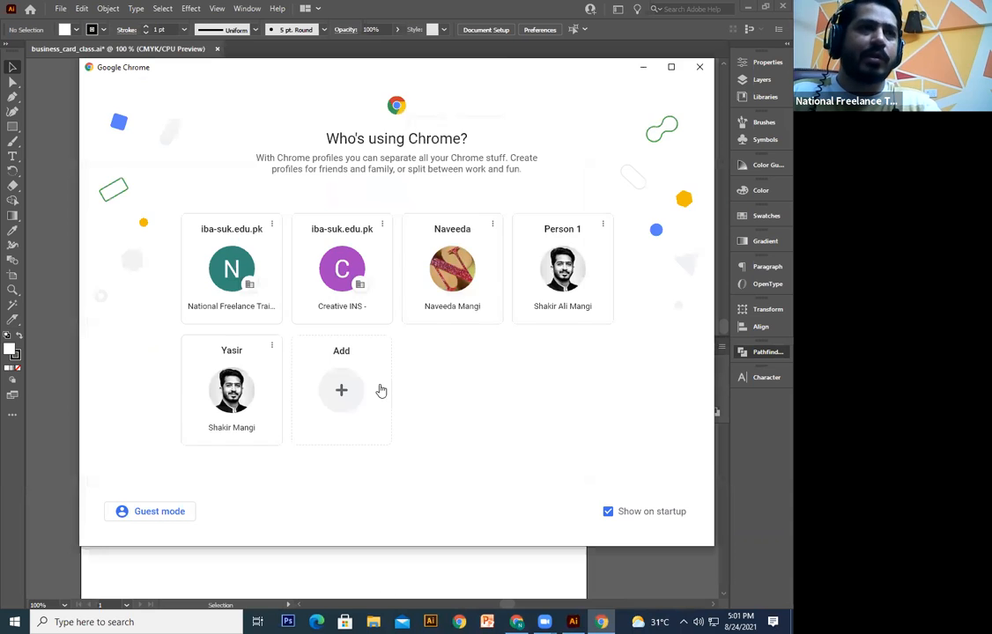
- Choose a profile to open the Chrome browser
{"action": "left_click", "coordinate": [569, 264]}
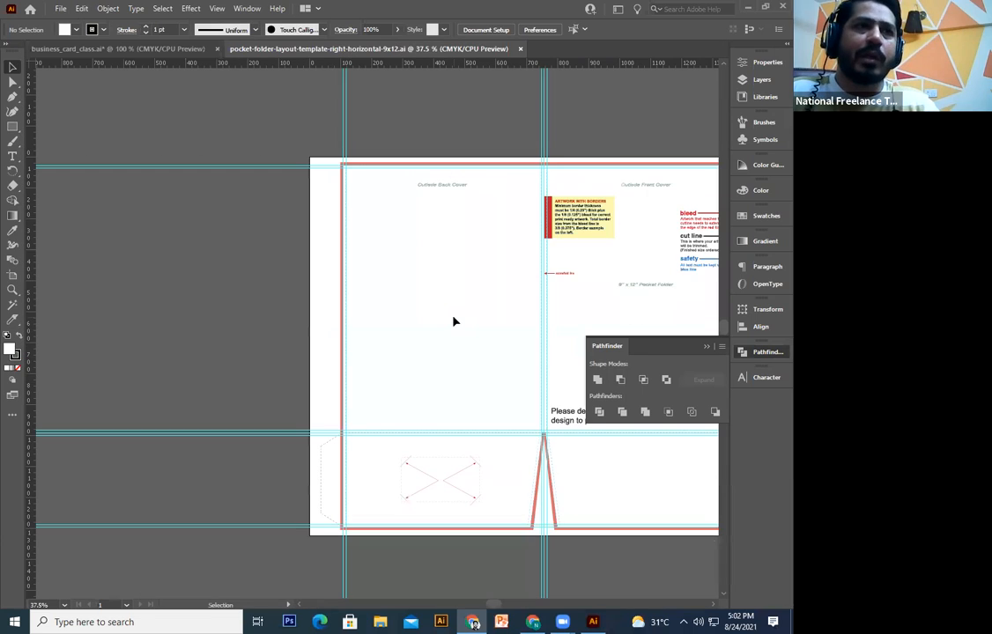
- Examine the bleed, cut line and safety notes on the outside front cover of the pocket folder template
{"action": "left_click_drag", "start_coordinate": [356, 394], "coordinate": [177, 435]}
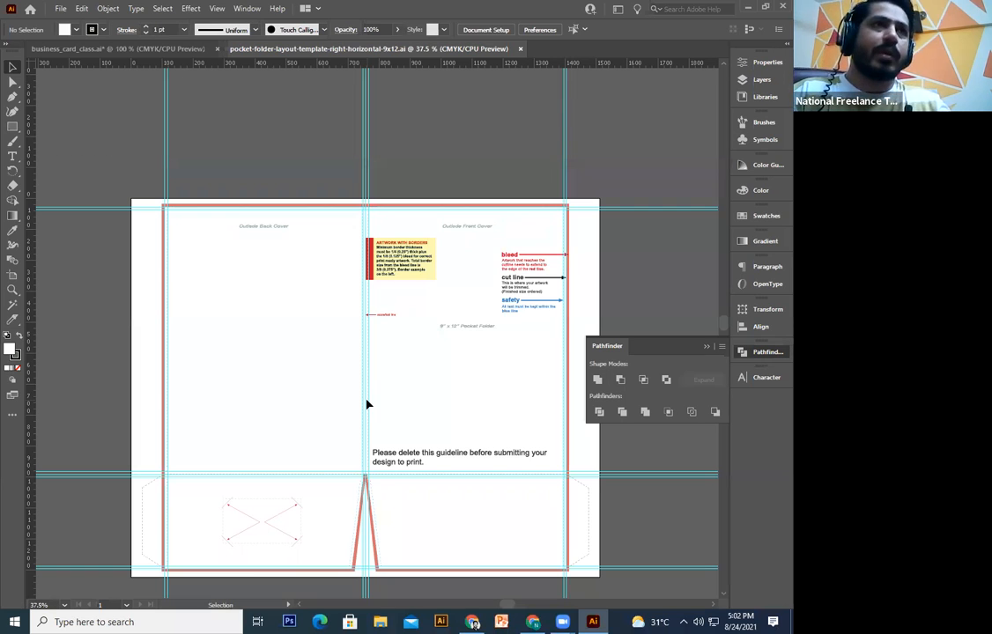
{"action": "key", "text": "ctrl+equal"}
{"action": "key", "text": "ctrl+equal"}
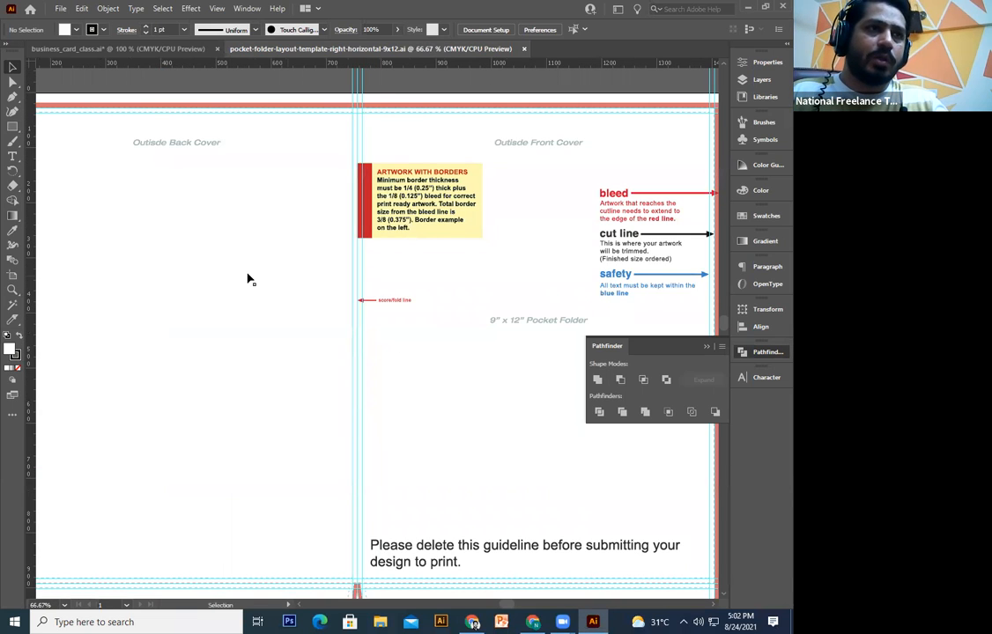
{"action": "left_click_drag", "start_coordinate": [416, 301], "coordinate": [354, 319]}
{"action": "left_click_drag", "start_coordinate": [543, 267], "coordinate": [317, 350]}
{"action": "key", "text": "ctrl+equal"}
{"action": "key", "text": "ctrl+equal"}
{"action": "key", "text": "ctrl+equal"}
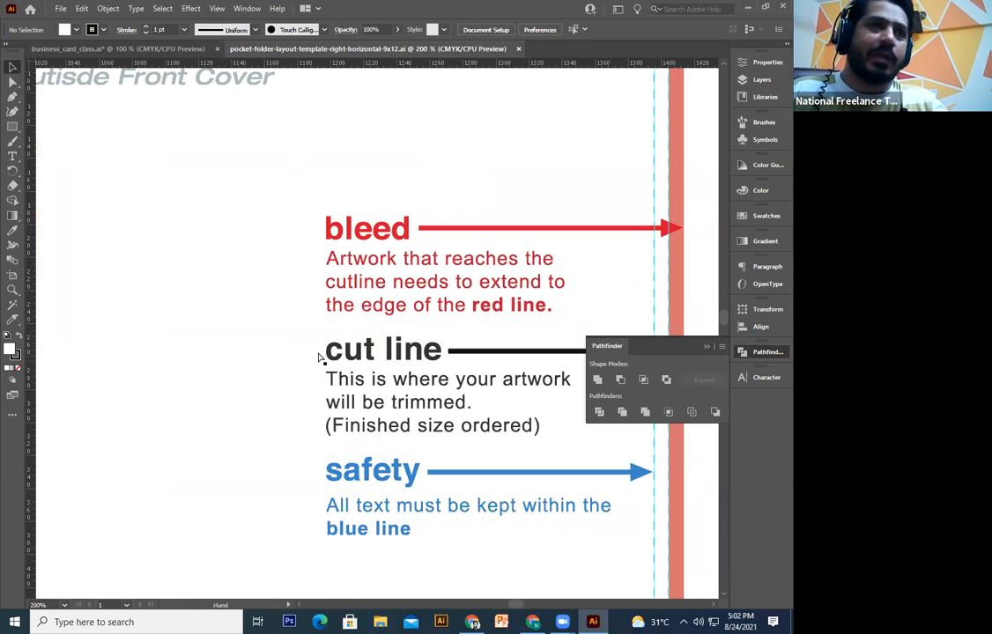
{"action": "left_click_drag", "start_coordinate": [491, 371], "coordinate": [353, 376]}
{"action": "key", "text": "ctrl+minus"}
{"action": "left_click_drag", "start_coordinate": [447, 400], "coordinate": [408, 477]}
{"action": "left_click_drag", "start_coordinate": [419, 385], "coordinate": [429, 326]}
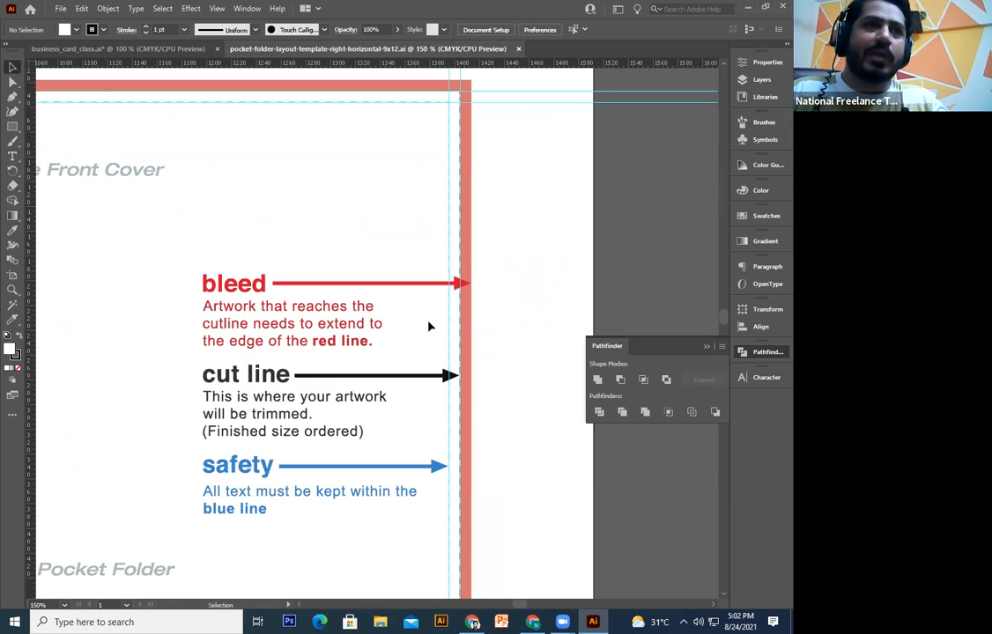
{"action": "key", "text": "ctrl+plus"}
{"action": "key", "text": "ctrl+plus"}
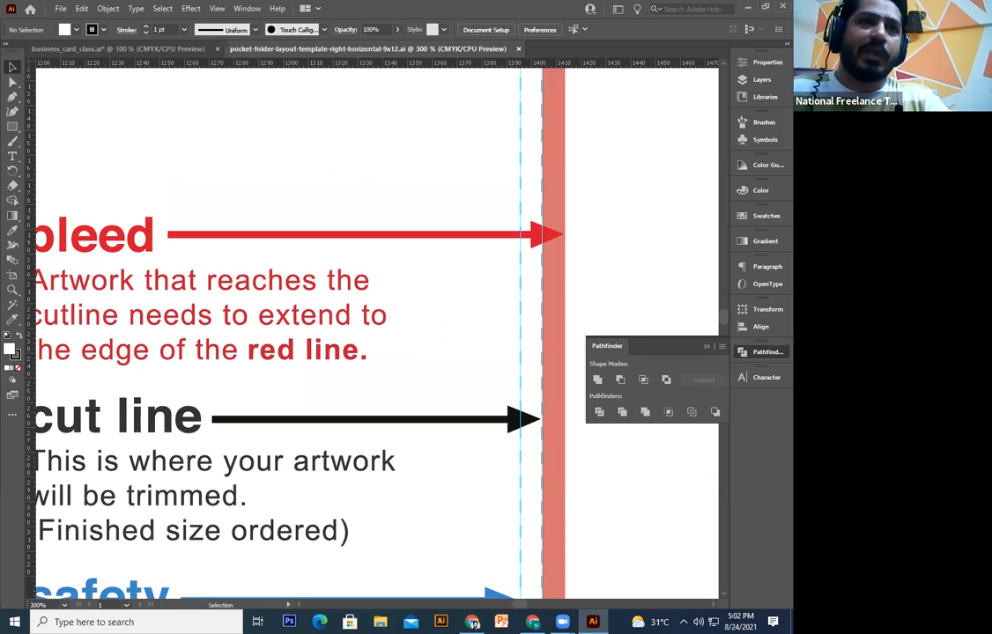
- Select the red bleed border and examine how the cut line and safety line run beside it
{"action": "left_click", "coordinate": [551, 302]}
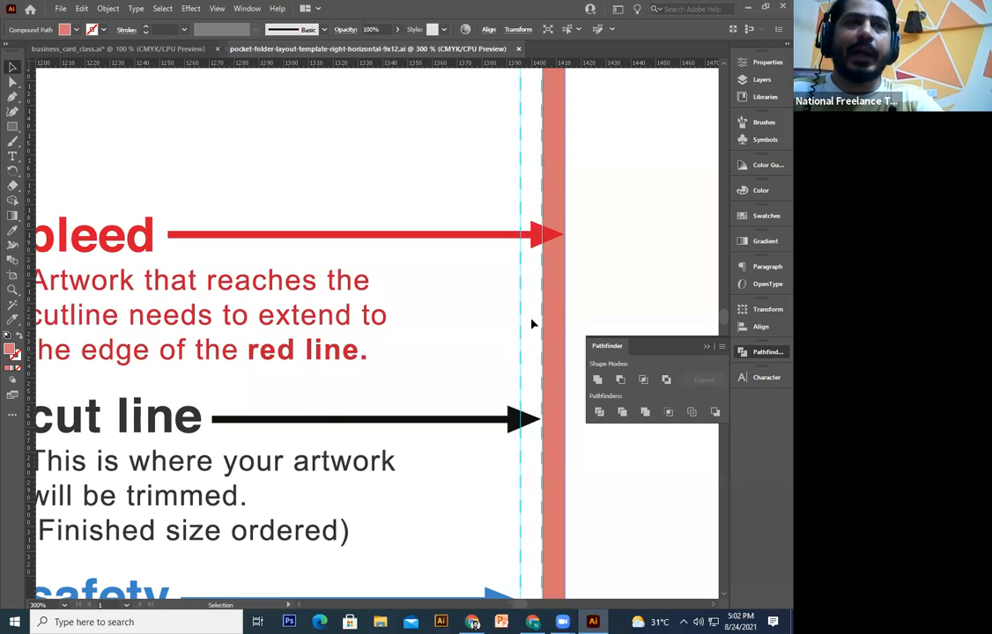
{"action": "left_click_drag", "start_coordinate": [236, 403], "coordinate": [333, 259]}
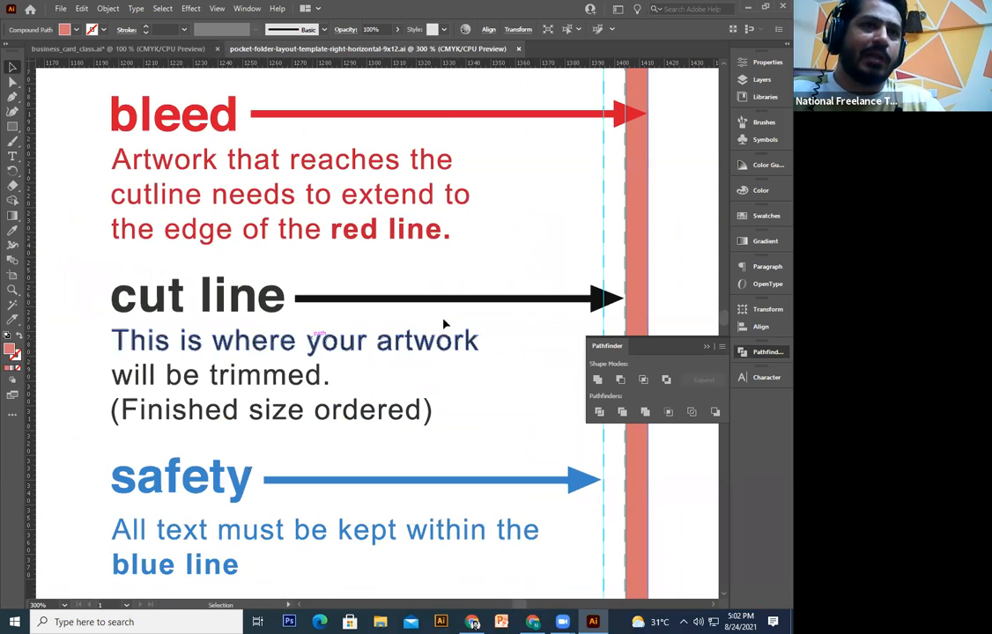
{"action": "left_click_drag", "start_coordinate": [623, 305], "coordinate": [492, 345]}
{"action": "left_click_drag", "start_coordinate": [396, 389], "coordinate": [482, 268]}
{"action": "left_click_drag", "start_coordinate": [221, 391], "coordinate": [230, 375]}
{"action": "left_click_drag", "start_coordinate": [148, 420], "coordinate": [161, 372]}
{"action": "left_click_drag", "start_coordinate": [376, 407], "coordinate": [343, 425]}
{"action": "left_click_drag", "start_coordinate": [545, 351], "coordinate": [444, 361]}
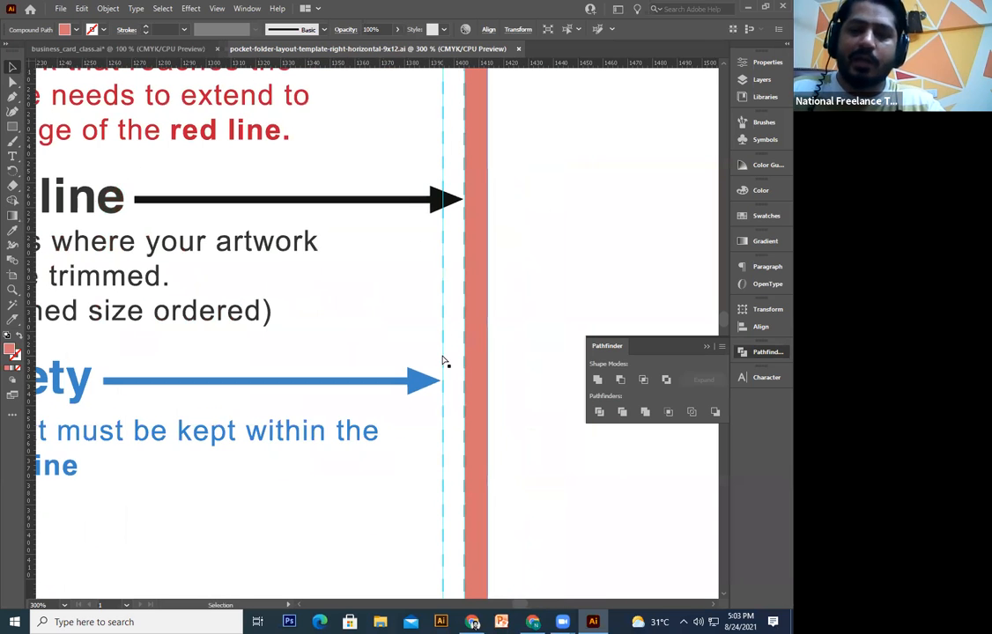
- Examine the score/fold line between the two covers and select the back cover's safety line
{"action": "key", "text": "ctrl+minus"}
{"action": "key", "text": "ctrl+minus"}
{"action": "key", "text": "ctrl+minus"}
{"action": "key", "text": "ctrl+minus"}
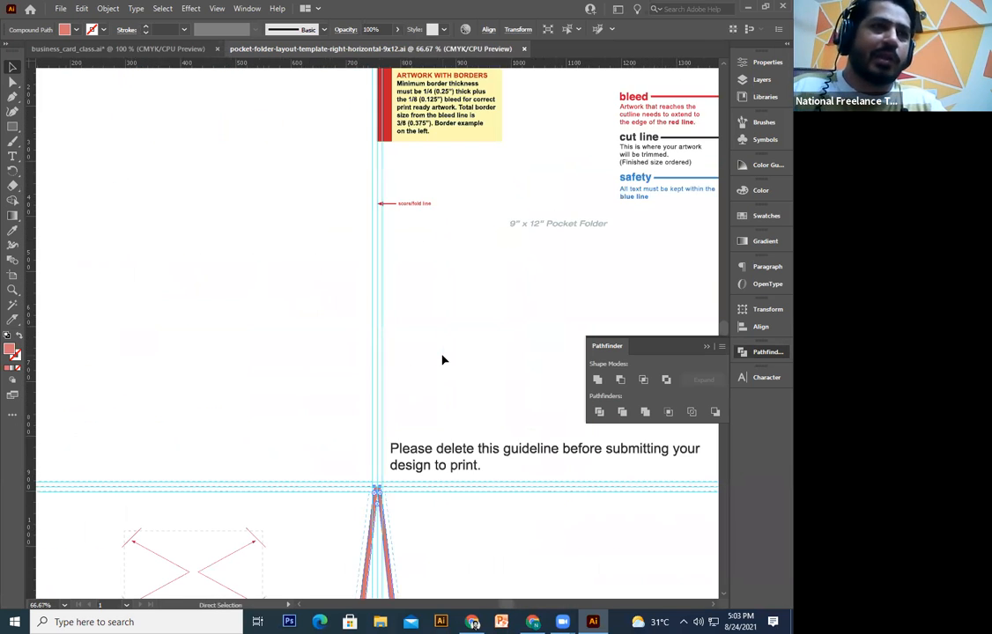
{"action": "key", "text": "ctrl+minus"}
{"action": "left_click_drag", "start_coordinate": [503, 260], "coordinate": [428, 279]}
{"action": "left_click_drag", "start_coordinate": [466, 243], "coordinate": [303, 409]}
{"action": "key", "text": "ctrl+plus"}
{"action": "key", "text": "ctrl+plus"}
{"action": "key", "text": "ctrl+plus"}
{"action": "key", "text": "ctrl+plus"}
{"action": "left_click", "coordinate": [274, 401]}
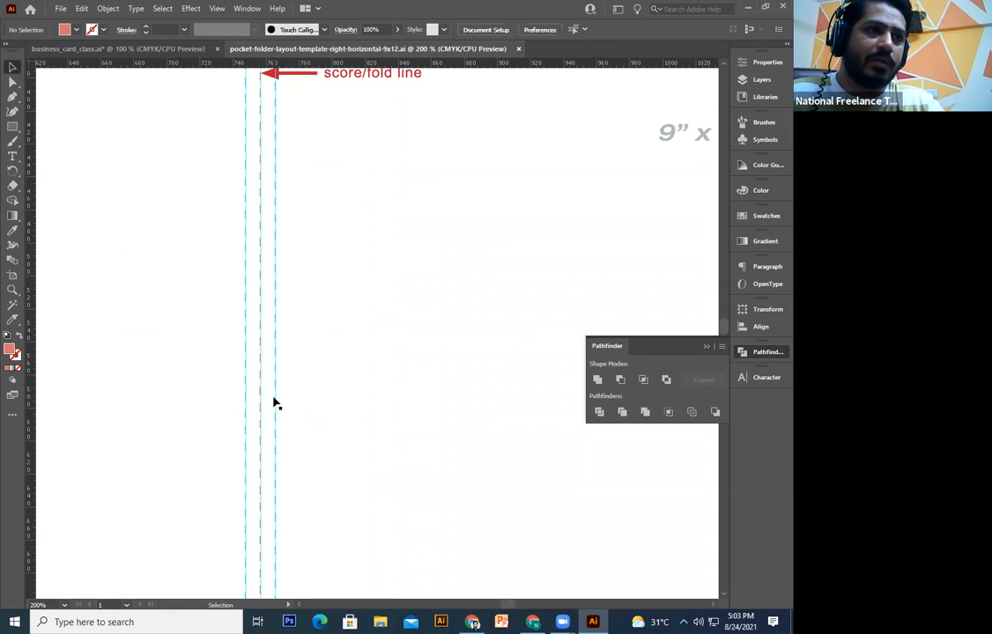
{"action": "left_click", "coordinate": [246, 401]}
- Review the overall layout of the pocket folder template, from the back cover to the front cover
{"action": "key", "text": "ctrl+minus"}
{"action": "key", "text": "ctrl+minus"}
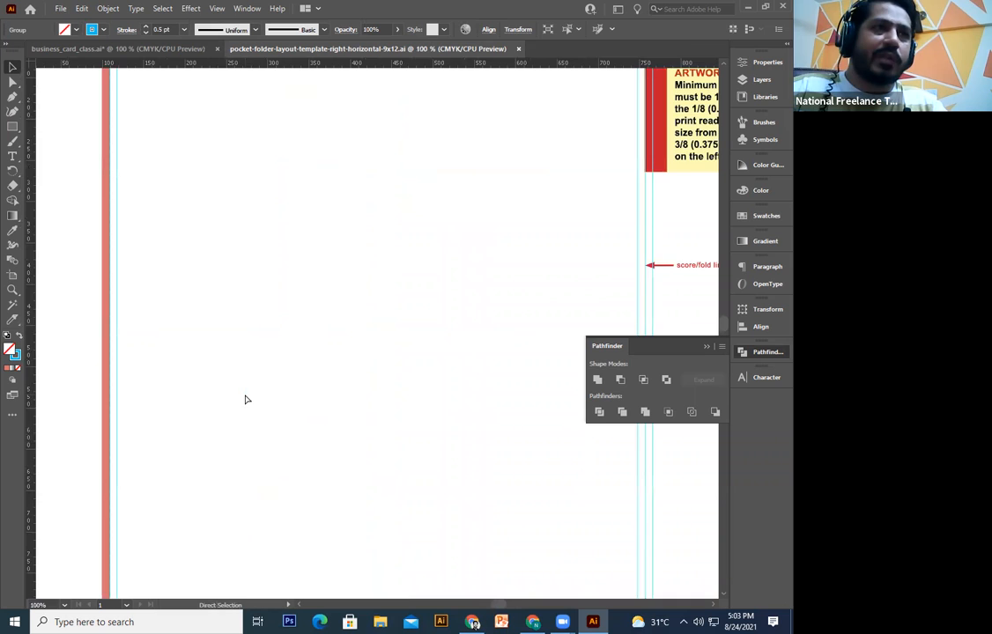
{"action": "key", "text": "ctrl+minus"}
{"action": "left_click_drag", "start_coordinate": [498, 388], "coordinate": [319, 436]}
{"action": "left_click_drag", "start_coordinate": [524, 438], "coordinate": [320, 442]}
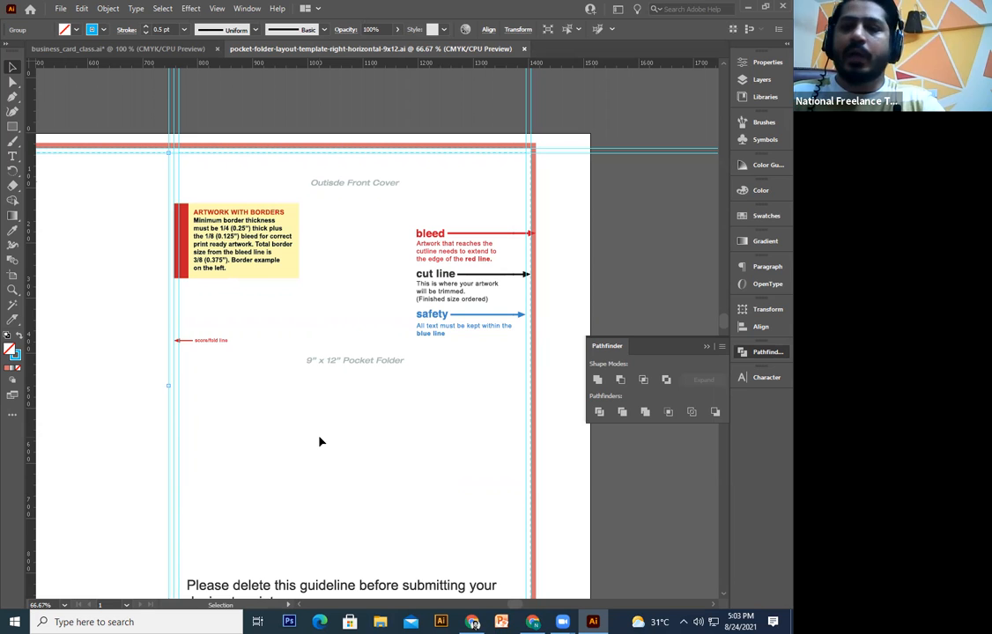
{"action": "key", "text": "ctrl+1"}
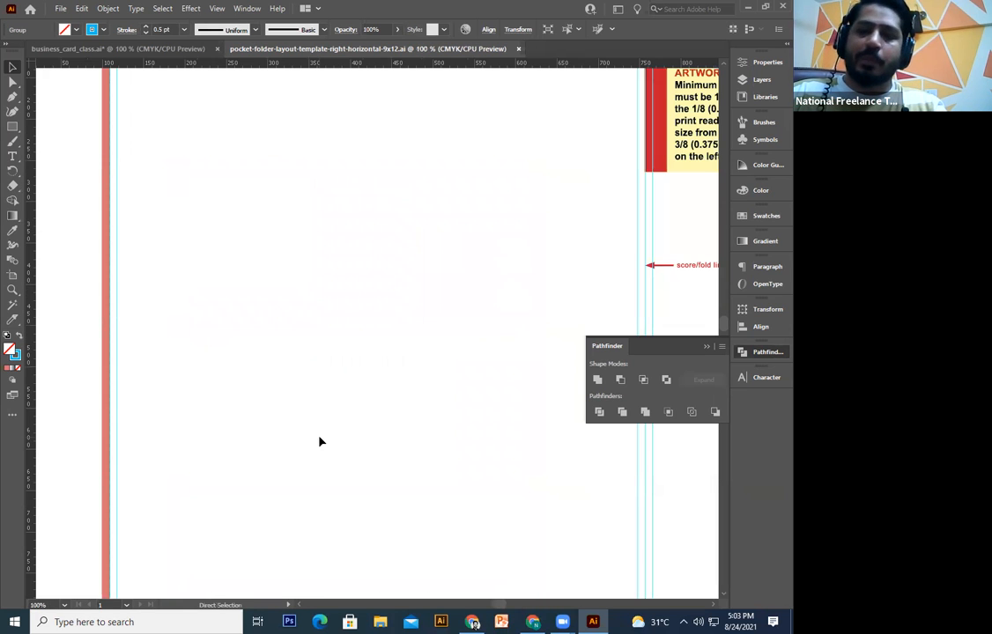
{"action": "key", "text": "ctrl+minus"}
{"action": "key", "text": "ctrl+minus"}
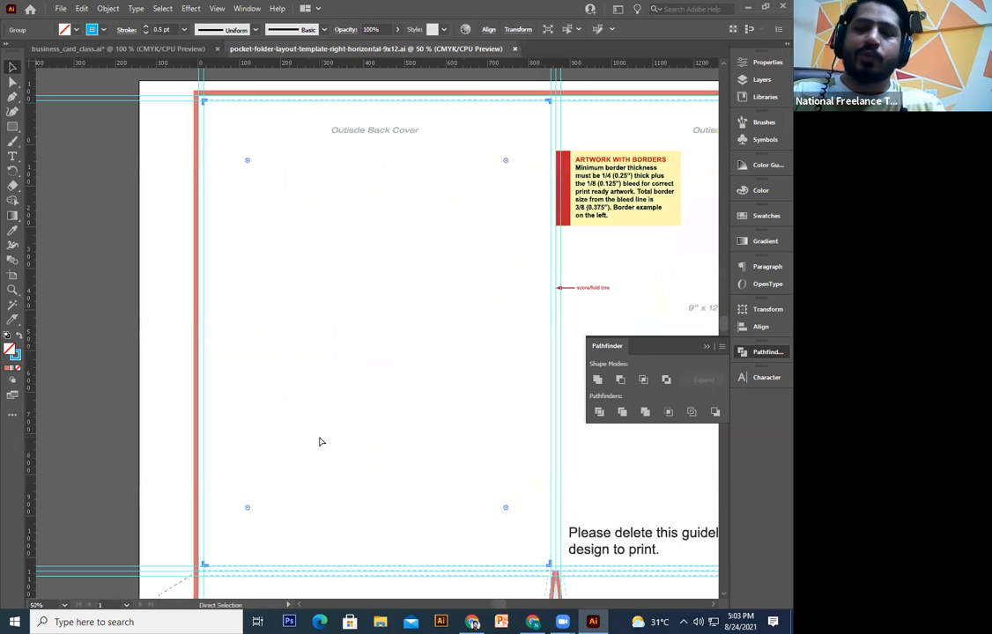
{"action": "key", "text": "ctrl+minus"}
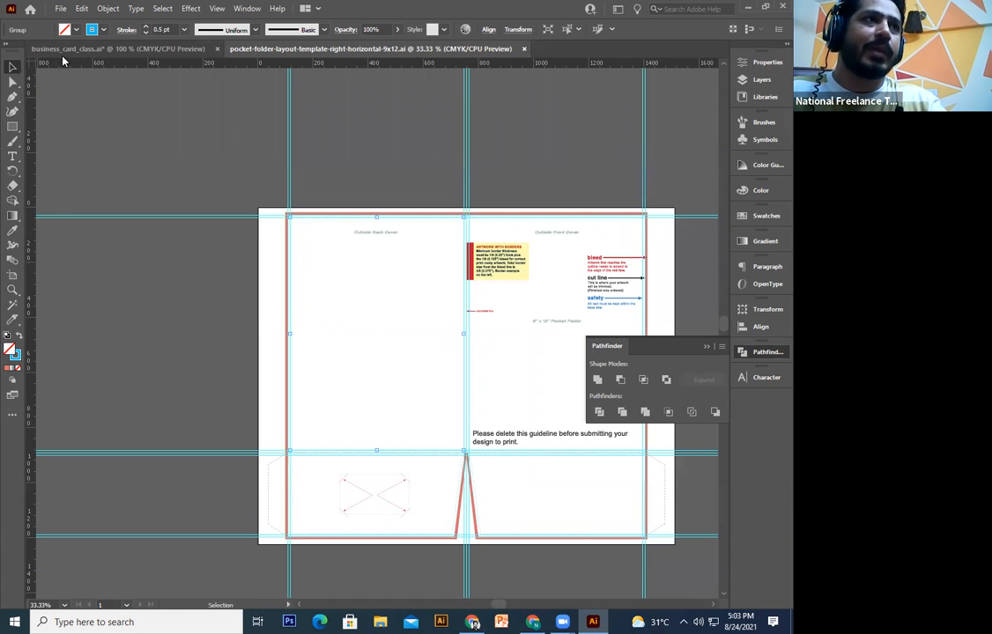
- Switch to the business_card_class document, show its rulers and set the ruler units to inches
{"action": "left_click", "coordinate": [92, 50]}
{"action": "left_click", "coordinate": [13, 127]}
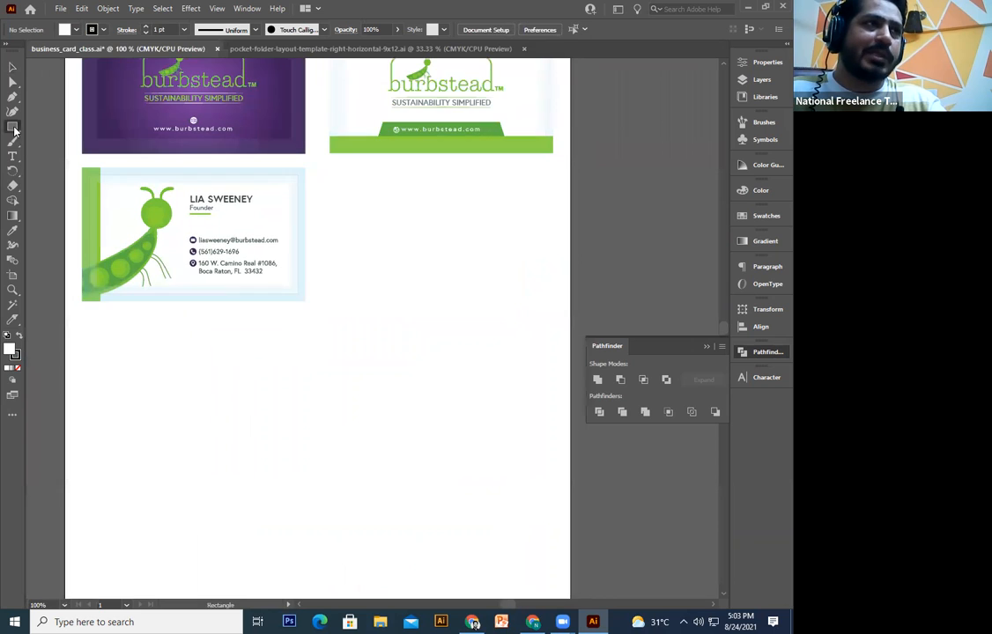
{"action": "left_click_drag", "start_coordinate": [204, 374], "coordinate": [132, 324]}
{"action": "left_click", "coordinate": [266, 357]}
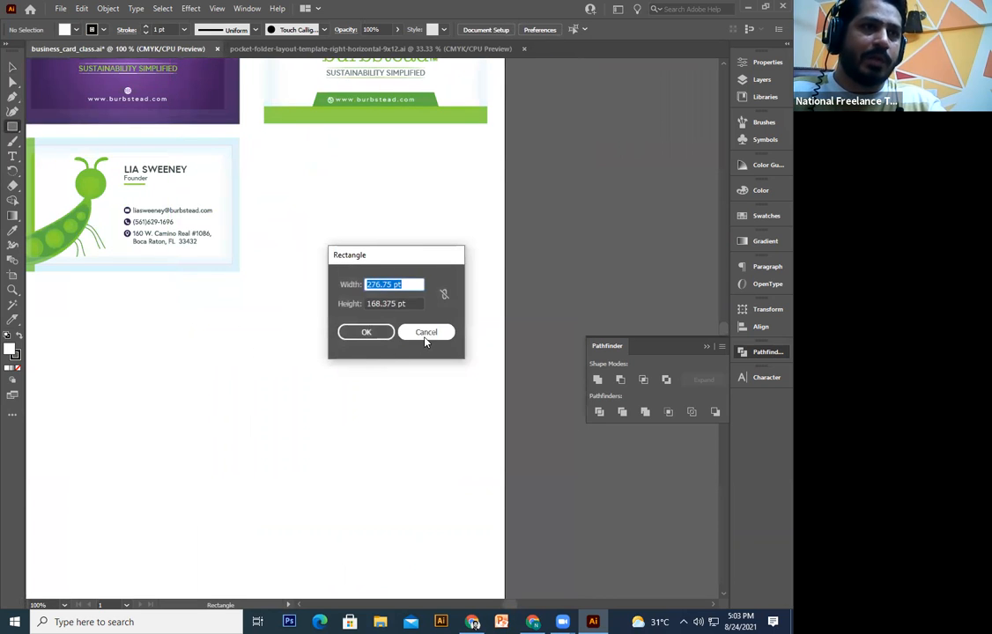
{"action": "left_click", "coordinate": [426, 333]}
{"action": "key", "text": "ctrl+r"}
{"action": "right_click", "coordinate": [185, 66]}
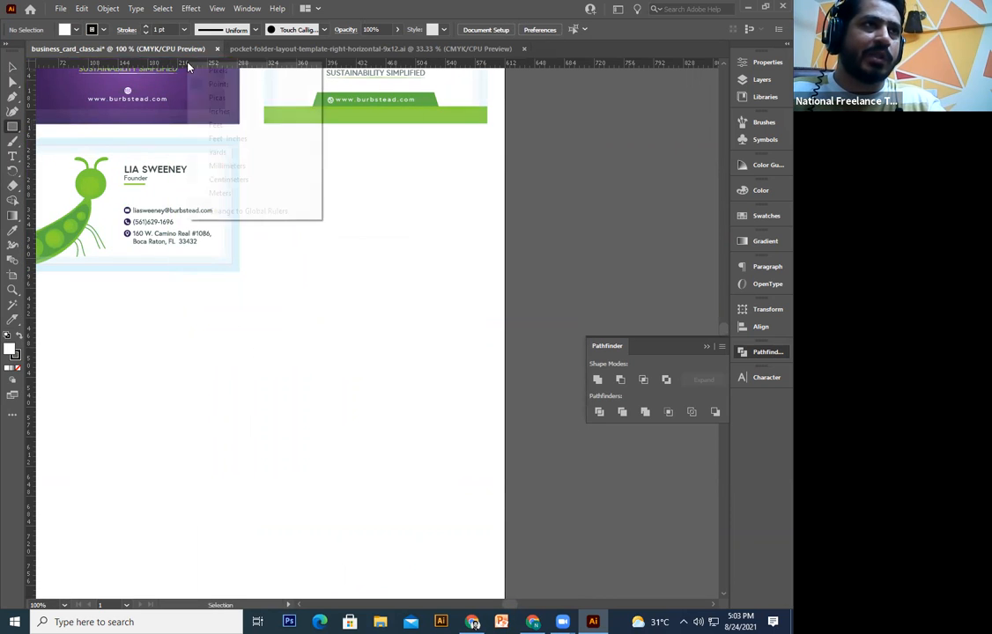
{"action": "left_click", "coordinate": [204, 100]}
- Create a rectangle 3.5 in wide and 2 in high in the empty area below the business cards
{"action": "left_click_drag", "start_coordinate": [191, 420], "coordinate": [278, 395]}
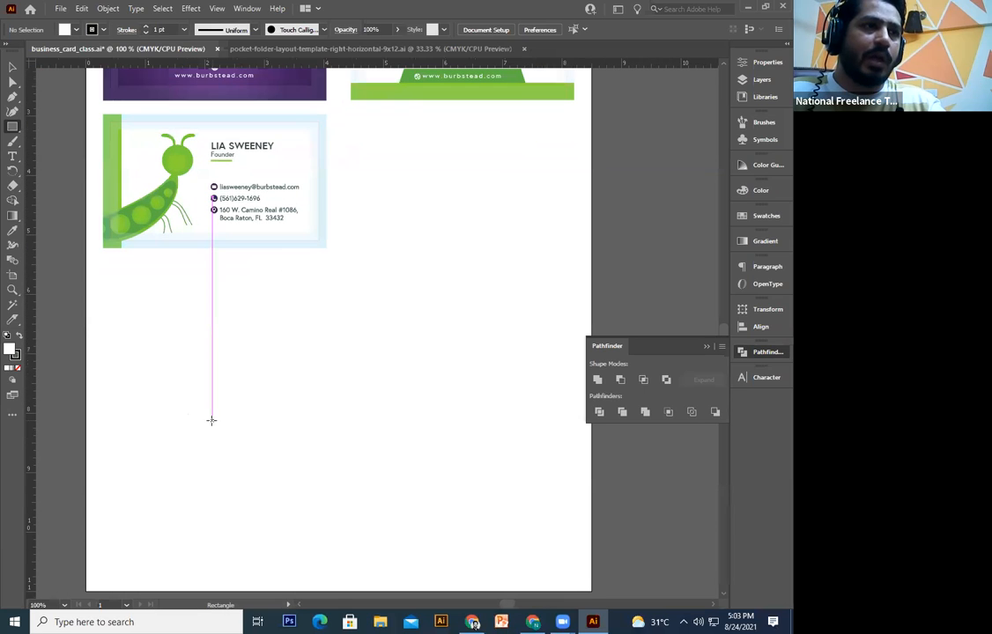
{"action": "left_click", "coordinate": [211, 421]}
{"action": "type", "text": "3.5"}
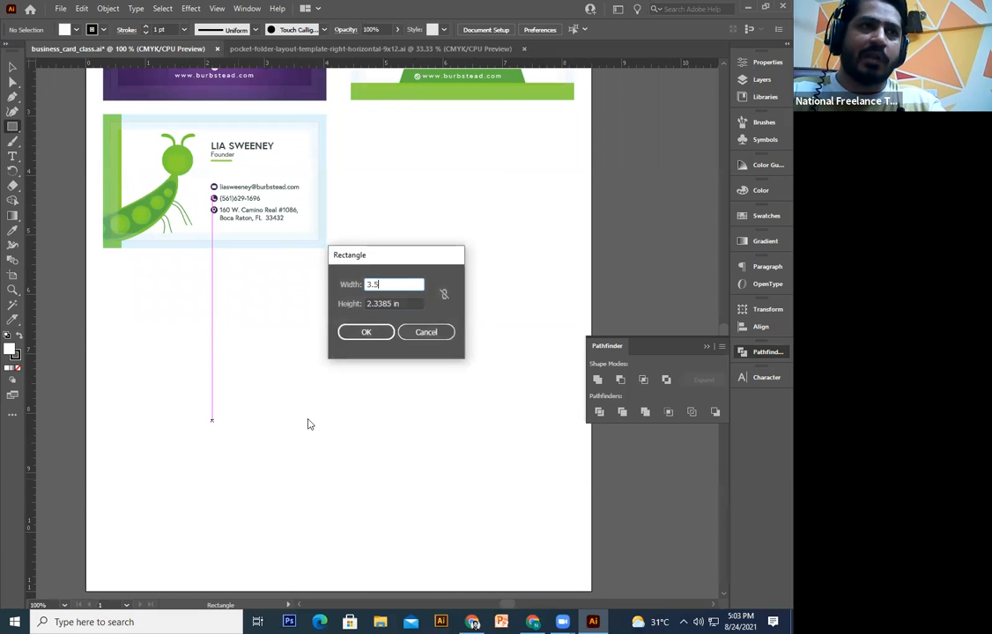
{"action": "key", "text": "Tab"}
{"action": "type", "text": "2.0"}
{"action": "key", "text": "Return"}
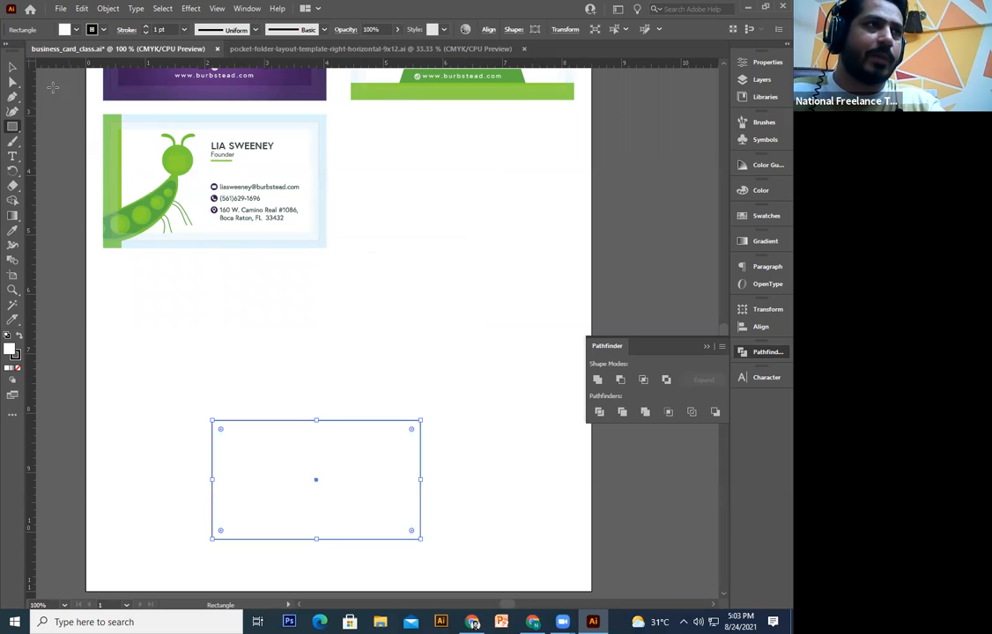
- Remove the fill from the 3.5 by 2 in rectangle, then deselect it
{"action": "key", "text": "v"}
{"action": "left_click_drag", "start_coordinate": [294, 347], "coordinate": [312, 217]}
{"action": "left_click", "coordinate": [448, 352]}
{"action": "left_click", "coordinate": [356, 342]}
{"action": "left_click", "coordinate": [17, 368]}
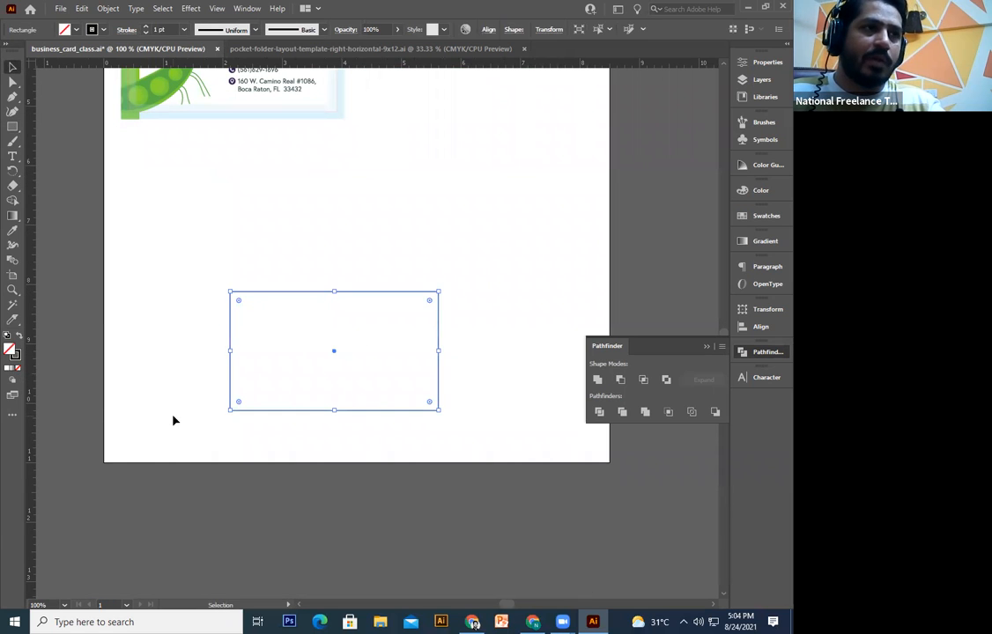
{"action": "left_click", "coordinate": [173, 415]}
- Duplicate the card-sized rectangle in place
{"action": "key", "text": "ctrl+plus"}
{"action": "left_click_drag", "start_coordinate": [173, 415], "coordinate": [297, 351]}
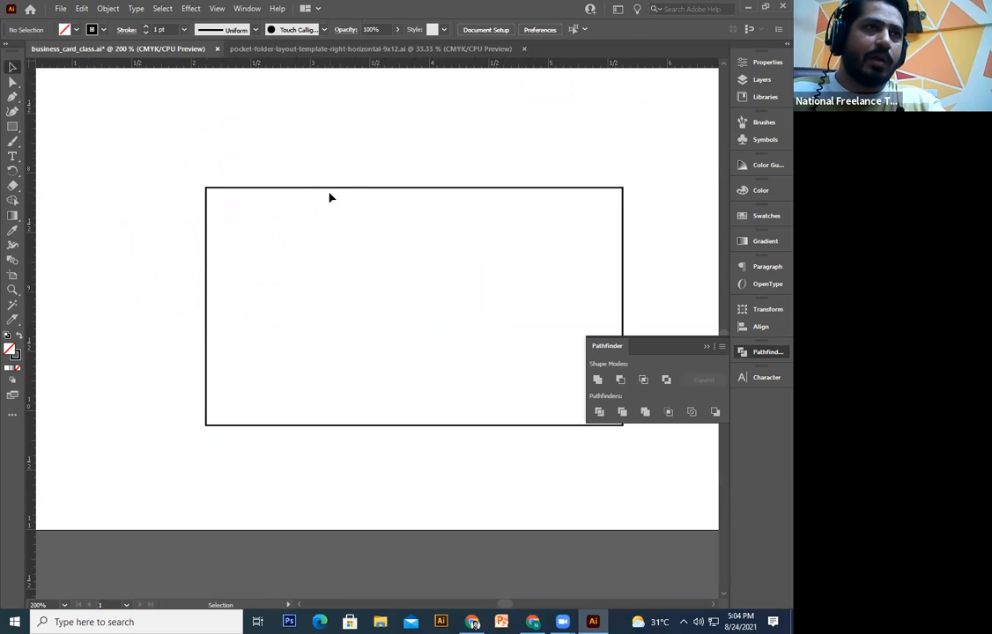
{"action": "left_click", "coordinate": [333, 188]}
{"action": "left_click_drag", "start_coordinate": [375, 130], "coordinate": [354, 156]}
{"action": "key", "text": "ctrl+2"}
{"action": "key", "text": "ctrl+a"}
{"action": "left_click_drag", "start_coordinate": [491, 149], "coordinate": [461, 202]}
- Resize the duplicate rectangle to 3.75 in wide and 2.25 in high for the bleed area
{"action": "left_click", "coordinate": [549, 30]}
{"action": "left_click_drag", "start_coordinate": [532, 50], "coordinate": [472, 47]}
{"action": "type", "text": "3.75"}
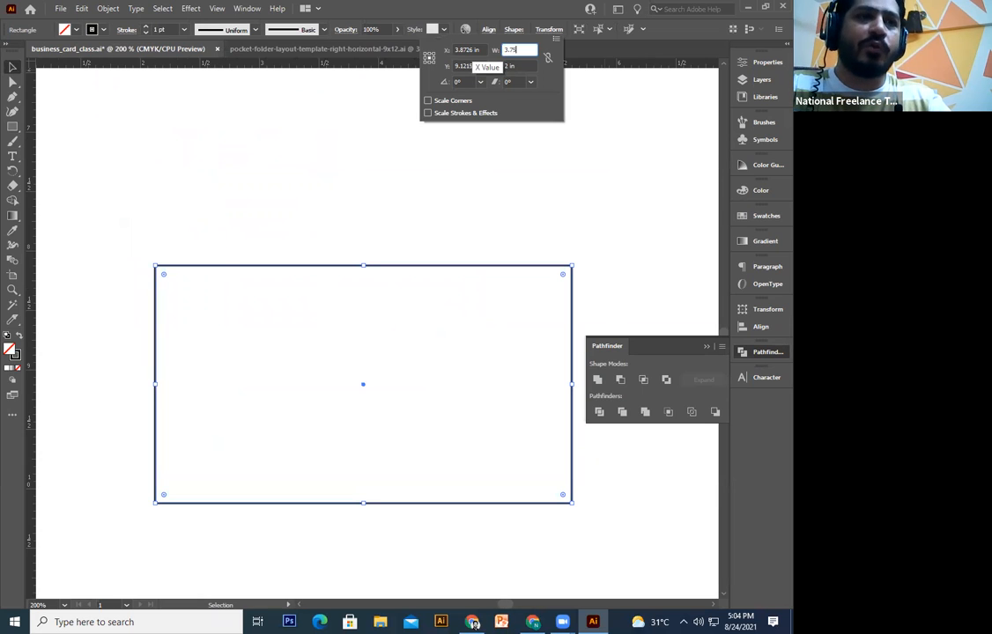
{"action": "key", "text": "Tab"}
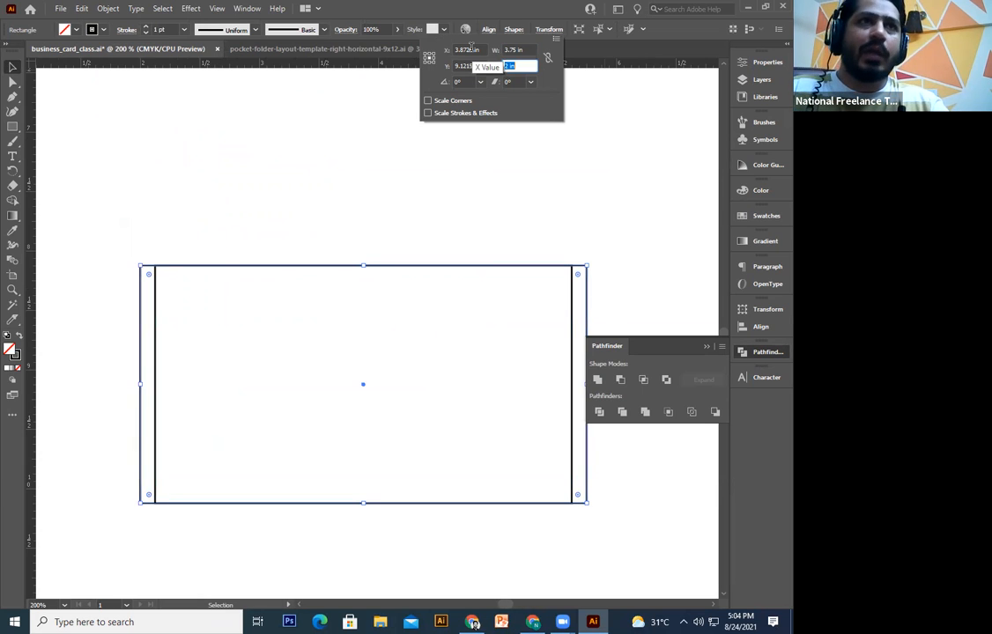
{"action": "type", "text": "2.25"}
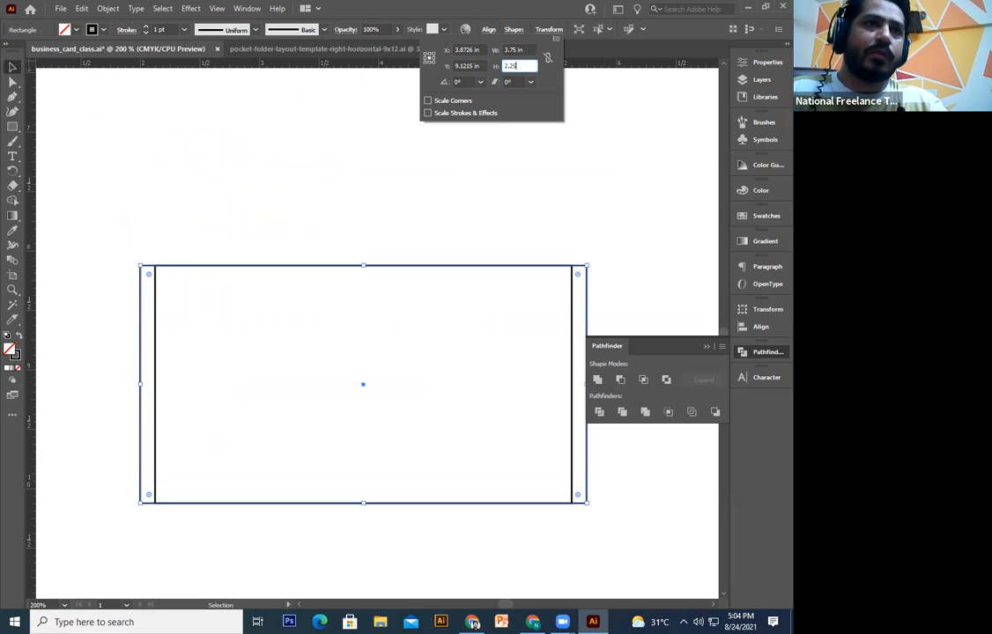
{"action": "key", "text": "Return"}
{"action": "left_click", "coordinate": [365, 204]}
- Select the outer rectangle and examine the bleed margin between it and the inner rectangle
{"action": "scroll", "coordinate": [419, 251], "scroll_direction": "down", "scroll_amount": 1}
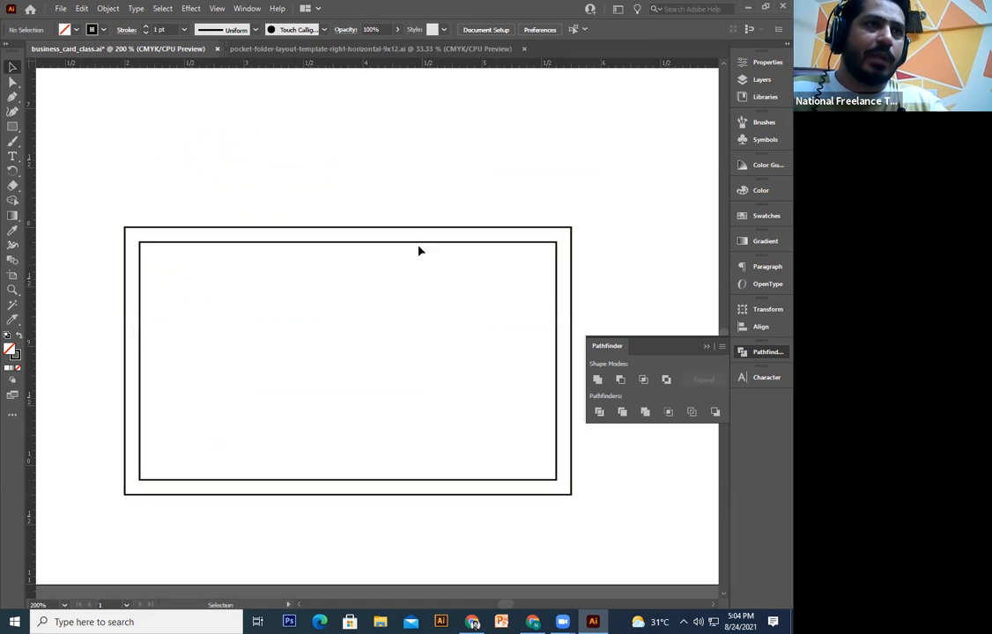
{"action": "left_click_drag", "start_coordinate": [436, 208], "coordinate": [458, 186]}
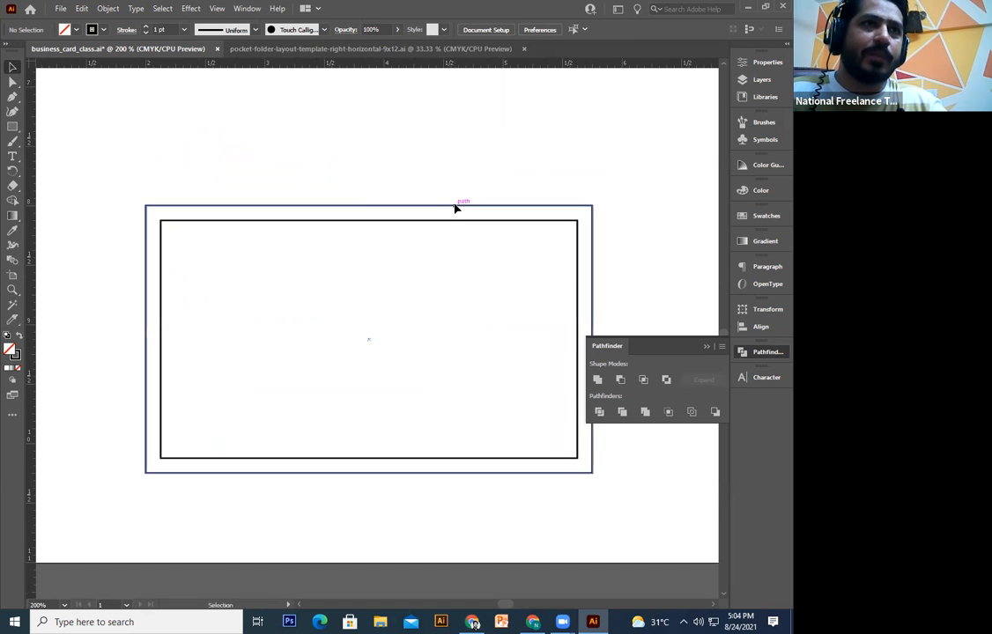
{"action": "left_click", "coordinate": [456, 208]}
{"action": "left_click_drag", "start_coordinate": [356, 181], "coordinate": [357, 199]}
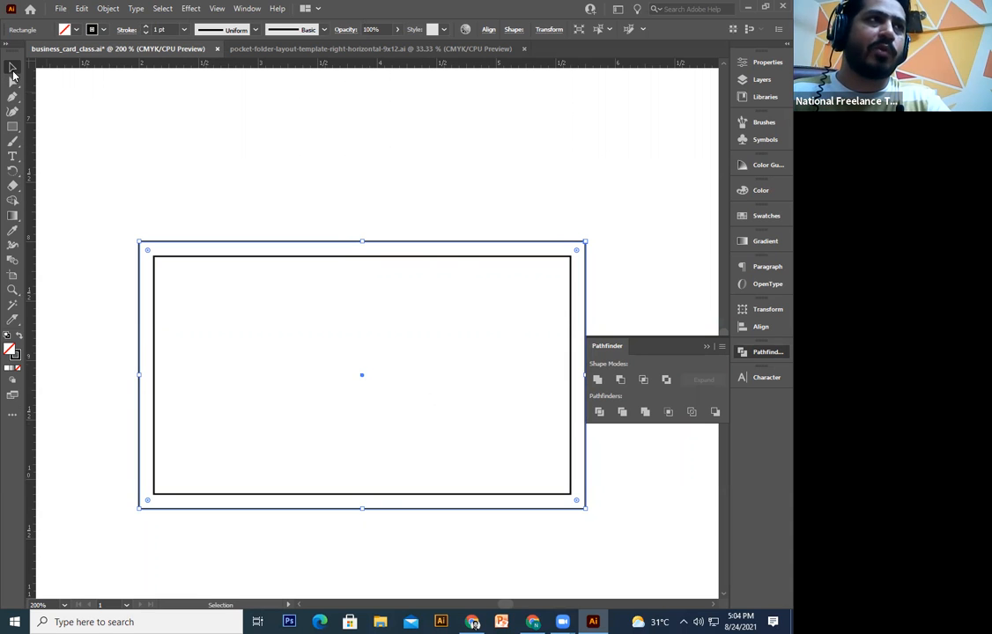
{"action": "left_click", "coordinate": [307, 194]}
- Examine the bleed, trim and safety borders on the finished founder's business card, especially around its green strip
{"action": "key", "text": "ctrl+minus"}
{"action": "key", "text": "ctrl+minus"}
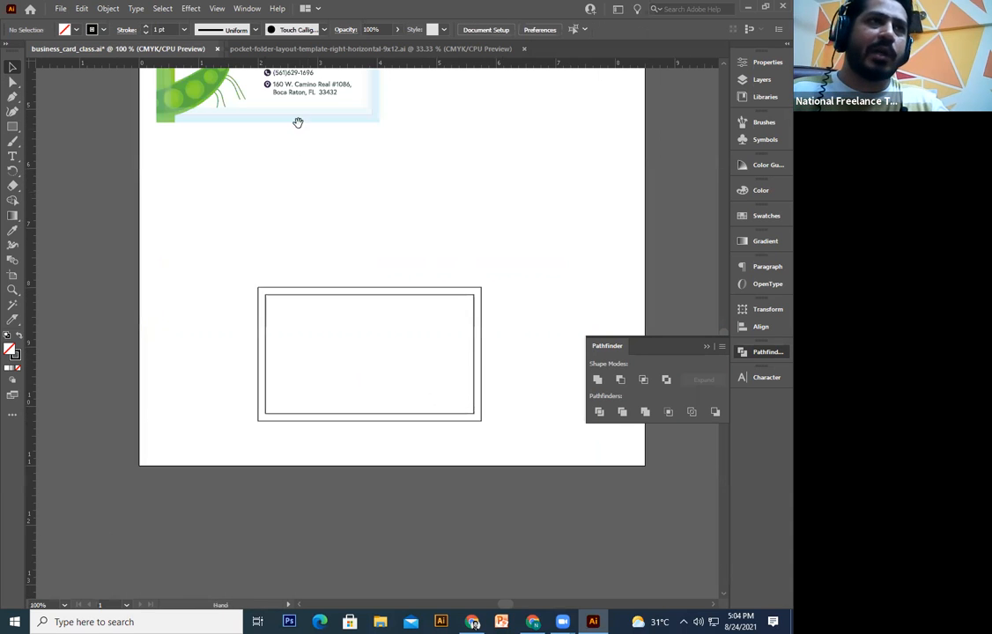
{"action": "scroll", "coordinate": [414, 177], "scroll_direction": "up", "scroll_amount": 6}
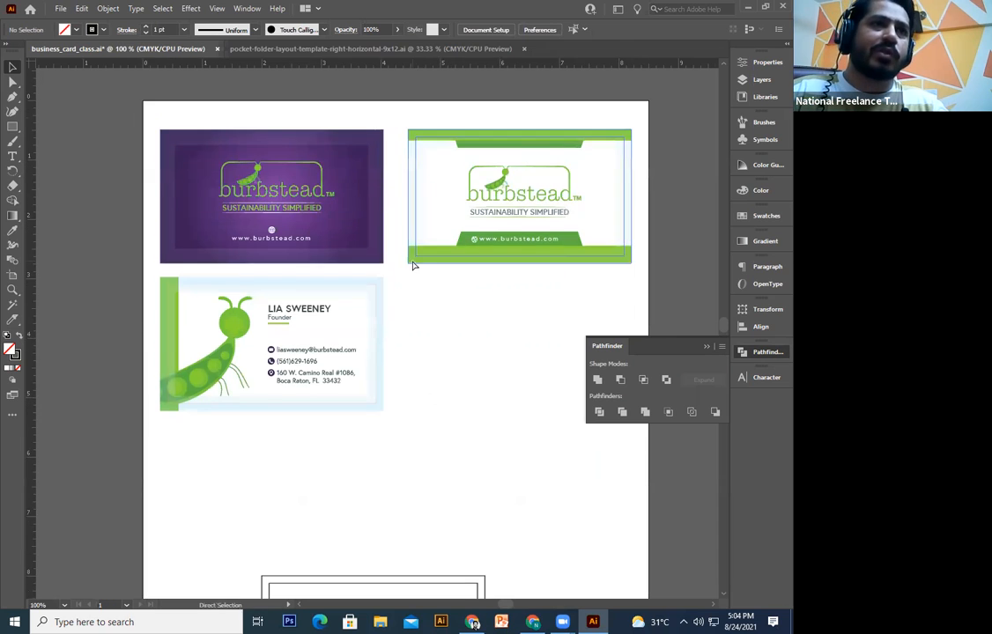
{"action": "key", "text": "ctrl+plus"}
{"action": "key", "text": "ctrl+plus"}
{"action": "left_click_drag", "start_coordinate": [361, 280], "coordinate": [518, 235]}
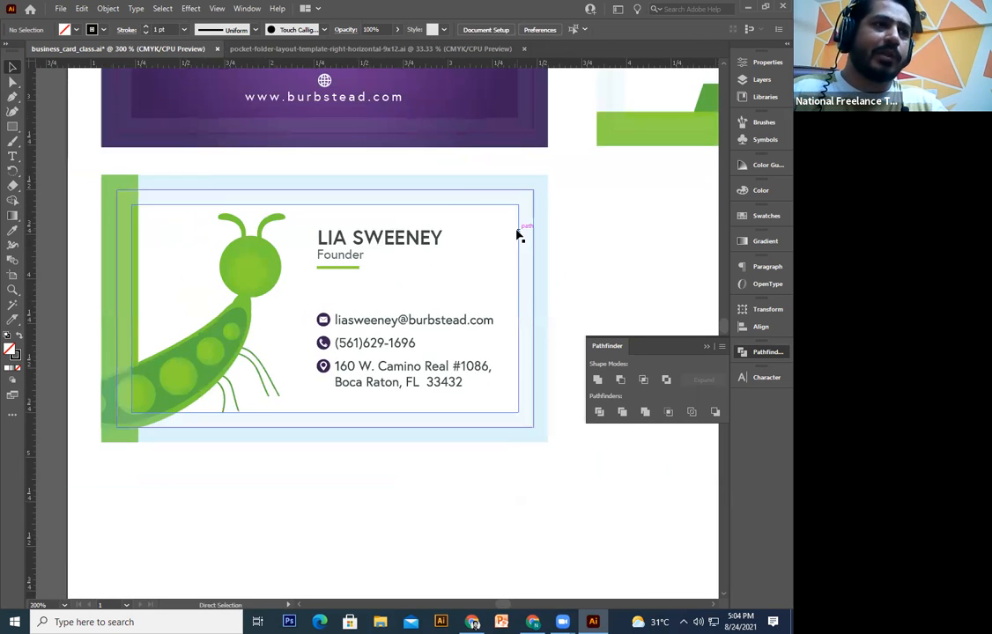
{"action": "key", "text": "ctrl+plus"}
{"action": "left_click_drag", "start_coordinate": [272, 521], "coordinate": [336, 566]}
{"action": "left_click", "coordinate": [295, 564]}
{"action": "left_click_drag", "start_coordinate": [244, 525], "coordinate": [506, 422]}
{"action": "left_click_drag", "start_coordinate": [206, 409], "coordinate": [221, 451]}
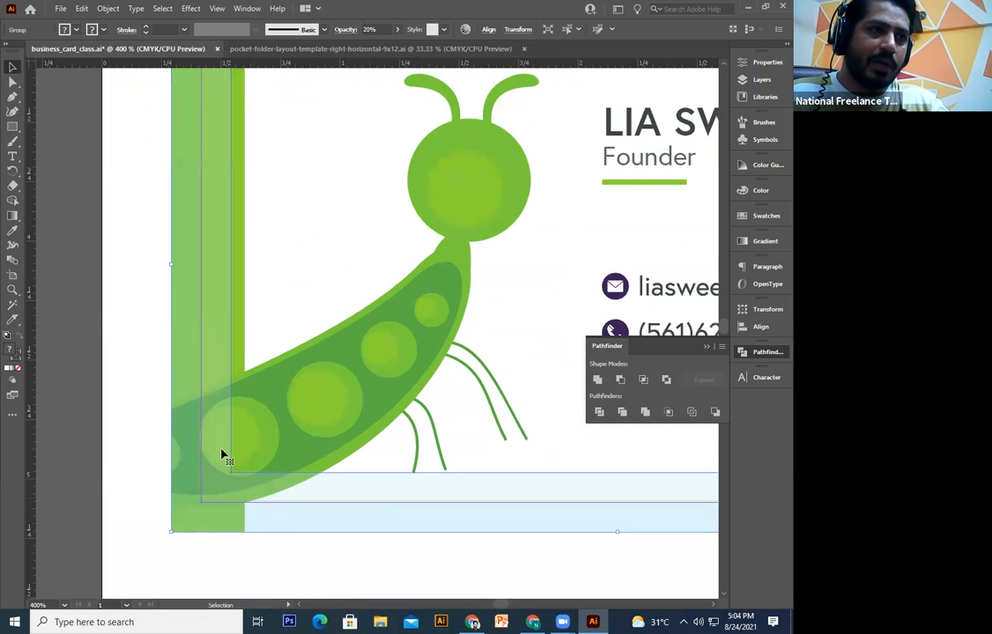
{"action": "scroll", "coordinate": [224, 354], "scroll_direction": "up", "scroll_amount": 5}
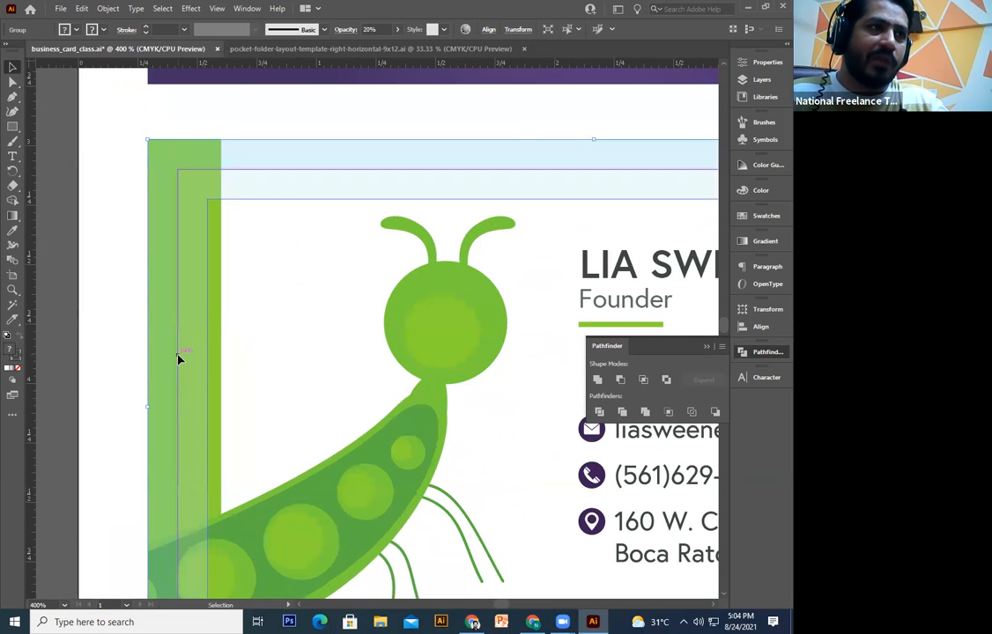
- Select and copy all artwork of the finished founder's business card
{"action": "key", "text": "space"}
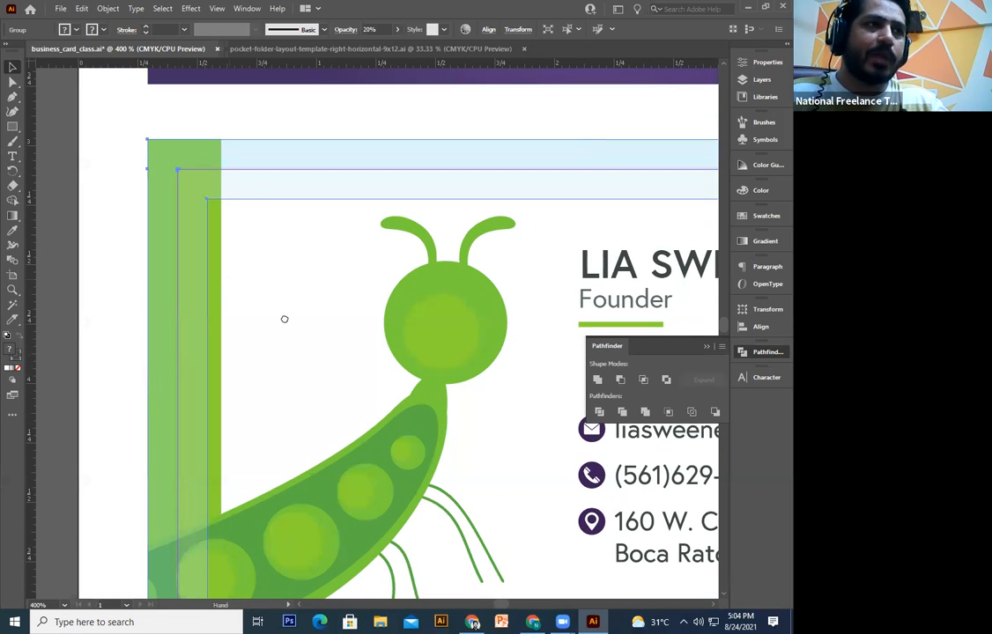
{"action": "scroll", "coordinate": [284, 319], "scroll_direction": "down", "scroll_amount": 3}
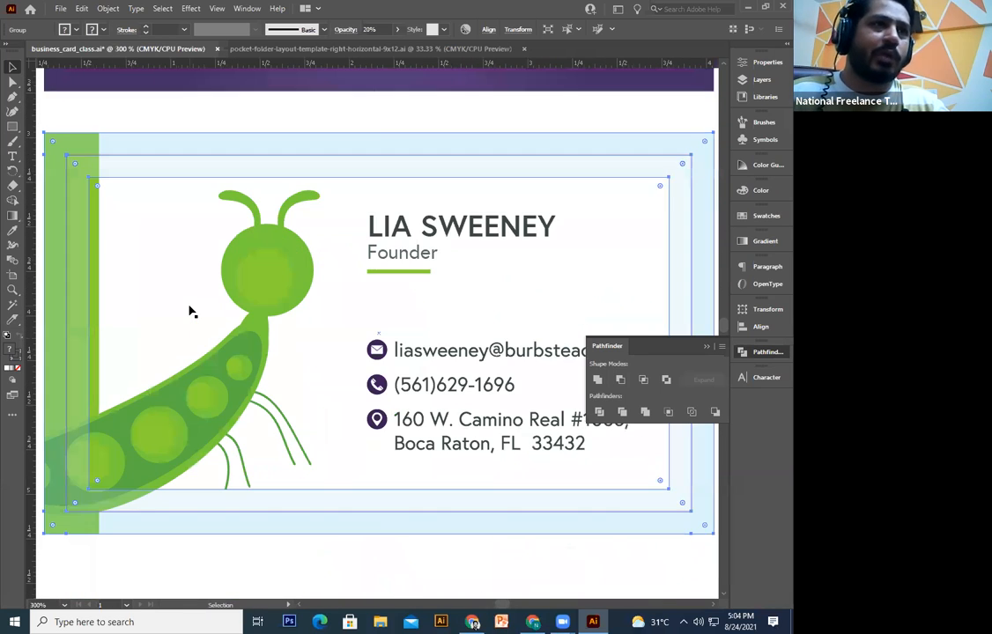
{"action": "scroll", "coordinate": [190, 311], "scroll_direction": "down", "scroll_amount": 3}
{"action": "key", "text": "space"}
{"action": "left_click_drag", "start_coordinate": [365, 389], "coordinate": [327, 383]}
{"action": "left_click", "coordinate": [448, 297]}
{"action": "left_click_drag", "start_coordinate": [458, 272], "coordinate": [213, 442]}
{"action": "key", "text": "space"}
{"action": "left_click_drag", "start_coordinate": [275, 435], "coordinate": [223, 394]}
{"action": "key", "text": "ctrl+c"}
- Place the copied card artwork on the two nested outline rectangles, aligning its edges with the outer bleed rectangle
{"action": "left_click_drag", "start_coordinate": [190, 313], "coordinate": [302, 511]}
{"action": "key", "text": "space"}
{"action": "left_click_drag", "start_coordinate": [302, 511], "coordinate": [271, 394]}
{"action": "left_click_drag", "start_coordinate": [267, 388], "coordinate": [172, 401]}
{"action": "key", "text": "ctrl+plus"}
{"action": "key", "text": "ctrl+plus"}
{"action": "left_click_drag", "start_coordinate": [408, 282], "coordinate": [466, 283]}
{"action": "left_click", "coordinate": [444, 170]}
{"action": "left_click_drag", "start_coordinate": [183, 322], "coordinate": [224, 311]}
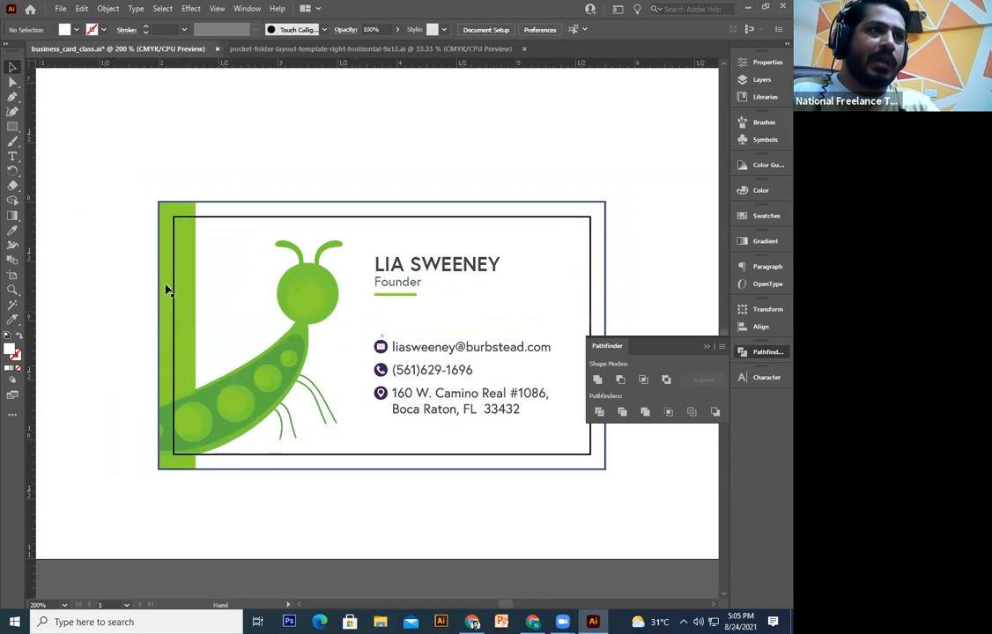
- Examine how the green strip and the pea illustration extend past the inner rectangle to the outer bleed edge
{"action": "left_click", "coordinate": [177, 211]}
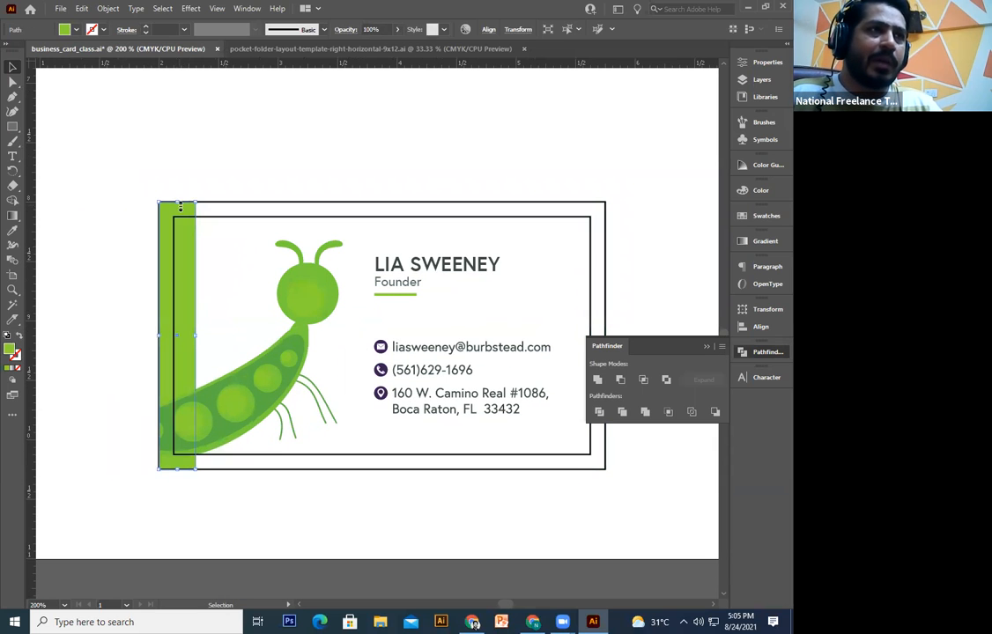
{"action": "left_click_drag", "start_coordinate": [188, 259], "coordinate": [204, 235]}
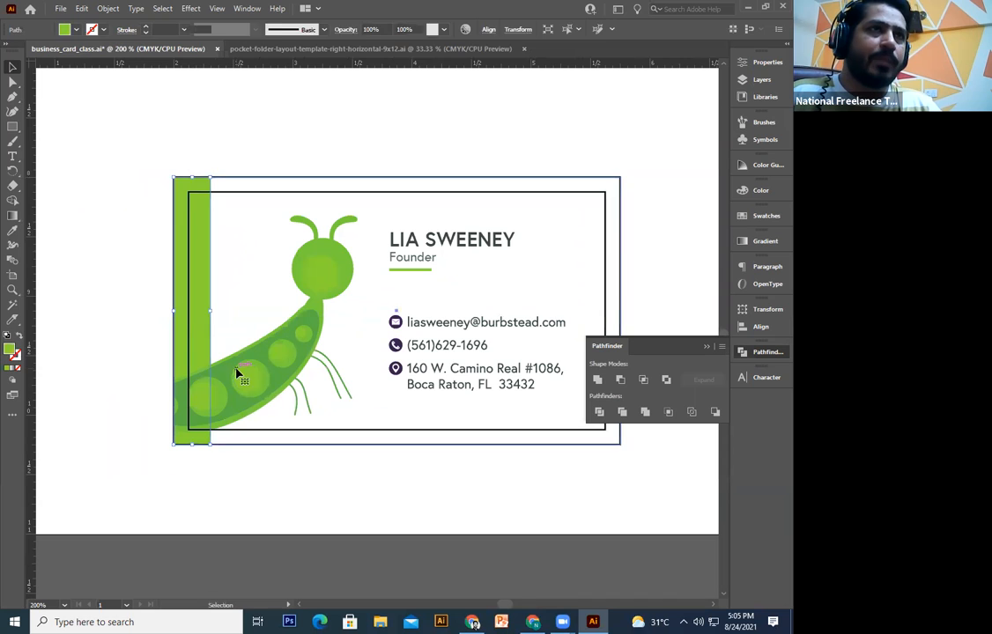
{"action": "left_click", "coordinate": [238, 372]}
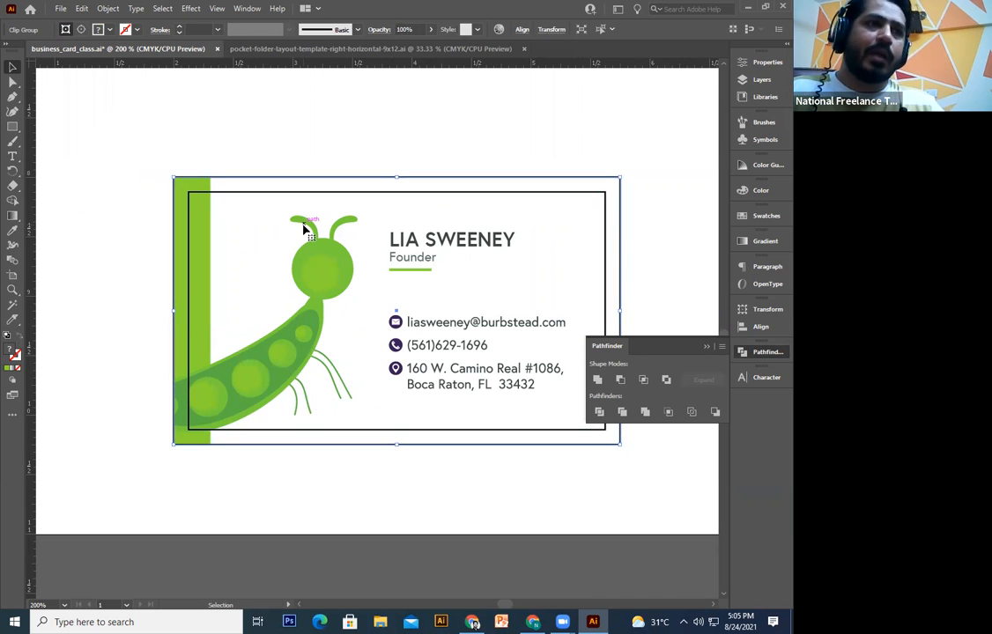
{"action": "left_click_drag", "start_coordinate": [299, 316], "coordinate": [350, 315]}
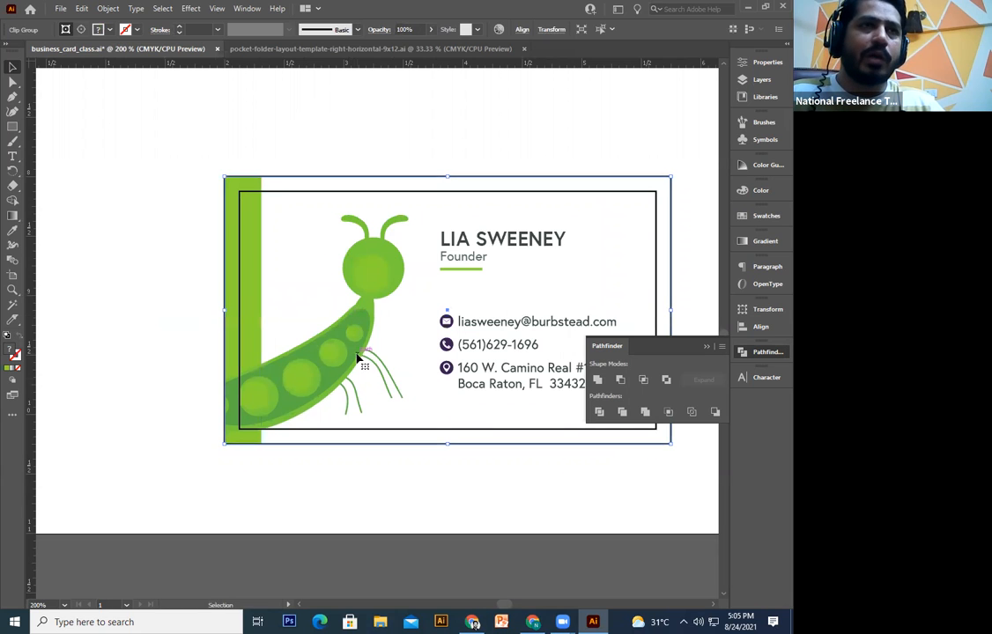
{"action": "left_click_drag", "start_coordinate": [293, 325], "coordinate": [298, 331]}
{"action": "key", "text": "ctrl+plus"}
{"action": "key", "text": "ctrl+plus"}
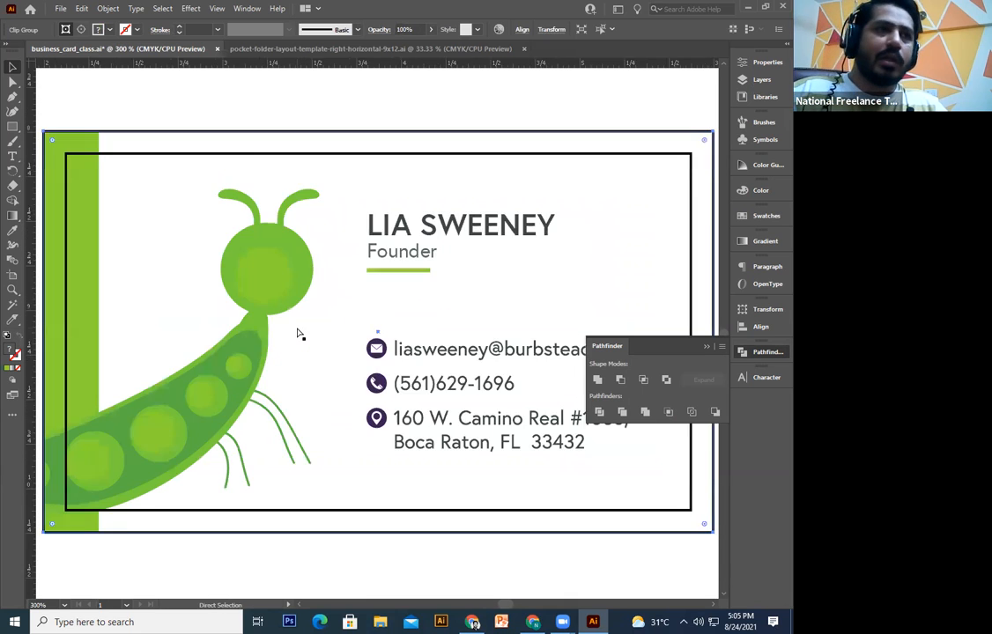
- Move the green strip inward so it starts at the inner trim rectangle instead of the bleed edge
{"action": "left_click_drag", "start_coordinate": [106, 378], "coordinate": [582, 457]}
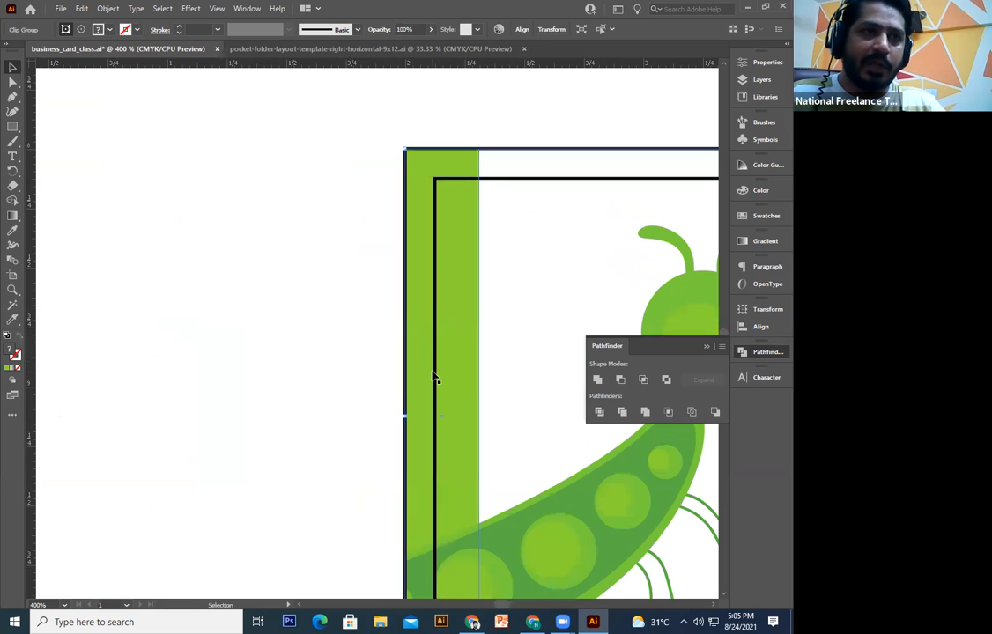
{"action": "left_click_drag", "start_coordinate": [465, 448], "coordinate": [398, 442]}
{"action": "left_click", "coordinate": [366, 424]}
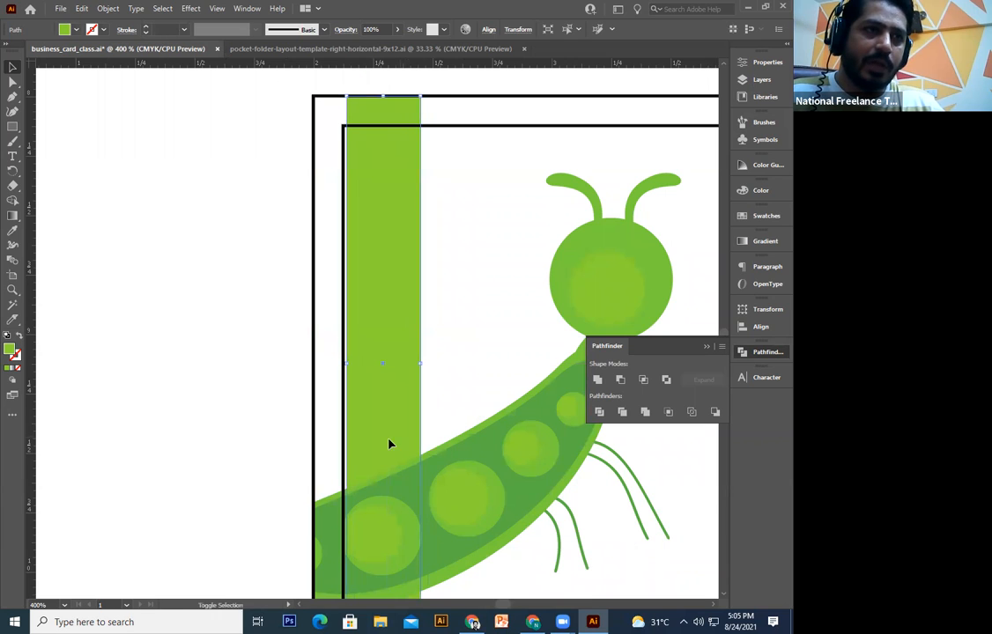
{"action": "left_click", "coordinate": [190, 458]}
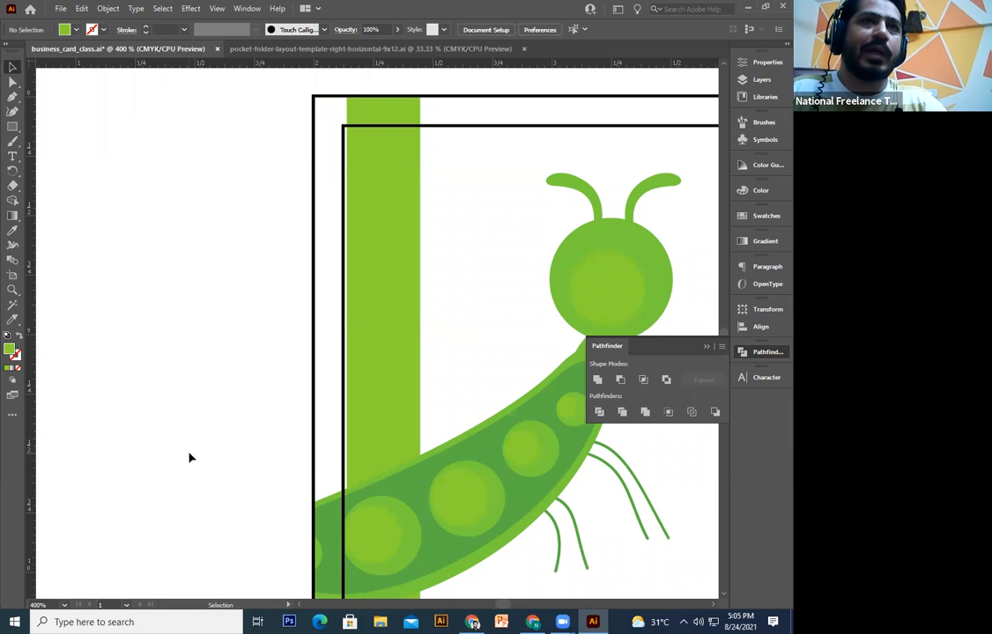
{"action": "left_click", "coordinate": [344, 396]}
{"action": "left_click", "coordinate": [178, 380]}
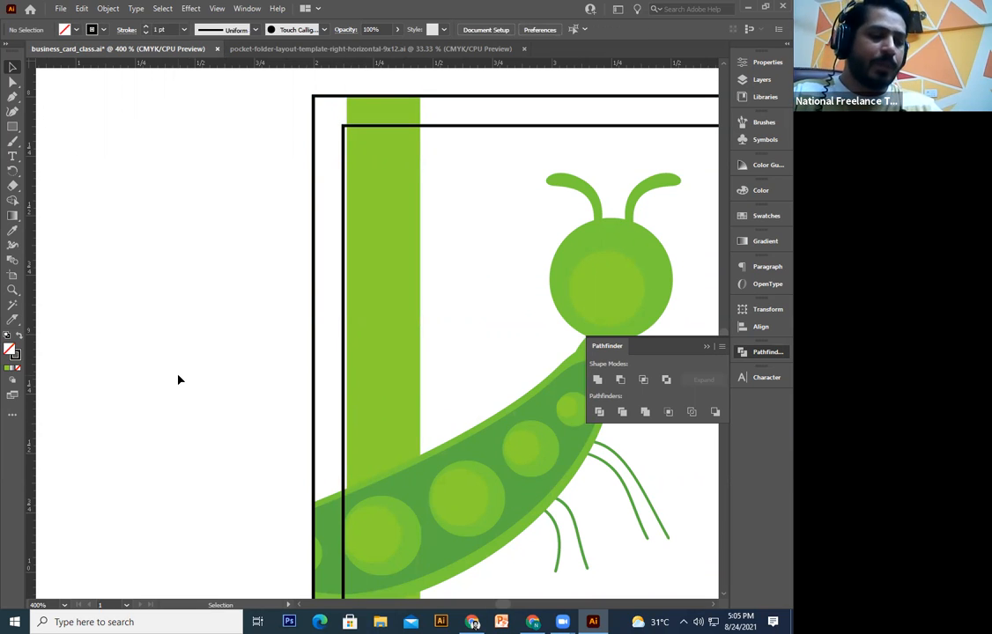
{"action": "key", "text": "ctrl+minus"}
{"action": "key", "text": "ctrl+minus"}
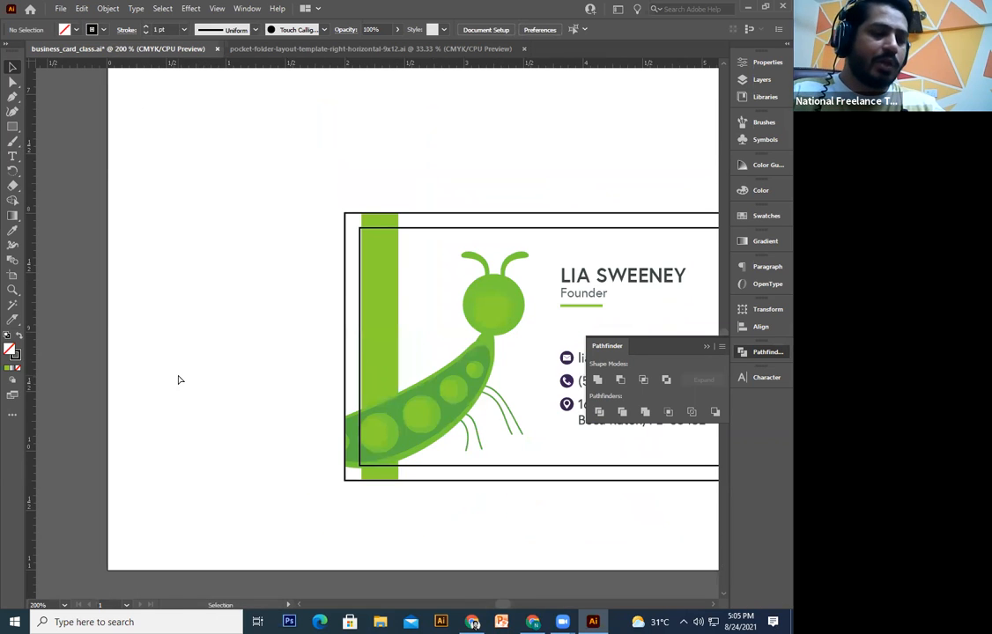
- Undo the inward move of the green strip
{"action": "key", "text": "ctrl+z"}
{"action": "key", "text": "ctrl+z"}
{"action": "left_click", "coordinate": [323, 454]}
{"action": "left_click_drag", "start_coordinate": [444, 440], "coordinate": [335, 463]}
{"action": "left_click", "coordinate": [426, 503]}
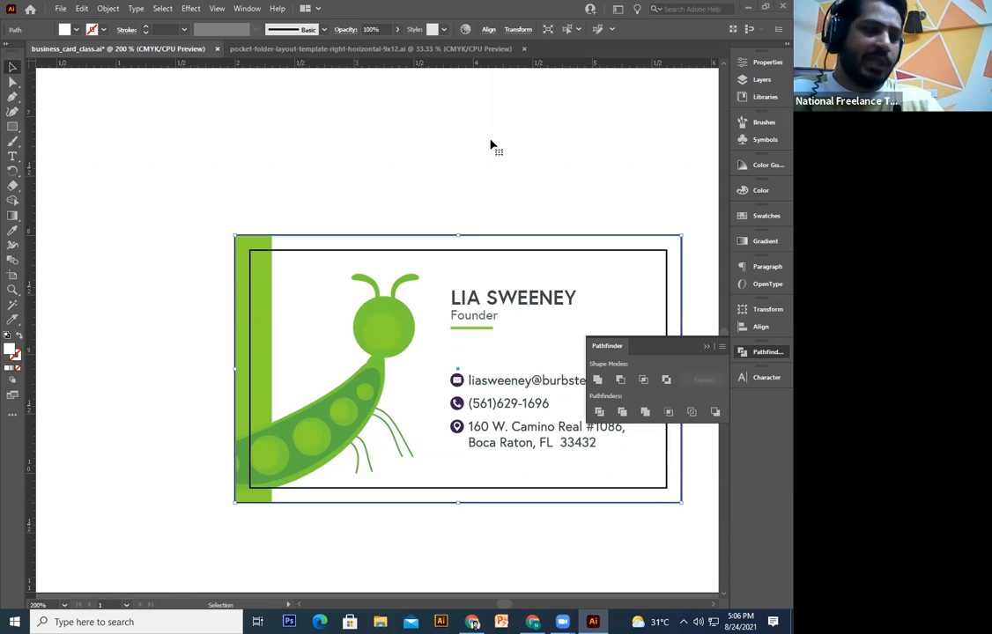
- Select the guide group on the purple card and examine its bleed, cut and safety borders
{"action": "key", "text": "ctrl+minus"}
{"action": "key", "text": "ctrl+minus"}
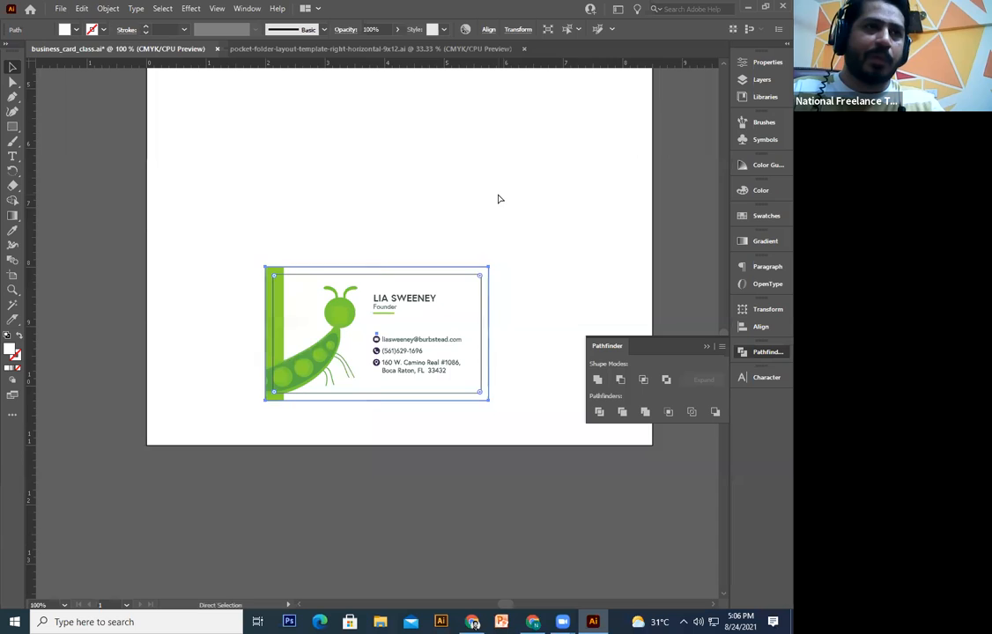
{"action": "key", "text": "ctrl+plus"}
{"action": "key", "text": "ctrl+minus"}
{"action": "key", "text": "ctrl+minus"}
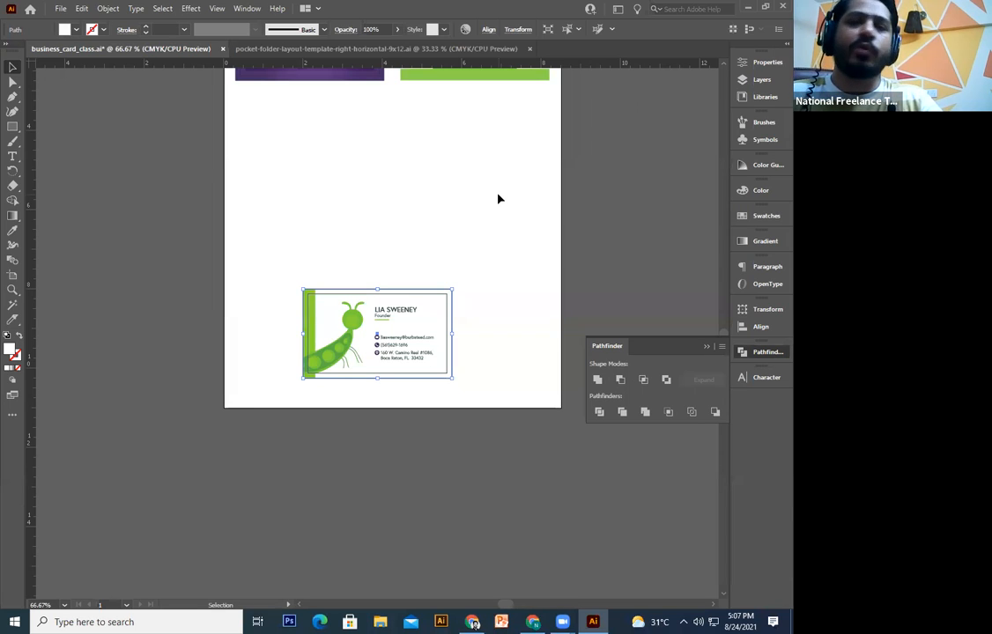
{"action": "left_click", "coordinate": [465, 257]}
{"action": "scroll", "coordinate": [443, 240], "scroll_direction": "up", "scroll_amount": 1}
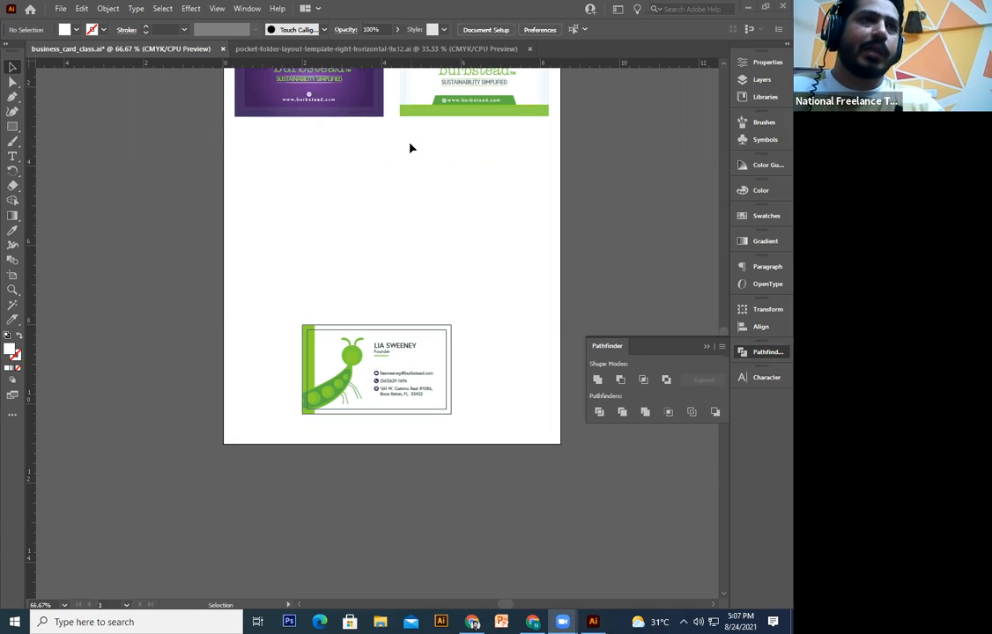
{"action": "left_click_drag", "start_coordinate": [478, 202], "coordinate": [408, 416]}
{"action": "left_click", "coordinate": [408, 411]}
{"action": "left_click_drag", "start_coordinate": [417, 466], "coordinate": [411, 464]}
{"action": "key", "text": "ctrl+plus"}
{"action": "key", "text": "ctrl+plus"}
{"action": "key", "text": "ctrl+plus"}
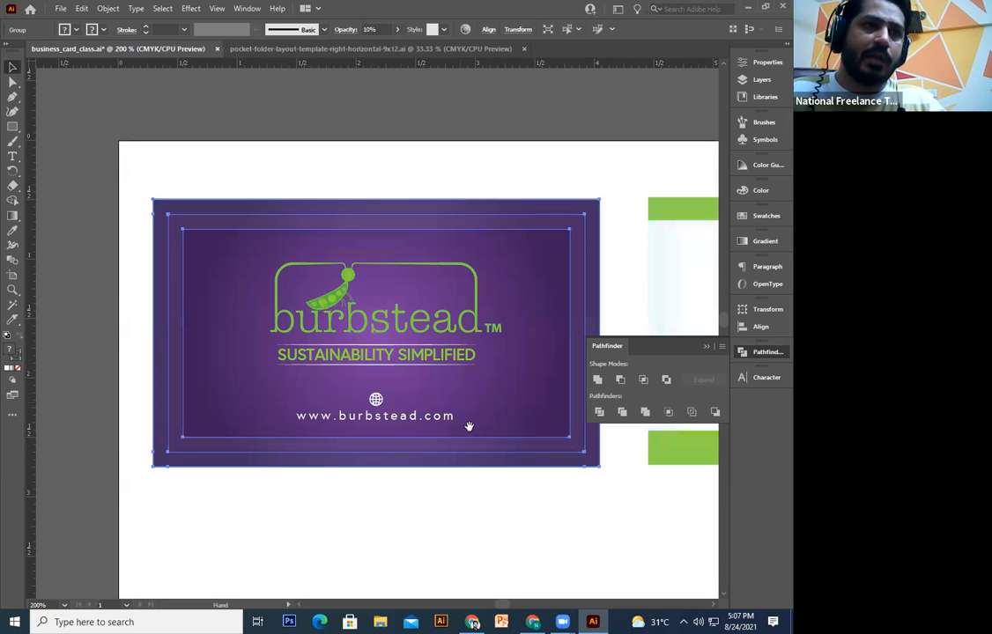
{"action": "left_click_drag", "start_coordinate": [467, 425], "coordinate": [388, 385]}
{"action": "left_click", "coordinate": [469, 536]}
- Shrink the purple card's background on all four sides to the innermost safety border
{"action": "left_click", "coordinate": [369, 308]}
{"action": "left_click", "coordinate": [330, 210]}
{"action": "left_click_drag", "start_coordinate": [298, 160], "coordinate": [294, 190]}
{"action": "left_click_drag", "start_coordinate": [299, 429], "coordinate": [297, 393]}
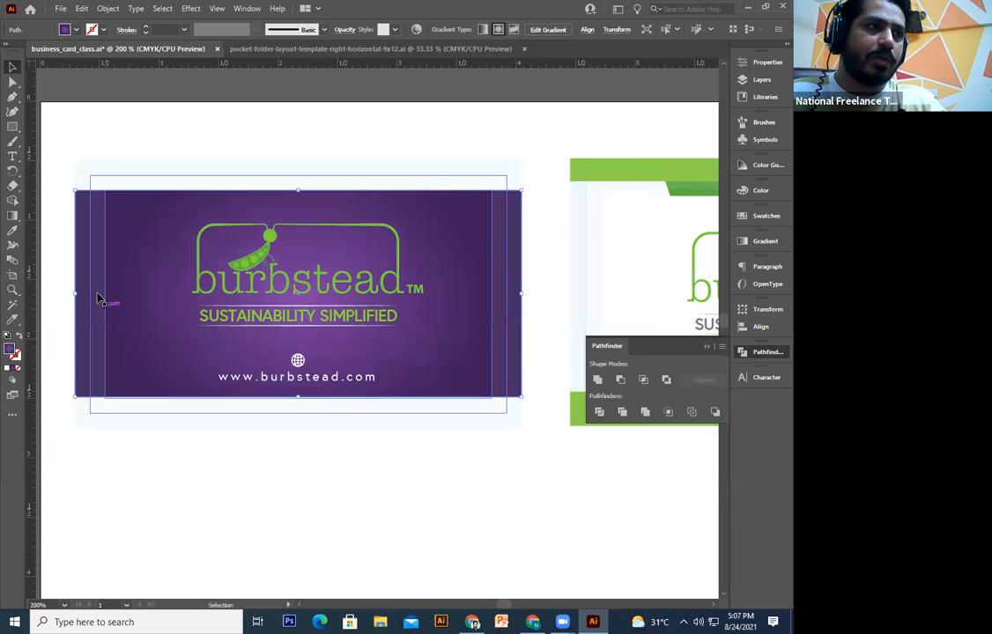
{"action": "left_click_drag", "start_coordinate": [76, 295], "coordinate": [105, 296]}
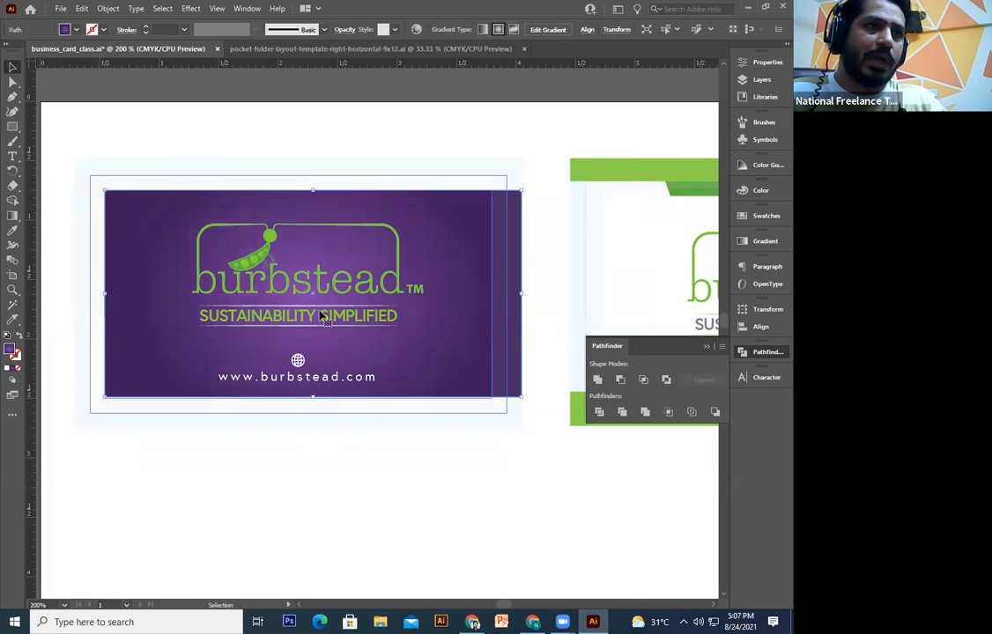
{"action": "left_click_drag", "start_coordinate": [522, 296], "coordinate": [494, 304]}
- Set the opacity of the purple card's guide group to 100%
{"action": "left_click", "coordinate": [508, 189]}
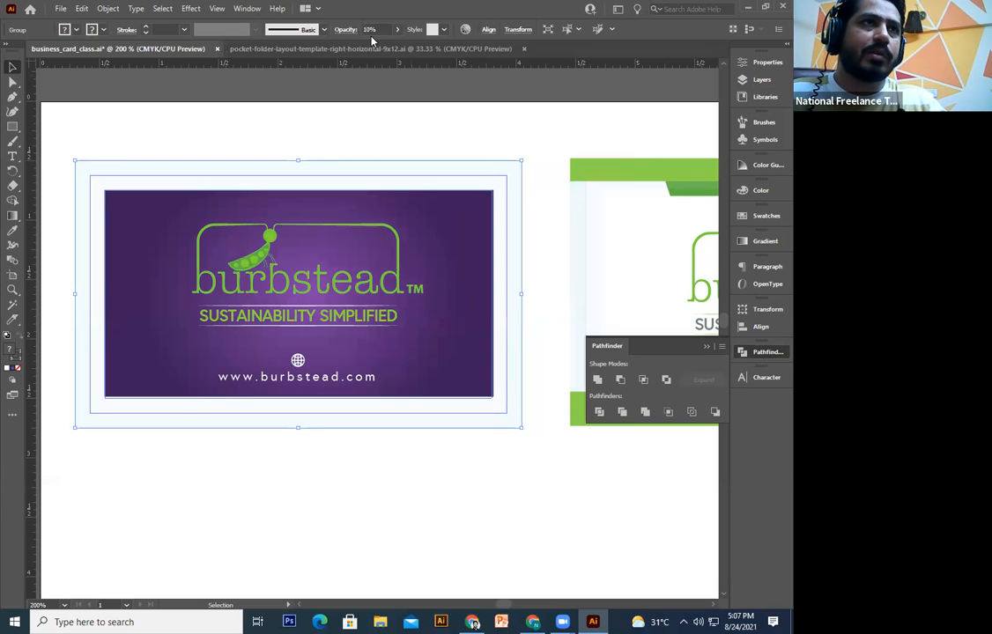
{"action": "left_click_drag", "start_coordinate": [376, 30], "coordinate": [341, 30]}
{"action": "type", "text": "100"}
{"action": "key", "text": "Return"}
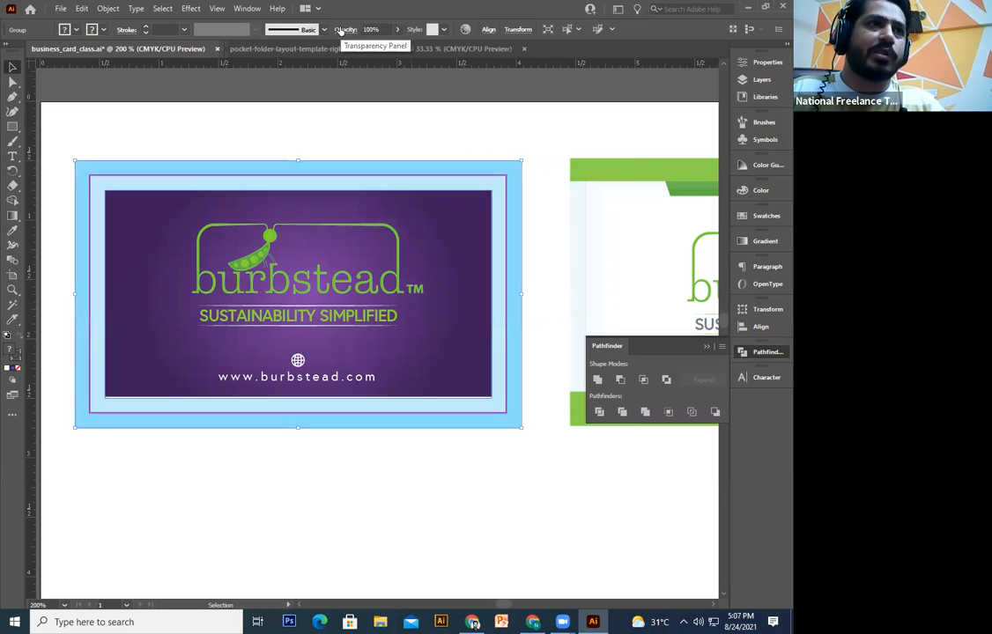
{"action": "left_click", "coordinate": [265, 507]}
{"action": "scroll", "coordinate": [317, 328], "scroll_direction": "down", "scroll_amount": 1}
{"action": "left_click", "coordinate": [318, 328]}
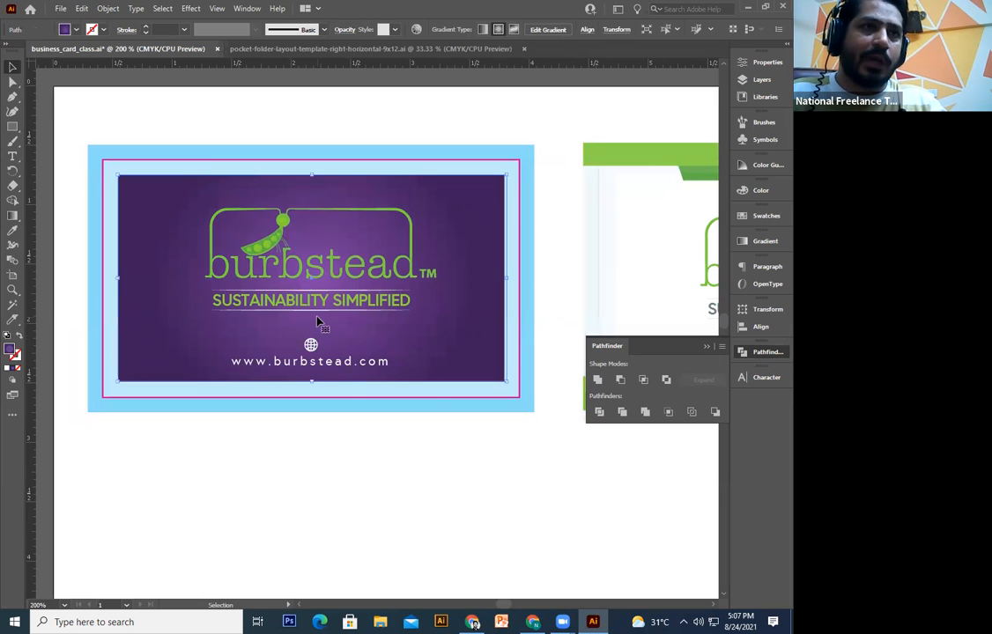
{"action": "left_click", "coordinate": [260, 452]}
- Examine the gap between the bottom edge of the purple background and the safety border at very high magnification
{"action": "key", "text": "ctrl+plus"}
{"action": "key", "text": "ctrl+plus"}
{"action": "key", "text": "ctrl+plus"}
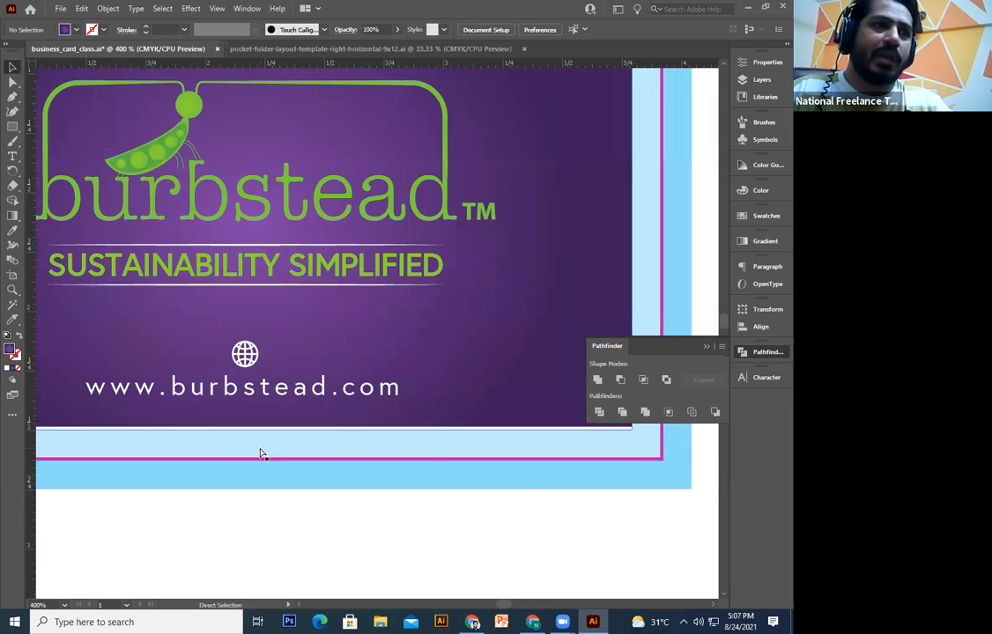
{"action": "key", "text": "ctrl+plus"}
{"action": "key", "text": "ctrl+plus"}
{"action": "scroll", "coordinate": [312, 370], "scroll_direction": "down", "scroll_amount": 4}
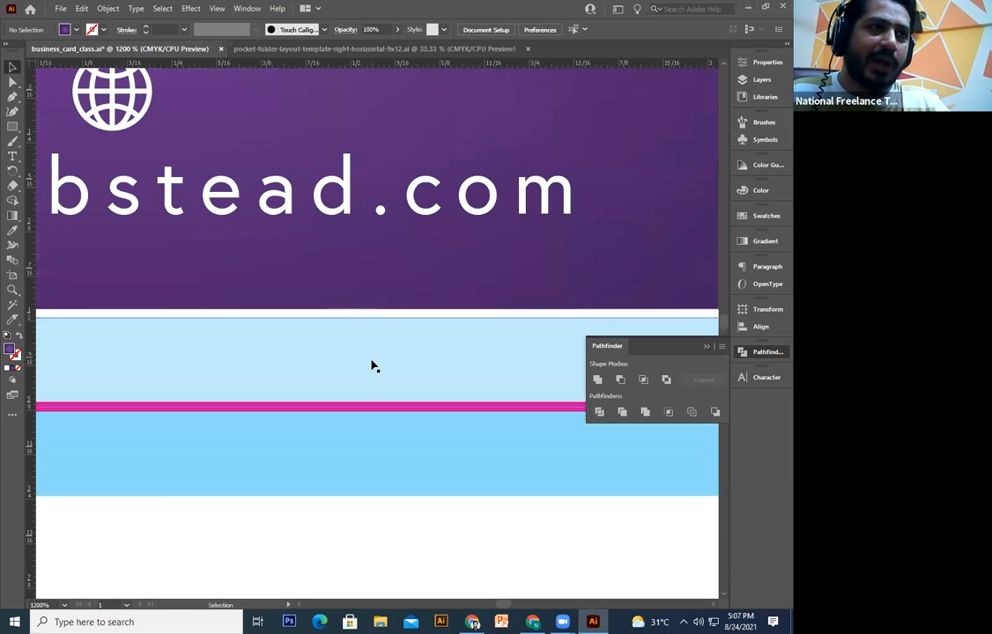
{"action": "key", "text": "ctrl+plus"}
{"action": "key", "text": "ctrl+plus"}
{"action": "key", "text": "ctrl+plus"}
{"action": "key", "text": "ctrl+plus"}
{"action": "key", "text": "ctrl+plus"}
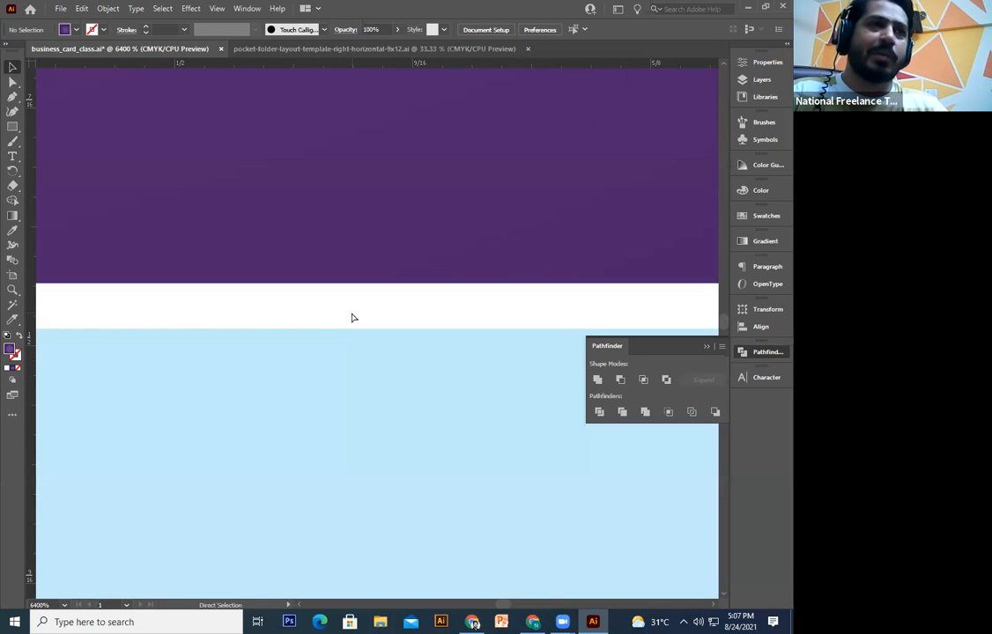
{"action": "key", "text": "ctrl+minus"}
{"action": "key", "text": "ctrl+minus"}
{"action": "key", "text": "ctrl+minus"}
{"action": "key", "text": "ctrl+minus"}
{"action": "key", "text": "ctrl+minus"}
{"action": "key", "text": "ctrl+minus"}
{"action": "key", "text": "ctrl+minus"}
{"action": "key", "text": "ctrl+minus"}
{"action": "key", "text": "ctrl+minus"}
{"action": "key", "text": "ctrl+minus"}
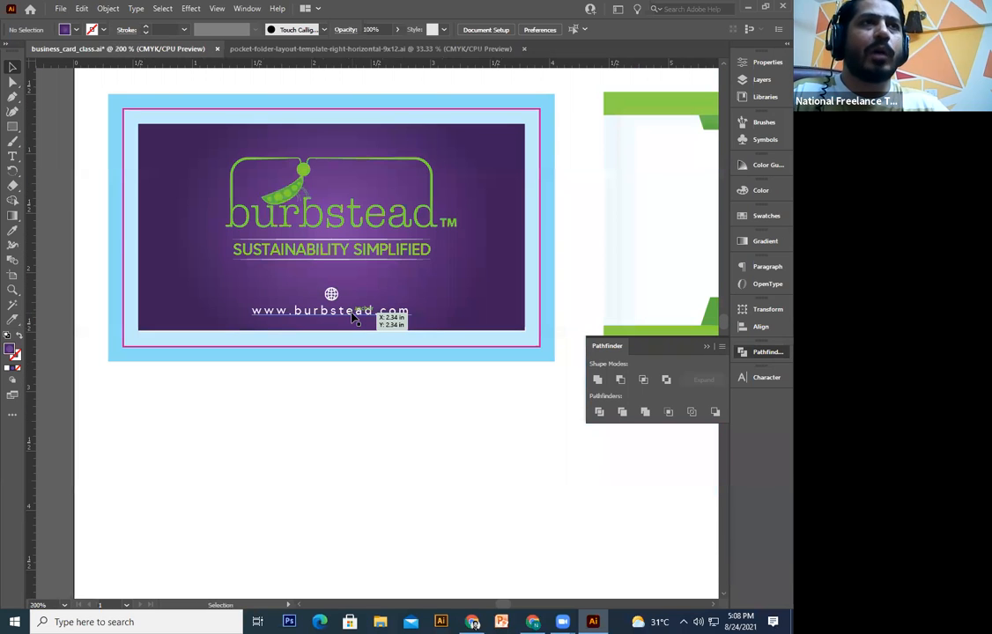
- Undo the guide group's opacity change and the resizing of the purple background, and clear the selection
{"action": "left_click", "coordinate": [352, 319]}
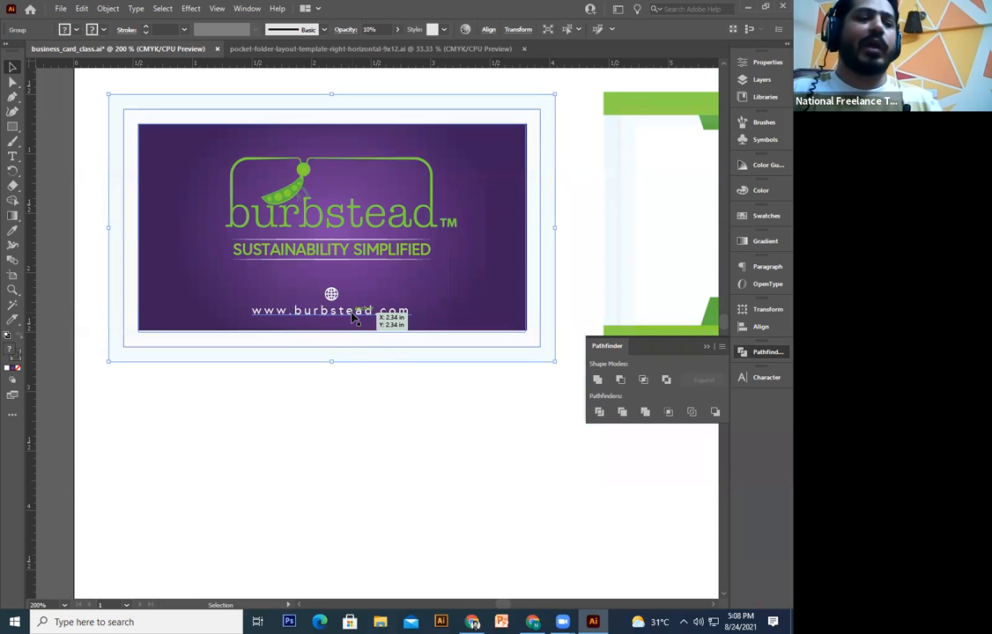
{"action": "key", "text": "a"}
{"action": "left_click", "coordinate": [352, 319]}
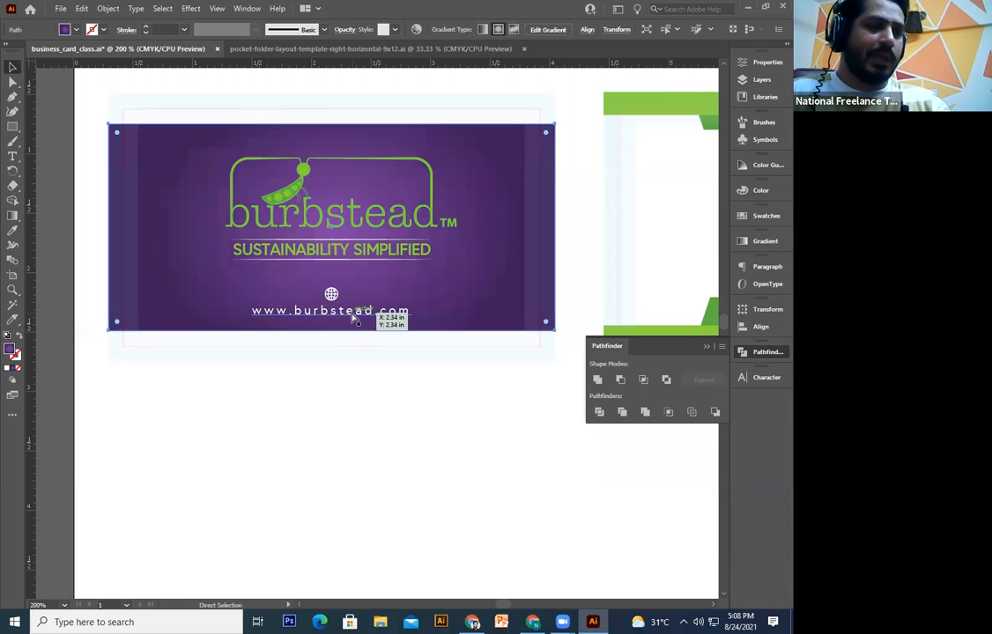
{"action": "key", "text": "ctrl+z"}
{"action": "key", "text": "ctrl+z"}
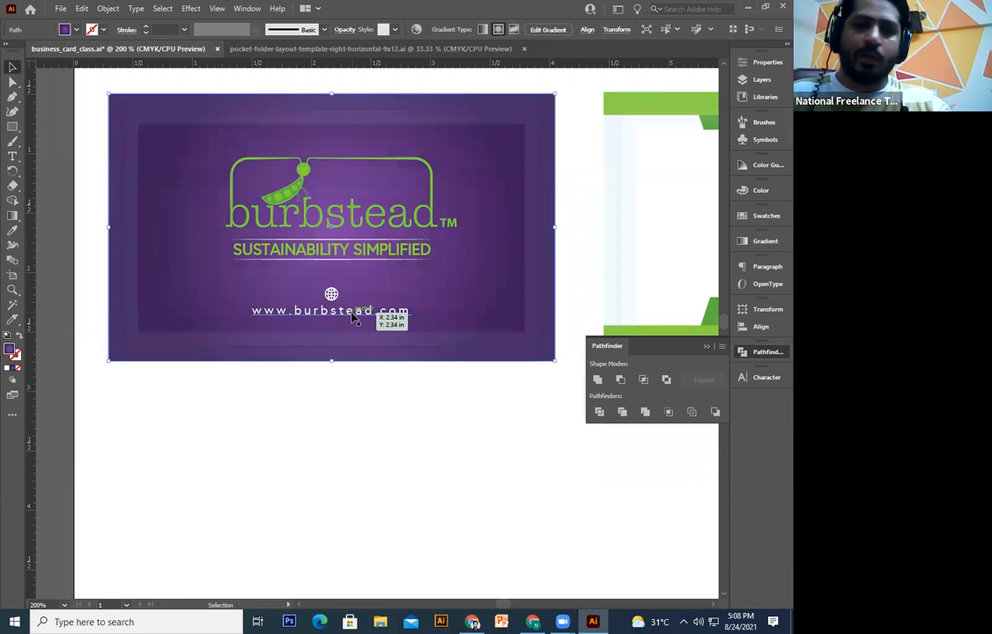
{"action": "key", "text": "ctrl+minus"}
{"action": "key", "text": "ctrl+minus"}
{"action": "left_click", "coordinate": [452, 503]}
{"action": "left_click_drag", "start_coordinate": [452, 503], "coordinate": [367, 435]}
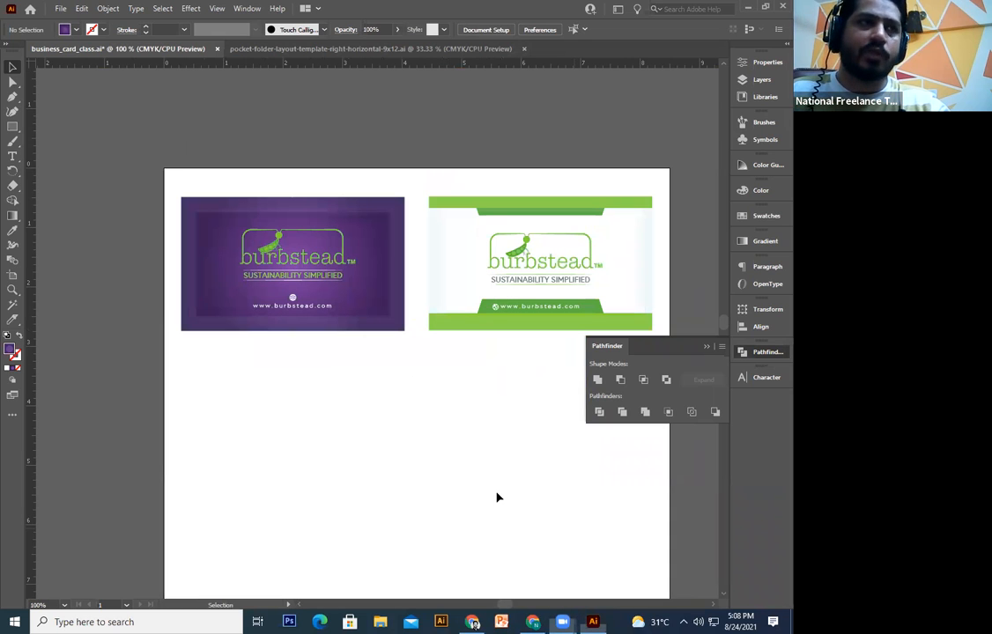
{"action": "key", "text": "ctrl+minus"}
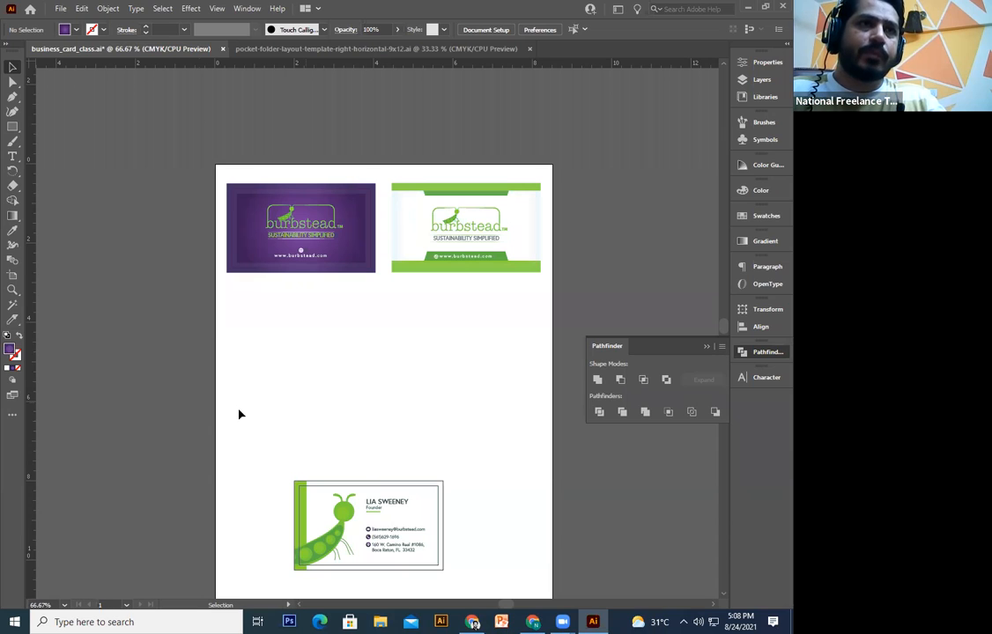
{"action": "key", "text": "space"}
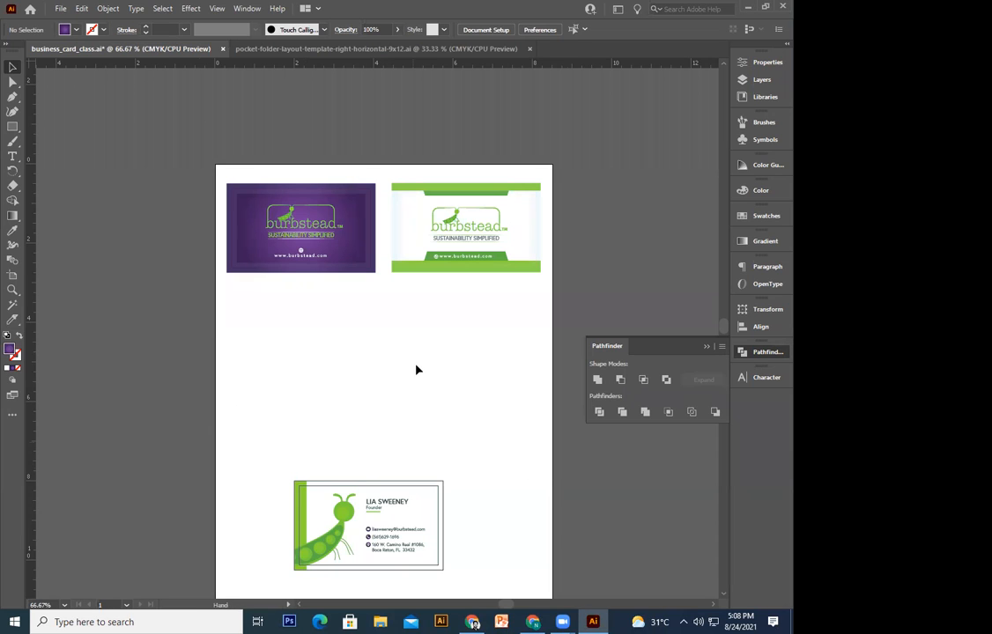
{"action": "left_click_drag", "start_coordinate": [442, 374], "coordinate": [416, 365]}
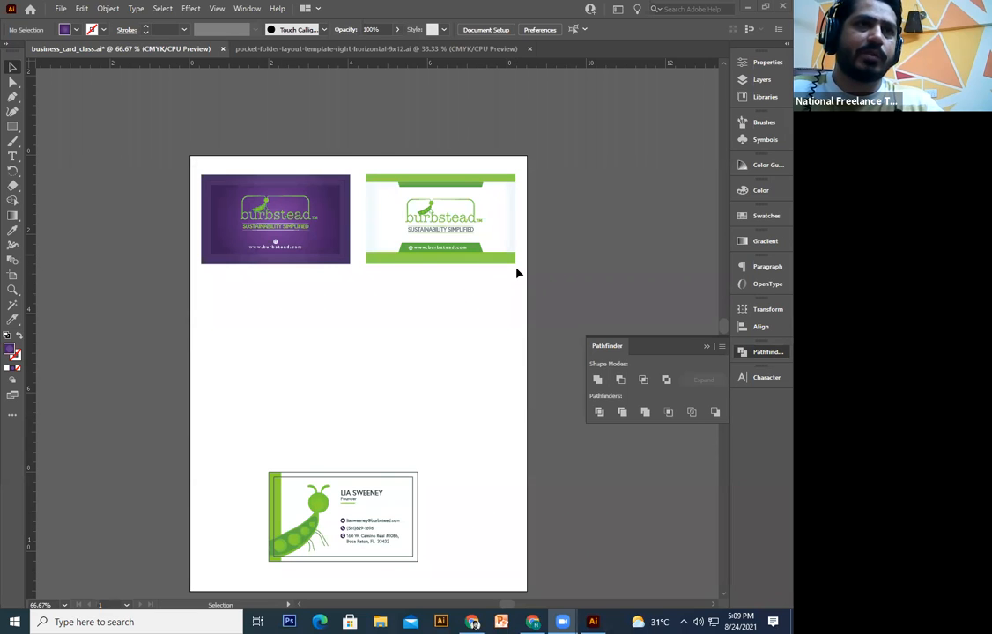
{"action": "left_click", "coordinate": [434, 466]}
{"action": "left_click_drag", "start_coordinate": [435, 478], "coordinate": [452, 385]}
{"action": "key", "text": "ctrl+="}
{"action": "key", "text": "ctrl+="}
{"action": "key", "text": "ctrl+minus"}
{"action": "key", "text": "ctrl+minus"}
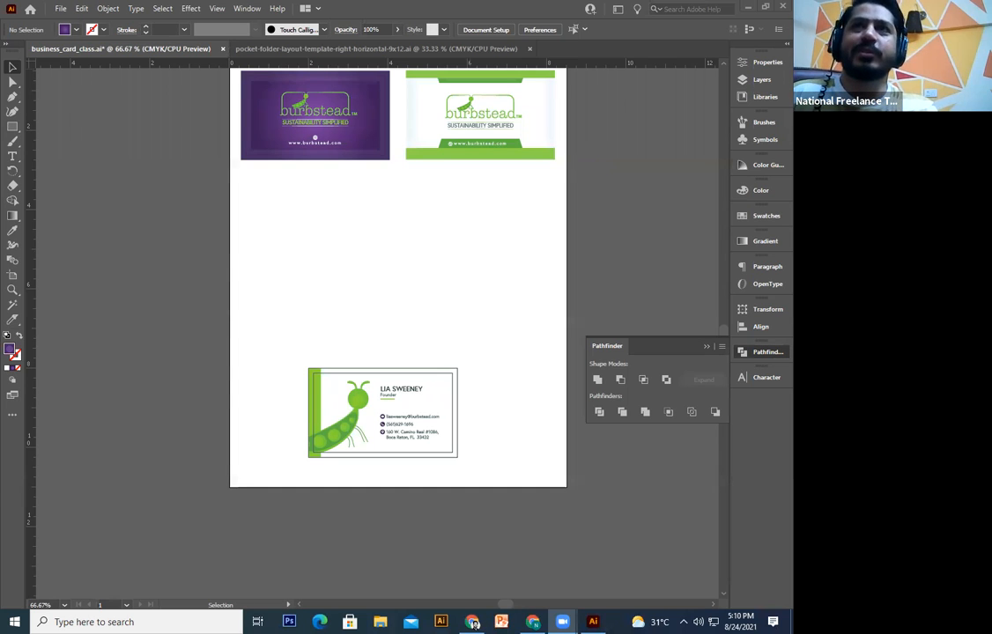
- Switch to Chrome and open the signboard, backdrop, rollup and table cover gig from the Fiverr seller profile
{"action": "left_click", "coordinate": [474, 622]}
{"action": "left_click", "coordinate": [138, 76]}
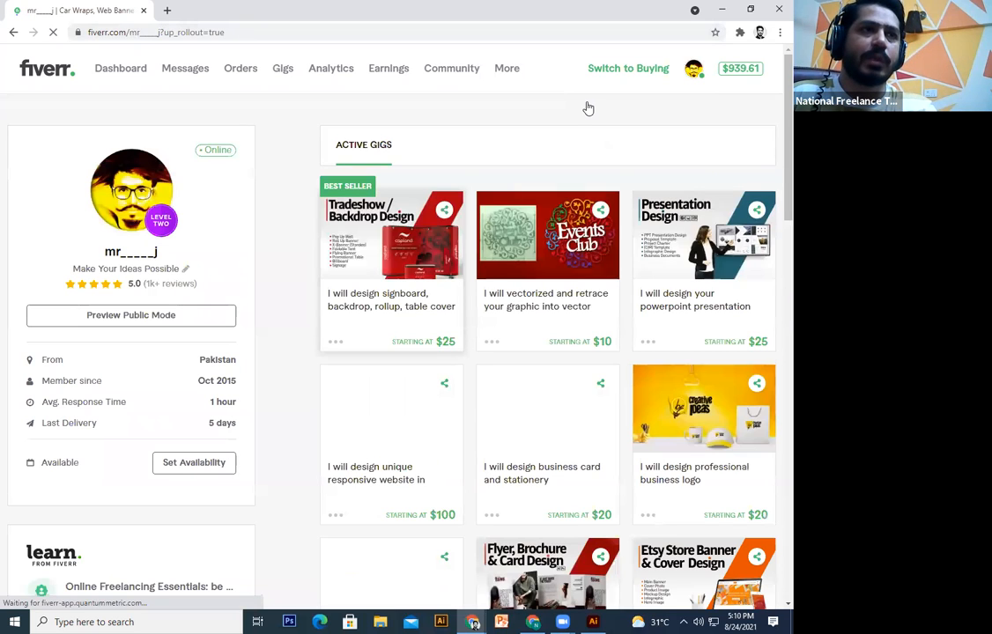
{"action": "left_click", "coordinate": [413, 253]}
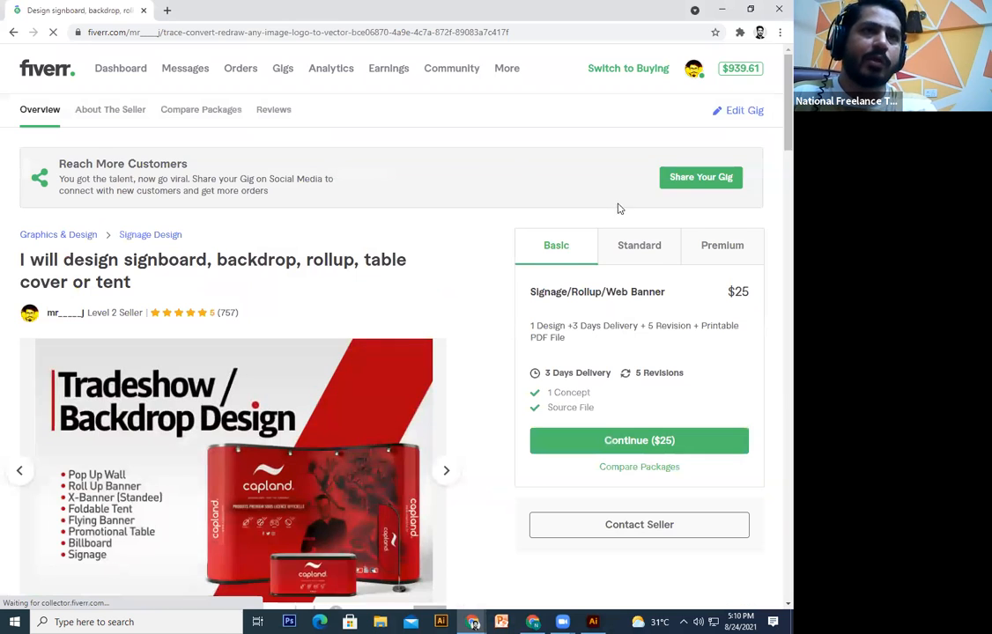
- Examine the signage gig's page and its gallery images through to the Foldable Tent & Table Design slide
{"action": "scroll", "coordinate": [618, 208], "scroll_direction": "down", "scroll_amount": 1}
{"action": "scroll", "coordinate": [622, 214], "scroll_direction": "down", "scroll_amount": 3}
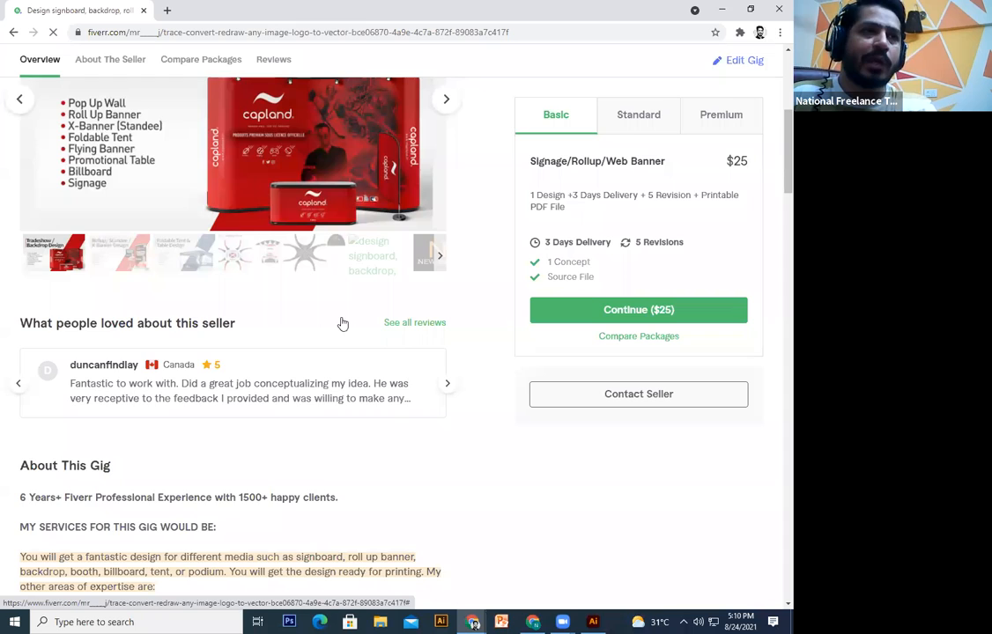
{"action": "scroll", "coordinate": [414, 291], "scroll_direction": "up", "scroll_amount": 2}
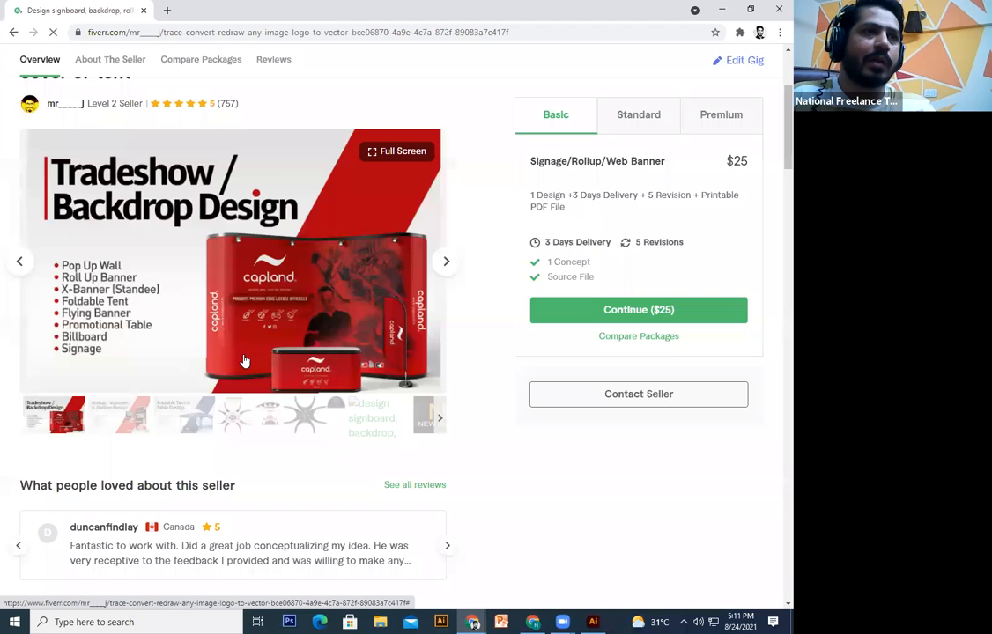
{"action": "scroll", "coordinate": [245, 361], "scroll_direction": "up", "scroll_amount": 1}
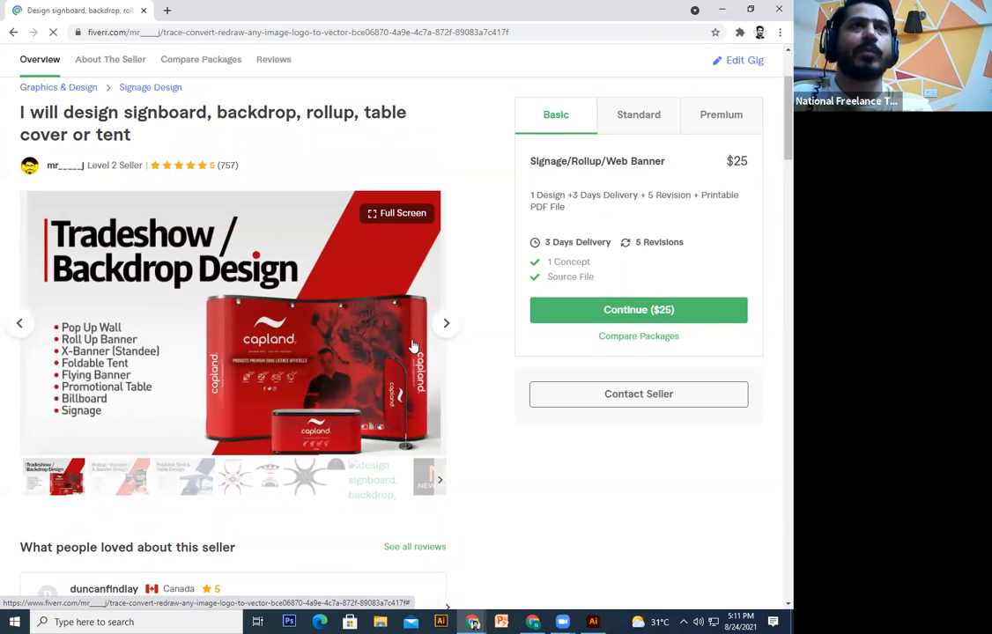
{"action": "scroll", "coordinate": [412, 346], "scroll_direction": "up", "scroll_amount": 2}
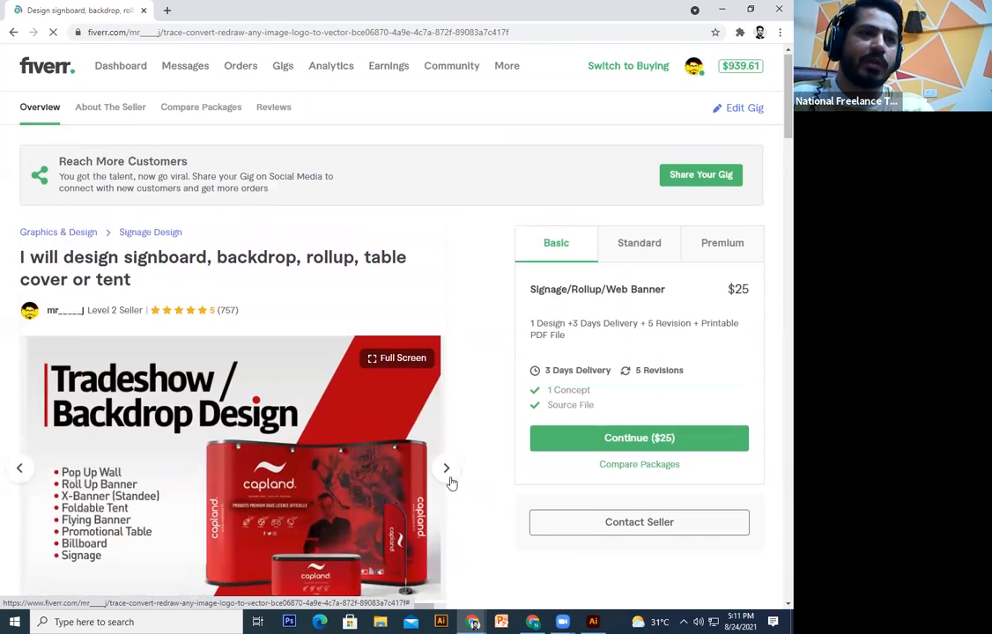
{"action": "scroll", "coordinate": [446, 436], "scroll_direction": "down", "scroll_amount": 1}
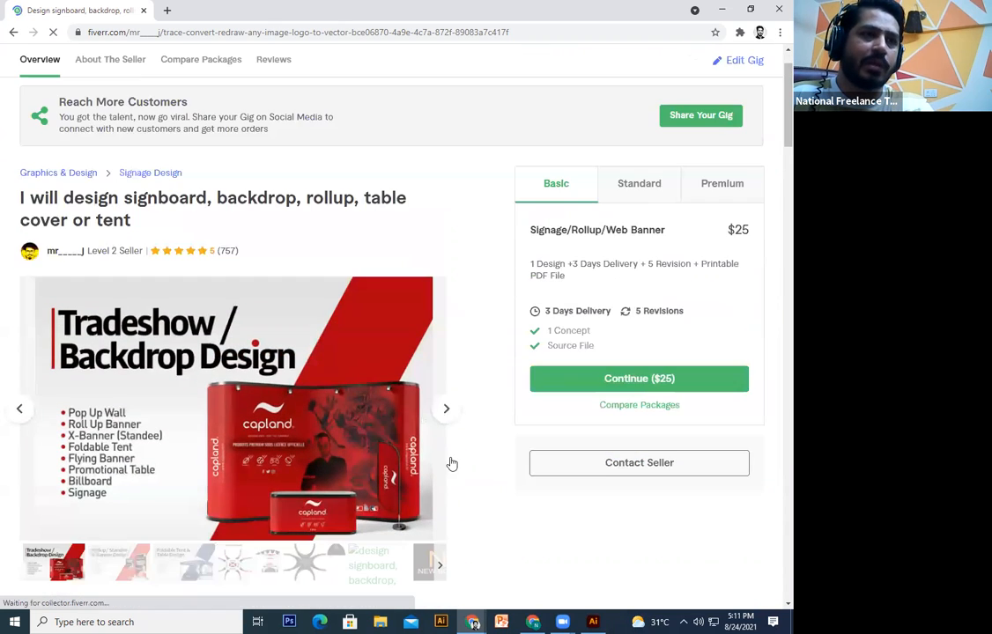
{"action": "scroll", "coordinate": [441, 366], "scroll_direction": "down", "scroll_amount": 1}
{"action": "left_click", "coordinate": [446, 356]}
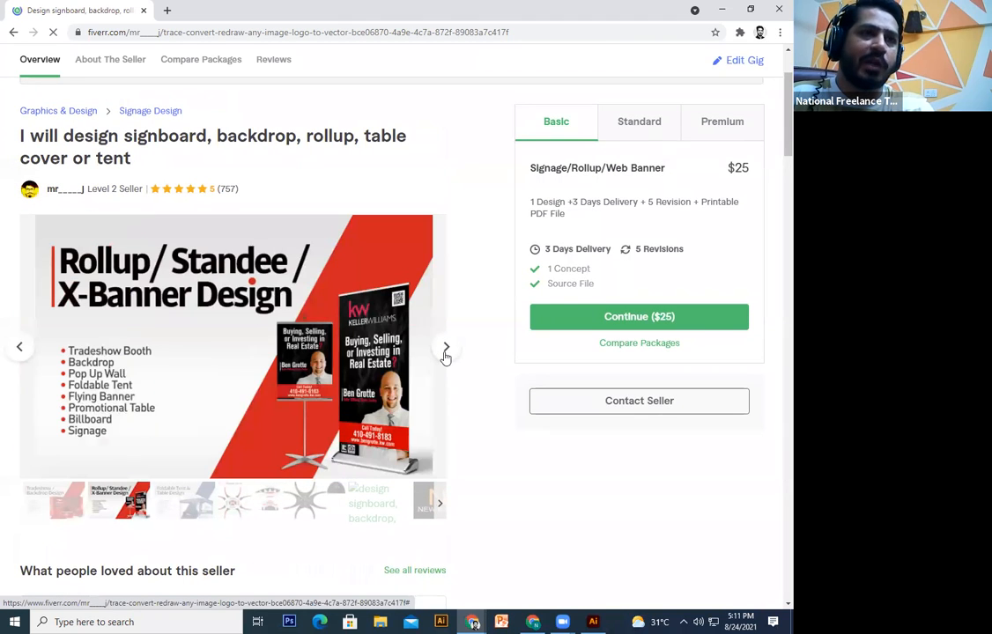
{"action": "left_click", "coordinate": [446, 356]}
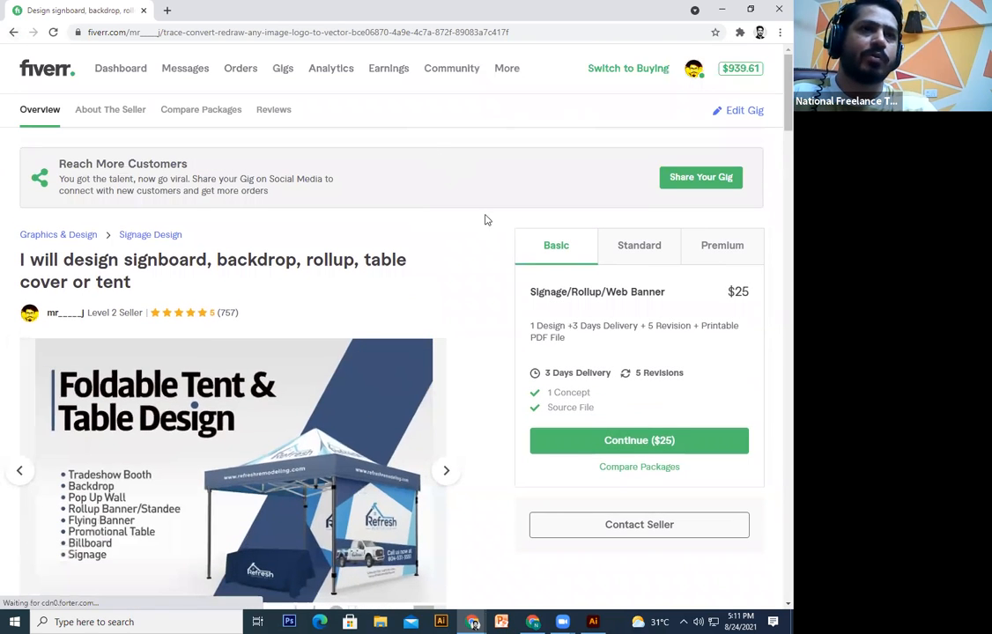
- Go back to the seller profile, open the business card and stationery gig, and show its second gallery image
{"action": "key", "text": "alt+Left"}
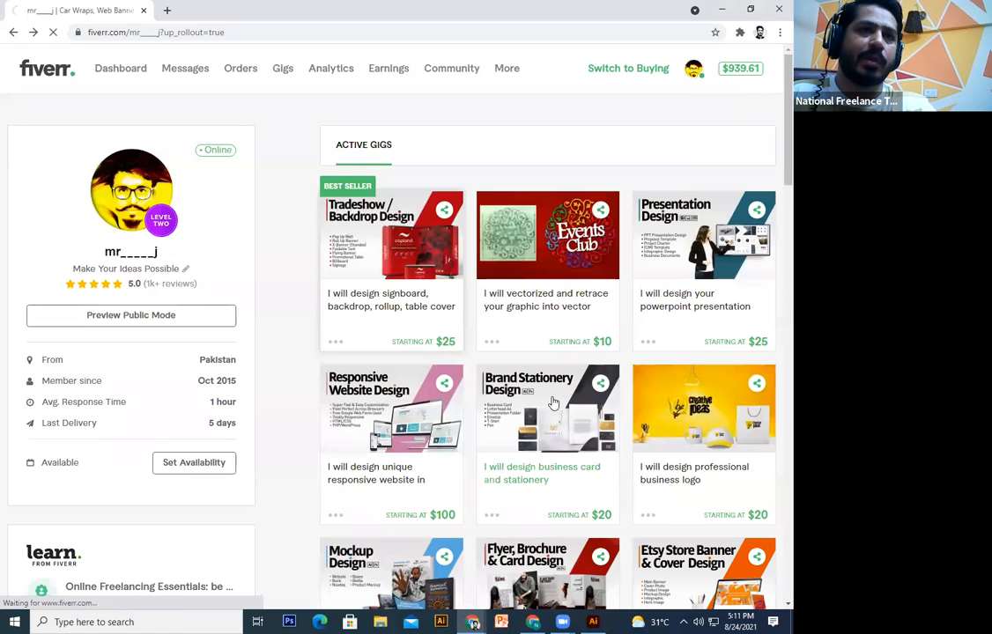
{"action": "left_click", "coordinate": [554, 402]}
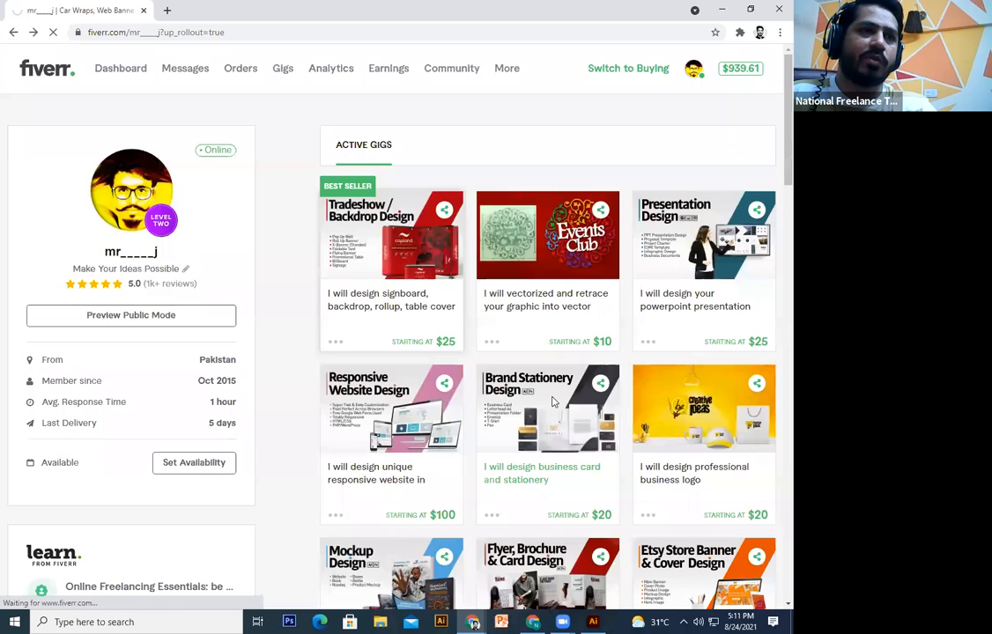
{"action": "scroll", "coordinate": [212, 317], "scroll_direction": "down", "scroll_amount": 2}
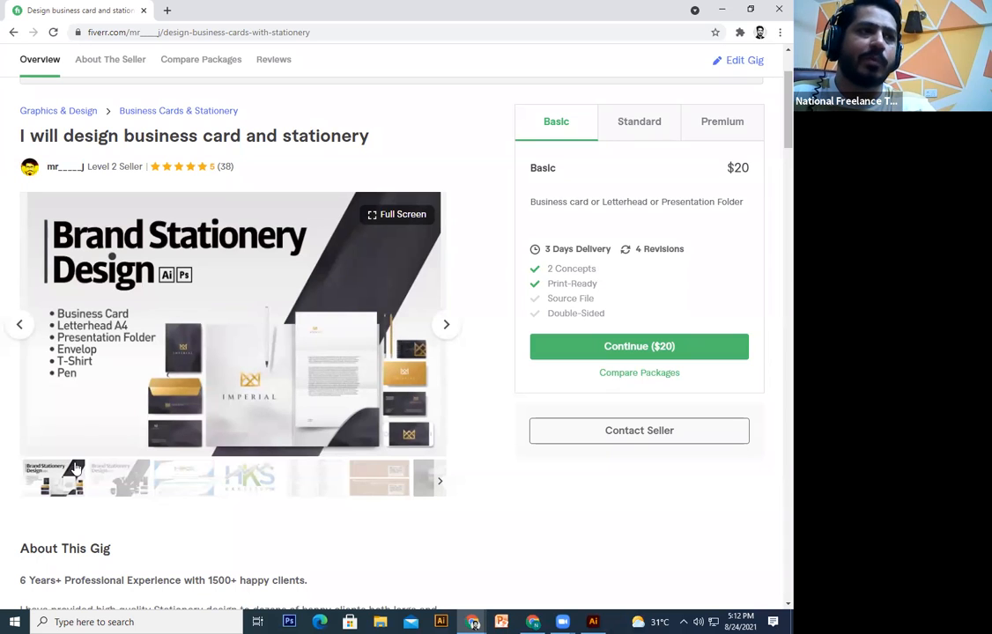
{"action": "left_click", "coordinate": [130, 485]}
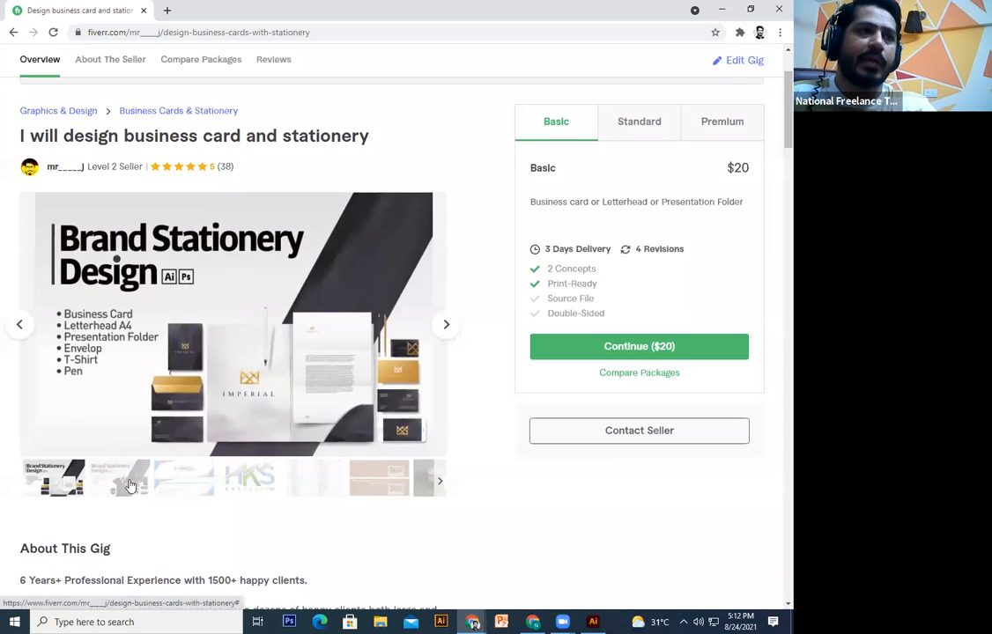
{"action": "left_click", "coordinate": [130, 486]}
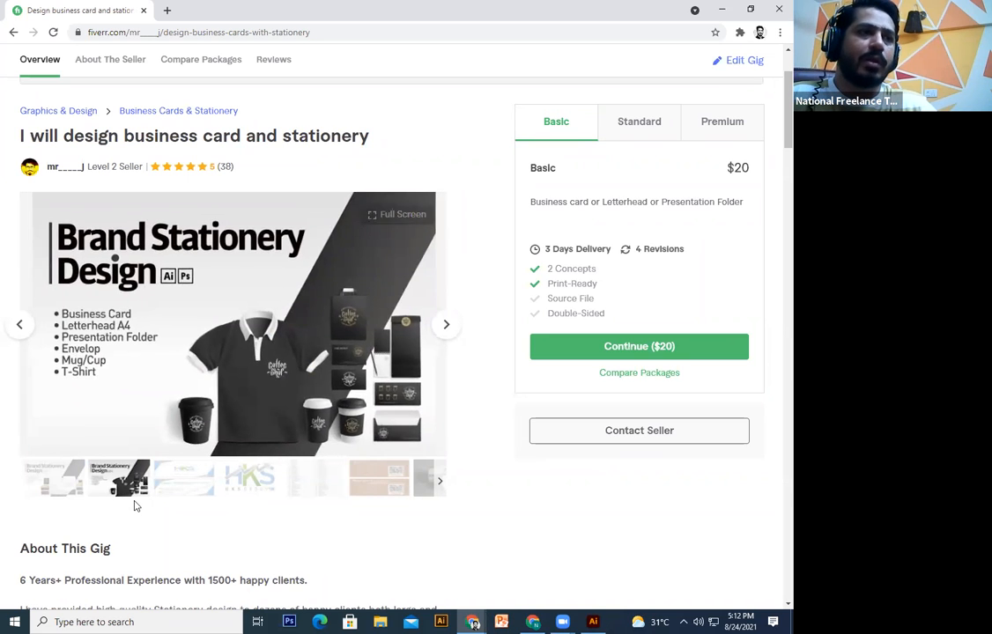
- Return to the seller profile and view the sale flyer, brochure or black friday banner gig
{"action": "left_click", "coordinate": [12, 32]}
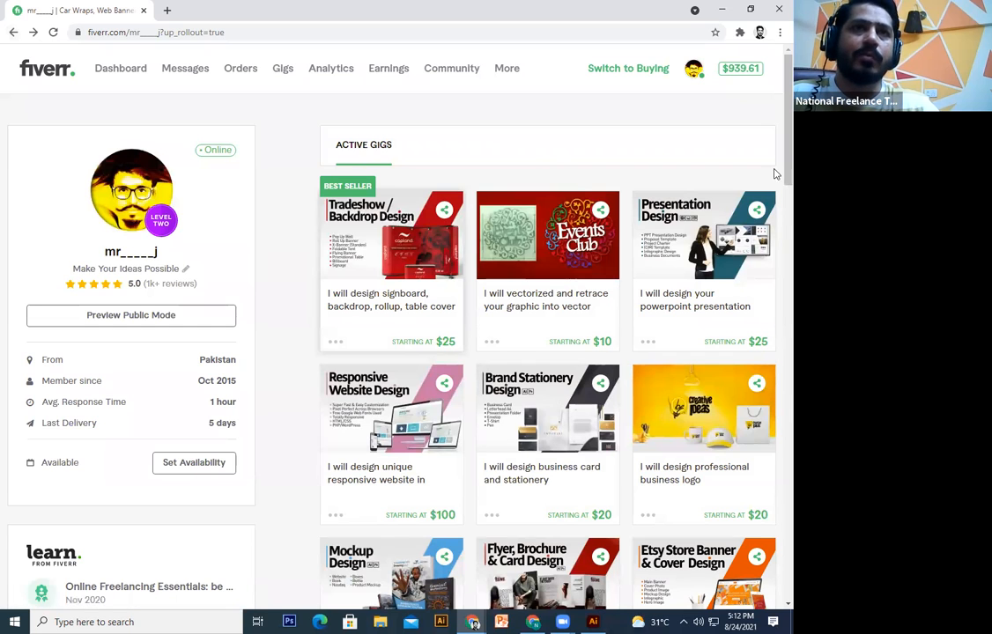
{"action": "scroll", "coordinate": [775, 206], "scroll_direction": "down", "scroll_amount": 3}
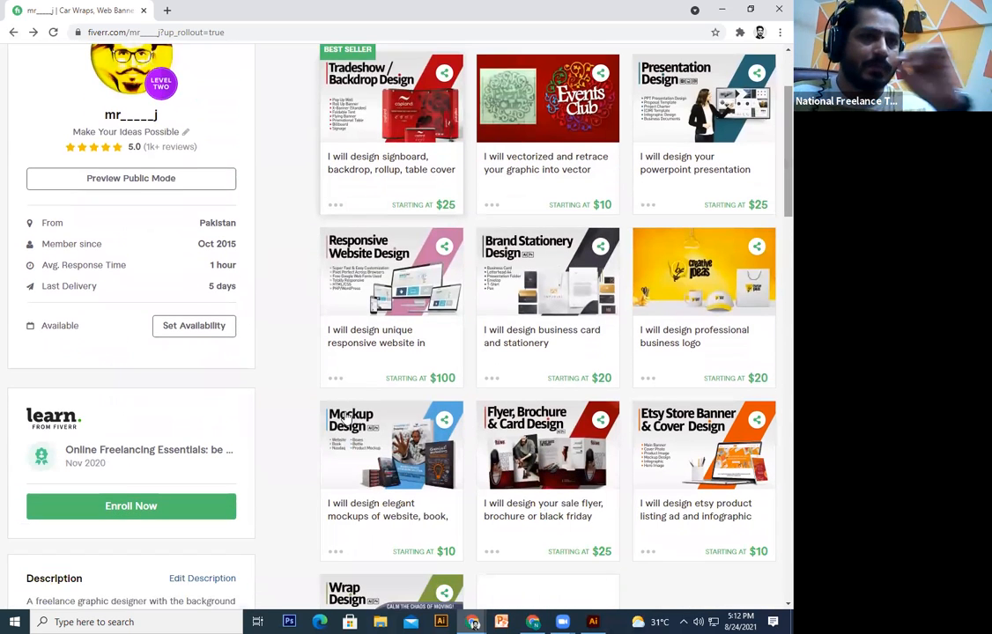
{"action": "left_click", "coordinate": [544, 448]}
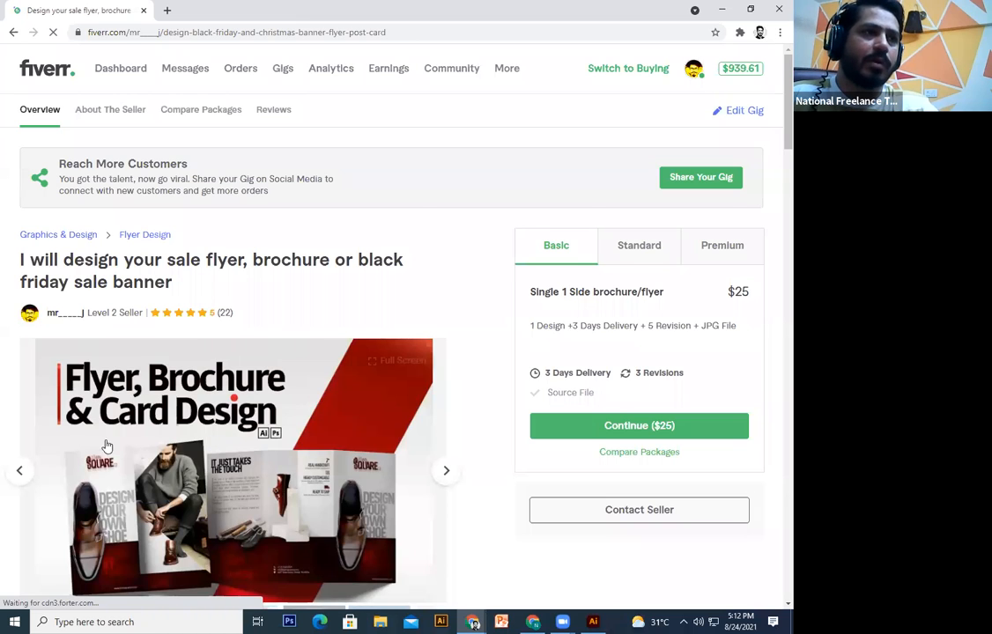
{"action": "scroll", "coordinate": [93, 393], "scroll_direction": "down", "scroll_amount": 3}
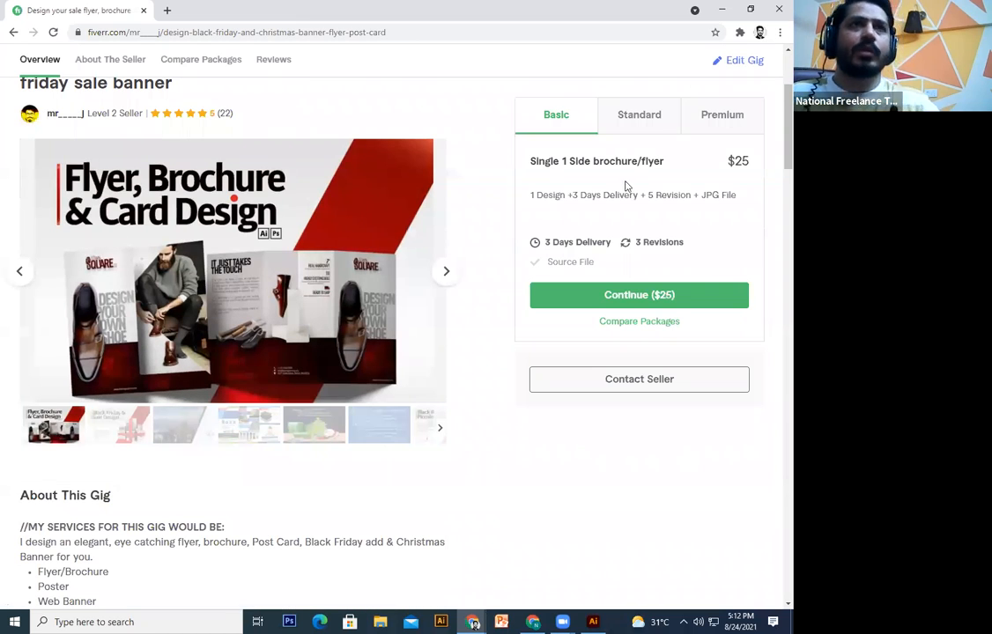
- Switch back to Illustrator and bring the whole artboard with all three business cards into view
{"action": "left_click", "coordinate": [474, 623]}
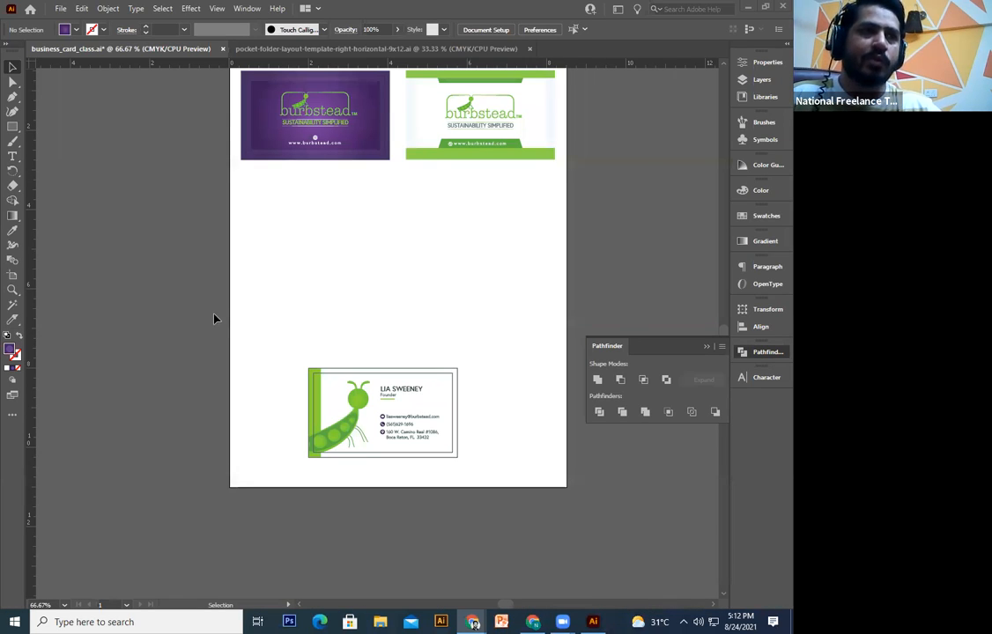
{"action": "scroll", "coordinate": [365, 303], "scroll_direction": "up", "scroll_amount": 3}
{"action": "left_click_drag", "start_coordinate": [364, 324], "coordinate": [360, 341]}
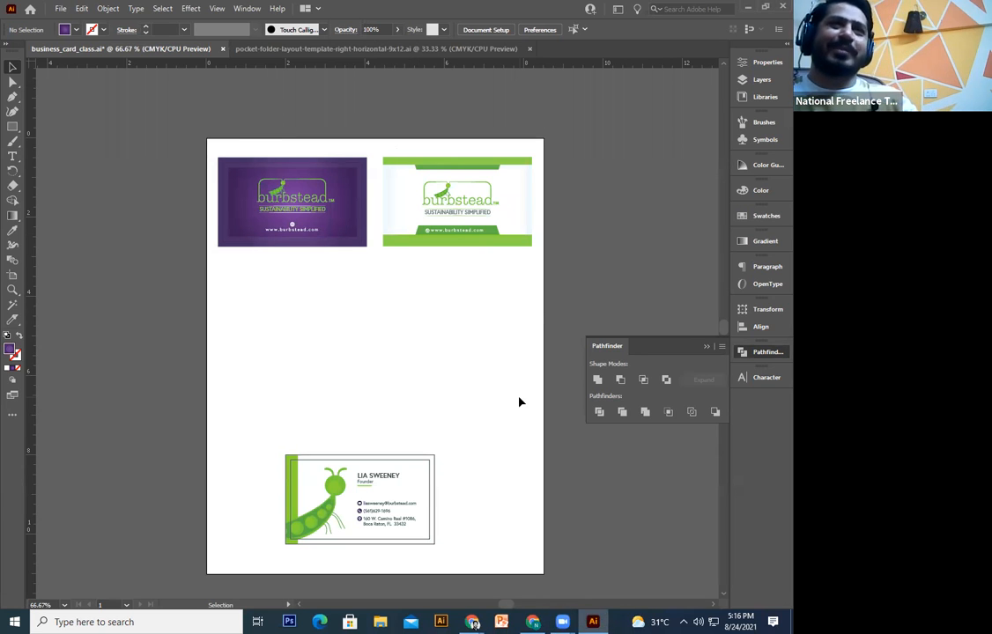
{"action": "mouse_move", "coordinate": [459, 375]}
{"action": "left_mouse_down"}
{"action": "mouse_move", "coordinate": [467, 347]}
{"action": "mouse_move", "coordinate": [466, 356]}
{"action": "left_mouse_up"}
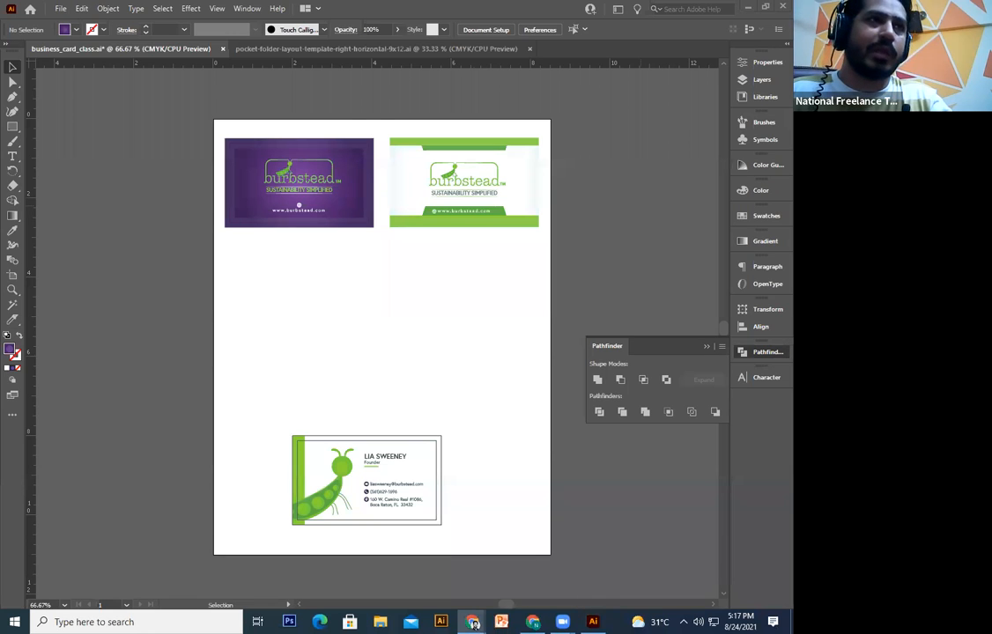
- Switch to Chrome and load google.com.pk in a new tab
{"action": "key", "text": "alt+Tab"}
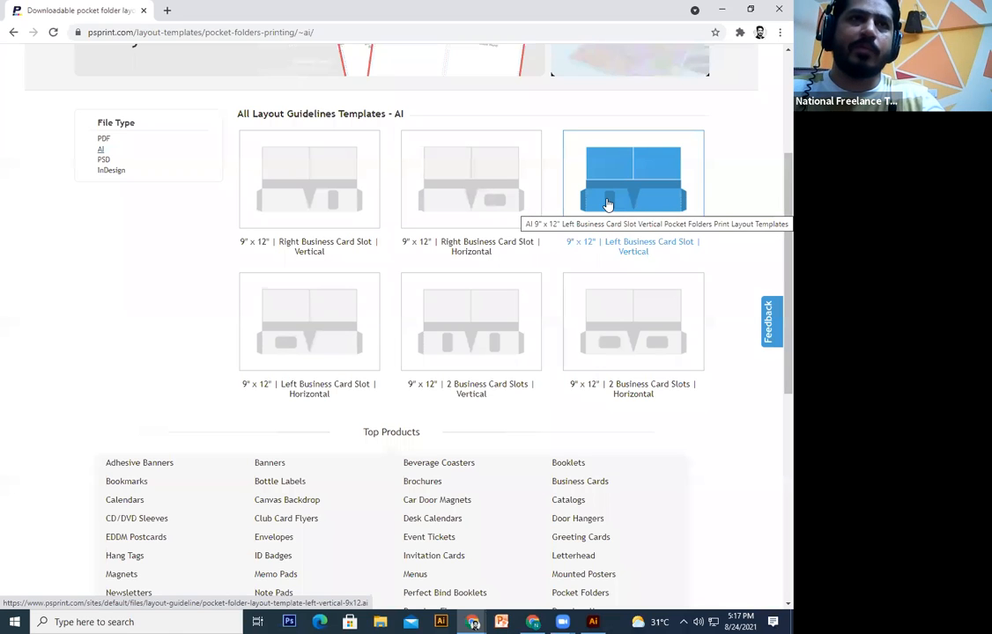
{"action": "left_click", "coordinate": [167, 10]}
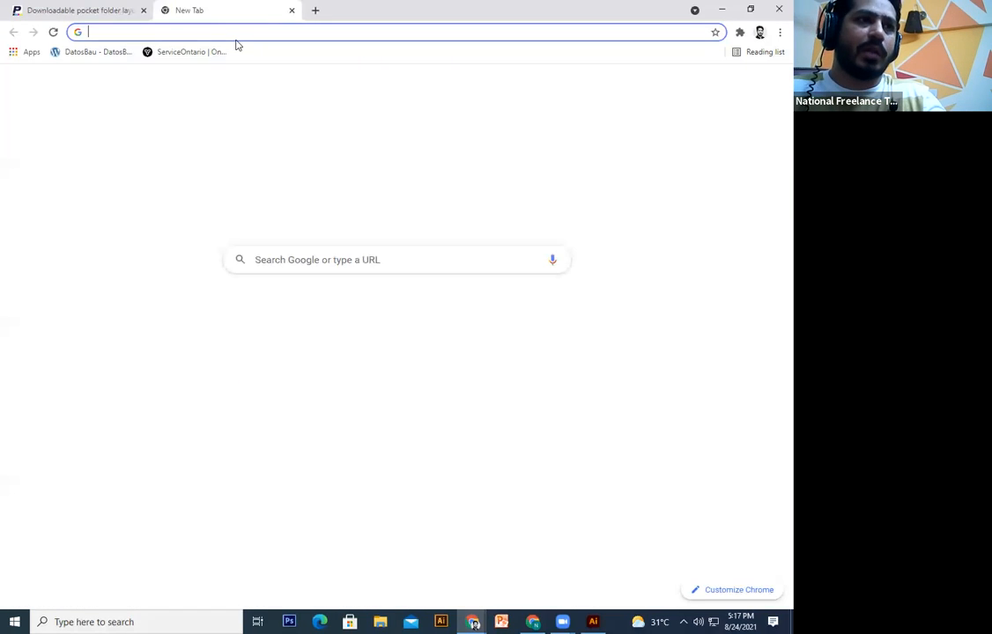
{"action": "type", "text": "google.com.pk"}
{"action": "key", "text": "Return"}
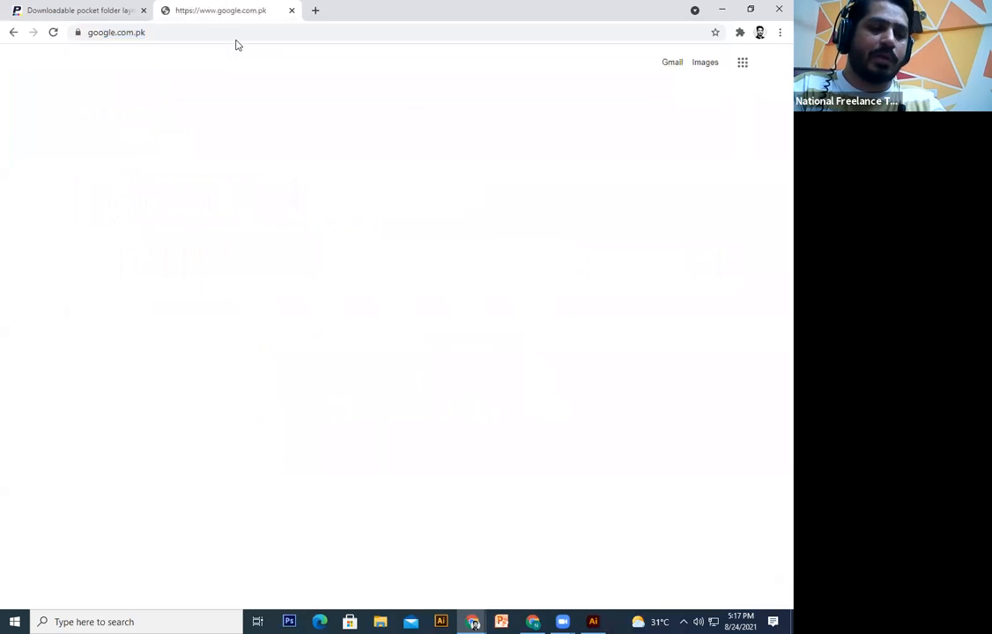
- Search Google for "presentation folder design"
{"action": "type", "text": "p"}
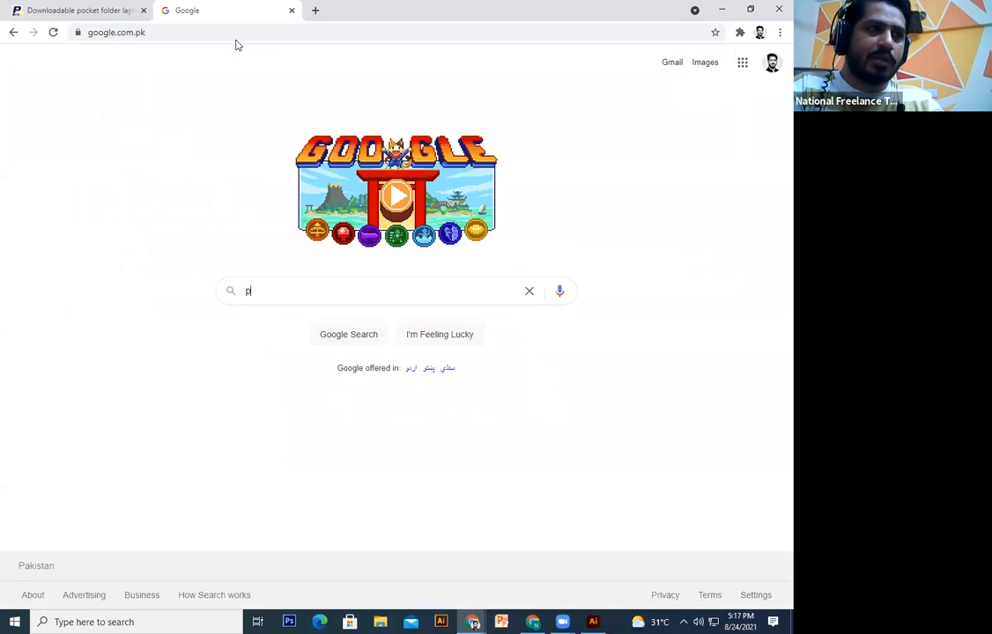
{"action": "type", "text": "rese"}
{"action": "key", "text": "Down"}
{"action": "key", "text": "BackSpace"}
{"action": "key", "text": "BackSpace"}
{"action": "key", "text": "BackSpace"}
{"action": "key", "text": "BackSpace"}
{"action": "key", "text": "BackSpace"}
{"action": "key", "text": "BackSpace"}
{"action": "key", "text": "BackSpace"}
{"action": "key", "text": "BackSpace"}
{"action": "key", "text": "BackSpace"}
{"action": "key", "text": "BackSpace"}
{"action": "key", "text": "BackSpace"}
{"action": "key", "text": "BackSpace"}
{"action": "key", "text": "BackSpace"}
{"action": "key", "text": "BackSpace"}
{"action": "key", "text": "BackSpace"}
{"action": "key", "text": "BackSpace"}
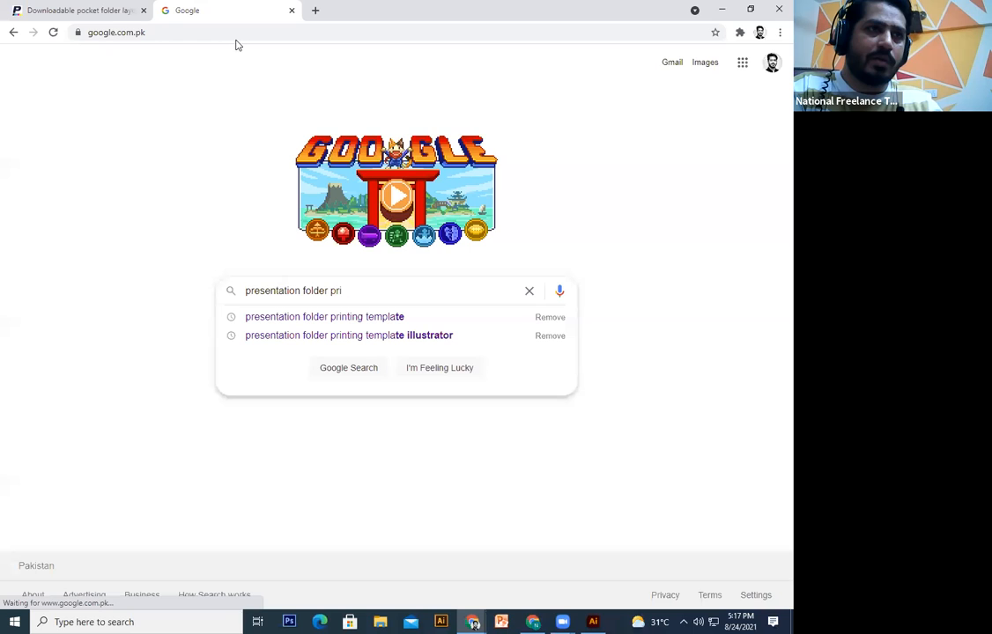
{"action": "key", "text": "BackSpace"}
{"action": "type", "text": "d"}
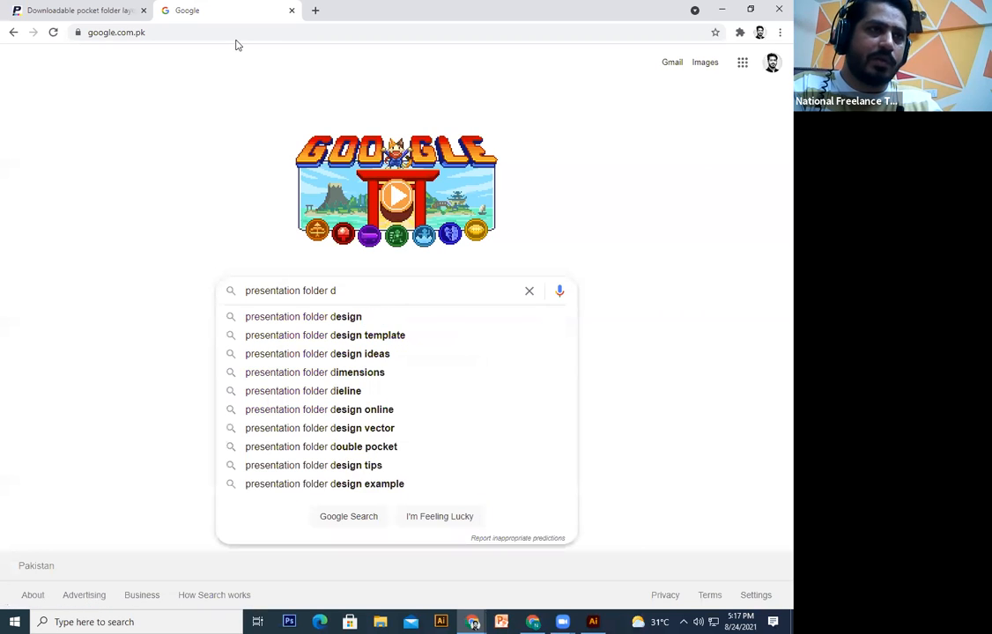
{"action": "type", "text": "esign"}
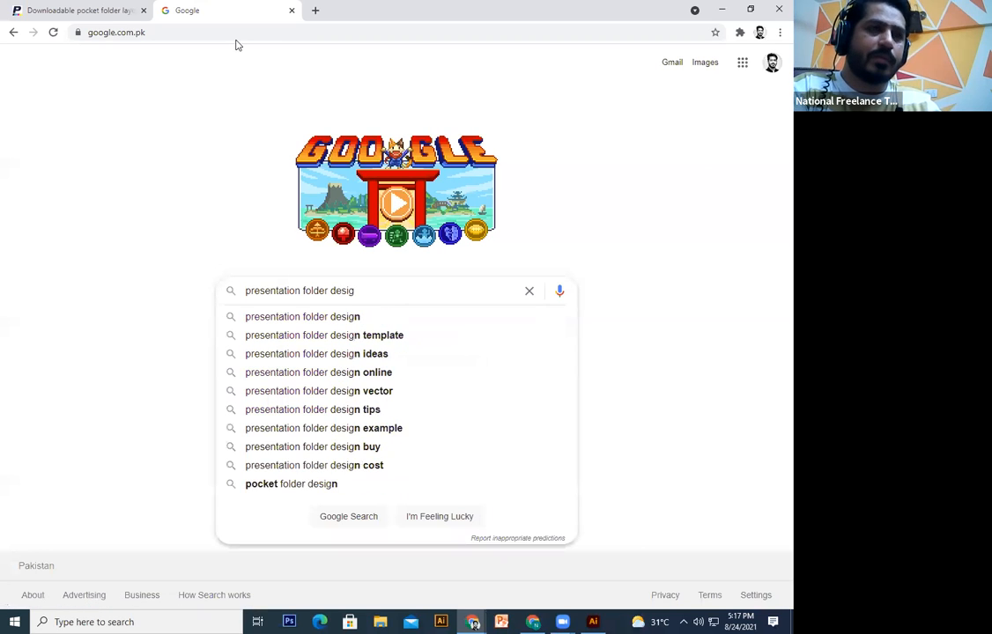
{"action": "key", "text": "Return"}
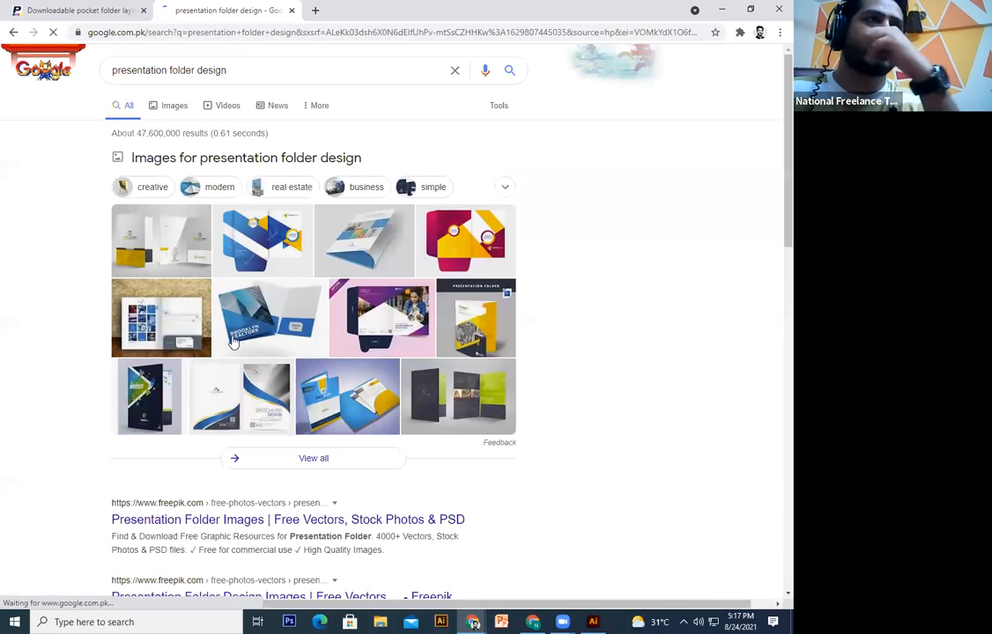
- Open the image results and preview several folder designs, including the WebCoder, Tokyo Stylish and kindpng ones, ending on the Brooklyn Realtors folder
{"action": "left_click", "coordinate": [155, 251]}
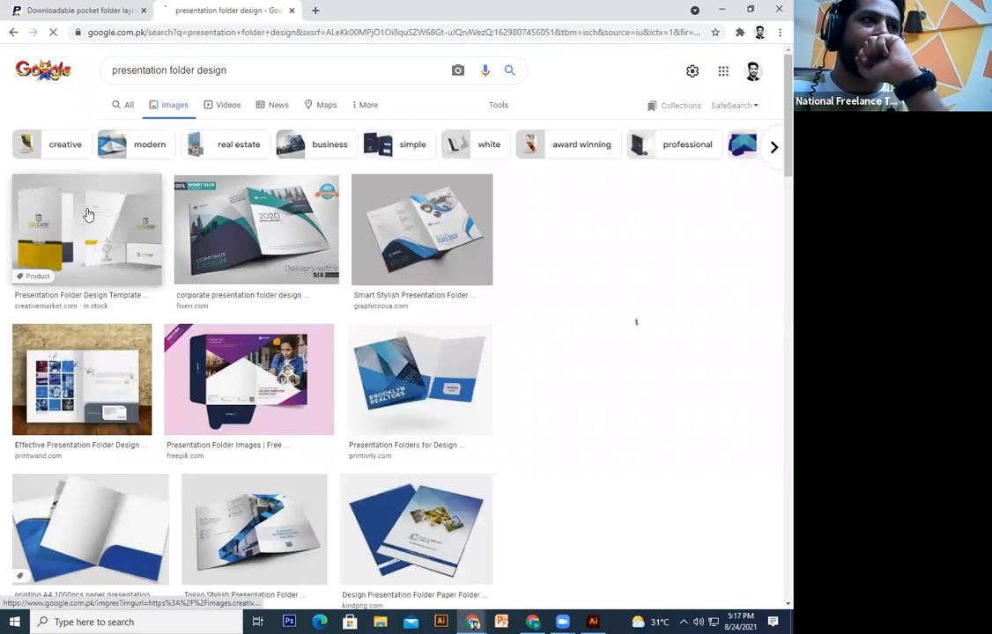
{"action": "left_click", "coordinate": [88, 214]}
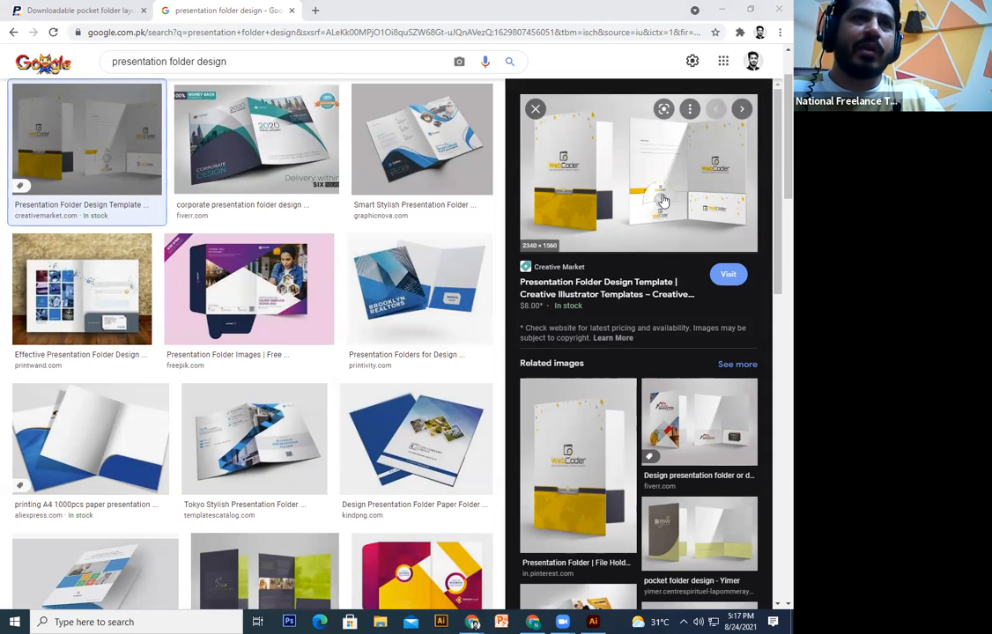
{"action": "left_click", "coordinate": [399, 294]}
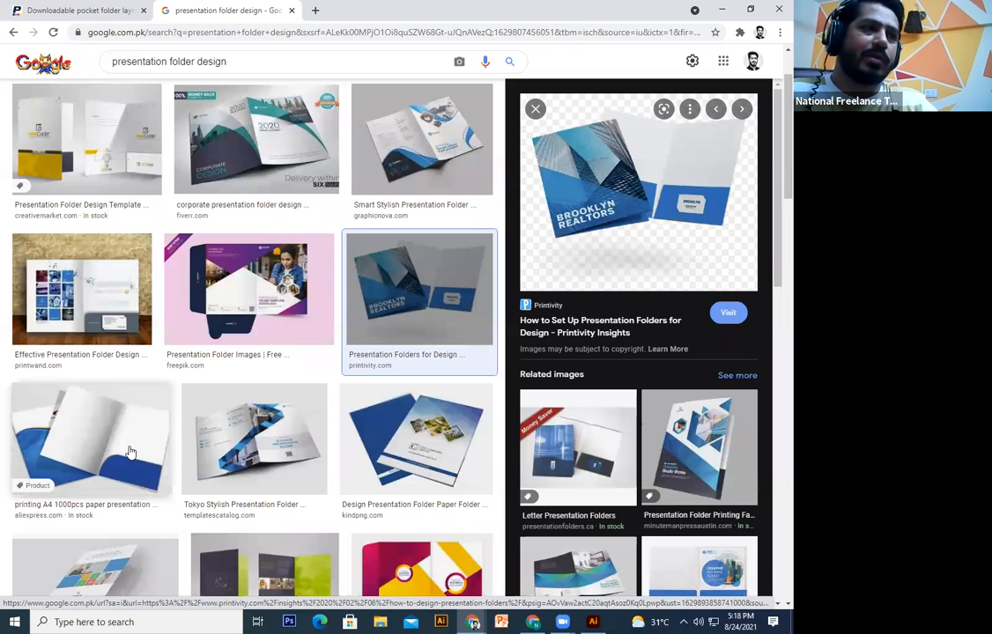
{"action": "left_click", "coordinate": [112, 396]}
{"action": "left_click", "coordinate": [299, 492]}
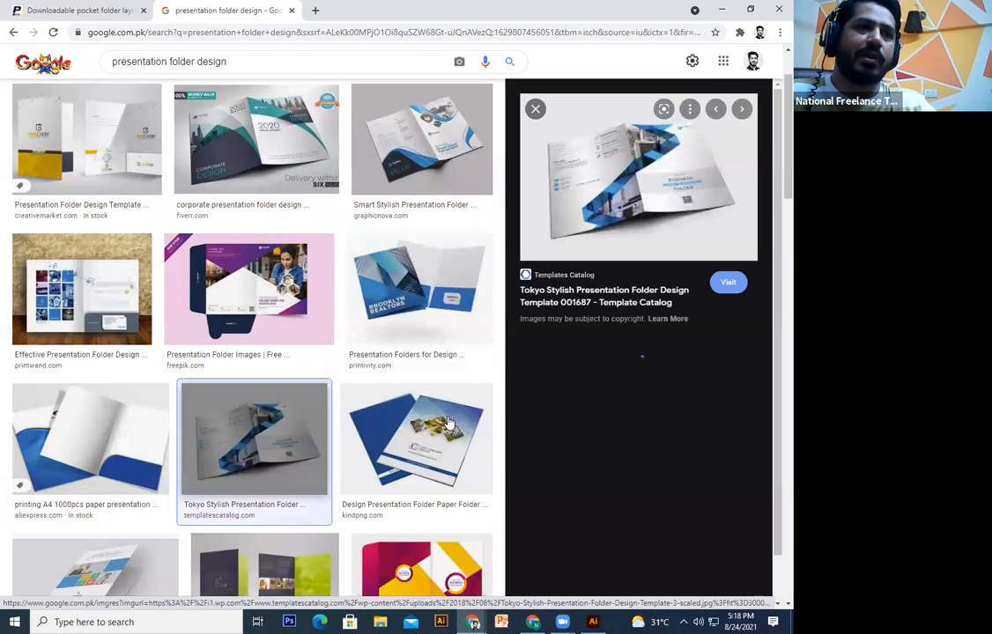
{"action": "left_click", "coordinate": [419, 432]}
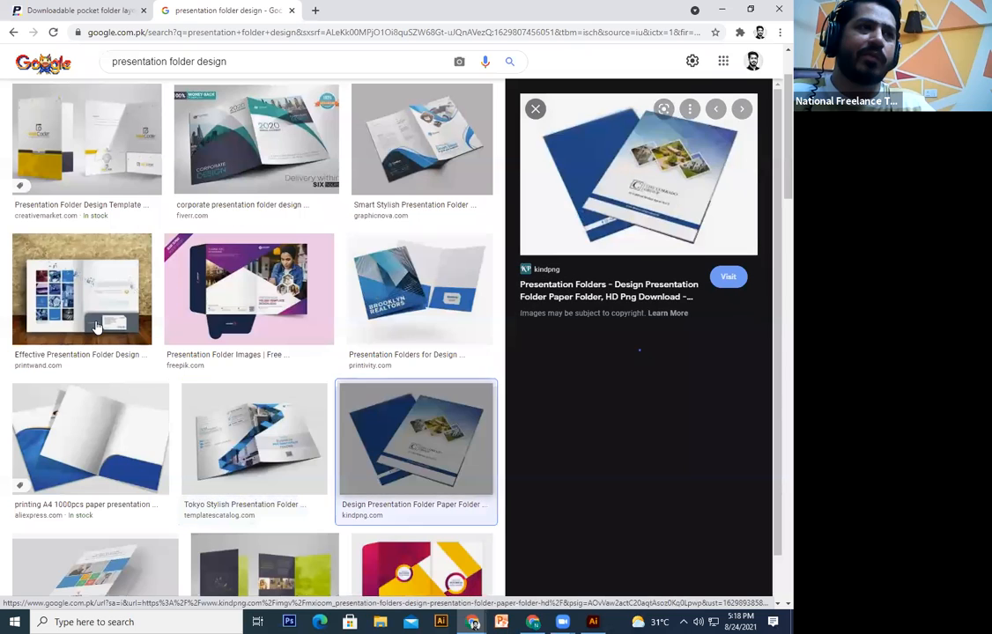
{"action": "left_click", "coordinate": [414, 304]}
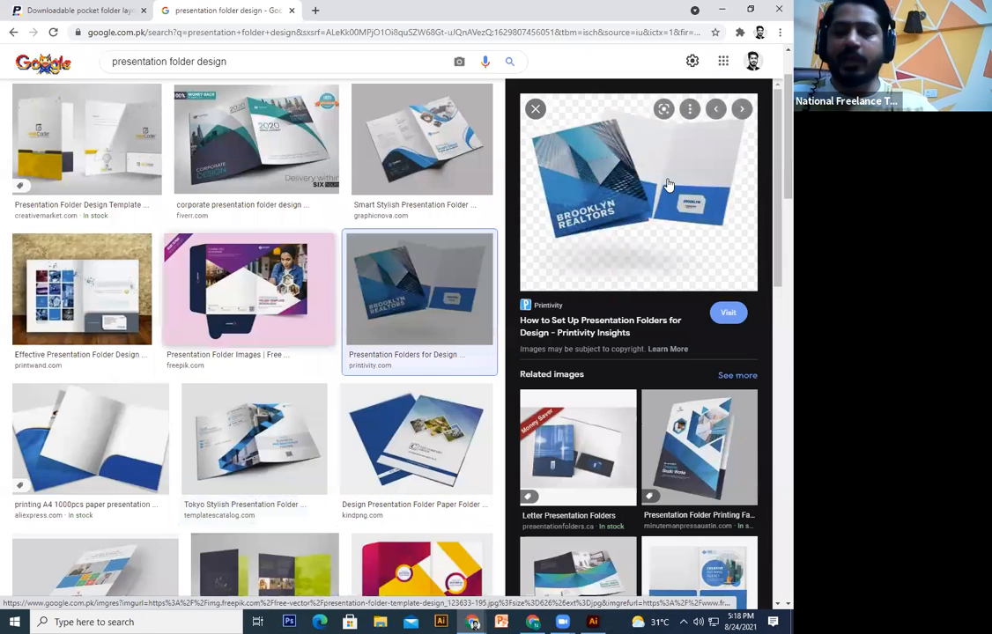
- Preview the Printwand folder design, then switch to the pocket-folder template in Illustrator
{"action": "left_click", "coordinate": [95, 308]}
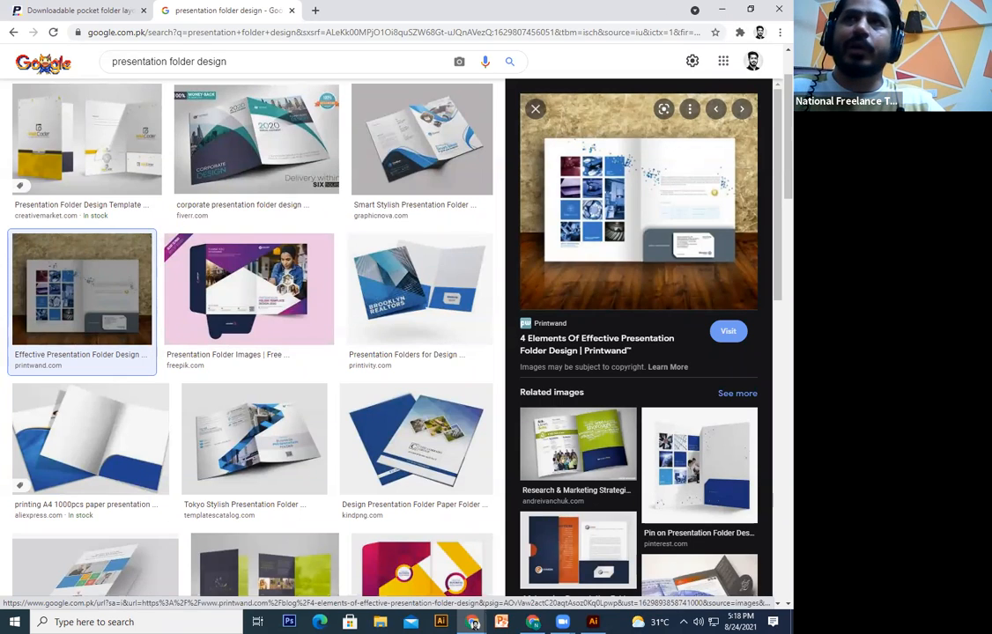
{"action": "key", "text": "alt+Tab"}
{"action": "left_click", "coordinate": [354, 52]}
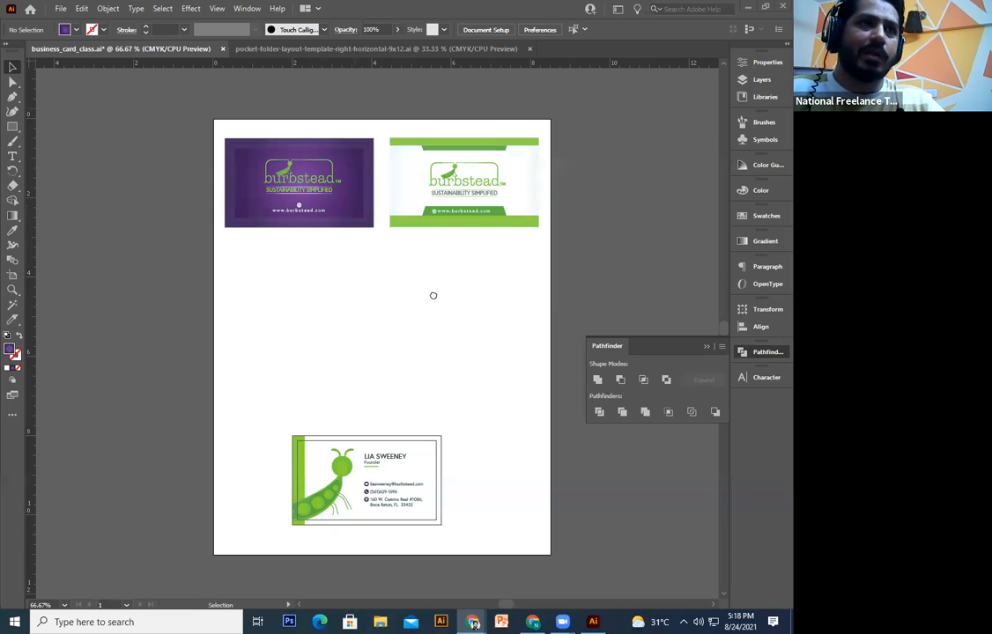
{"action": "left_click_drag", "start_coordinate": [432, 354], "coordinate": [580, 181]}
{"action": "left_click", "coordinate": [587, 176]}
{"action": "key", "text": "ctrl+plus"}
{"action": "key", "text": "ctrl+plus"}
{"action": "key", "text": "ctrl+plus"}
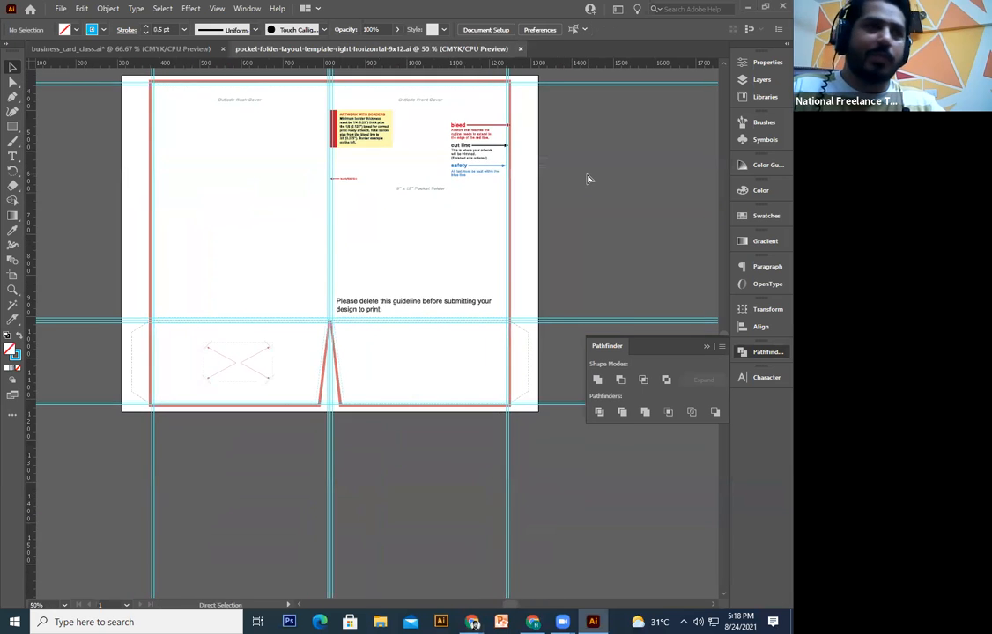
- Examine the business card slot and the centre notch on the template's pockets, then view the whole layout
{"action": "left_click_drag", "start_coordinate": [307, 402], "coordinate": [553, 397]}
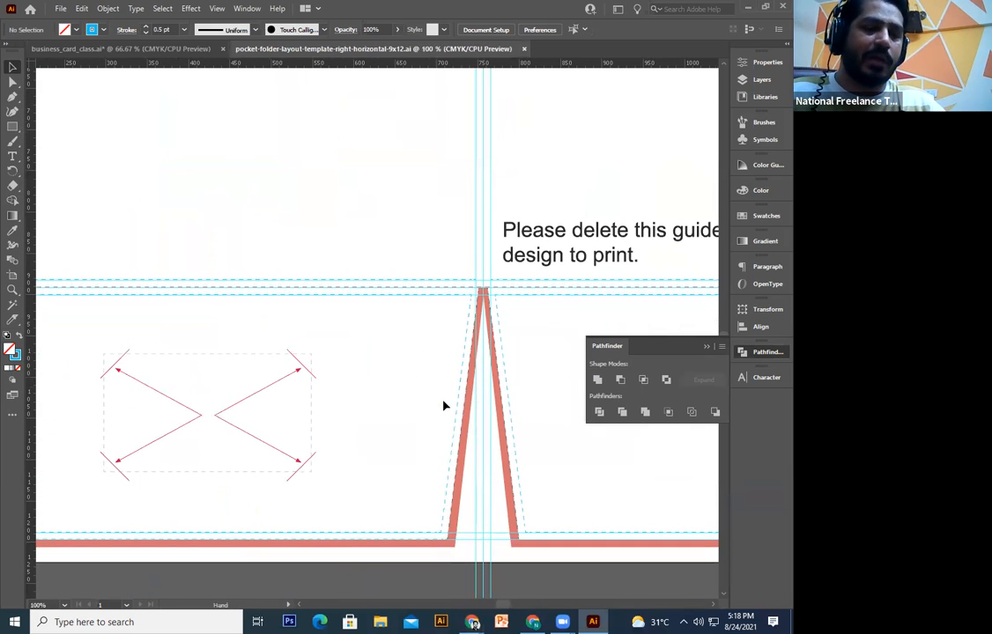
{"action": "left_click_drag", "start_coordinate": [443, 405], "coordinate": [525, 405]}
{"action": "left_click_drag", "start_coordinate": [277, 399], "coordinate": [274, 353]}
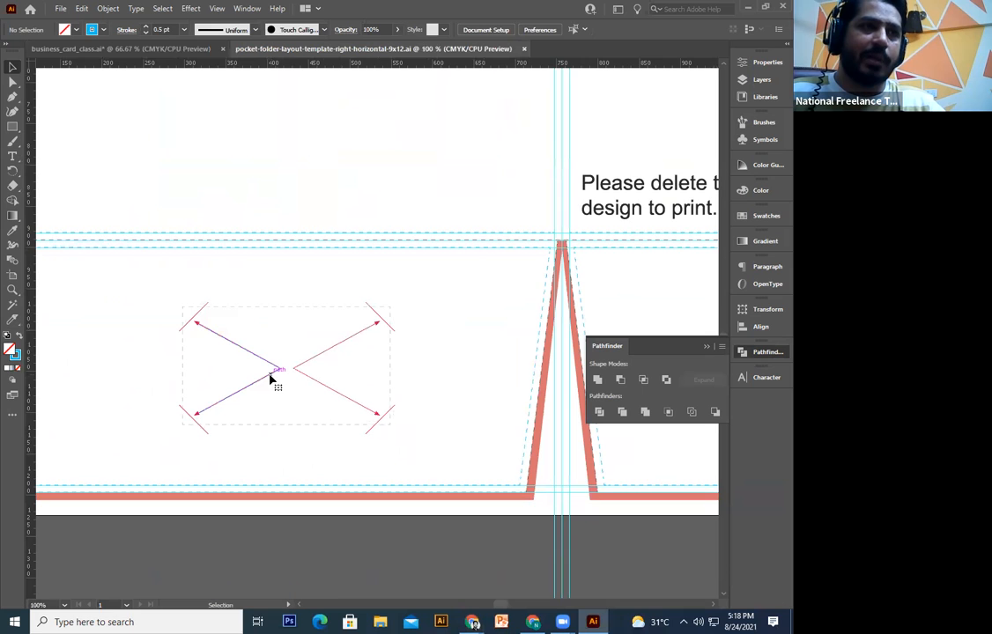
{"action": "left_click", "coordinate": [270, 375]}
{"action": "key", "text": "ctrl+minus"}
{"action": "key", "text": "ctrl+minus"}
{"action": "left_click", "coordinate": [270, 379]}
{"action": "key", "text": "ctrl+minus"}
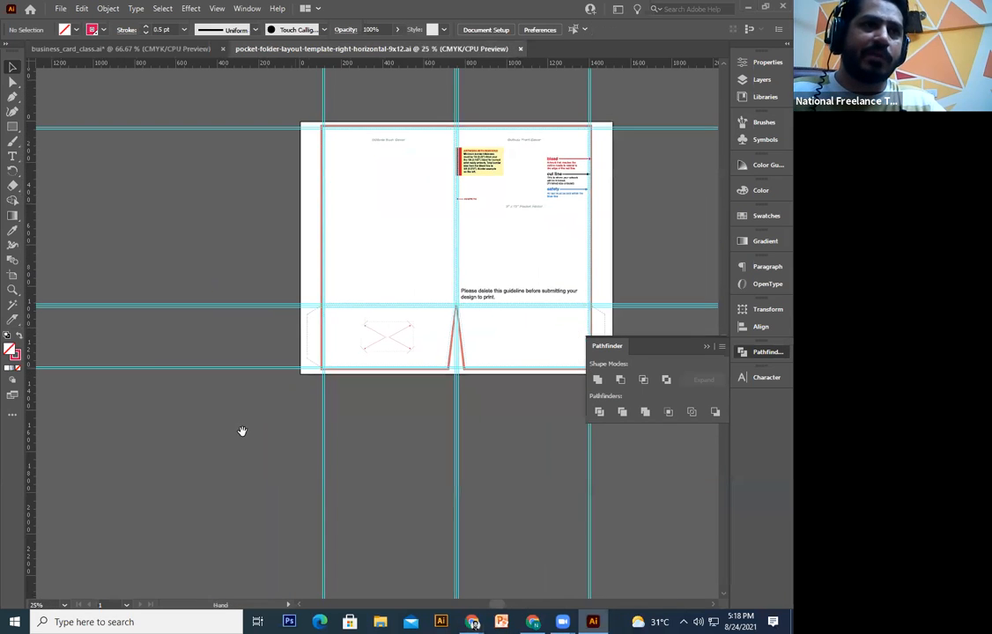
- Delete the "Please delete this guideline before submitting your design to print" text from the template
{"action": "left_click_drag", "start_coordinate": [293, 367], "coordinate": [242, 432]}
{"action": "key", "text": "ctrl+equal"}
{"action": "key", "text": "ctrl+equal"}
{"action": "key", "text": "ctrl+equal"}
{"action": "left_click_drag", "start_coordinate": [263, 496], "coordinate": [259, 503]}
{"action": "left_click_drag", "start_coordinate": [516, 404], "coordinate": [389, 519]}
{"action": "left_click", "coordinate": [480, 511]}
{"action": "key", "text": "Delete"}
- Delete the yellow "Artwork with borders" note, its neighbouring small label and the red strip beside the folder's spine
{"action": "left_click_drag", "start_coordinate": [356, 280], "coordinate": [374, 150]}
{"action": "key", "text": "Delete"}
{"action": "left_click", "coordinate": [372, 141]}
{"action": "key", "text": "Delete"}
{"action": "left_click", "coordinate": [371, 149]}
{"action": "key", "text": "Delete"}
{"action": "left_click", "coordinate": [371, 181]}
{"action": "key", "text": "Delete"}
{"action": "left_click", "coordinate": [323, 187]}
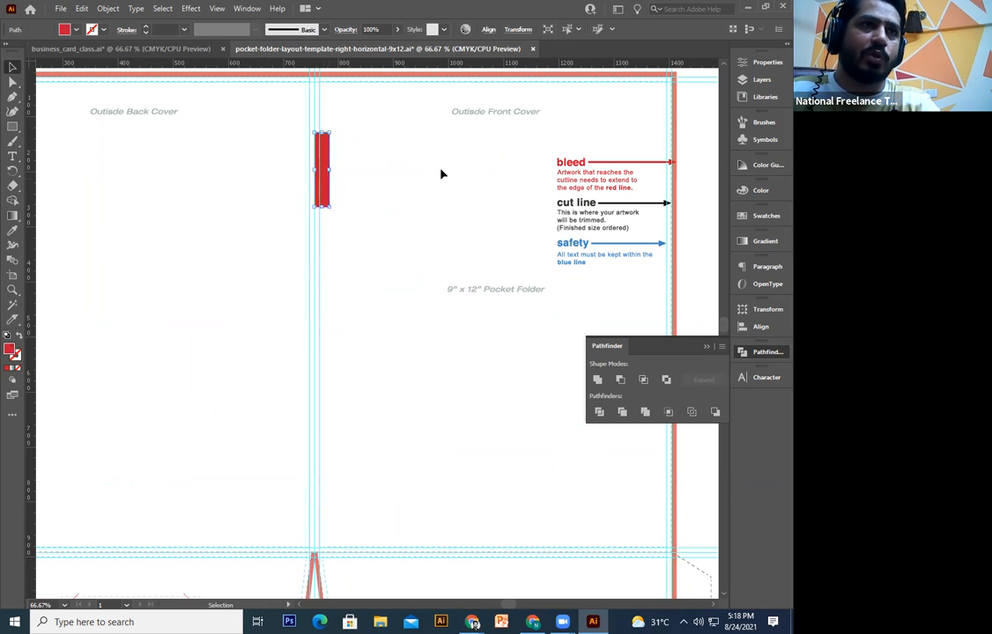
{"action": "key", "text": "Delete"}
- Delete the front cover, back cover and 9" x 12" Pocket Folder labels, along with the bleed, cut line and safety legend
{"action": "left_click_drag", "start_coordinate": [463, 264], "coordinate": [415, 342]}
{"action": "left_click", "coordinate": [457, 192]}
{"action": "key", "text": "Delete"}
{"action": "left_click", "coordinate": [468, 369]}
{"action": "key", "text": "Delete"}
{"action": "left_click", "coordinate": [531, 332]}
{"action": "key", "text": "Delete"}
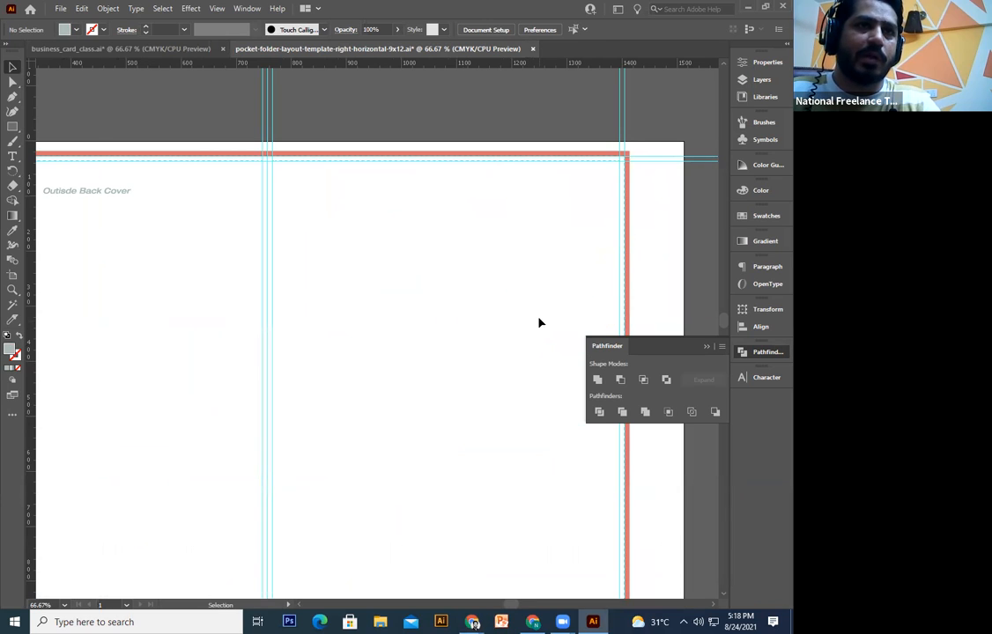
{"action": "left_click_drag", "start_coordinate": [117, 268], "coordinate": [299, 279]}
{"action": "left_click", "coordinate": [262, 198]}
{"action": "key", "text": "Delete"}
- Select all remaining outlines of the pocket-folder template and group them
{"action": "left_click_drag", "start_coordinate": [379, 327], "coordinate": [379, 150]}
{"action": "left_click_drag", "start_coordinate": [424, 274], "coordinate": [468, 87]}
{"action": "left_click_drag", "start_coordinate": [380, 393], "coordinate": [373, 365]}
{"action": "left_click_drag", "start_coordinate": [507, 289], "coordinate": [480, 328]}
{"action": "left_click_drag", "start_coordinate": [685, 263], "coordinate": [506, 406]}
{"action": "key", "text": "ctrl+minus"}
{"action": "key", "text": "ctrl+minus"}
{"action": "left_click_drag", "start_coordinate": [454, 450], "coordinate": [632, 564]}
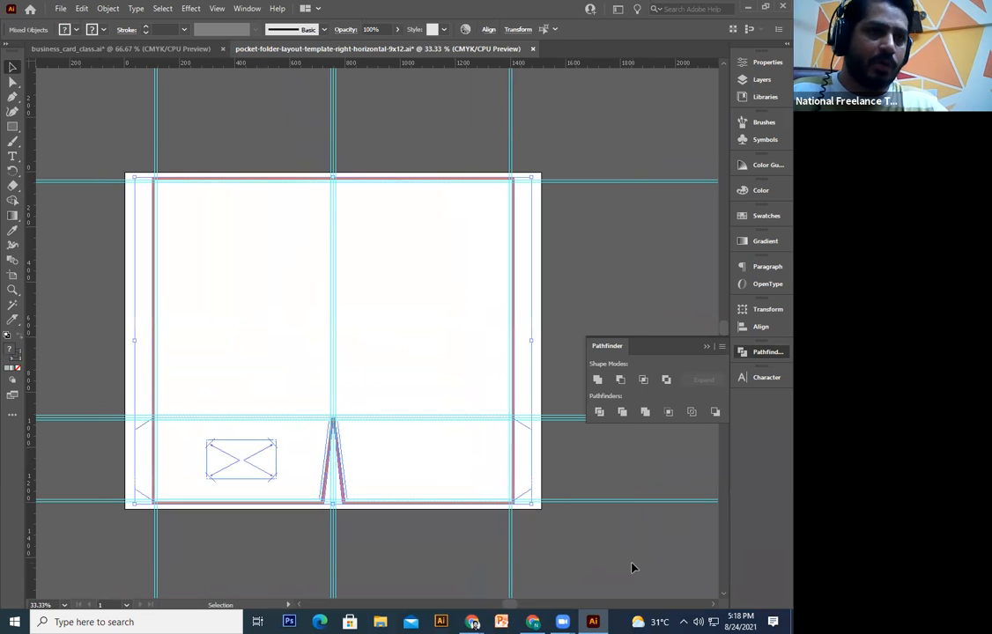
{"action": "key", "text": "ctrl+g"}
{"action": "left_click", "coordinate": [586, 540]}
{"action": "left_click", "coordinate": [498, 503]}
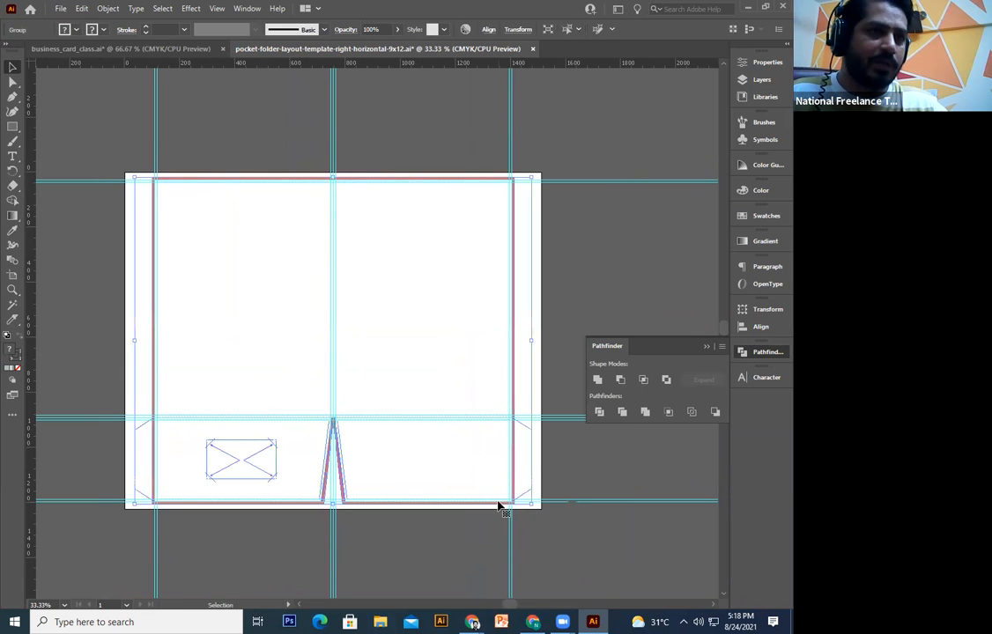
{"action": "left_click", "coordinate": [480, 534]}
{"action": "left_click_drag", "start_coordinate": [452, 535], "coordinate": [484, 526]}
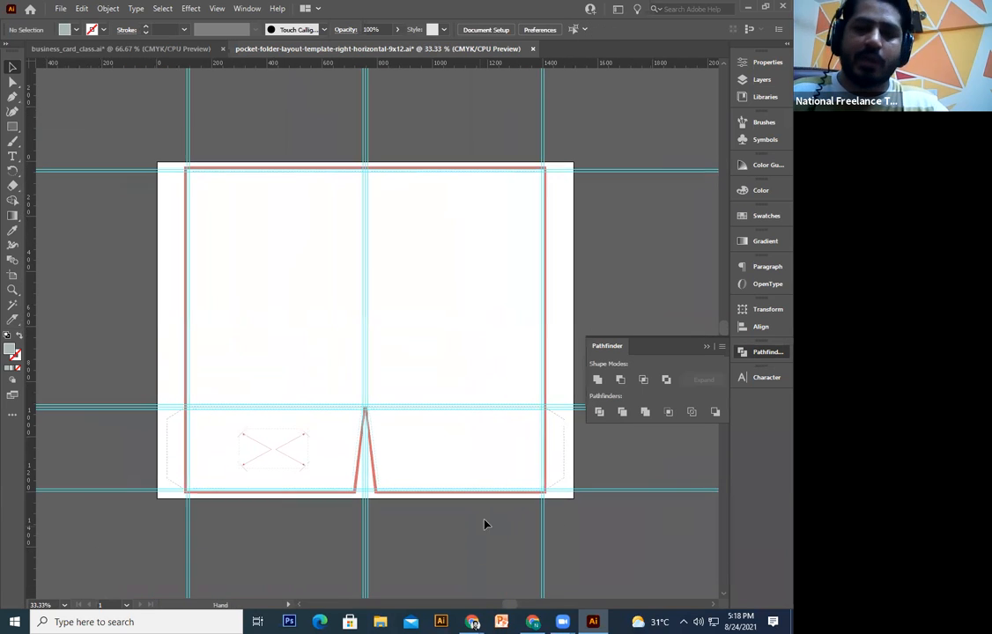
- Copy the green-and-white logo card and the contact card from business_card_class.ai
{"action": "key", "text": "ctrl+plus"}
{"action": "key", "text": "ctrl+plus"}
{"action": "left_click_drag", "start_coordinate": [355, 293], "coordinate": [358, 312]}
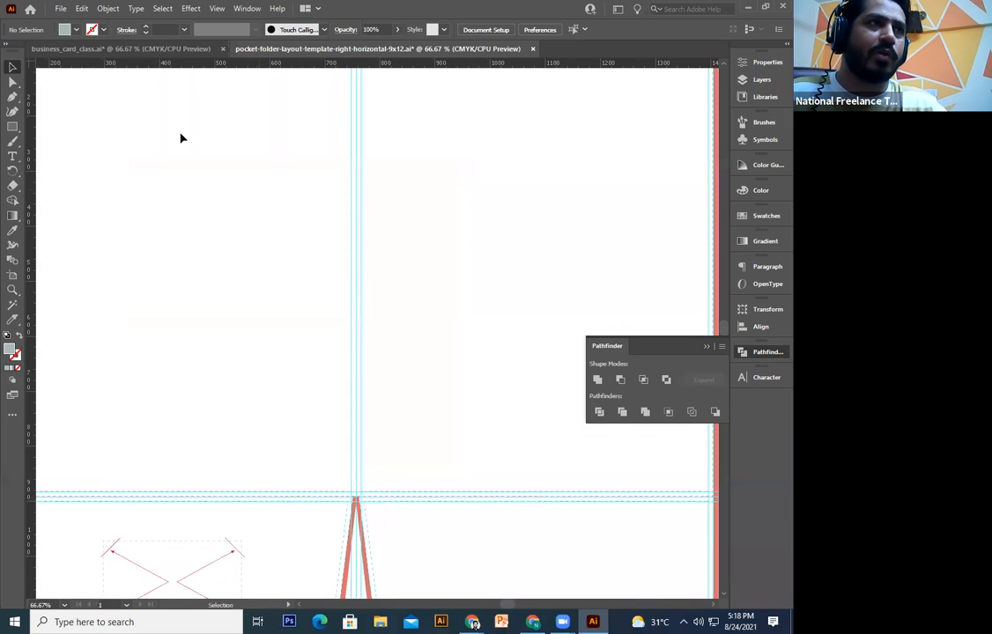
{"action": "left_click", "coordinate": [149, 50]}
{"action": "key", "text": "ctrl+minus"}
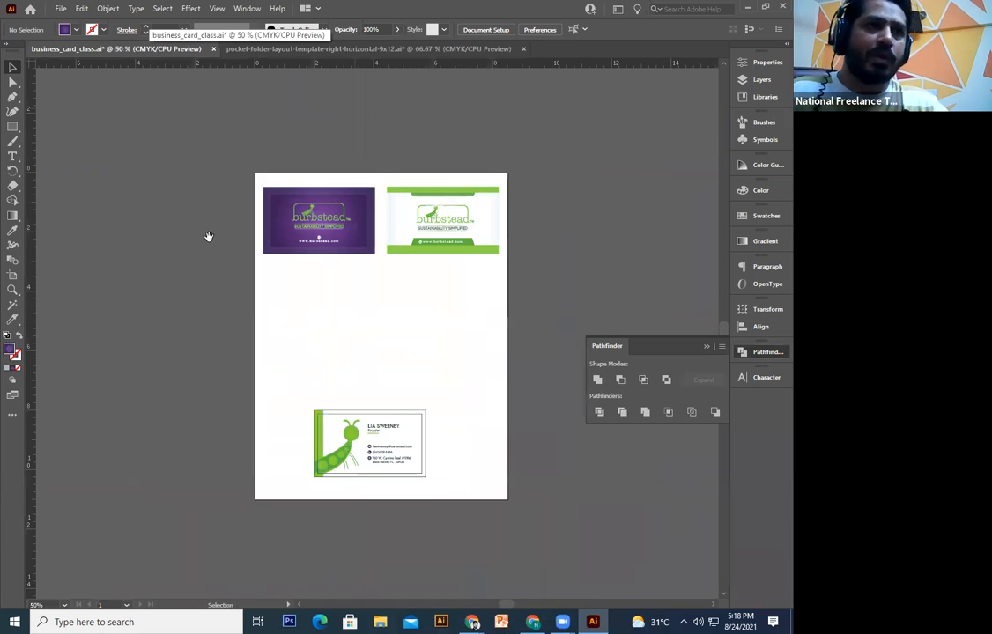
{"action": "left_click_drag", "start_coordinate": [469, 253], "coordinate": [436, 290]}
{"action": "left_click_drag", "start_coordinate": [512, 211], "coordinate": [351, 347]}
{"action": "left_click_drag", "start_coordinate": [376, 401], "coordinate": [217, 505]}
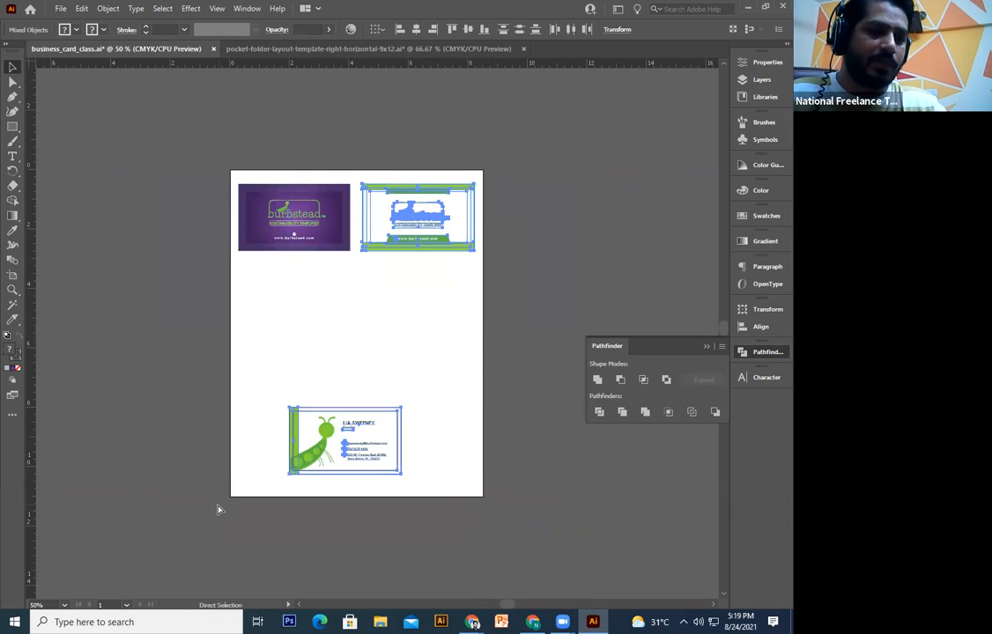
- Paste the two business cards into the pocket-folder template and place them beside the artboard
{"action": "left_click_drag", "start_coordinate": [370, 49], "coordinate": [377, 81]}
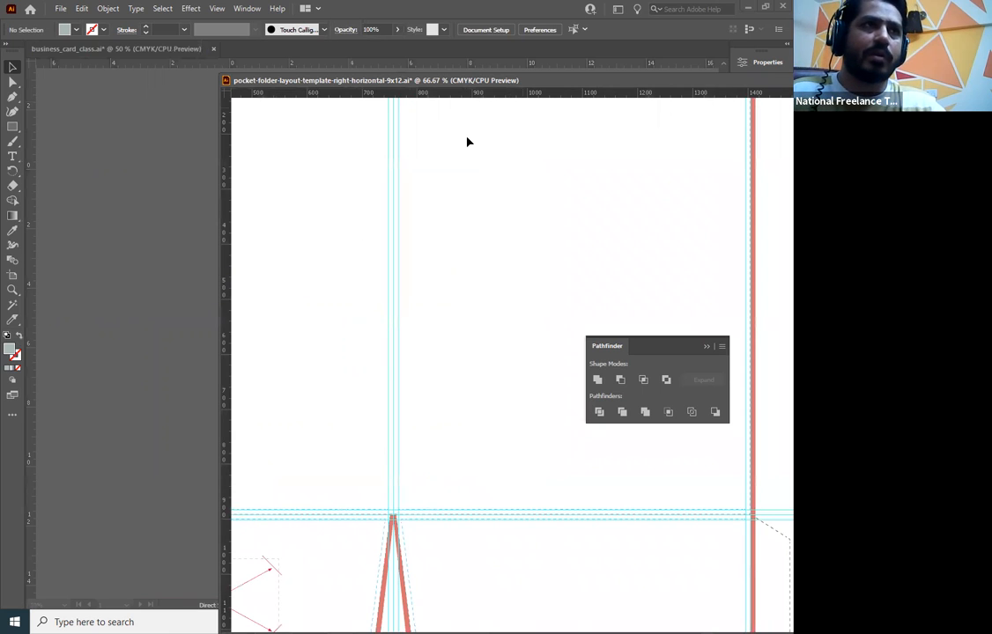
{"action": "left_click_drag", "start_coordinate": [462, 80], "coordinate": [431, 49]}
{"action": "key", "text": "ctrl+minus"}
{"action": "key", "text": "ctrl+minus"}
{"action": "key", "text": "ctrl+minus"}
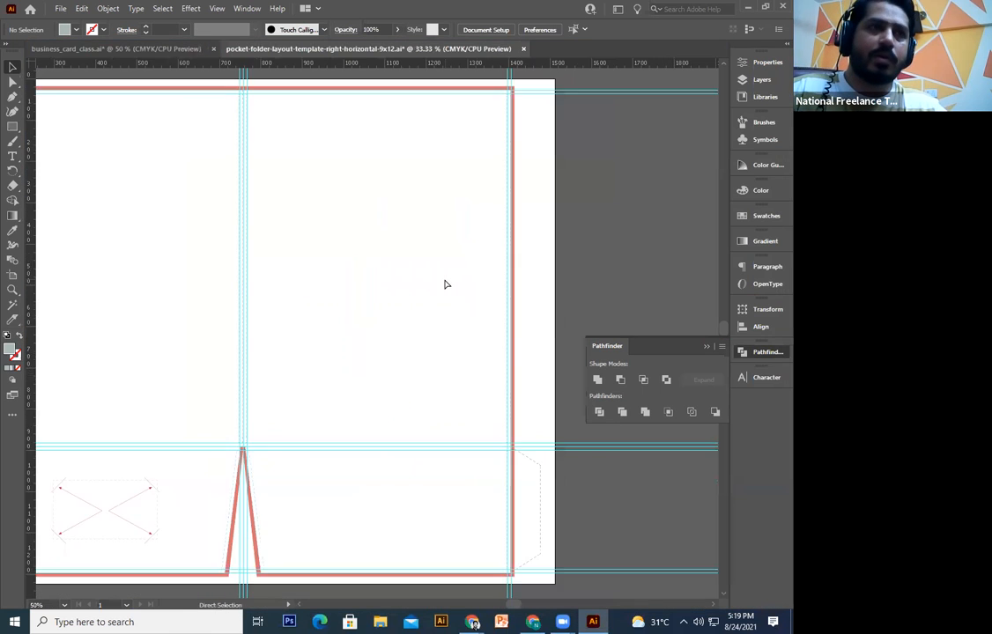
{"action": "key", "text": "ctrl+v"}
{"action": "left_click_drag", "start_coordinate": [392, 279], "coordinate": [526, 207]}
{"action": "key", "text": "ctrl+plus"}
{"action": "key", "text": "ctrl+plus"}
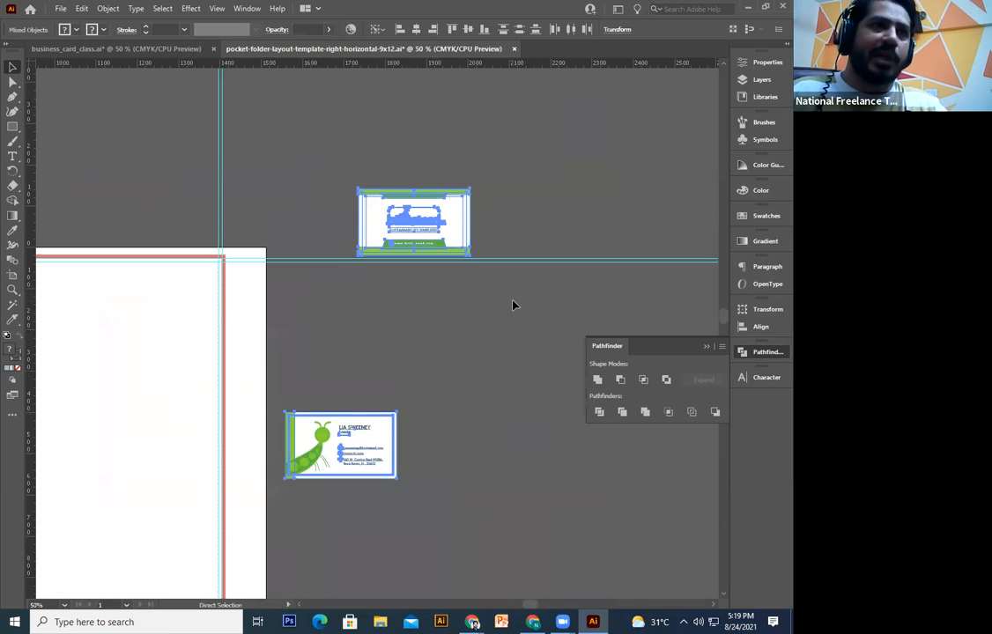
{"action": "left_click_drag", "start_coordinate": [374, 322], "coordinate": [505, 235]}
{"action": "left_click_drag", "start_coordinate": [162, 393], "coordinate": [293, 250]}
{"action": "scroll", "coordinate": [271, 251], "scroll_direction": "up", "scroll_amount": 4}
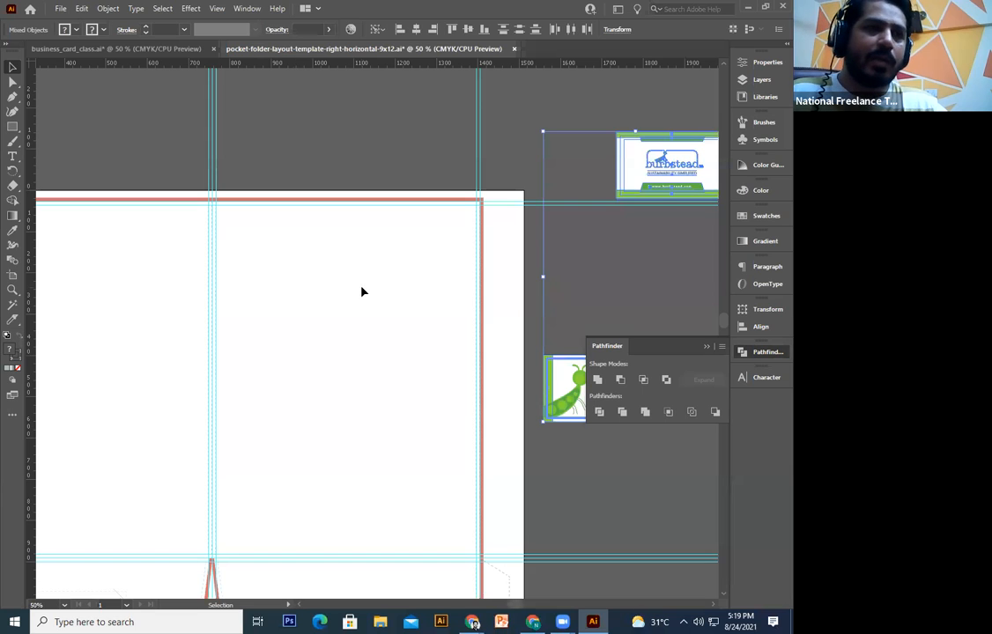
{"action": "left_click_drag", "start_coordinate": [350, 250], "coordinate": [385, 186]}
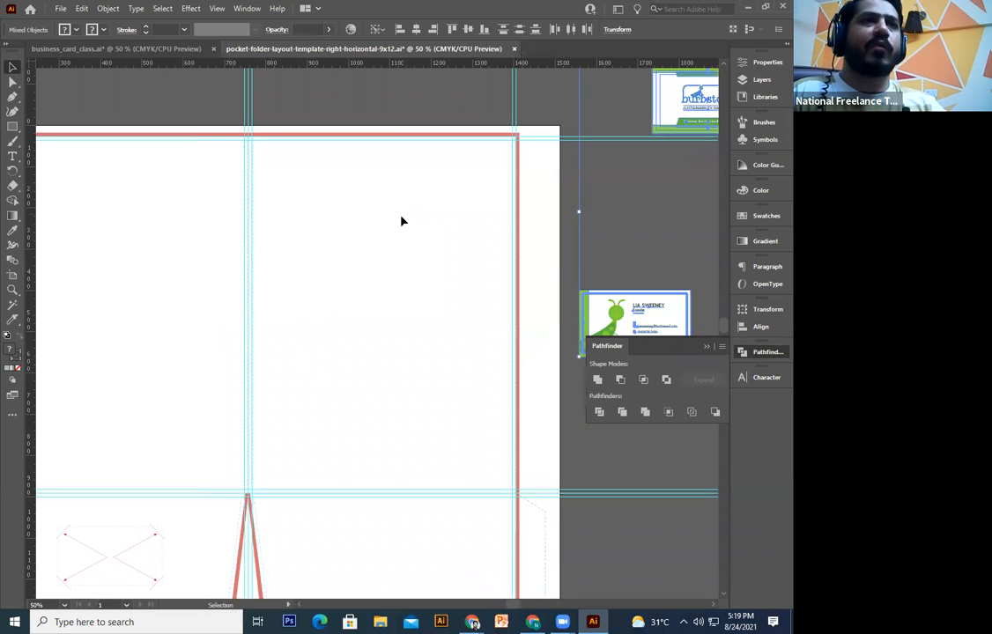
{"action": "left_click_drag", "start_coordinate": [388, 292], "coordinate": [458, 286]}
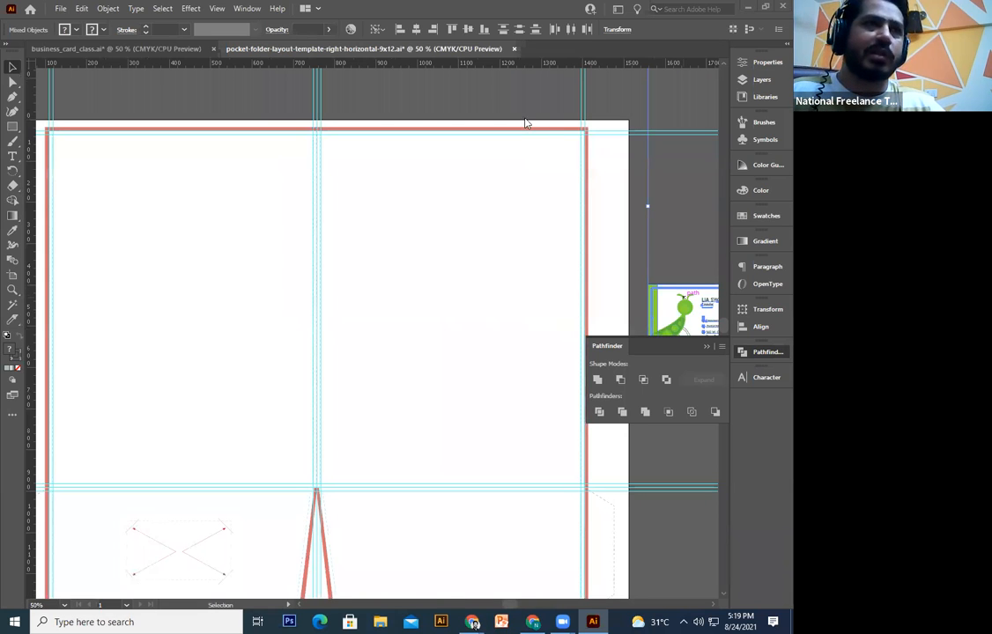
- Switch to Chrome and compare the Brooklyn Realtors, Fiverr corporate, AnyTask, kindpng and Tokyo Stylish folder designs
{"action": "key", "text": "alt+Tab"}
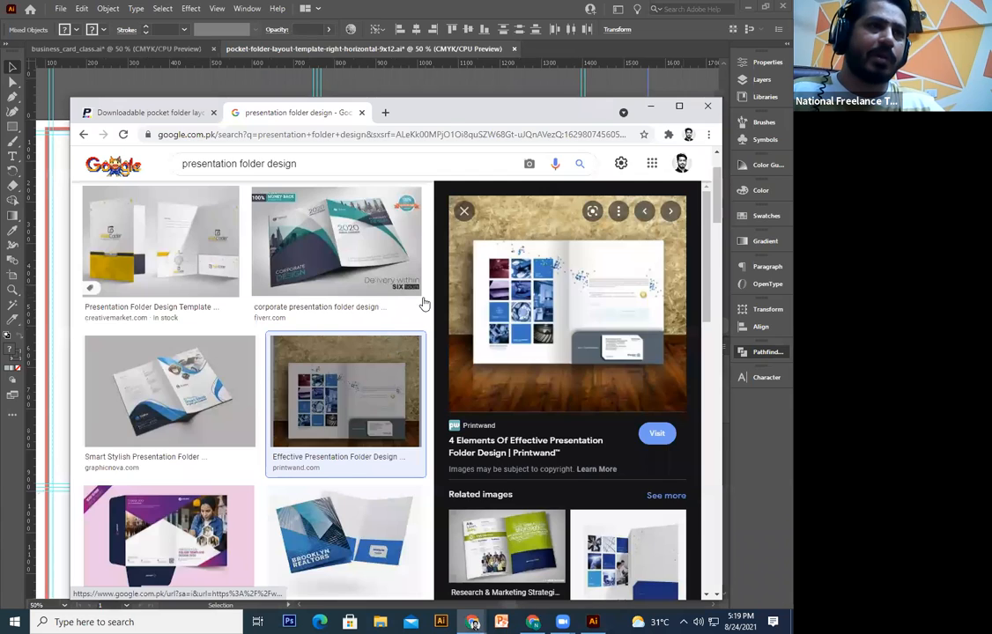
{"action": "key", "text": "super+Up"}
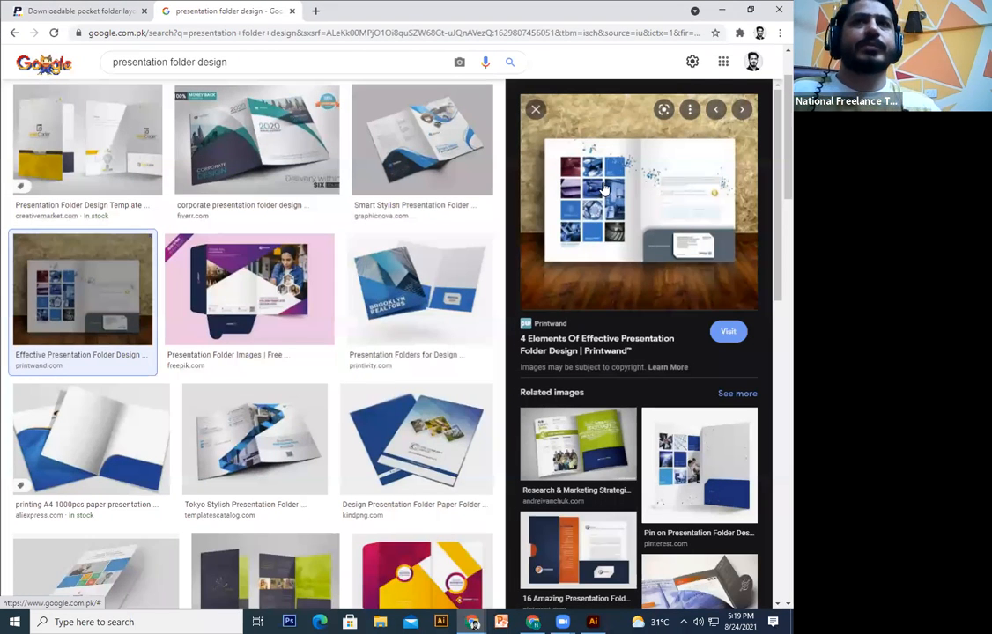
{"action": "key", "text": "Right"}
{"action": "key", "text": "Right"}
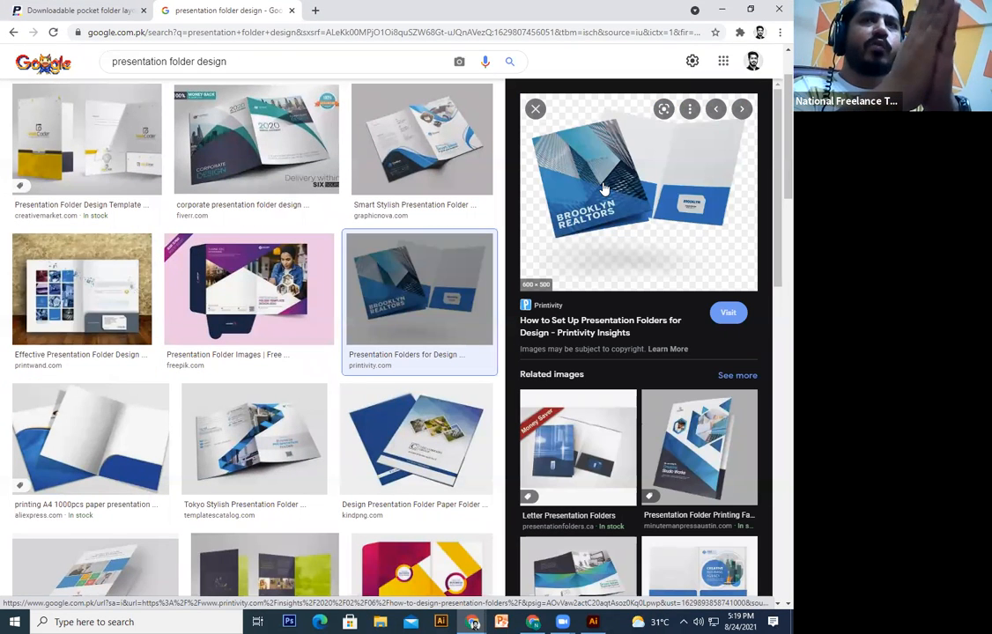
{"action": "left_click", "coordinate": [291, 155]}
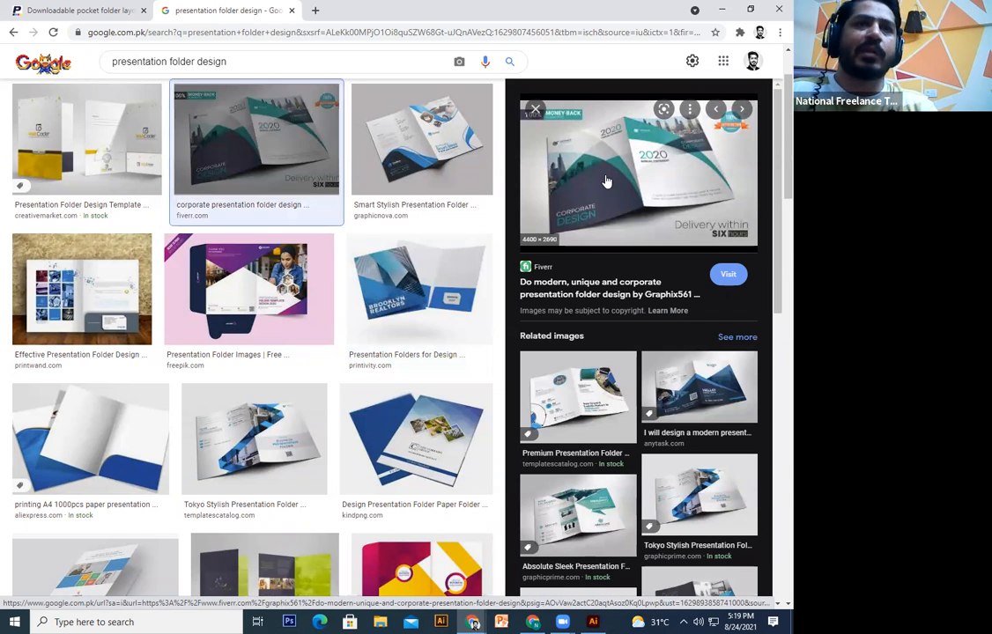
{"action": "left_click", "coordinate": [652, 357]}
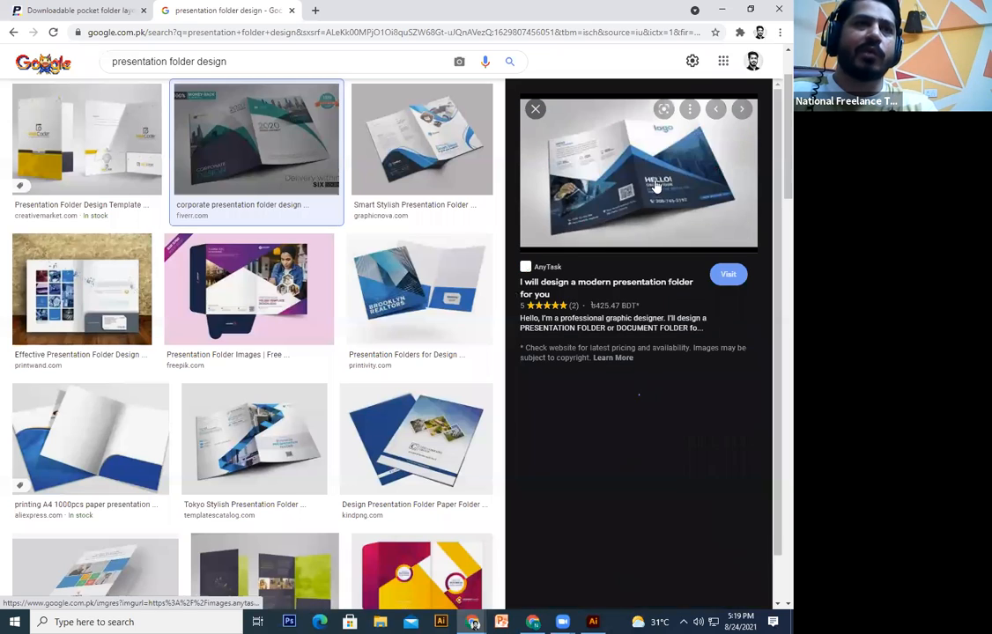
{"action": "left_click", "coordinate": [414, 431]}
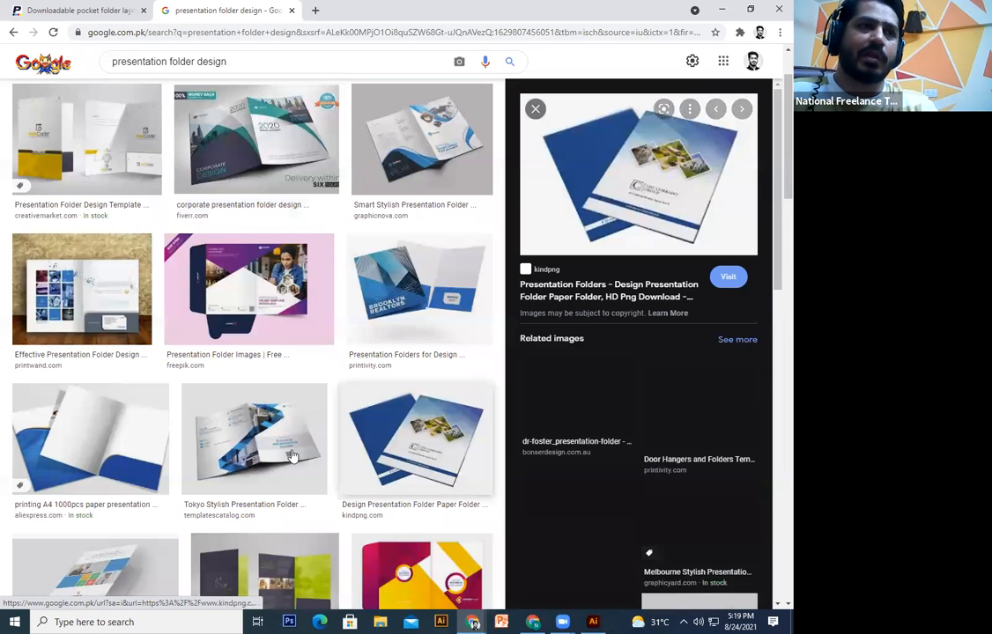
{"action": "left_click", "coordinate": [294, 455]}
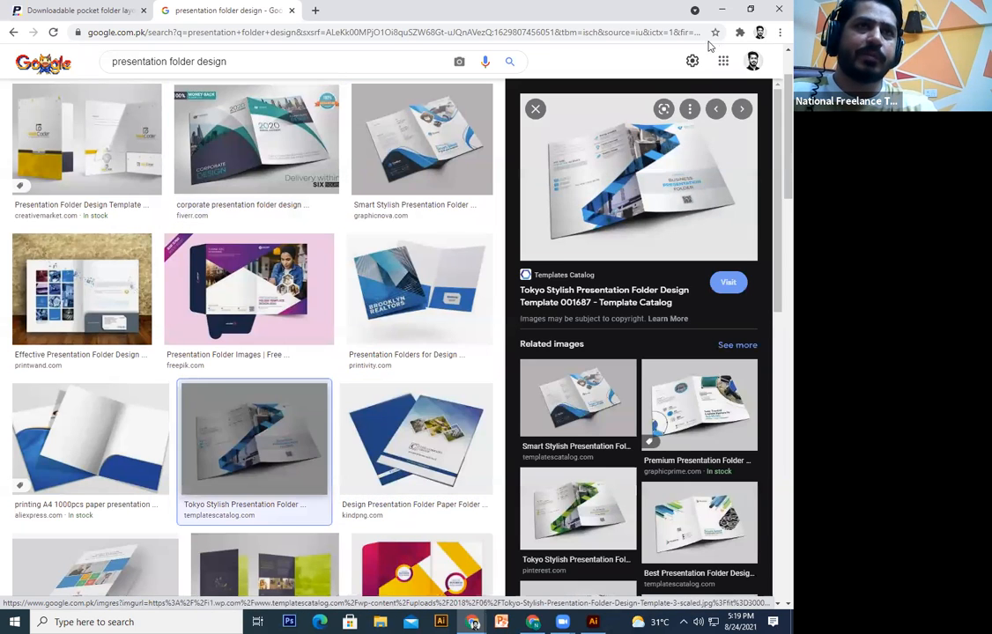
{"action": "left_click", "coordinate": [577, 509]}
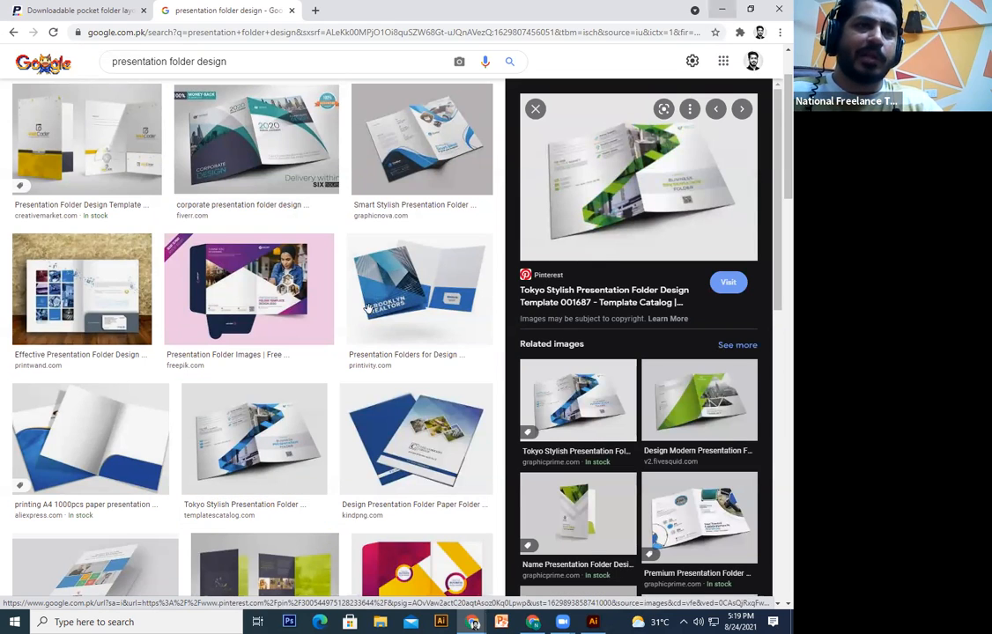
- Return to Illustrator, group the green-and-white logo card and move it onto the template's front cover
{"action": "key", "text": "alt+Tab"}
{"action": "left_click_drag", "start_coordinate": [651, 151], "coordinate": [358, 212]}
{"action": "left_click", "coordinate": [507, 172]}
{"action": "left_click_drag", "start_coordinate": [487, 199], "coordinate": [511, 222]}
{"action": "left_click_drag", "start_coordinate": [600, 116], "coordinate": [430, 239]}
{"action": "left_click", "coordinate": [483, 275]}
{"action": "left_click_drag", "start_coordinate": [532, 155], "coordinate": [178, 290]}
{"action": "key", "text": "ctrl+equal"}
{"action": "key", "text": "ctrl+equal"}
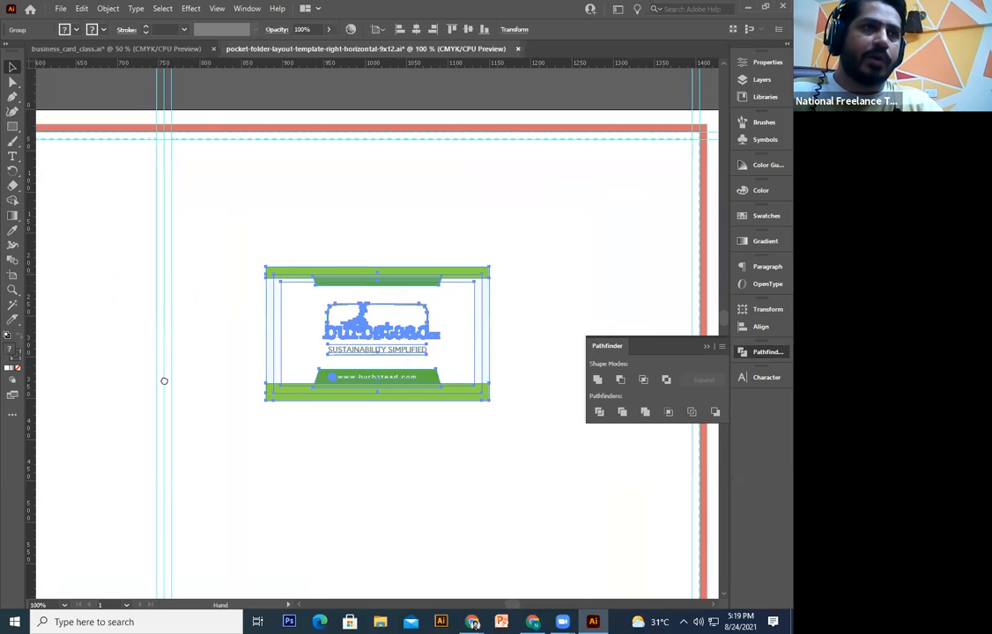
- Move the logo card to the front cover's upper-left corner, against the spine and top safety guides
{"action": "left_click_drag", "start_coordinate": [228, 267], "coordinate": [176, 371]}
{"action": "left_click_drag", "start_coordinate": [338, 396], "coordinate": [259, 273]}
{"action": "key", "text": "ctrl+equal"}
{"action": "key", "text": "ctrl+equal"}
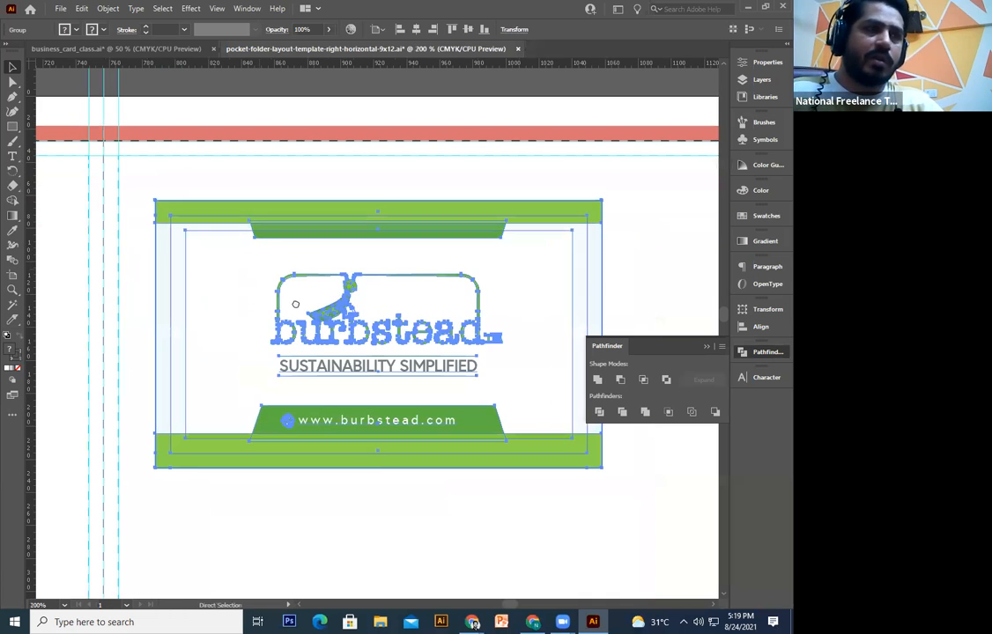
{"action": "left_click_drag", "start_coordinate": [394, 230], "coordinate": [404, 349]}
{"action": "left_click_drag", "start_coordinate": [357, 309], "coordinate": [353, 307]}
{"action": "key", "text": "ctrl+equal"}
{"action": "key", "text": "ctrl+equal"}
{"action": "left_click_drag", "start_coordinate": [250, 150], "coordinate": [733, 459]}
{"action": "left_click_drag", "start_coordinate": [358, 326], "coordinate": [413, 326]}
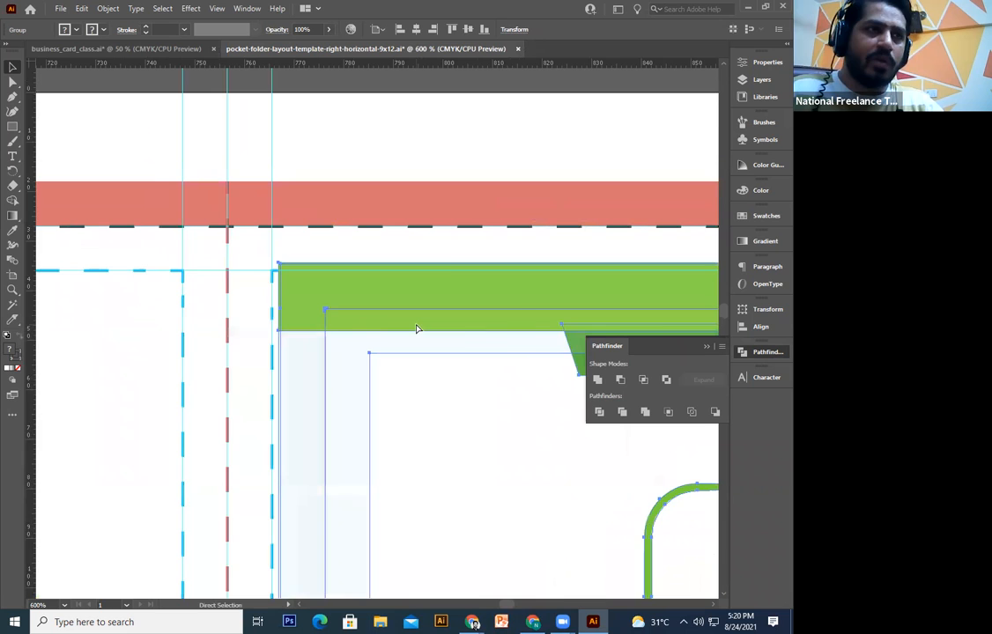
- Examine the burbstead logo's vector edges at up to 2400% magnification, then view the whole card again
{"action": "key", "text": "ctrl+equal"}
{"action": "key", "text": "ctrl+equal"}
{"action": "key", "text": "ctrl+equal"}
{"action": "key", "text": "ctrl+equal"}
{"action": "left_click_drag", "start_coordinate": [502, 405], "coordinate": [580, 441]}
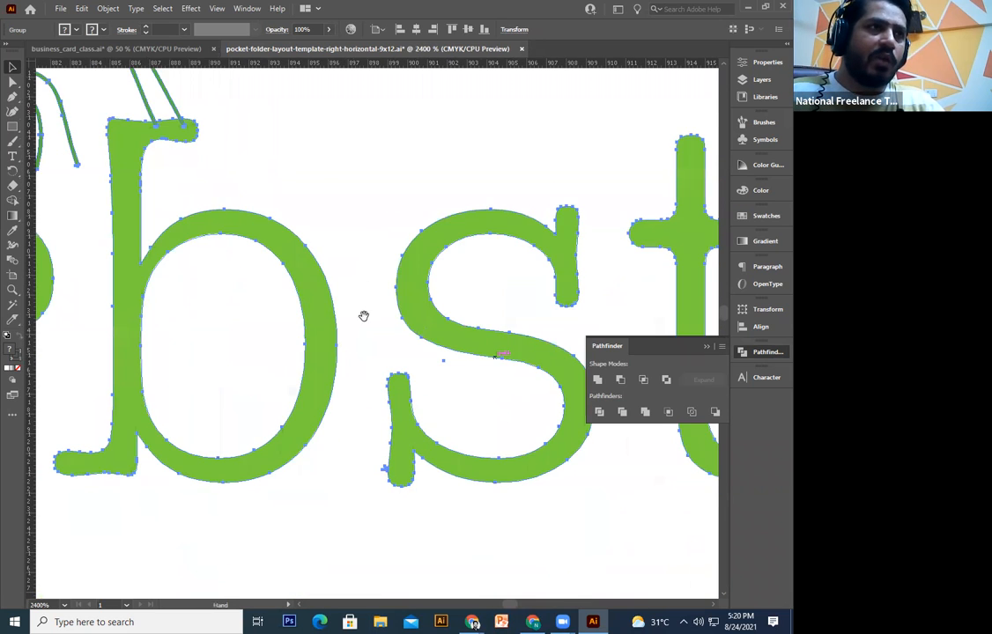
{"action": "left_click_drag", "start_coordinate": [363, 314], "coordinate": [675, 478]}
{"action": "left_click_drag", "start_coordinate": [452, 312], "coordinate": [696, 476]}
{"action": "left_click_drag", "start_coordinate": [391, 348], "coordinate": [542, 549]}
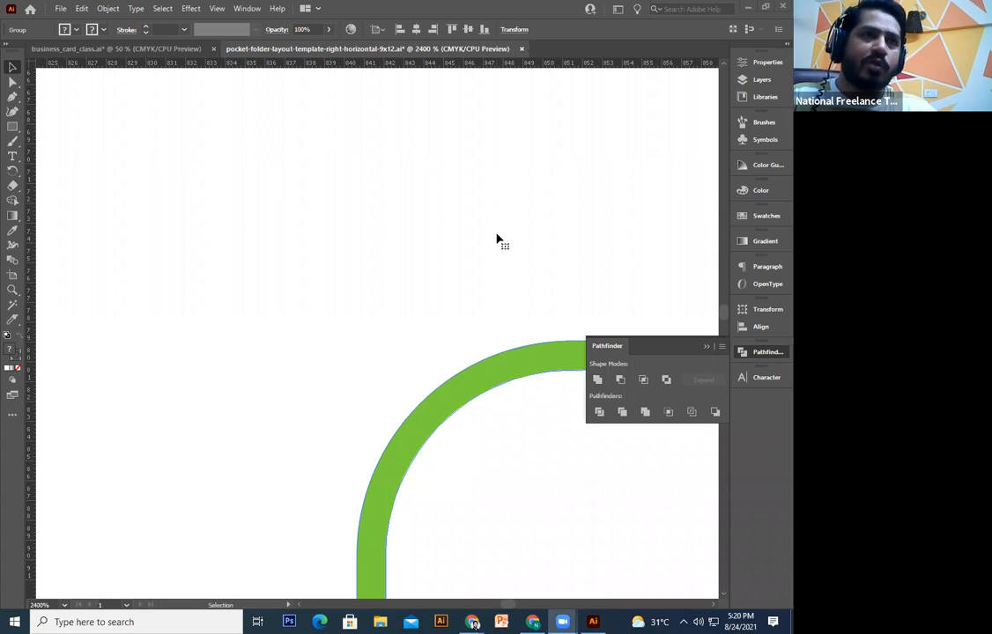
{"action": "key", "text": "ctrl+minus"}
{"action": "key", "text": "ctrl+minus"}
{"action": "key", "text": "ctrl+minus"}
{"action": "key", "text": "ctrl+minus"}
{"action": "key", "text": "ctrl+minus"}
{"action": "key", "text": "ctrl+minus"}
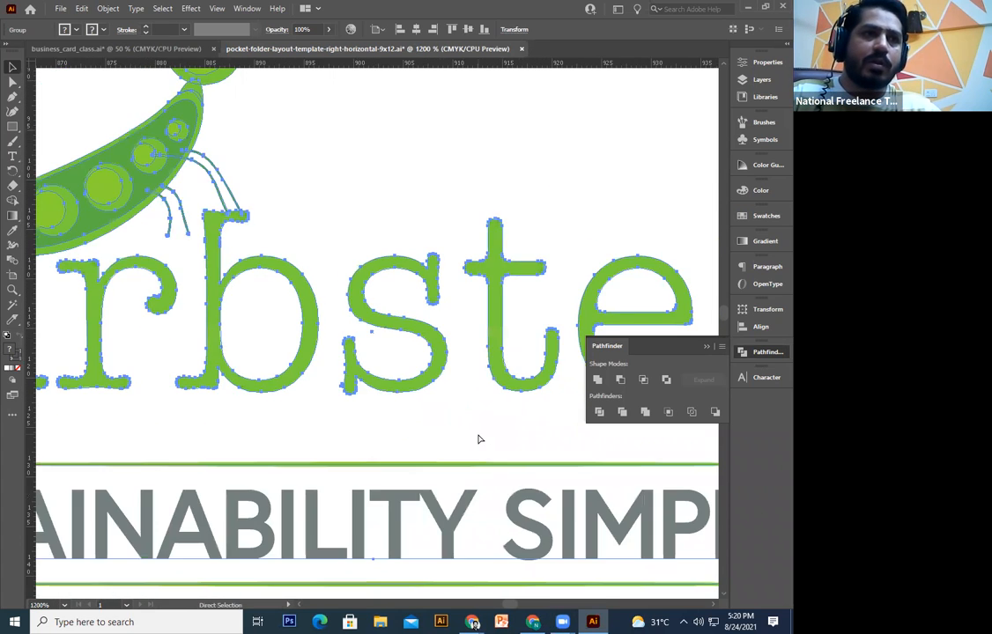
{"action": "key", "text": "ctrl+minus"}
{"action": "key", "text": "ctrl+minus"}
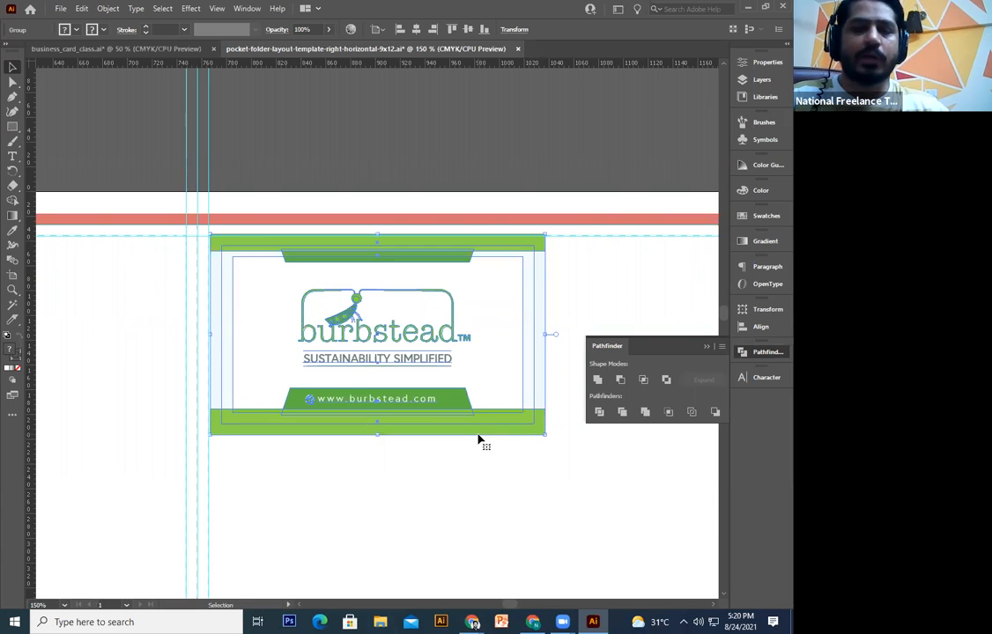
- Inspect the logo card's anchor points and its edges against the spine and top guides at high magnification
{"action": "key", "text": "ctrl+plus"}
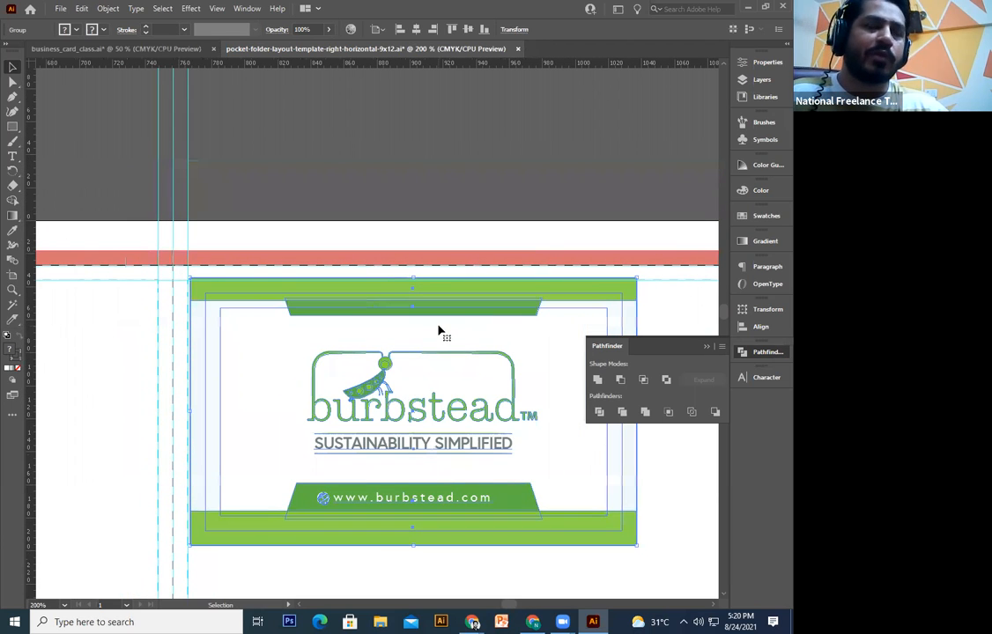
{"action": "key", "text": "a"}
{"action": "key", "text": "ctrl+plus"}
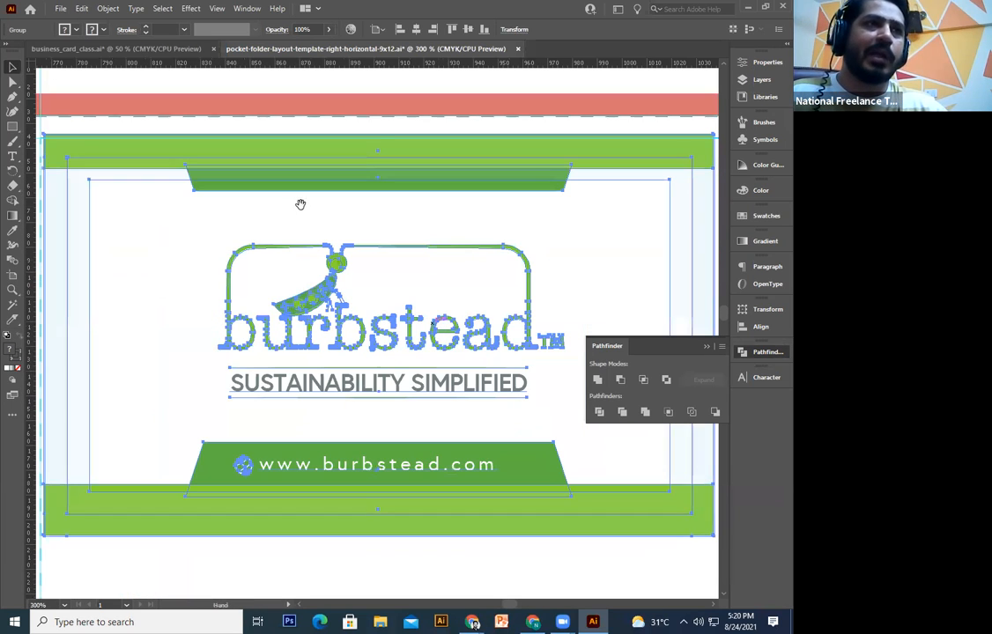
{"action": "left_click_drag", "start_coordinate": [319, 297], "coordinate": [414, 503]}
{"action": "left_click_drag", "start_coordinate": [422, 322], "coordinate": [431, 336]}
{"action": "key", "text": "ctrl+plus"}
{"action": "key", "text": "ctrl+plus"}
{"action": "key", "text": "ctrl+plus"}
{"action": "left_click_drag", "start_coordinate": [334, 372], "coordinate": [485, 359]}
{"action": "left_click_drag", "start_coordinate": [428, 376], "coordinate": [65, 109]}
{"action": "key", "text": "ctrl+minus"}
{"action": "key", "text": "ctrl+minus"}
{"action": "key", "text": "ctrl+minus"}
{"action": "key", "text": "ctrl+minus"}
{"action": "key", "text": "ctrl+minus"}
{"action": "key", "text": "ctrl+minus"}
{"action": "key", "text": "ctrl+minus"}
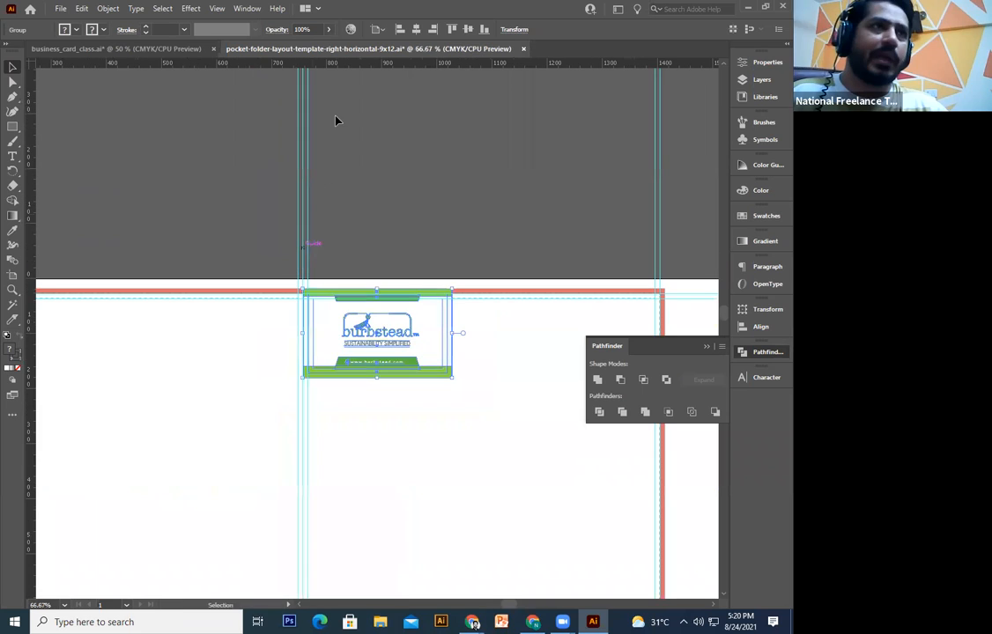
- Enlarge the logo card proportionally until it spans the front cover's width, and ungroup it
{"action": "left_click_drag", "start_coordinate": [335, 117], "coordinate": [247, 113]}
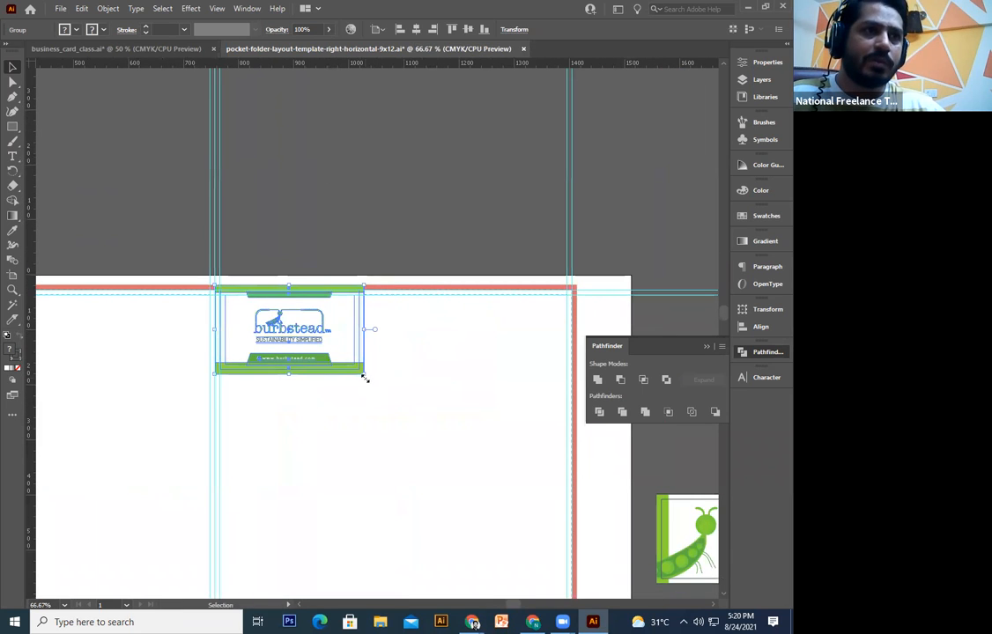
{"action": "left_click_drag", "start_coordinate": [484, 446], "coordinate": [577, 504]}
{"action": "left_click_drag", "start_coordinate": [363, 472], "coordinate": [360, 286]}
{"action": "key", "text": "ctrl+minus"}
{"action": "right_click", "coordinate": [360, 283]}
{"action": "left_click", "coordinate": [474, 370]}
- Remove the faint rectangular border frames from the enlarged logo card
{"action": "left_click", "coordinate": [478, 288]}
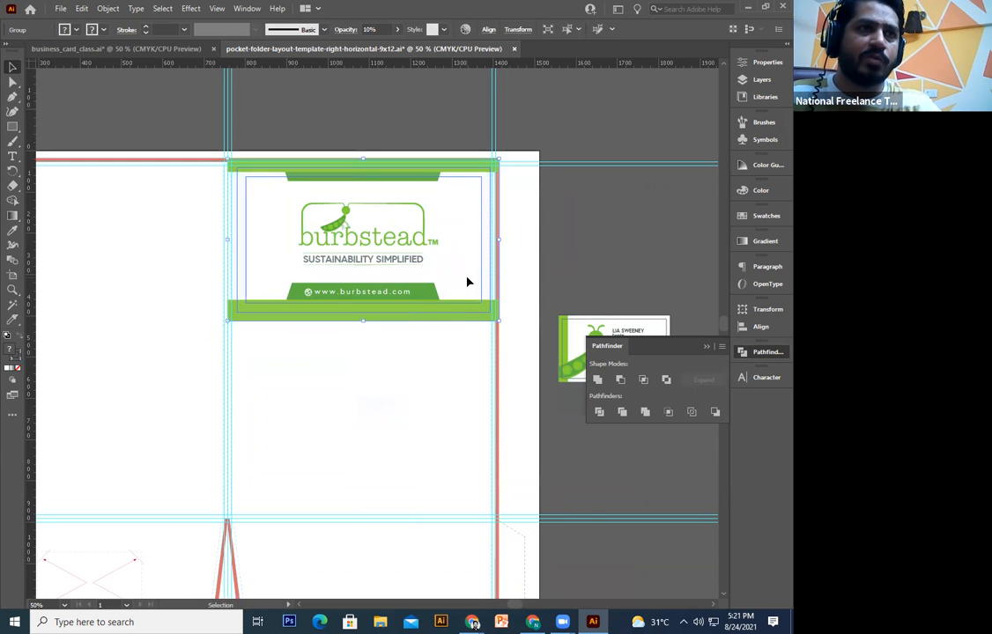
{"action": "right_click", "coordinate": [468, 282]}
{"action": "left_click", "coordinate": [505, 386]}
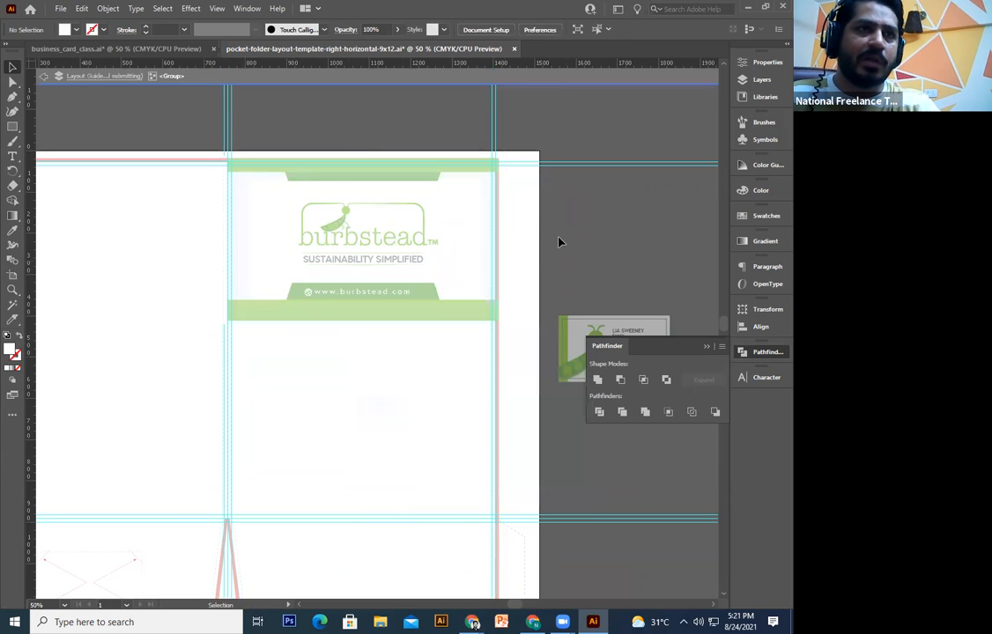
{"action": "double_click", "coordinate": [558, 241]}
{"action": "left_click", "coordinate": [487, 267]}
{"action": "left_click", "coordinate": [489, 271]}
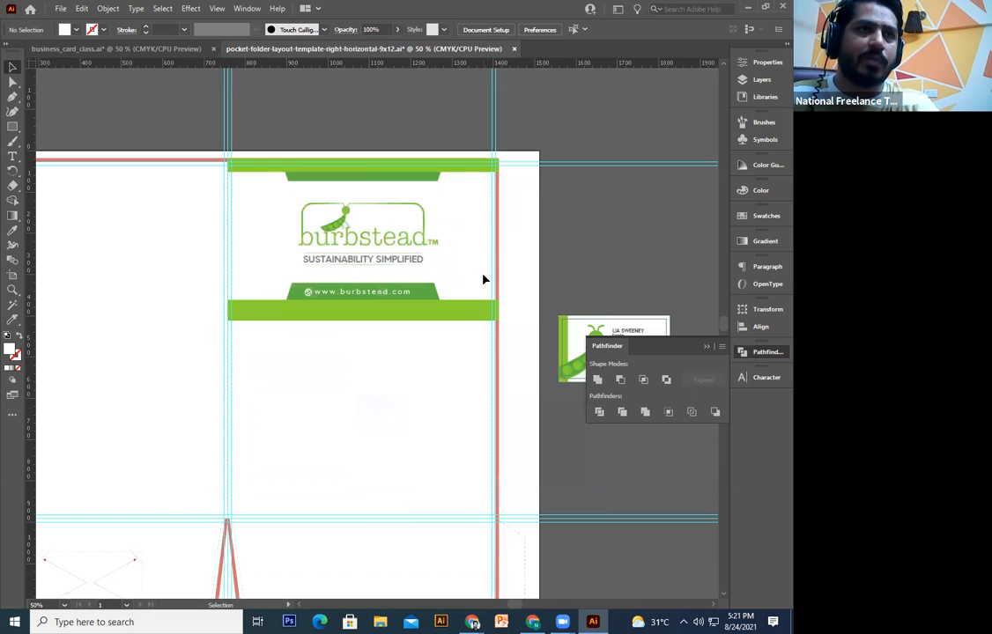
- Move the website banner and its light green band straight down to the front cover's lower edge, above the pocket
{"action": "left_click_drag", "start_coordinate": [552, 256], "coordinate": [554, 236]}
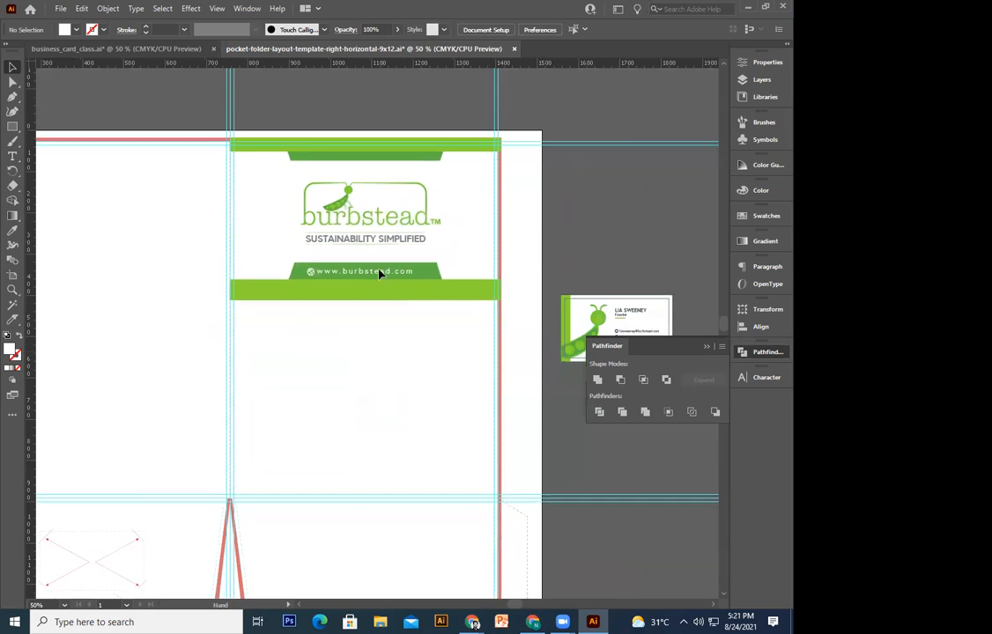
{"action": "left_click_drag", "start_coordinate": [380, 274], "coordinate": [388, 228]}
{"action": "left_click", "coordinate": [334, 232]}
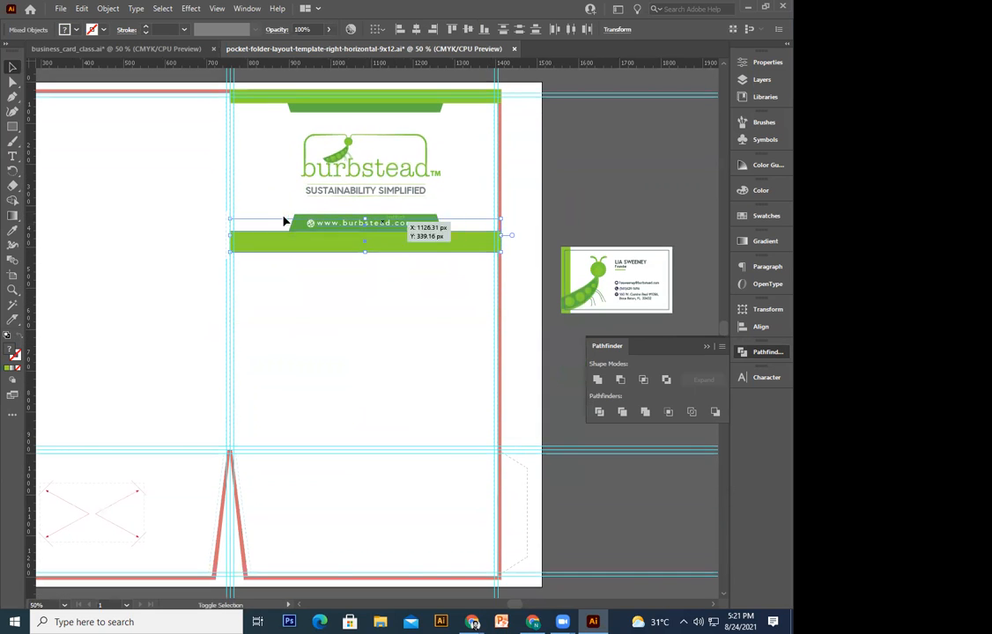
{"action": "left_click", "coordinate": [309, 224], "text": "shift"}
{"action": "left_click", "coordinate": [301, 228], "text": "shift"}
{"action": "left_click_drag", "start_coordinate": [355, 261], "coordinate": [358, 426]}
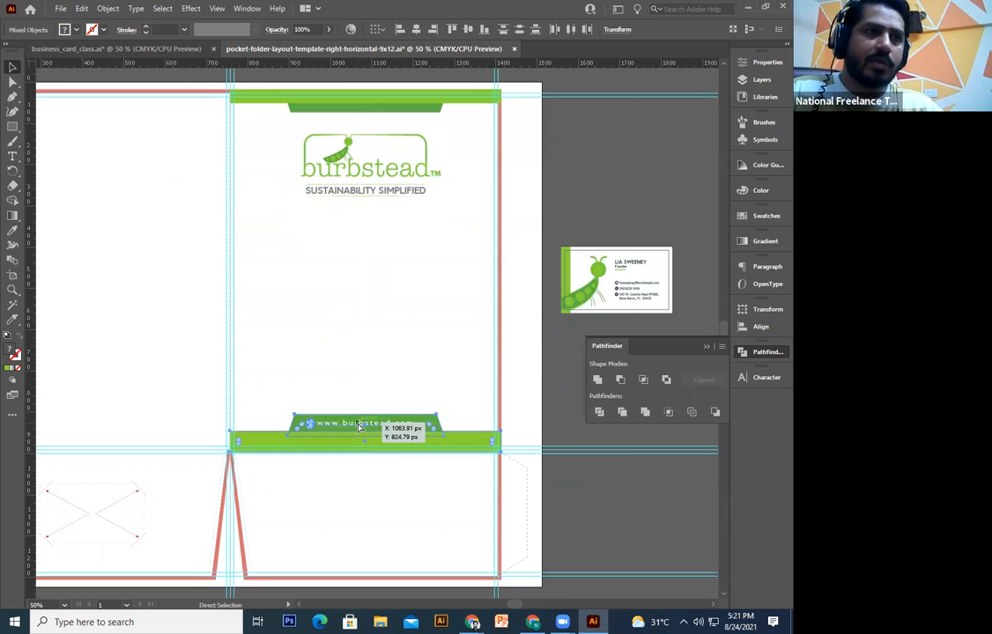
- Examine the website banner's position against the lower cover guides at 200% magnification
{"action": "key", "text": "ctrl+equal"}
{"action": "key", "text": "ctrl+equal"}
{"action": "key", "text": "ctrl+equal"}
{"action": "key", "text": "ctrl+equal"}
{"action": "left_click_drag", "start_coordinate": [428, 311], "coordinate": [507, 230]}
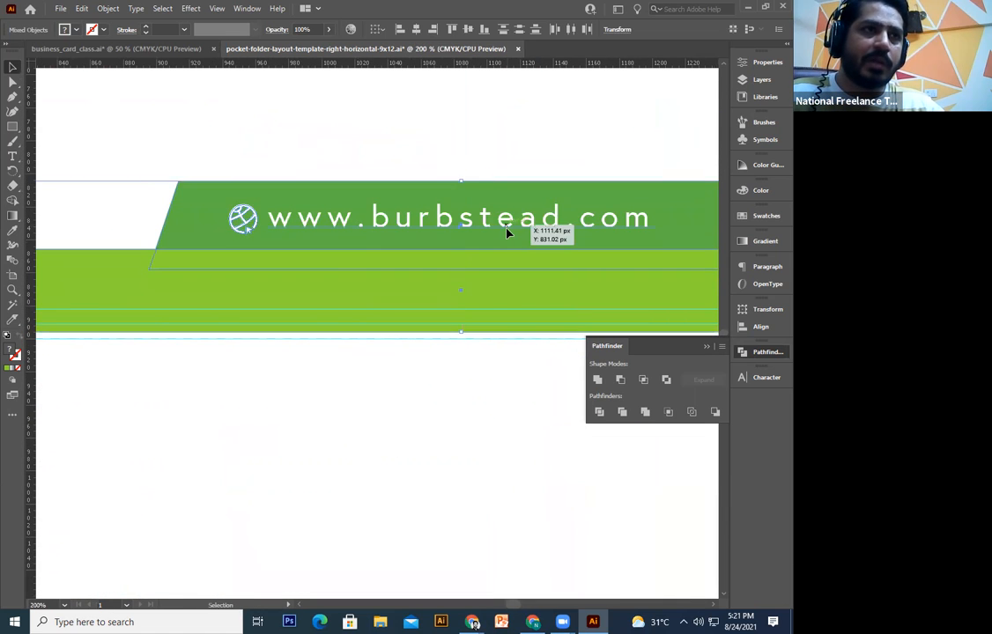
{"action": "key", "text": "ctrl+minus"}
{"action": "key", "text": "ctrl+minus"}
{"action": "key", "text": "ctrl+minus"}
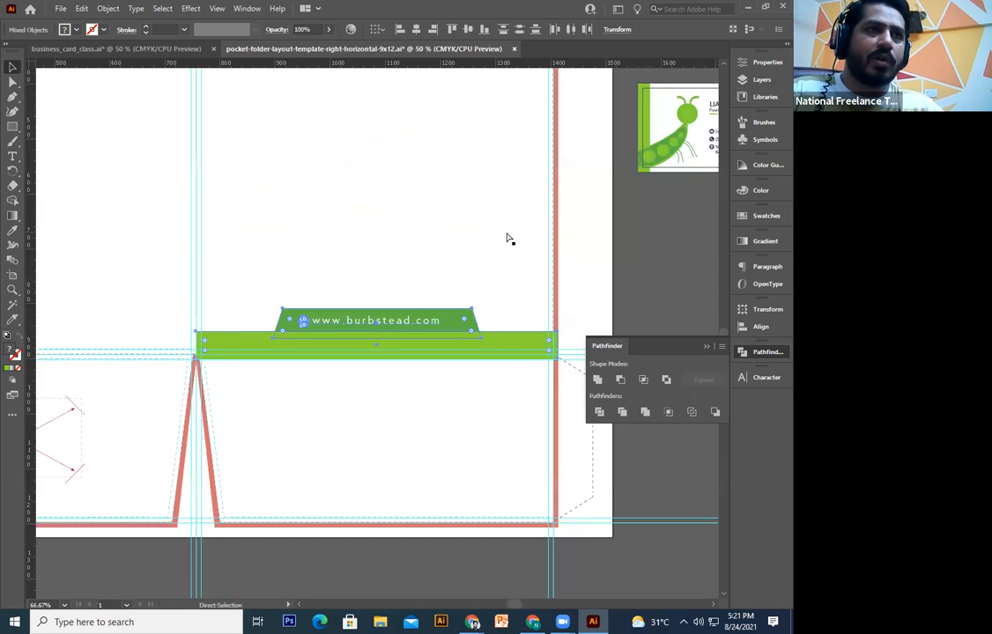
- Group the burbstead logo with its tagline, enlarge it and place it around the middle of the front cover
{"action": "key", "text": "ctrl+minus"}
{"action": "key", "text": "ctrl+minus"}
{"action": "left_click_drag", "start_coordinate": [372, 204], "coordinate": [332, 237]}
{"action": "left_click", "coordinate": [515, 192]}
{"action": "key", "text": "ctrl+g"}
{"action": "left_click_drag", "start_coordinate": [402, 207], "coordinate": [472, 324]}
{"action": "left_click_drag", "start_coordinate": [427, 285], "coordinate": [450, 304]}
- Nudge the logo and tagline group up and to the left toward the front cover's centre
{"action": "key", "text": "Up"}
{"action": "key", "text": "Up"}
{"action": "key", "text": "Up"}
{"action": "key", "text": "Up"}
{"action": "key", "text": "Up"}
{"action": "key", "text": "Up"}
{"action": "key", "text": "Up"}
{"action": "key", "text": "Up"}
{"action": "key", "text": "Up"}
{"action": "key", "text": "Up"}
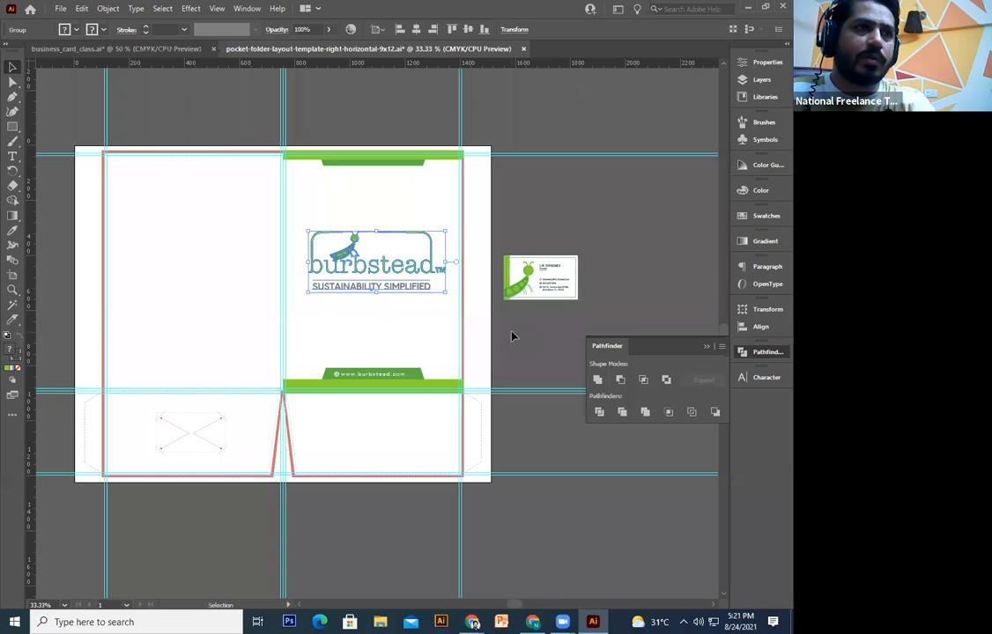
{"action": "key", "text": "Left"}
{"action": "key", "text": "Left"}
{"action": "key", "text": "Left"}
{"action": "key", "text": "Left"}
{"action": "key", "text": "Left"}
{"action": "key", "text": "Left"}
{"action": "left_click", "coordinate": [503, 353]}
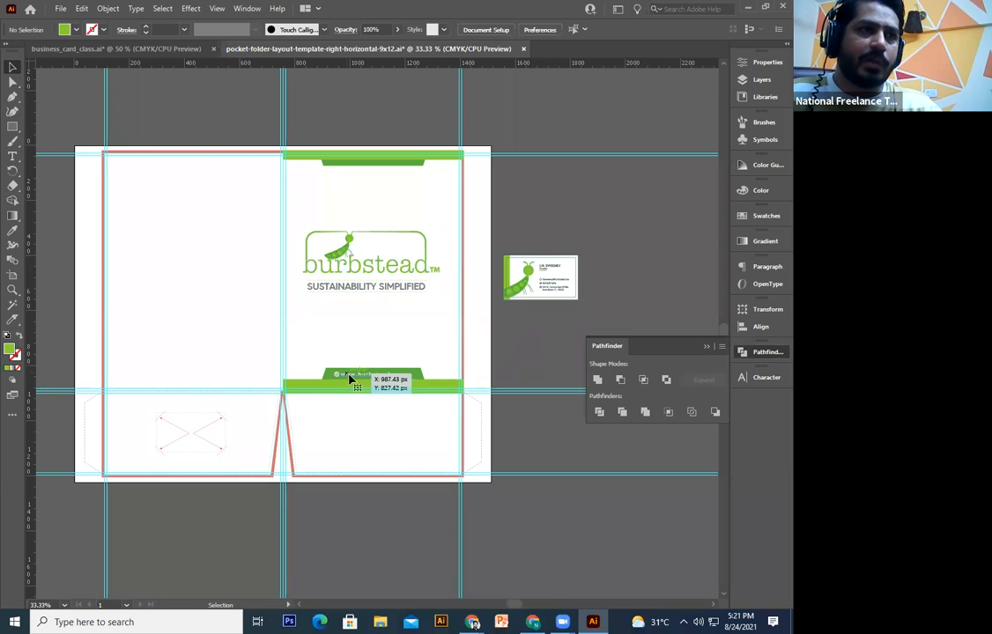
- Select the front cover's green bands, logo and website banner and align them on a common horizontal centre
{"action": "left_click", "coordinate": [349, 394]}
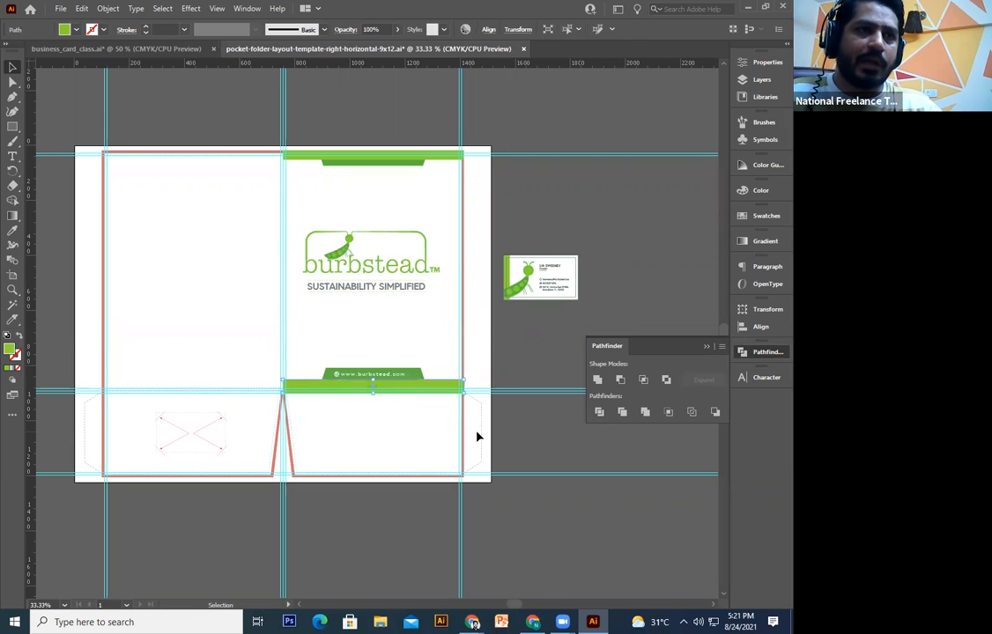
{"action": "left_click", "coordinate": [353, 375], "text": "shift"}
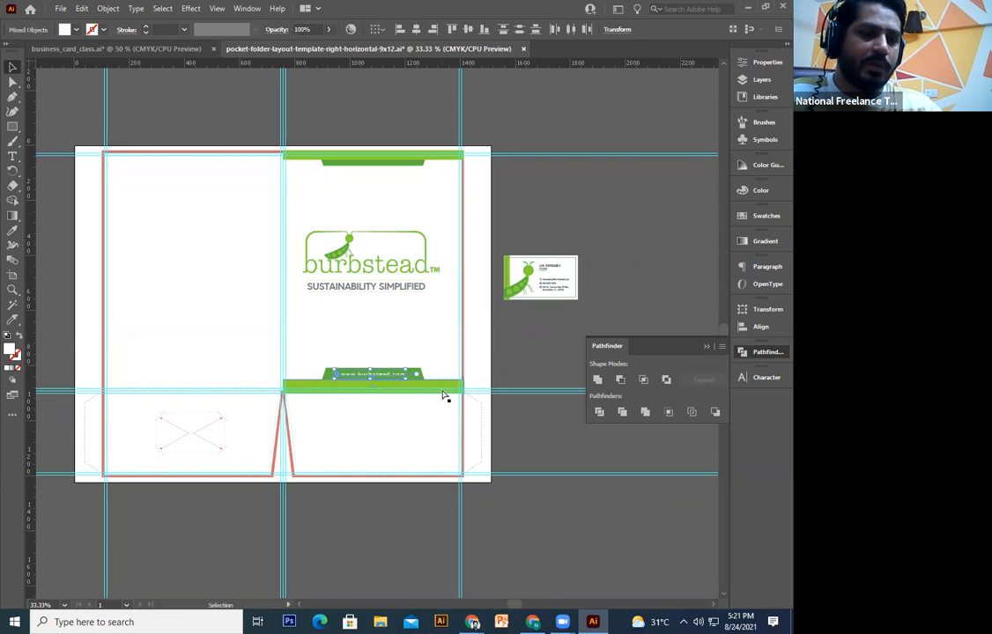
{"action": "left_click", "coordinate": [534, 516]}
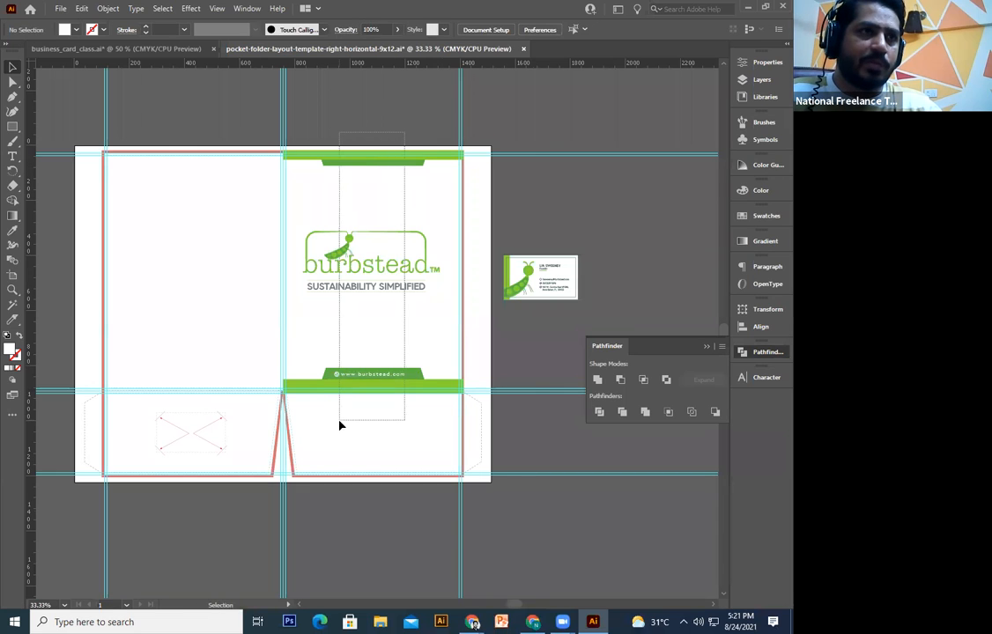
{"action": "left_click_drag", "start_coordinate": [339, 424], "coordinate": [380, 130]}
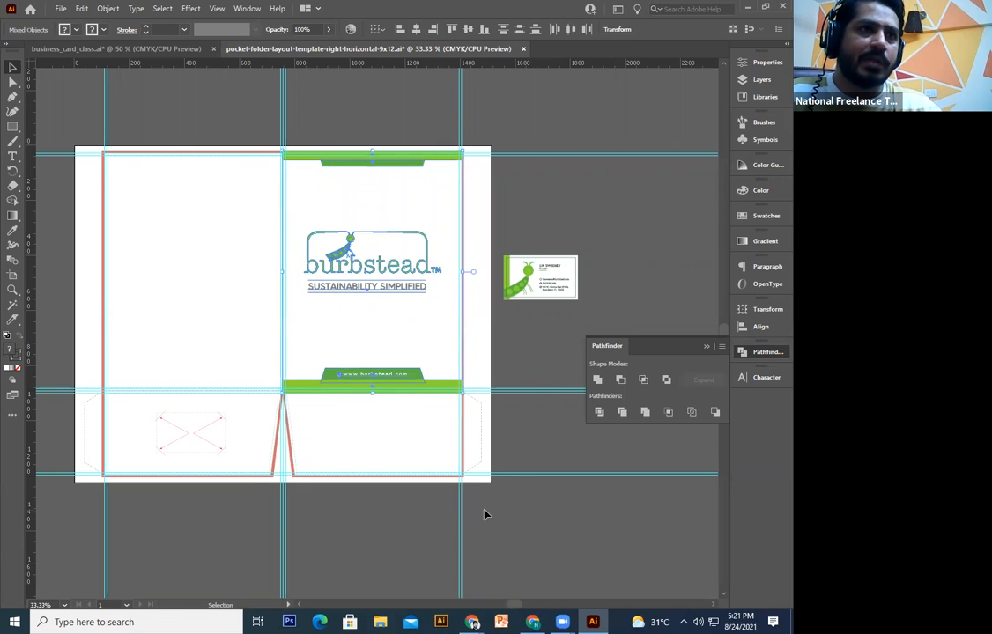
- Inspect the enlarged logo's vector edges and the lower band's corner at the spine at up to 600% magnification
{"action": "key", "text": "a"}
{"action": "key", "text": "ctrl+plus"}
{"action": "key", "text": "ctrl+plus"}
{"action": "key", "text": "ctrl+plus"}
{"action": "key", "text": "ctrl+plus"}
{"action": "key", "text": "ctrl+plus"}
{"action": "key", "text": "ctrl+plus"}
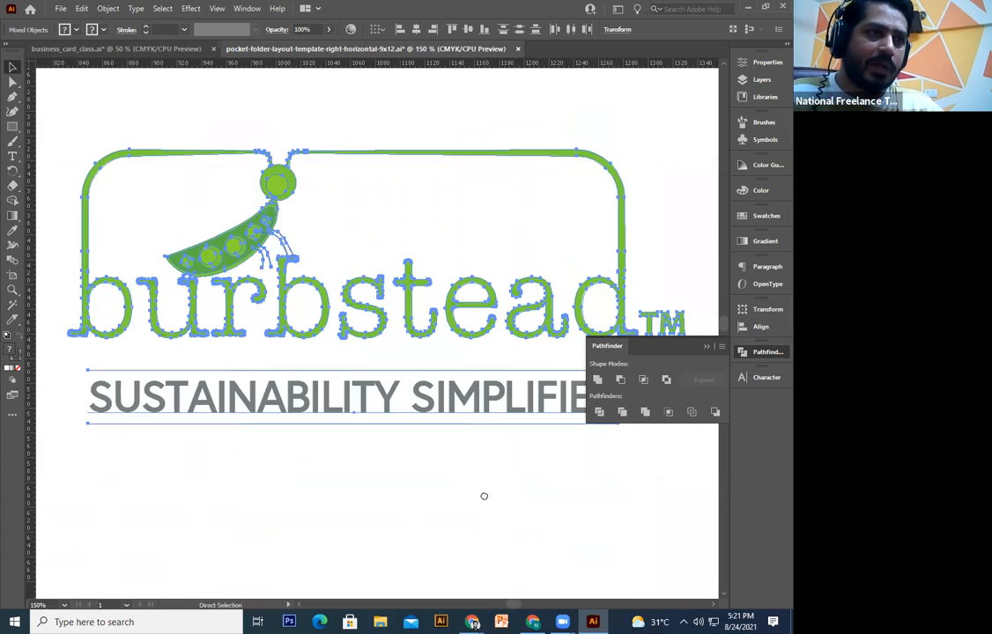
{"action": "left_click_drag", "start_coordinate": [330, 393], "coordinate": [332, 224]}
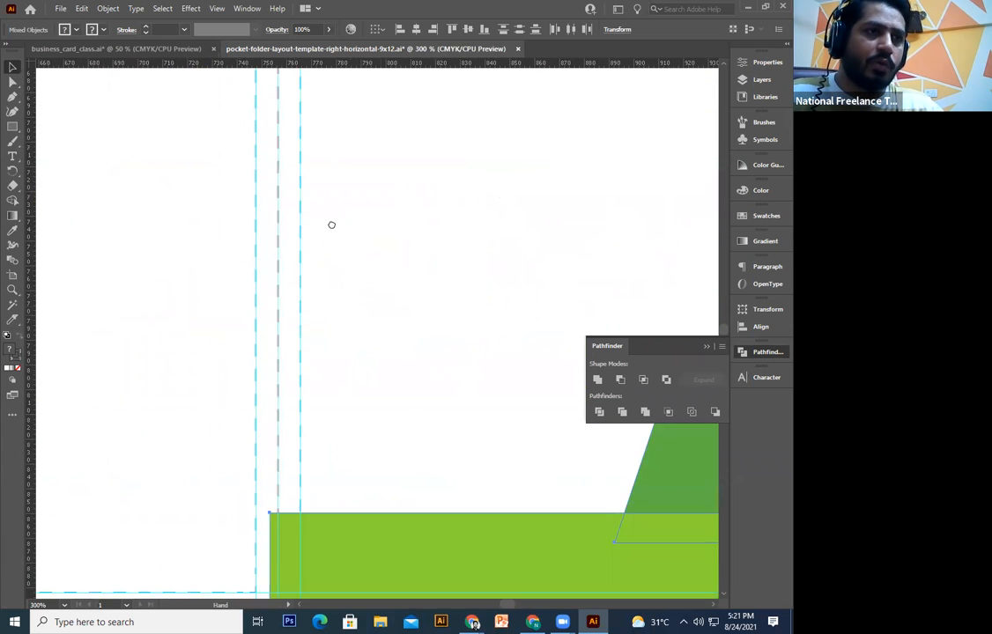
{"action": "left_click_drag", "start_coordinate": [335, 432], "coordinate": [333, 226]}
{"action": "left_click_drag", "start_coordinate": [326, 308], "coordinate": [332, 222]}
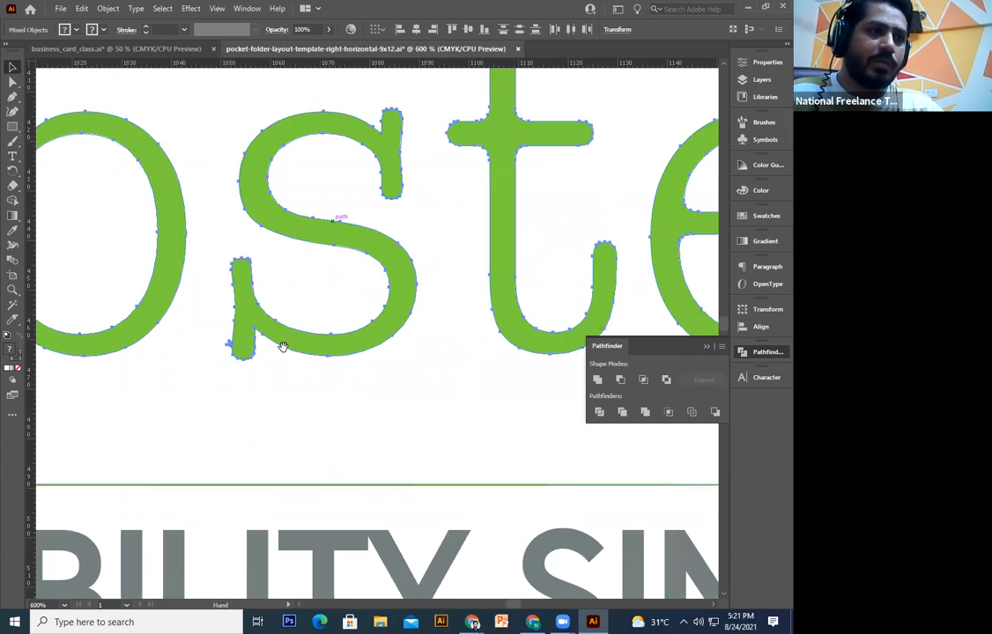
{"action": "left_click_drag", "start_coordinate": [283, 346], "coordinate": [489, 162]}
{"action": "left_click_drag", "start_coordinate": [295, 459], "coordinate": [470, 186]}
{"action": "left_click_drag", "start_coordinate": [304, 507], "coordinate": [523, 145]}
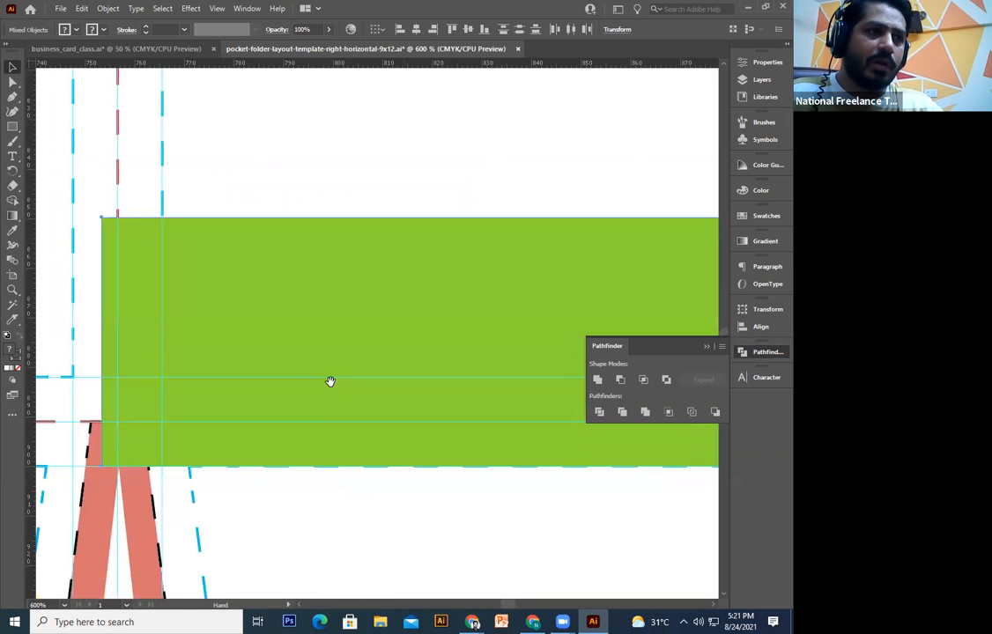
{"action": "left_click_drag", "start_coordinate": [284, 337], "coordinate": [297, 341]}
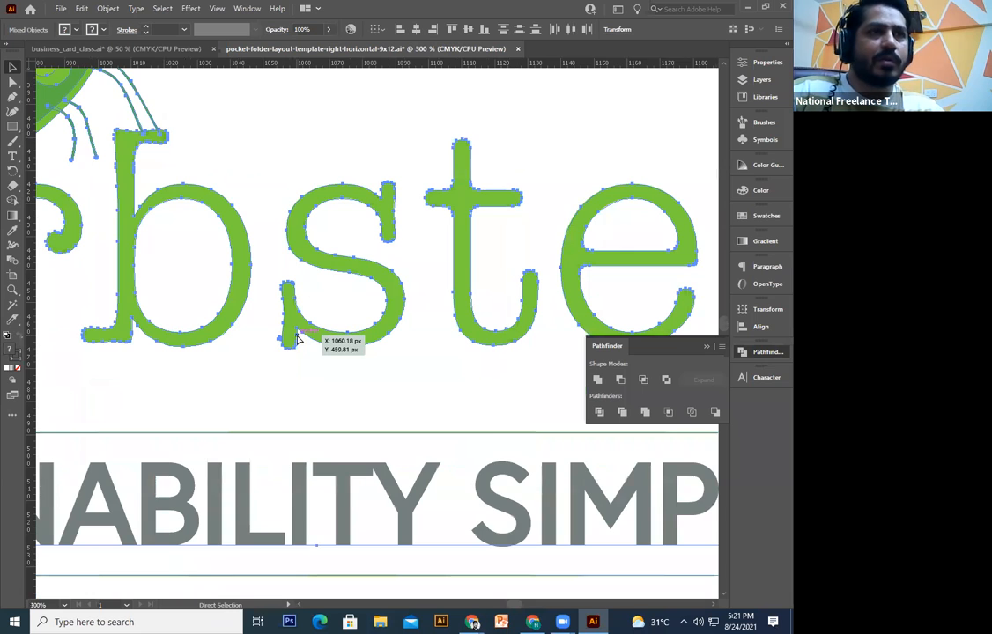
{"action": "key", "text": "ctrl+minus"}
{"action": "key", "text": "ctrl+minus"}
{"action": "key", "text": "ctrl+minus"}
{"action": "key", "text": "ctrl+minus"}
{"action": "key", "text": "ctrl+minus"}
{"action": "key", "text": "ctrl+minus"}
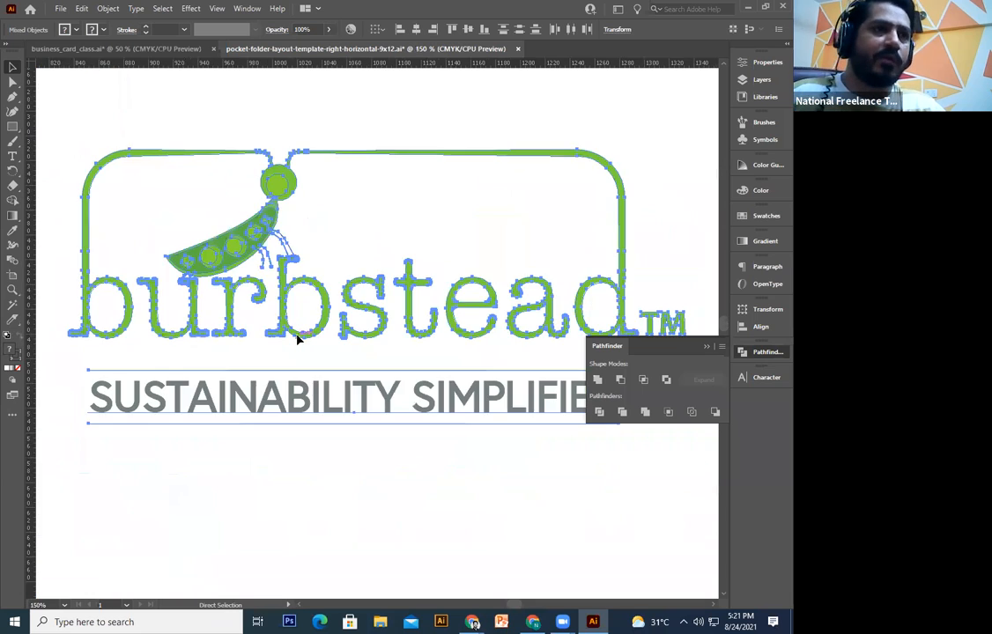
- Isolate the logo group on the front cover around the SUSTAINABILITY SIMPLIFIED tagline
{"action": "left_click", "coordinate": [565, 229]}
{"action": "left_click_drag", "start_coordinate": [358, 357], "coordinate": [423, 363]}
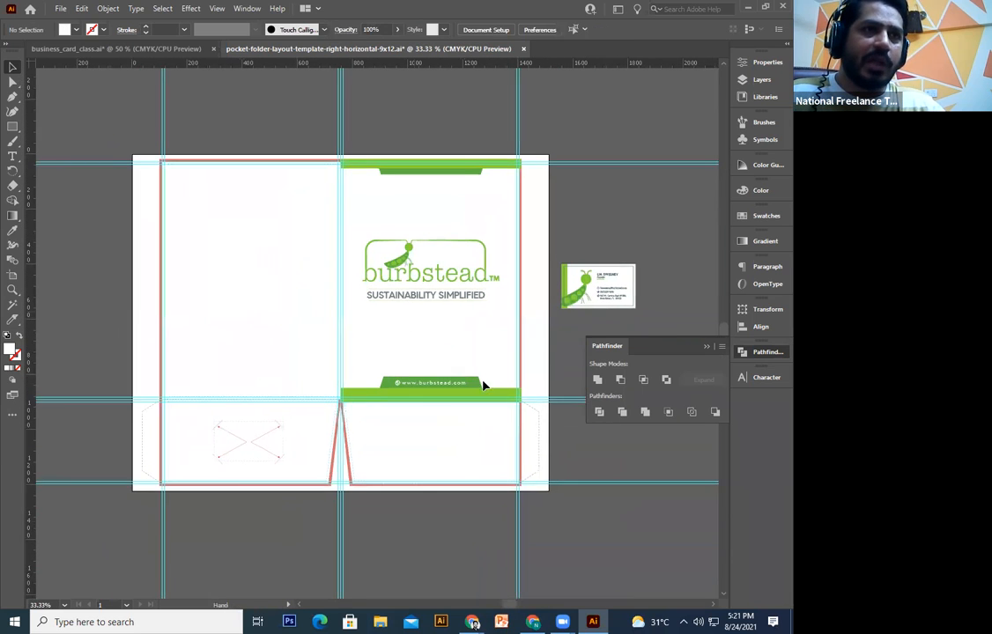
{"action": "left_click", "coordinate": [471, 358]}
{"action": "key", "text": "ctrl+plus"}
{"action": "key", "text": "ctrl+plus"}
{"action": "key", "text": "ctrl+plus"}
{"action": "key", "text": "ctrl+plus"}
{"action": "key", "text": "ctrl+plus"}
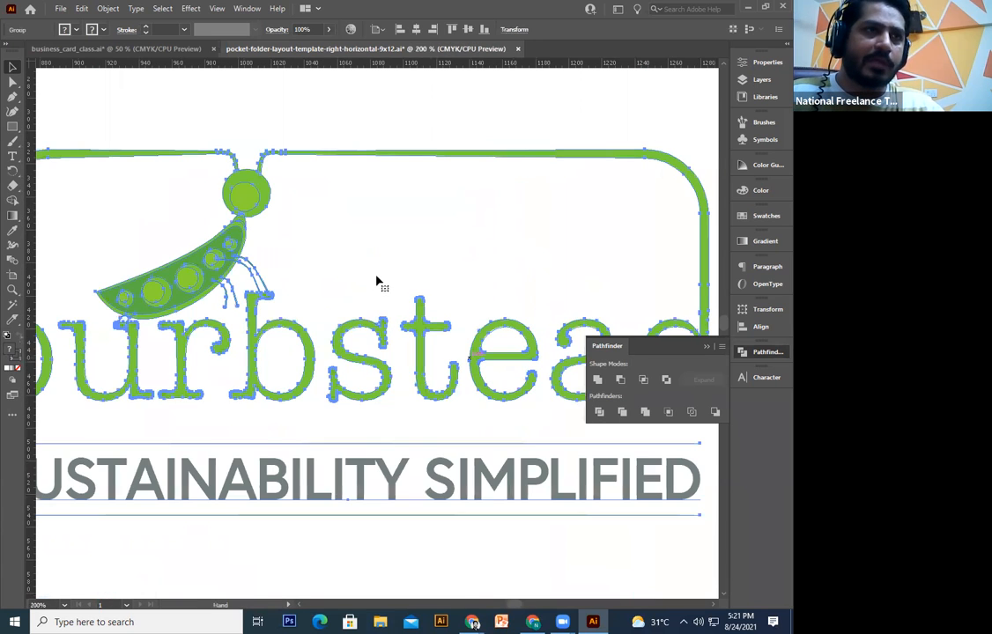
{"action": "left_click_drag", "start_coordinate": [370, 445], "coordinate": [376, 278]}
{"action": "double_click", "coordinate": [356, 333]}
{"action": "left_click", "coordinate": [354, 331]}
- Set the stroke of the two green lines above and below the tagline to 3 pt and leave isolation mode
{"action": "left_click_drag", "start_coordinate": [464, 328], "coordinate": [432, 409]}
{"action": "key", "text": "ctrl+z"}
{"action": "double_click", "coordinate": [397, 277]}
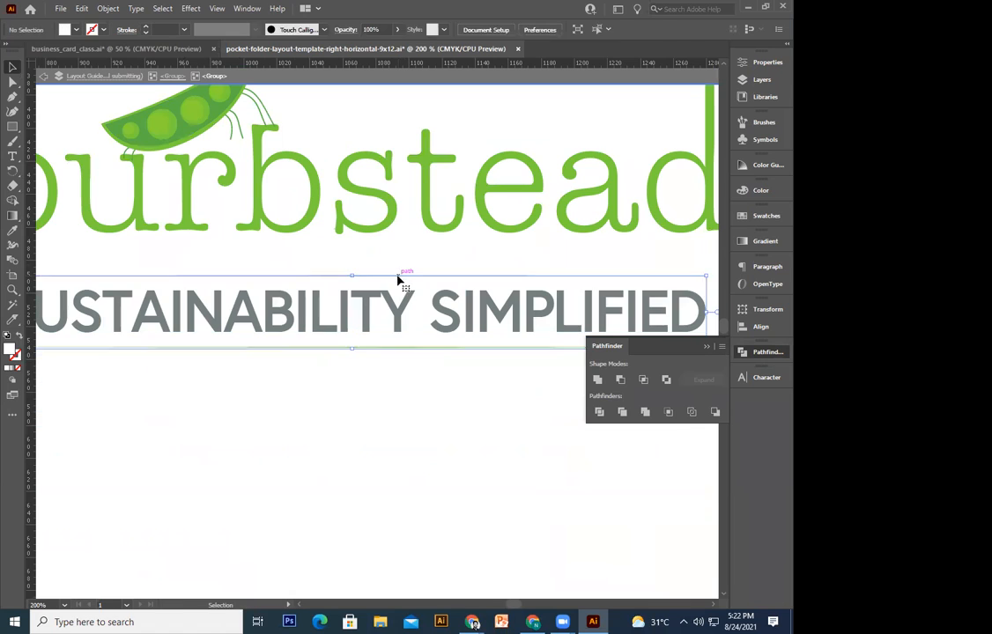
{"action": "left_click", "coordinate": [398, 277]}
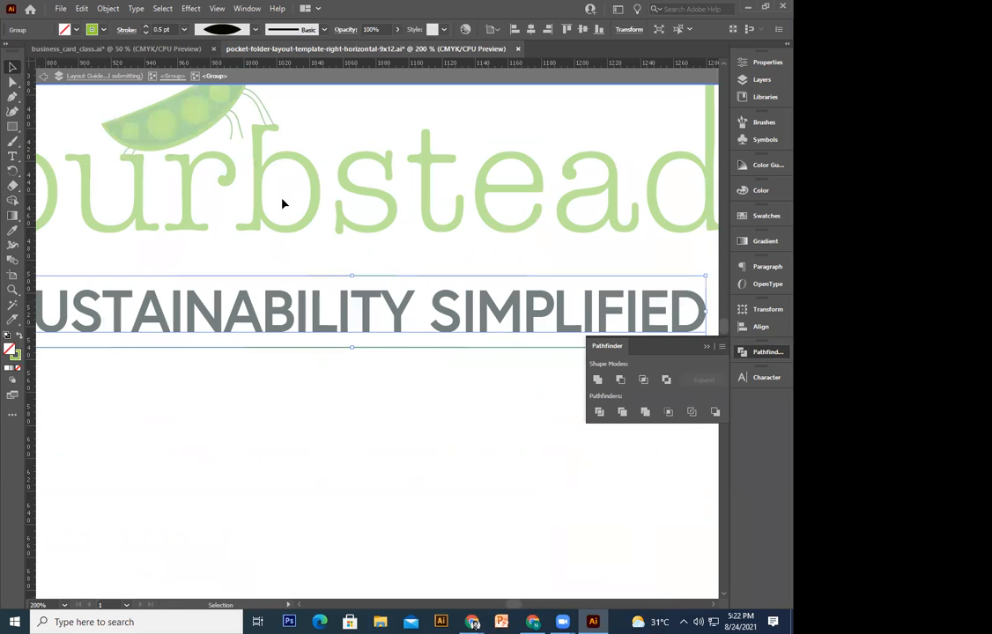
{"action": "left_click", "coordinate": [145, 27]}
{"action": "left_click", "coordinate": [146, 27]}
{"action": "left_click", "coordinate": [145, 26]}
{"action": "left_click", "coordinate": [146, 26]}
{"action": "left_click", "coordinate": [146, 27]}
{"action": "left_click", "coordinate": [146, 34]}
{"action": "left_click", "coordinate": [147, 33]}
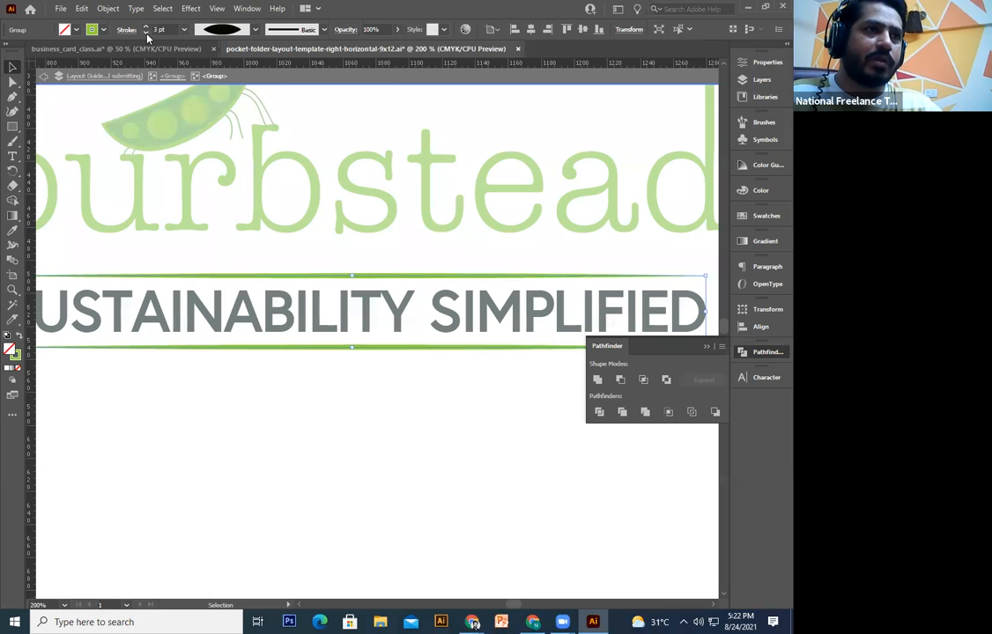
{"action": "double_click", "coordinate": [375, 448]}
- Move the contact-details business card onto the empty canvas beside the template's back cover
{"action": "key", "text": "ctrl+minus"}
{"action": "key", "text": "ctrl+minus"}
{"action": "key", "text": "ctrl+minus"}
{"action": "key", "text": "ctrl+minus"}
{"action": "left_click_drag", "start_coordinate": [609, 521], "coordinate": [487, 367]}
{"action": "left_click_drag", "start_coordinate": [507, 296], "coordinate": [515, 394]}
{"action": "left_click", "coordinate": [502, 291]}
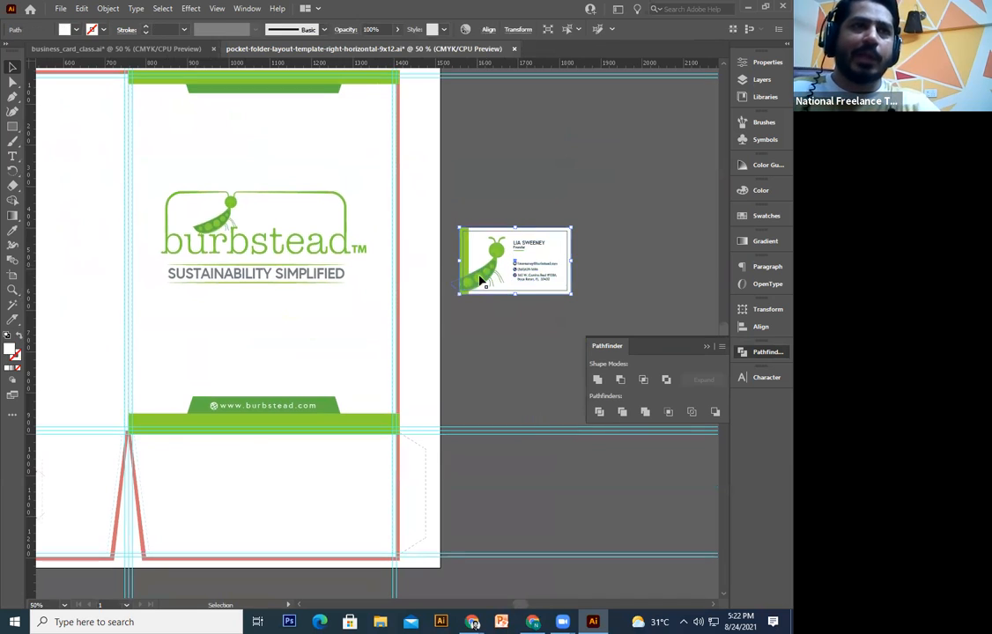
{"action": "left_click", "coordinate": [481, 276]}
{"action": "left_click_drag", "start_coordinate": [469, 350], "coordinate": [488, 356]}
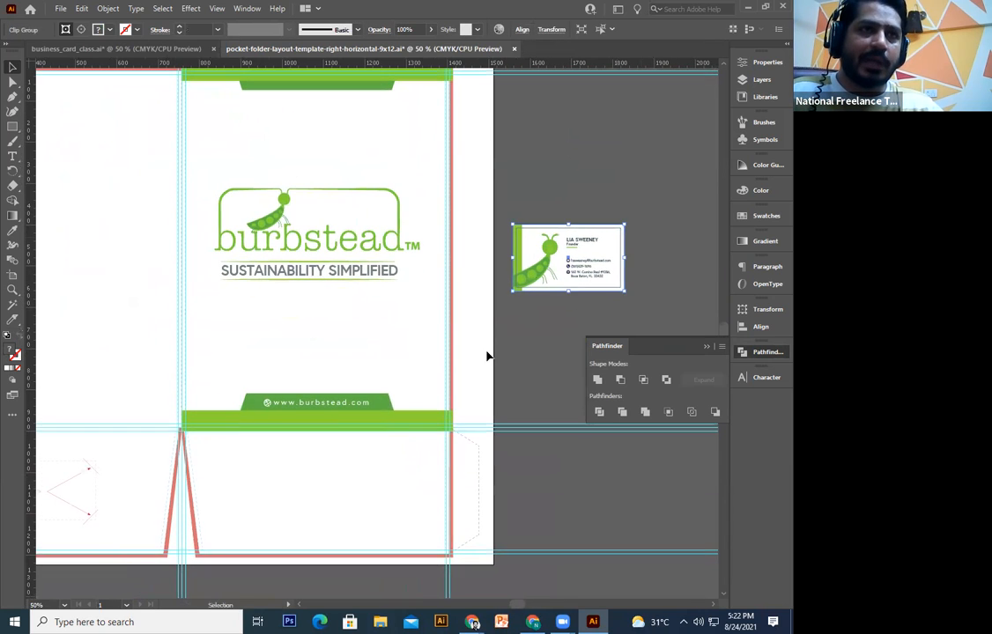
{"action": "left_click_drag", "start_coordinate": [571, 310], "coordinate": [113, 369]}
{"action": "left_click_drag", "start_coordinate": [113, 371], "coordinate": [153, 239]}
{"action": "left_click", "coordinate": [177, 324]}
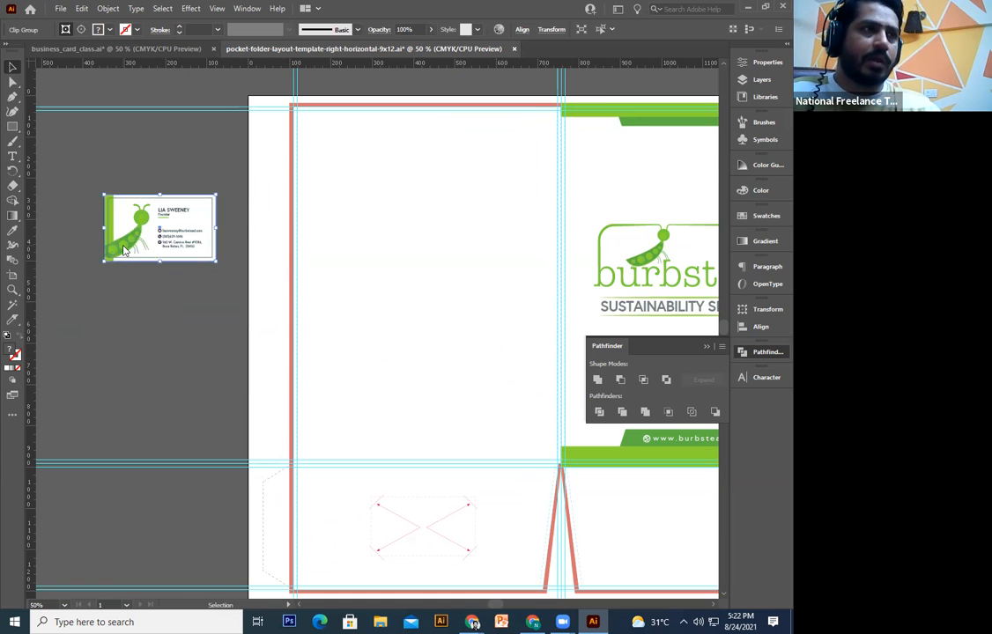
- Release the contact card's clipping mask and delete its white background rectangle
{"action": "right_click", "coordinate": [123, 249]}
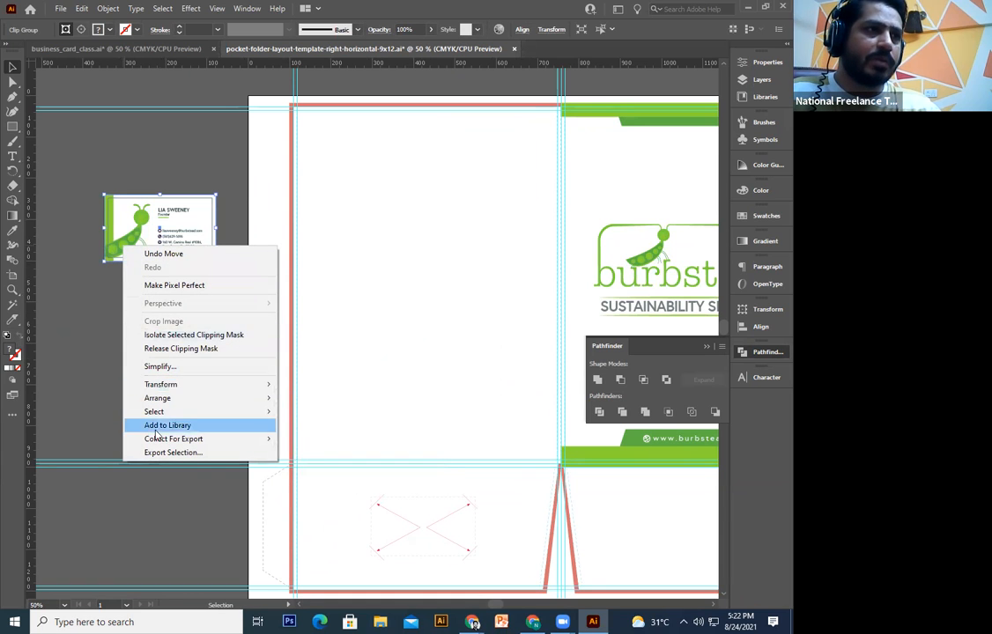
{"action": "left_click", "coordinate": [164, 346]}
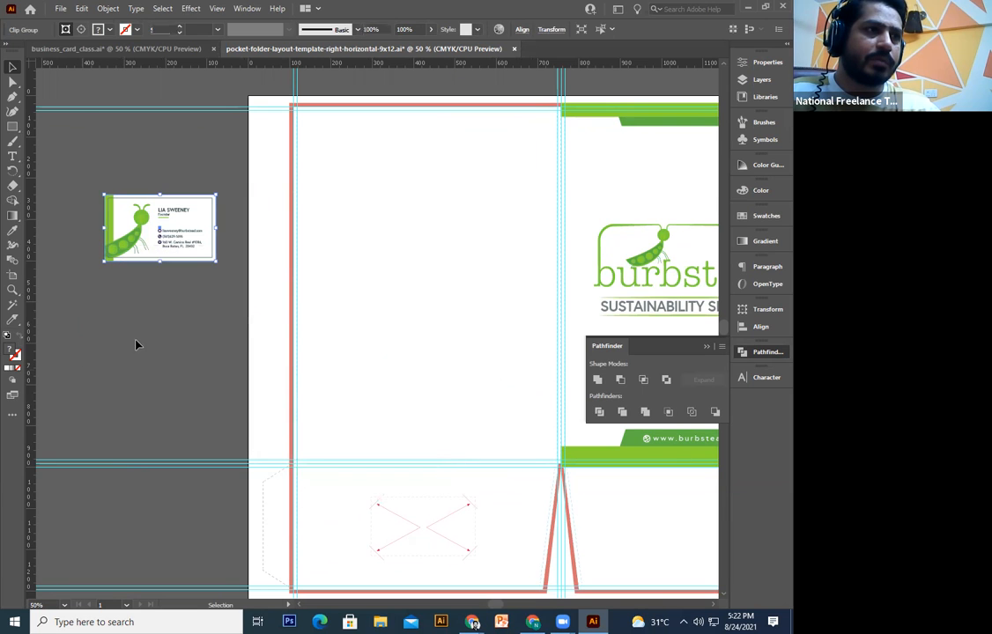
{"action": "left_click", "coordinate": [136, 345]}
{"action": "left_click", "coordinate": [157, 255]}
{"action": "left_click_drag", "start_coordinate": [177, 326], "coordinate": [241, 465]}
{"action": "key", "text": "Delete"}
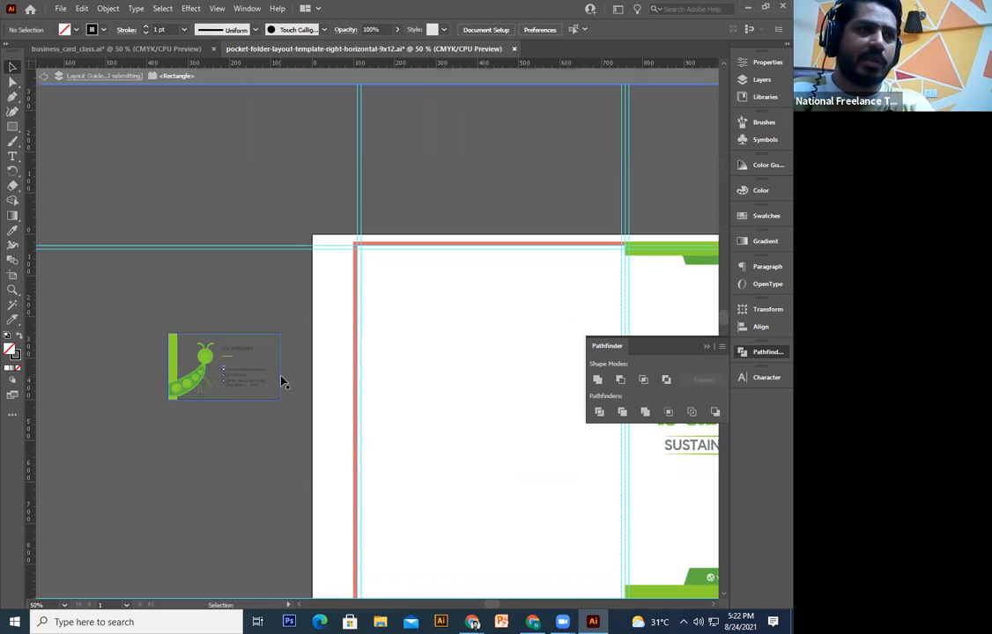
- Move the clipped pea-pod bug illustration from the canvas onto the back cover and enlarge it from the cover's left edge
{"action": "scroll", "coordinate": [235, 430], "scroll_direction": "down", "scroll_amount": 2}
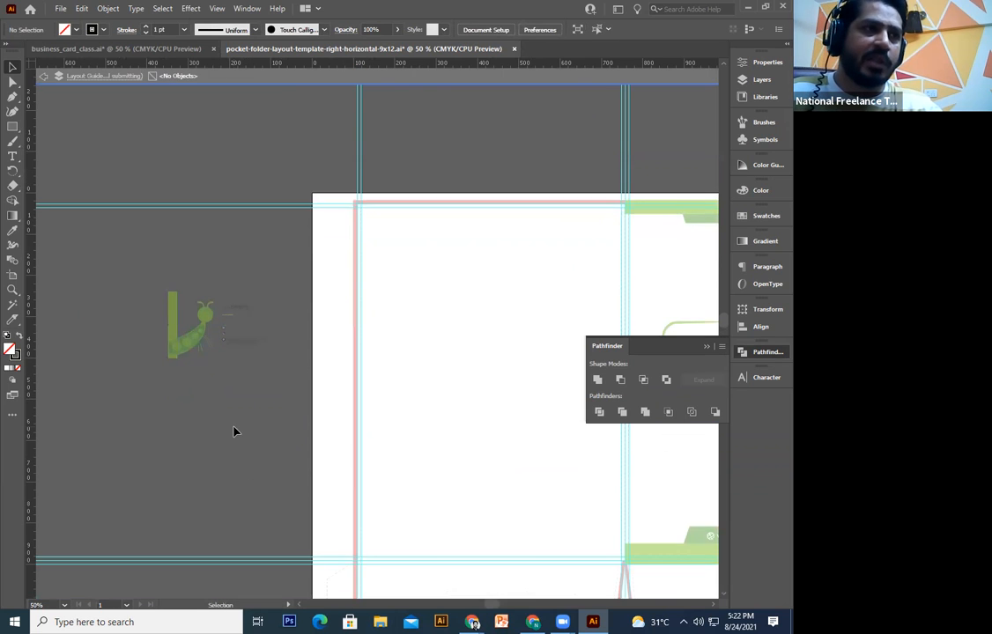
{"action": "left_click", "coordinate": [184, 349]}
{"action": "left_click_drag", "start_coordinate": [187, 345], "coordinate": [161, 463]}
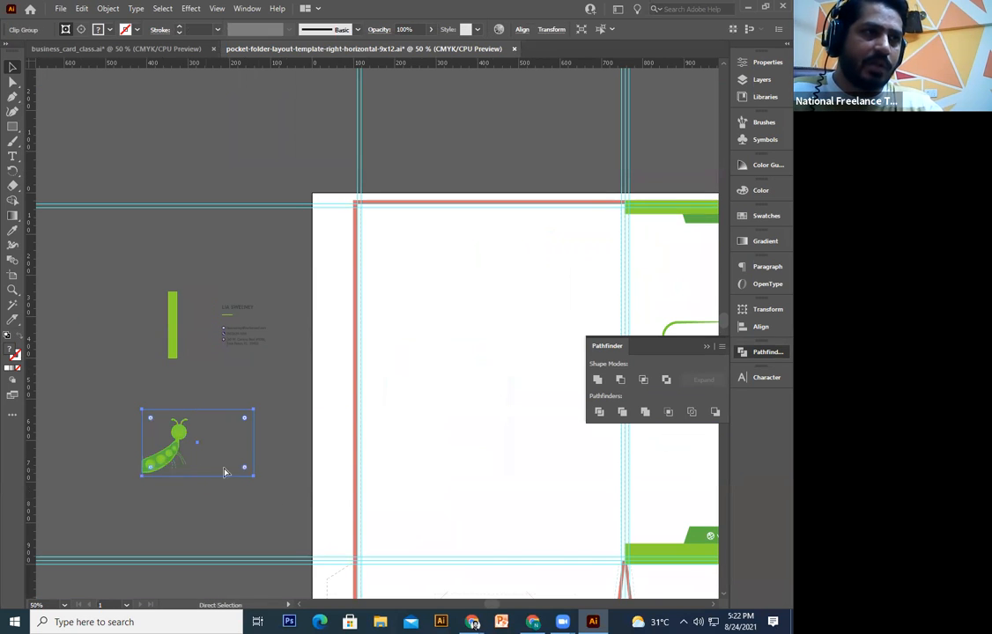
{"action": "key", "text": "ctrl+z"}
{"action": "left_click_drag", "start_coordinate": [209, 356], "coordinate": [318, 382]}
{"action": "left_click_drag", "start_coordinate": [341, 419], "coordinate": [270, 384]}
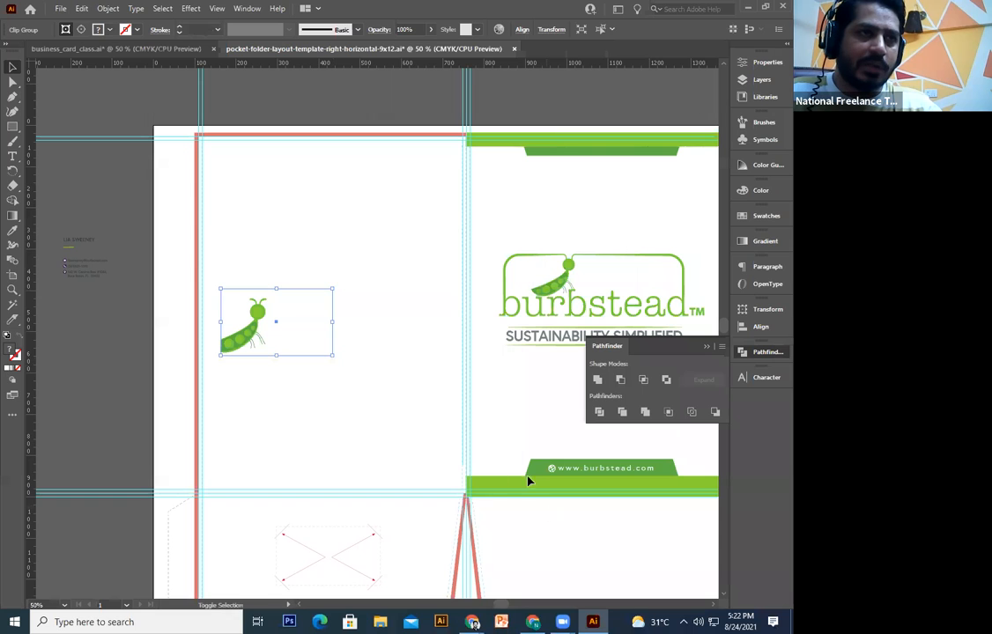
{"action": "left_click_drag", "start_coordinate": [337, 357], "coordinate": [553, 488]}
{"action": "left_click_drag", "start_coordinate": [307, 427], "coordinate": [281, 407]}
{"action": "left_click_drag", "start_coordinate": [313, 370], "coordinate": [278, 382]}
- Cut the pea-pod bug artwork out of its clip group and paste it in front on the back cover outside the mask
{"action": "double_click", "coordinate": [494, 405]}
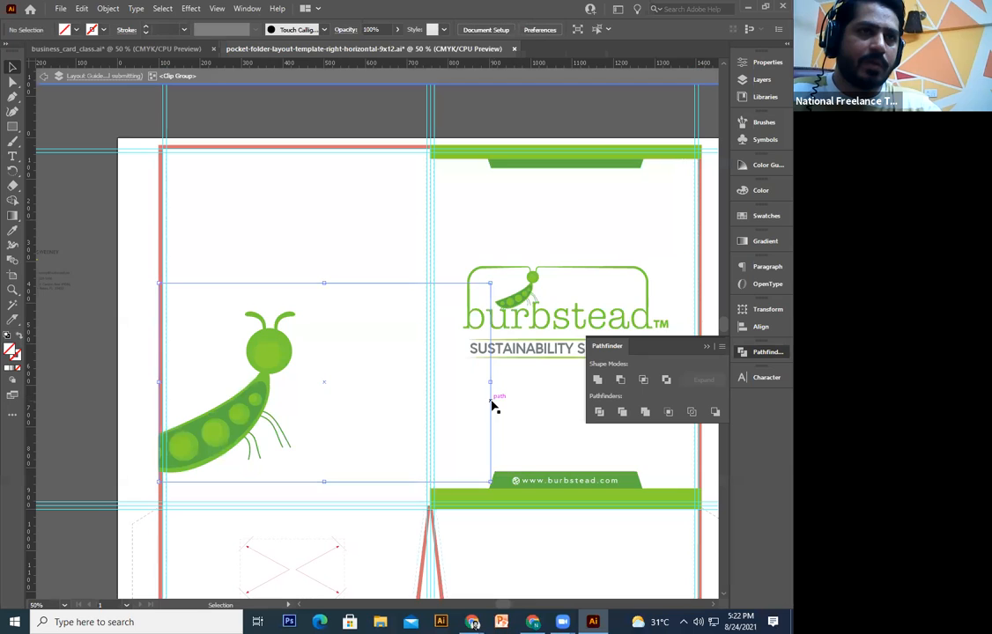
{"action": "left_click", "coordinate": [220, 420]}
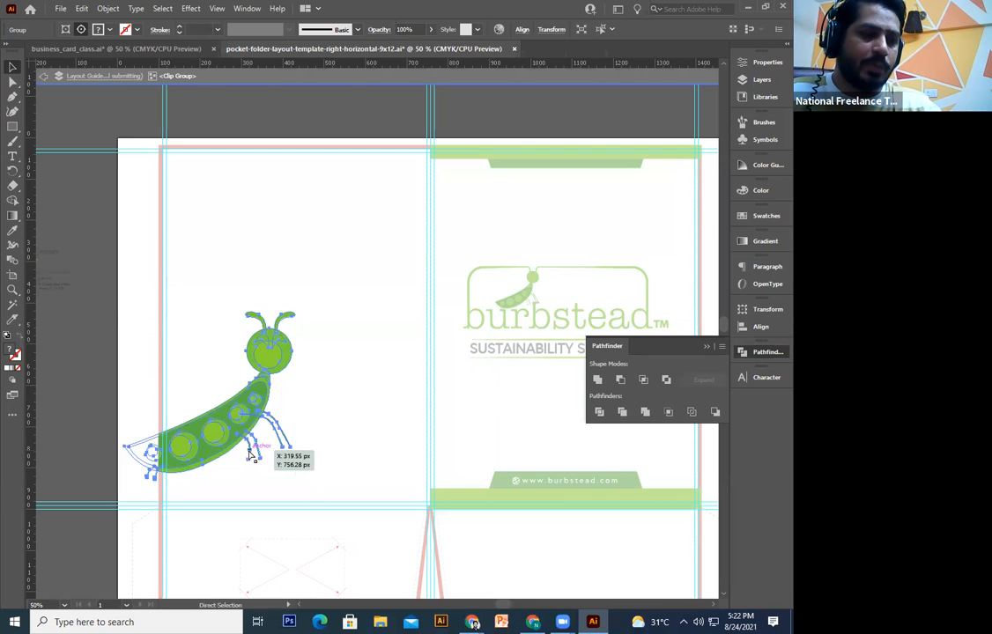
{"action": "key", "text": "ctrl+x"}
{"action": "key", "text": "Escape"}
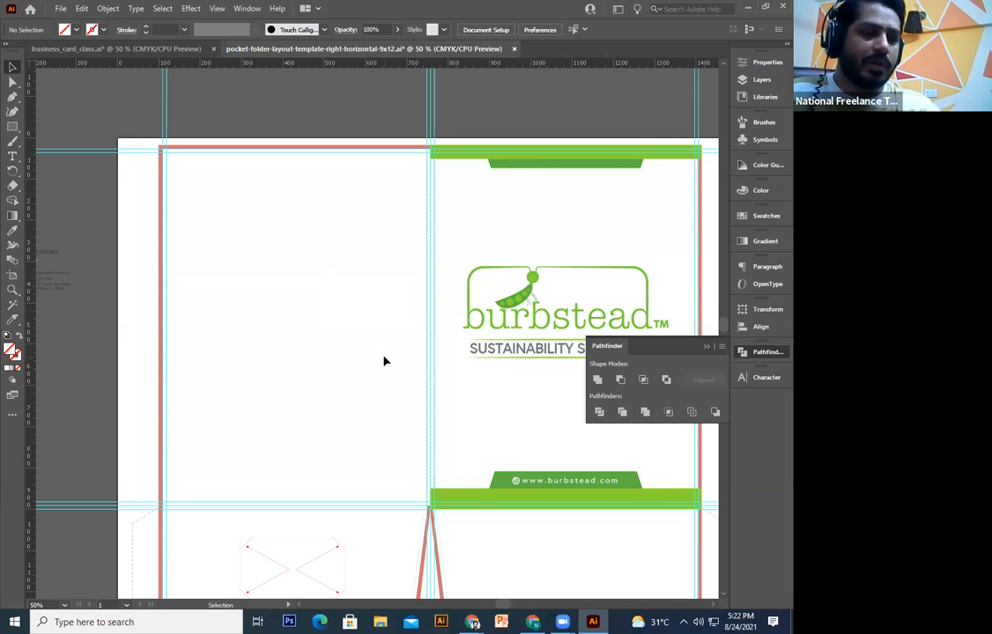
{"action": "key", "text": "ctrl+f"}
- Enlarge the unmasked bug over the back cover and position it so the tail overhangs the artboard's left edge
{"action": "left_click_drag", "start_coordinate": [230, 421], "coordinate": [252, 417]}
{"action": "left_click_drag", "start_coordinate": [235, 425], "coordinate": [196, 400]}
{"action": "left_click_drag", "start_coordinate": [298, 278], "coordinate": [363, 214]}
{"action": "left_click_drag", "start_coordinate": [294, 340], "coordinate": [276, 338]}
{"action": "key", "text": "ctrl+plus"}
{"action": "key", "text": "ctrl+plus"}
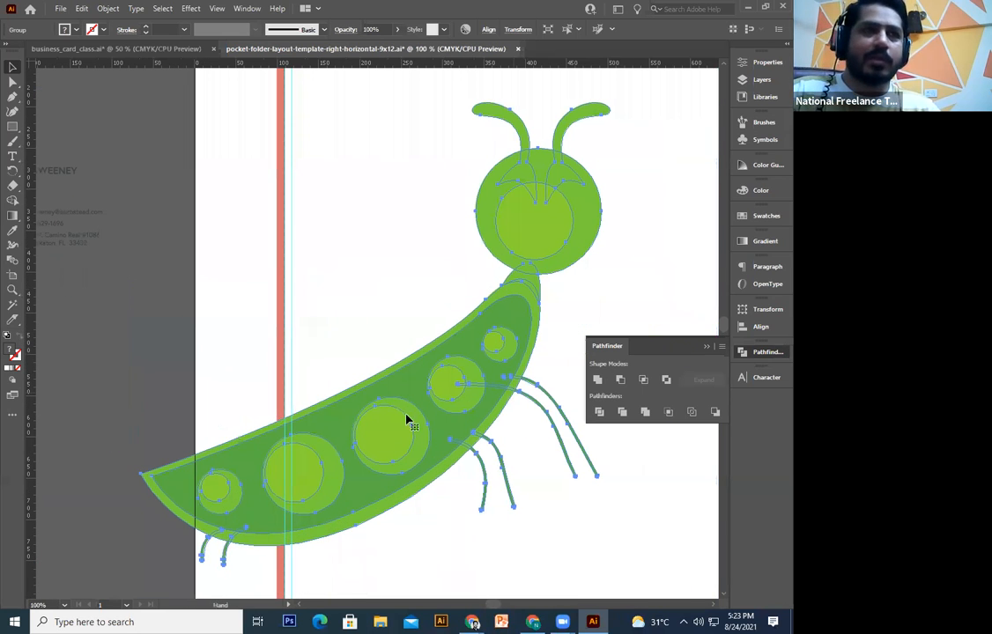
{"action": "left_click_drag", "start_coordinate": [415, 371], "coordinate": [307, 395]}
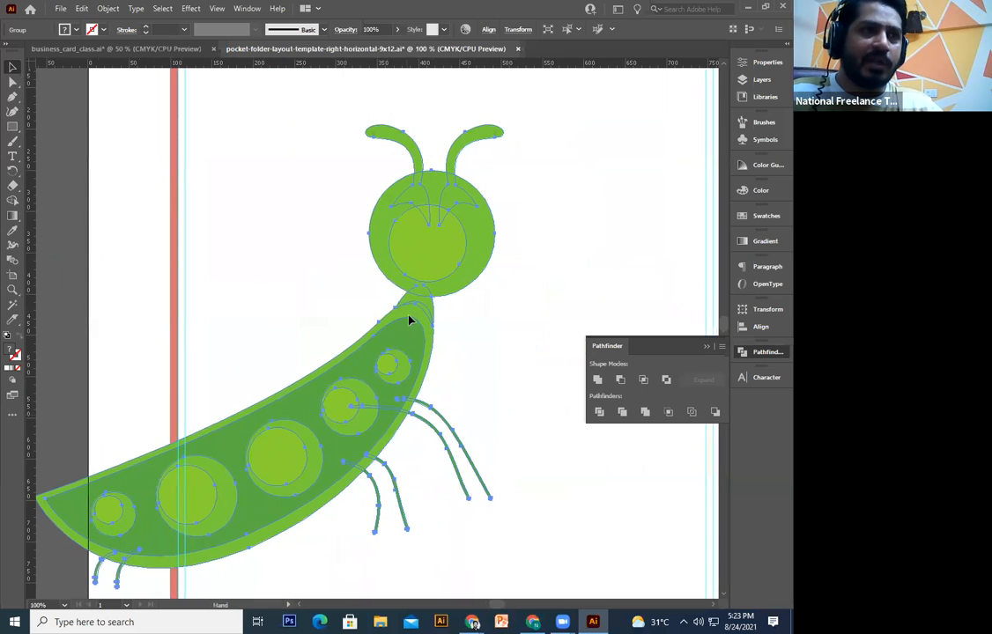
{"action": "key", "text": "ctrl+minus"}
{"action": "key", "text": "ctrl+minus"}
{"action": "key", "text": "ctrl+minus"}
{"action": "left_click_drag", "start_coordinate": [394, 267], "coordinate": [455, 238]}
{"action": "left_click_drag", "start_coordinate": [393, 287], "coordinate": [453, 377]}
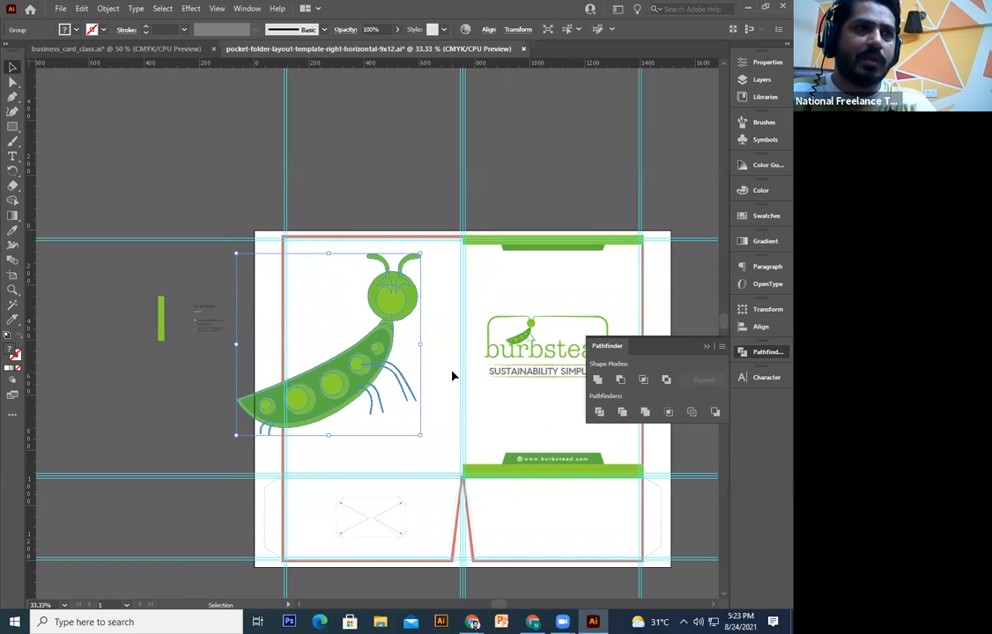
- Ungroup the contact details and move the e-mail, phone and address lines with their icons to the lower back cover
{"action": "left_click", "coordinate": [173, 411]}
{"action": "scroll", "coordinate": [193, 382], "scroll_direction": "up", "scroll_amount": 2}
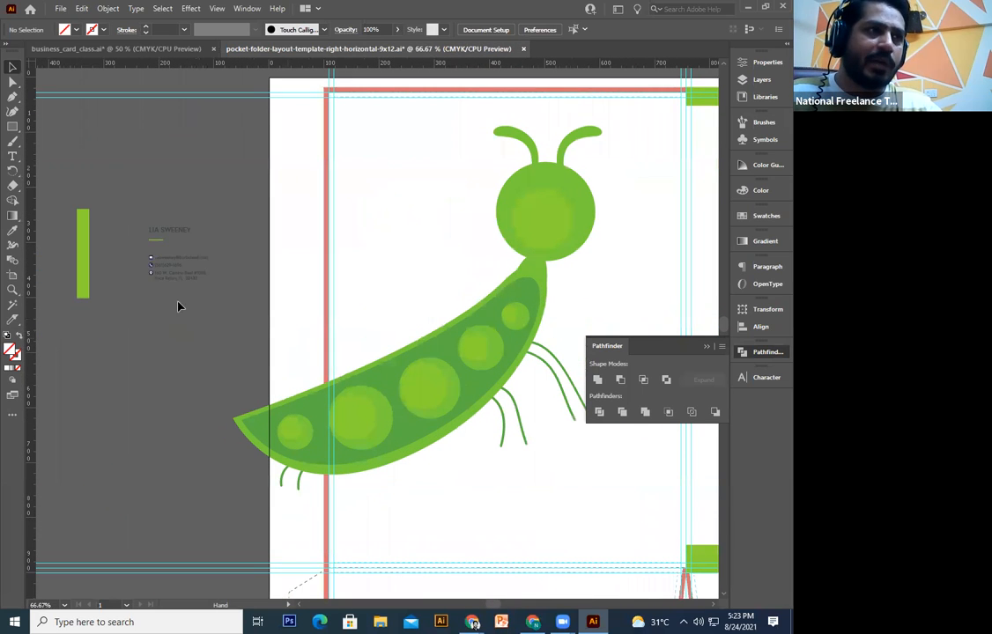
{"action": "left_click", "coordinate": [174, 280]}
{"action": "right_click", "coordinate": [173, 280]}
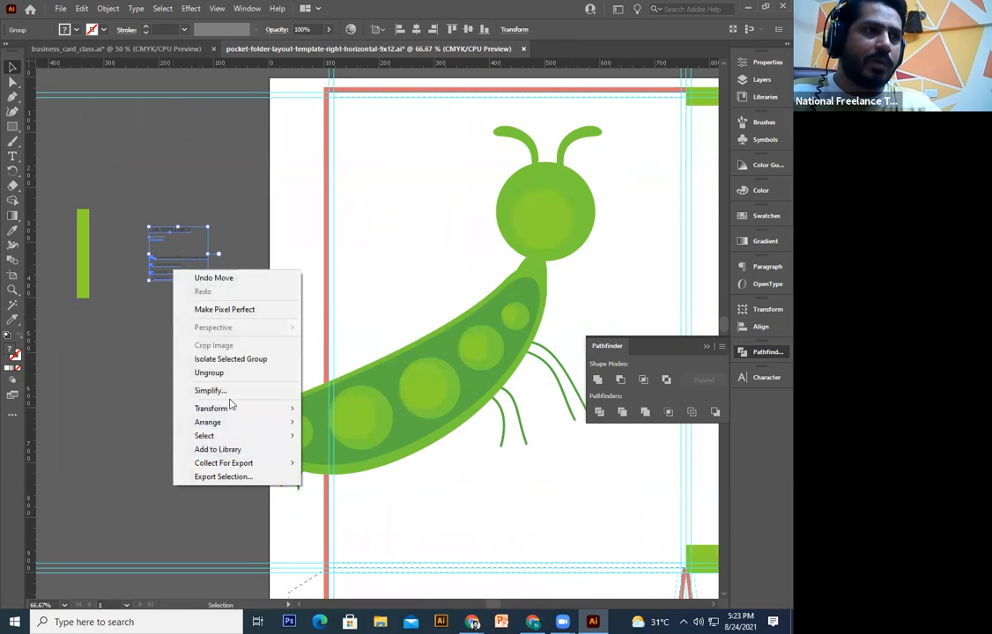
{"action": "left_click", "coordinate": [228, 373]}
{"action": "left_click", "coordinate": [209, 278]}
{"action": "left_click_drag", "start_coordinate": [222, 249], "coordinate": [121, 313]}
{"action": "left_click_drag", "start_coordinate": [162, 267], "coordinate": [114, 247]}
{"action": "left_click_drag", "start_coordinate": [134, 252], "coordinate": [422, 500]}
{"action": "left_click", "coordinate": [95, 323]}
{"action": "left_click_drag", "start_coordinate": [291, 338], "coordinate": [246, 431]}
- Draw a rectangle over the bug starting at the back cover's left bleed edge and use it as a clipping mask
{"action": "left_click", "coordinate": [11, 128]}
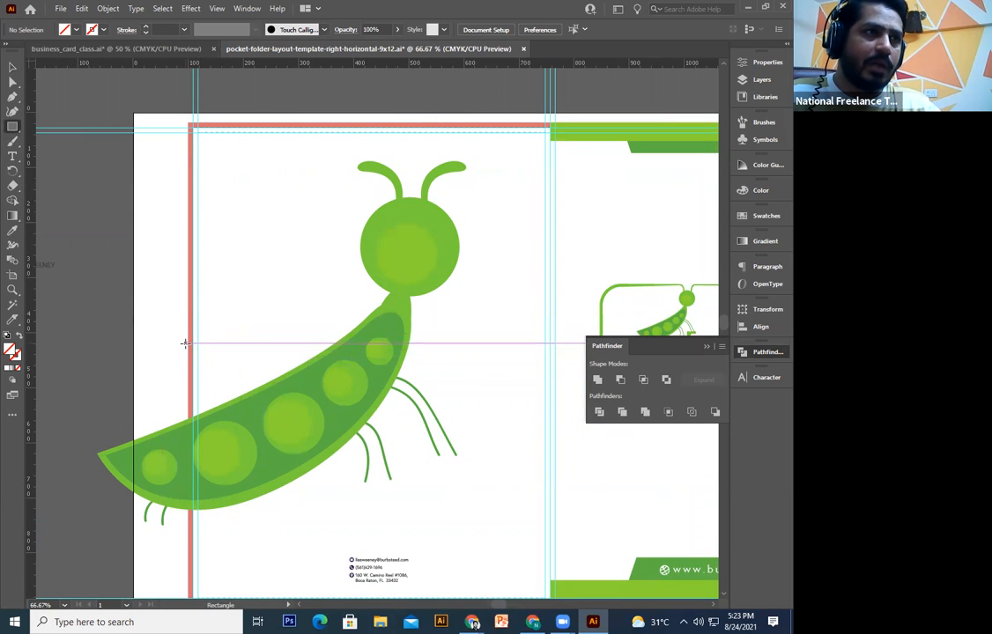
{"action": "left_click_drag", "start_coordinate": [196, 136], "coordinate": [476, 540]}
{"action": "left_click", "coordinate": [18, 68]}
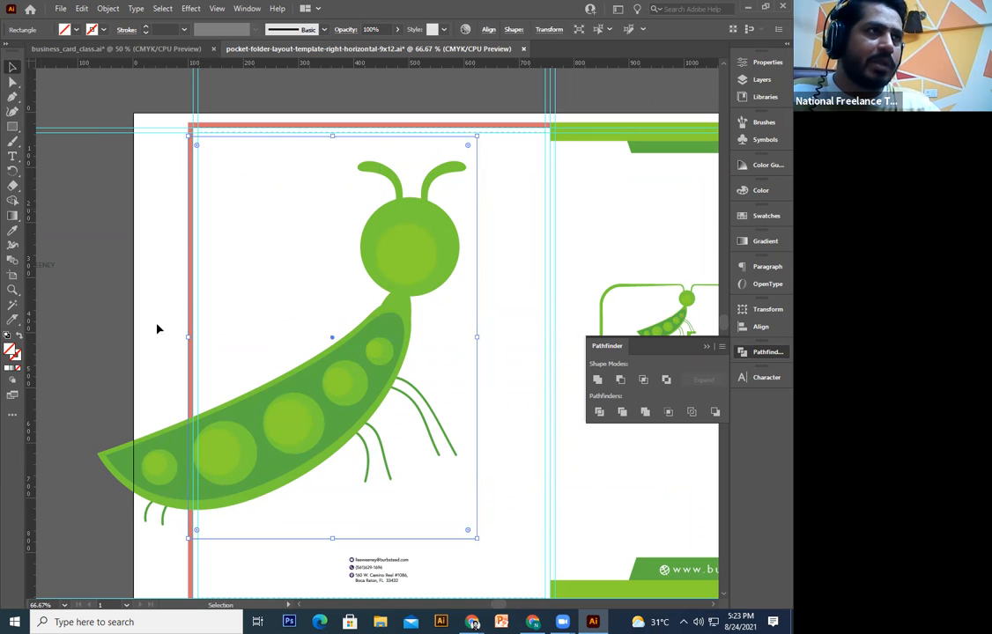
{"action": "left_click", "coordinate": [276, 439], "text": "shift"}
{"action": "right_click", "coordinate": [277, 438]}
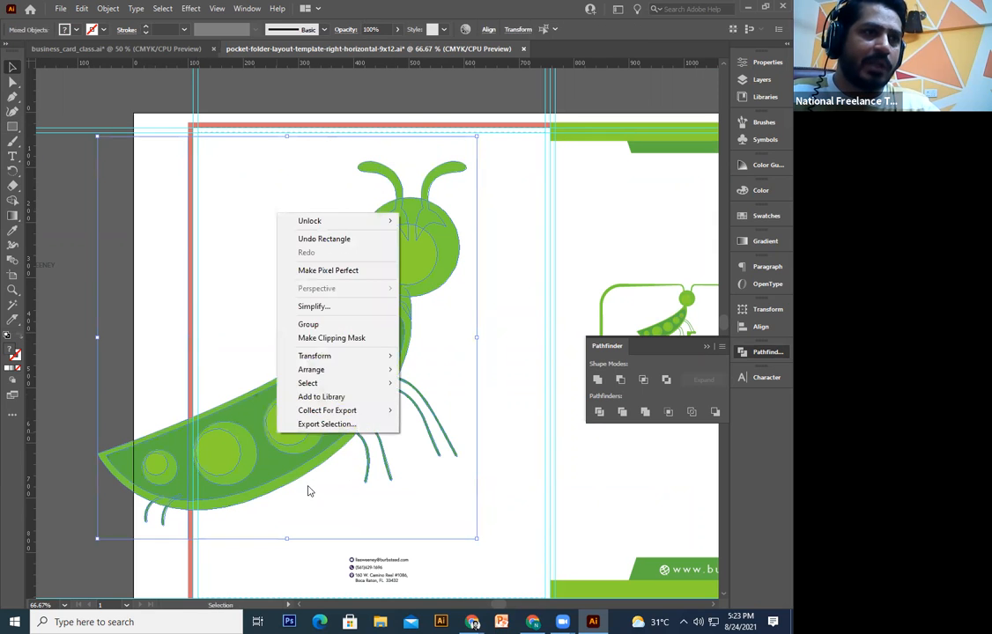
{"action": "left_click", "coordinate": [328, 338]}
{"action": "left_click", "coordinate": [121, 432]}
{"action": "left_click_drag", "start_coordinate": [139, 409], "coordinate": [141, 324]}
{"action": "left_click", "coordinate": [246, 363]}
{"action": "left_click", "coordinate": [85, 419]}
{"action": "key", "text": "ctrl+plus"}
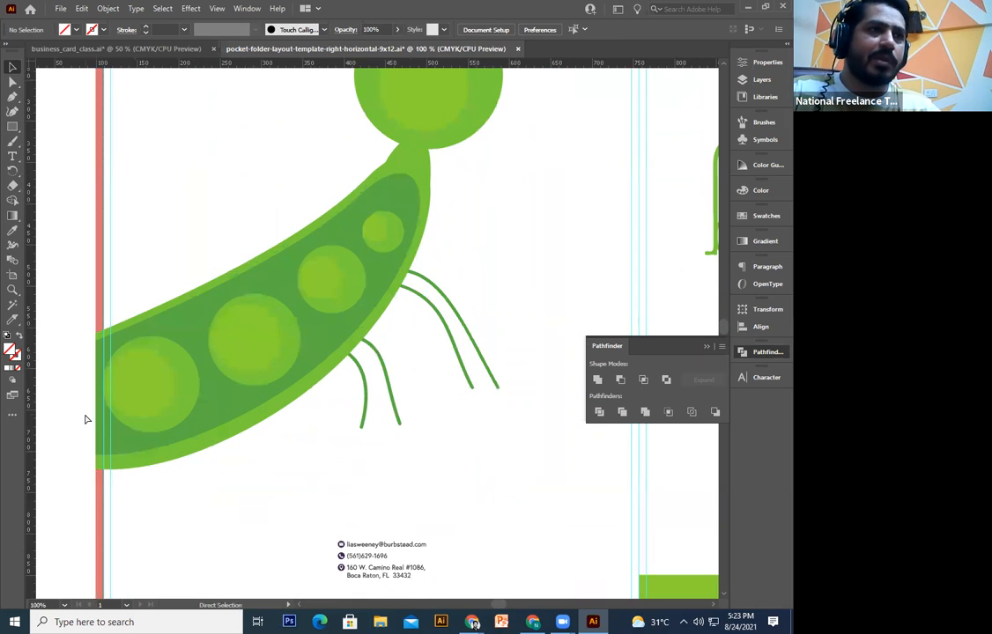
{"action": "key", "text": "ctrl+minus"}
{"action": "left_click_drag", "start_coordinate": [226, 311], "coordinate": [250, 430]}
{"action": "left_click_drag", "start_coordinate": [332, 459], "coordinate": [319, 313]}
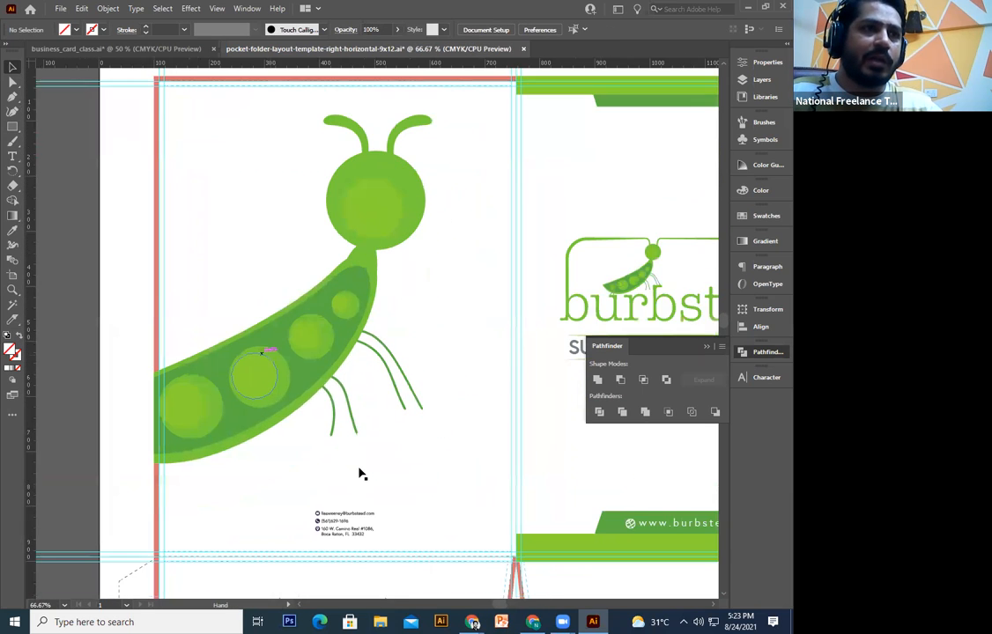
- Isolate the contact group on the back cover and set its text to 11 pt, centre-aligned
{"action": "left_click", "coordinate": [359, 468]}
{"action": "key", "text": "ctrl+plus"}
{"action": "key", "text": "ctrl+plus"}
{"action": "left_click_drag", "start_coordinate": [344, 400], "coordinate": [273, 413]}
{"action": "double_click", "coordinate": [325, 363]}
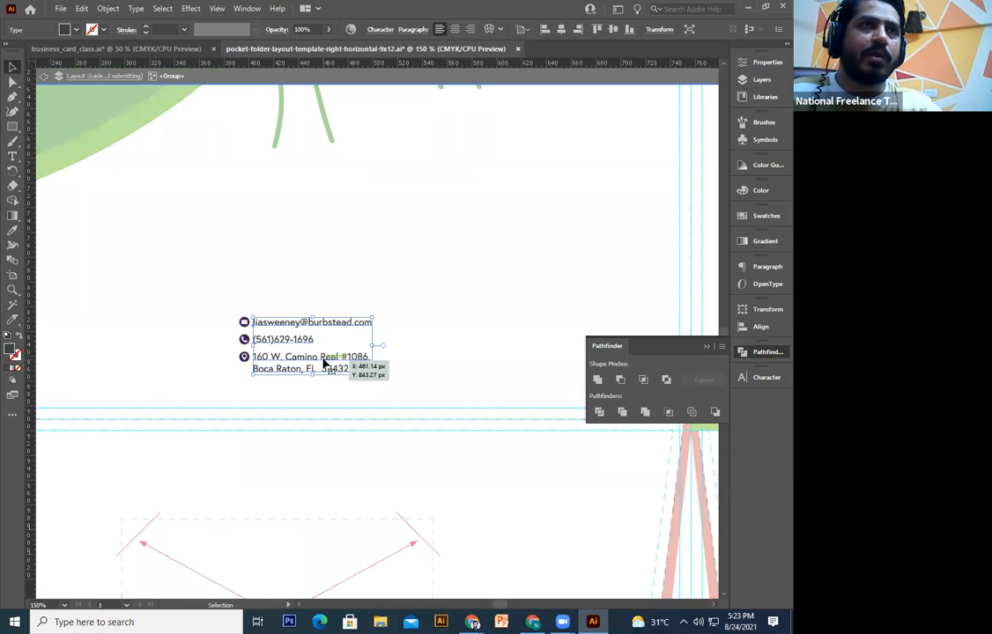
{"action": "double_click", "coordinate": [342, 363]}
{"action": "key", "text": "ctrl+a"}
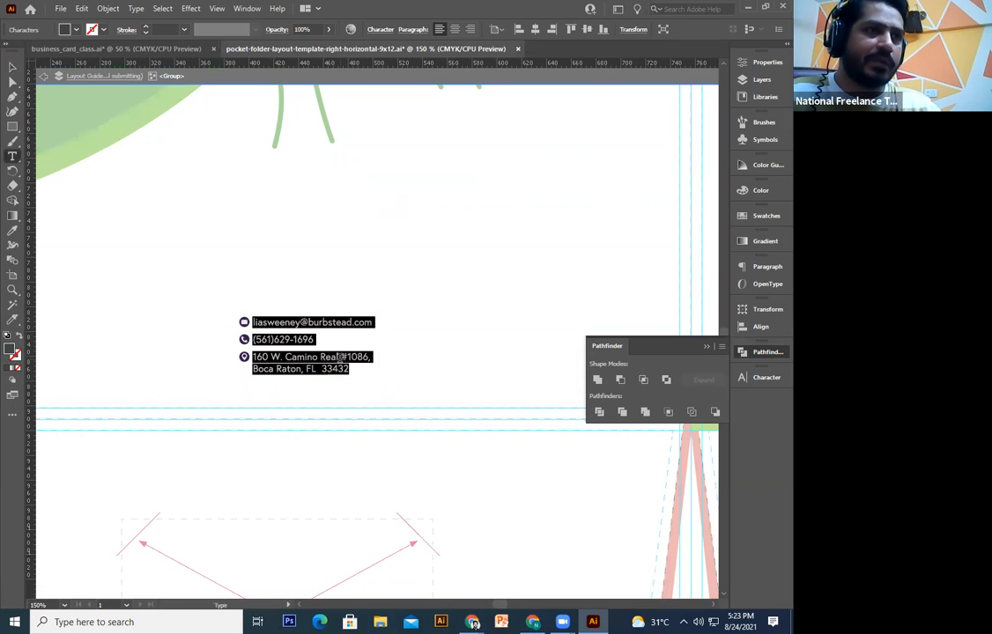
{"action": "key", "text": "ctrl+t"}
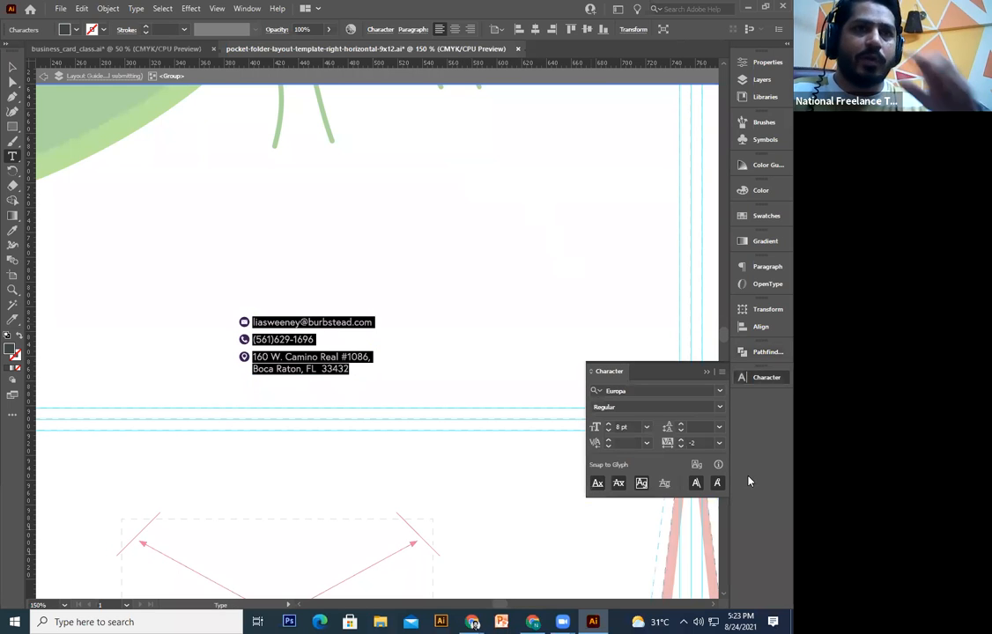
{"action": "left_click", "coordinate": [627, 426]}
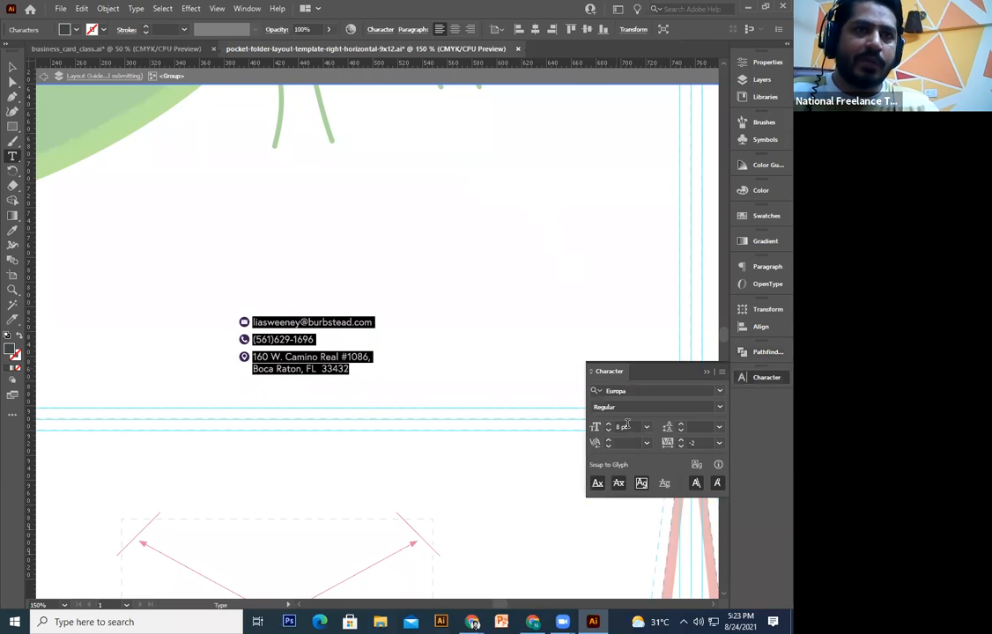
{"action": "type", "text": "11"}
{"action": "key", "text": "Return"}
{"action": "key", "text": "ctrl+shift+c"}
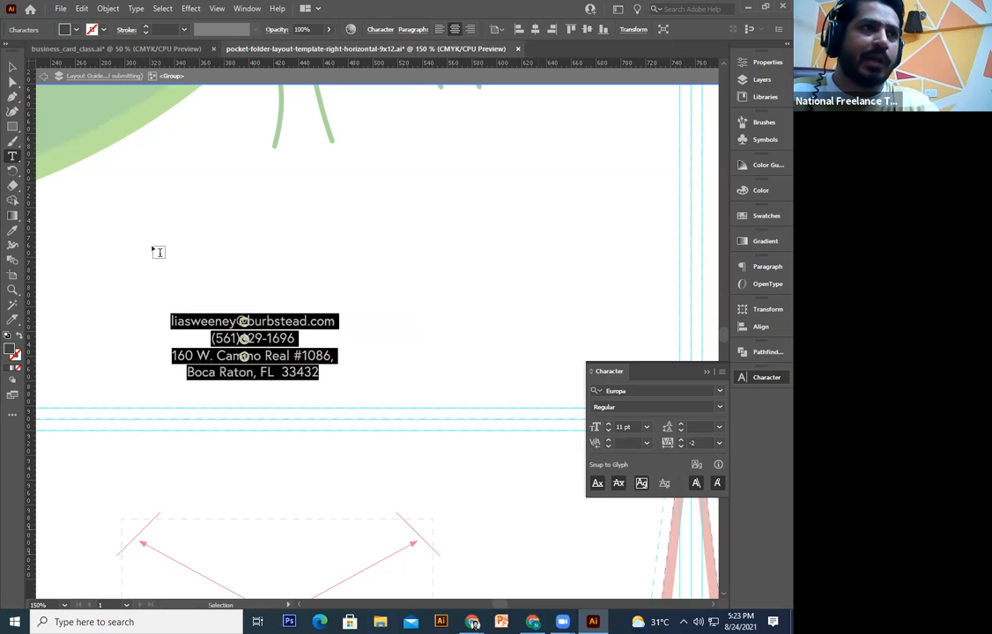
{"action": "left_click", "coordinate": [15, 70]}
- Join the address onto a single line and move the contact text block clear of the icons to their right
{"action": "double_click", "coordinate": [316, 373]}
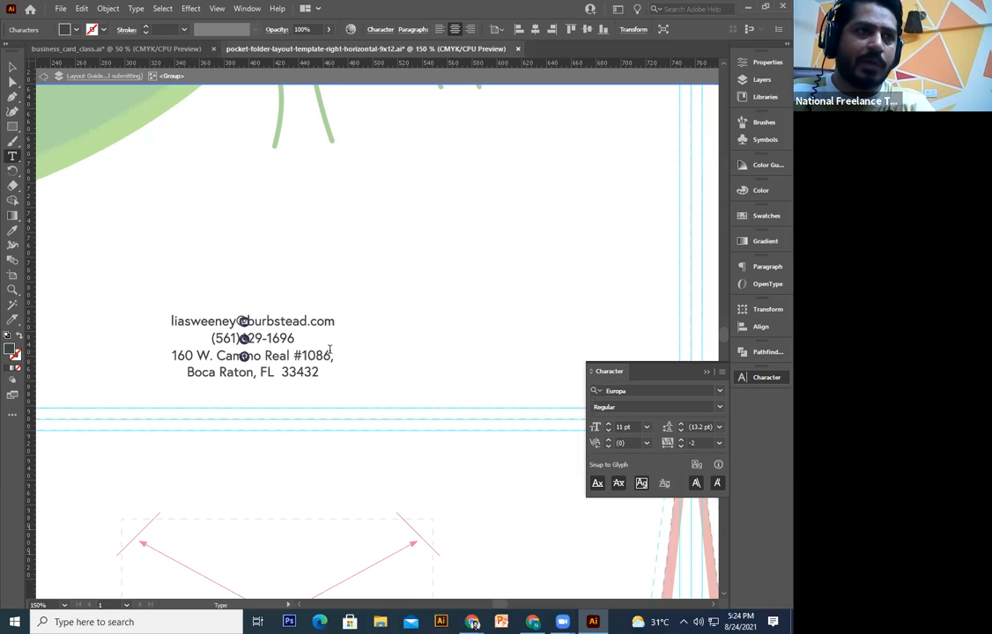
{"action": "key", "text": "Delete"}
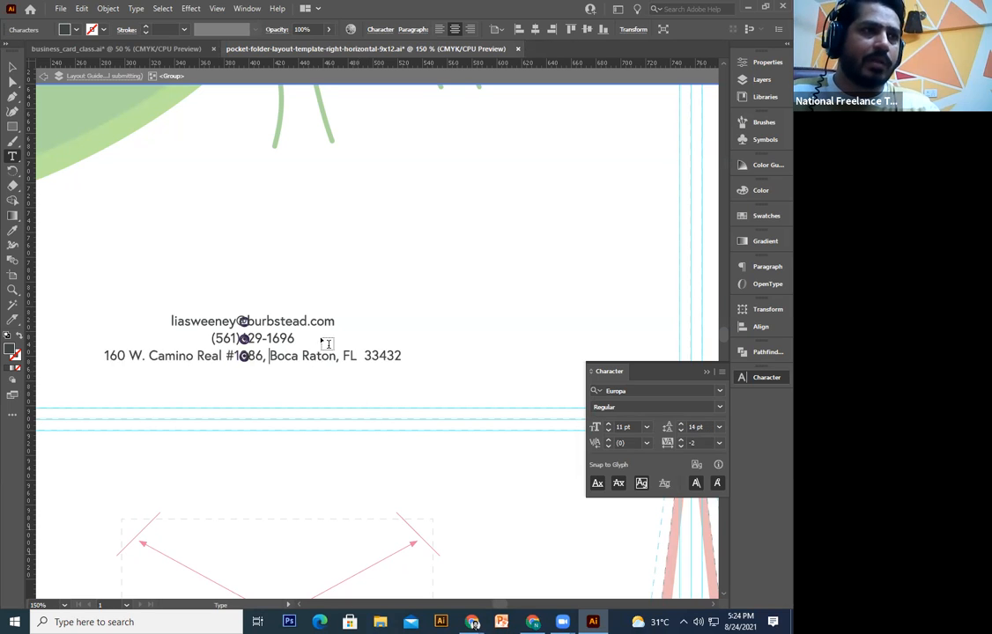
{"action": "left_click", "coordinate": [10, 70]}
{"action": "left_click_drag", "start_coordinate": [290, 337], "coordinate": [451, 314]}
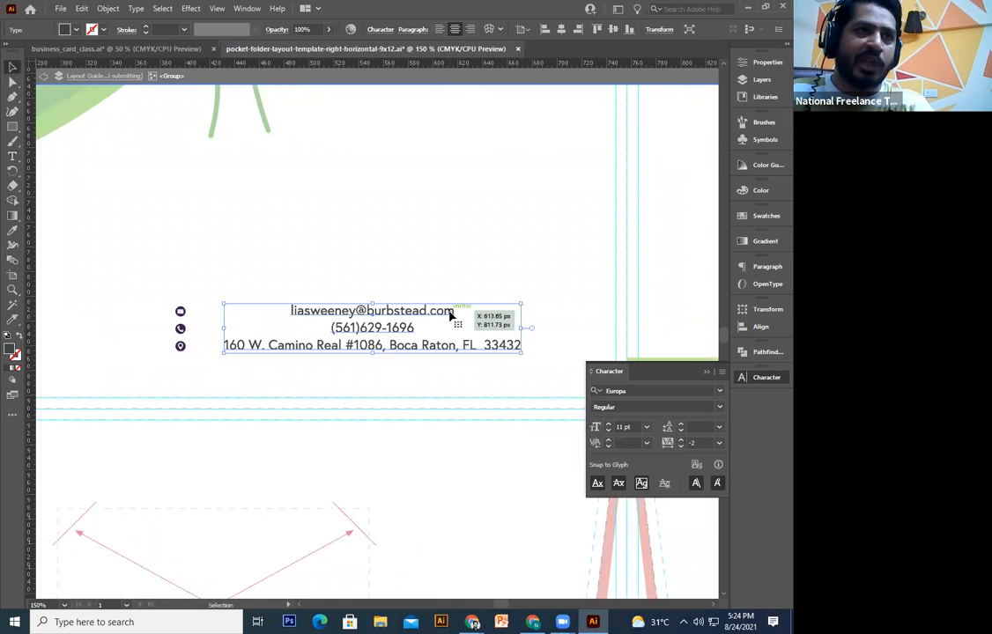
- Insert an empty line after the e-mail line and another after the phone line
{"action": "double_click", "coordinate": [453, 312]}
{"action": "key", "text": "Return"}
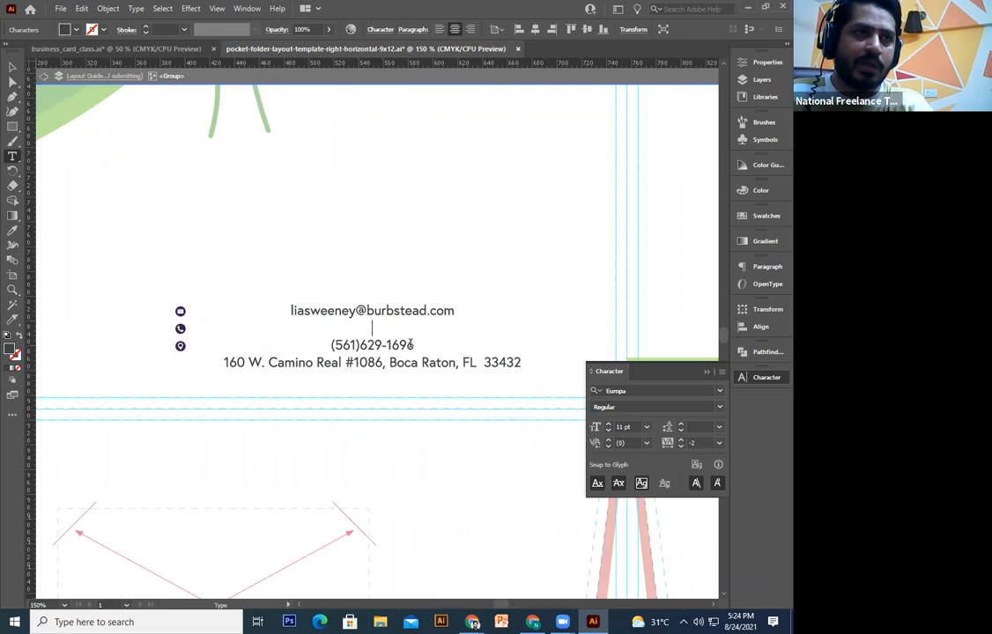
{"action": "key", "text": "Return"}
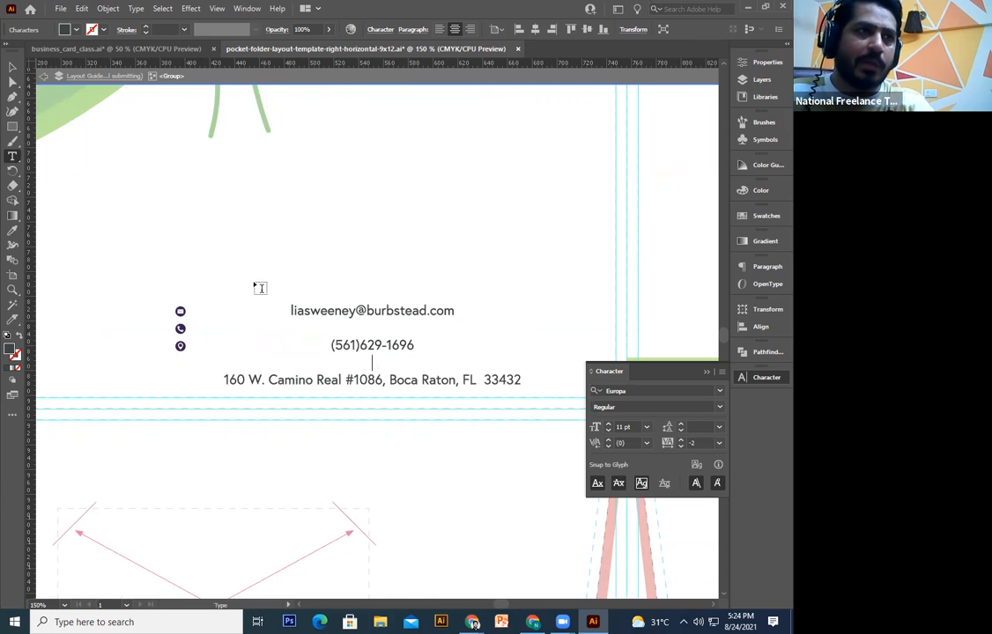
{"action": "left_click", "coordinate": [13, 68]}
- Move the envelope, phone and location icons so each sits centred above its matching contact line
{"action": "left_click", "coordinate": [182, 315]}
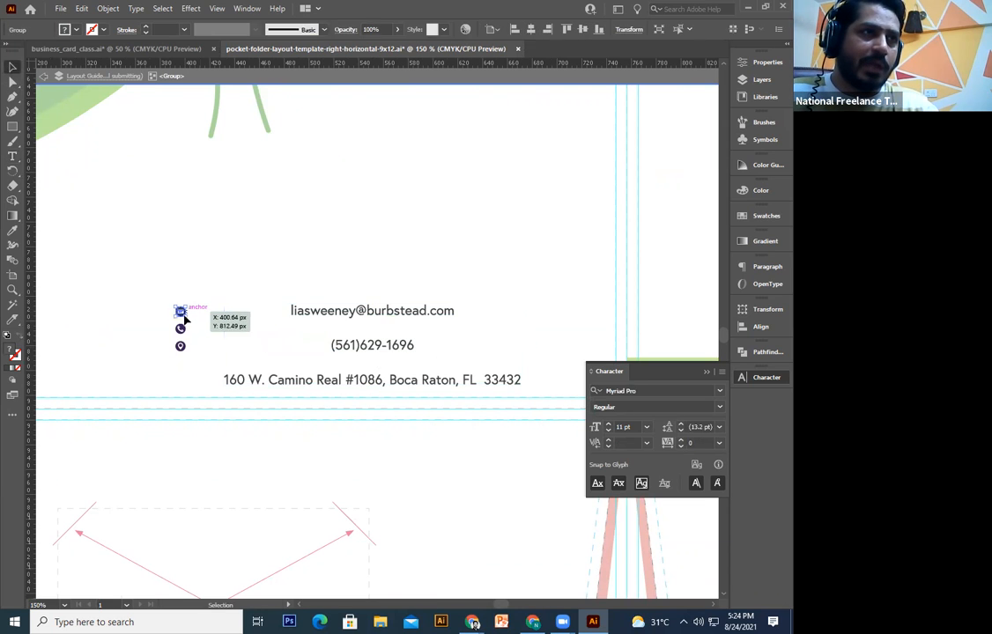
{"action": "left_click_drag", "start_coordinate": [201, 303], "coordinate": [336, 279]}
{"action": "scroll", "coordinate": [365, 315], "scroll_direction": "up", "scroll_amount": 2}
{"action": "left_click_drag", "start_coordinate": [350, 317], "coordinate": [344, 379]}
{"action": "left_click_drag", "start_coordinate": [443, 327], "coordinate": [430, 385]}
{"action": "left_click", "coordinate": [377, 370]}
{"action": "left_click", "coordinate": [327, 374]}
{"action": "key", "text": "ctrl+plus"}
{"action": "left_click_drag", "start_coordinate": [443, 349], "coordinate": [363, 410]}
- Fine-tune the envelope icon's position so its gap above the e-mail line matches the other icons
{"action": "double_click", "coordinate": [363, 420]}
{"action": "mouse_move", "coordinate": [356, 341]}
{"action": "left_mouse_down"}
{"action": "mouse_move", "coordinate": [348, 362]}
{"action": "mouse_move", "coordinate": [349, 330]}
{"action": "left_mouse_up"}
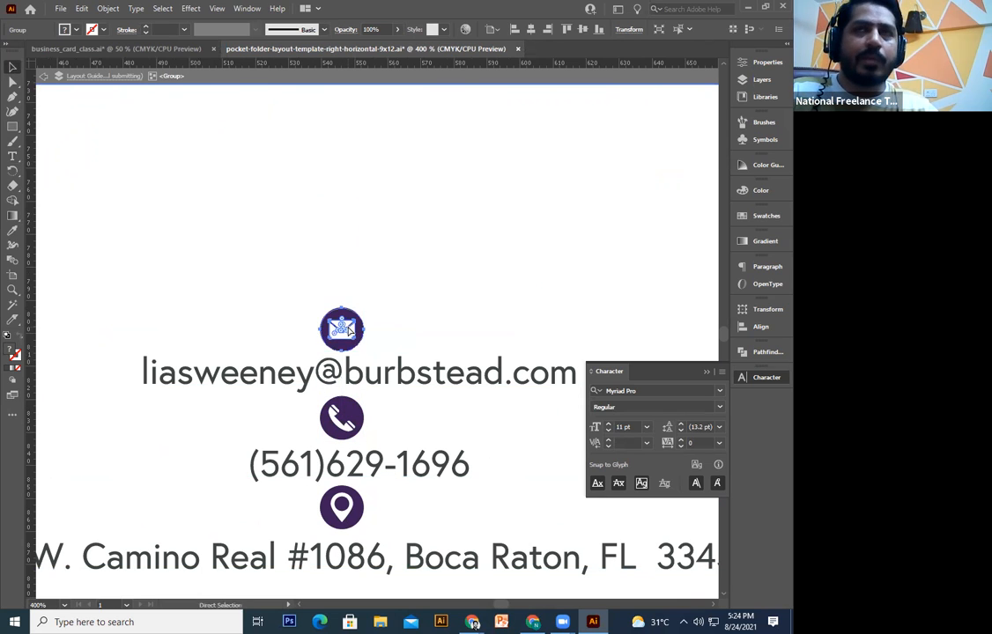
{"action": "scroll", "coordinate": [349, 332], "scroll_direction": "down", "scroll_amount": 2}
{"action": "scroll", "coordinate": [349, 330], "scroll_direction": "up", "scroll_amount": 4}
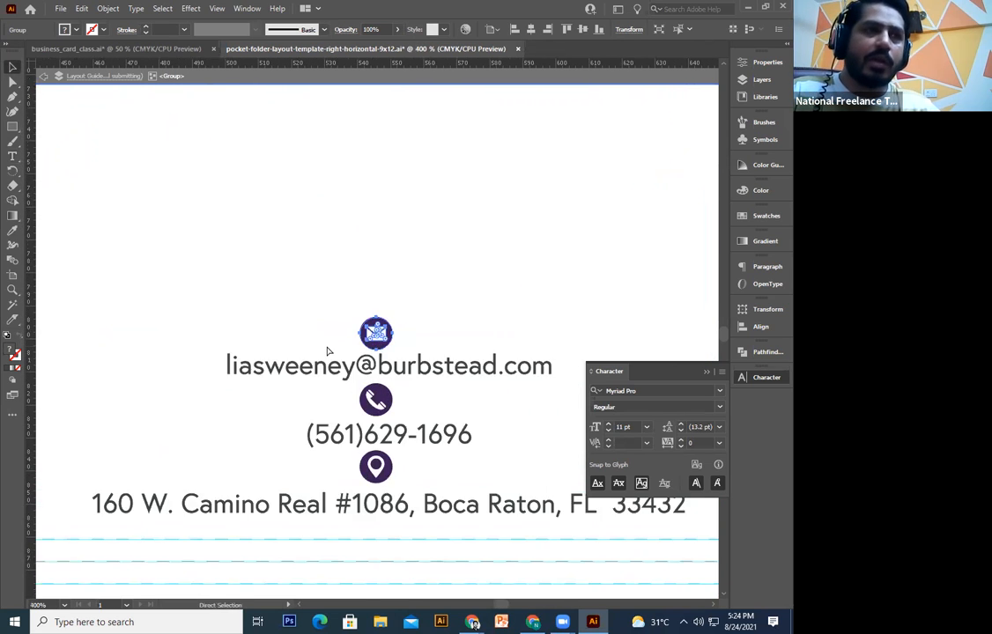
{"action": "left_click_drag", "start_coordinate": [377, 339], "coordinate": [321, 384]}
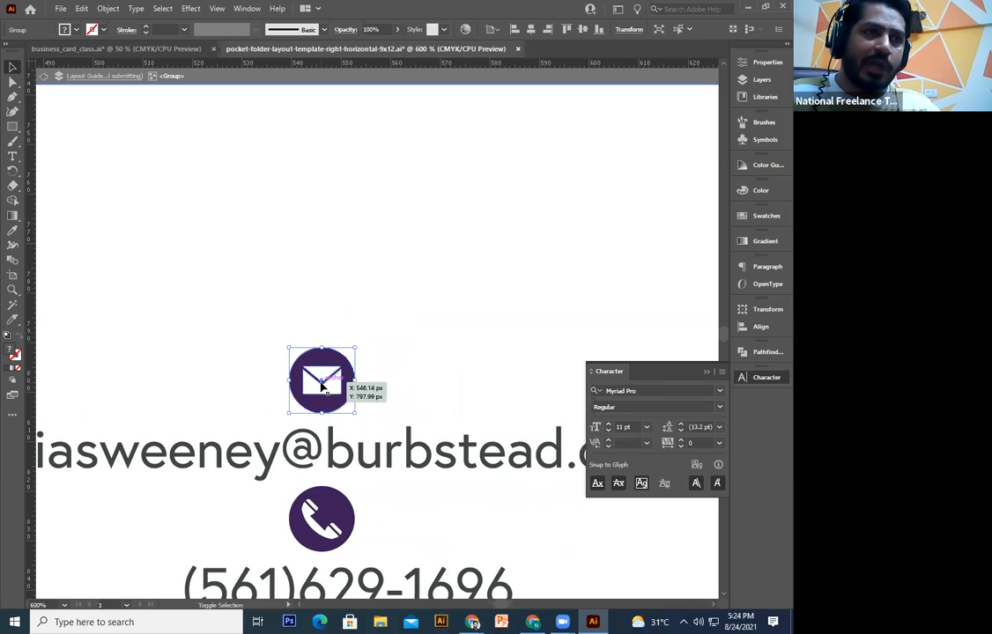
{"action": "scroll", "coordinate": [323, 386], "scroll_direction": "down", "scroll_amount": 2}
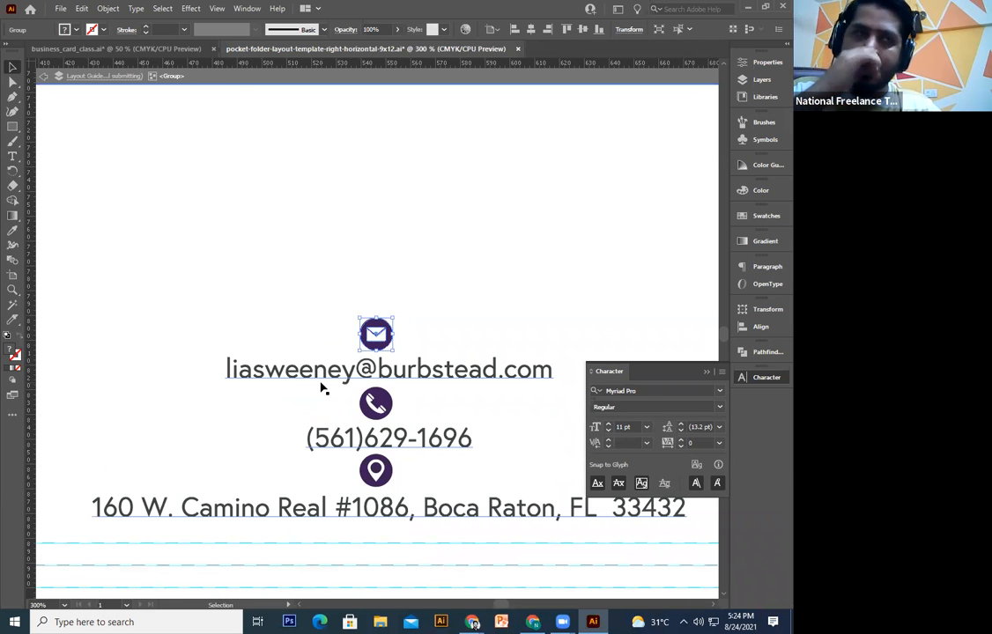
{"action": "scroll", "coordinate": [322, 388], "scroll_direction": "down", "scroll_amount": 1}
{"action": "left_click_drag", "start_coordinate": [321, 388], "coordinate": [318, 392]}
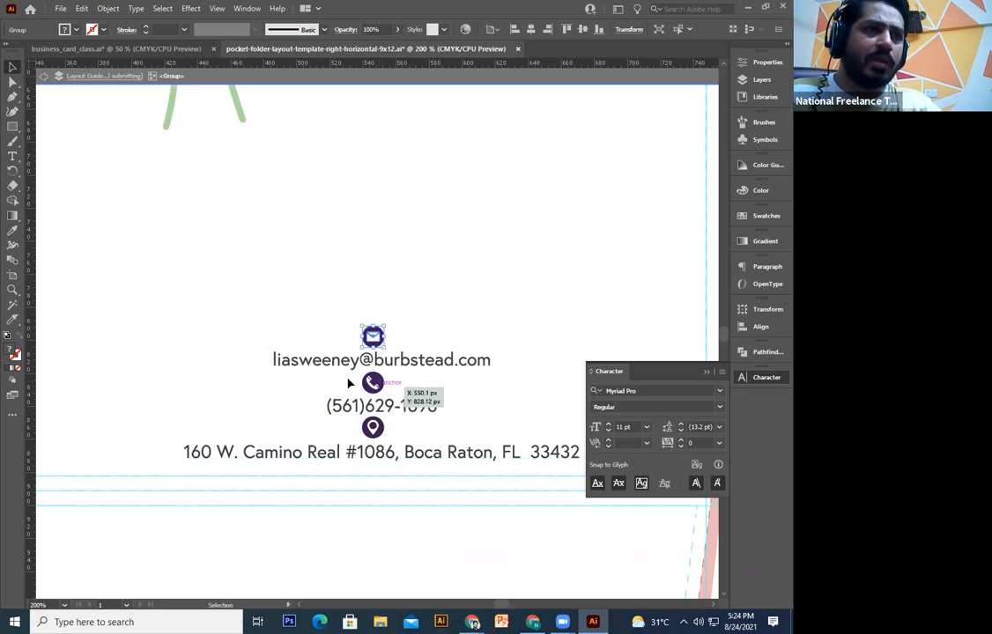
- Select all three icons together with the contact text and align them by their horizontal centres
{"action": "left_click", "coordinate": [377, 384], "text": "shift"}
{"action": "left_click", "coordinate": [381, 430], "text": "shift"}
{"action": "left_click", "coordinate": [416, 456], "text": "shift"}
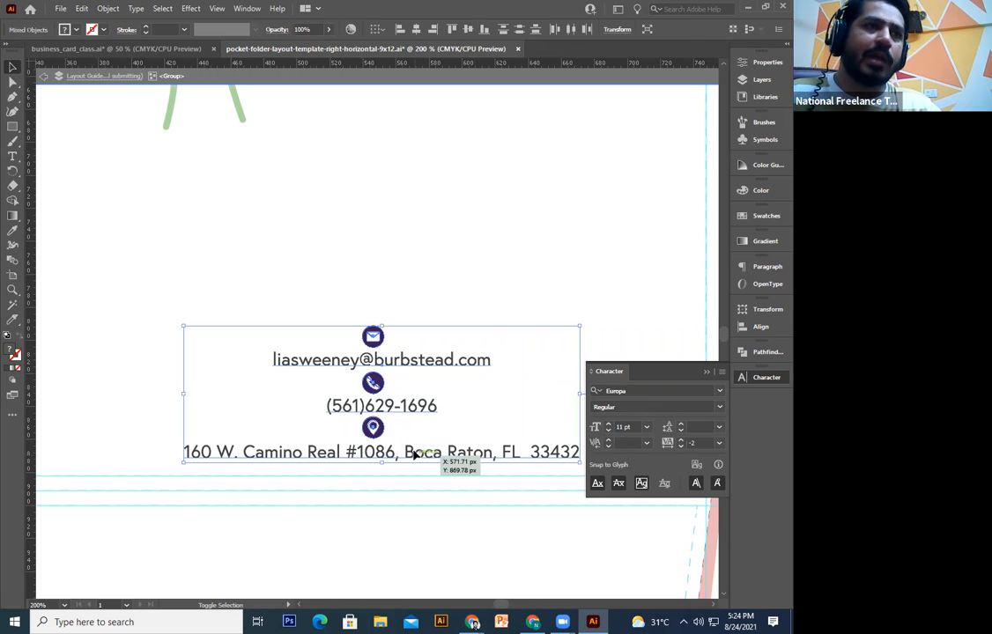
{"action": "left_click", "coordinate": [417, 30]}
- Scale up the icons and contact text to a text size of about 11.9 pt, leave isolation mode and select the contact group
{"action": "key", "text": "ctrl+minus"}
{"action": "key", "text": "ctrl+minus"}
{"action": "left_click_drag", "start_coordinate": [407, 331], "coordinate": [401, 375]}
{"action": "key", "text": "ctrl+minus"}
{"action": "key", "text": "ctrl+minus"}
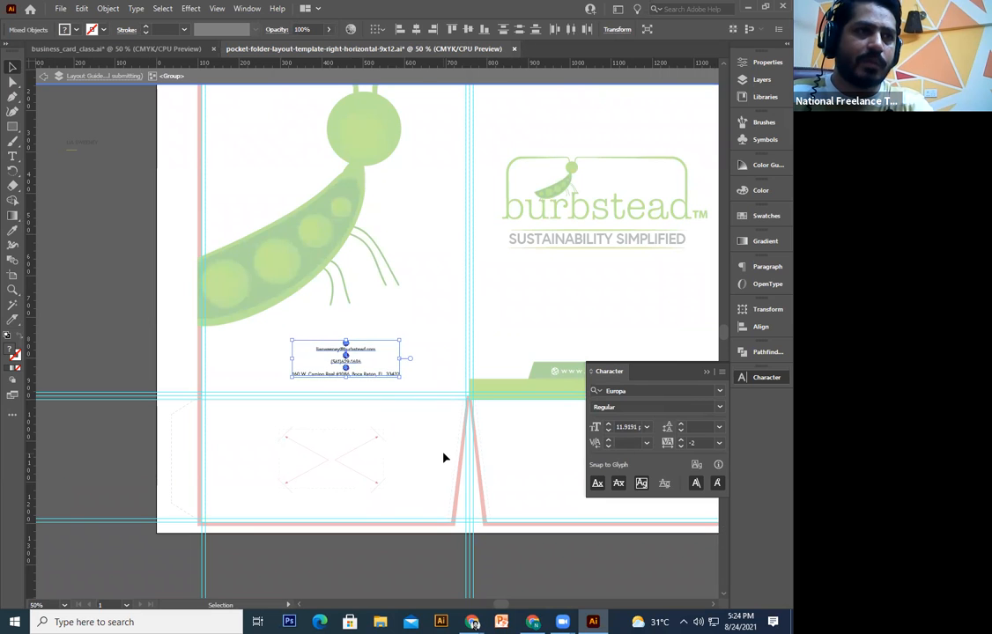
{"action": "double_click", "coordinate": [532, 555]}
{"action": "left_click", "coordinate": [358, 373]}
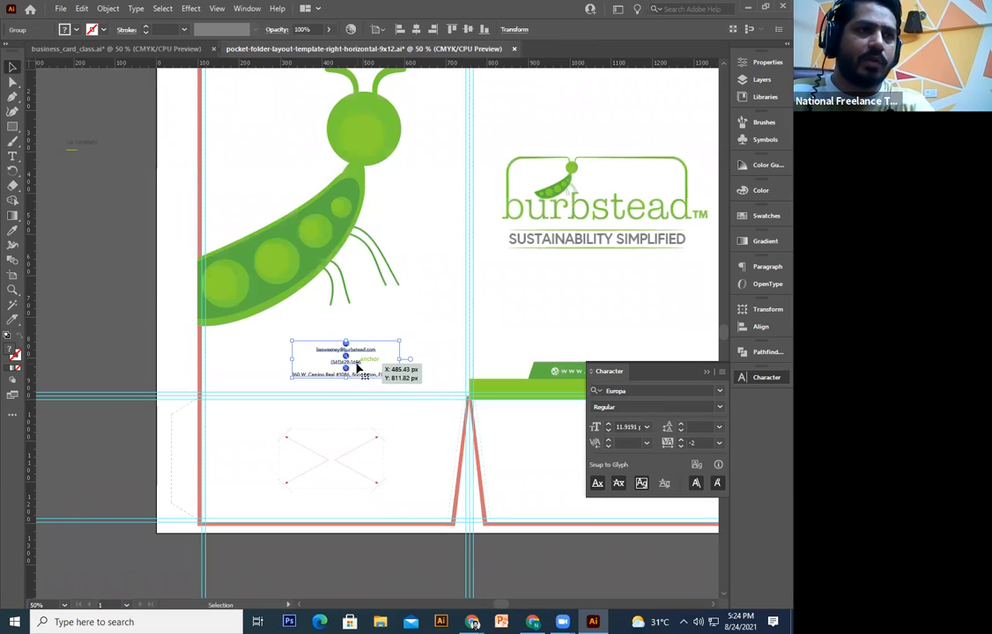
- Nudge the contact group up slightly on the back cover, away from the lower edge
{"action": "key", "text": "Up"}
{"action": "key", "text": "Up"}
{"action": "key", "text": "Up"}
{"action": "key", "text": "Up"}
{"action": "key", "text": "Up"}
{"action": "key", "text": "Up"}
{"action": "key", "text": "Up"}
{"action": "key", "text": "Up"}
{"action": "key", "text": "Up"}
{"action": "key", "text": "Up"}
{"action": "key", "text": "Up"}
{"action": "key", "text": "Up"}
{"action": "key", "text": "Up"}
{"action": "key", "text": "Up"}
{"action": "key", "text": "Up"}
{"action": "key", "text": "Up"}
{"action": "key", "text": "Up"}
{"action": "key", "text": "Up"}
{"action": "key", "text": "Up"}
{"action": "key", "text": "Up"}
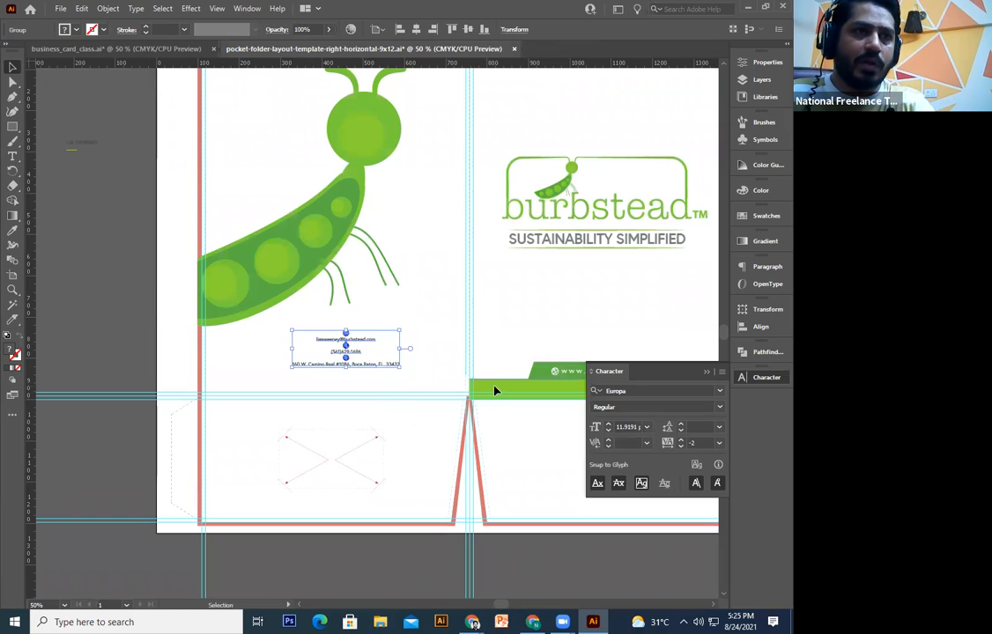
- Extend the front cover's green footer bar across the back cover to its outer bleed edge
{"action": "left_click", "coordinate": [494, 386]}
{"action": "left_click_drag", "start_coordinate": [465, 389], "coordinate": [198, 399]}
{"action": "key", "text": "ctrl+z"}
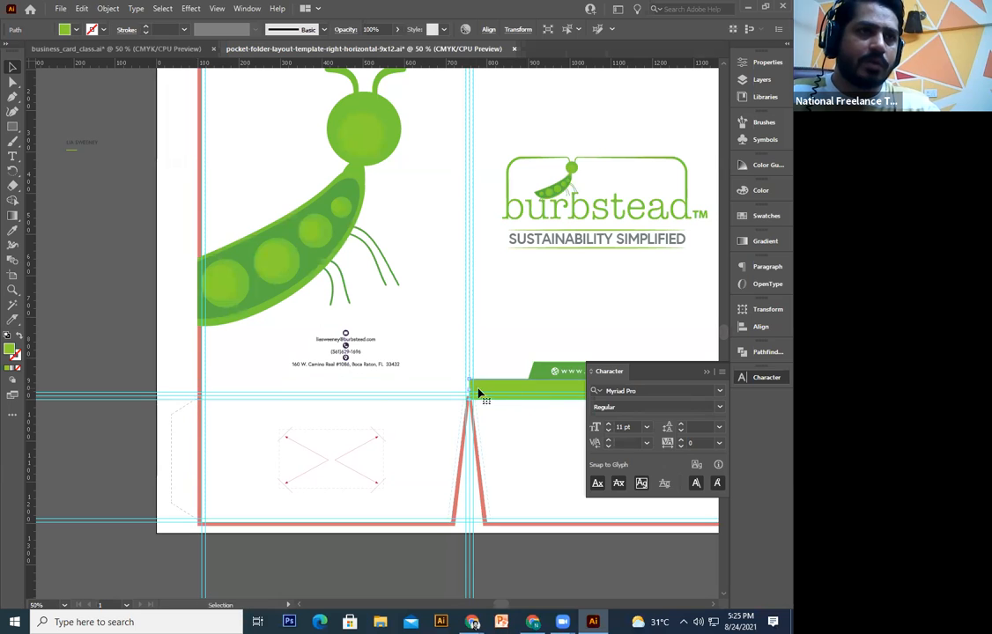
{"action": "left_click_drag", "start_coordinate": [329, 395], "coordinate": [236, 398]}
{"action": "key", "text": "ctrl+plus"}
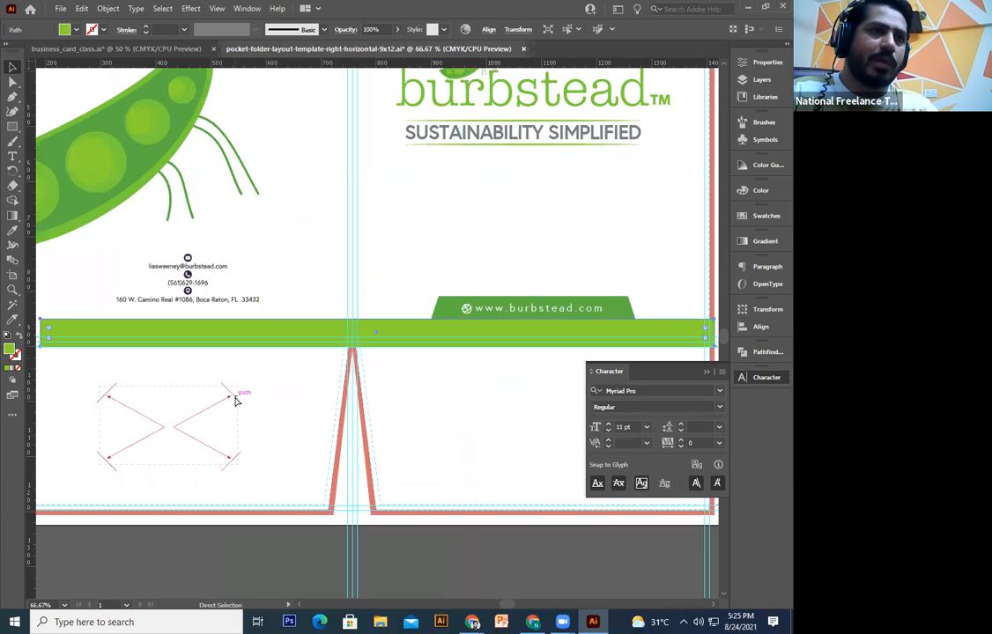
{"action": "key", "text": "ctrl+plus"}
{"action": "key", "text": "ctrl+plus"}
{"action": "left_click_drag", "start_coordinate": [238, 402], "coordinate": [539, 429]}
{"action": "left_click_drag", "start_coordinate": [307, 414], "coordinate": [494, 417]}
{"action": "scroll", "coordinate": [406, 347], "scroll_direction": "left", "scroll_amount": 5}
{"action": "left_click_drag", "start_coordinate": [452, 379], "coordinate": [341, 378]}
{"action": "left_click", "coordinate": [271, 355]}
{"action": "key", "text": "ctrl+minus"}
{"action": "key", "text": "ctrl+minus"}
{"action": "key", "text": "ctrl+minus"}
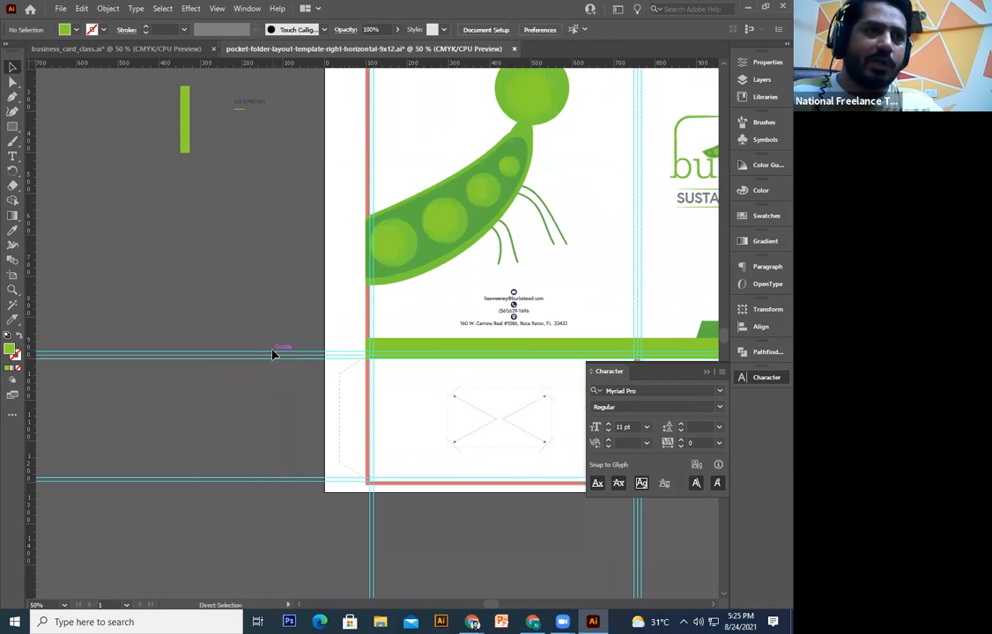
- Delete the leftover green bar and name text lying outside the artboard
{"action": "scroll", "coordinate": [375, 420], "scroll_direction": "right", "scroll_amount": 3}
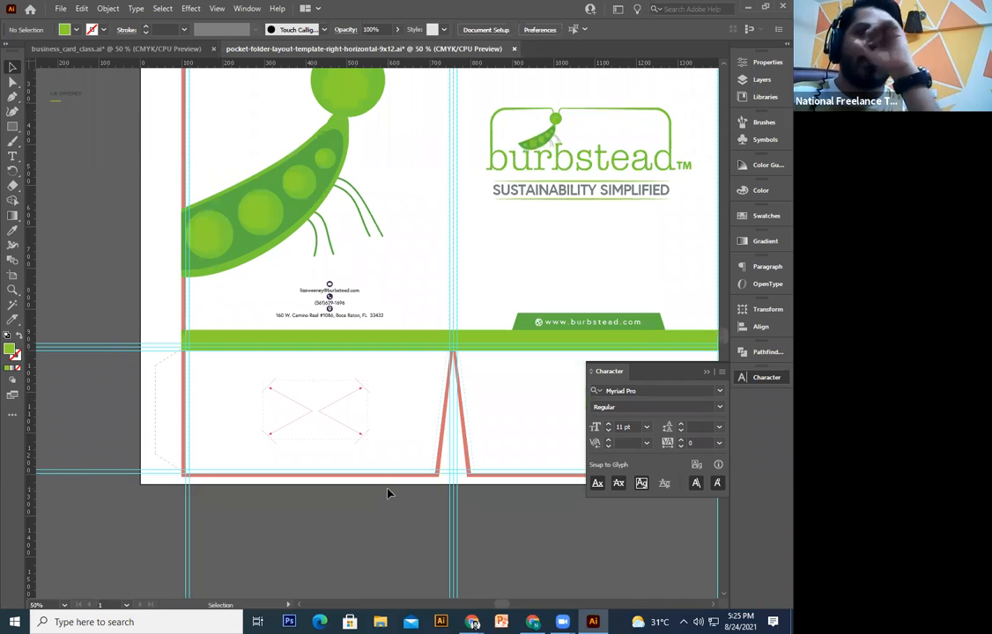
{"action": "scroll", "coordinate": [379, 354], "scroll_direction": "up", "scroll_amount": 1}
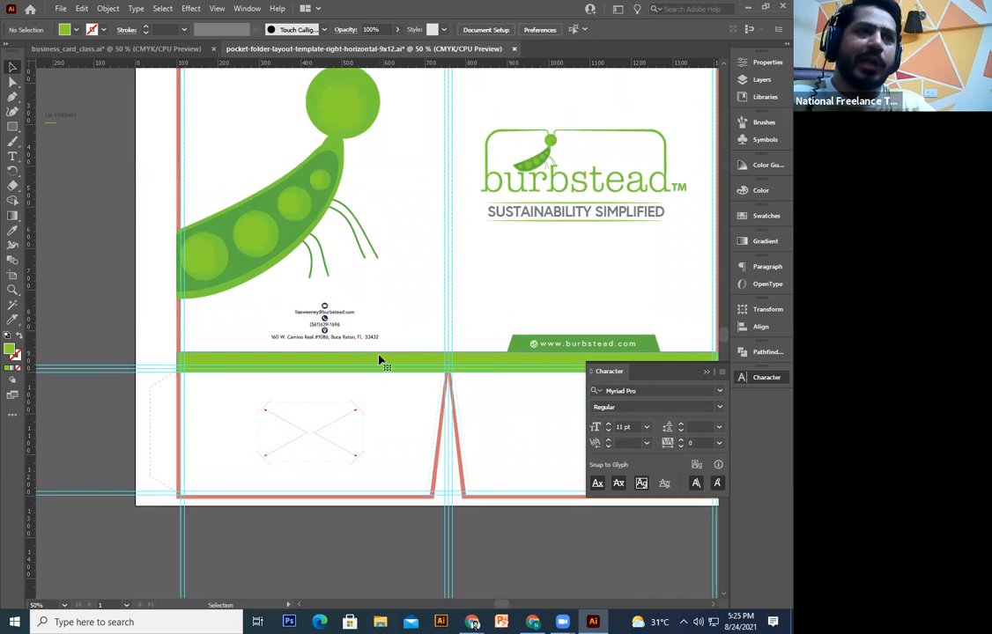
{"action": "left_click", "coordinate": [381, 360]}
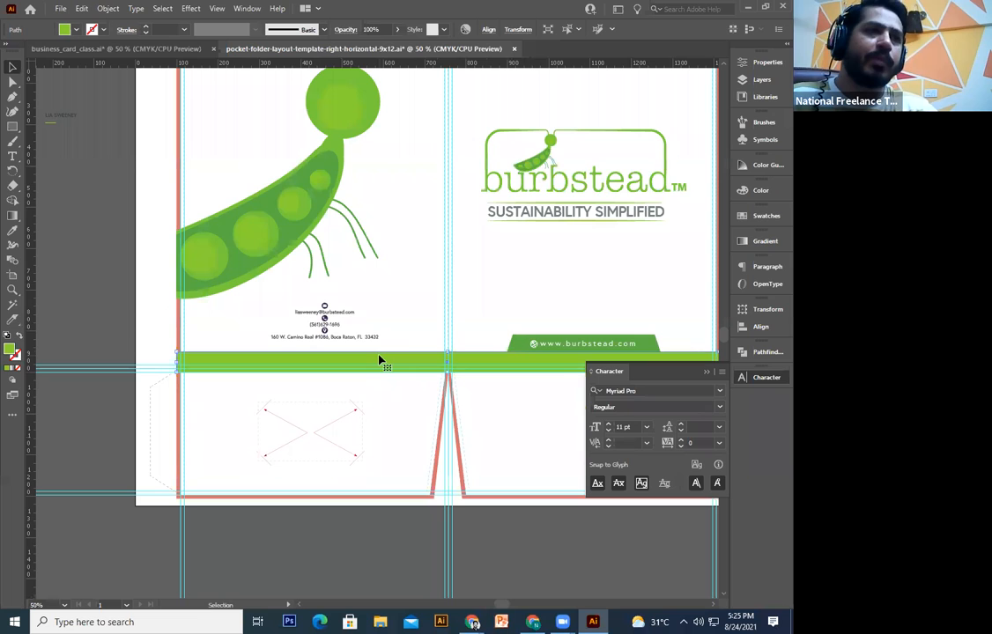
{"action": "scroll", "coordinate": [379, 387], "scroll_direction": "up", "scroll_amount": 10}
{"action": "scroll", "coordinate": [330, 388], "scroll_direction": "right", "scroll_amount": 3}
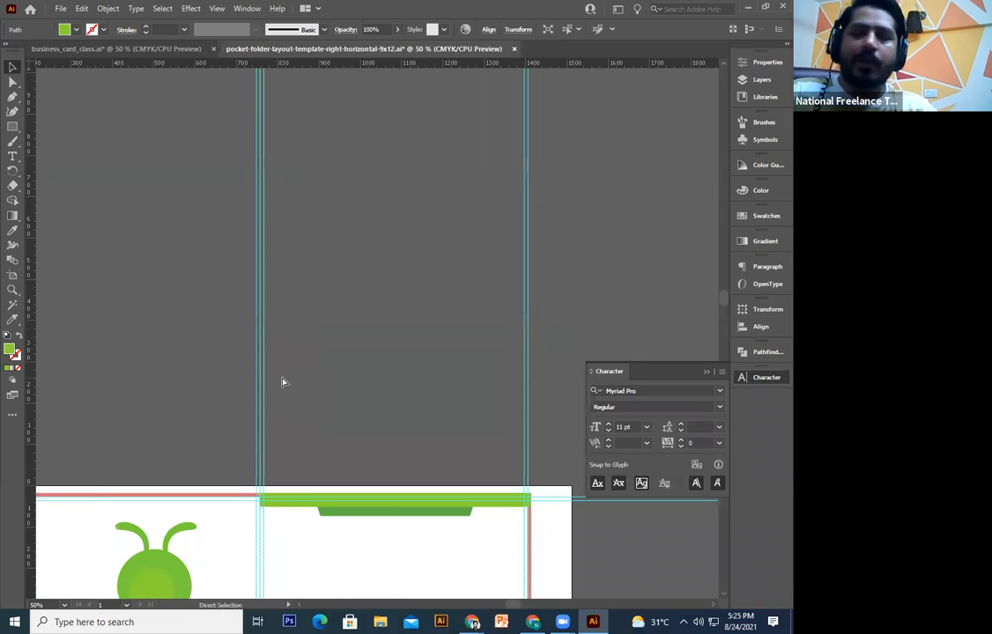
{"action": "key", "text": "ctrl+minus"}
{"action": "key", "text": "ctrl+minus"}
{"action": "scroll", "coordinate": [284, 377], "scroll_direction": "left", "scroll_amount": 1}
{"action": "scroll", "coordinate": [284, 377], "scroll_direction": "up", "scroll_amount": 1}
{"action": "key", "text": "ctrl+plus"}
{"action": "left_click_drag", "start_coordinate": [317, 320], "coordinate": [369, 339]}
{"action": "left_click_drag", "start_coordinate": [201, 159], "coordinate": [126, 259]}
{"action": "key", "text": "Delete"}
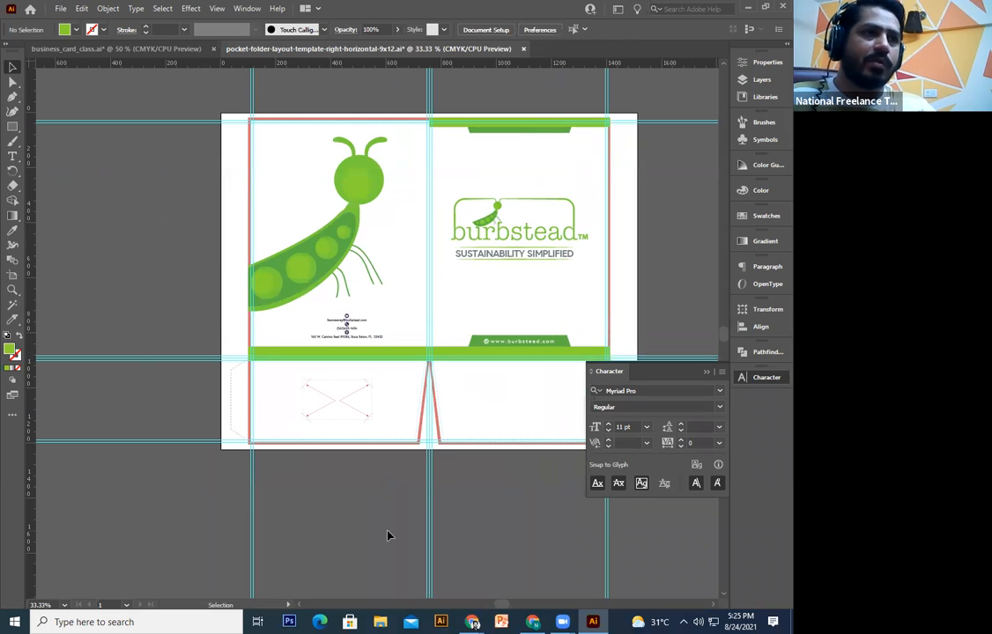
- Examine the template's pocket, notch and glue-flap outlines below the covers
{"action": "left_click_drag", "start_coordinate": [379, 518], "coordinate": [408, 473]}
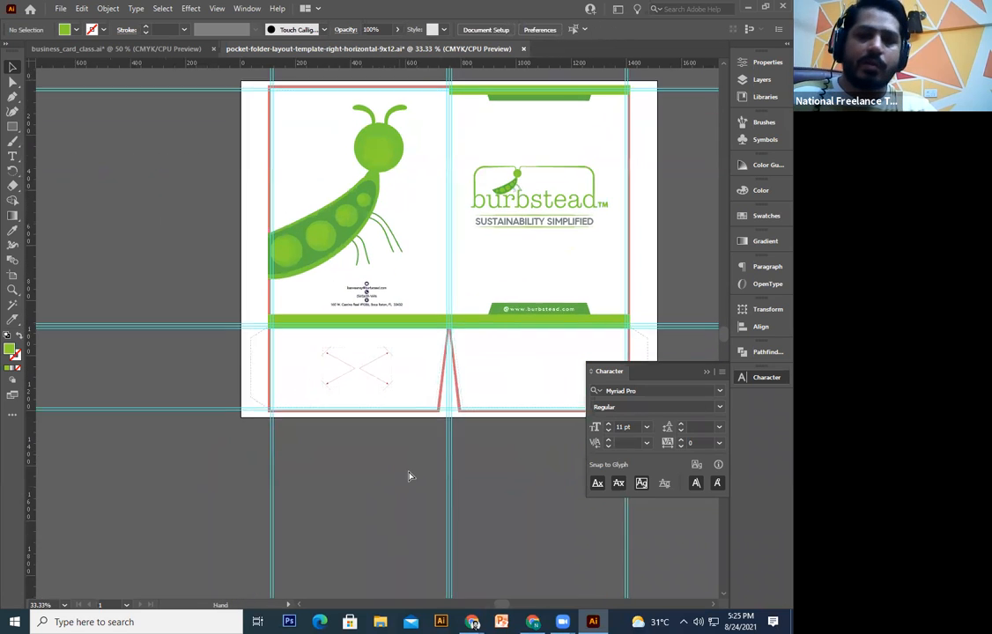
{"action": "key", "text": "ctrl+plus"}
{"action": "key", "text": "ctrl+plus"}
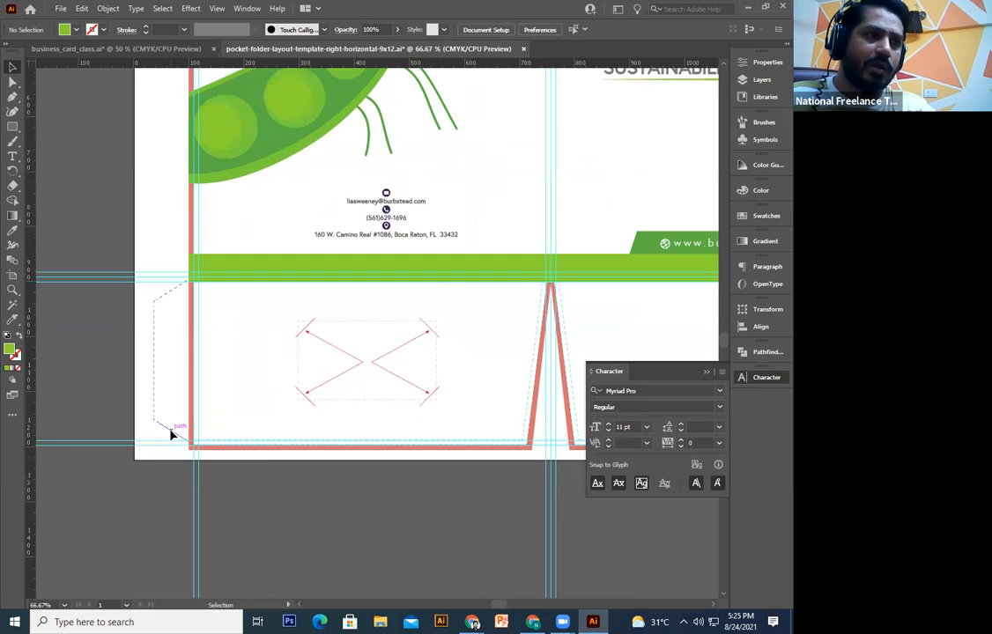
{"action": "left_click", "coordinate": [172, 433]}
{"action": "left_click", "coordinate": [277, 467]}
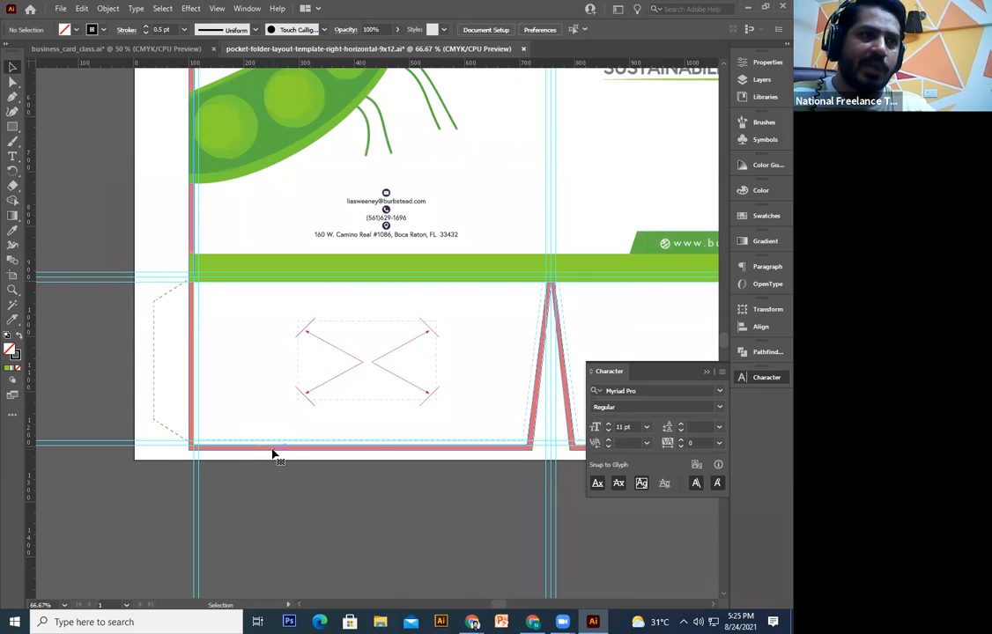
{"action": "scroll", "coordinate": [225, 505], "scroll_direction": "right", "scroll_amount": 3}
{"action": "left_click", "coordinate": [452, 336]}
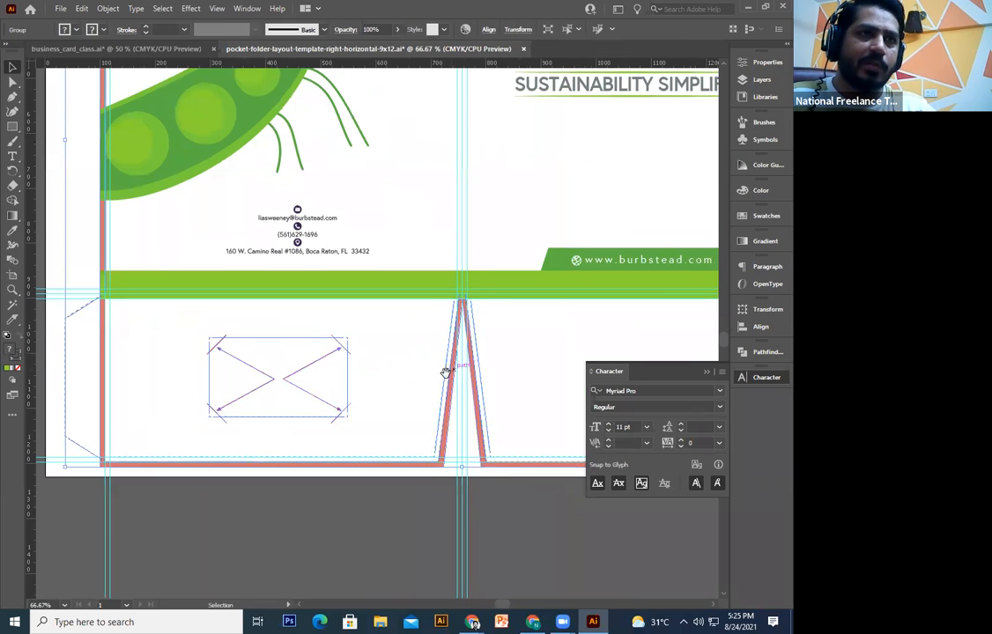
{"action": "scroll", "coordinate": [432, 406], "scroll_direction": "right", "scroll_amount": 4}
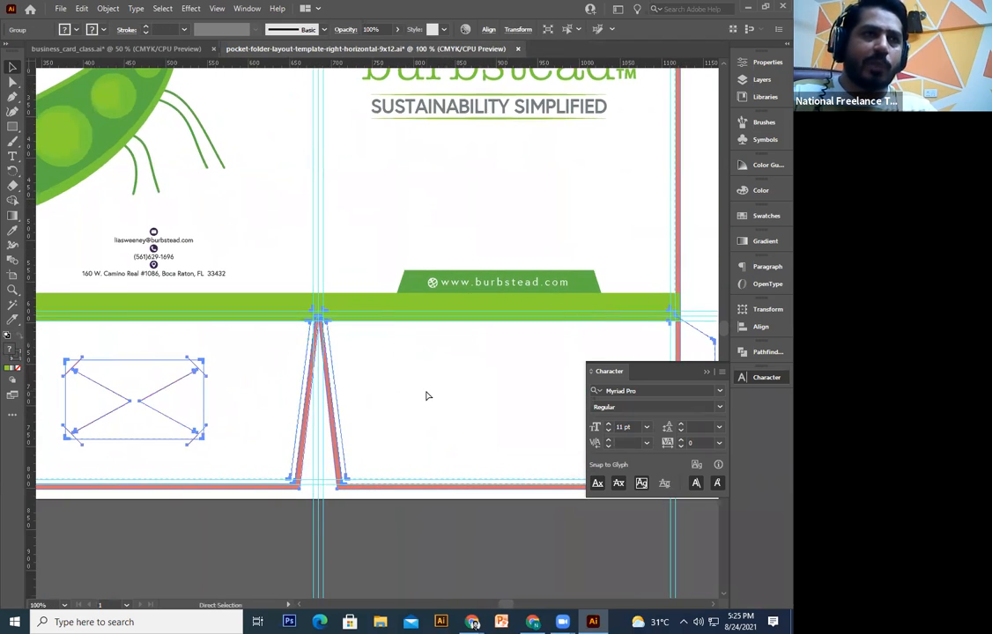
{"action": "key", "text": "ctrl+plus"}
{"action": "key", "text": "ctrl+plus"}
{"action": "key", "text": "ctrl+minus"}
{"action": "key", "text": "ctrl+minus"}
{"action": "key", "text": "ctrl+minus"}
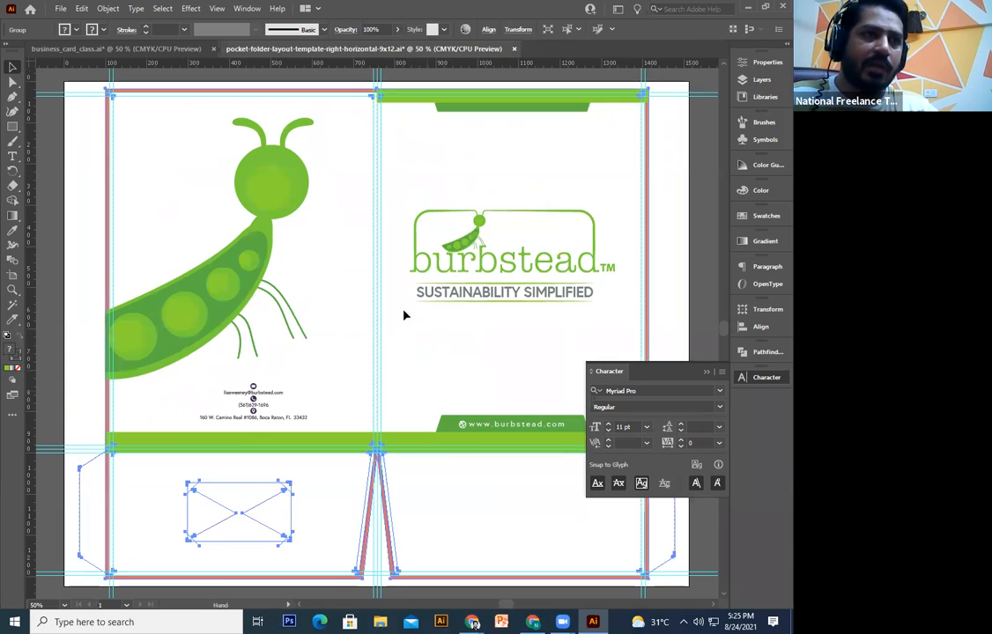
{"action": "scroll", "coordinate": [406, 312], "scroll_direction": "down", "scroll_amount": 5}
{"action": "left_click", "coordinate": [410, 463]}
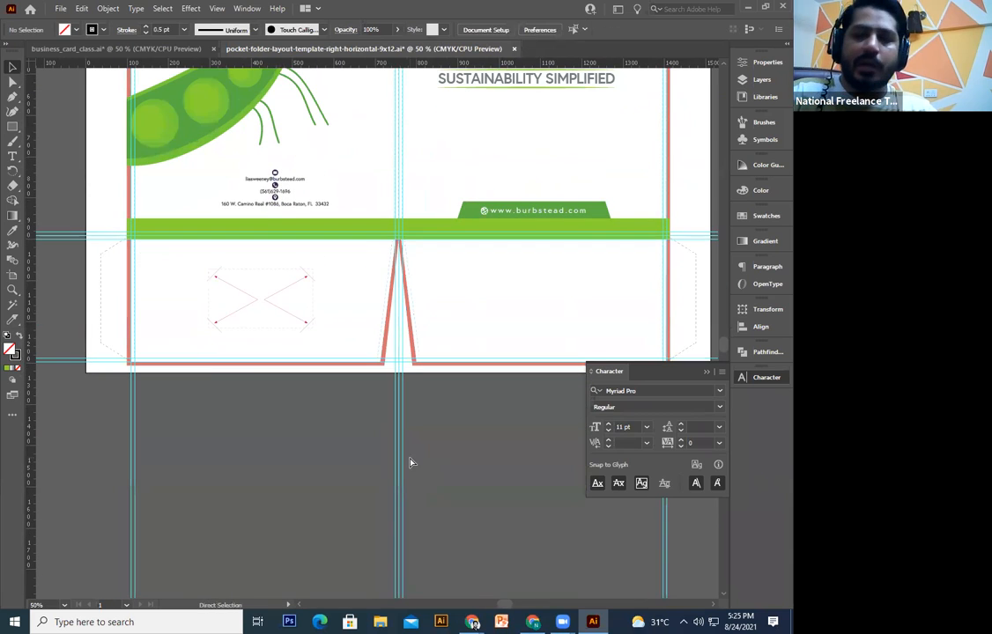
{"action": "left_click", "coordinate": [414, 347]}
{"action": "key", "text": "a"}
{"action": "left_click", "coordinate": [436, 421]}
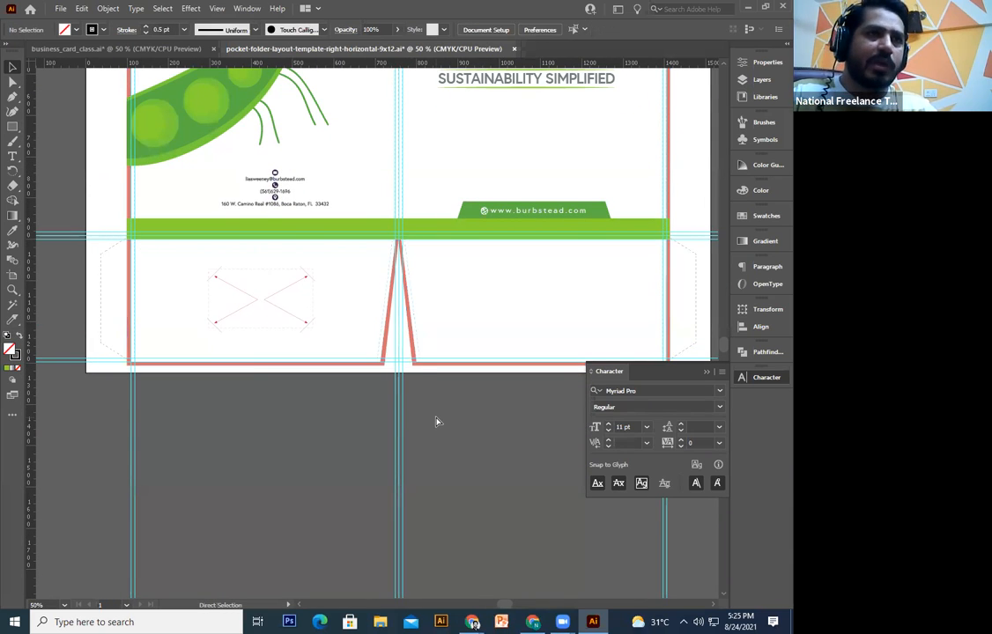
- Start a Pen path at the footer bar's outer corner and trace the left glue flap's dashed outline down to the pocket's bottom corner
{"action": "key", "text": "ctrl+plus"}
{"action": "key", "text": "ctrl+plus"}
{"action": "key", "text": "ctrl+plus"}
{"action": "left_click_drag", "start_coordinate": [238, 230], "coordinate": [469, 350]}
{"action": "left_click_drag", "start_coordinate": [55, 185], "coordinate": [493, 294]}
{"action": "left_click", "coordinate": [12, 97]}
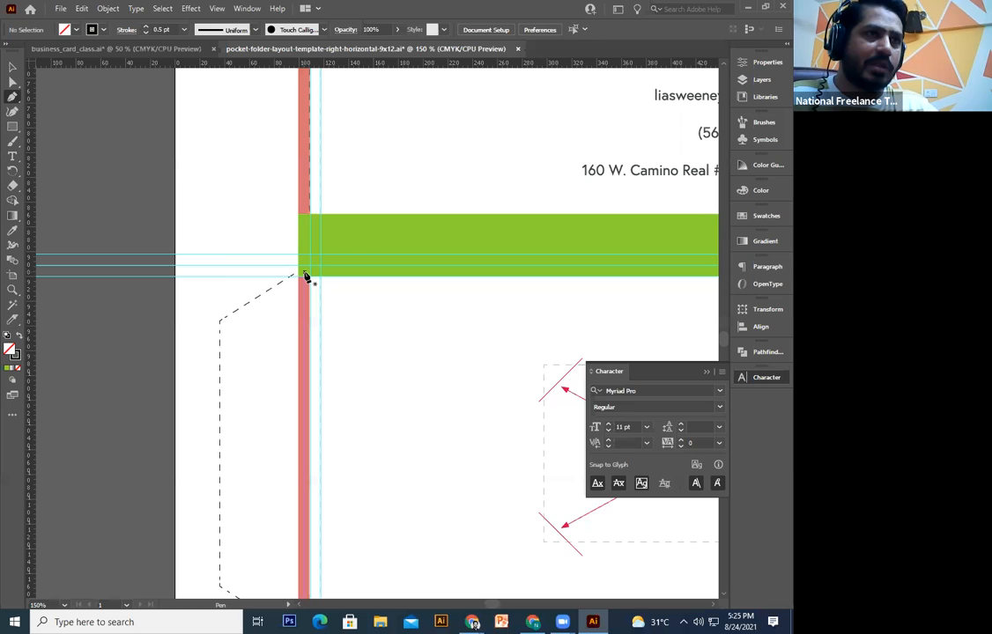
{"action": "left_click", "coordinate": [304, 270]}
{"action": "left_click", "coordinate": [219, 321]}
{"action": "left_click_drag", "start_coordinate": [254, 221], "coordinate": [271, 15]}
{"action": "left_click", "coordinate": [237, 382]}
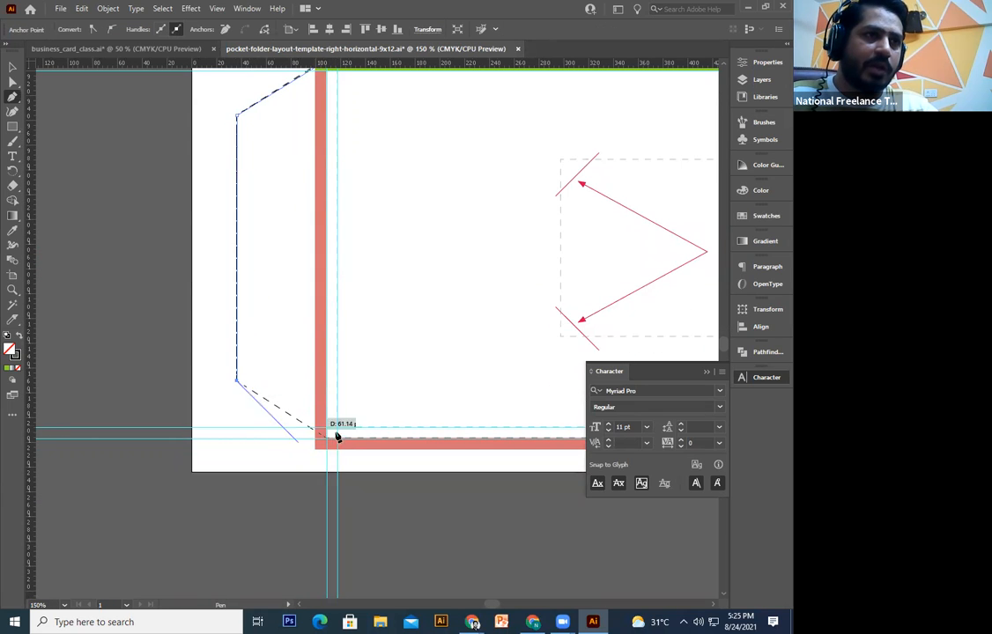
{"action": "left_click", "coordinate": [316, 433]}
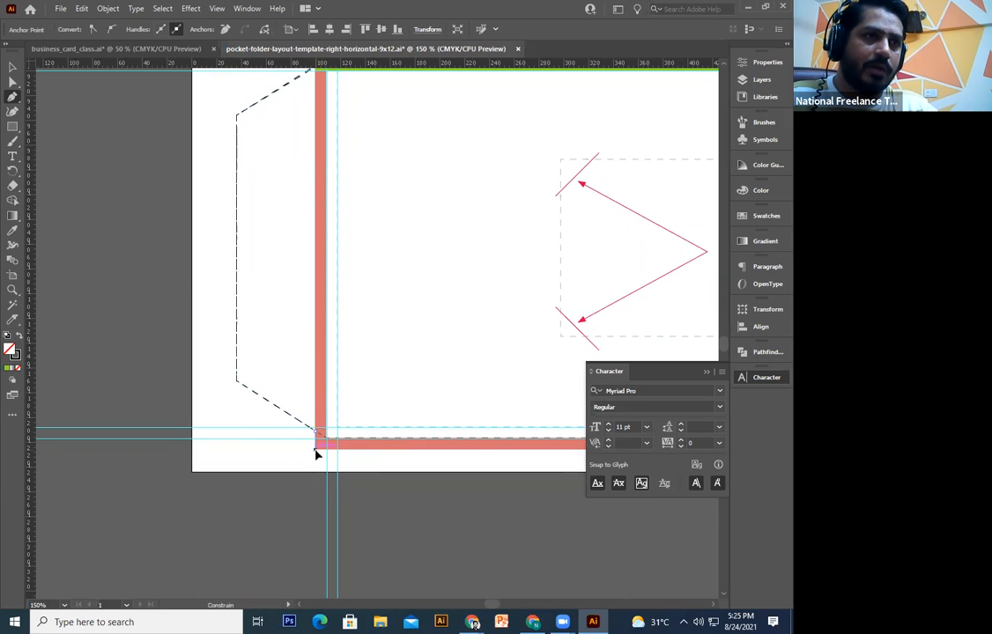
- Continue the Pen path along the pocket's bottom bleed edge, up and down the centre notch, to the far bottom corner
{"action": "scroll", "coordinate": [317, 454], "scroll_direction": "right", "scroll_amount": 15}
{"action": "left_click", "coordinate": [363, 457]}
{"action": "scroll", "coordinate": [361, 309], "scroll_direction": "up", "scroll_amount": 5}
{"action": "scroll", "coordinate": [362, 309], "scroll_direction": "right", "scroll_amount": 2}
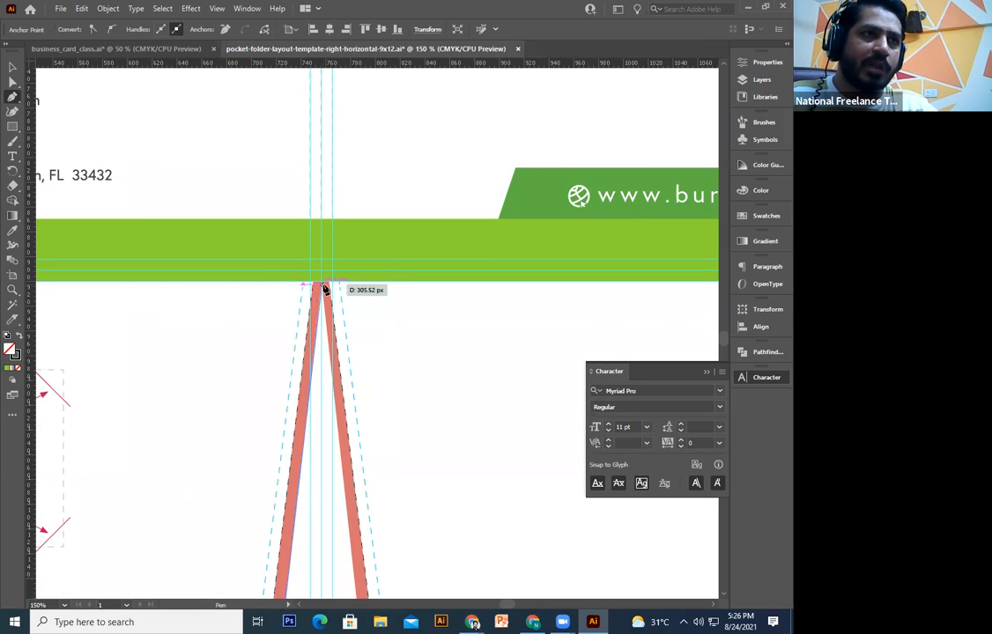
{"action": "left_click", "coordinate": [323, 289]}
{"action": "scroll", "coordinate": [352, 507], "scroll_direction": "down", "scroll_amount": 4}
{"action": "scroll", "coordinate": [353, 507], "scroll_direction": "right", "scroll_amount": 1}
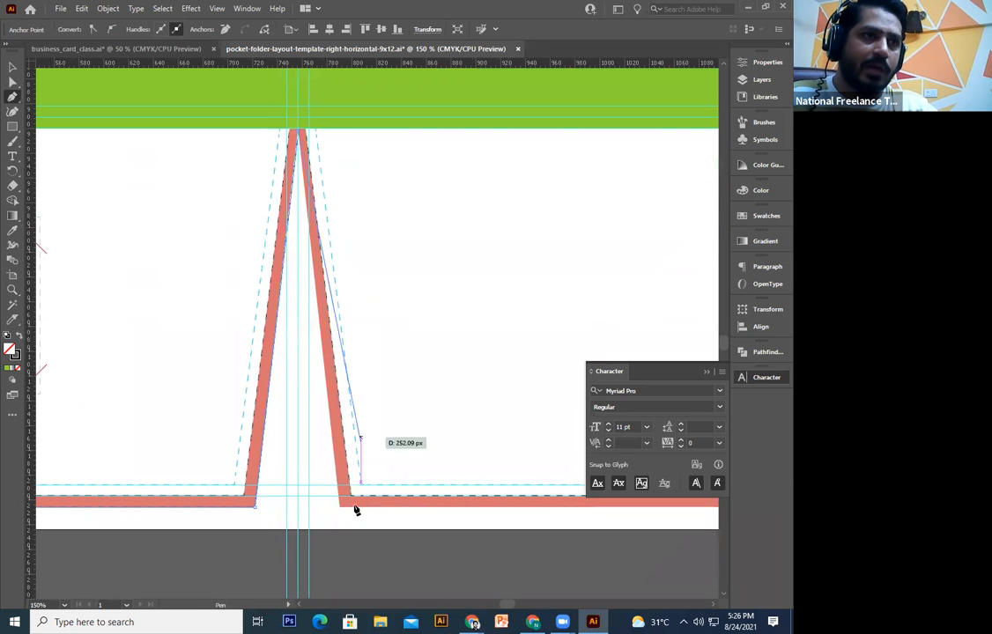
{"action": "left_click", "coordinate": [341, 509]}
{"action": "scroll", "coordinate": [397, 509], "scroll_direction": "right", "scroll_amount": 8}
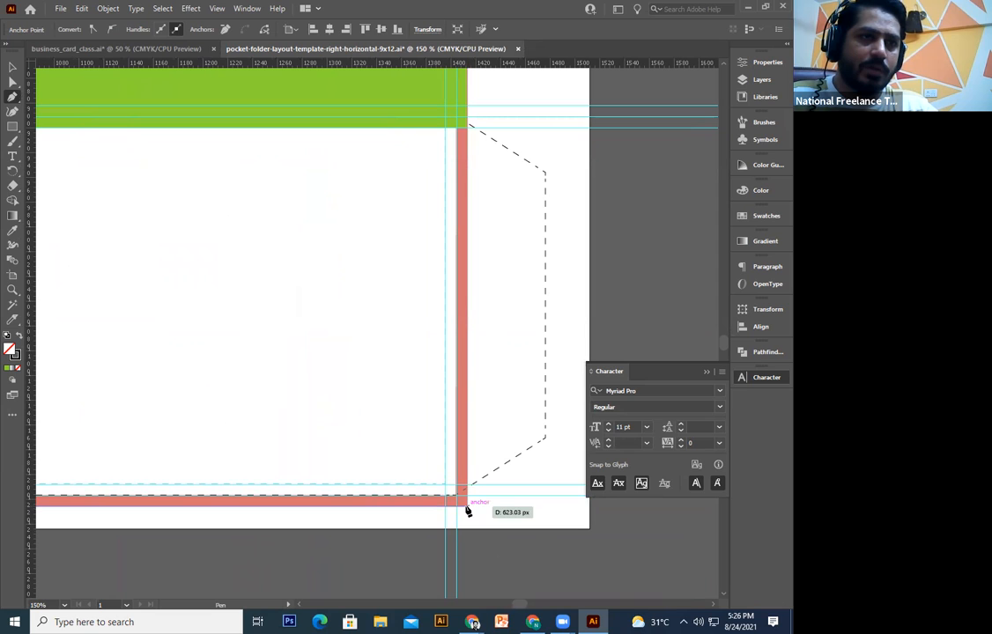
{"action": "left_click", "coordinate": [467, 509]}
- Trace the right glue flap's outline with the Pen path up to the footer bar
{"action": "scroll", "coordinate": [500, 481], "scroll_direction": "up", "scroll_amount": 1}
{"action": "scroll", "coordinate": [501, 480], "scroll_direction": "right", "scroll_amount": 2}
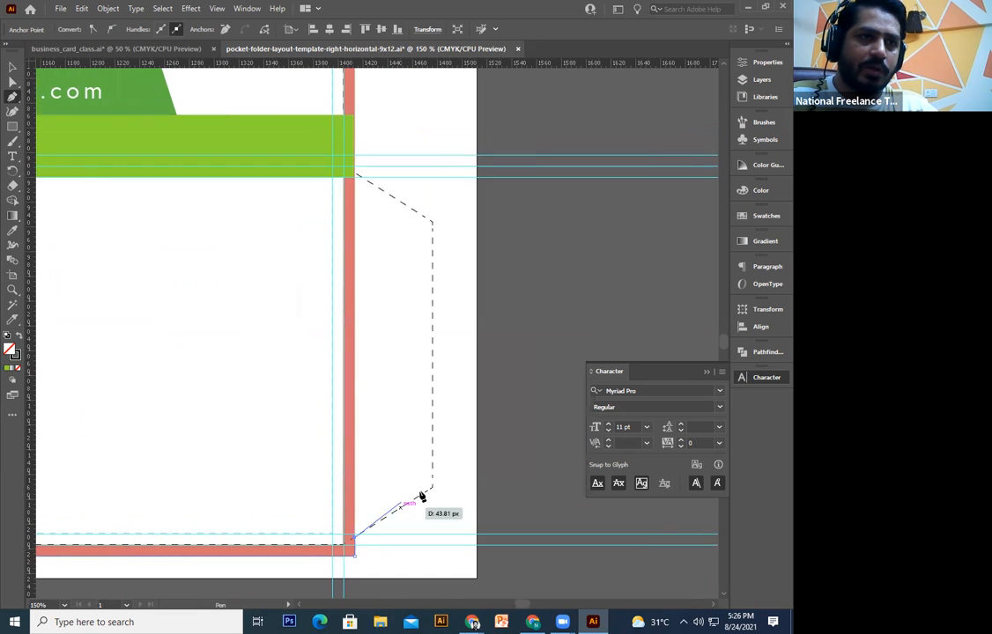
{"action": "left_click", "coordinate": [435, 487]}
{"action": "left_click", "coordinate": [432, 222]}
{"action": "left_click", "coordinate": [354, 172]}
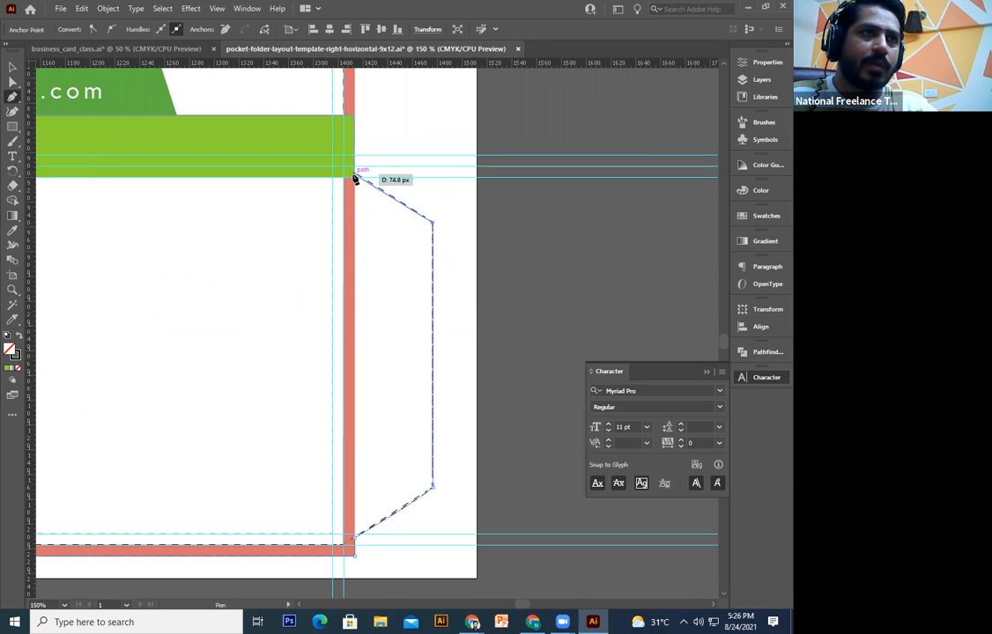
- Run the Pen path back across the footer bar and close it at its starting point on the left flap
{"action": "left_click", "coordinate": [343, 170]}
{"action": "key", "text": "space"}
{"action": "left_click_drag", "start_coordinate": [175, 174], "coordinate": [617, 282]}
{"action": "left_click_drag", "start_coordinate": [258, 277], "coordinate": [725, 297]}
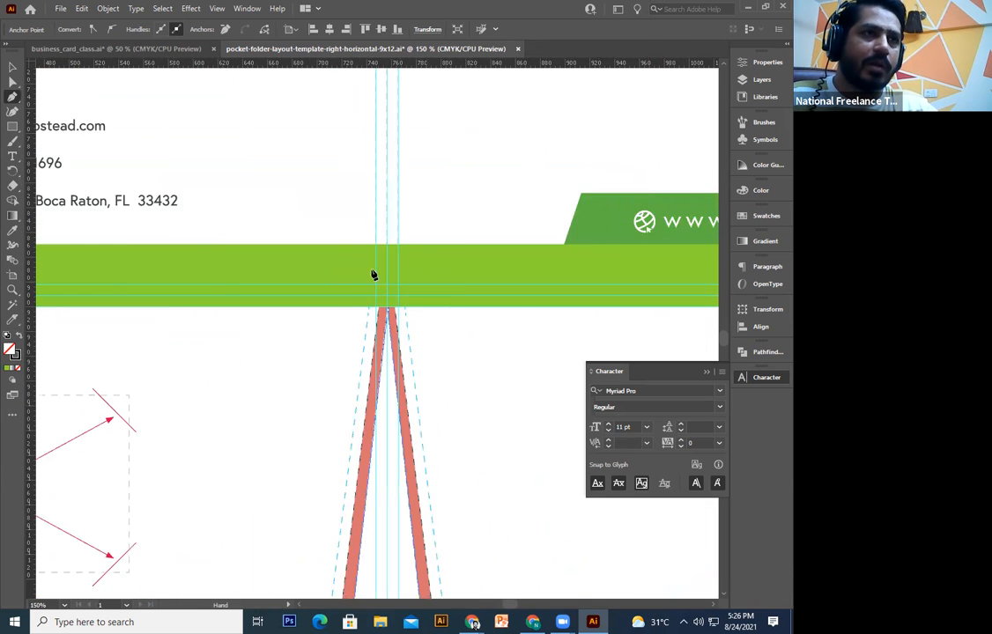
{"action": "key", "text": "space"}
{"action": "left_click_drag", "start_coordinate": [189, 302], "coordinate": [506, 304]}
{"action": "key", "text": "space"}
{"action": "left_click", "coordinate": [230, 304]}
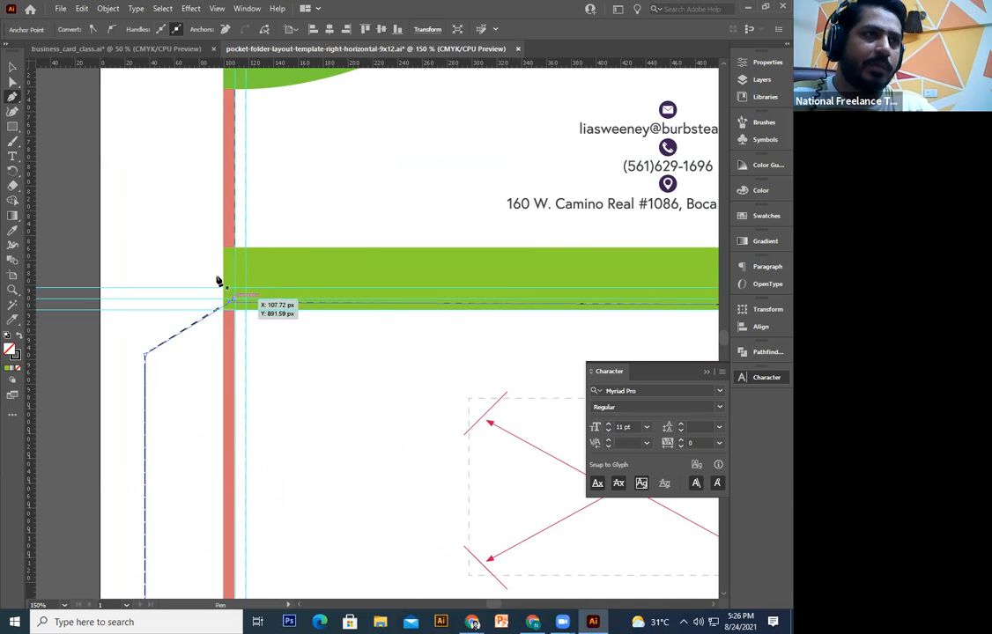
- Fill the closed pocket shape with the footer bar's light green using the Eyedropper, and deselect it
{"action": "left_click", "coordinate": [13, 67]}
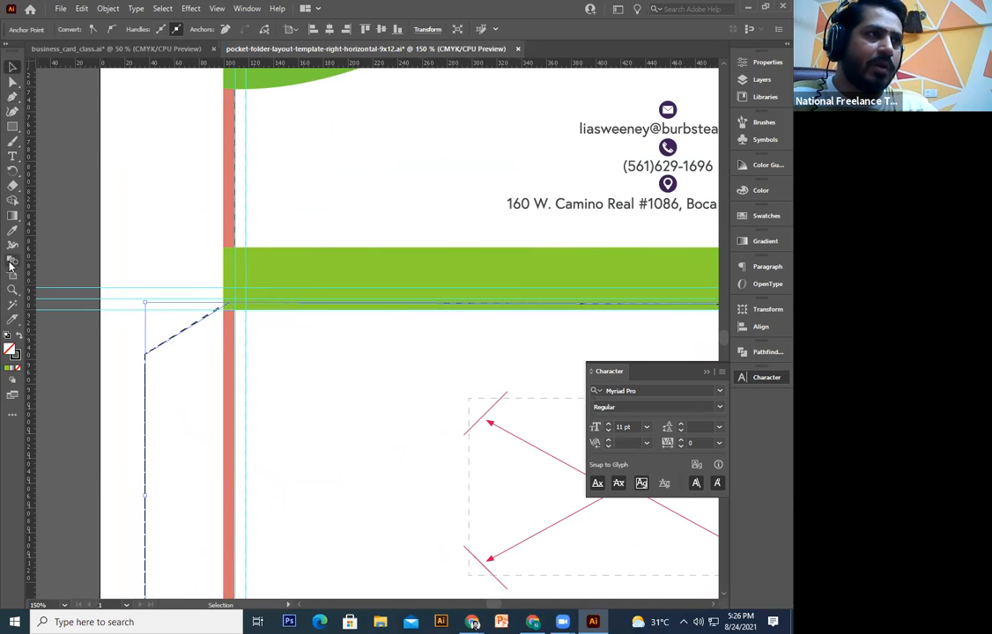
{"action": "left_click", "coordinate": [12, 230]}
{"action": "left_click", "coordinate": [480, 265]}
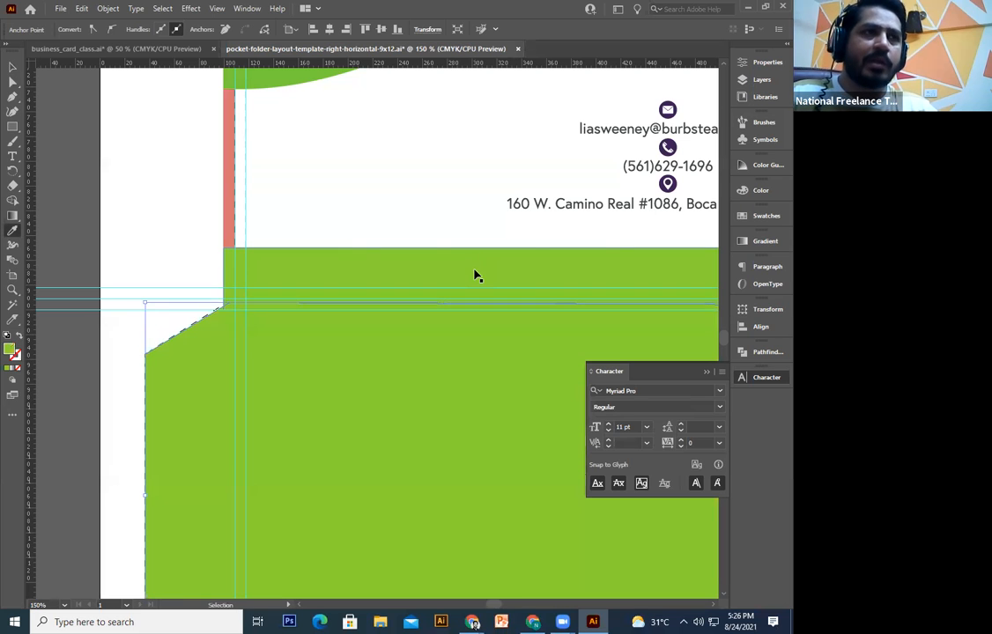
{"action": "scroll", "coordinate": [474, 275], "scroll_direction": "down", "scroll_amount": 5}
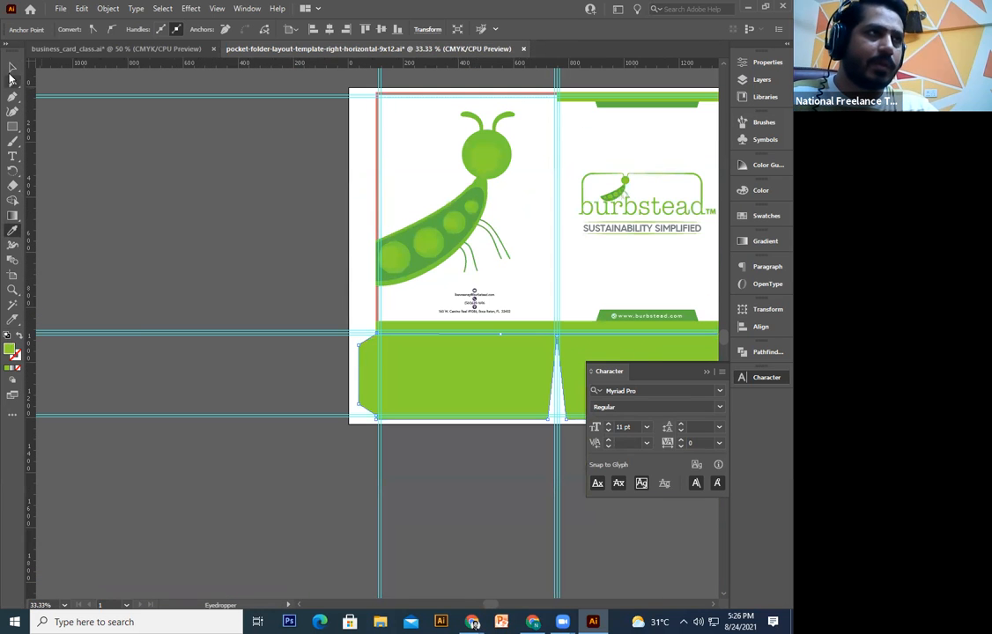
{"action": "left_click", "coordinate": [13, 67]}
{"action": "left_click", "coordinate": [184, 242]}
{"action": "left_click_drag", "start_coordinate": [108, 131], "coordinate": [2, 133]}
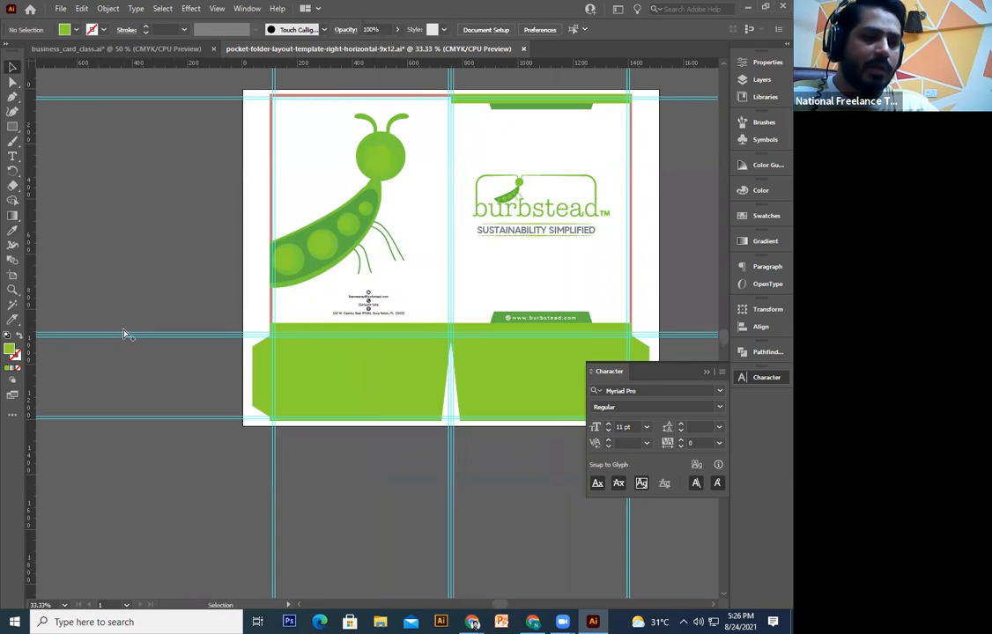
- Send the green pocket shape behind the template's bleed outline and deselect it
{"action": "left_click_drag", "start_coordinate": [363, 520], "coordinate": [306, 581]}
{"action": "key", "text": "ctrl+alt+2"}
{"action": "key", "text": "ctrl+2"}
{"action": "left_click", "coordinate": [361, 440]}
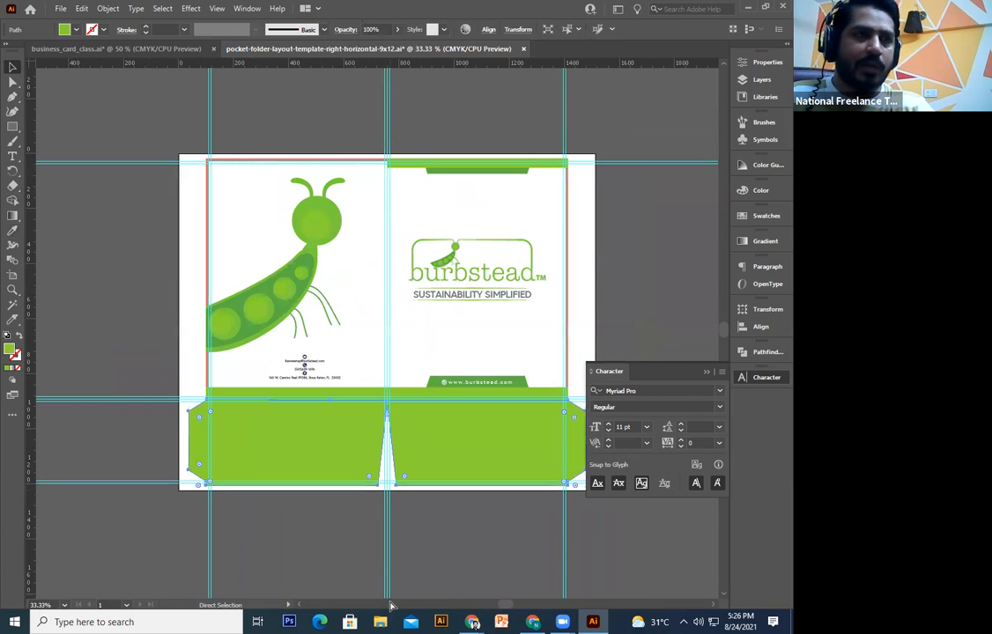
{"action": "left_click", "coordinate": [364, 546]}
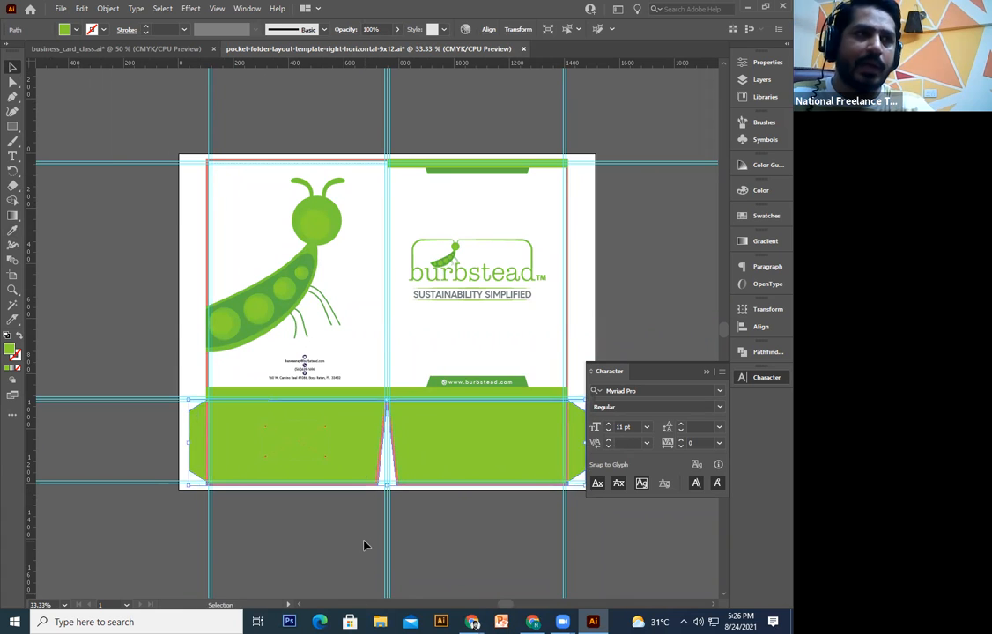
- Inspect the folder layout across both covers, checking the footer bar, the website tab and the bug illustration
{"action": "key", "text": "ctrl+plus"}
{"action": "left_click_drag", "start_coordinate": [344, 471], "coordinate": [334, 497]}
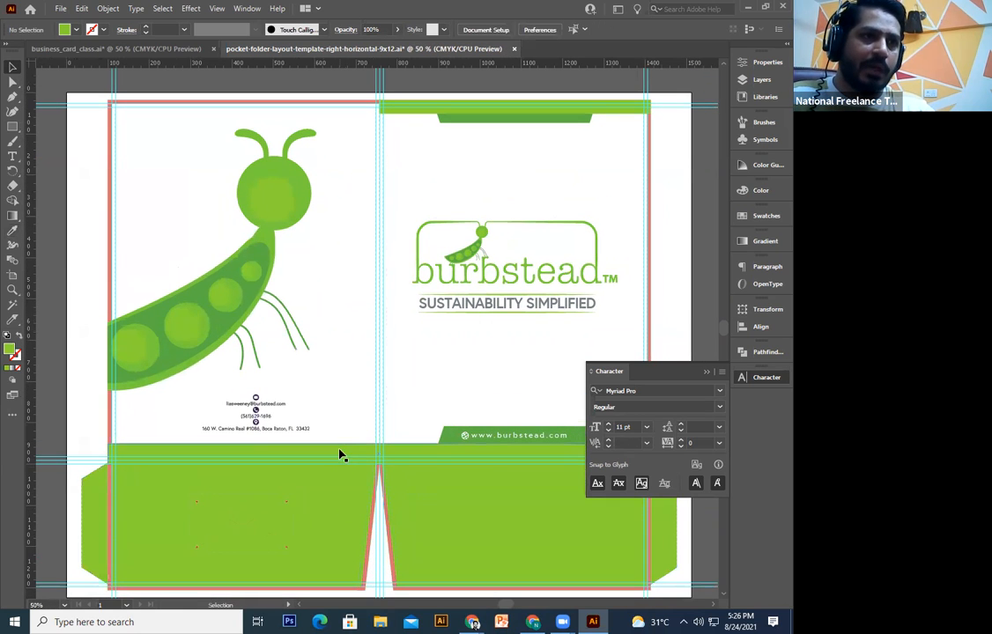
{"action": "left_click", "coordinate": [339, 450]}
{"action": "key", "text": "a"}
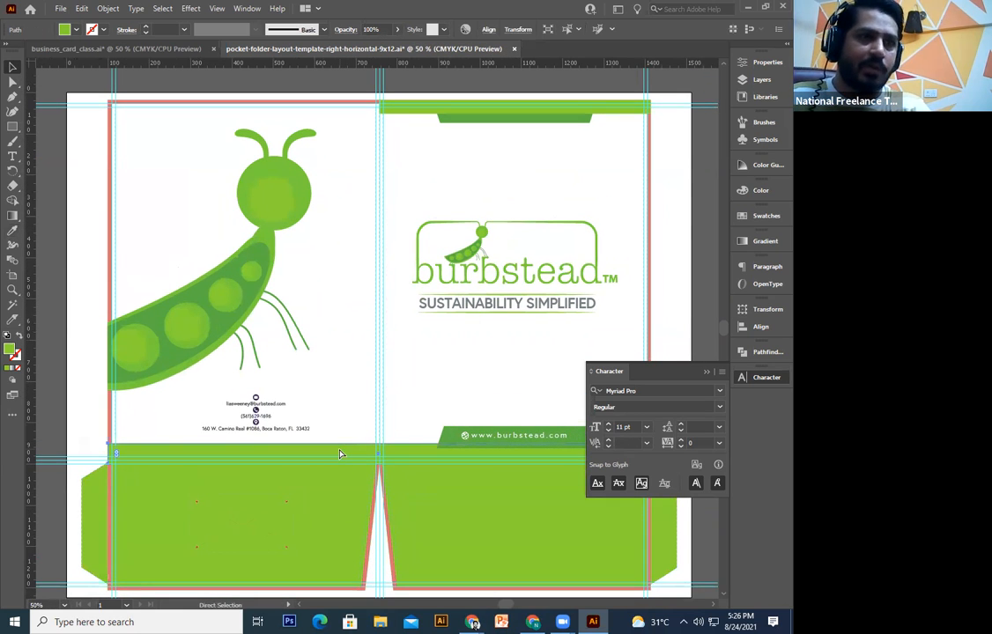
{"action": "left_click_drag", "start_coordinate": [394, 453], "coordinate": [267, 453]}
{"action": "left_click", "coordinate": [380, 436]}
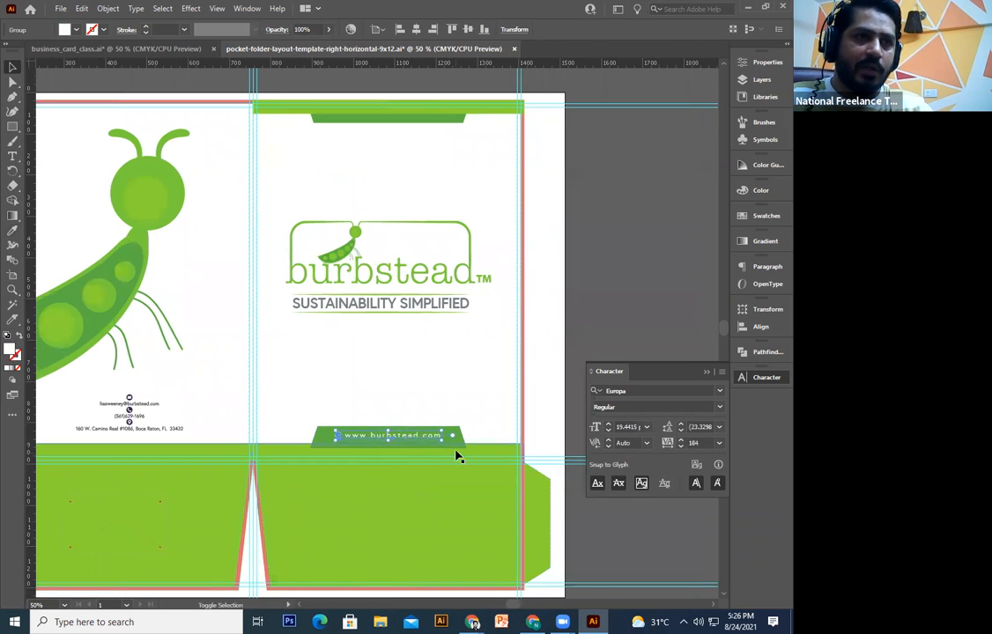
{"action": "left_click", "coordinate": [457, 450], "text": "shift"}
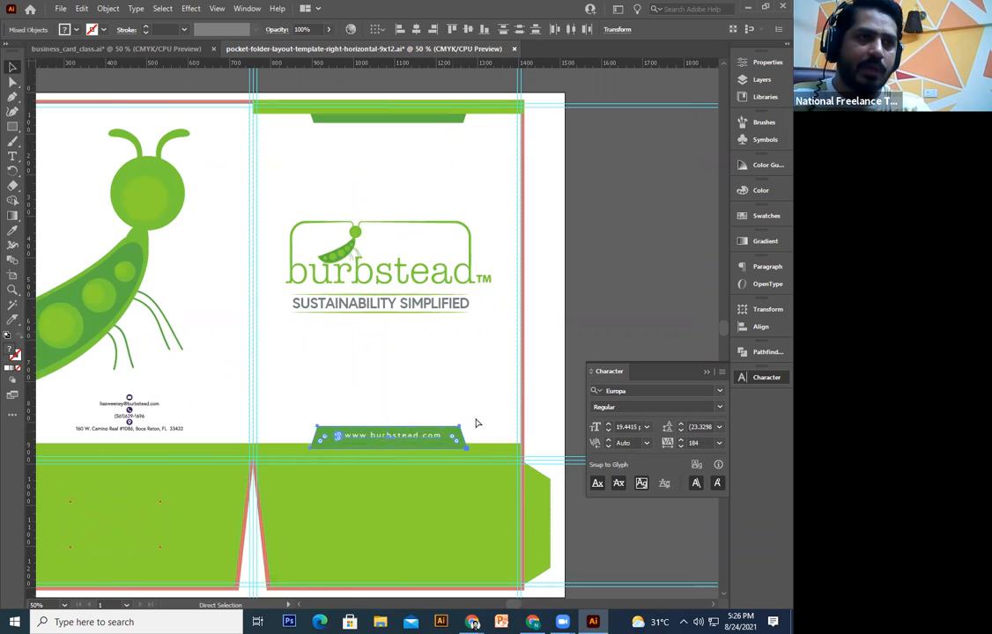
{"action": "left_click", "coordinate": [557, 314]}
{"action": "left_click_drag", "start_coordinate": [405, 350], "coordinate": [516, 373]}
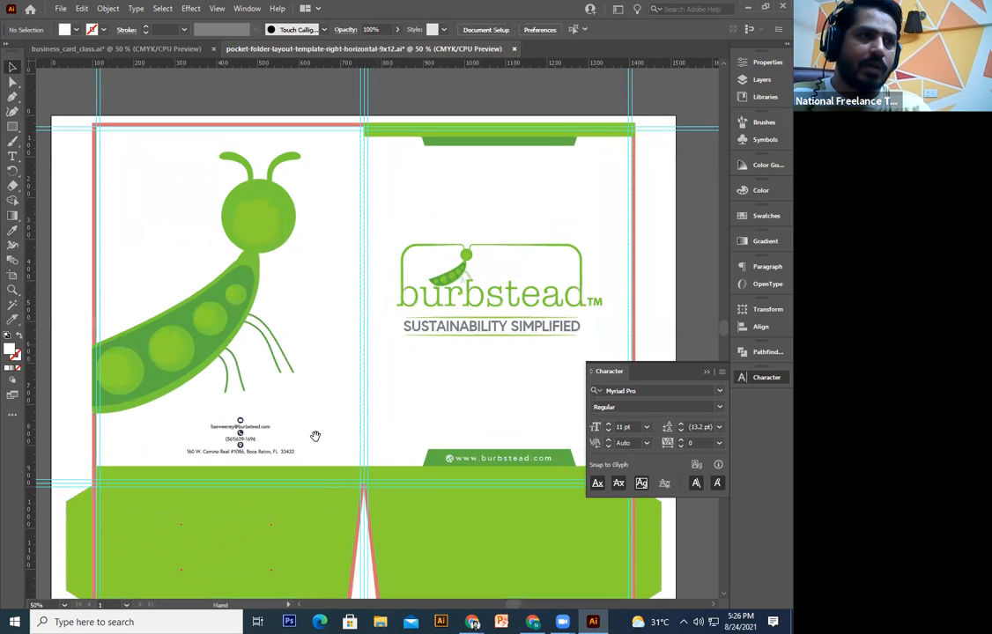
{"action": "left_click_drag", "start_coordinate": [315, 436], "coordinate": [351, 443]}
{"action": "left_click", "coordinate": [198, 390]}
{"action": "key", "text": "a"}
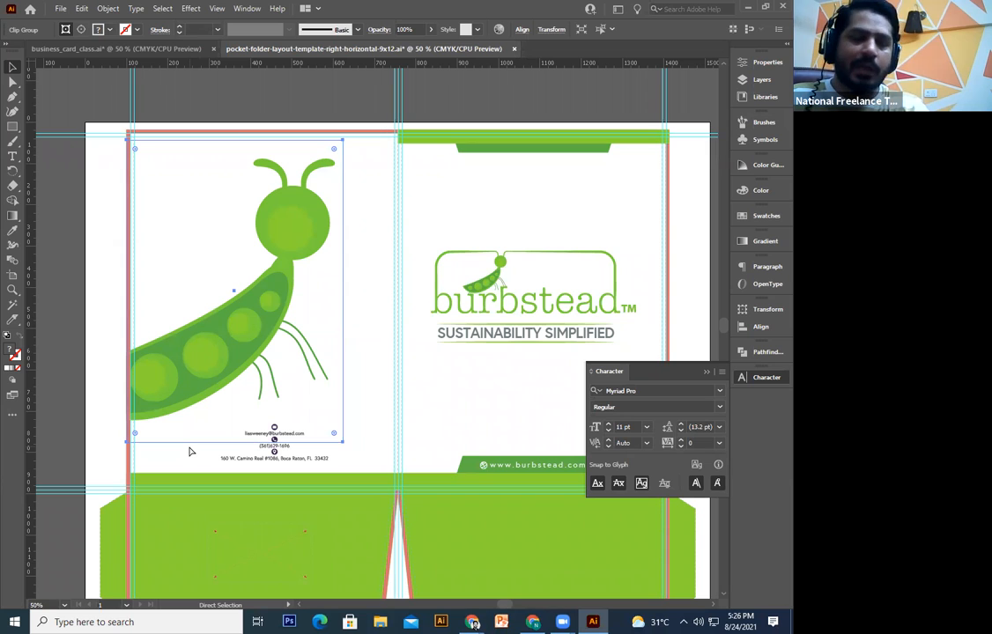
- Examine the back cover's contact details, bug illustration and left pocket at close range
{"action": "key", "text": "v"}
{"action": "left_click", "coordinate": [286, 463]}
{"action": "key", "text": "ctrl+equal"}
{"action": "key", "text": "ctrl+equal"}
{"action": "key", "text": "ctrl+equal"}
{"action": "key", "text": "space"}
{"action": "left_click_drag", "start_coordinate": [181, 225], "coordinate": [211, 384]}
{"action": "left_click", "coordinate": [368, 440]}
{"action": "key", "text": "ctrl+minus"}
{"action": "key", "text": "ctrl+minus"}
{"action": "key", "text": "space"}
{"action": "key", "text": "space"}
{"action": "left_click_drag", "start_coordinate": [564, 396], "coordinate": [414, 388]}
{"action": "key", "text": "space"}
{"action": "left_click_drag", "start_coordinate": [212, 559], "coordinate": [284, 388]}
{"action": "key", "text": "ctrl+equal"}
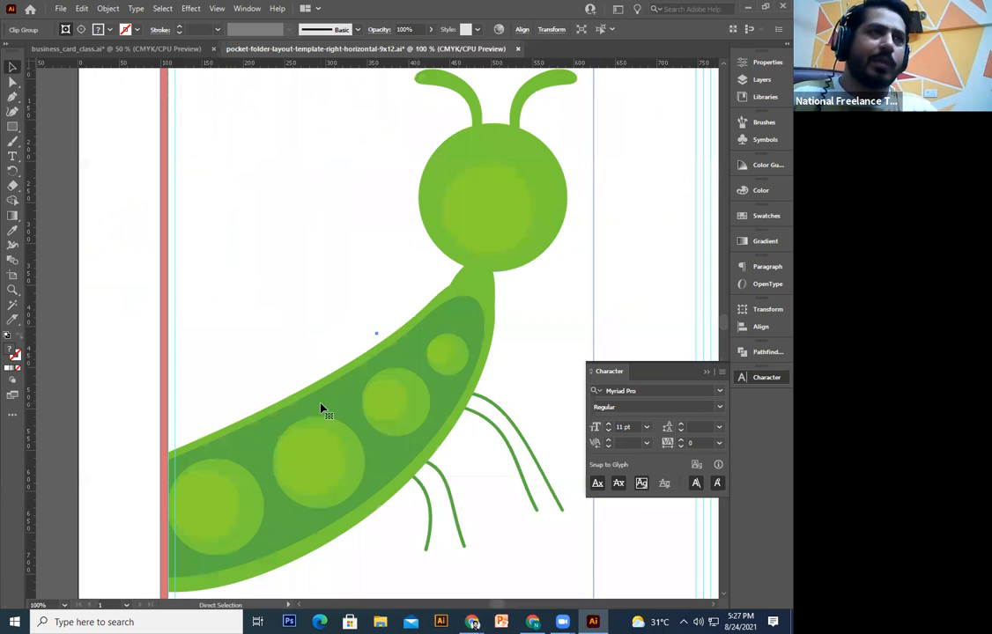
- Group the purple business card front in business_card_class.ai and paste a copy into the pocket folder document
{"action": "left_click", "coordinate": [88, 49]}
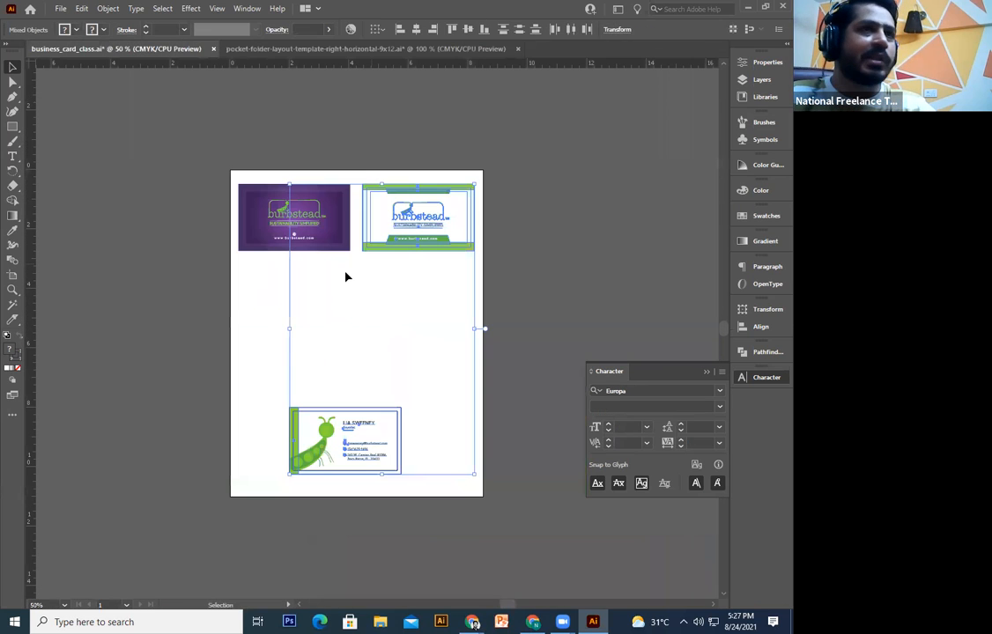
{"action": "key", "text": "a"}
{"action": "left_click_drag", "start_coordinate": [354, 172], "coordinate": [209, 336]}
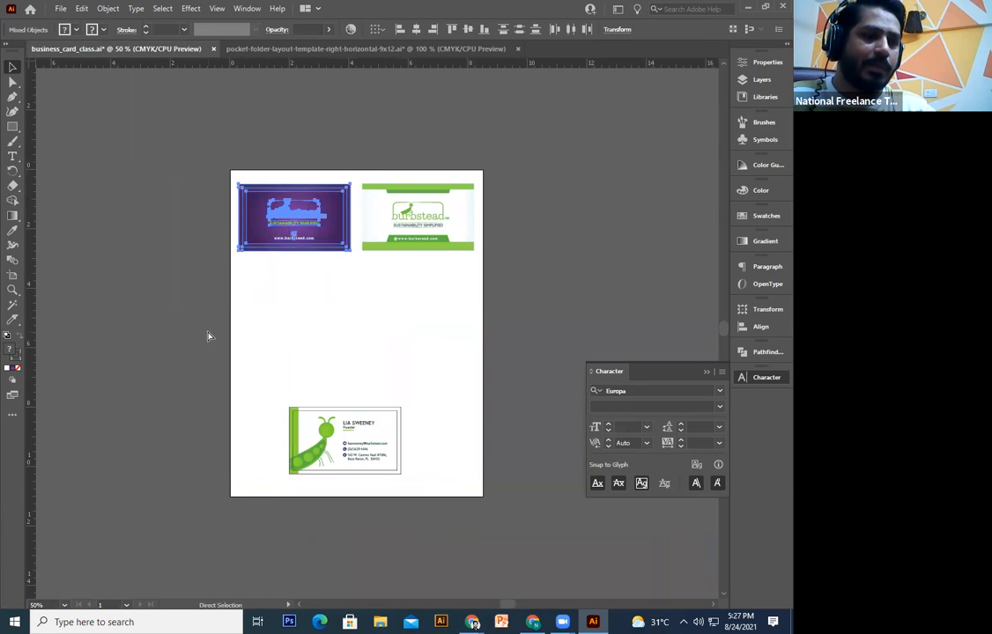
{"action": "key", "text": "ctrl+g"}
{"action": "left_click", "coordinate": [399, 53]}
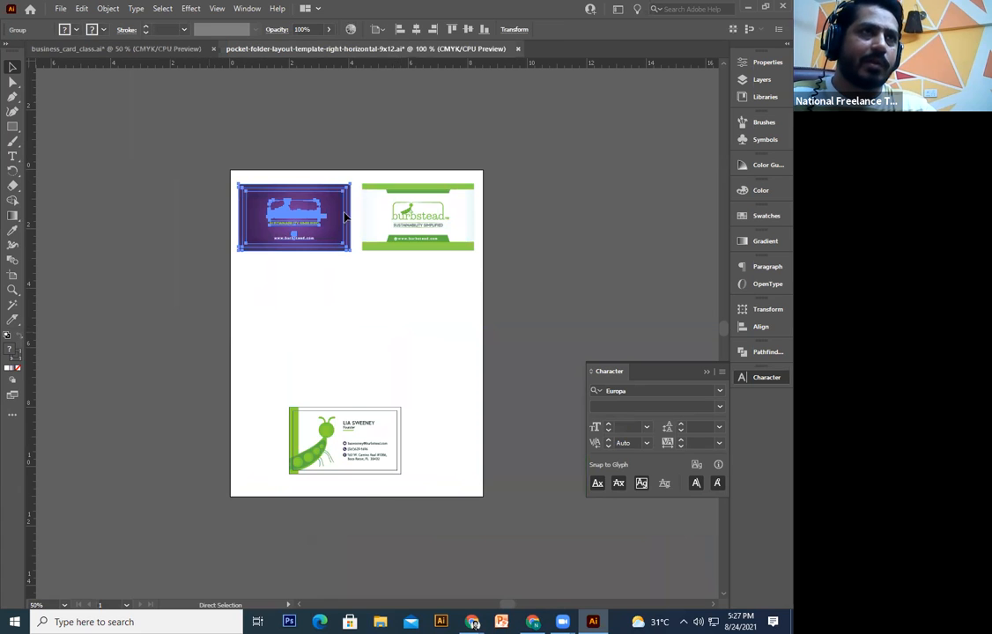
{"action": "left_click_drag", "start_coordinate": [402, 343], "coordinate": [418, 270]}
{"action": "key", "text": "ctrl+v"}
- Position the pasted purple card over the business card slot on the left pocket, and deselect it
{"action": "left_click_drag", "start_coordinate": [315, 225], "coordinate": [415, 527]}
{"action": "key", "text": "ctrl+equal"}
{"action": "key", "text": "ctrl+equal"}
{"action": "key", "text": "ctrl+equal"}
{"action": "key", "text": "ctrl+equal"}
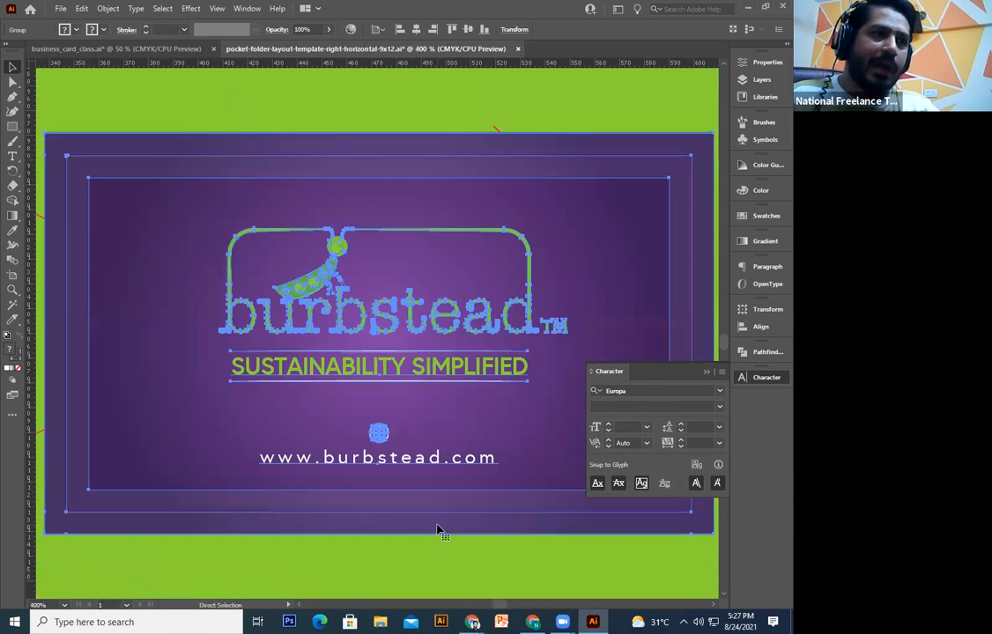
{"action": "left_click_drag", "start_coordinate": [370, 378], "coordinate": [496, 453]}
{"action": "left_click_drag", "start_coordinate": [445, 393], "coordinate": [280, 369]}
{"action": "key", "text": "ctrl+minus"}
{"action": "key", "text": "ctrl+minus"}
{"action": "key", "text": "ctrl+minus"}
{"action": "key", "text": "ctrl+minus"}
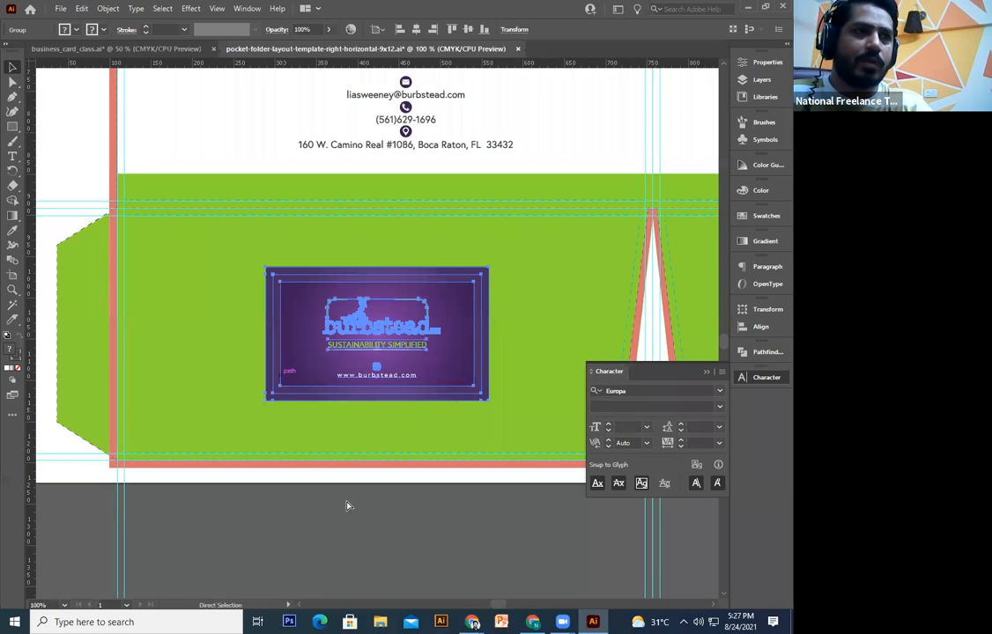
{"action": "key", "text": "v"}
{"action": "left_click", "coordinate": [433, 536]}
{"action": "key", "text": "ctrl+minus"}
{"action": "key", "text": "ctrl+minus"}
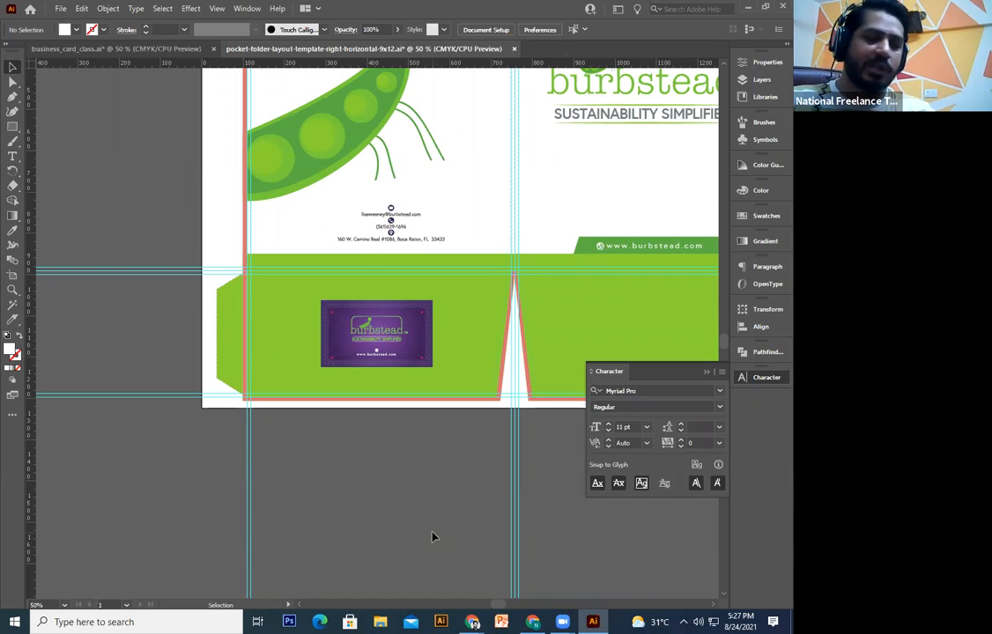
{"action": "key", "text": "ctrl+minus"}
{"action": "left_click_drag", "start_coordinate": [394, 258], "coordinate": [345, 389]}
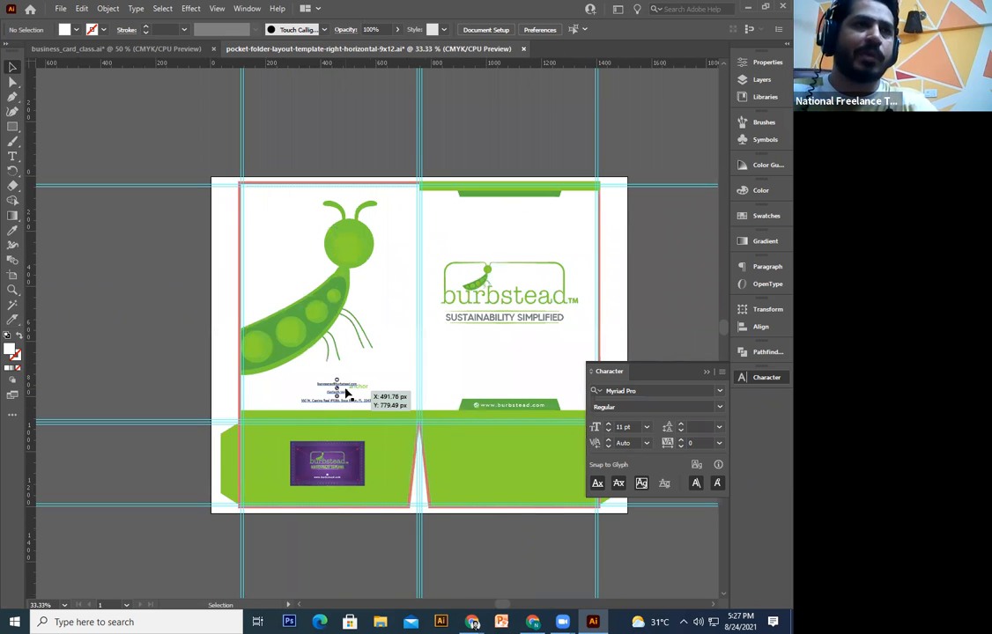
{"action": "left_click", "coordinate": [434, 52]}
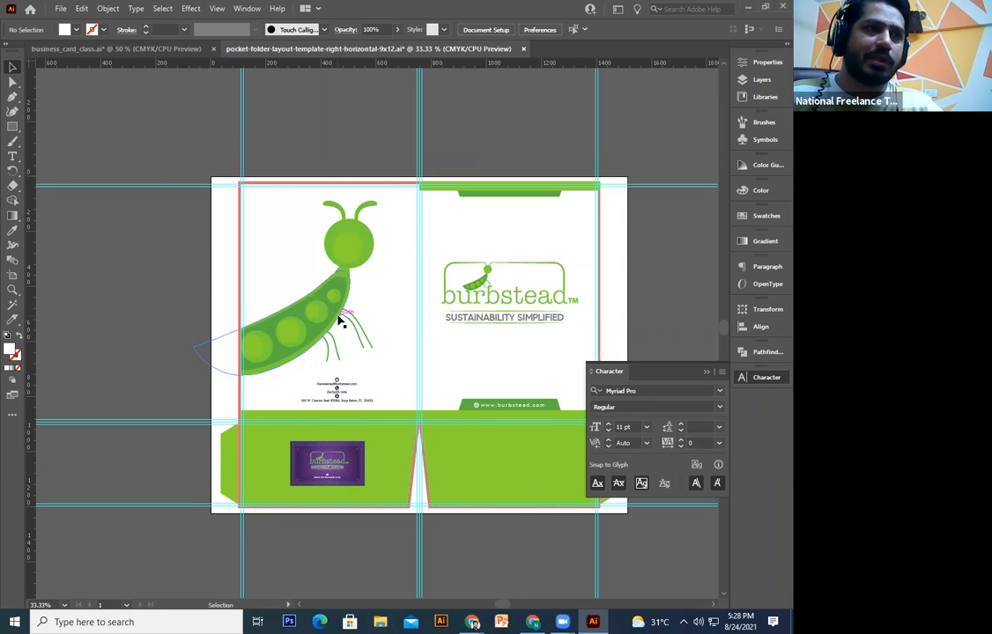
- Select all the folder artwork and place a duplicate of it in the empty canvas above the artboard
{"action": "key", "text": "ctrl+minus"}
{"action": "key", "text": "a"}
{"action": "left_click", "coordinate": [337, 319]}
{"action": "key", "text": "ctrl+minus"}
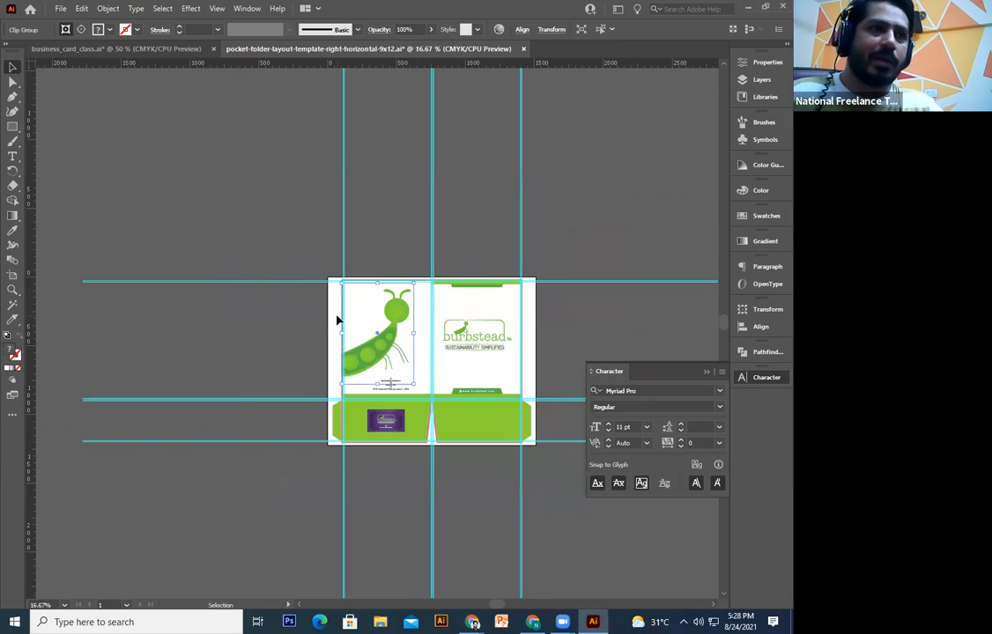
{"action": "left_click_drag", "start_coordinate": [597, 235], "coordinate": [572, 263]}
{"action": "left_click_drag", "start_coordinate": [572, 263], "coordinate": [229, 532]}
{"action": "left_click_drag", "start_coordinate": [177, 398], "coordinate": [146, 449]}
{"action": "left_click", "coordinate": [221, 276]}
{"action": "left_click_drag", "start_coordinate": [302, 301], "coordinate": [254, 416]}
{"action": "key", "text": "ctrl+a"}
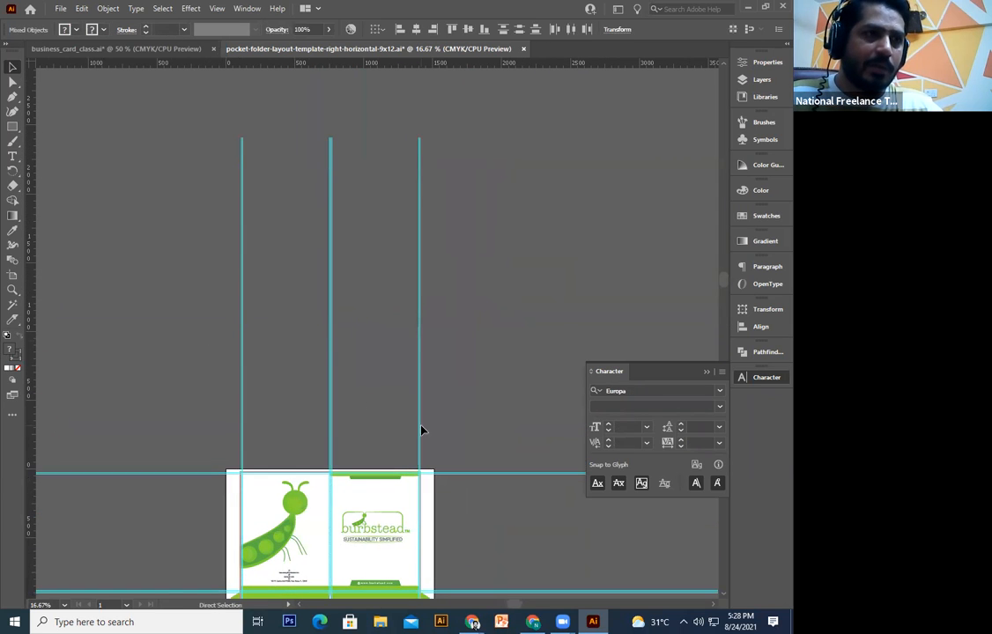
{"action": "left_click_drag", "start_coordinate": [378, 533], "coordinate": [378, 288]}
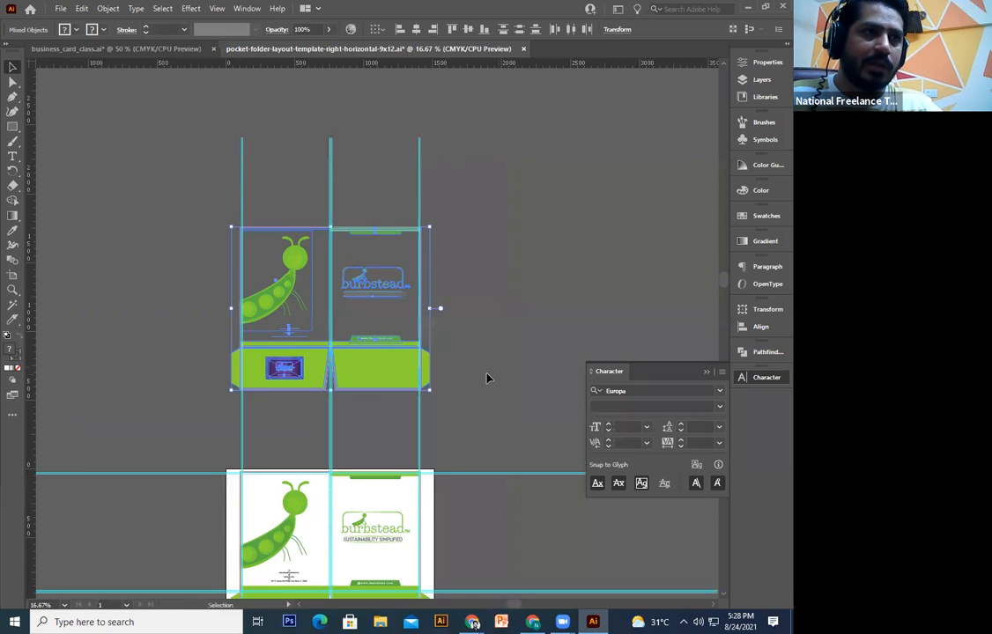
{"action": "left_click", "coordinate": [488, 376]}
- Draw a white rectangle enclosing the duplicated folder artwork, and copy it together with the artwork
{"action": "key", "text": "m"}
{"action": "left_click_drag", "start_coordinate": [210, 204], "coordinate": [449, 401]}
{"action": "left_click", "coordinate": [14, 68]}
{"action": "left_click_drag", "start_coordinate": [498, 182], "coordinate": [178, 429]}
{"action": "key", "text": "ctrl+c"}
- Paste the copied folder artwork and rectangle into business_card_class.ai and place them above the cards' artboard
{"action": "left_click", "coordinate": [121, 51]}
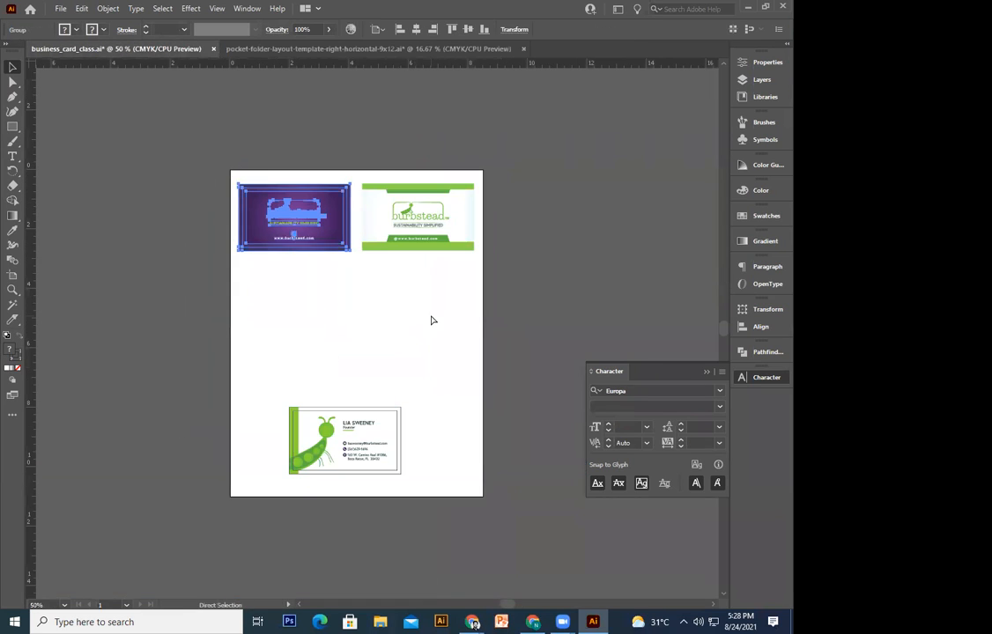
{"action": "key", "text": "ctrl+v"}
{"action": "key", "text": "ctrl+minus"}
{"action": "key", "text": "ctrl+minus"}
{"action": "key", "text": "ctrl+minus"}
{"action": "left_click_drag", "start_coordinate": [422, 234], "coordinate": [356, 347]}
- Send the white rectangle behind the folder artwork and deselect it
{"action": "left_click", "coordinate": [432, 321]}
{"action": "right_click", "coordinate": [438, 318]}
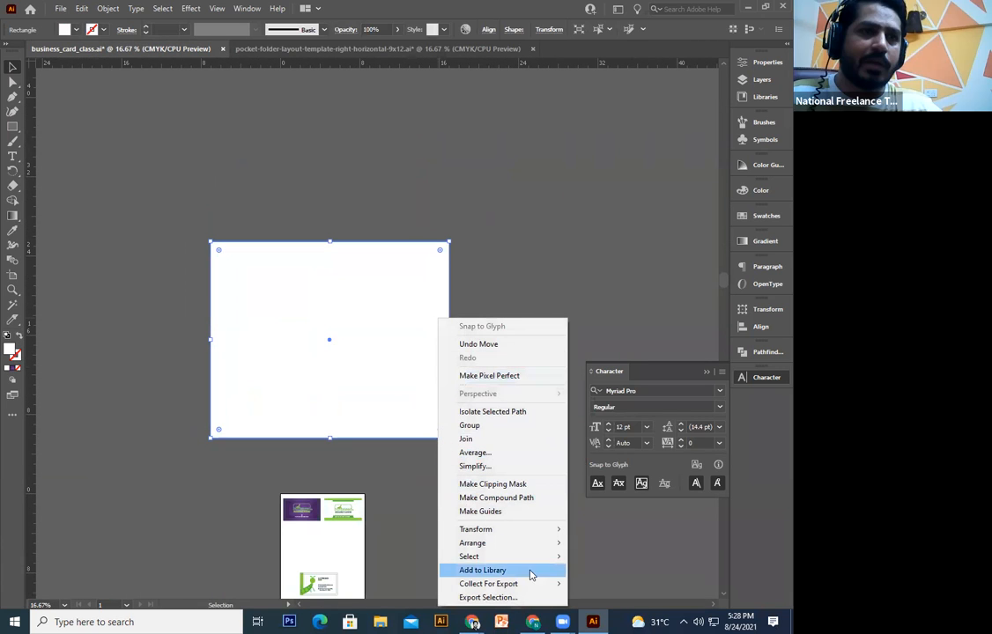
{"action": "mouse_move", "coordinate": [520, 540]}
{"action": "left_click", "coordinate": [616, 583]}
{"action": "left_click", "coordinate": [514, 276]}
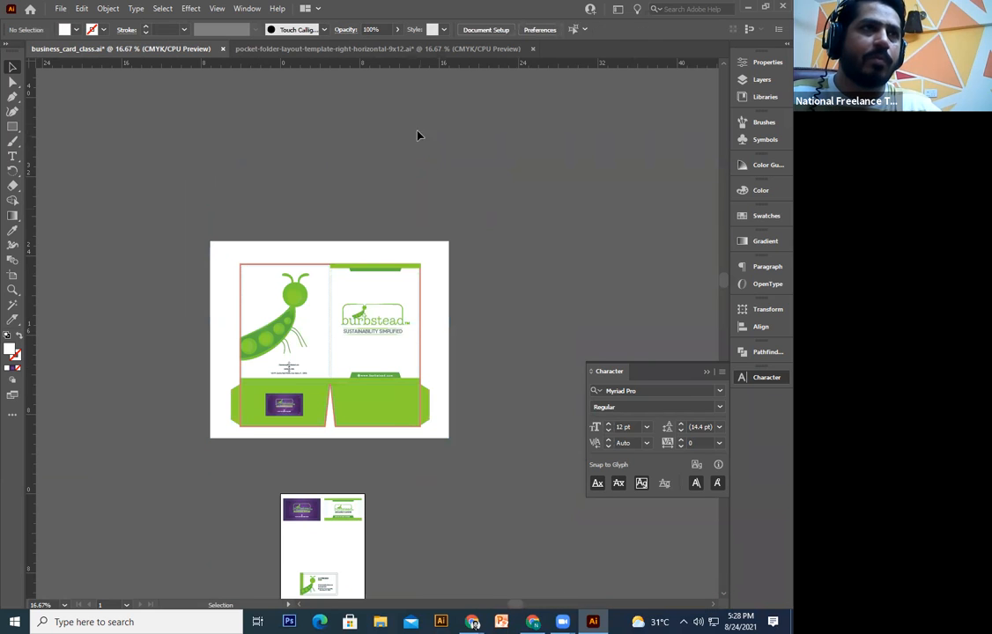
- Examine the pasted folder presentation, checking the covers, the pockets and the card in the left pocket
{"action": "left_click", "coordinate": [412, 126]}
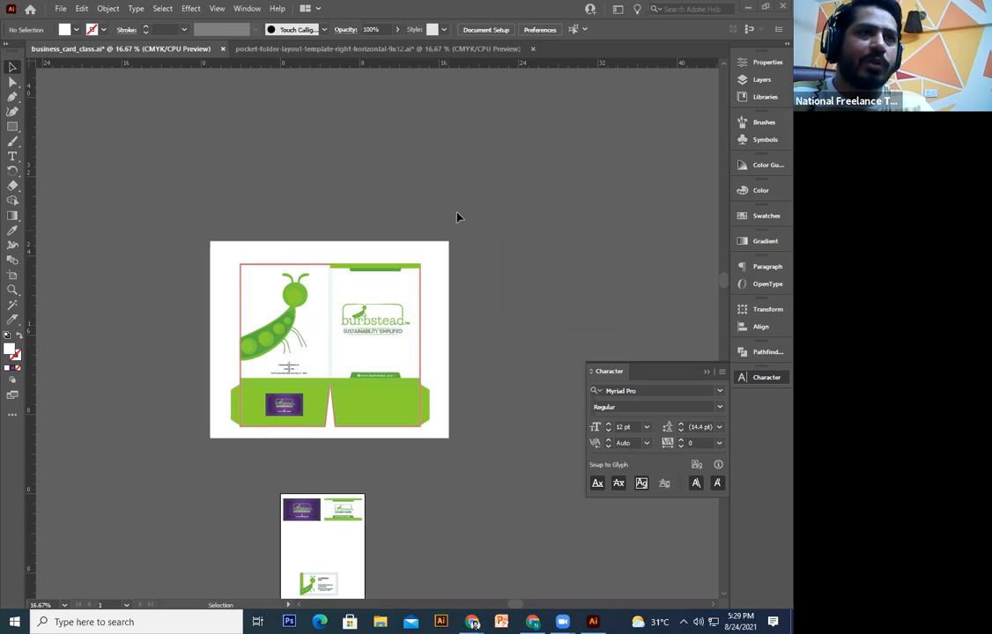
{"action": "left_click", "coordinate": [284, 328]}
{"action": "left_click", "coordinate": [388, 313]}
{"action": "left_click", "coordinate": [499, 217]}
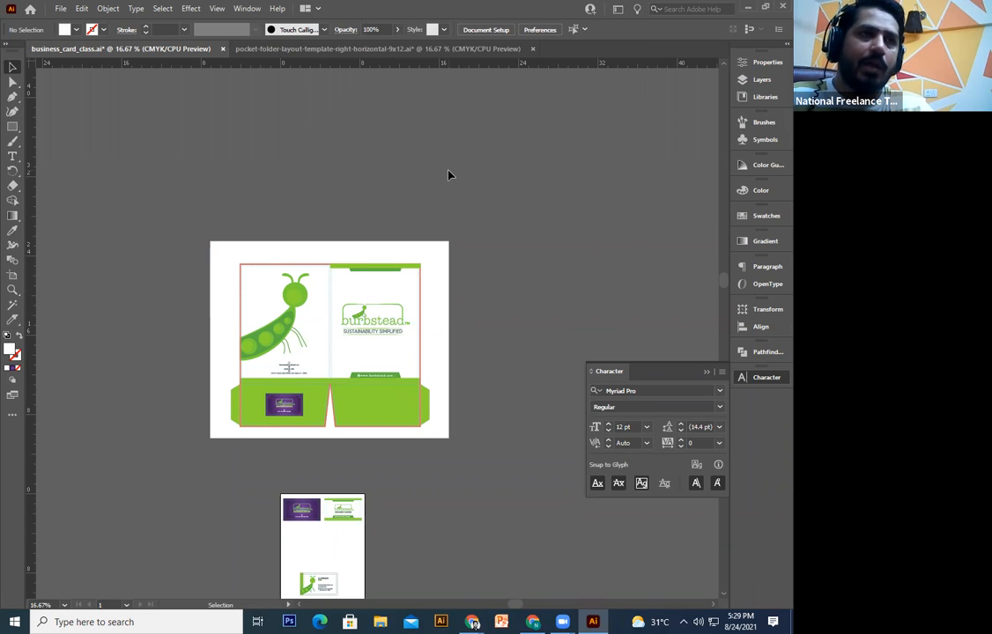
{"action": "left_click_drag", "start_coordinate": [451, 169], "coordinate": [473, 267]}
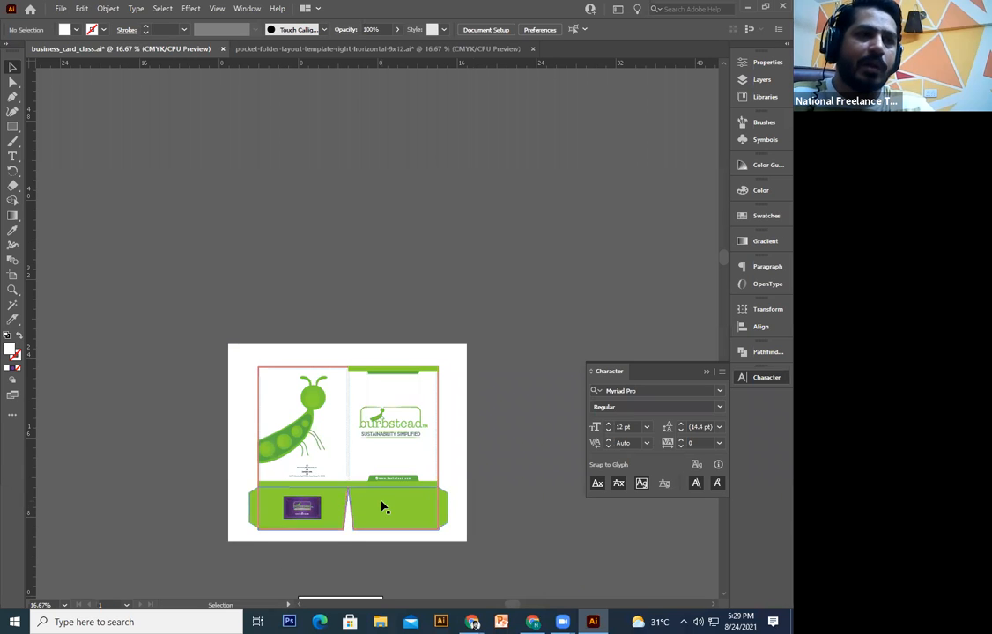
{"action": "key", "text": "ctrl+plus"}
{"action": "key", "text": "ctrl+plus"}
{"action": "key", "text": "ctrl+plus"}
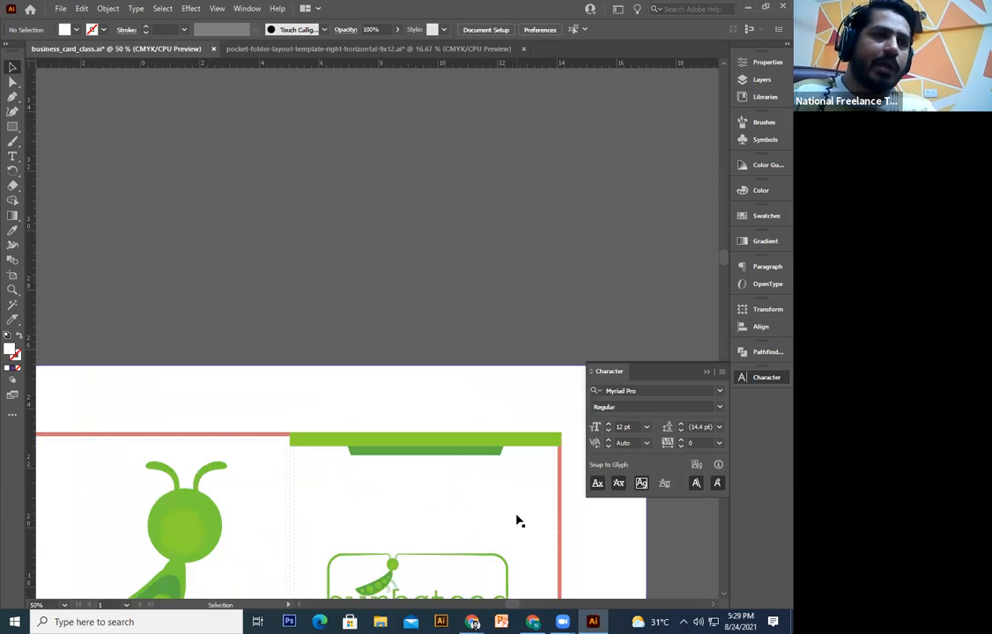
{"action": "left_click_drag", "start_coordinate": [380, 397], "coordinate": [414, 239]}
{"action": "left_click_drag", "start_coordinate": [282, 533], "coordinate": [285, 469]}
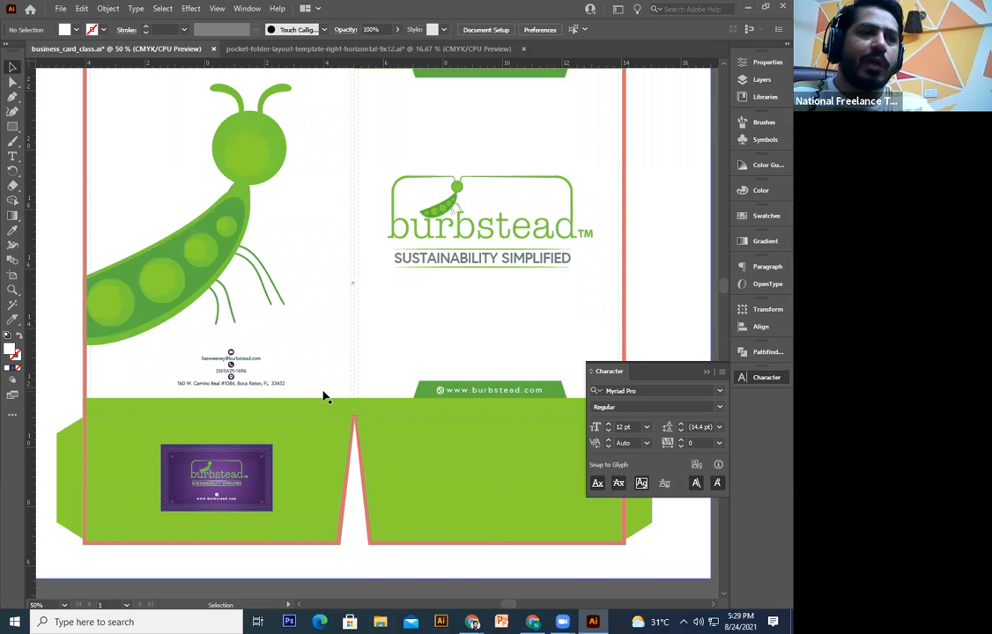
{"action": "key", "text": "ctrl+minus"}
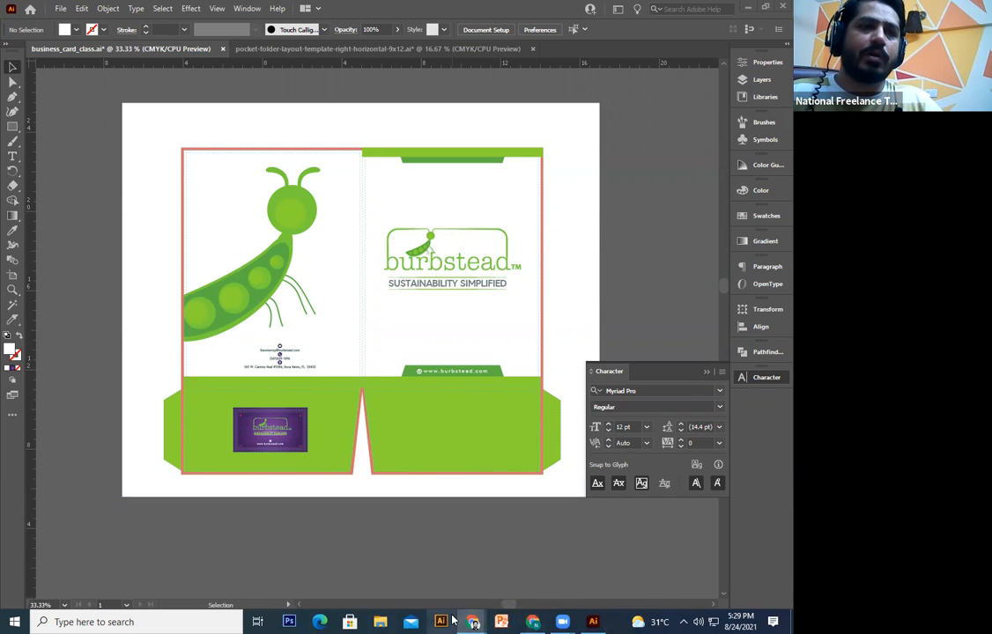
- Switch to Chrome and review the psprint.com page of AI pocket folder layout templates
{"action": "mouse_move", "coordinate": [472, 620]}
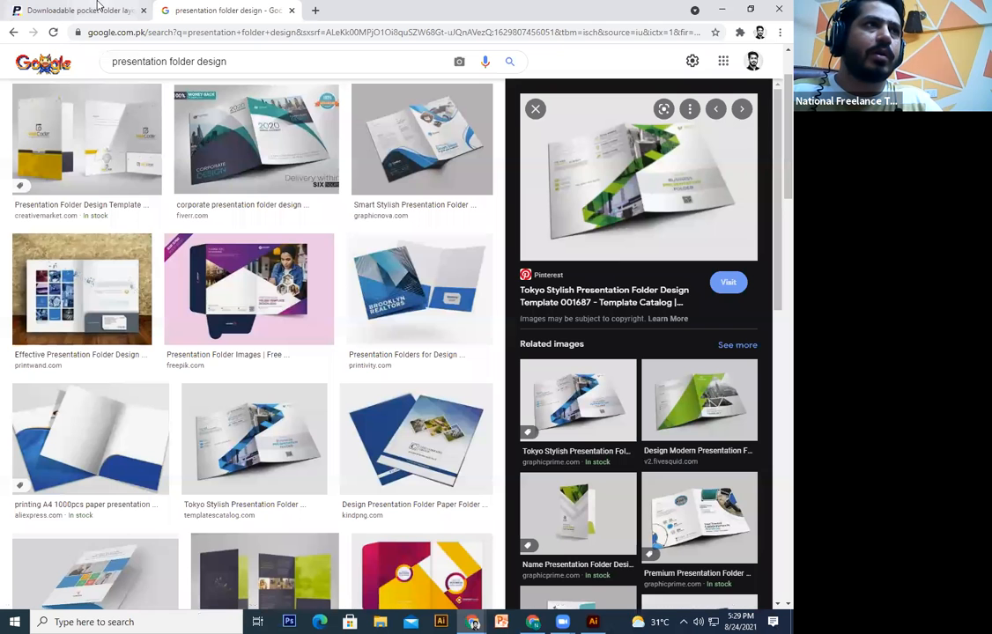
{"action": "left_click", "coordinate": [79, 10]}
{"action": "left_click", "coordinate": [278, 33]}
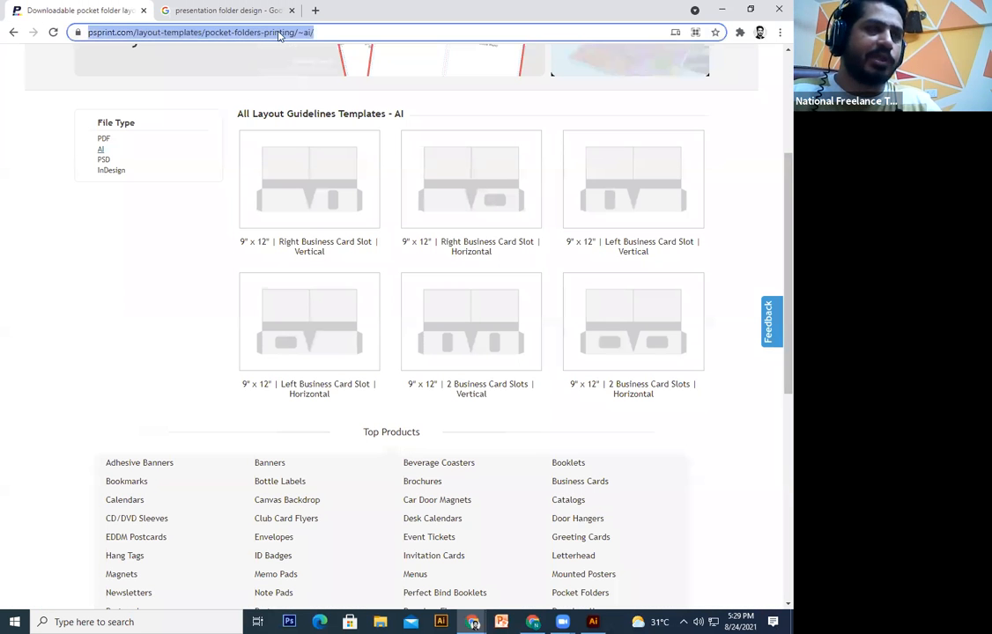
{"action": "left_click", "coordinate": [541, 332]}
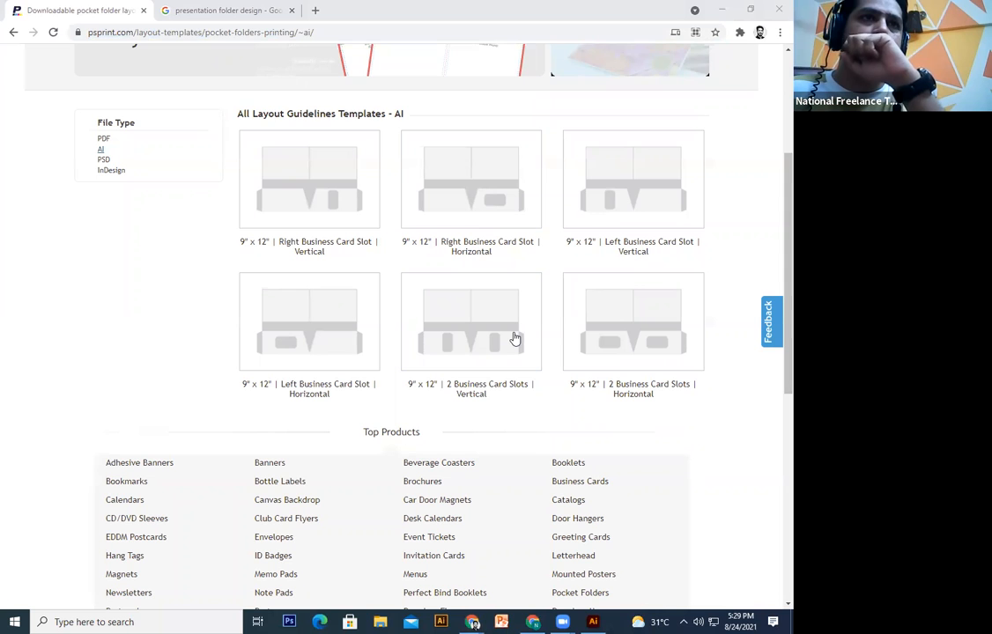
- Compare several presentation folder reference designs in the Google image results, and return to Illustrator
{"action": "left_click", "coordinate": [221, 10]}
{"action": "left_click", "coordinate": [393, 260]}
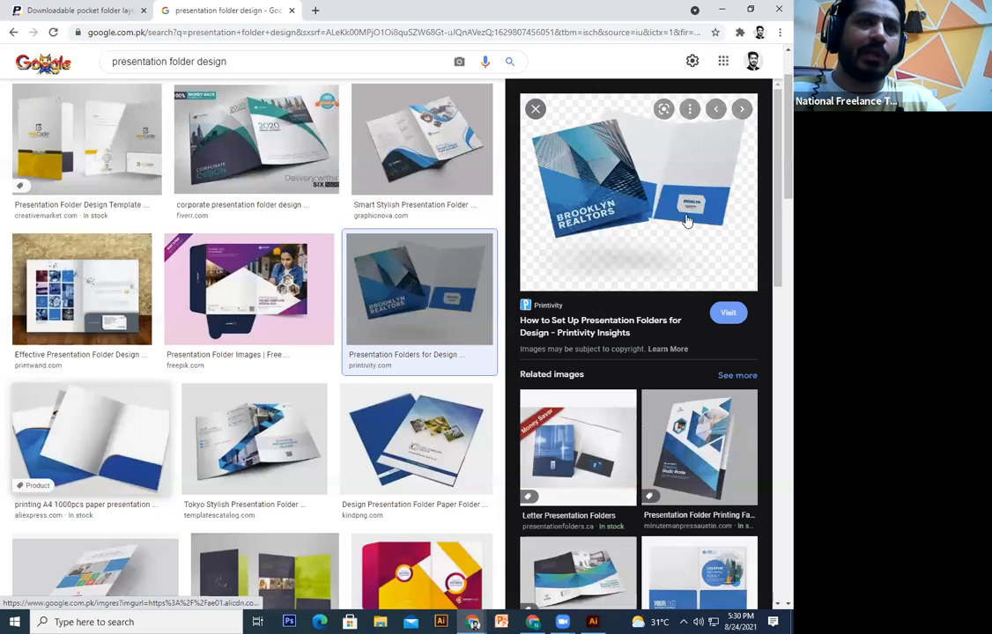
{"action": "key", "text": "Right"}
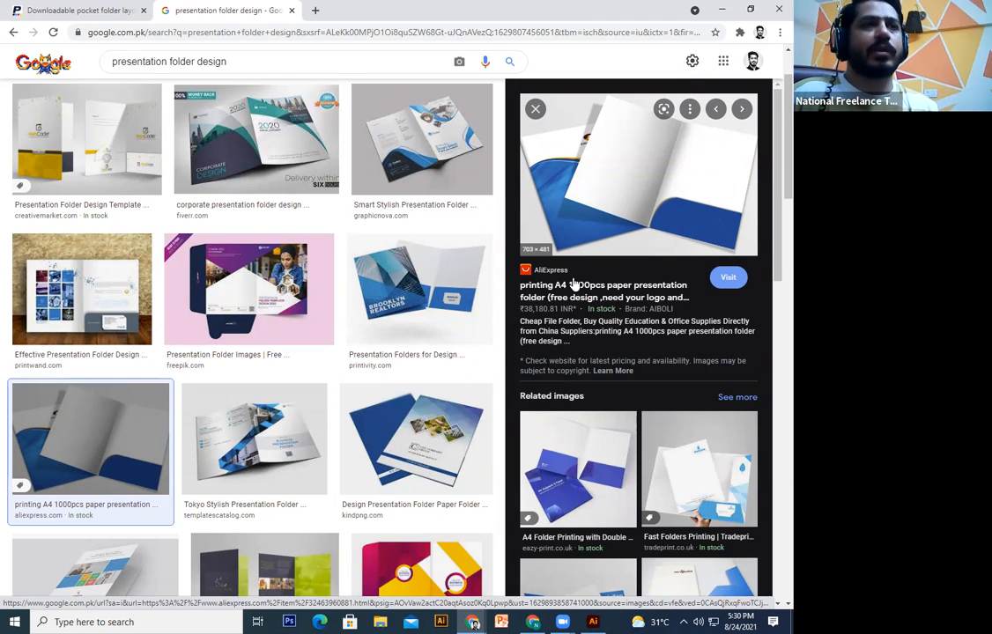
{"action": "left_click", "coordinate": [420, 289]}
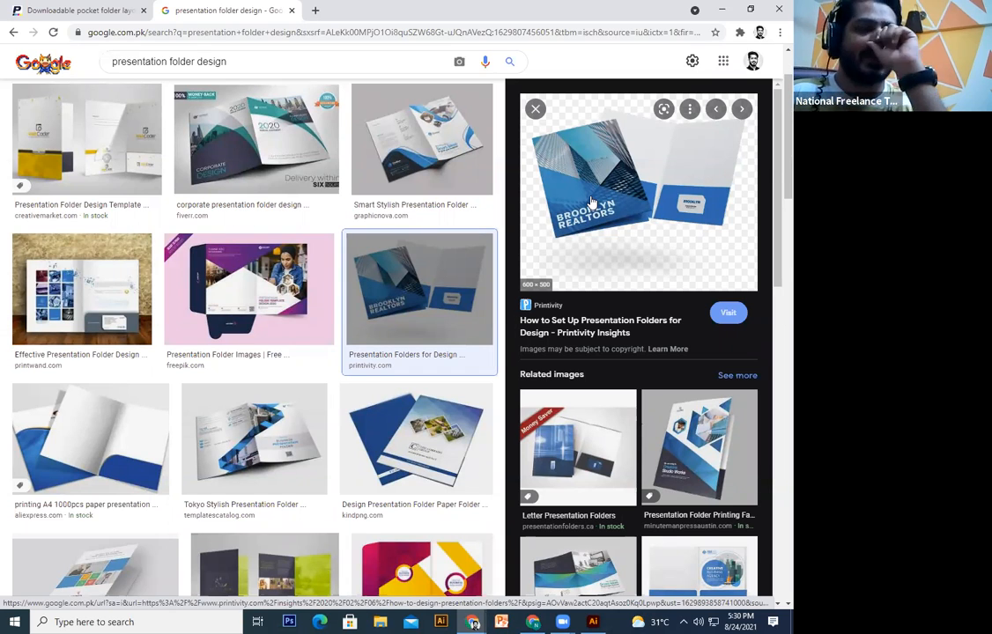
{"action": "left_click", "coordinate": [264, 300]}
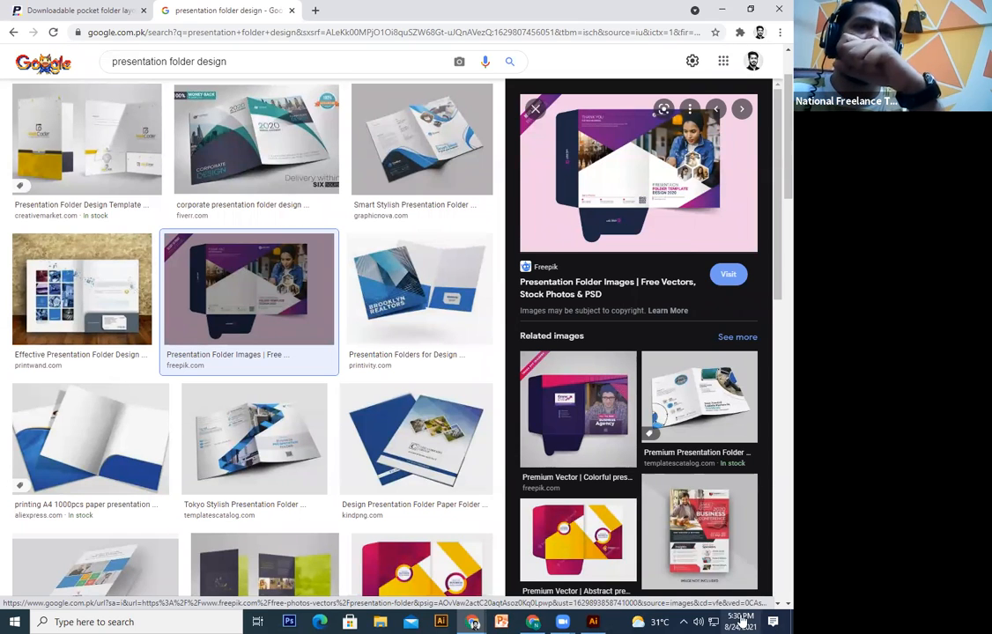
{"action": "left_click", "coordinate": [679, 400]}
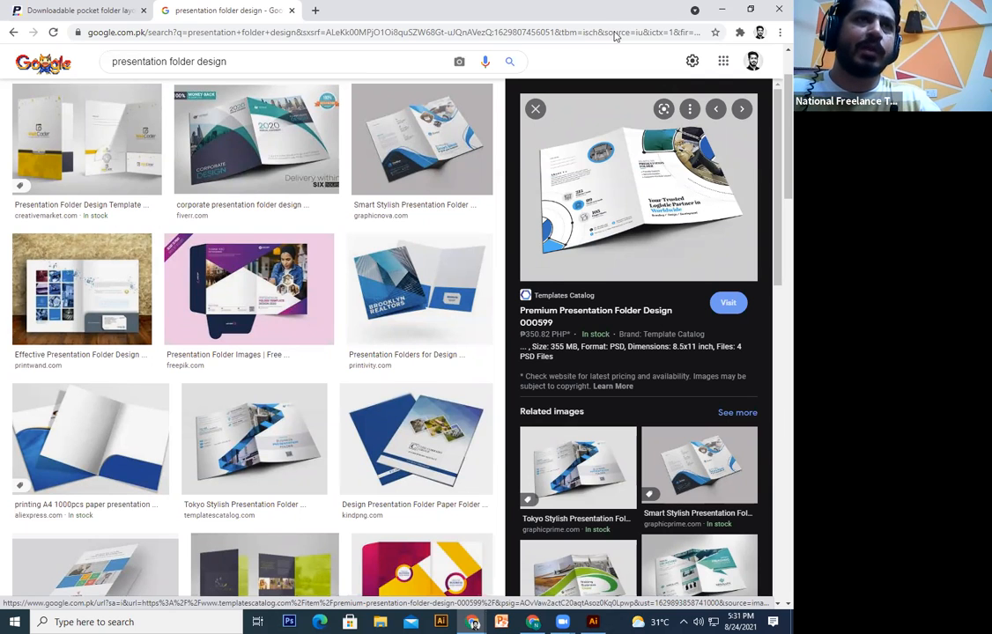
{"action": "left_click", "coordinate": [473, 623]}
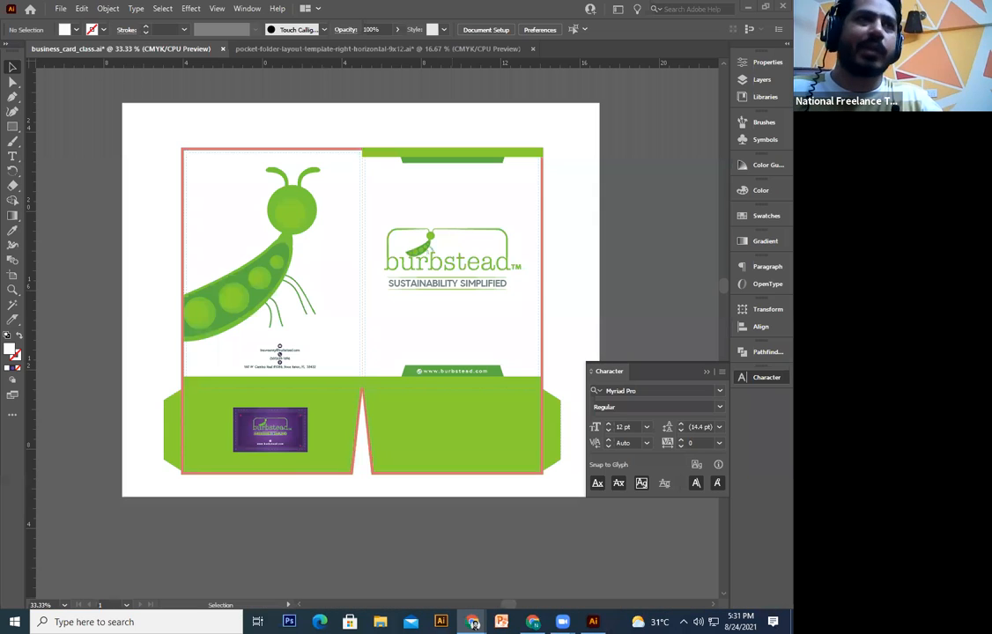
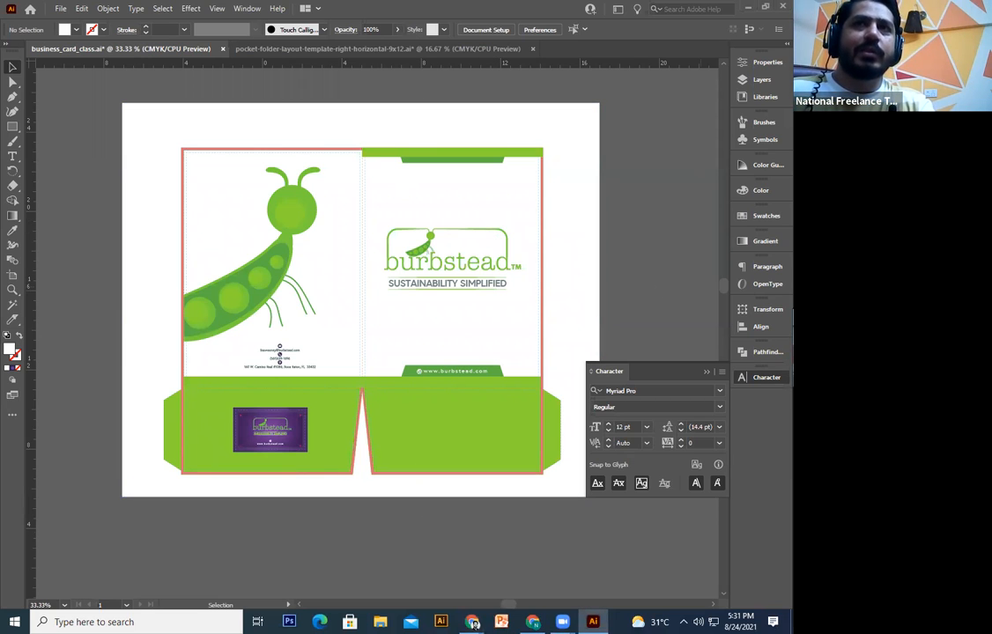
- Begin a new rectangle with the Rectangle tool in the empty canvas beside the folder presentation
{"action": "key", "text": "ctrl+minus"}
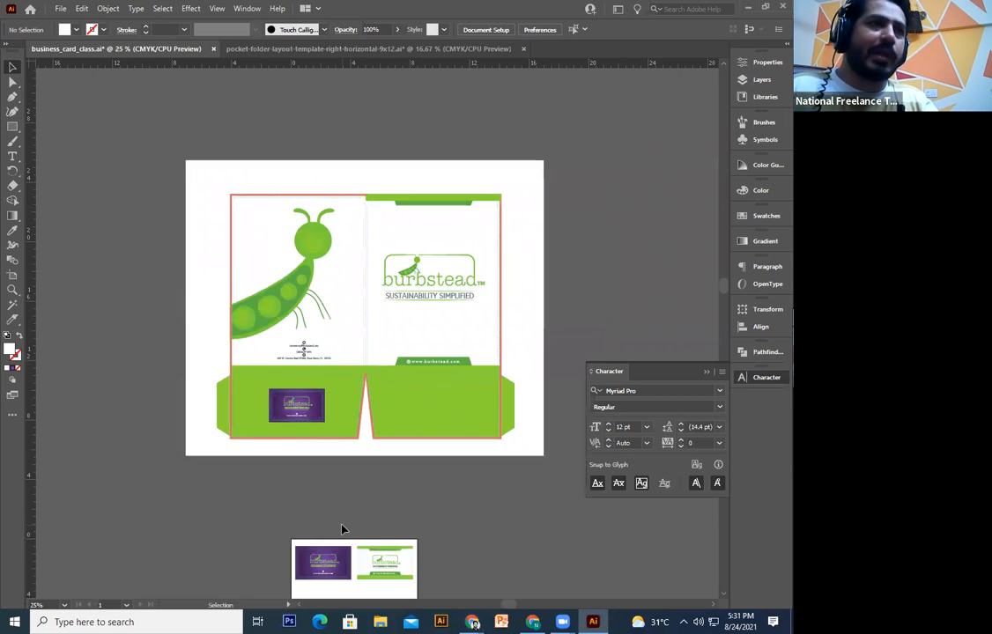
{"action": "left_click_drag", "start_coordinate": [246, 273], "coordinate": [317, 338]}
{"action": "left_click", "coordinate": [12, 126]}
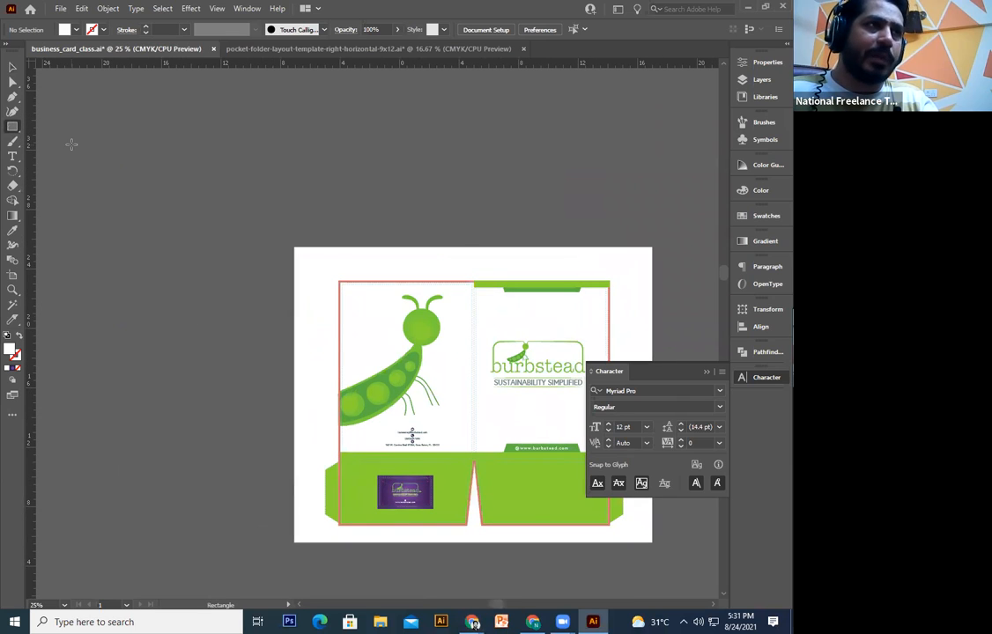
{"action": "left_click", "coordinate": [72, 151]}
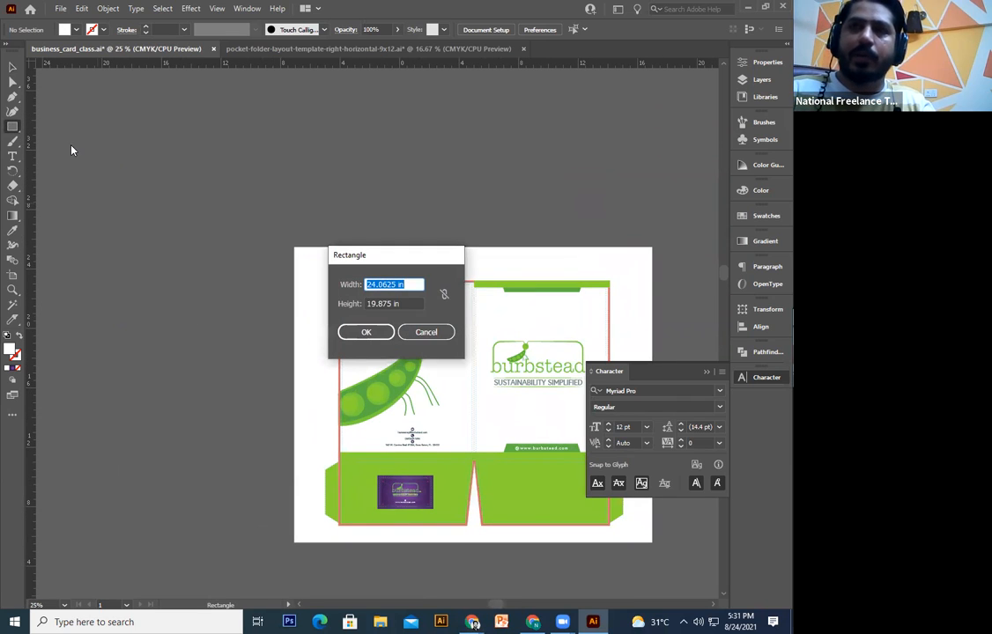
{"action": "key", "text": "Escape"}
{"action": "key", "text": "v"}
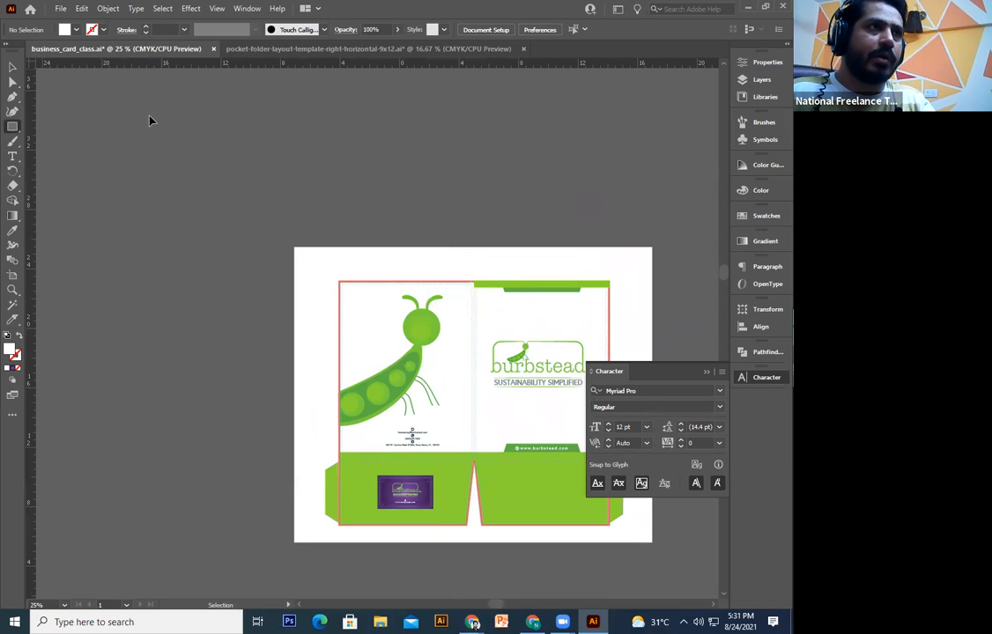
- Switch the ruler units to millimetres and create a white 210 × 297 mm rectangle on the empty canvas beside the artboard
{"action": "right_click", "coordinate": [145, 61]}
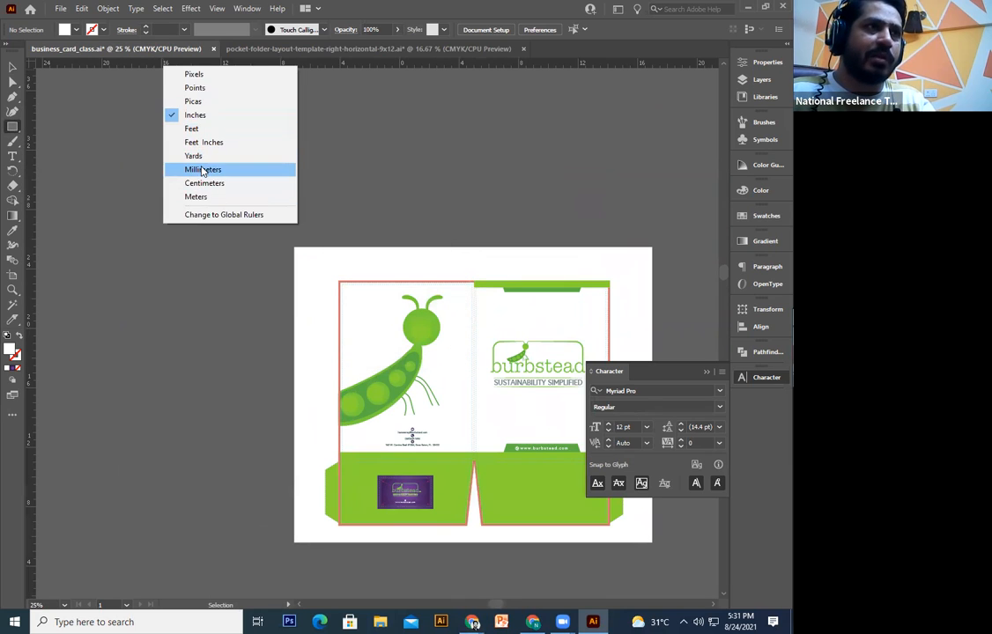
{"action": "left_click", "coordinate": [181, 163]}
{"action": "left_click", "coordinate": [192, 245]}
{"action": "type", "text": "210"}
{"action": "key", "text": "Tab"}
{"action": "type", "text": "29"}
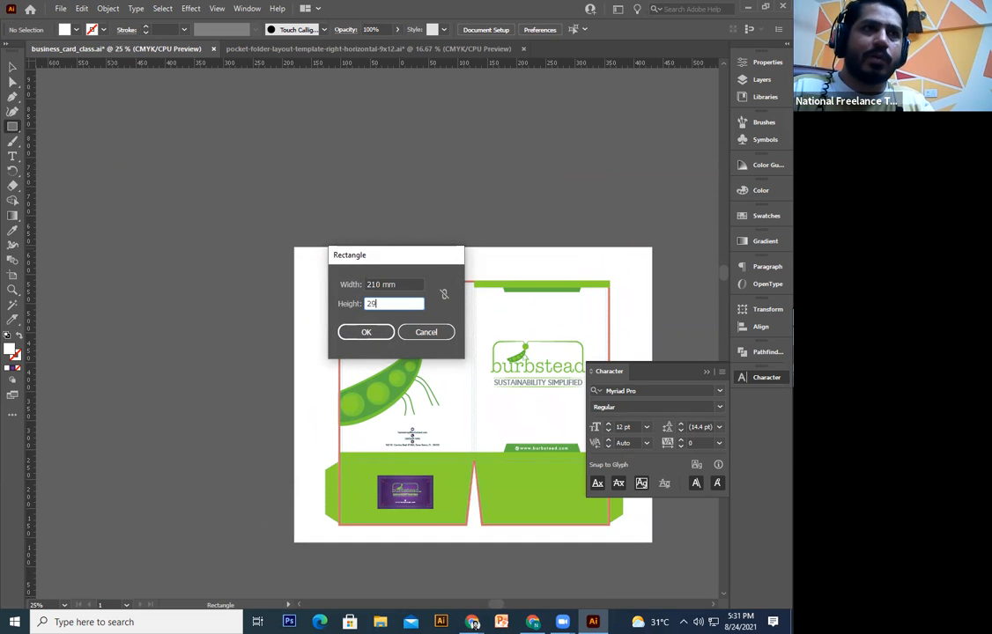
{"action": "type", "text": "7"}
{"action": "key", "text": "Return"}
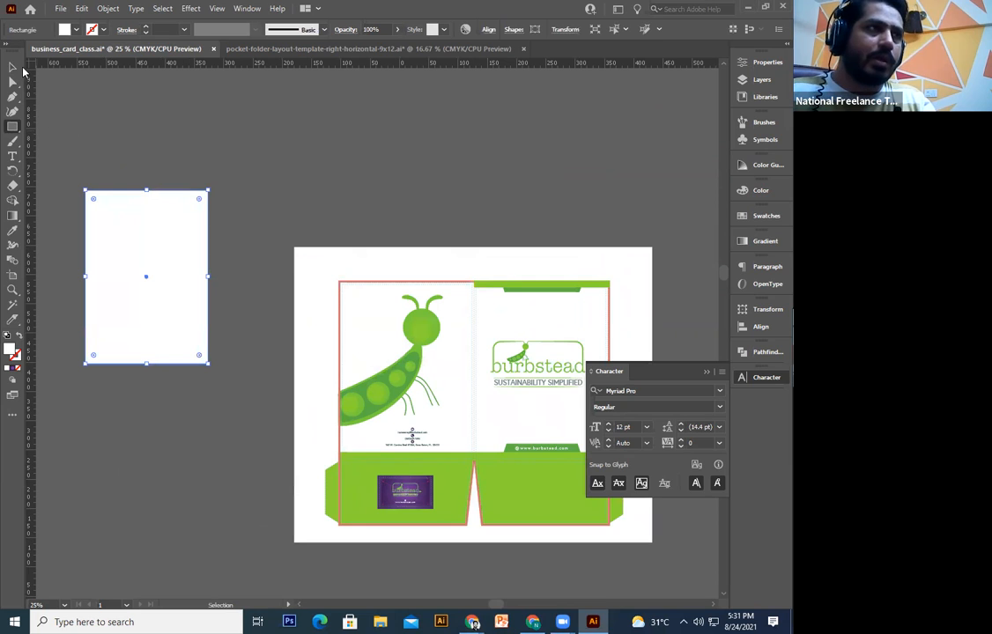
{"action": "left_click", "coordinate": [14, 68]}
{"action": "left_click_drag", "start_coordinate": [238, 212], "coordinate": [256, 223]}
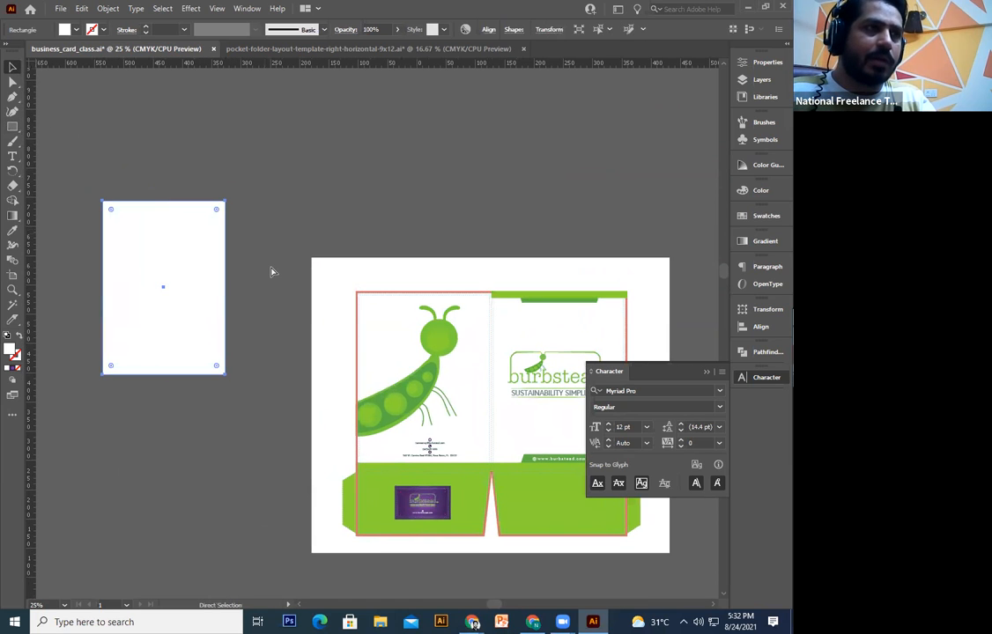
- Switch the ruler units back to inches
{"action": "right_click", "coordinate": [212, 64]}
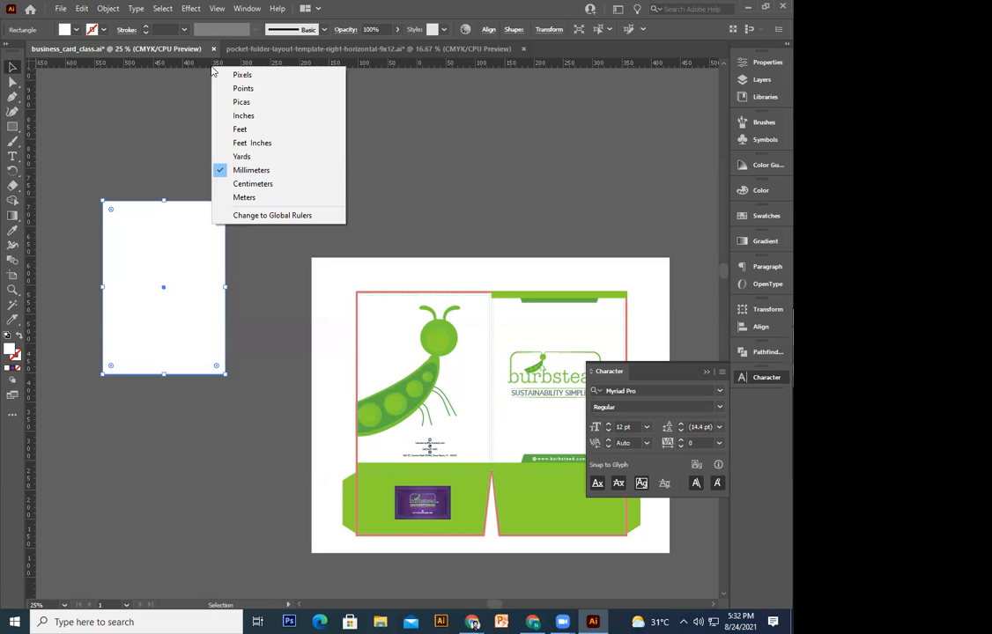
{"action": "left_click", "coordinate": [252, 118]}
{"action": "left_click", "coordinate": [253, 128]}
{"action": "left_click_drag", "start_coordinate": [181, 255], "coordinate": [316, 260]}
{"action": "left_click", "coordinate": [316, 278]}
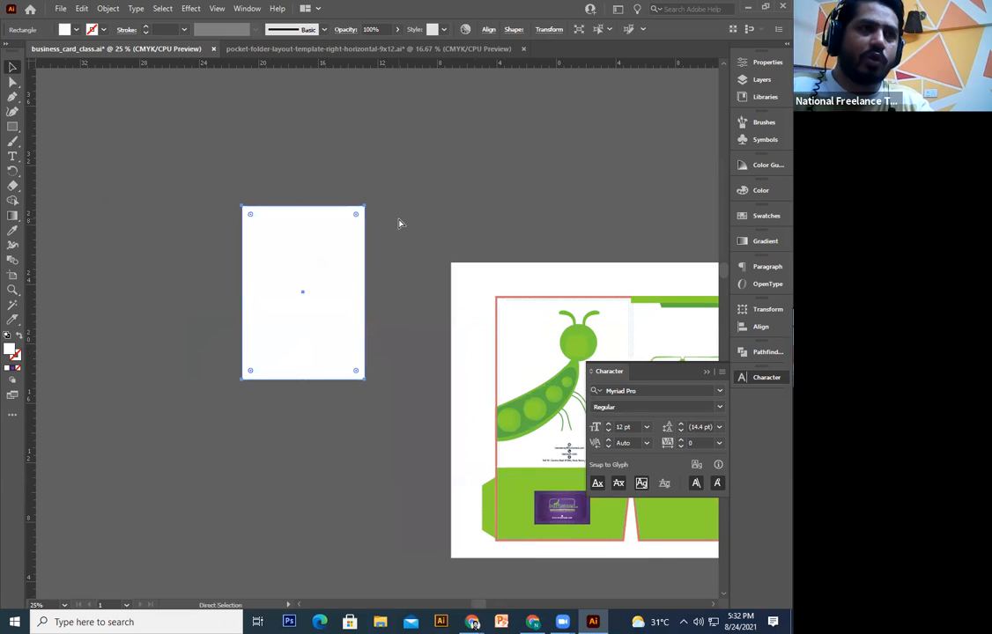
- Duplicate the A4 rectangle and place the copy flush against its left edge to form a two-page spread
{"action": "key", "text": "ctrl+equal"}
{"action": "key", "text": "ctrl+equal"}
{"action": "left_click", "coordinate": [576, 189]}
{"action": "left_click_drag", "start_coordinate": [370, 433], "coordinate": [174, 467]}
{"action": "key", "text": "ctrl+z"}
{"action": "left_click_drag", "start_coordinate": [357, 510], "coordinate": [401, 500]}
{"action": "left_click", "coordinate": [335, 474]}
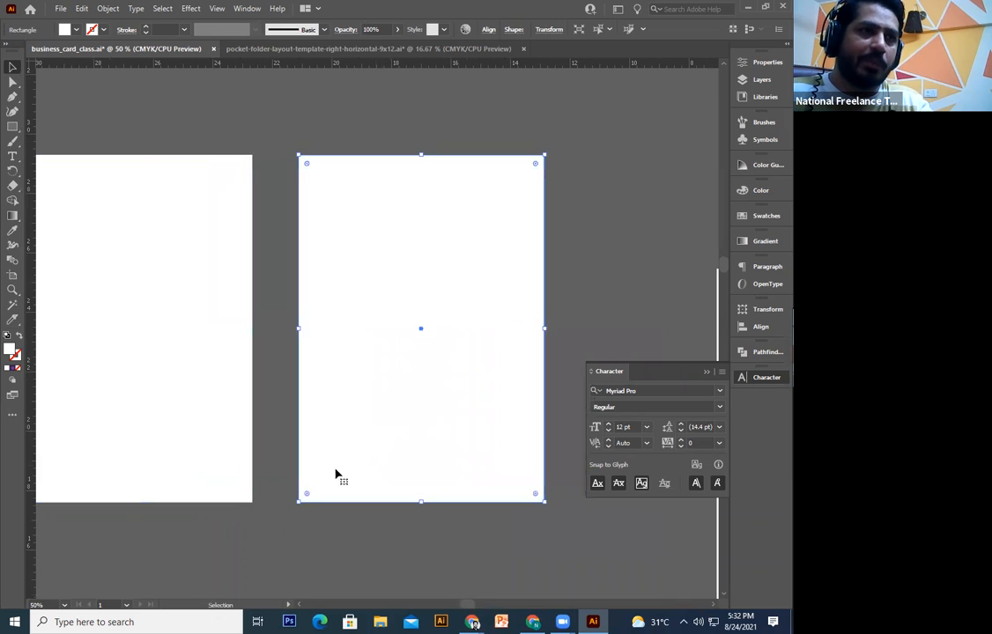
{"action": "left_click", "coordinate": [212, 457]}
{"action": "left_click_drag", "start_coordinate": [212, 456], "coordinate": [246, 464]}
{"action": "left_click", "coordinate": [376, 543]}
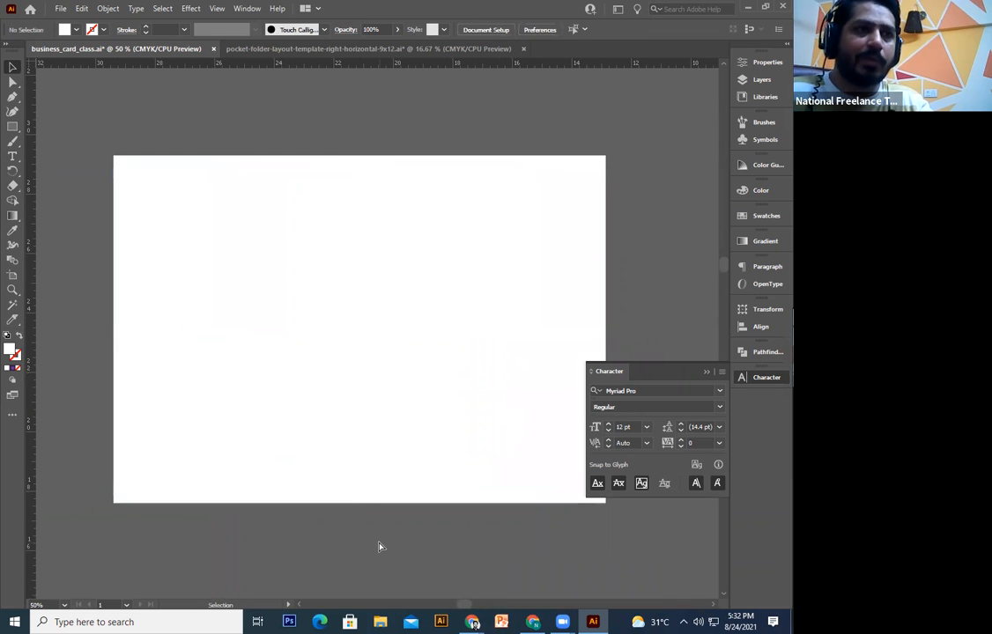
{"action": "key", "text": "ctrl+minus"}
{"action": "key", "text": "ctrl+minus"}
{"action": "key", "text": "ctrl+plus"}
{"action": "key", "text": "ctrl+plus"}
{"action": "key", "text": "ctrl+plus"}
{"action": "key", "text": "ctrl+minus"}
{"action": "key", "text": "ctrl+minus"}
{"action": "key", "text": "ctrl+minus"}
{"action": "key", "text": "ctrl+minus"}
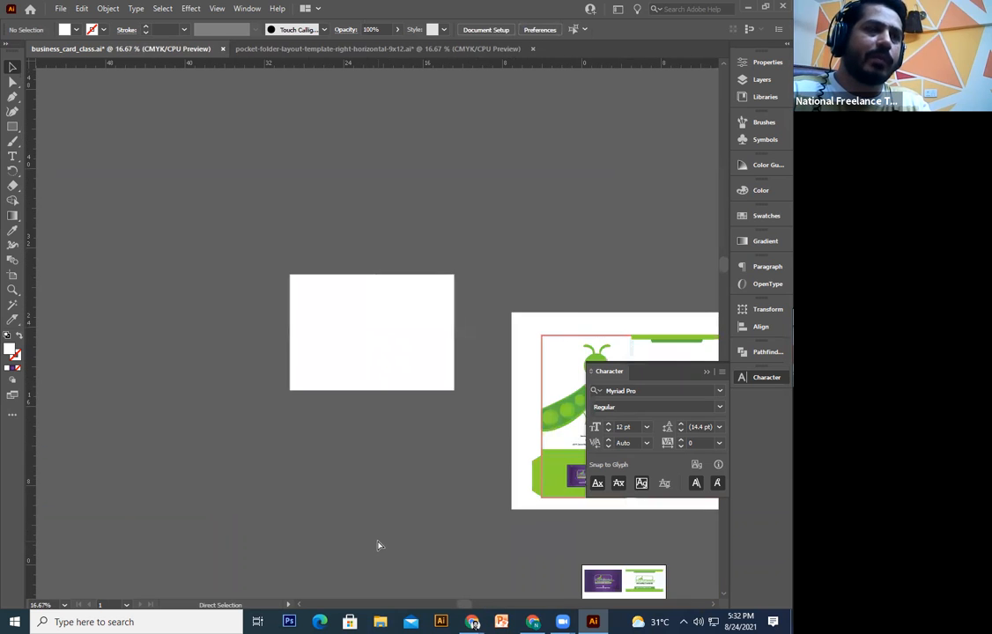
{"action": "key", "text": "ctrl+plus"}
{"action": "key", "text": "ctrl+plus"}
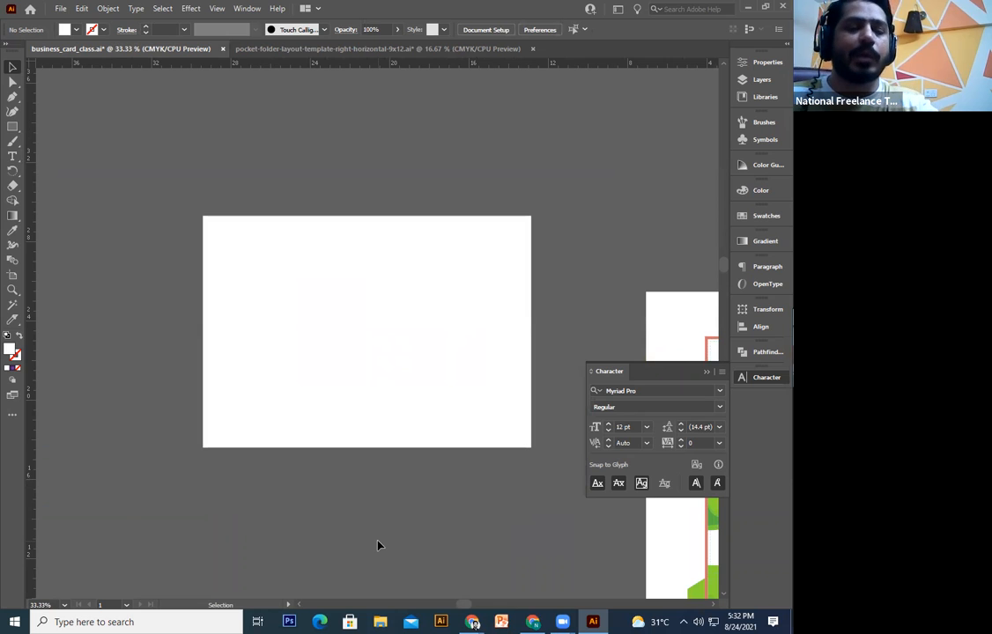
{"action": "key", "text": "ctrl+minus"}
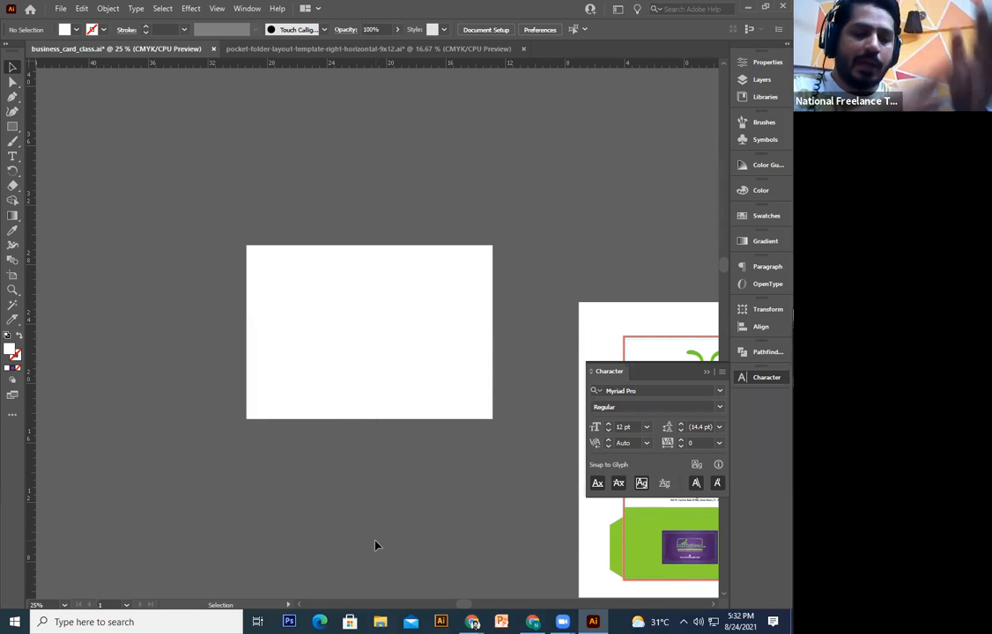
{"action": "key", "text": "space"}
{"action": "left_click_drag", "start_coordinate": [220, 532], "coordinate": [52, 534]}
{"action": "left_click", "coordinate": [281, 318]}
{"action": "key", "text": "space"}
{"action": "left_click_drag", "start_coordinate": [243, 478], "coordinate": [318, 413]}
{"action": "left_click", "coordinate": [255, 310]}
{"action": "left_click", "coordinate": [319, 480]}
{"action": "key", "text": "space"}
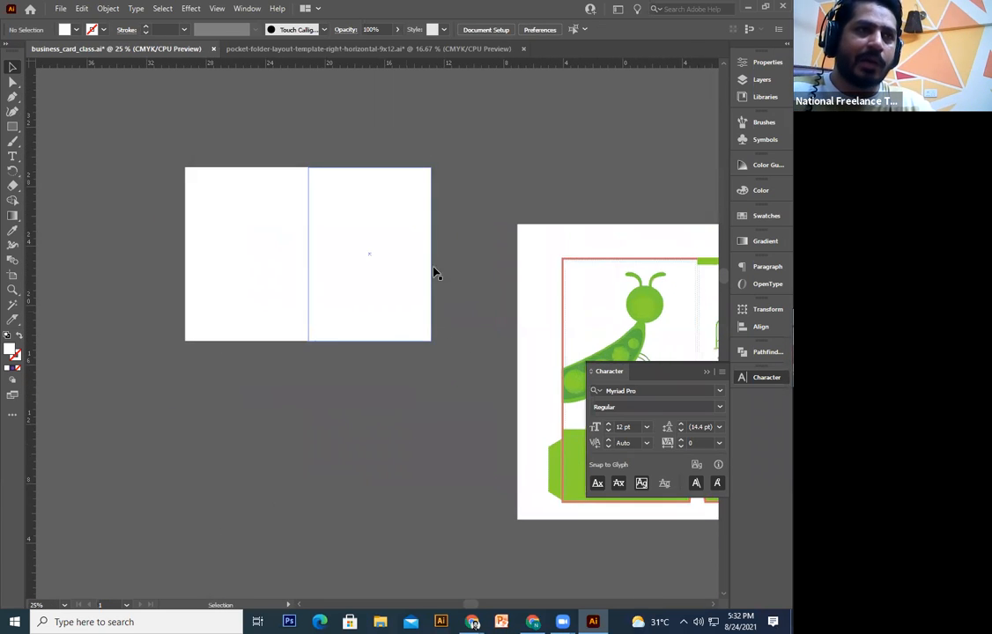
- Fill both A4 rectangles with yellow and group them
{"action": "left_click_drag", "start_coordinate": [251, 422], "coordinate": [475, 264]}
{"action": "key", "text": "space"}
{"action": "left_click_drag", "start_coordinate": [304, 444], "coordinate": [154, 455]}
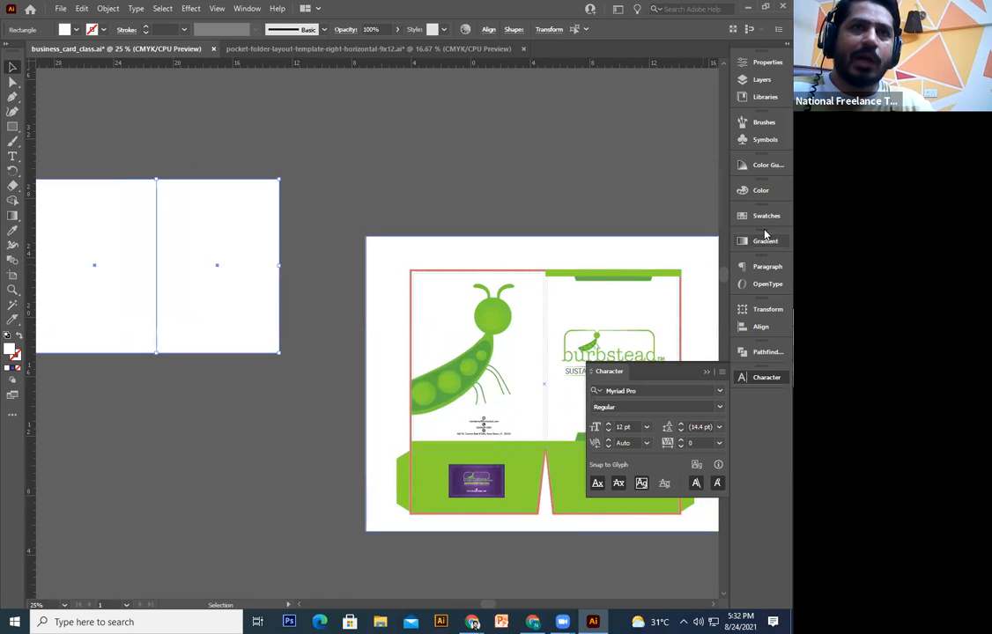
{"action": "left_click", "coordinate": [767, 216]}
{"action": "left_click", "coordinate": [631, 248]}
{"action": "left_click_drag", "start_coordinate": [336, 183], "coordinate": [72, 450]}
{"action": "key", "text": "ctrl+g"}
{"action": "key", "text": "space"}
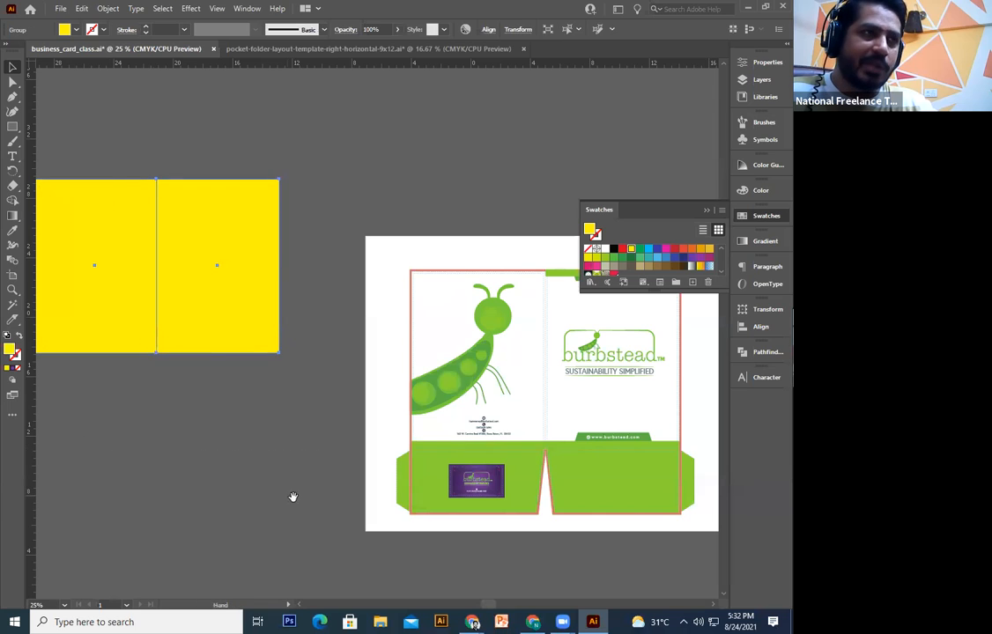
- Delete the yellow two-page rectangle group from the canvas beside the folder
{"action": "left_click_drag", "start_coordinate": [290, 496], "coordinate": [209, 480]}
{"action": "left_click_drag", "start_coordinate": [129, 291], "coordinate": [300, 429]}
{"action": "key", "text": "ctrl+z"}
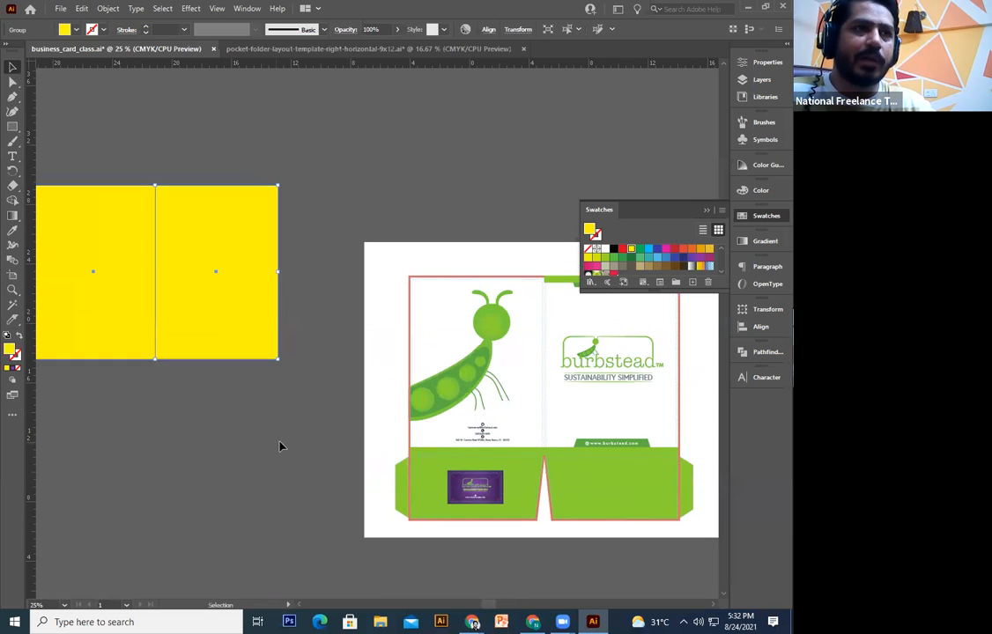
{"action": "left_click", "coordinate": [289, 433]}
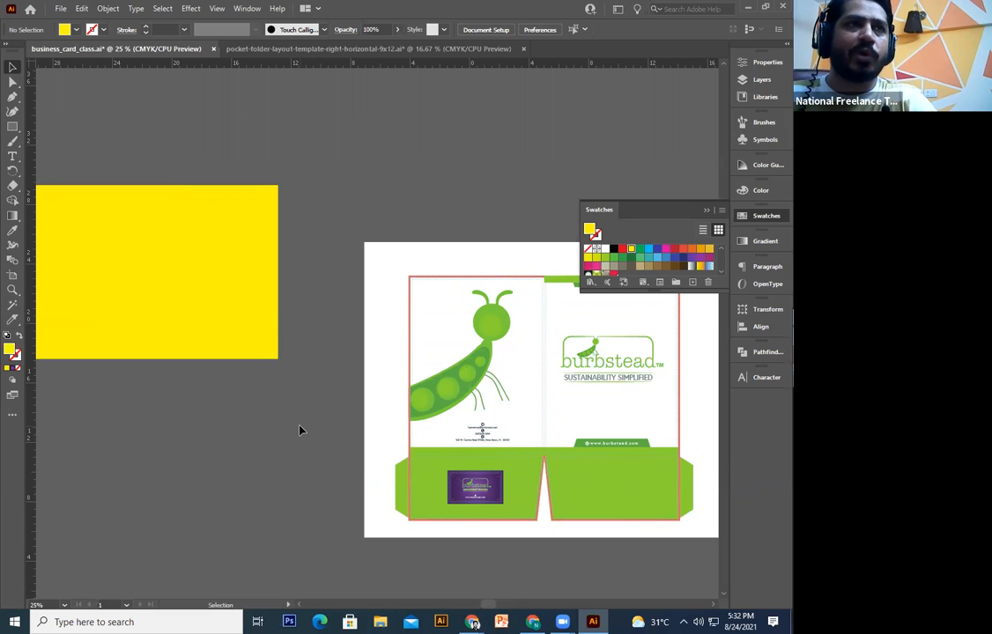
{"action": "left_click_drag", "start_coordinate": [300, 431], "coordinate": [306, 444]}
{"action": "left_click", "coordinate": [262, 355]}
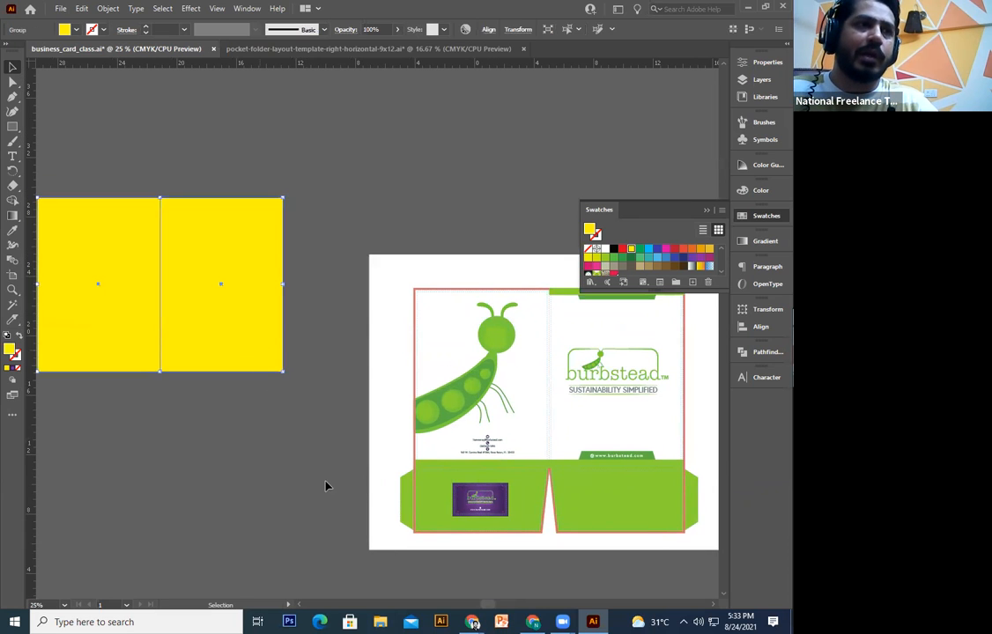
{"action": "key", "text": "Delete"}
- Remove the dark green trapezoid from the front cover's top band and move the burbstead logo up just below the band
{"action": "scroll", "coordinate": [361, 250], "scroll_direction": "right", "scroll_amount": 6}
{"action": "scroll", "coordinate": [362, 250], "scroll_direction": "down", "scroll_amount": 1}
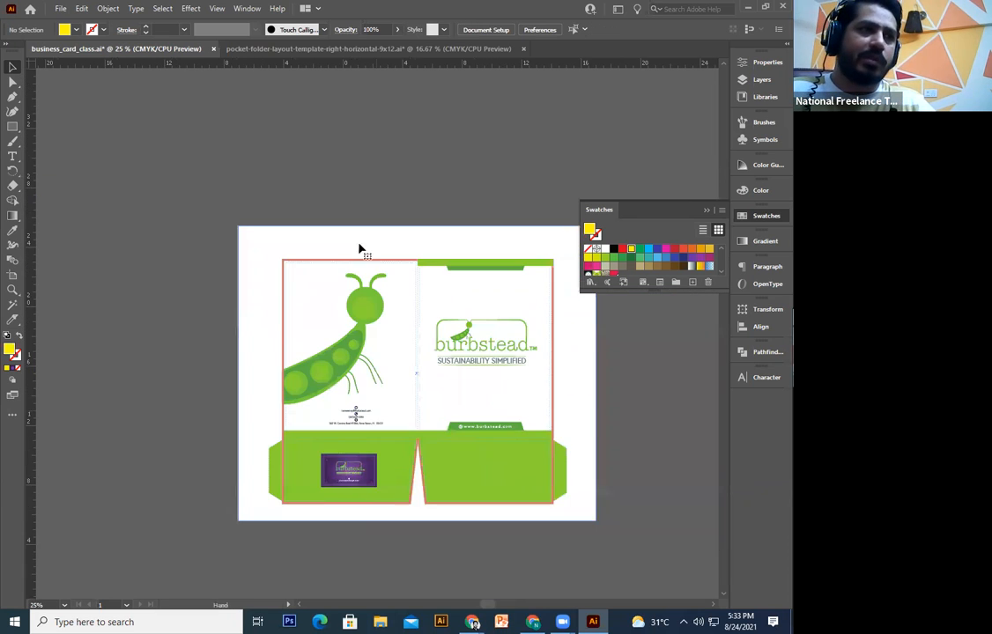
{"action": "left_click", "coordinate": [510, 420]}
{"action": "key", "text": "ctrl+equal"}
{"action": "key", "text": "ctrl+equal"}
{"action": "left_click_drag", "start_coordinate": [316, 383], "coordinate": [474, 406]}
{"action": "left_click", "coordinate": [443, 289]}
{"action": "left_click_drag", "start_coordinate": [491, 245], "coordinate": [478, 261]}
{"action": "left_click_drag", "start_coordinate": [401, 296], "coordinate": [408, 220]}
{"action": "left_click_drag", "start_coordinate": [522, 414], "coordinate": [247, 417]}
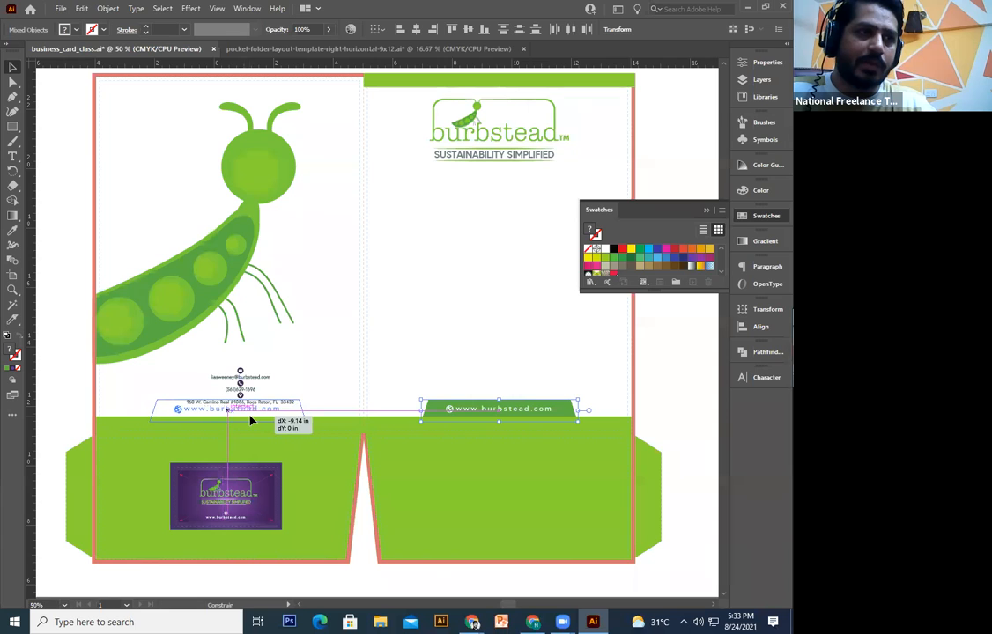
{"action": "left_click_drag", "start_coordinate": [327, 421], "coordinate": [33, 524]}
{"action": "left_click", "coordinate": [493, 375]}
{"action": "left_click_drag", "start_coordinate": [494, 374], "coordinate": [542, 314]}
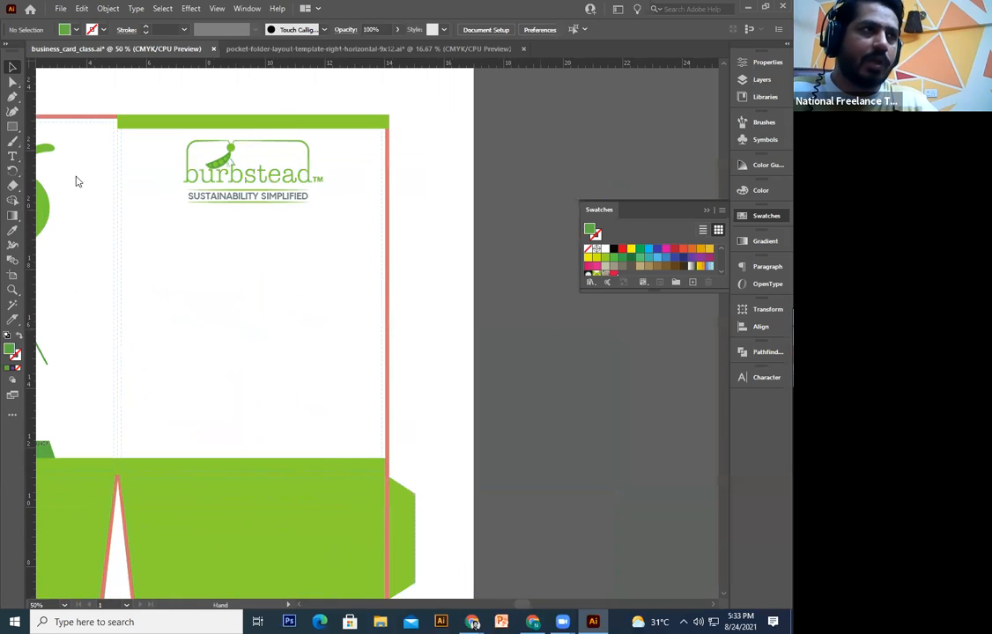
- Draw a large green circle on the lower part of the front cover and scale it down so it clears the logo
{"action": "left_click_drag", "start_coordinate": [13, 128], "coordinate": [66, 140]}
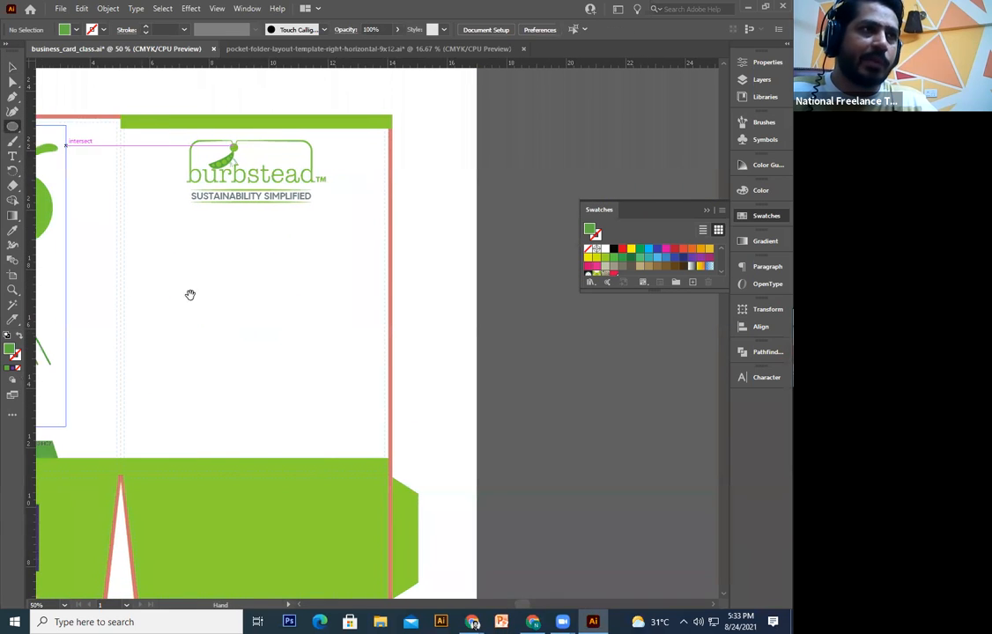
{"action": "left_click_drag", "start_coordinate": [167, 217], "coordinate": [291, 434]}
{"action": "key", "text": "v"}
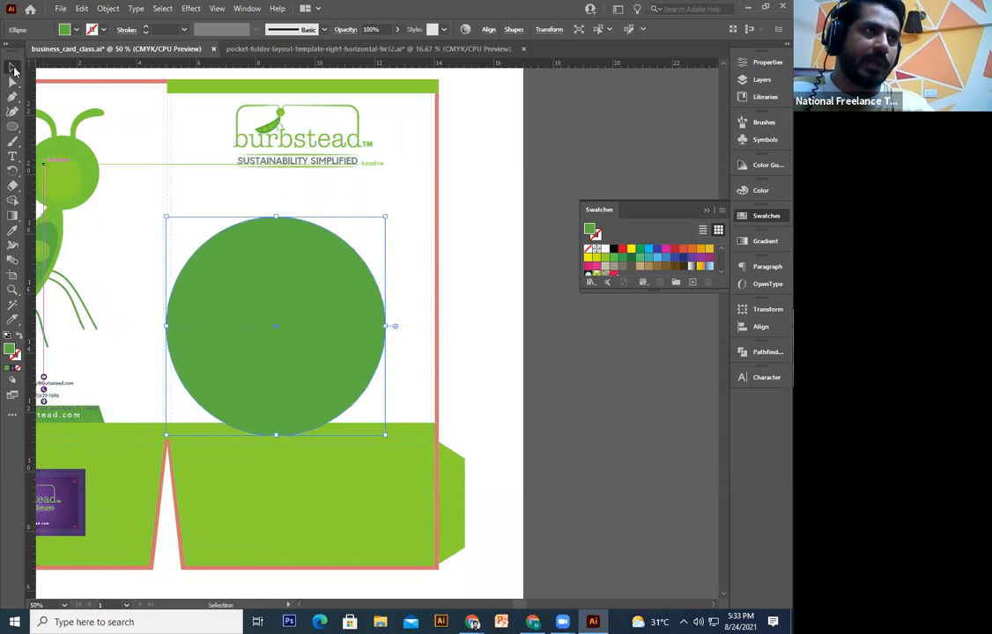
{"action": "left_click_drag", "start_coordinate": [385, 227], "coordinate": [358, 259]}
- Add a smaller copy of the green circle overlapping the large circle's lower right side
{"action": "left_click_drag", "start_coordinate": [279, 370], "coordinate": [374, 371]}
{"action": "left_click", "coordinate": [485, 376]}
{"action": "left_click", "coordinate": [277, 370]}
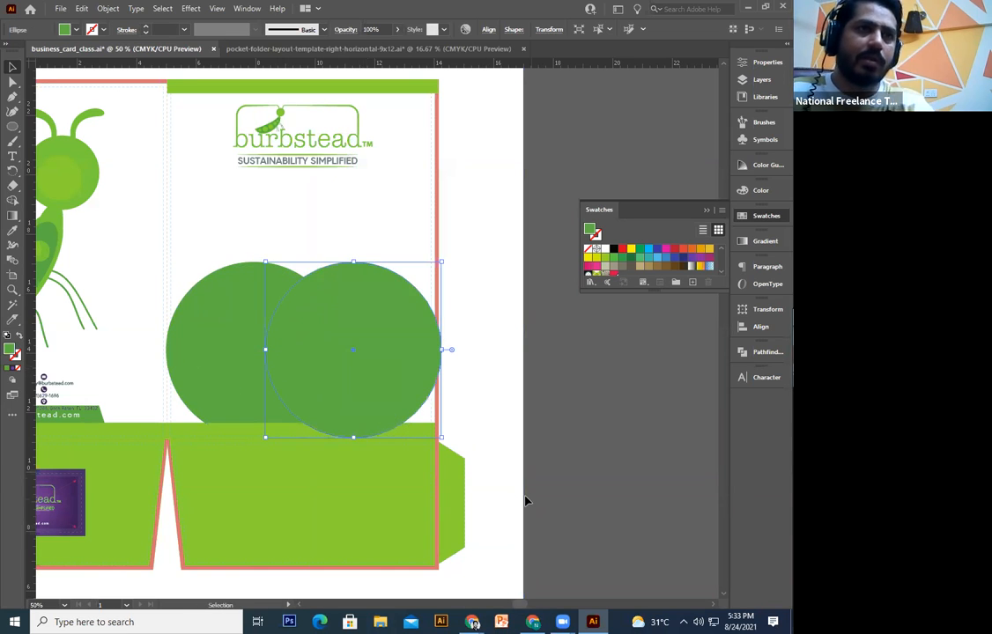
{"action": "left_click_drag", "start_coordinate": [264, 438], "coordinate": [310, 396]}
{"action": "left_click_drag", "start_coordinate": [368, 354], "coordinate": [337, 374]}
{"action": "left_click_drag", "start_coordinate": [405, 297], "coordinate": [394, 323]}
{"action": "left_click_drag", "start_coordinate": [348, 402], "coordinate": [346, 402]}
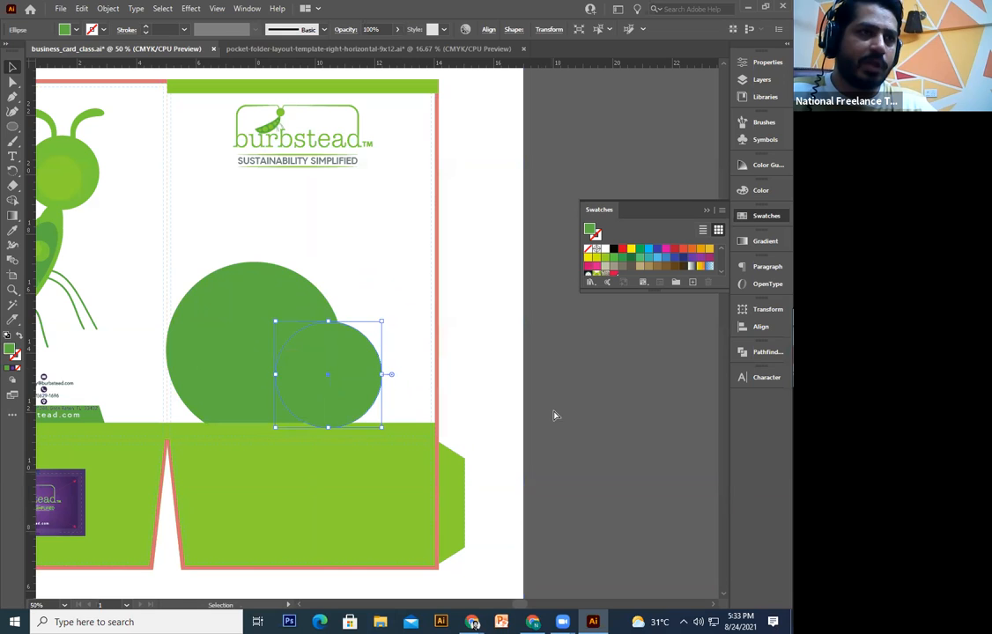
{"action": "left_click", "coordinate": [494, 376]}
- Add a larger copy of the small circle to its upper right and fill it with bright blue
{"action": "left_click_drag", "start_coordinate": [325, 366], "coordinate": [357, 346]}
{"action": "left_click_drag", "start_coordinate": [408, 404], "coordinate": [435, 425]}
{"action": "left_click_drag", "start_coordinate": [376, 364], "coordinate": [374, 351]}
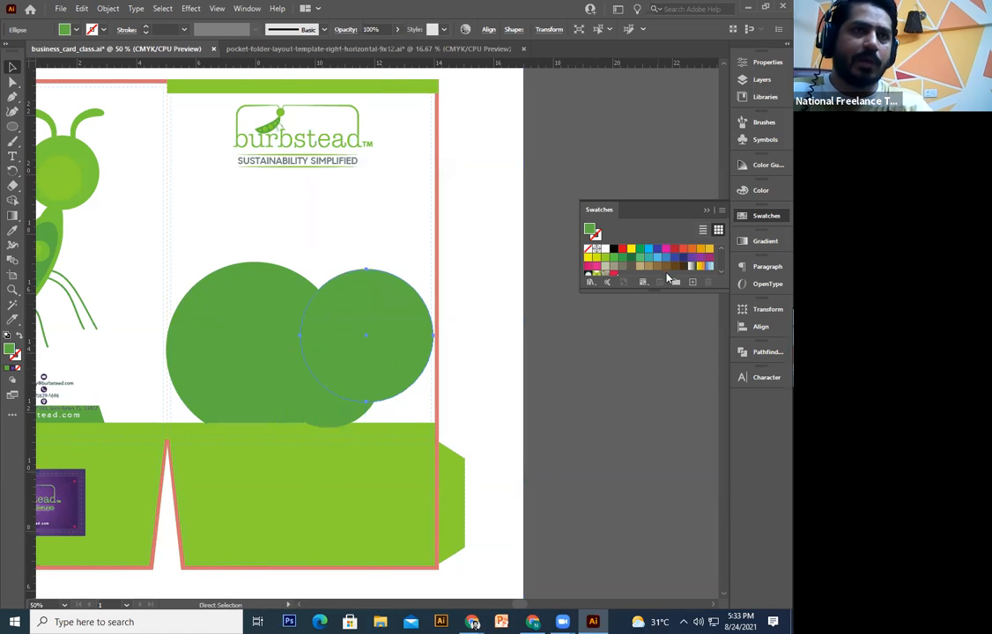
{"action": "left_click", "coordinate": [648, 250]}
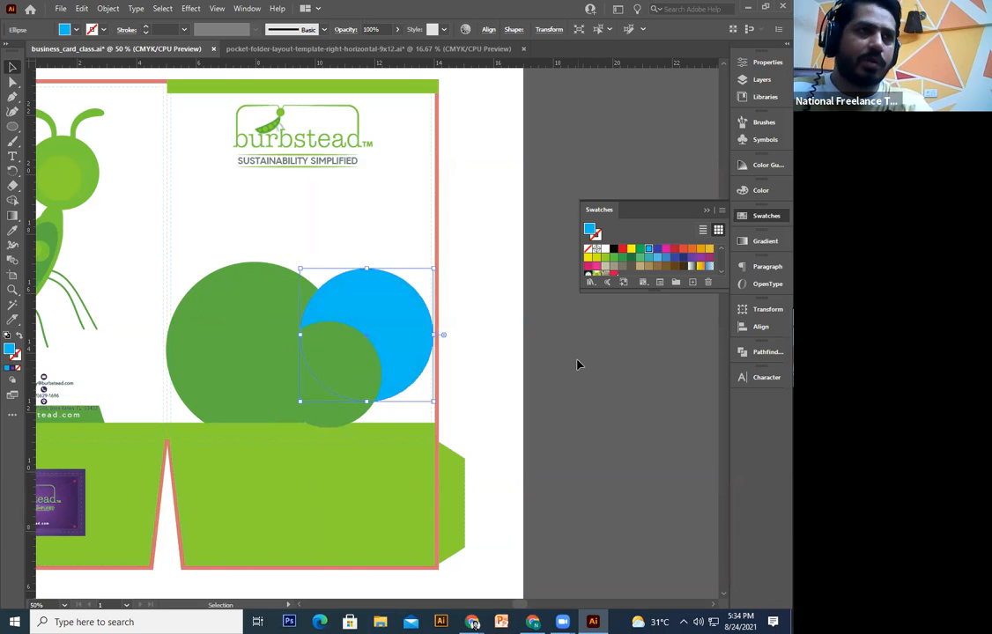
- Nudge the blue circle slightly upward on the front cover
{"action": "key", "text": "Up"}
{"action": "key", "text": "Up"}
{"action": "key", "text": "Up"}
{"action": "key", "text": "Up"}
{"action": "key", "text": "Up"}
{"action": "key", "text": "Up"}
{"action": "key", "text": "Up"}
{"action": "key", "text": "Up"}
{"action": "key", "text": "Up"}
{"action": "key", "text": "Up"}
{"action": "key", "text": "Up"}
{"action": "key", "text": "Up"}
{"action": "key", "text": "Up"}
{"action": "key", "text": "Up"}
{"action": "key", "text": "Up"}
{"action": "key", "text": "Up"}
{"action": "key", "text": "Up"}
{"action": "key", "text": "Up"}
{"action": "key", "text": "Up"}
{"action": "key", "text": "Up"}
- Move the small green circle right over the lower part of the blue circle and enlarge it slightly
{"action": "left_click", "coordinate": [389, 408]}
{"action": "left_click", "coordinate": [355, 395]}
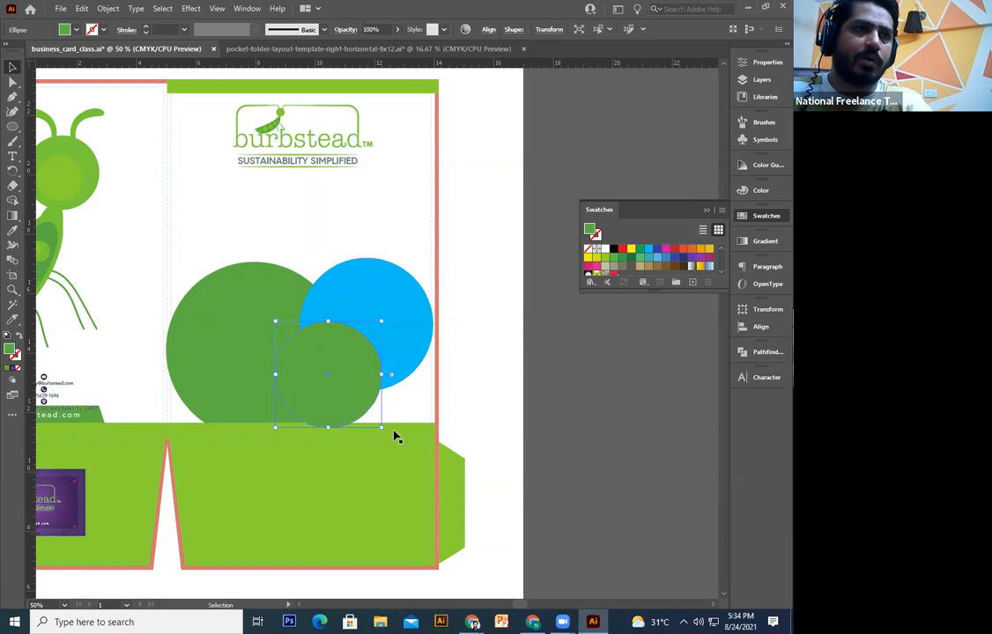
{"action": "left_click_drag", "start_coordinate": [372, 408], "coordinate": [421, 406]}
{"action": "left_click_drag", "start_coordinate": [323, 430], "coordinate": [312, 439]}
{"action": "key", "text": "Up"}
{"action": "key", "text": "Up"}
{"action": "key", "text": "Up"}
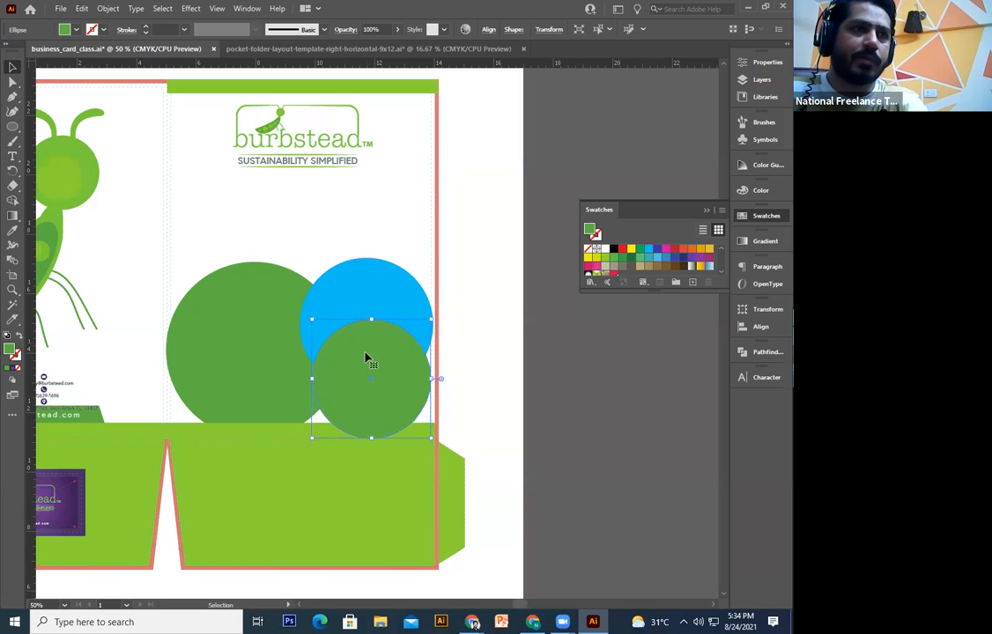
- Scale the small green circle down slightly, keeping its lower edge just over the folder pocket
{"action": "left_click_drag", "start_coordinate": [310, 319], "coordinate": [320, 328]}
{"action": "key", "text": "Up"}
{"action": "key", "text": "Up"}
{"action": "key", "text": "Up"}
{"action": "key", "text": "Up"}
{"action": "key", "text": "Up"}
{"action": "key", "text": "Up"}
{"action": "key", "text": "Up"}
{"action": "key", "text": "Up"}
{"action": "key", "text": "Down"}
{"action": "key", "text": "Down"}
{"action": "key", "text": "Down"}
{"action": "key", "text": "Down"}
{"action": "key", "text": "Down"}
{"action": "key", "text": "Down"}
{"action": "key", "text": "Down"}
{"action": "key", "text": "Down"}
{"action": "key", "text": "Down"}
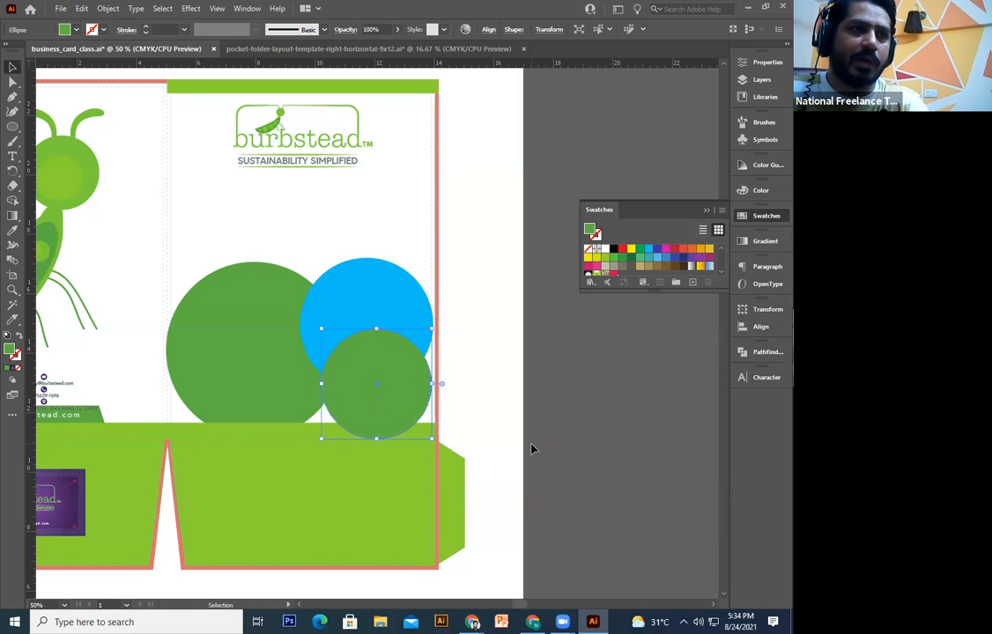
- Shift the blue circle slightly down and left toward the large green circle
{"action": "left_click", "coordinate": [324, 339]}
{"action": "left_click_drag", "start_coordinate": [324, 338], "coordinate": [311, 345]}
{"action": "left_click", "coordinate": [543, 411]}
{"action": "key", "text": "ctrl+="}
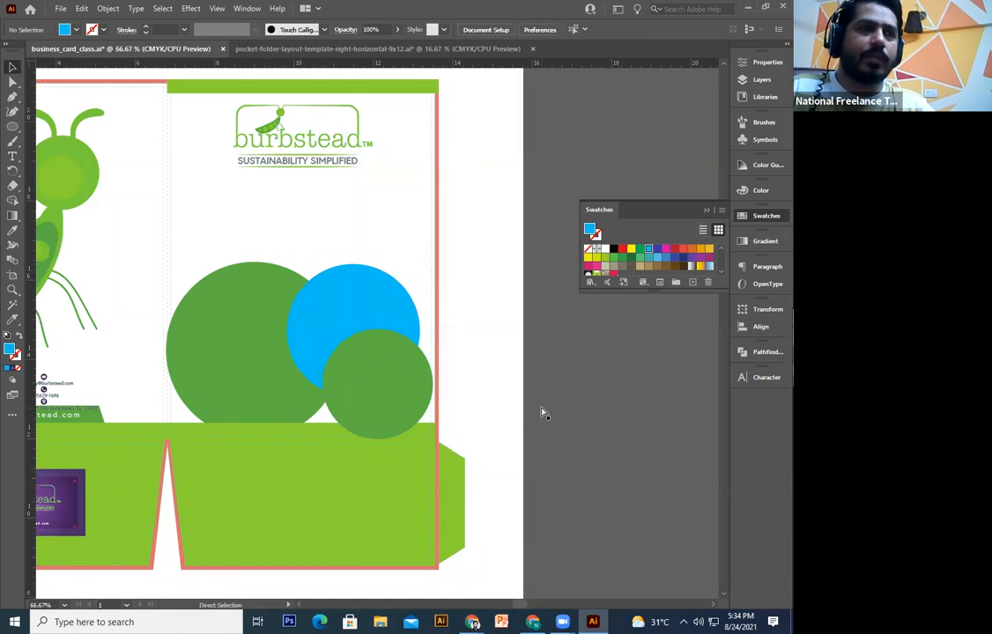
- Add a scaled-down copy of the large green circle at the front of the stack, above the blue circle and below the logo
{"action": "scroll", "coordinate": [194, 288], "scroll_direction": "up", "scroll_amount": 1}
{"action": "left_click", "coordinate": [192, 289]}
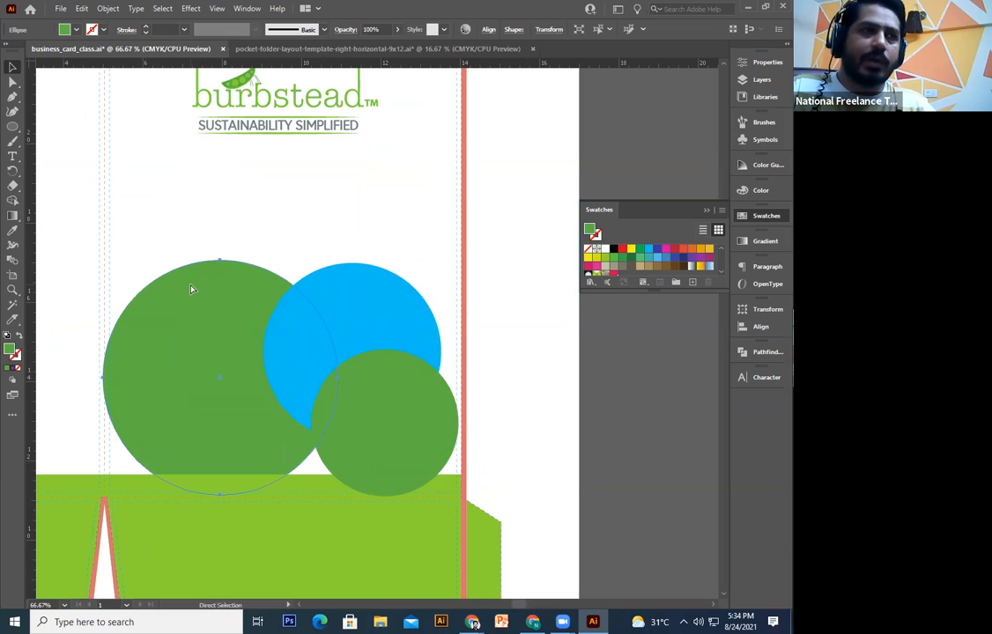
{"action": "key", "text": "ctrl+minus"}
{"action": "left_click_drag", "start_coordinate": [678, 387], "coordinate": [642, 441]}
{"action": "key", "text": "ctrl+shift+]"}
{"action": "left_click_drag", "start_coordinate": [429, 301], "coordinate": [501, 230]}
{"action": "left_click_drag", "start_coordinate": [254, 476], "coordinate": [381, 350]}
{"action": "left_click_drag", "start_coordinate": [444, 308], "coordinate": [385, 283]}
- Adjust the blue circle's position, then shrink the small green circle and place it over the blue circle's lower part
{"action": "scroll", "coordinate": [414, 304], "scroll_direction": "down", "scroll_amount": 1}
{"action": "mouse_move", "coordinate": [452, 356]}
{"action": "left_mouse_down"}
{"action": "mouse_move", "coordinate": [448, 346]}
{"action": "mouse_move", "coordinate": [457, 344]}
{"action": "left_mouse_up"}
{"action": "left_click", "coordinate": [554, 354]}
{"action": "left_click_drag", "start_coordinate": [426, 447], "coordinate": [406, 448]}
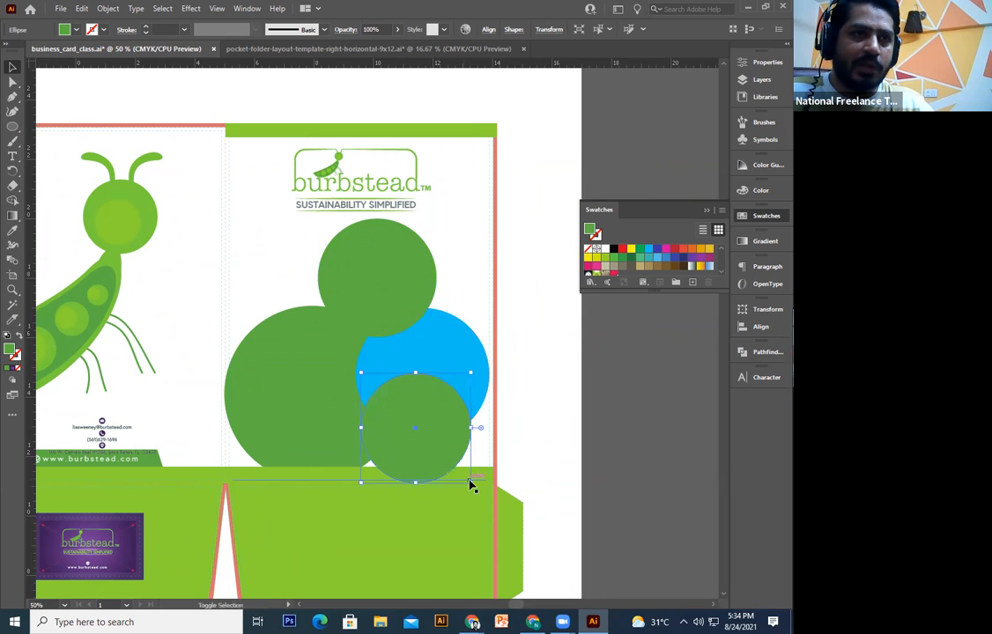
{"action": "left_click_drag", "start_coordinate": [471, 484], "coordinate": [458, 474]}
{"action": "left_click_drag", "start_coordinate": [420, 448], "coordinate": [442, 448]}
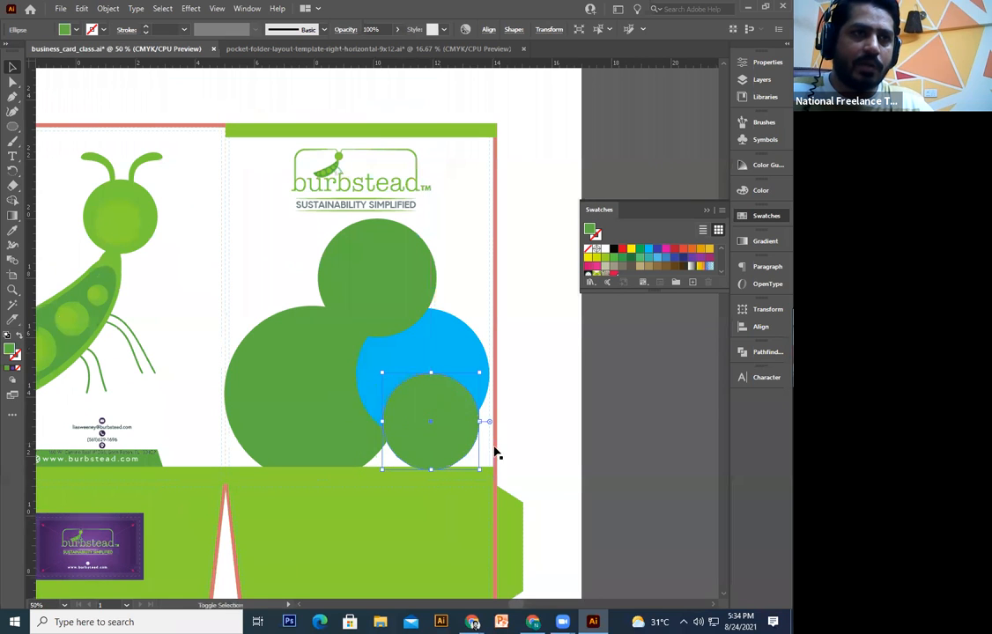
- Bring the garden-path photo into the artwork and place it over the large green circle on the front cover
{"action": "left_click", "coordinate": [591, 423]}
{"action": "left_click_drag", "start_coordinate": [467, 389], "coordinate": [474, 406]}
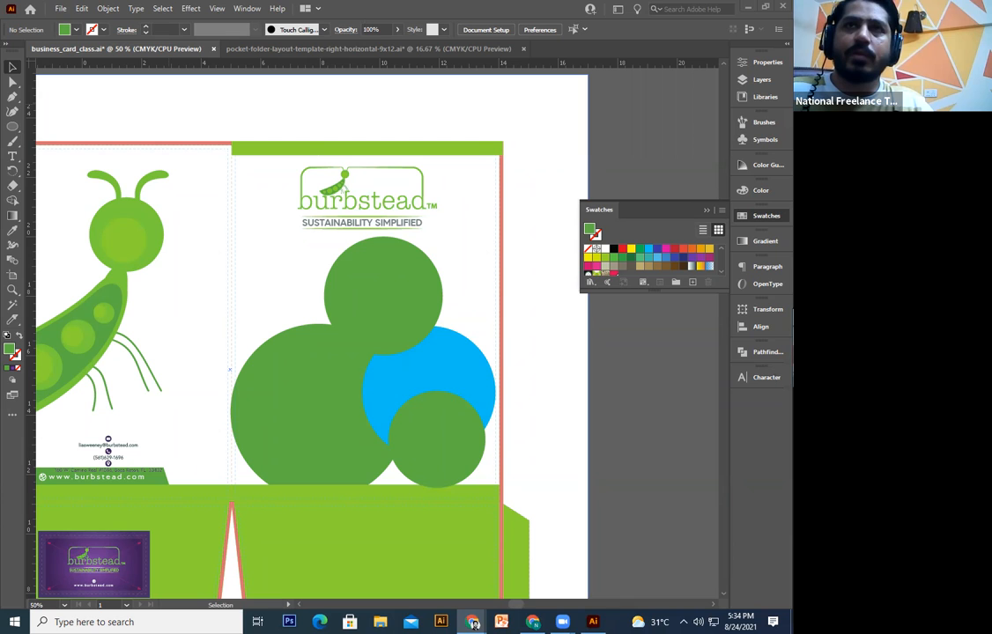
{"action": "left_click", "coordinate": [323, 450]}
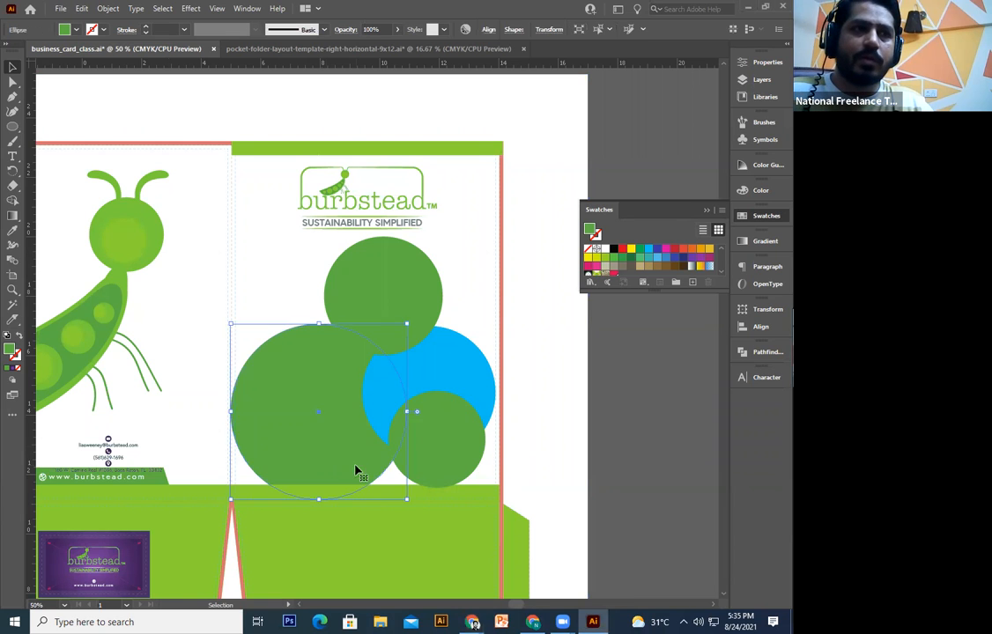
{"action": "scroll", "coordinate": [465, 461], "scroll_direction": "right", "scroll_amount": 1}
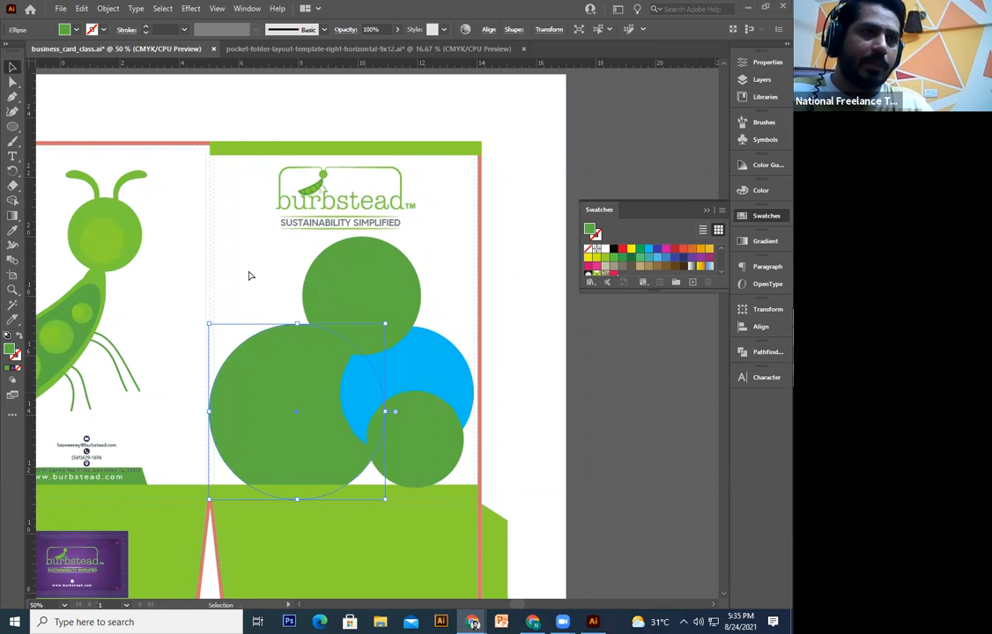
{"action": "key", "text": "ctrl+v"}
{"action": "left_click_drag", "start_coordinate": [414, 346], "coordinate": [357, 399]}
- Send the garden-path photo backward in the stack until it lies just behind the large green circle
{"action": "key", "text": "ctrl+bracketleft"}
{"action": "key", "text": "ctrl+bracketleft"}
{"action": "key", "text": "ctrl+bracketleft"}
{"action": "key", "text": "ctrl+bracketleft"}
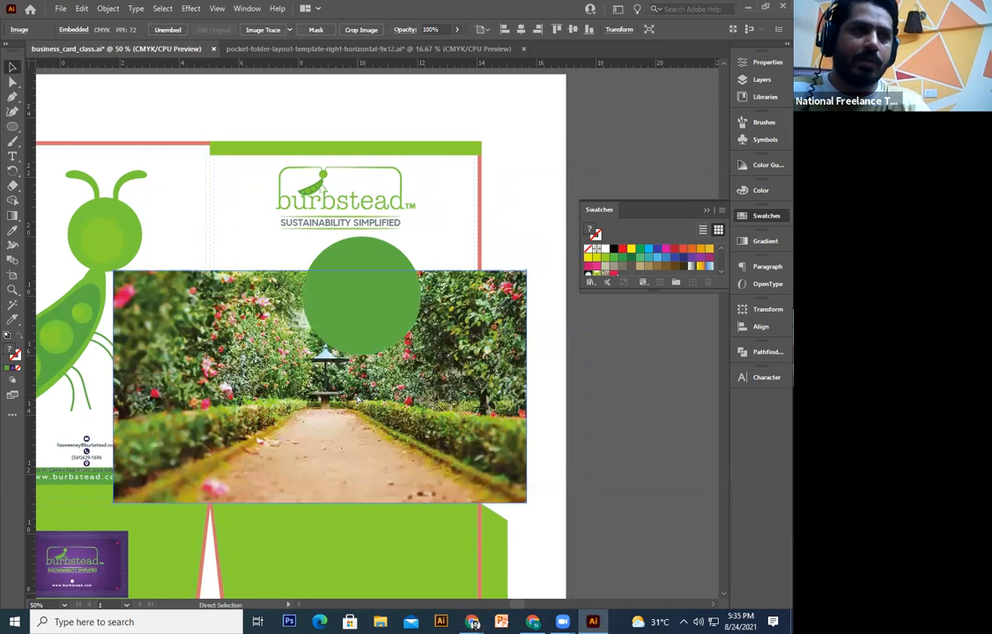
{"action": "key", "text": "ctrl+bracketleft"}
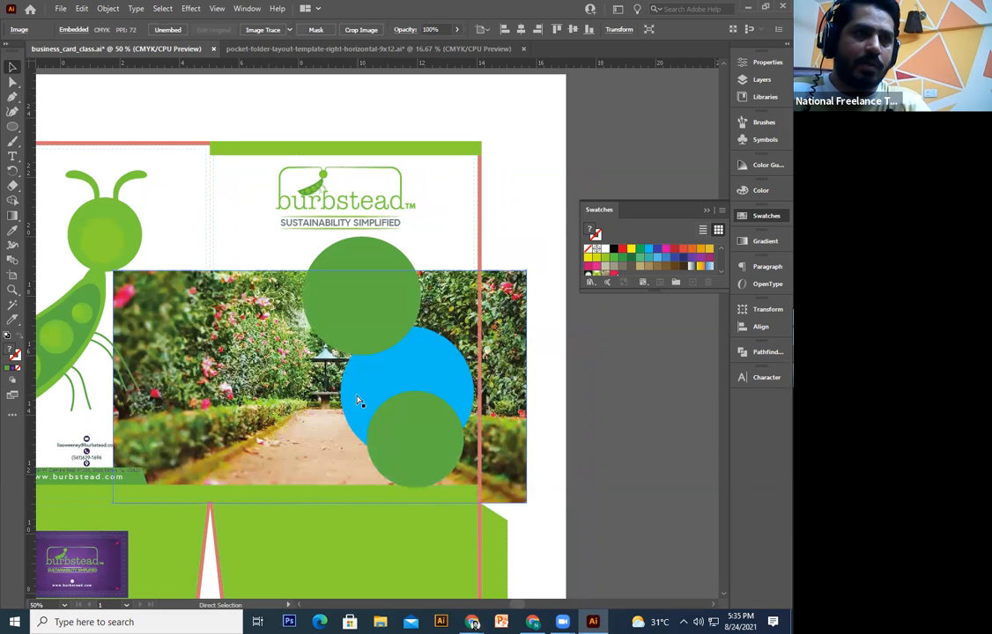
{"action": "key", "text": "ctrl+bracketleft"}
{"action": "key", "text": "ctrl+z"}
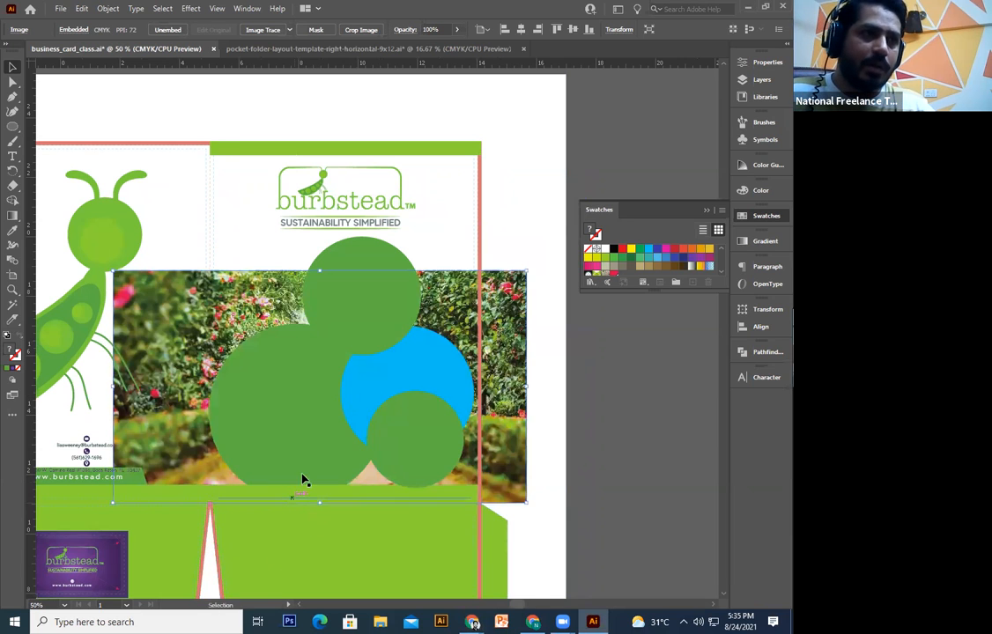
- Clip the garden-path photo to the shape of the large green circle
{"action": "left_click", "coordinate": [291, 447]}
{"action": "key", "text": "ctrl+z"}
{"action": "key", "text": "ctrl+z"}
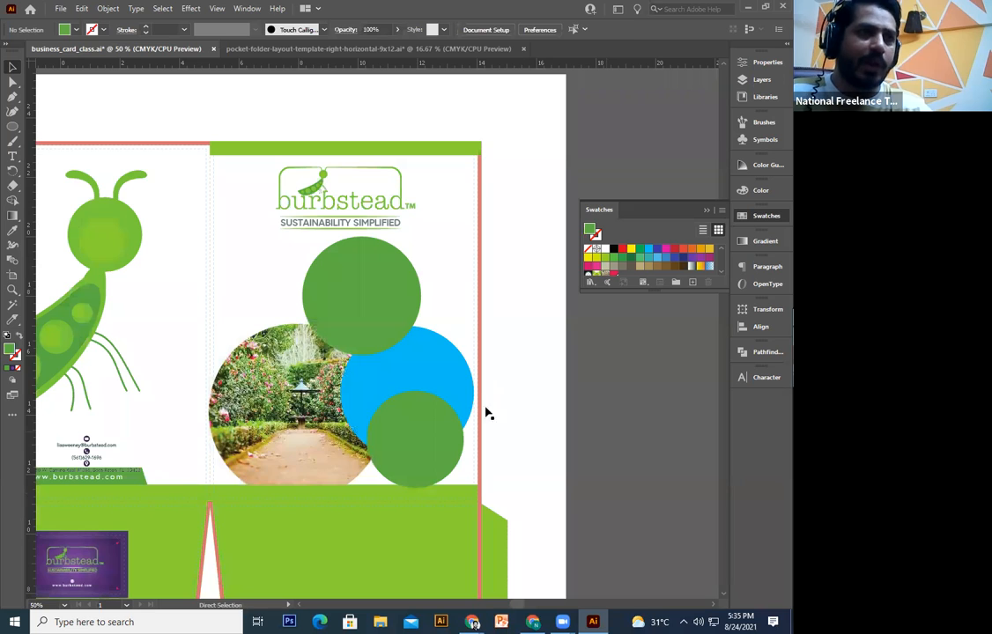
- Add an unfilled copy of the large circle over its clipped photo, with an 11 pt white stroke
{"action": "key", "text": "ctrl+shift+z"}
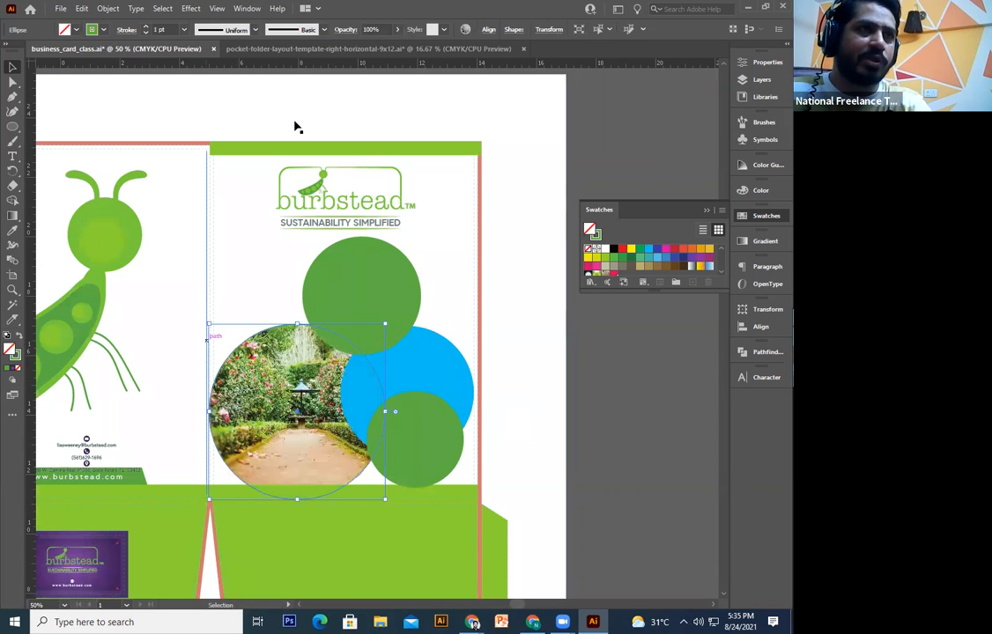
{"action": "left_click", "coordinate": [146, 28]}
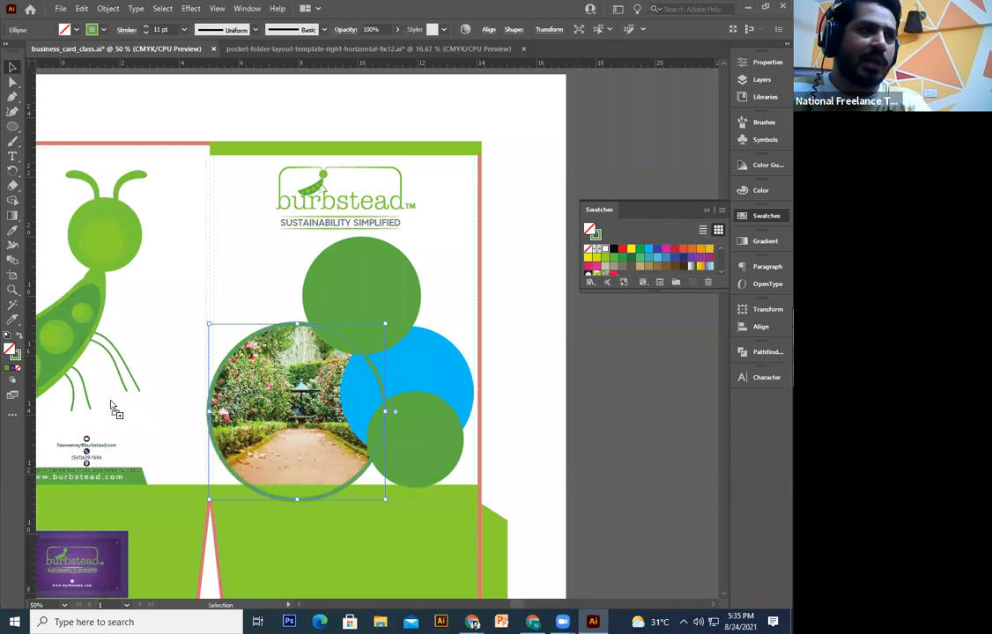
{"action": "left_click", "coordinate": [14, 356]}
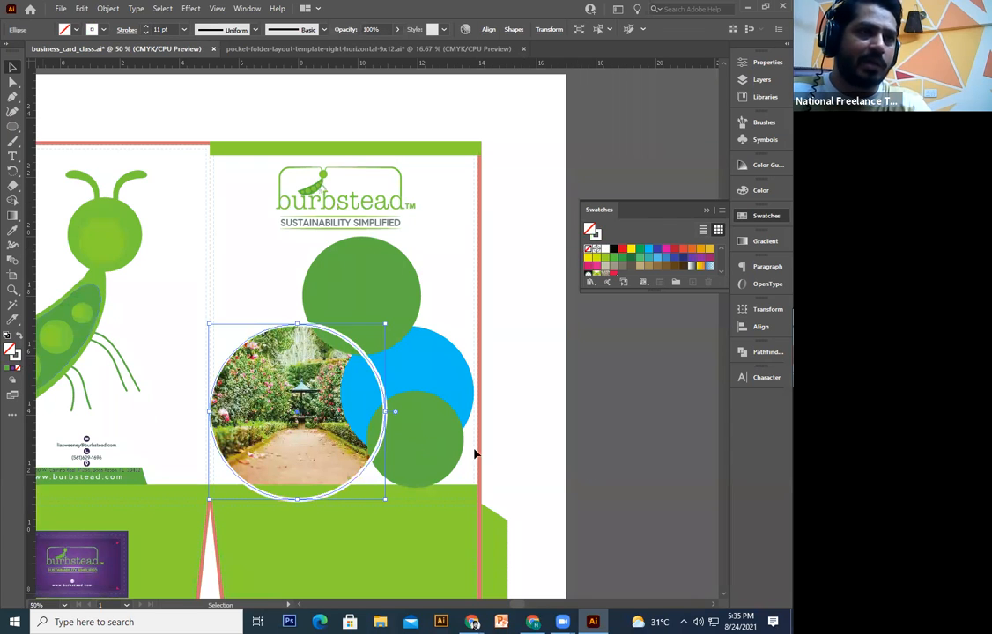
{"action": "left_click", "coordinate": [622, 449]}
{"action": "key", "text": "ctrl+equal"}
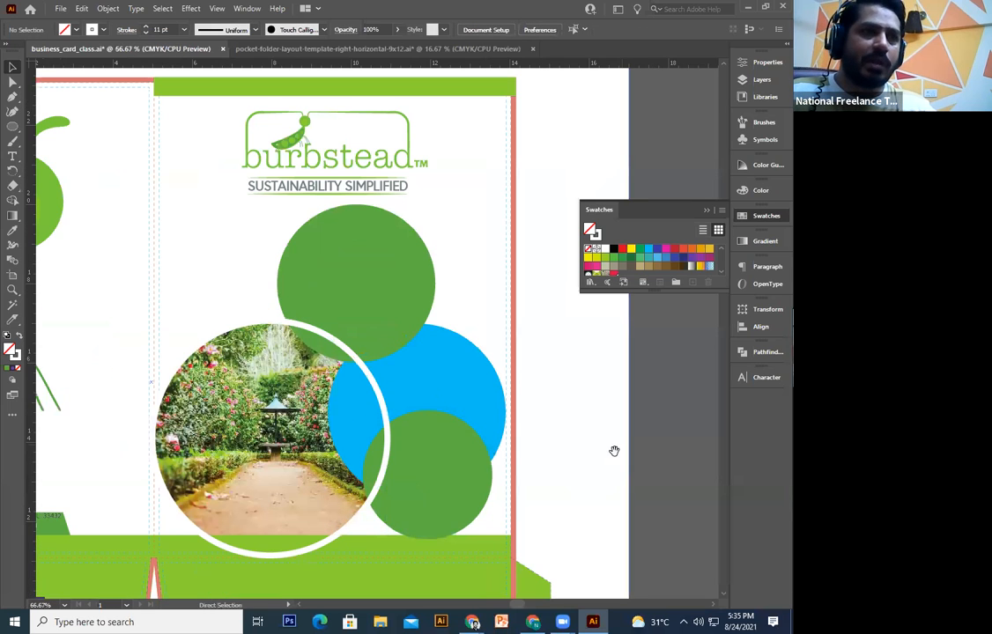
- Paste the garden-bench photo into the artwork and scale it down to a small image over the circle cluster
{"action": "left_click", "coordinate": [434, 389]}
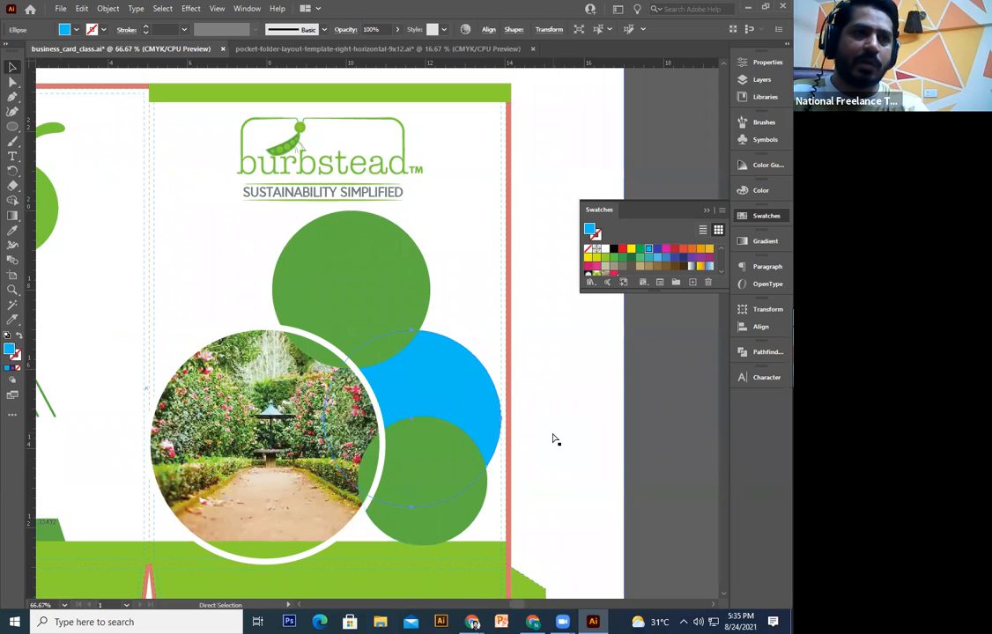
{"action": "key", "text": "v"}
{"action": "scroll", "coordinate": [604, 554], "scroll_direction": "up", "scroll_amount": 1}
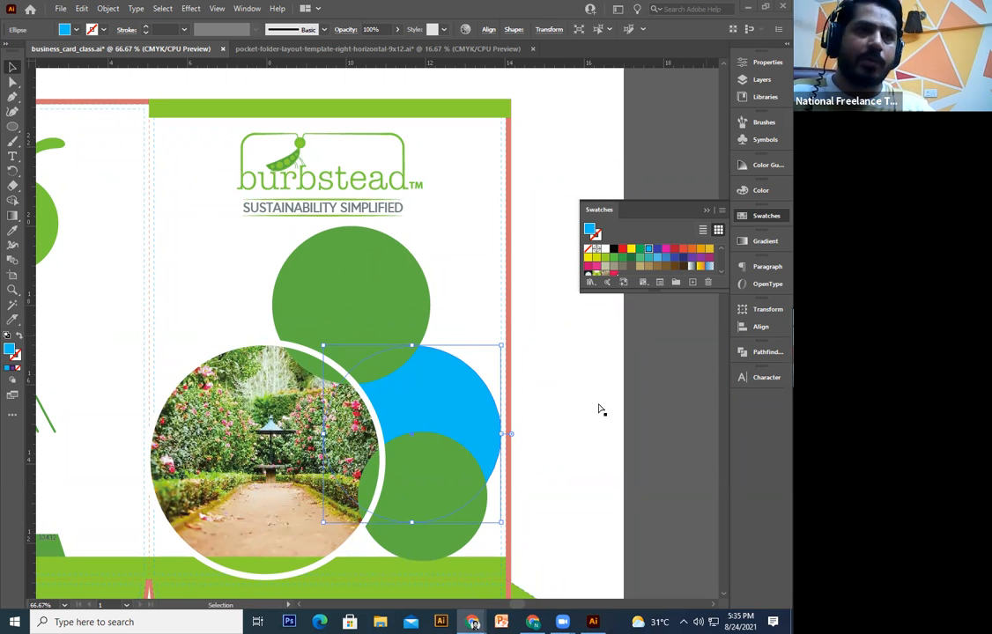
{"action": "key", "text": "ctrl+v"}
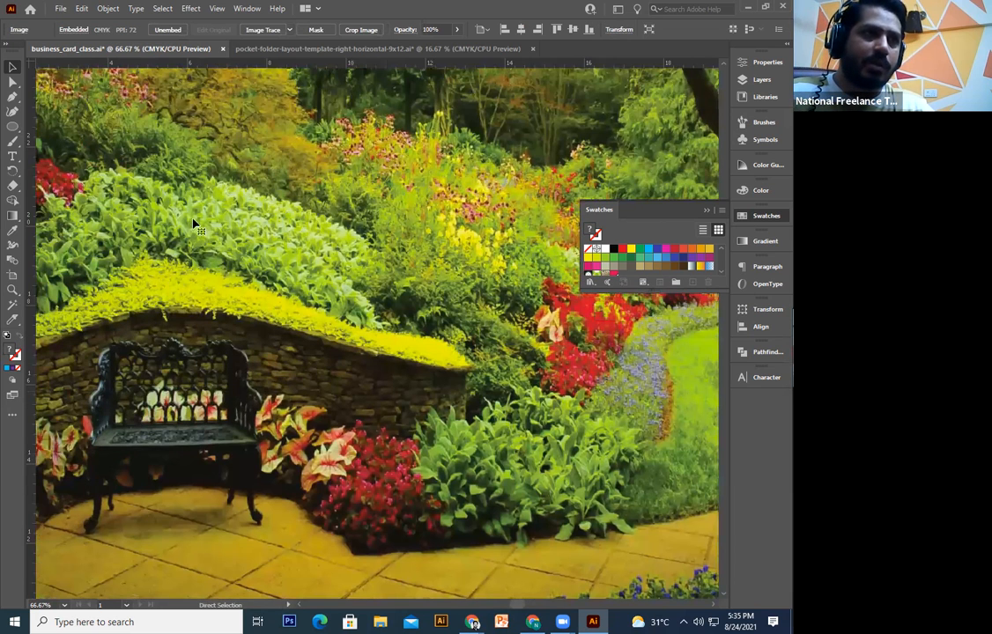
{"action": "key", "text": "ctrl+minus"}
{"action": "key", "text": "ctrl+minus"}
{"action": "key", "text": "ctrl+minus"}
{"action": "left_click_drag", "start_coordinate": [180, 211], "coordinate": [260, 318]}
{"action": "key", "text": "ctrl+plus"}
{"action": "key", "text": "ctrl+plus"}
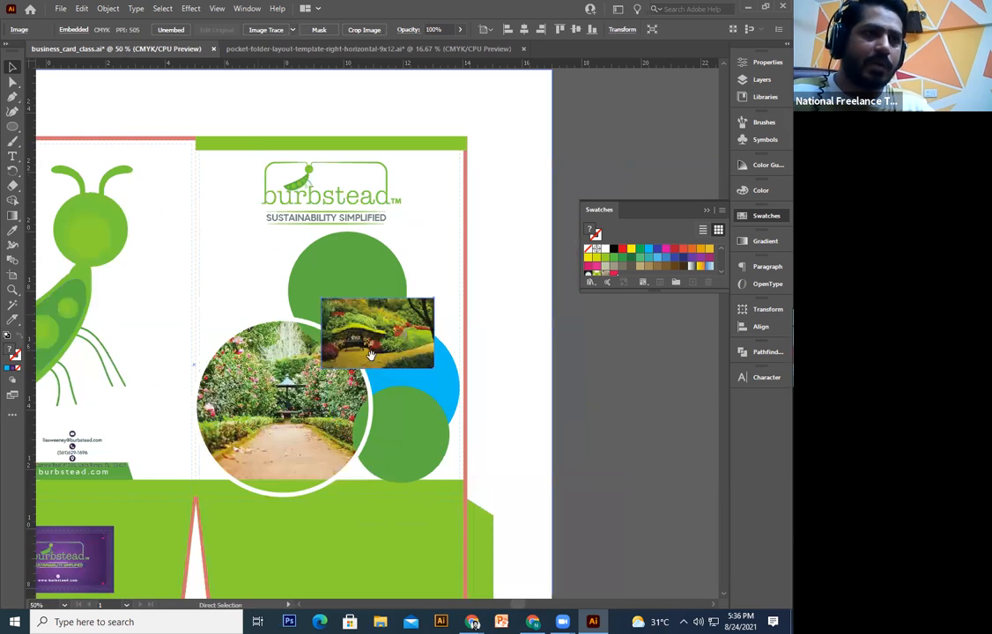
- Move the bench photo over the upper green circle, enlarge it to about 7 in wide and send it behind that circle
{"action": "key", "text": "ctrl+plus"}
{"action": "left_click_drag", "start_coordinate": [376, 330], "coordinate": [285, 275]}
{"action": "left_click_drag", "start_coordinate": [361, 323], "coordinate": [429, 388]}
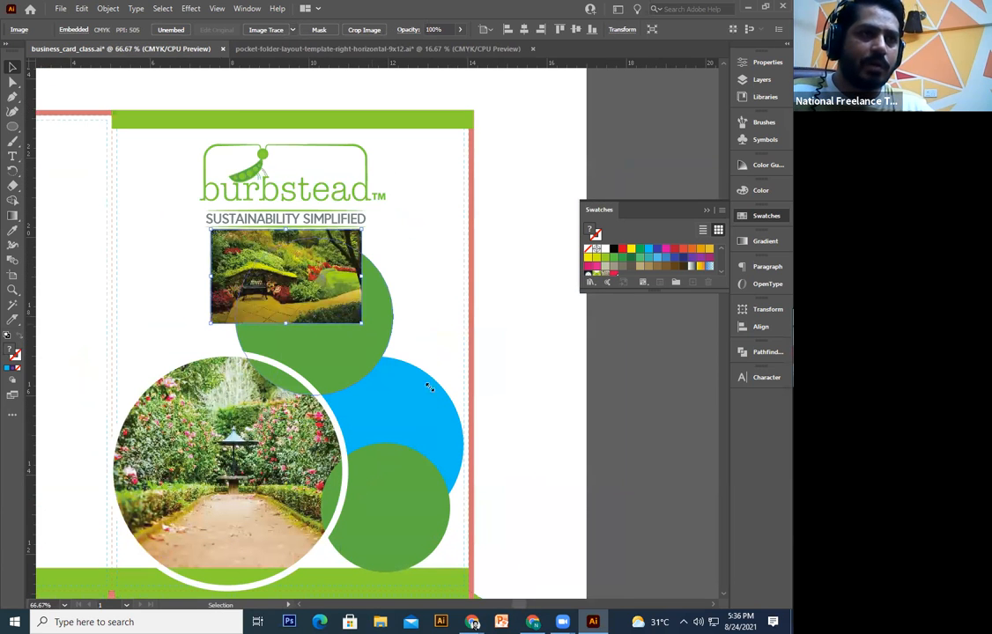
{"action": "left_click_drag", "start_coordinate": [481, 427], "coordinate": [471, 420]}
{"action": "left_click_drag", "start_coordinate": [329, 297], "coordinate": [300, 307]}
{"action": "key", "text": "ctrl+["}
{"action": "key", "text": "ctrl+["}
- Make a clipping mask from the upper green circle and the garden-bench photo
{"action": "key", "text": "a"}
{"action": "left_click", "coordinate": [301, 310]}
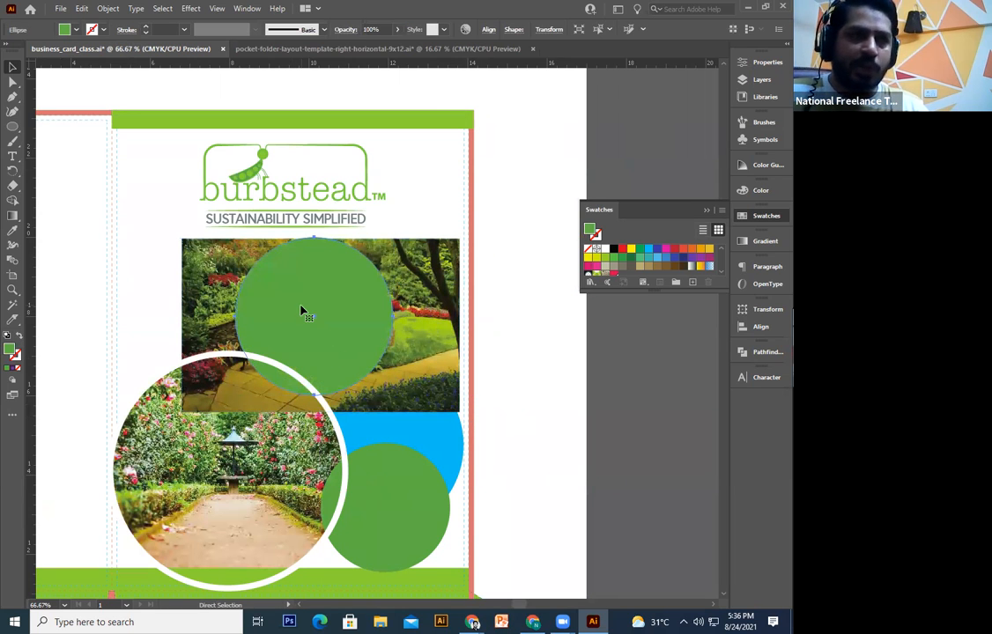
{"action": "left_click", "coordinate": [425, 389], "text": "shift"}
{"action": "right_click", "coordinate": [423, 371]}
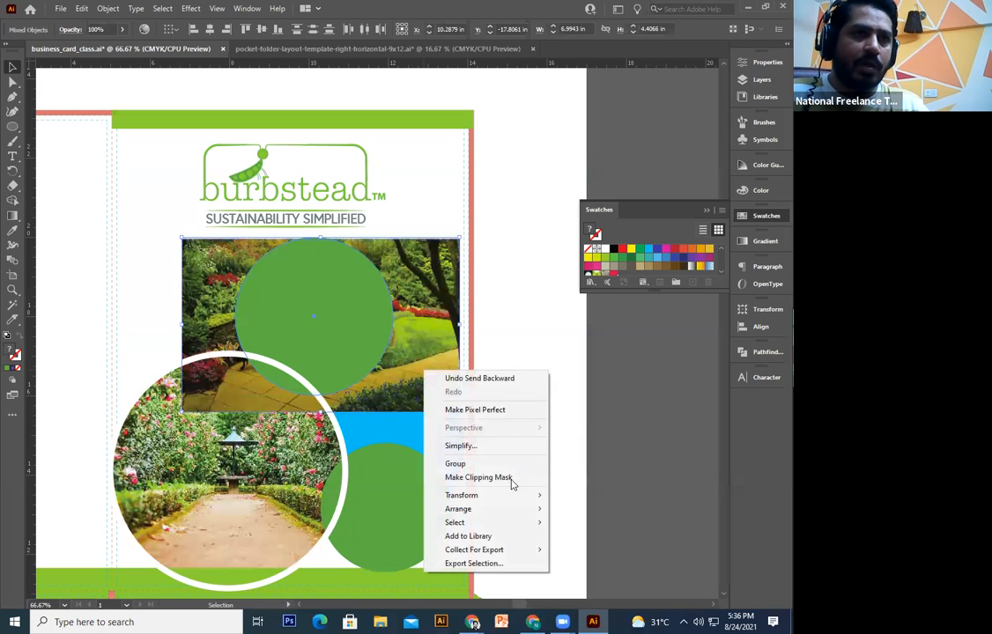
{"action": "left_click", "coordinate": [511, 483]}
{"action": "left_click", "coordinate": [565, 419]}
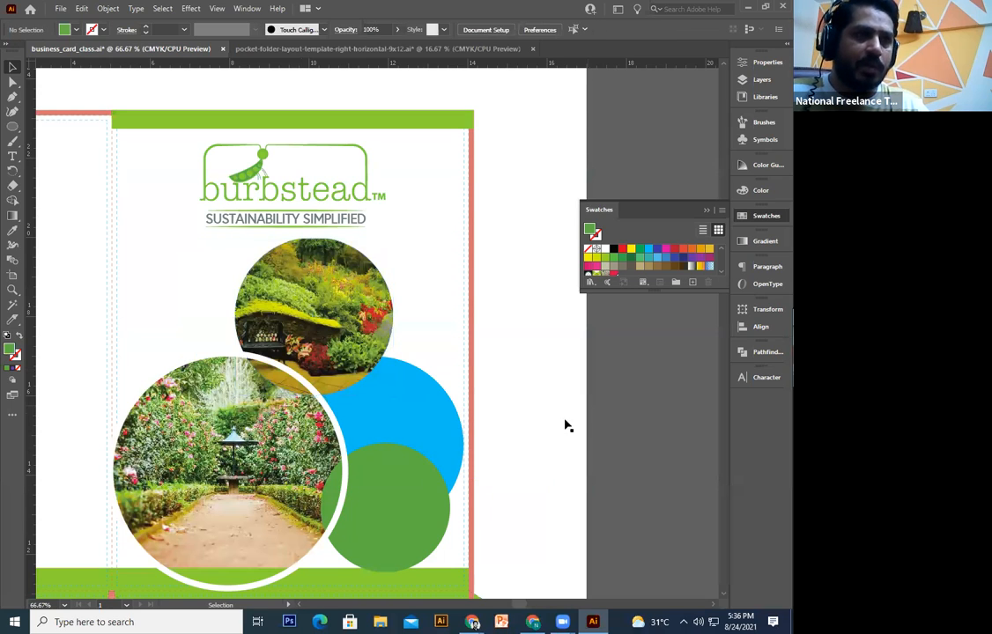
- Add a copy of the upper circle over the bench photo and give it the large circle's 11 pt white outline
{"action": "key", "text": "ctrl+z"}
{"action": "key", "text": "i"}
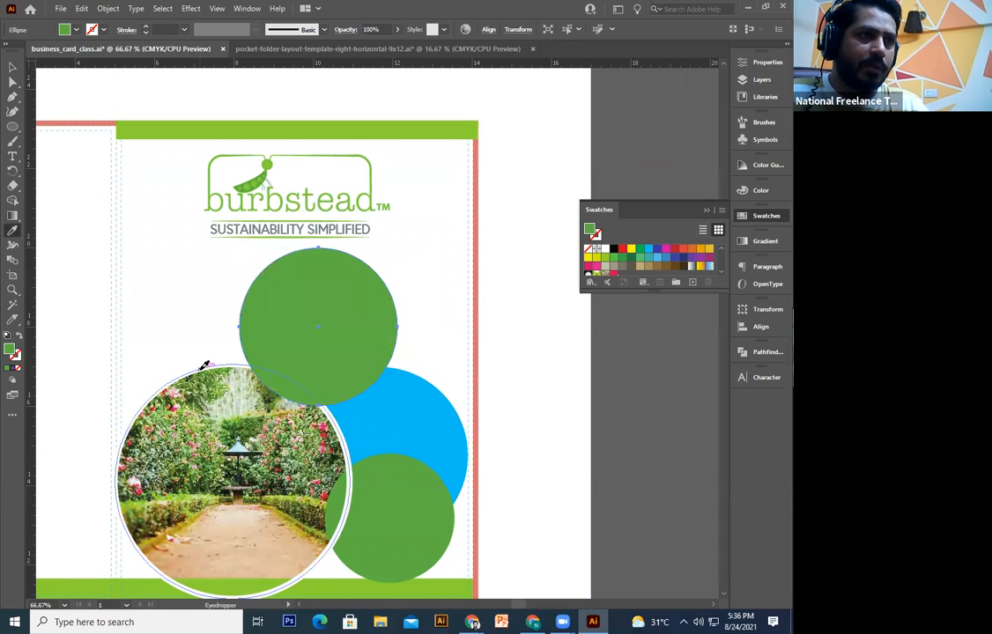
{"action": "left_click", "coordinate": [204, 364]}
{"action": "key", "text": "v"}
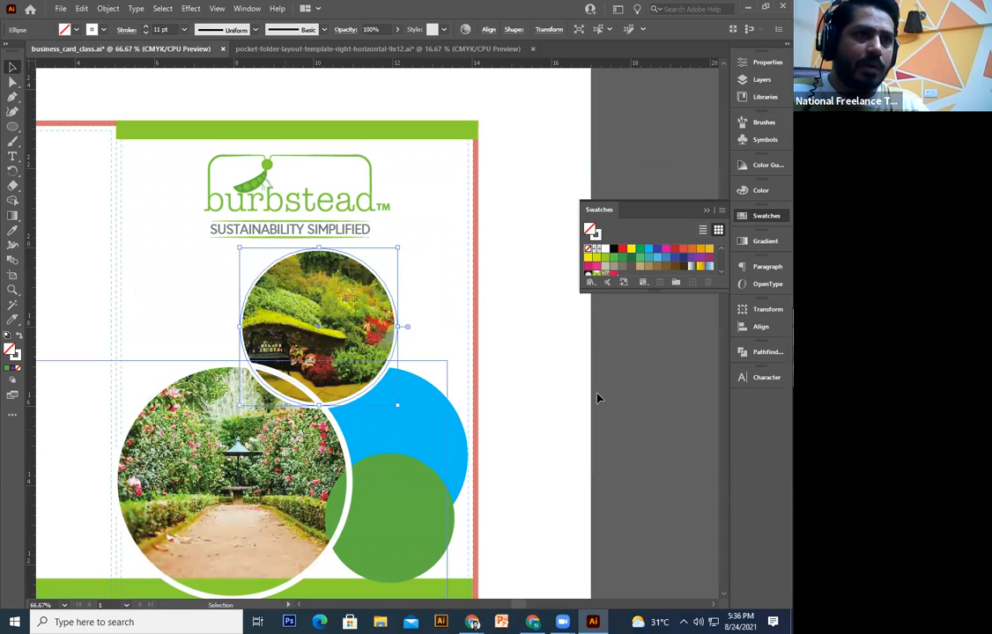
{"action": "left_click", "coordinate": [597, 395]}
- Bring the bench photo circle and its white outline in front of the large garden-path circle
{"action": "left_click_drag", "start_coordinate": [508, 306], "coordinate": [464, 351]}
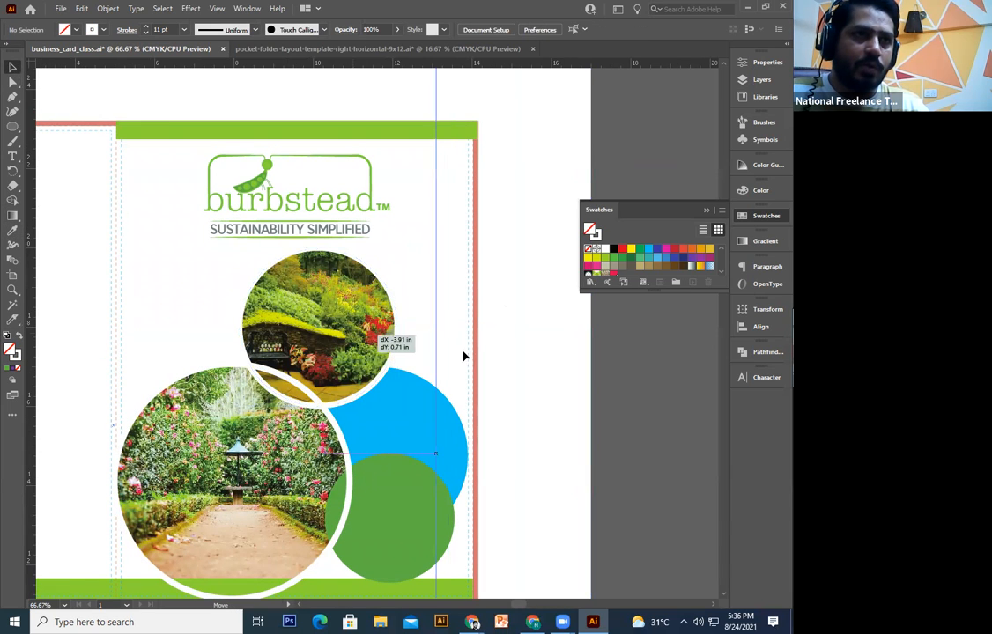
{"action": "left_click_drag", "start_coordinate": [667, 383], "coordinate": [638, 396]}
{"action": "left_click", "coordinate": [516, 349]}
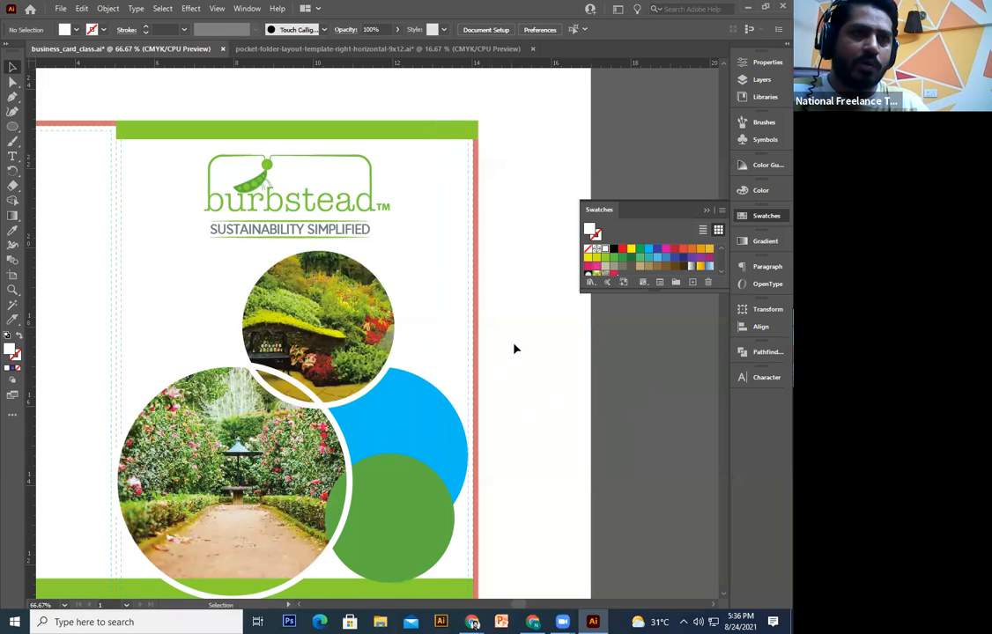
{"action": "left_click", "coordinate": [476, 365]}
{"action": "left_click", "coordinate": [483, 370]}
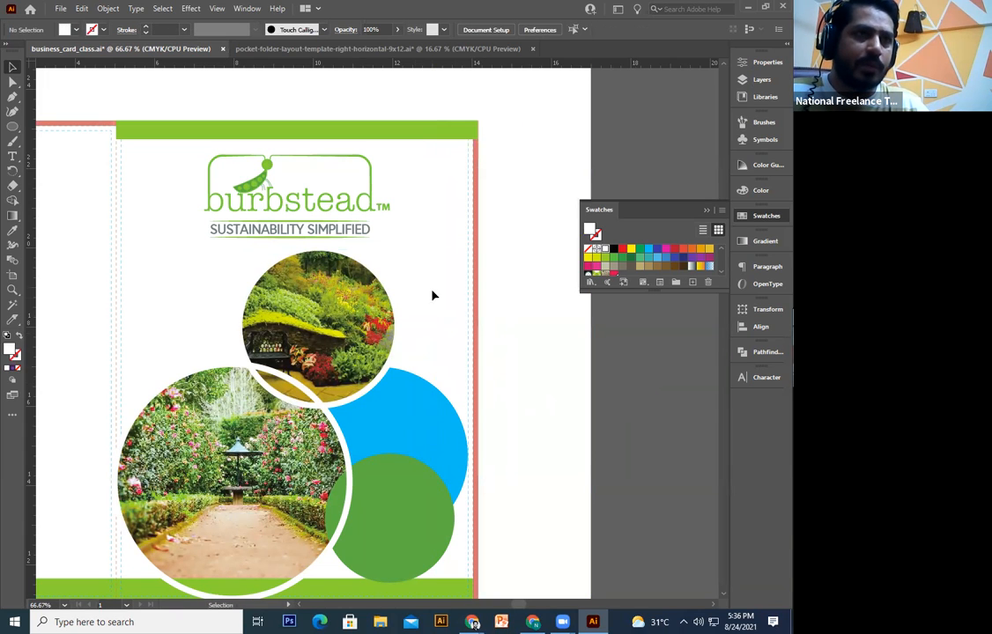
{"action": "left_click", "coordinate": [375, 328]}
{"action": "key", "text": "a"}
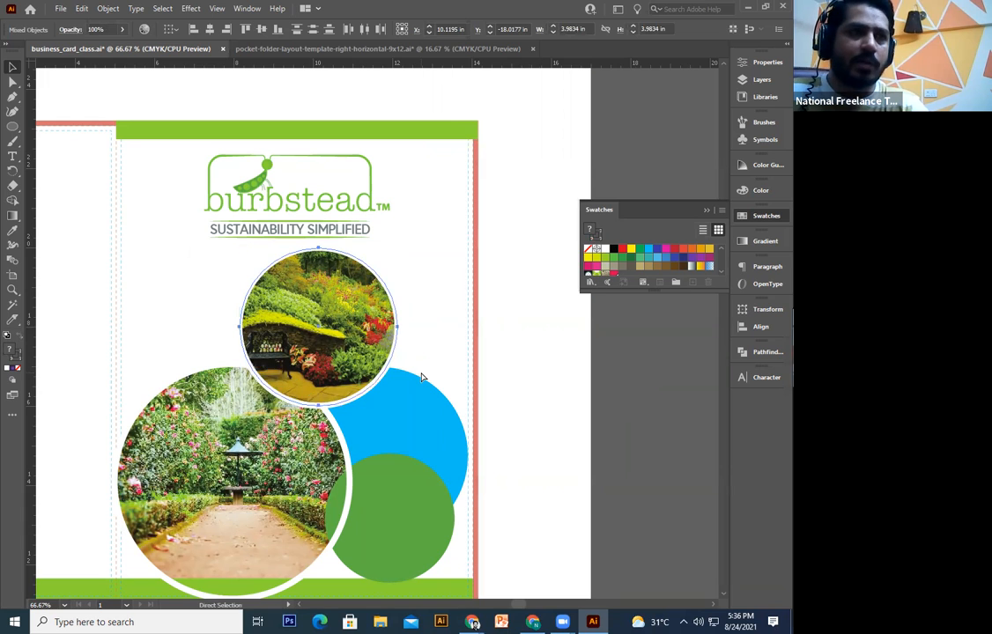
{"action": "left_click", "coordinate": [604, 399]}
{"action": "left_click_drag", "start_coordinate": [495, 382], "coordinate": [502, 341]}
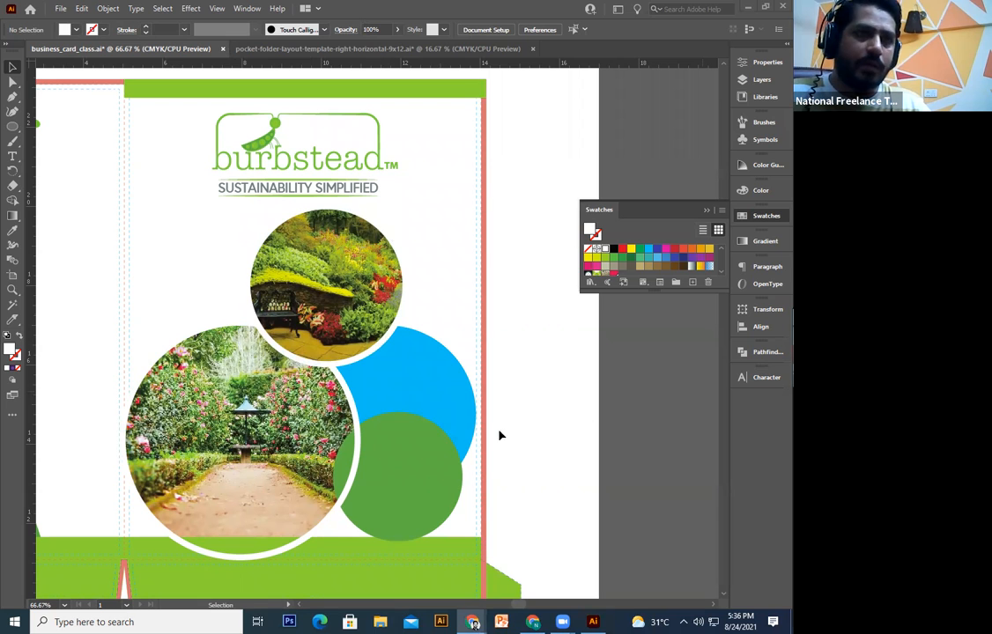
- Paste the flower-basket photo into the artwork and scale it down to about 6.5 in wide
{"action": "left_click", "coordinate": [455, 436]}
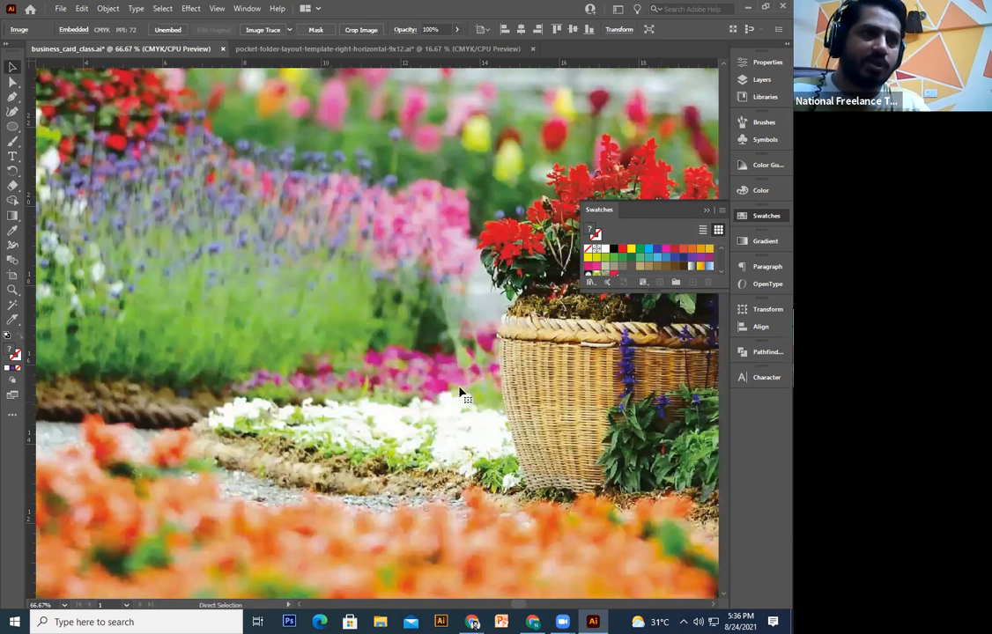
{"action": "key", "text": "ctrl+minus"}
{"action": "key", "text": "ctrl+minus"}
{"action": "left_click_drag", "start_coordinate": [80, 147], "coordinate": [228, 303]}
{"action": "key", "text": "ctrl+plus"}
{"action": "key", "text": "ctrl+plus"}
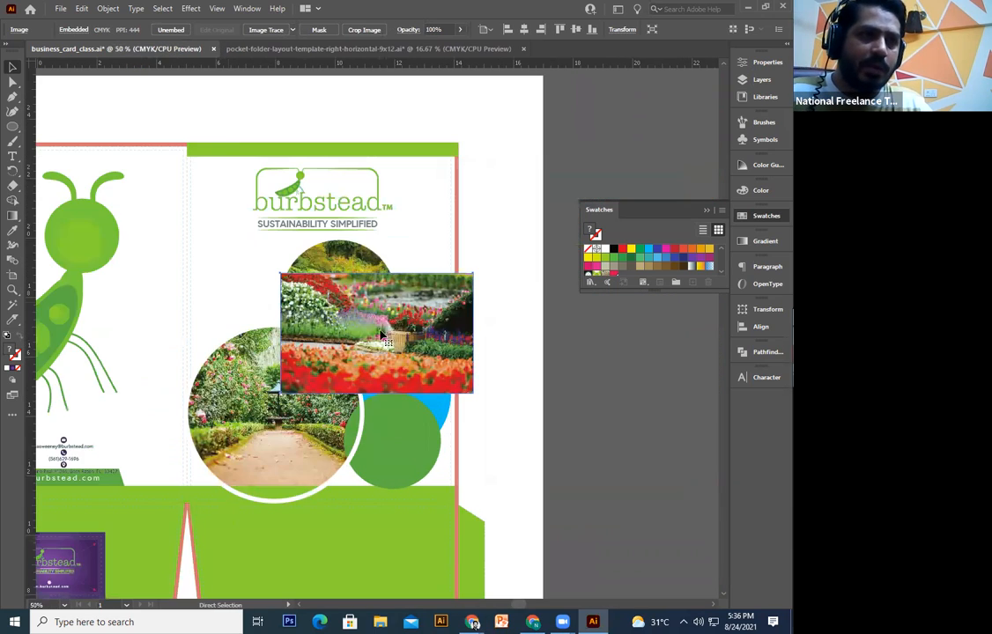
{"action": "key", "text": "ctrl+plus"}
- Position the flower-basket photo over the small green circle and place it behind that circle in the stack
{"action": "left_click_drag", "start_coordinate": [446, 330], "coordinate": [401, 315]}
{"action": "left_click_drag", "start_coordinate": [401, 316], "coordinate": [391, 458]}
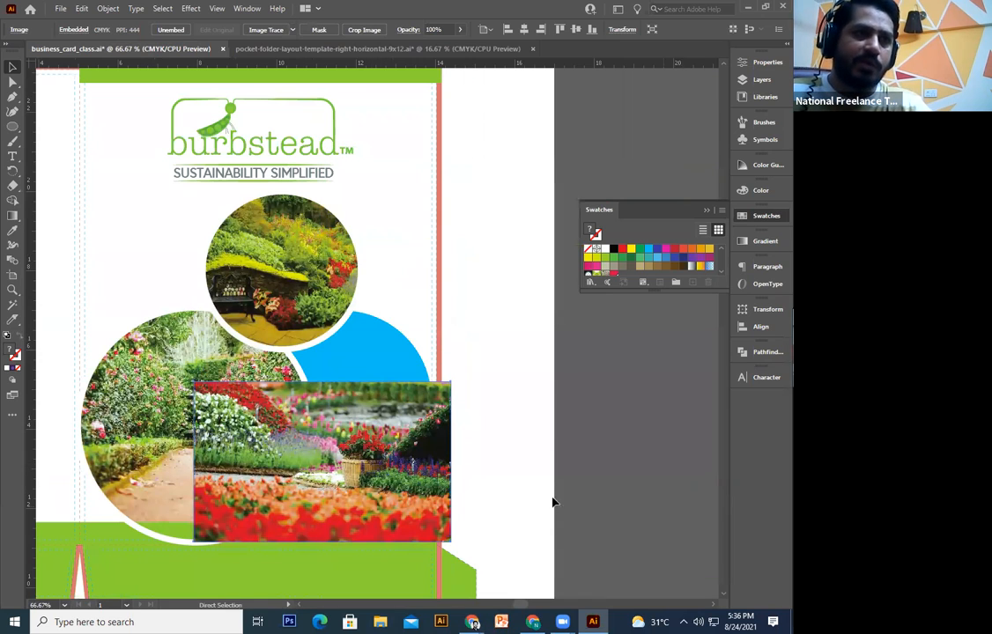
{"action": "key", "text": "ctrl+shift+["}
- Make a clipping mask from the small green circle and the flower-basket photo
{"action": "left_click", "coordinate": [401, 470]}
{"action": "key", "text": "v"}
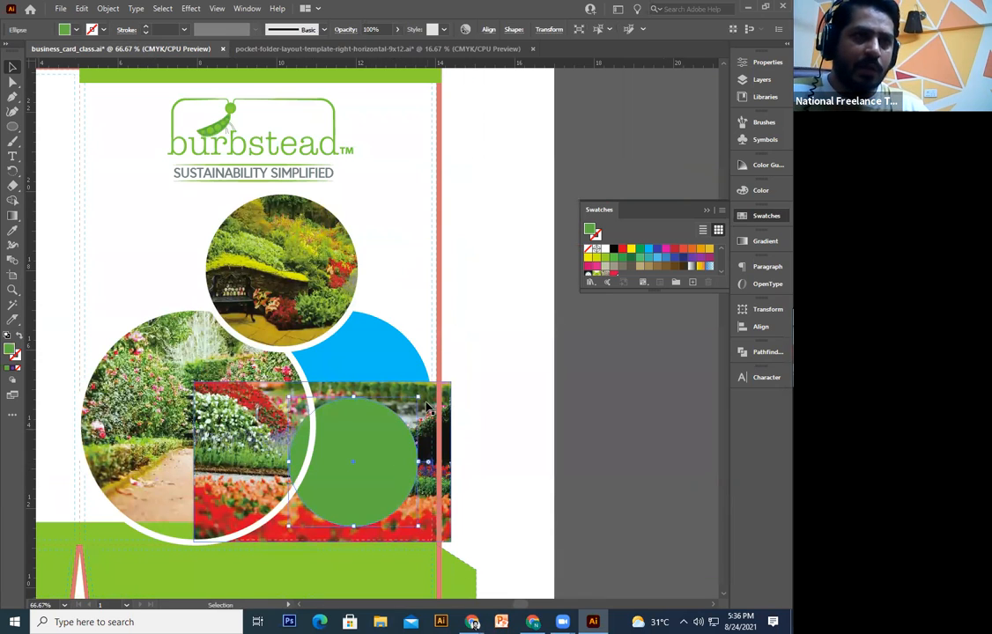
{"action": "left_click", "coordinate": [428, 408], "text": "shift"}
{"action": "right_click", "coordinate": [429, 404]}
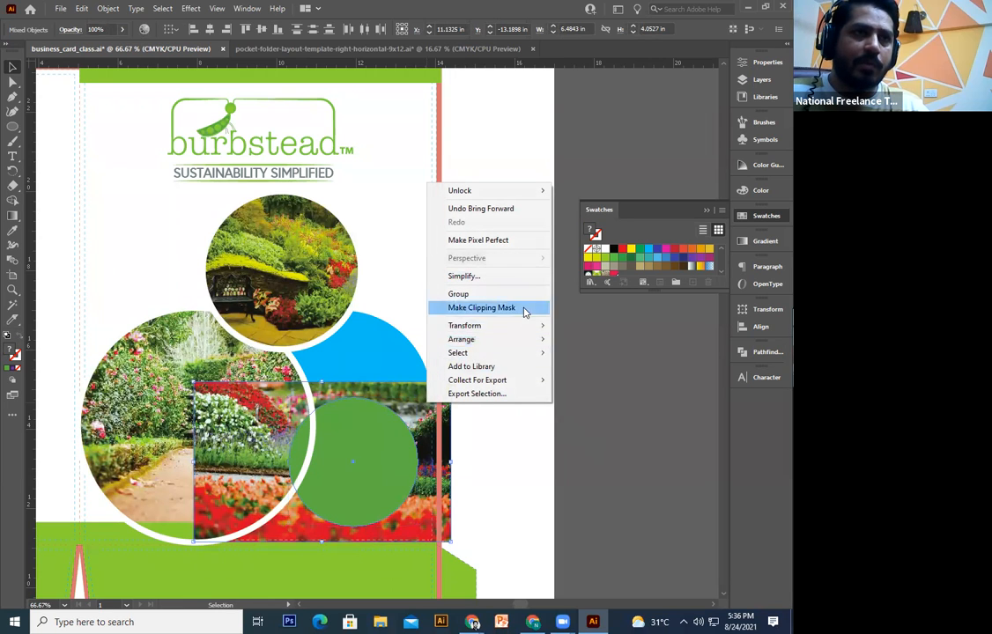
{"action": "left_click", "coordinate": [525, 308]}
{"action": "left_click", "coordinate": [574, 416]}
{"action": "left_click_drag", "start_coordinate": [570, 428], "coordinate": [586, 381]}
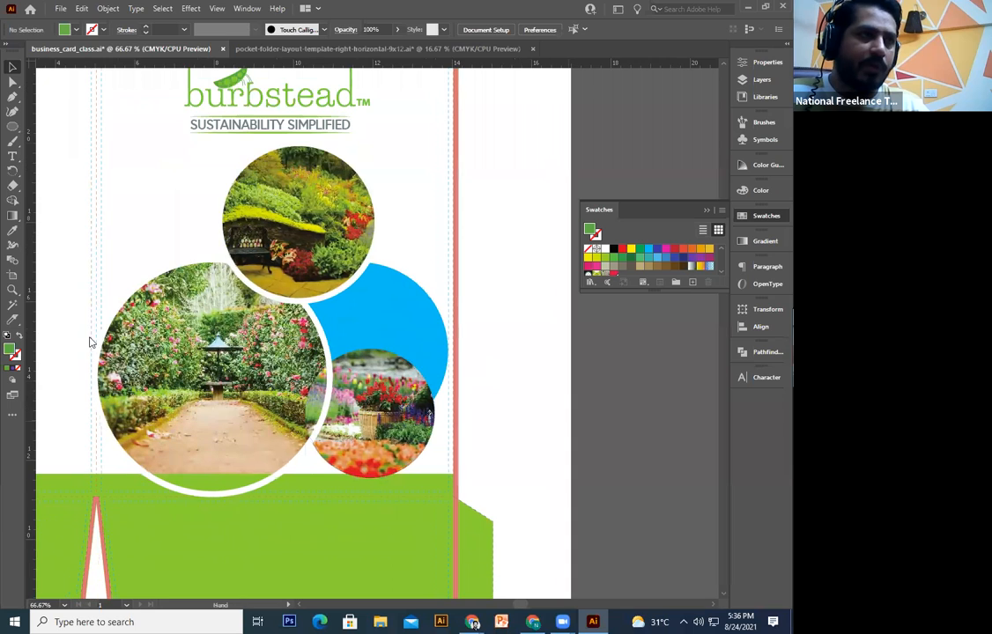
- Add a copy of the small circle over the flower-basket photo, using the 11 pt white outline of the other photo circles
{"action": "key", "text": "ctrl+f"}
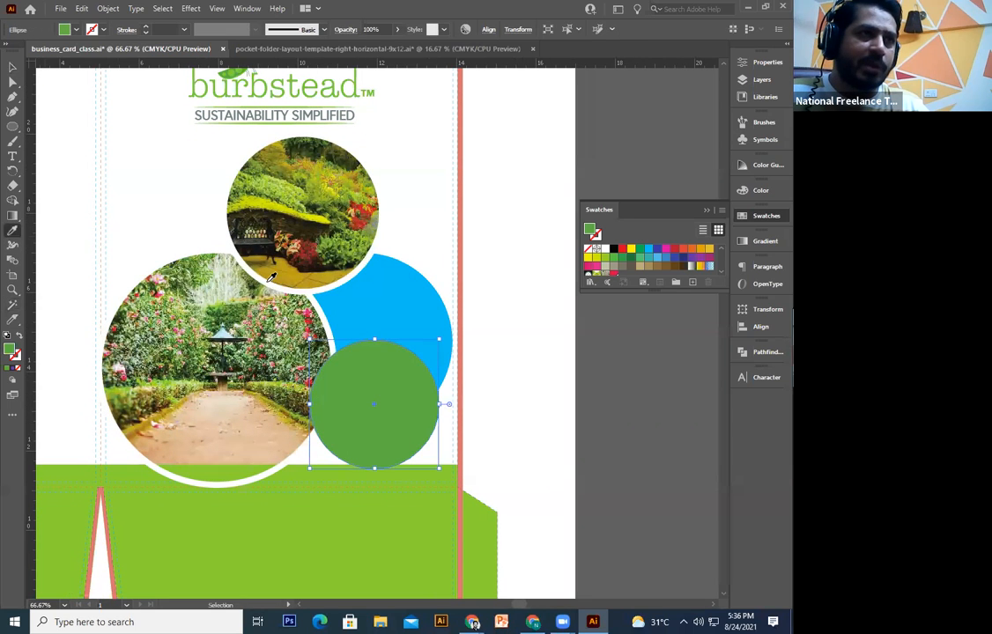
{"action": "left_click", "coordinate": [248, 264]}
{"action": "left_click", "coordinate": [14, 68]}
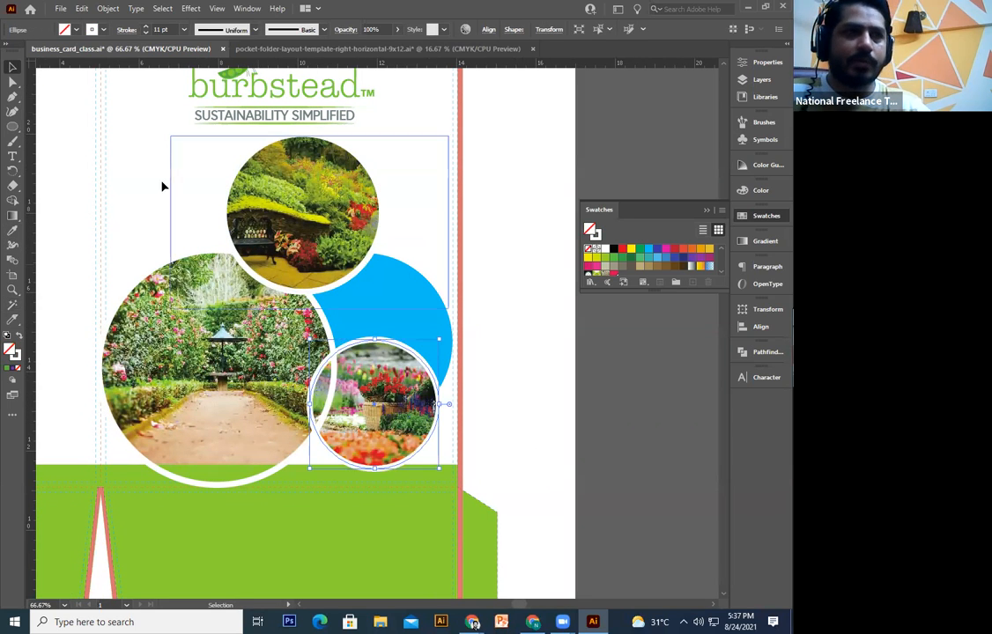
{"action": "key", "text": "ctrl"}
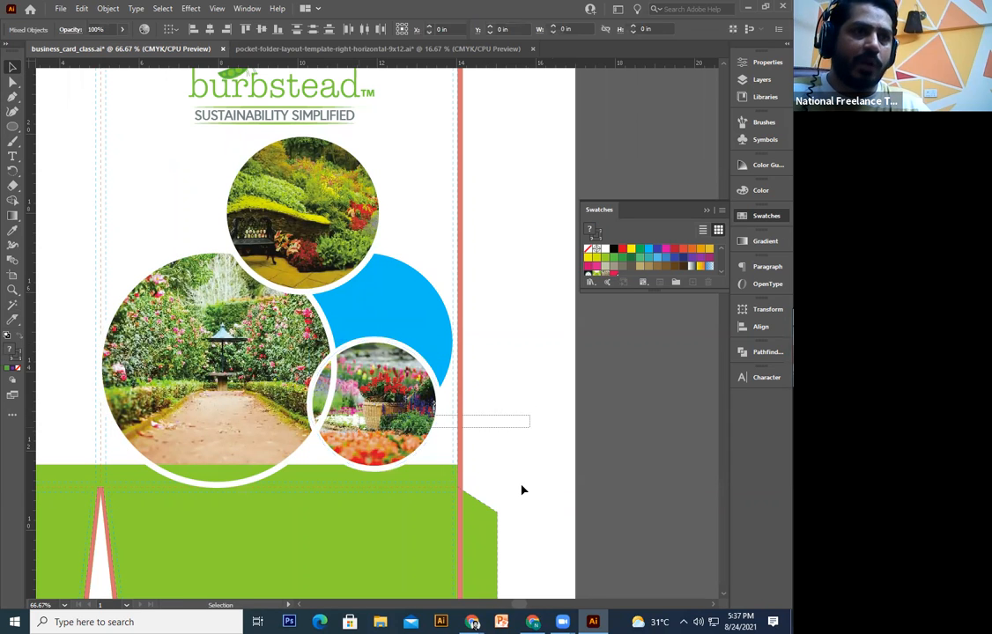
- Bring the flower-basket photo and its white outline in front of the large garden-path circle's outline
{"action": "left_click", "coordinate": [422, 296], "text": "shift"}
{"action": "left_click", "coordinate": [423, 296], "text": "shift"}
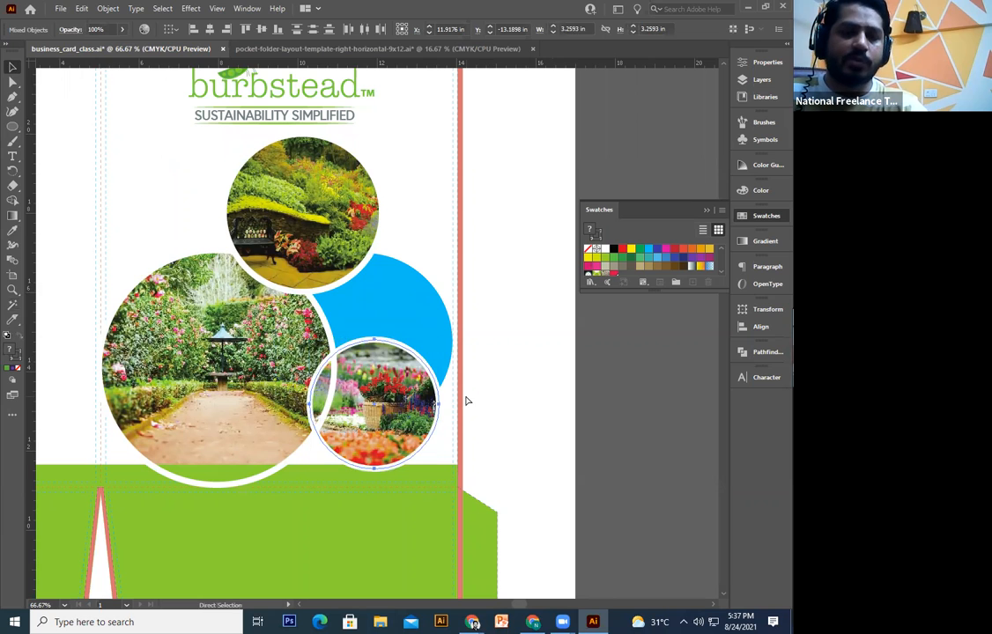
{"action": "left_click", "coordinate": [527, 412]}
{"action": "left_click_drag", "start_coordinate": [478, 394], "coordinate": [484, 402]}
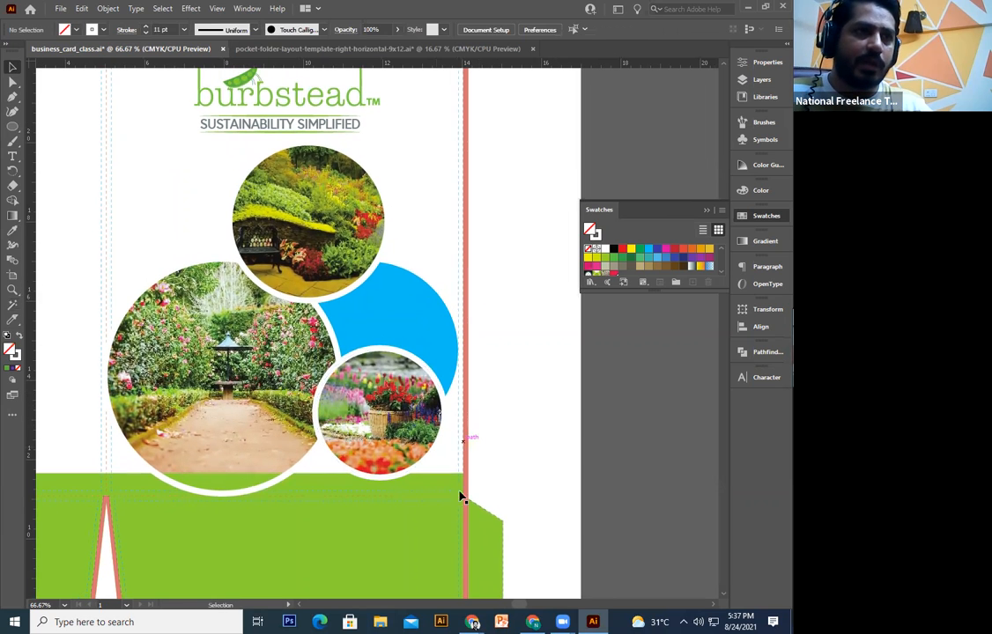
- Send the upper garden-bench photo and its outline behind the large garden-path circle and the blue circle
{"action": "left_click", "coordinate": [409, 344]}
{"action": "left_click_drag", "start_coordinate": [405, 321], "coordinate": [398, 340]}
{"action": "left_click", "coordinate": [399, 224]}
{"action": "key", "text": "a"}
{"action": "left_click", "coordinate": [328, 238]}
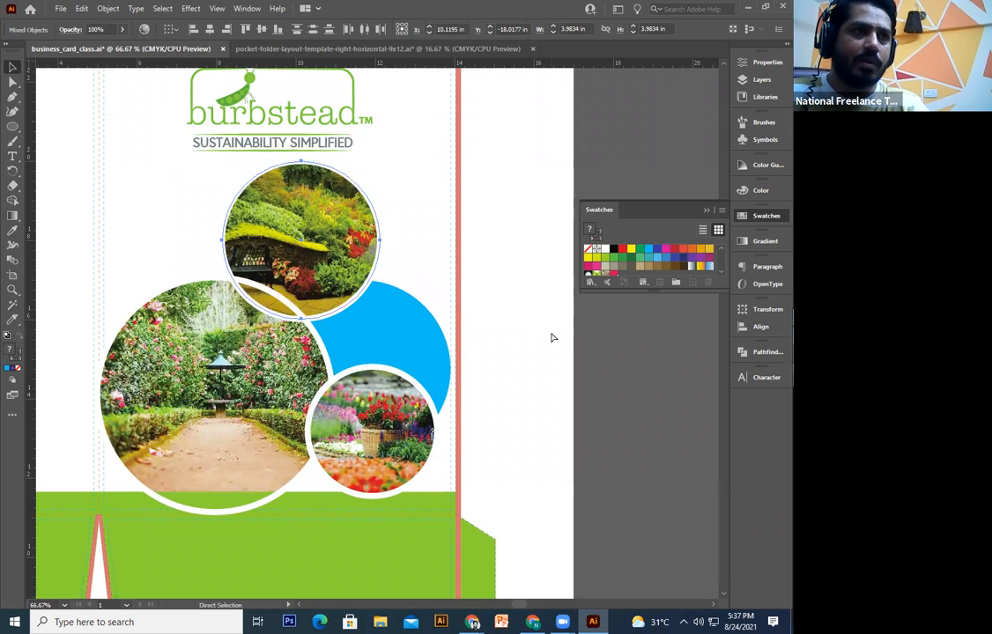
{"action": "key", "text": "ctrl+["}
{"action": "key", "text": "ctrl+["}
{"action": "key", "text": "ctrl+["}
{"action": "key", "text": "ctrl+]"}
{"action": "left_click", "coordinate": [485, 325]}
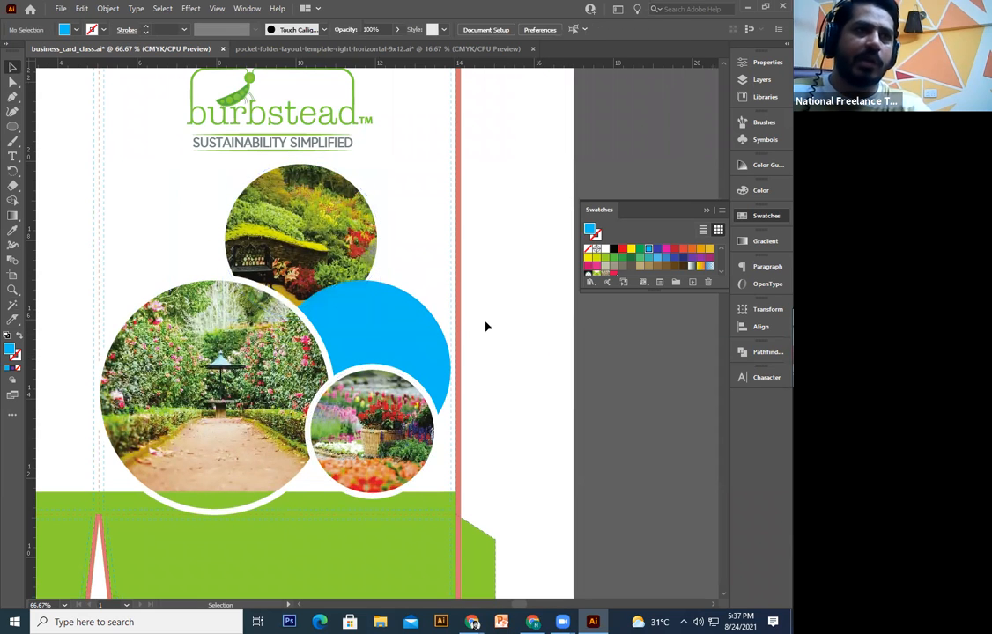
- Paste the fountain garden photo, scale it down to about 6 in wide and place it behind the blue circle
{"action": "left_click", "coordinate": [381, 348]}
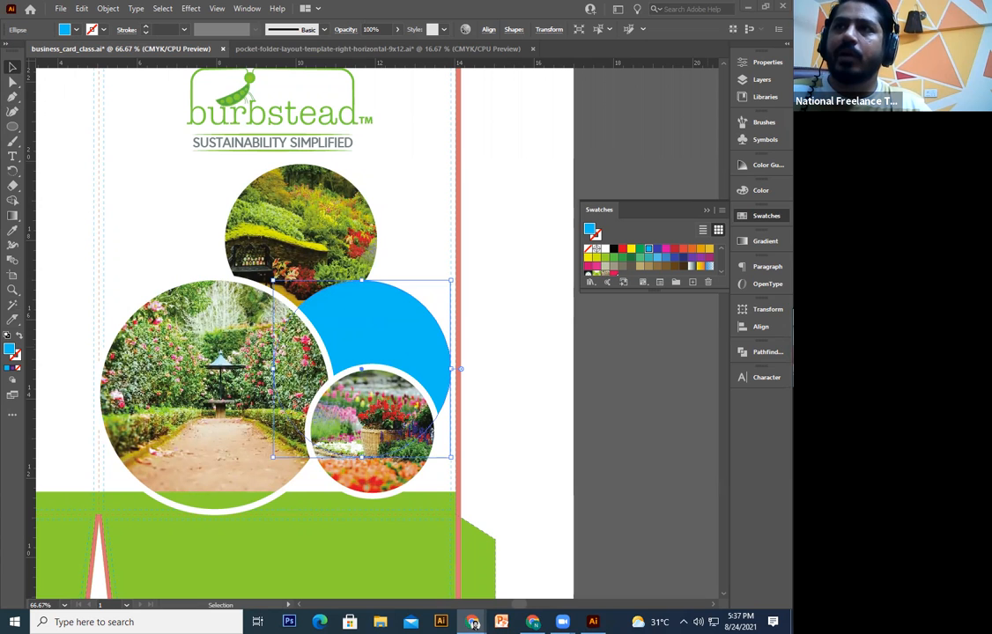
{"action": "left_click", "coordinate": [529, 391]}
{"action": "key", "text": "ctrl+v"}
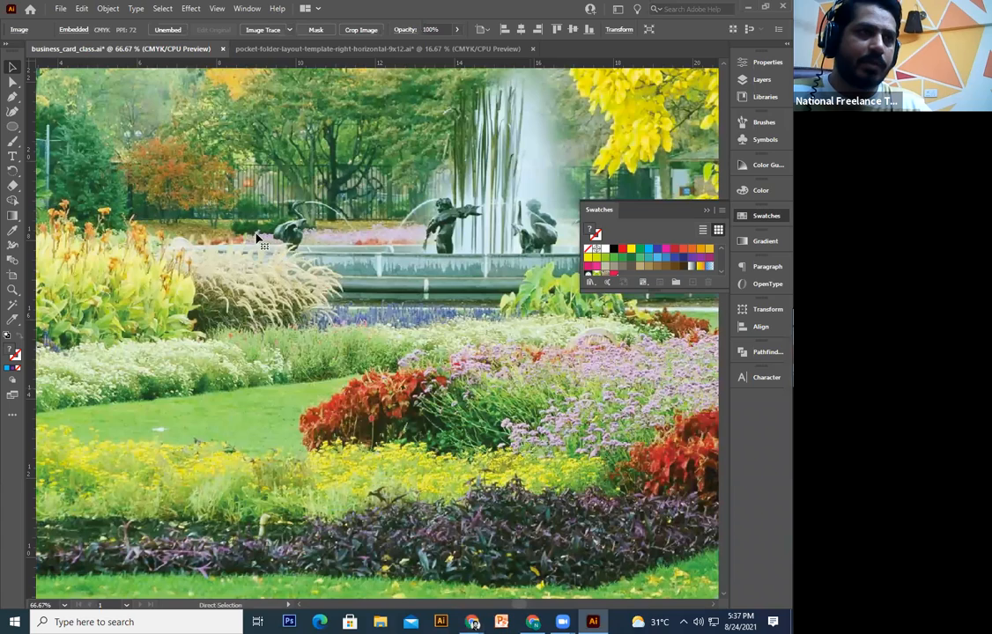
{"action": "left_click_drag", "start_coordinate": [667, 522], "coordinate": [558, 456]}
{"action": "left_click_drag", "start_coordinate": [415, 402], "coordinate": [350, 364]}
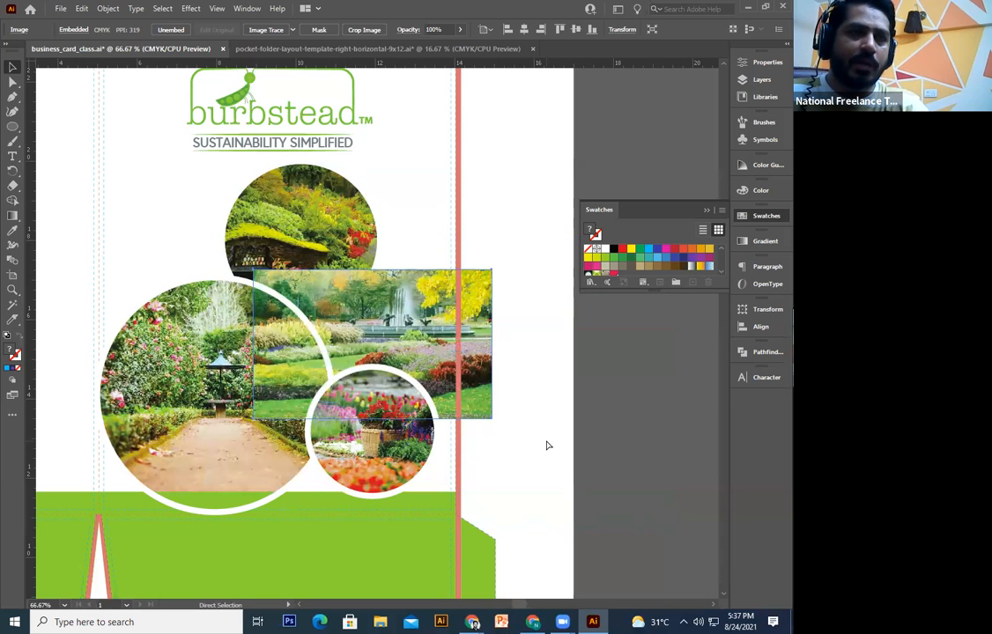
{"action": "key", "text": "ctrl+["}
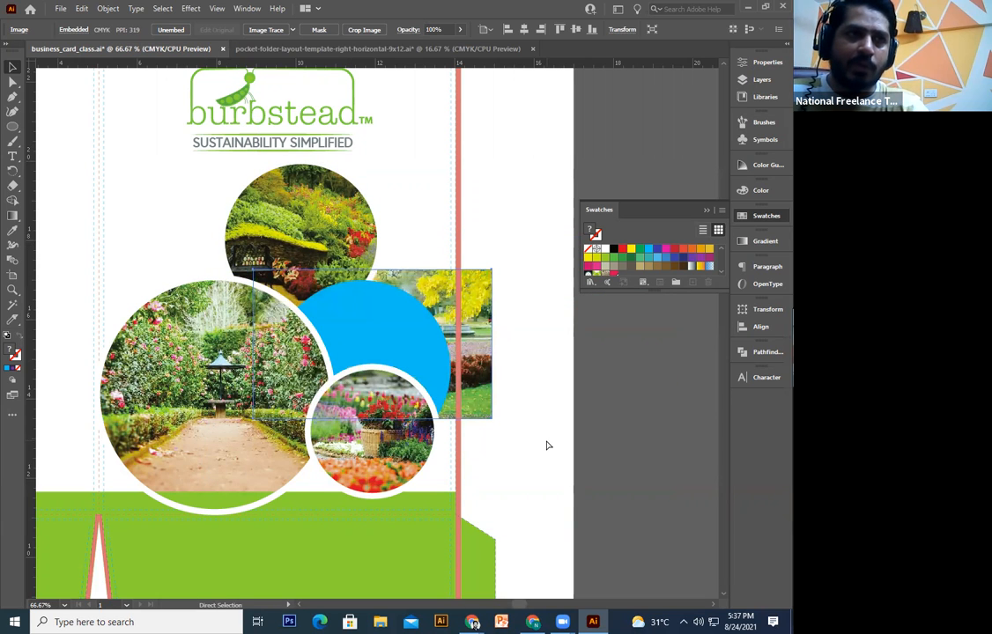
- Make a clipping mask from the blue circle and the fountain garden photo
{"action": "left_click", "coordinate": [404, 353]}
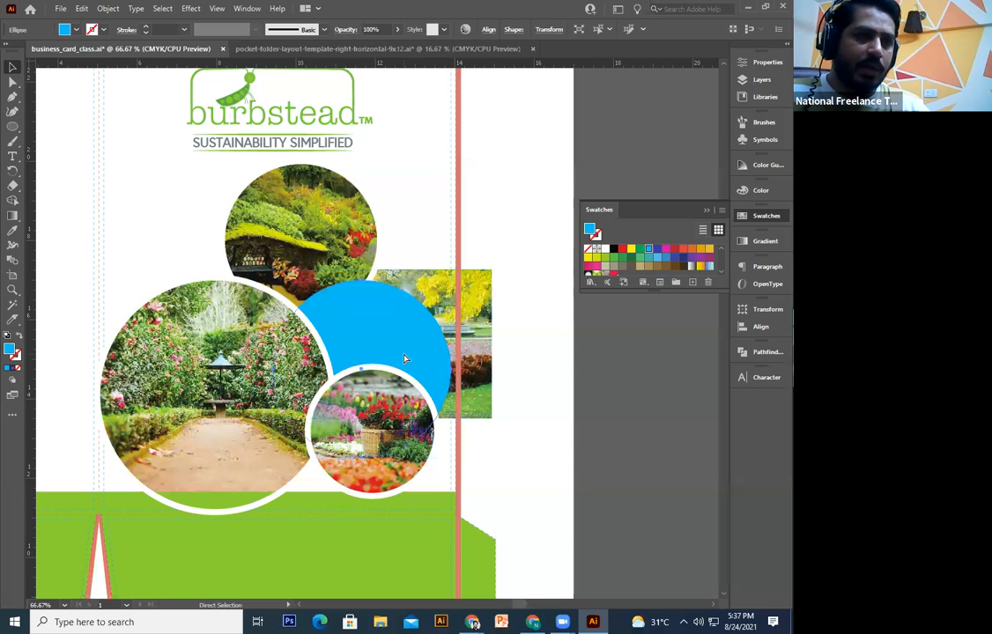
{"action": "left_click", "coordinate": [491, 404], "text": "shift"}
{"action": "right_click", "coordinate": [491, 404]}
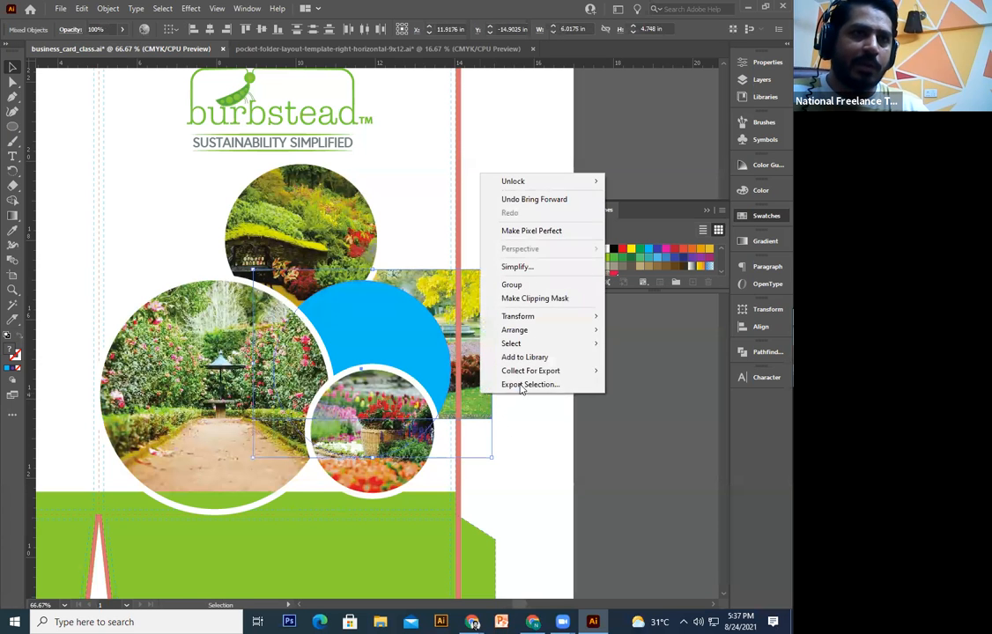
{"action": "left_click", "coordinate": [530, 359]}
{"action": "left_click", "coordinate": [536, 423]}
{"action": "scroll", "coordinate": [601, 436], "scroll_direction": "left", "scroll_amount": 2}
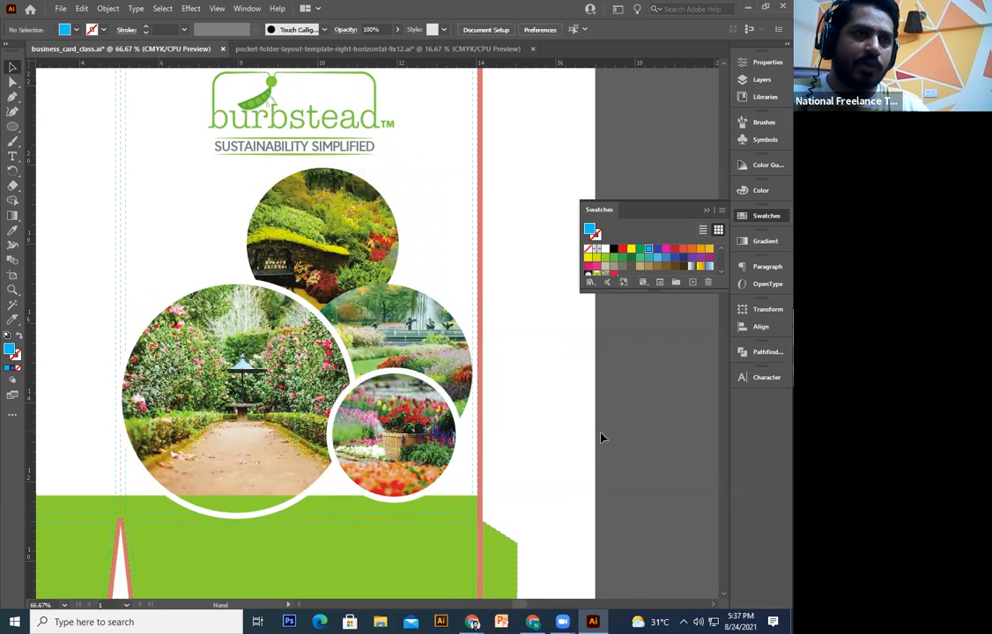
- Add a copy of the blue circle with the 11 pt white outline, stacked behind the garden-path and flower-basket circles
{"action": "key", "text": "ctrl+f"}
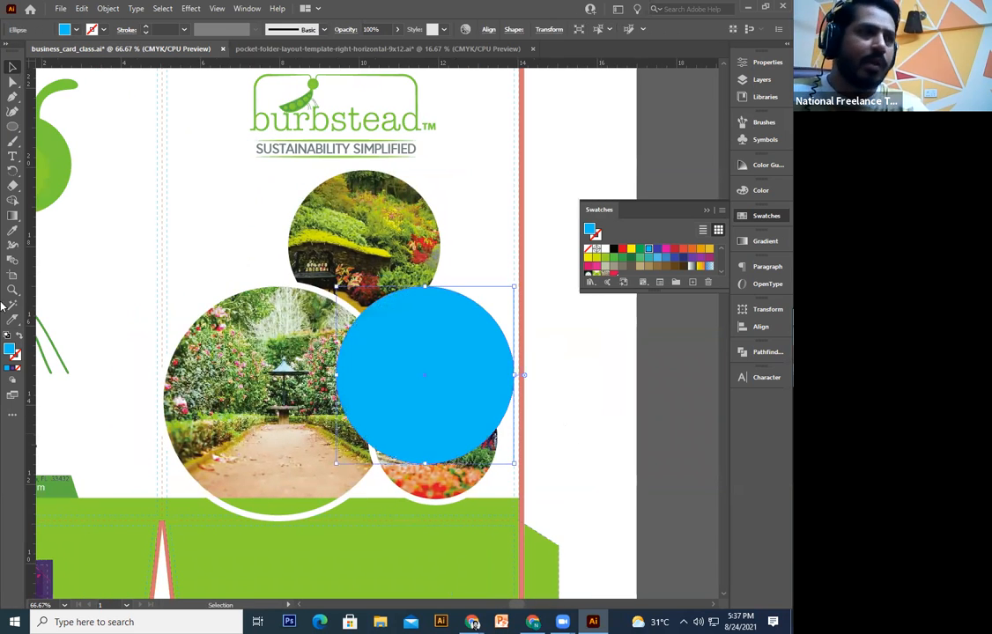
{"action": "left_click", "coordinate": [12, 230]}
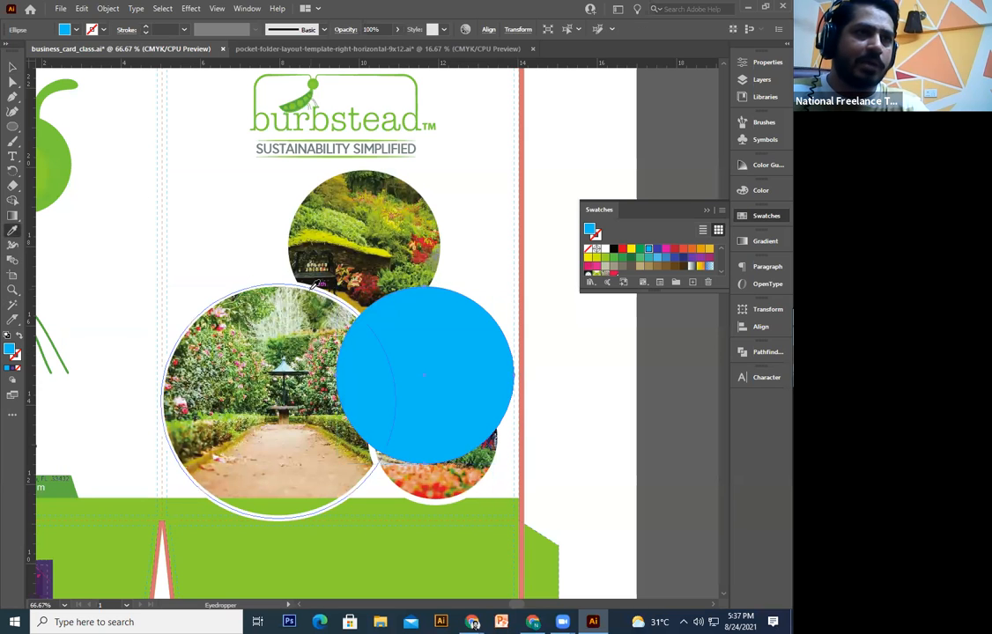
{"action": "left_click", "coordinate": [317, 285]}
{"action": "left_click", "coordinate": [12, 67]}
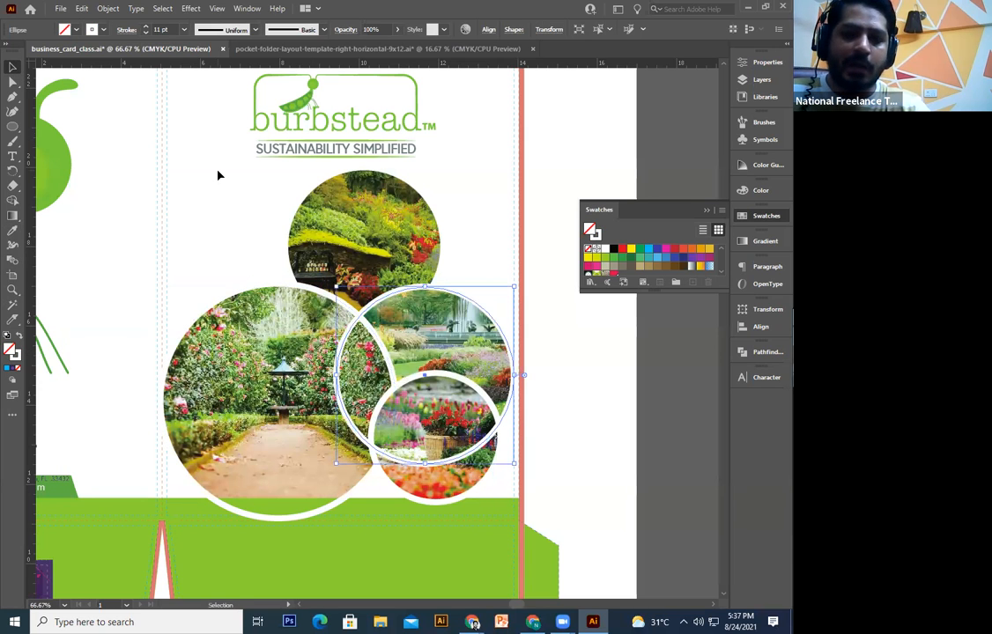
{"action": "key", "text": "a"}
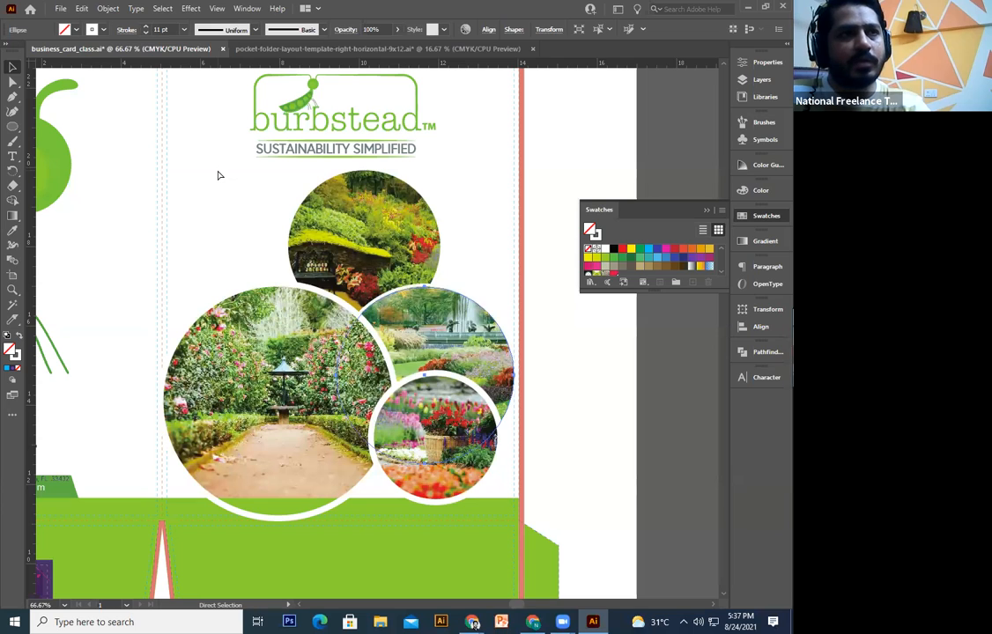
{"action": "key", "text": "ctrl+bracketleft"}
{"action": "left_click", "coordinate": [596, 364]}
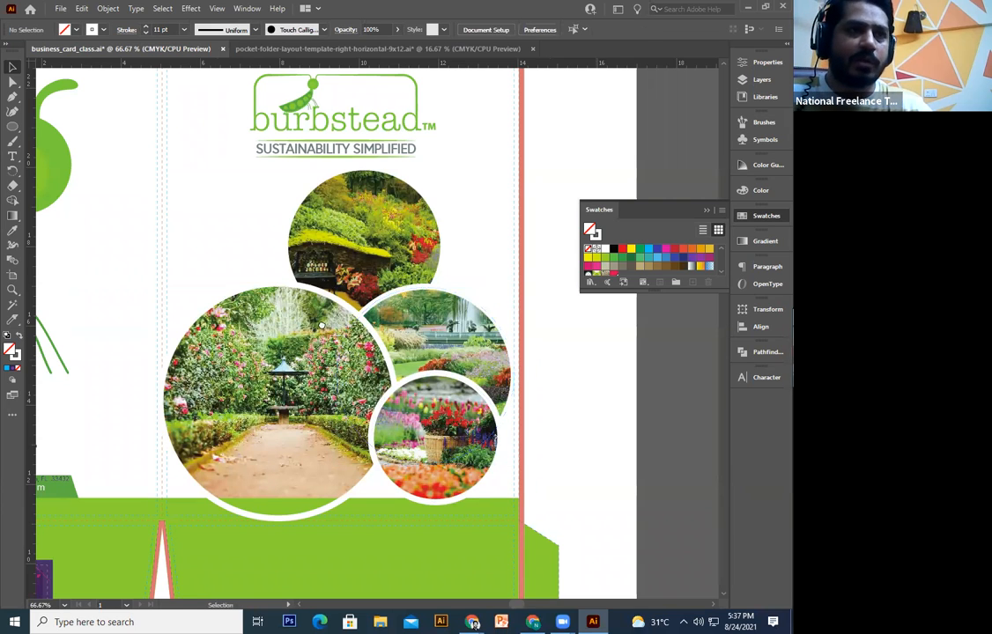
- Enlarge the garden-bench photo circle together with its outline to about 5 in across and shift it towards the cover's outer edge
{"action": "left_click_drag", "start_coordinate": [410, 283], "coordinate": [343, 338]}
{"action": "left_click", "coordinate": [357, 334]}
{"action": "left_click_drag", "start_coordinate": [398, 316], "coordinate": [417, 334]}
{"action": "left_click_drag", "start_coordinate": [400, 308], "coordinate": [374, 314]}
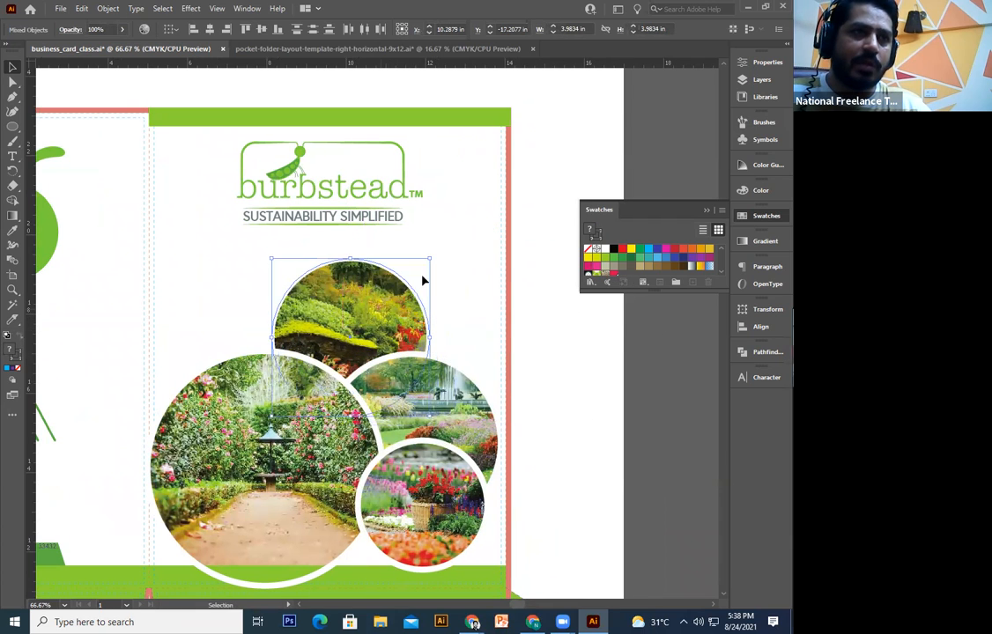
{"action": "left_click_drag", "start_coordinate": [430, 258], "coordinate": [460, 246]}
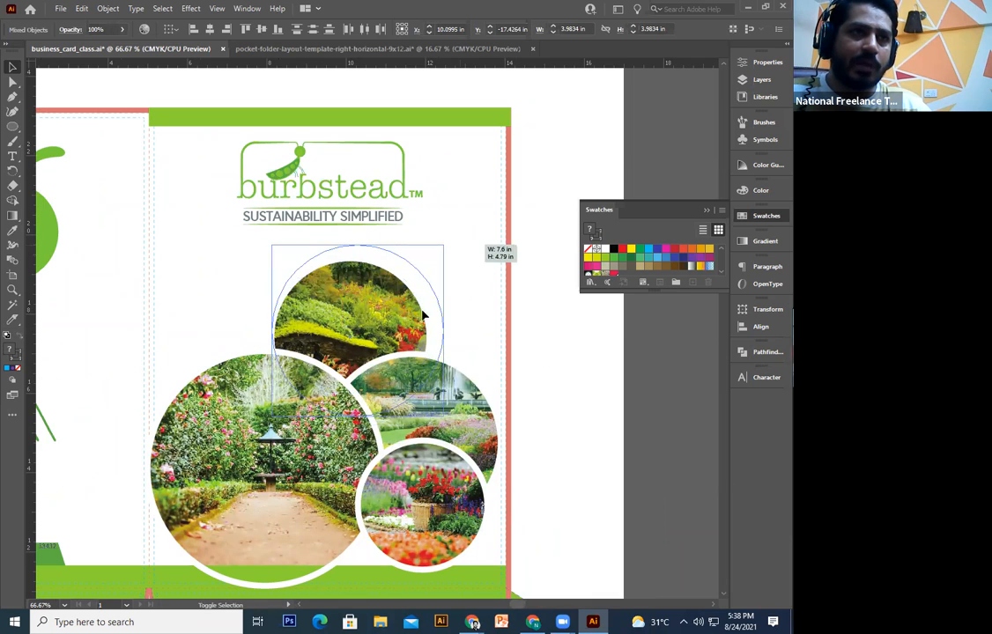
{"action": "left_click_drag", "start_coordinate": [386, 310], "coordinate": [440, 300]}
{"action": "left_click_drag", "start_coordinate": [325, 416], "coordinate": [294, 447]}
{"action": "left_click_drag", "start_coordinate": [436, 328], "coordinate": [436, 310]}
- Nudge the enlarged garden-bench circle down and slightly outward, so it tucks behind the fountain circle inside the cover's margin
{"action": "key", "text": "Down"}
{"action": "key", "text": "Down"}
{"action": "key", "text": "Down"}
{"action": "key", "text": "Down"}
{"action": "key", "text": "Down"}
{"action": "key", "text": "Down"}
{"action": "key", "text": "Down"}
{"action": "key", "text": "Down"}
{"action": "key", "text": "Down"}
{"action": "key", "text": "Right"}
{"action": "key", "text": "Right"}
{"action": "key", "text": "Down"}
{"action": "key", "text": "Down"}
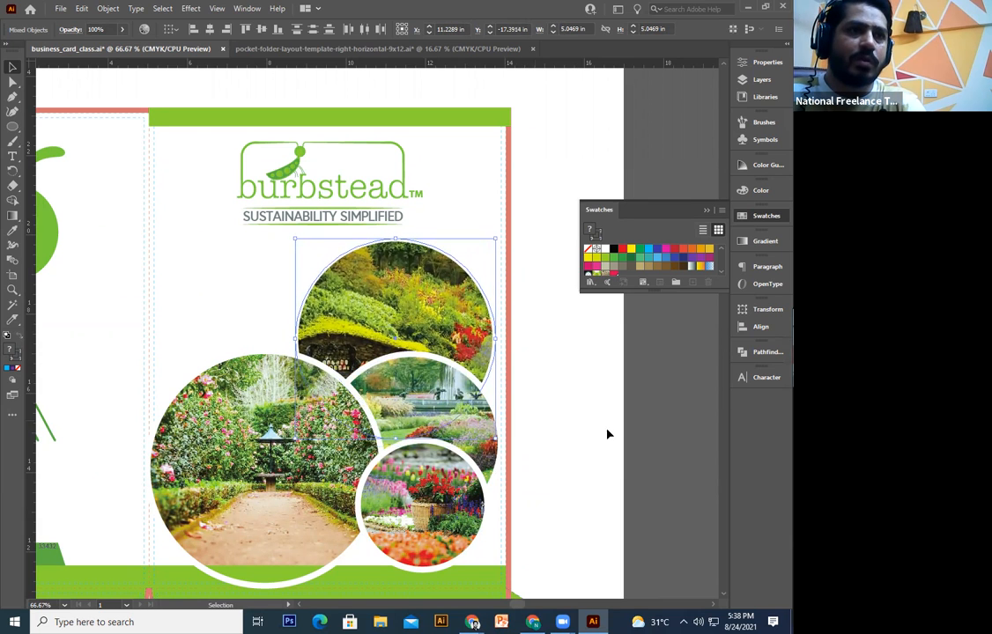
{"action": "left_click", "coordinate": [608, 434]}
- Delete the large pea-pod illustration from the back cover
{"action": "key", "text": "ctrl+minus"}
{"action": "left_click_drag", "start_coordinate": [520, 350], "coordinate": [550, 317]}
{"action": "left_click_drag", "start_coordinate": [292, 350], "coordinate": [462, 437]}
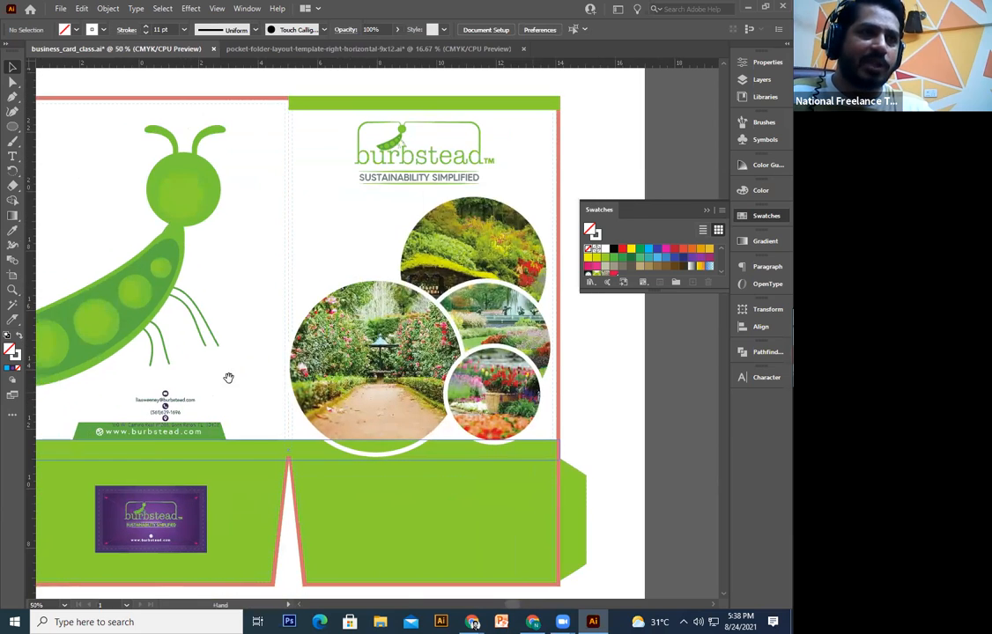
{"action": "left_click", "coordinate": [286, 356]}
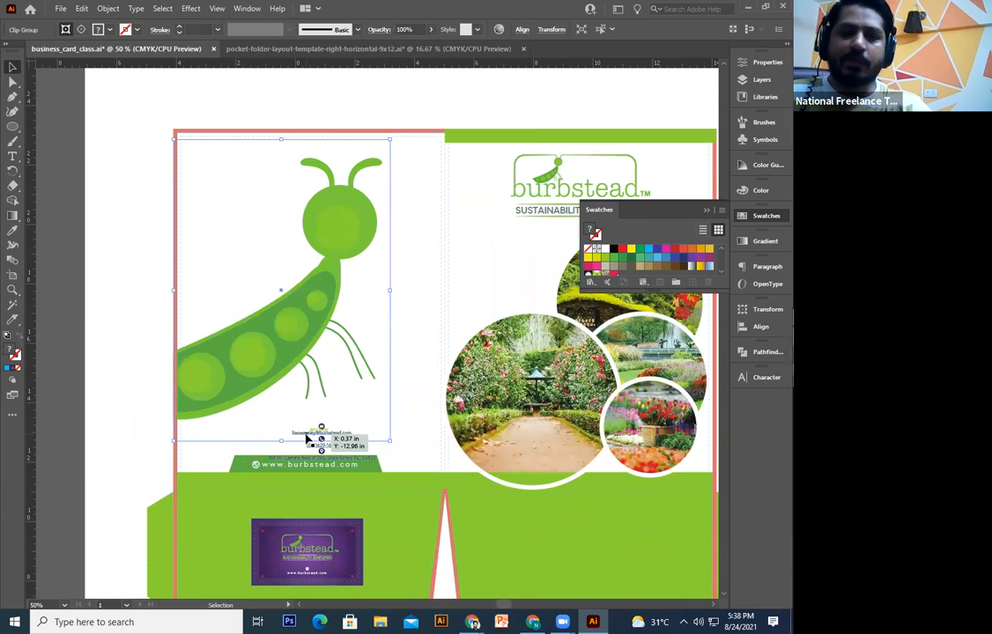
{"action": "key", "text": "Delete"}
- Place a smaller copy of the front cover's burbstead logo and tagline above the back cover's contact details
{"action": "left_click_drag", "start_coordinate": [453, 294], "coordinate": [379, 372]}
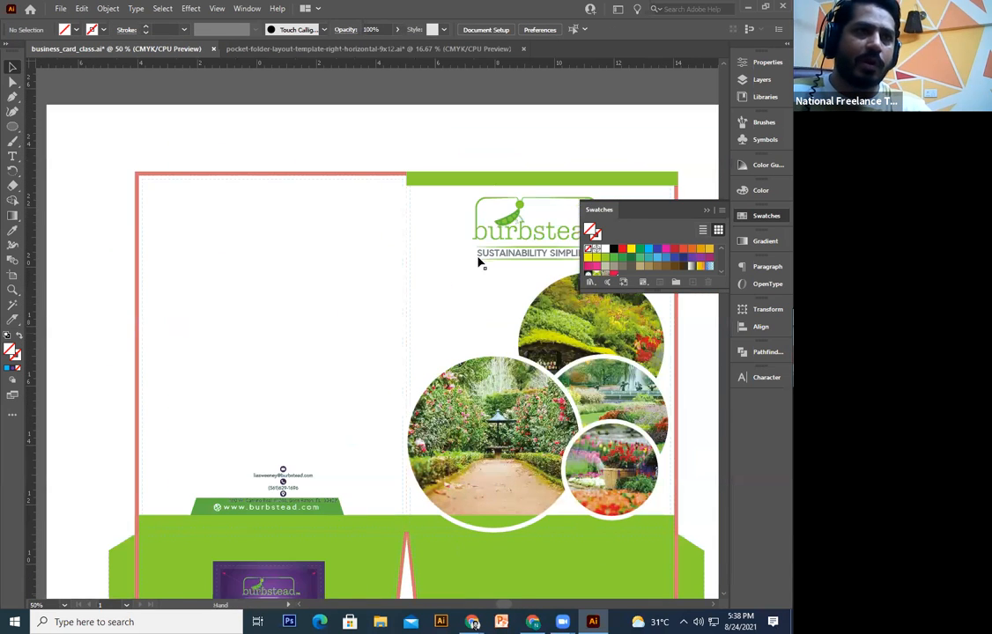
{"action": "left_click", "coordinate": [487, 260]}
{"action": "left_click_drag", "start_coordinate": [500, 313], "coordinate": [237, 515]}
{"action": "left_click_drag", "start_coordinate": [316, 434], "coordinate": [290, 447]}
{"action": "left_click_drag", "start_coordinate": [281, 481], "coordinate": [294, 401]}
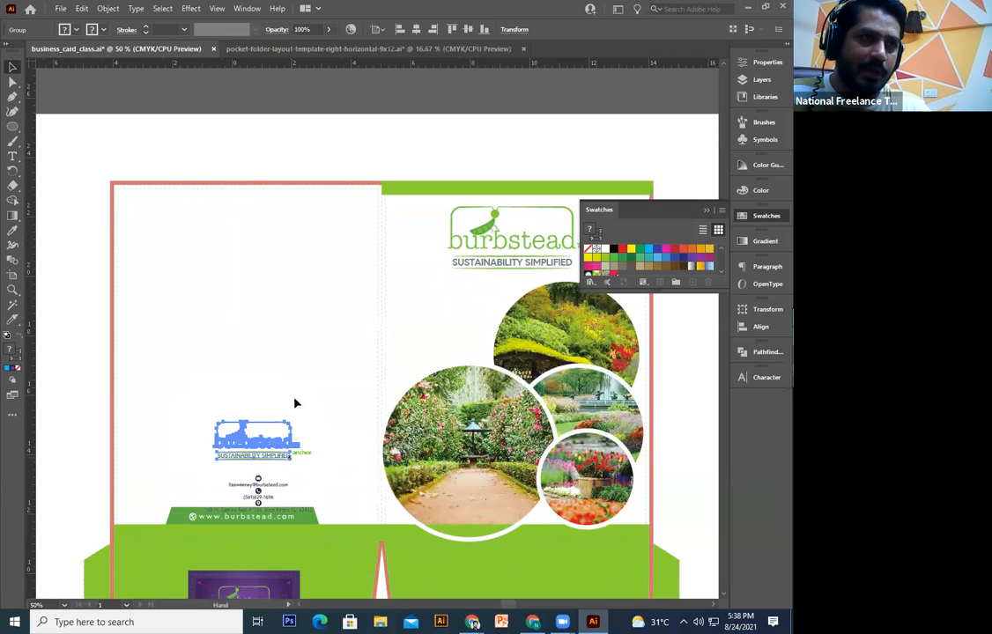
- Move the back cover's logo and contact details up together, clear of the green website banner
{"action": "key", "text": "ctrl+plus"}
{"action": "key", "text": "ctrl+plus"}
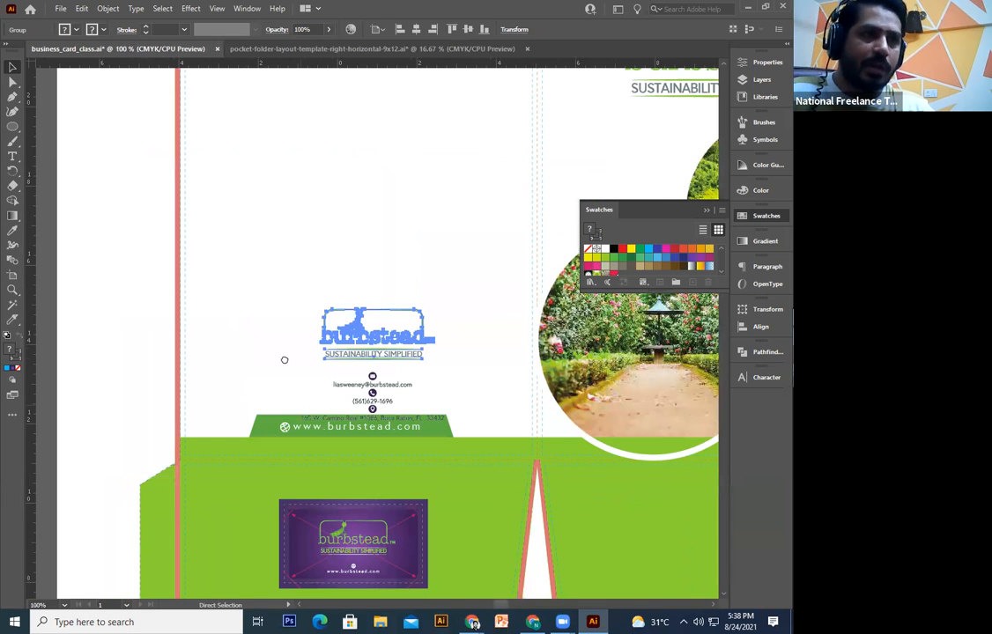
{"action": "left_click", "coordinate": [379, 409]}
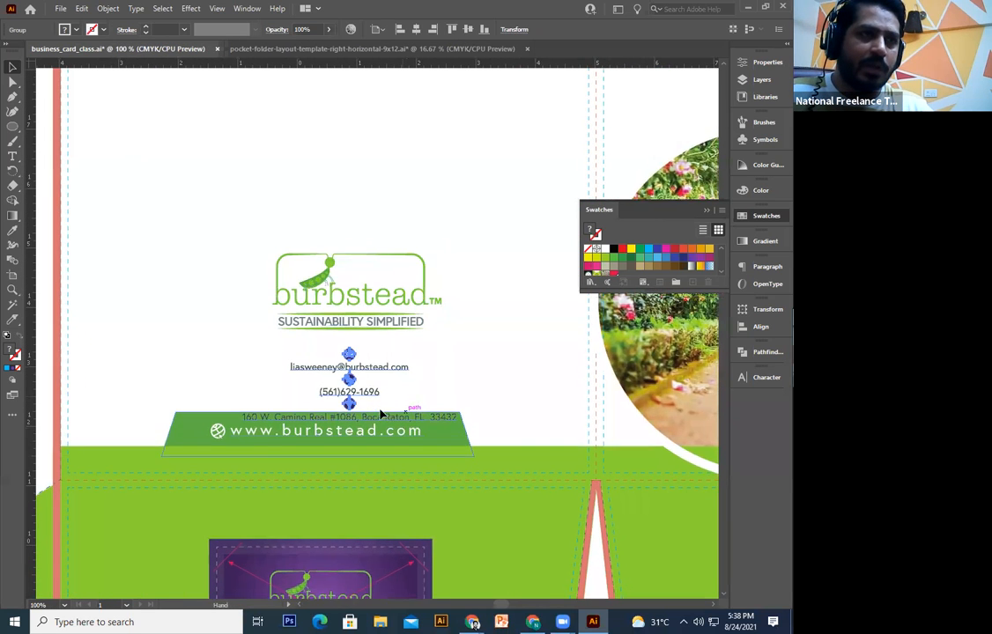
{"action": "left_click_drag", "start_coordinate": [380, 408], "coordinate": [369, 484]}
{"action": "left_click", "coordinate": [380, 389], "text": "shift"}
{"action": "left_click_drag", "start_coordinate": [380, 389], "coordinate": [380, 361]}
- Centre the back cover's logo, contact details and website banner on one another horizontally and adjust their sideways position together
{"action": "key", "text": "ctrl+minus"}
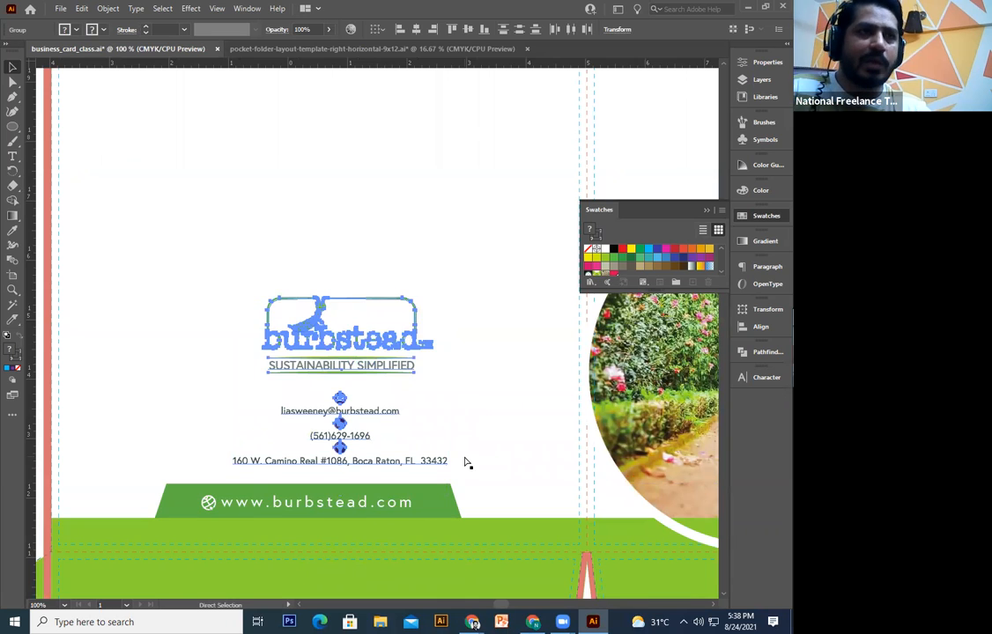
{"action": "key", "text": "ctrl+minus"}
{"action": "key", "text": "ctrl+plus"}
{"action": "key", "text": "ctrl+plus"}
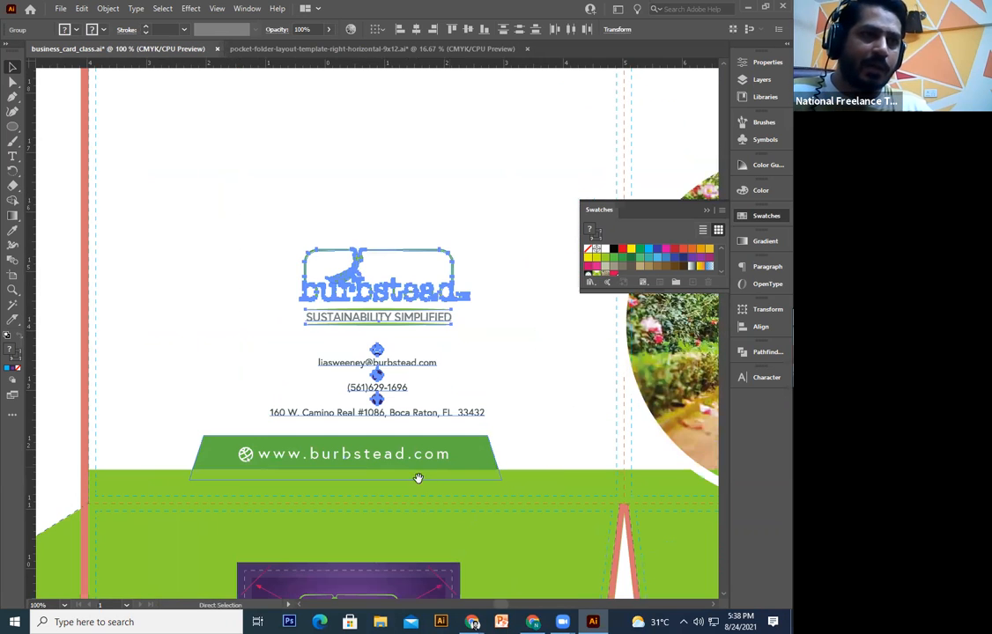
{"action": "left_click", "coordinate": [387, 465], "text": "shift"}
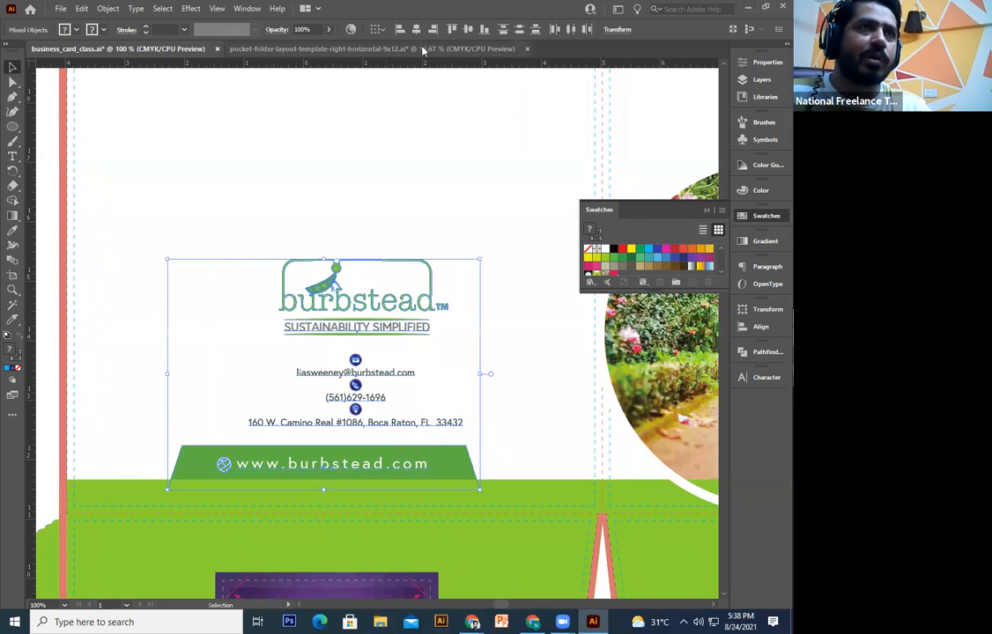
{"action": "left_click_drag", "start_coordinate": [471, 445], "coordinate": [490, 444]}
{"action": "key", "text": "Right"}
{"action": "key", "text": "Left"}
{"action": "key", "text": "Left"}
{"action": "key", "text": "Left"}
{"action": "key", "text": "Left"}
{"action": "key", "text": "Left"}
{"action": "key", "text": "Right"}
{"action": "left_click", "coordinate": [407, 227]}
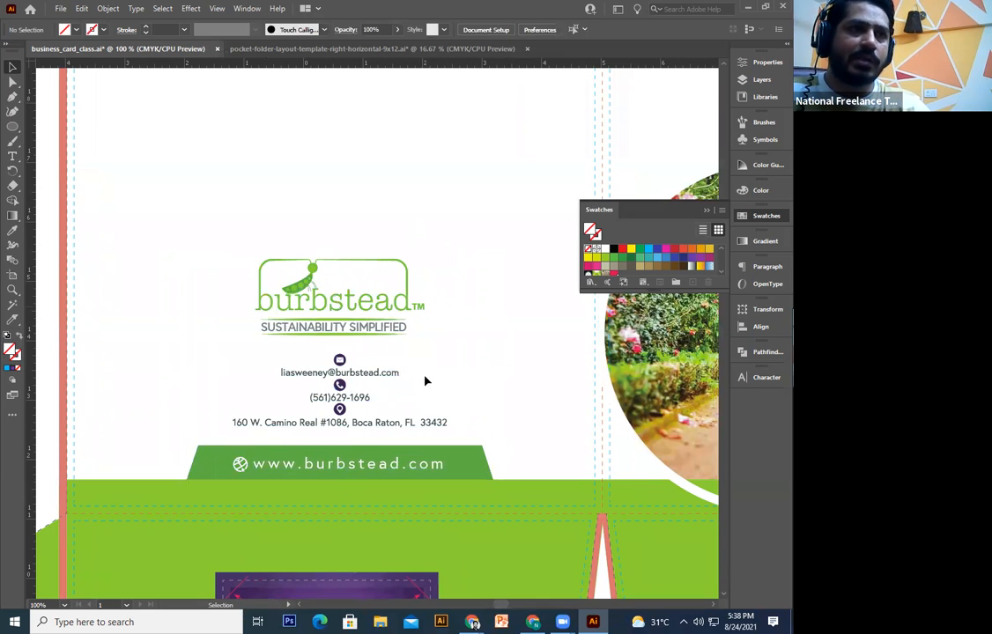
- Nudge the back cover's logo slightly right and down, closer to the contact details
{"action": "left_click", "coordinate": [388, 332]}
{"action": "key", "text": "Right"}
{"action": "key", "text": "Right"}
{"action": "key", "text": "Right"}
{"action": "key", "text": "Right"}
{"action": "key", "text": "Down"}
{"action": "key", "text": "Down"}
{"action": "key", "text": "Down"}
{"action": "key", "text": "Down"}
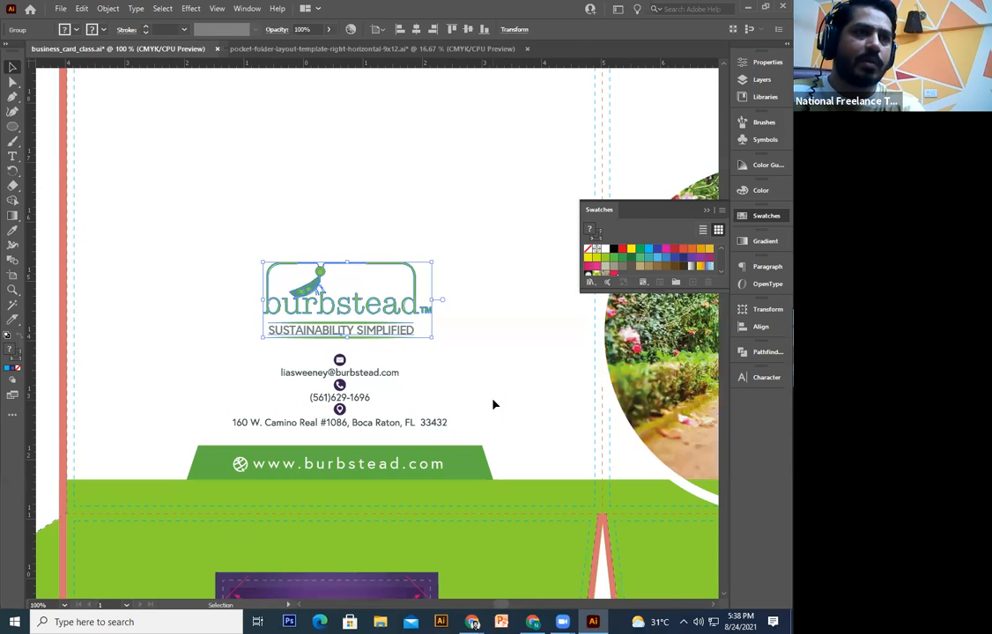
{"action": "key", "text": "ctrl+shift+a"}
- Draw a circle in the back cover's upper-left corner, spanning about 60% of the cover's width
{"action": "key", "text": "ctrl+minus"}
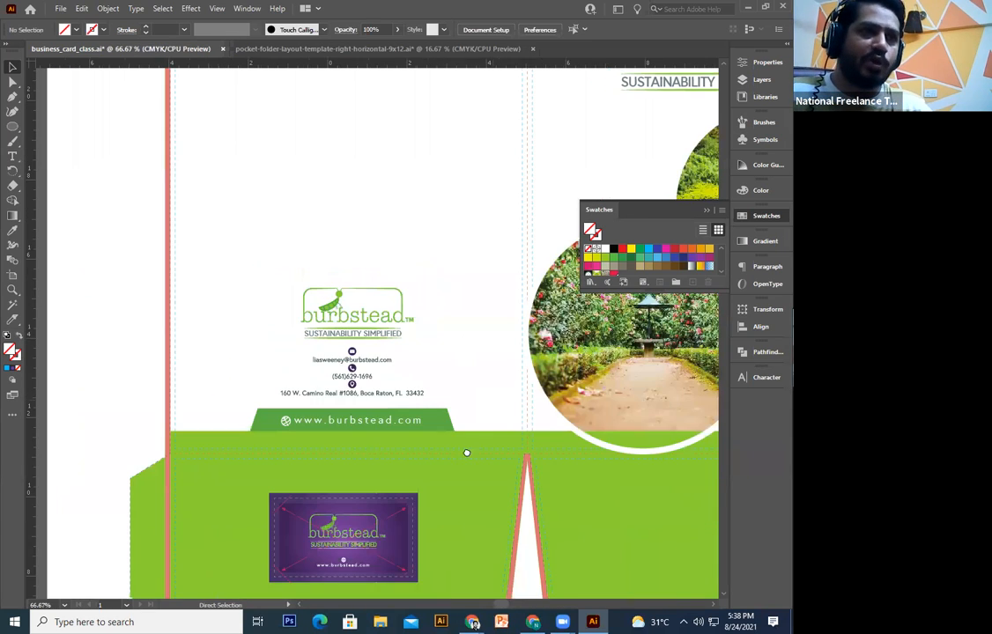
{"action": "scroll", "coordinate": [467, 451], "scroll_direction": "up", "scroll_amount": 2}
{"action": "left_click", "coordinate": [375, 459]}
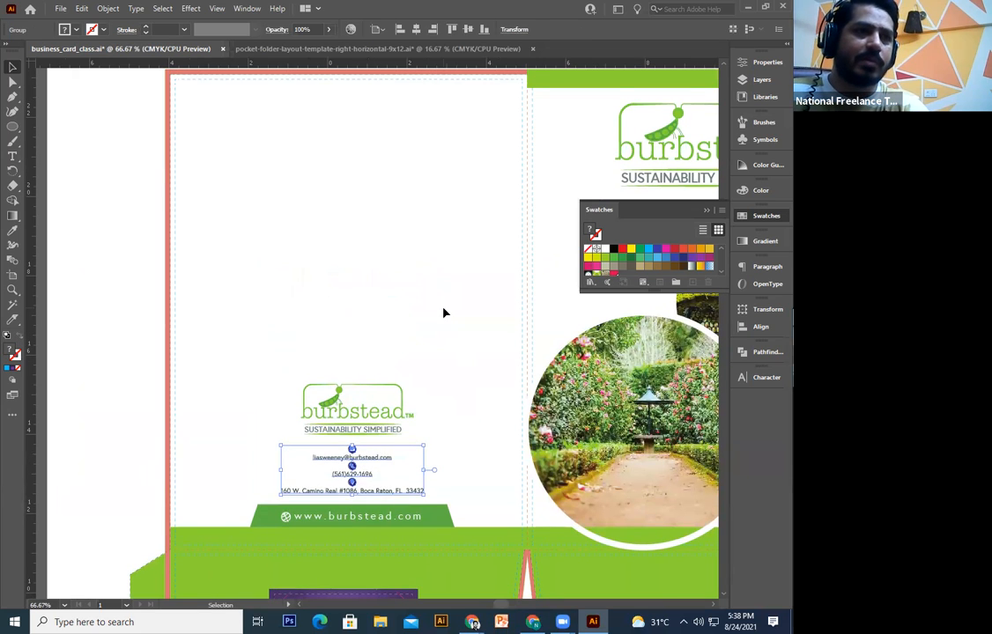
{"action": "left_click", "coordinate": [281, 224]}
{"action": "scroll", "coordinate": [281, 223], "scroll_direction": "up", "scroll_amount": 2}
{"action": "left_click", "coordinate": [14, 128]}
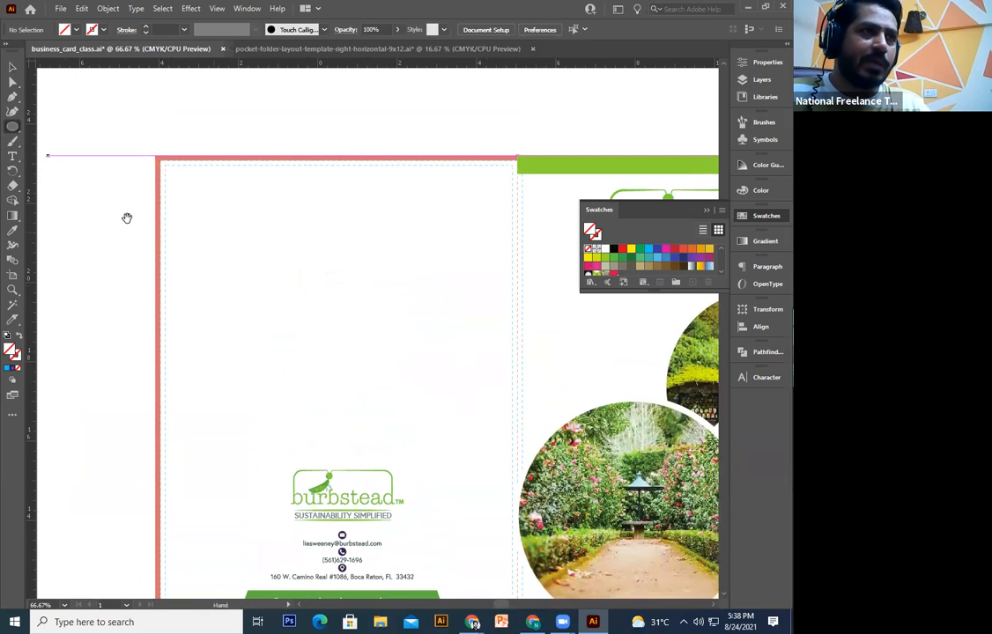
{"action": "scroll", "coordinate": [126, 216], "scroll_direction": "right", "scroll_amount": 2}
{"action": "left_click_drag", "start_coordinate": [76, 164], "coordinate": [239, 386]}
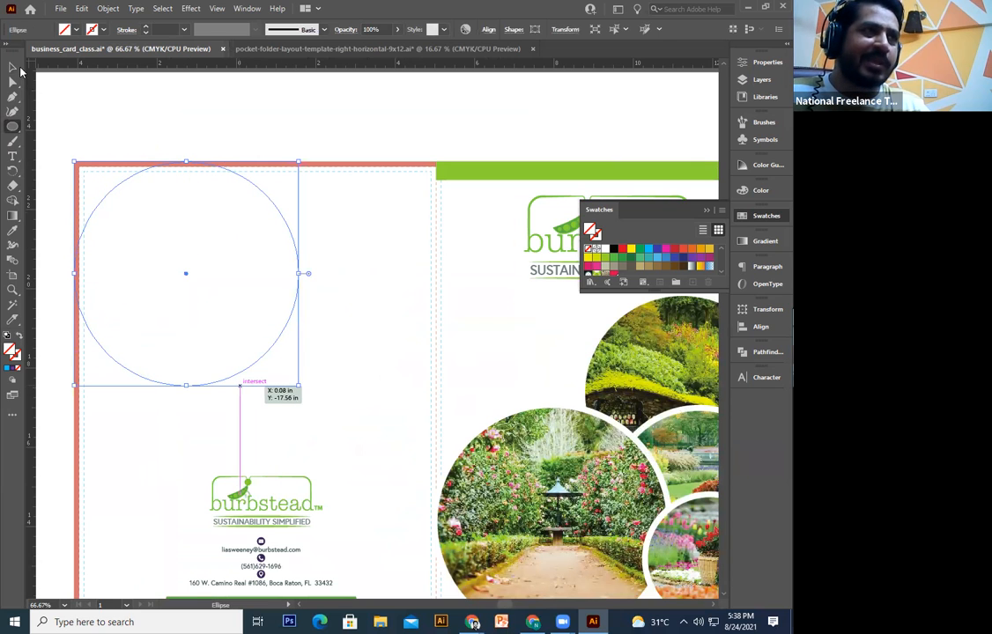
{"action": "left_click", "coordinate": [13, 67]}
{"action": "scroll", "coordinate": [288, 296], "scroll_direction": "down", "scroll_amount": 3}
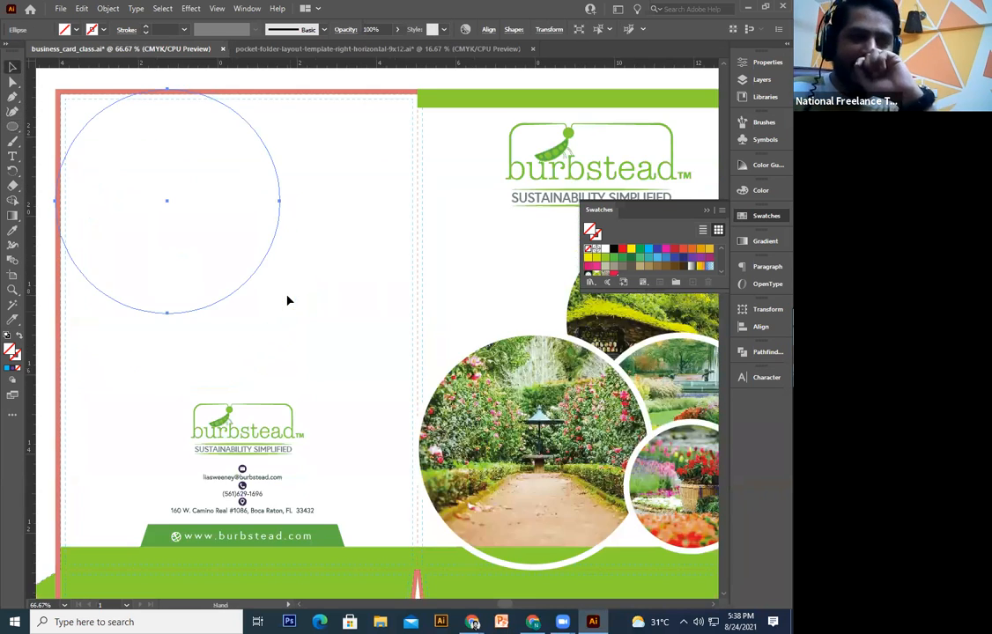
- Enlarge the back cover's circle to about 7.1 in across, fill it green and position it over the cover's upper-left corner
{"action": "left_click_drag", "start_coordinate": [285, 308], "coordinate": [294, 323]}
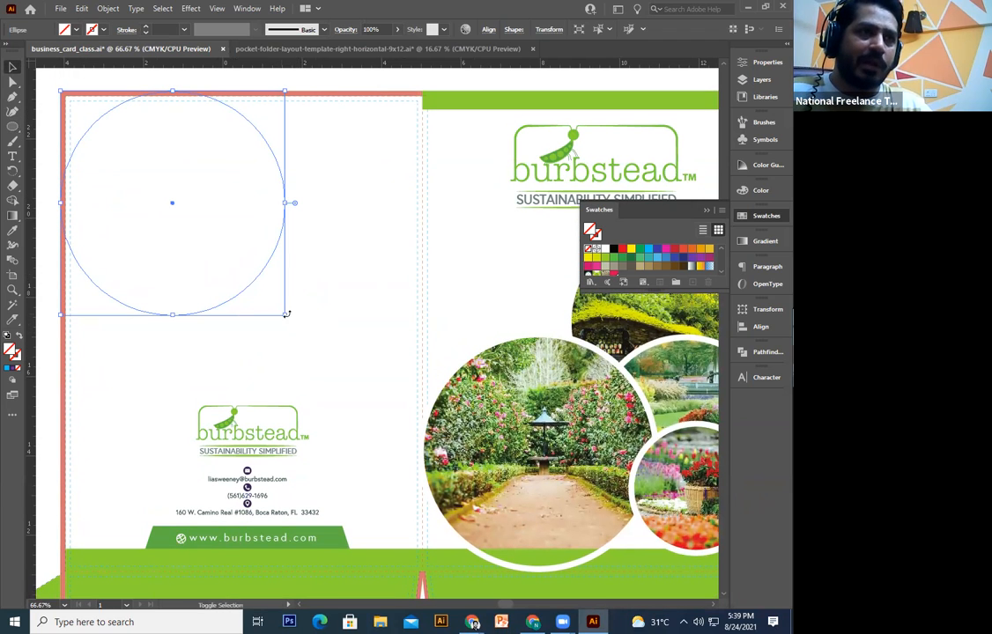
{"action": "left_click_drag", "start_coordinate": [286, 314], "coordinate": [309, 355]}
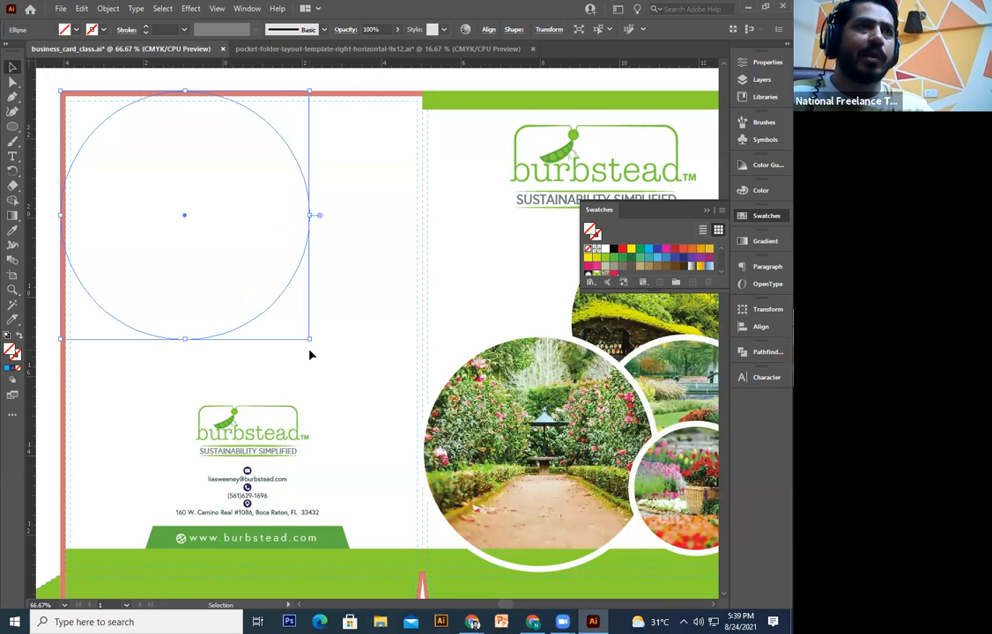
{"action": "key", "text": "space"}
{"action": "left_click_drag", "start_coordinate": [356, 127], "coordinate": [343, 188]}
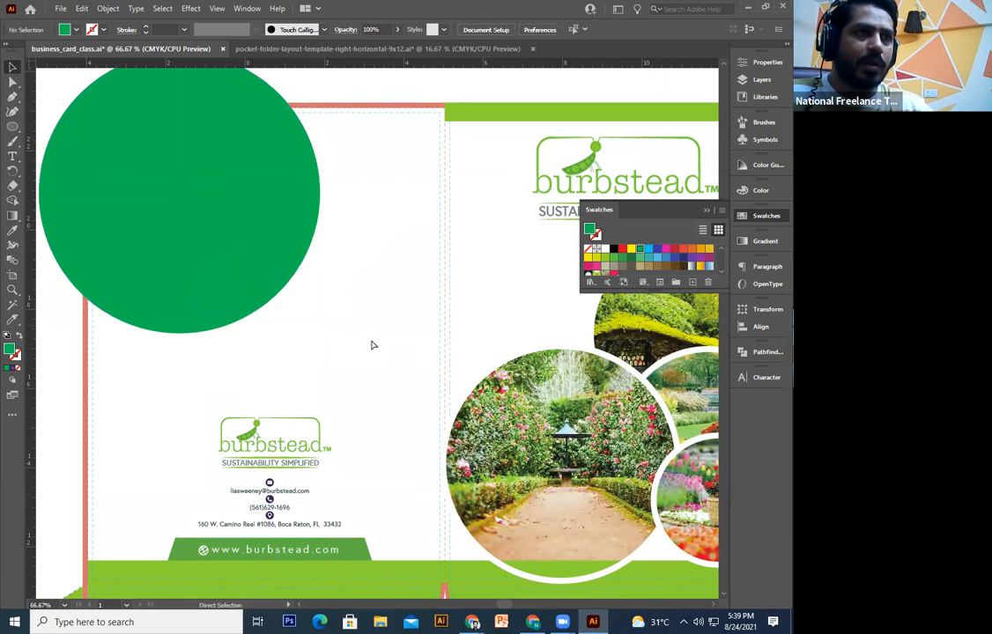
- Add a smaller green circle, about 4.75 in across, overlapping the large circle's lower-right edge
{"action": "left_click_drag", "start_coordinate": [372, 345], "coordinate": [423, 269]}
{"action": "left_click_drag", "start_coordinate": [423, 126], "coordinate": [366, 347]}
{"action": "left_click_drag", "start_coordinate": [339, 334], "coordinate": [341, 338]}
{"action": "left_click_drag", "start_coordinate": [616, 346], "coordinate": [625, 371]}
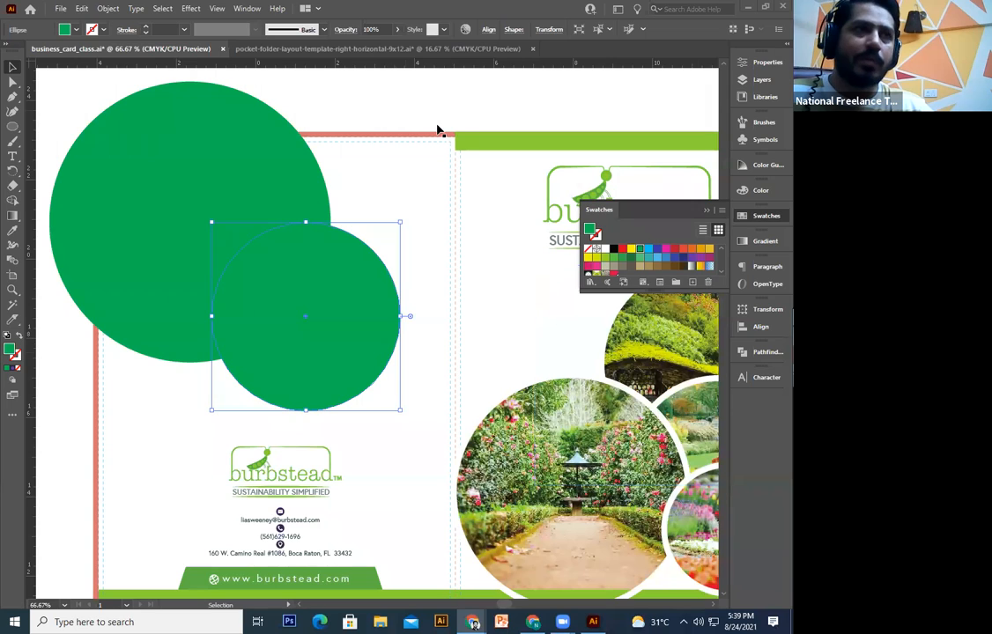
{"action": "left_click_drag", "start_coordinate": [297, 207], "coordinate": [361, 302]}
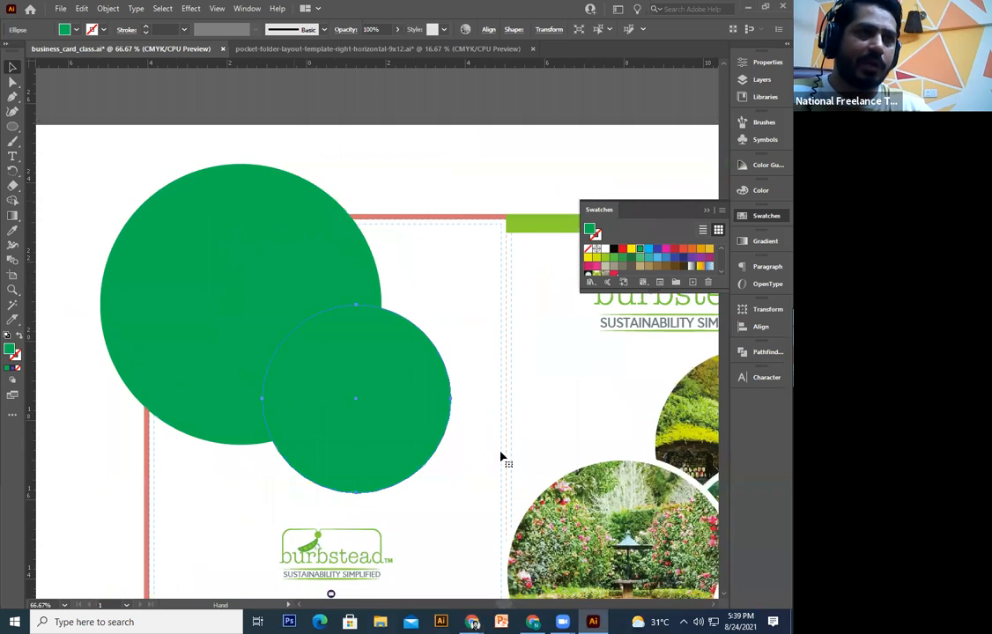
{"action": "left_click_drag", "start_coordinate": [500, 454], "coordinate": [385, 349]}
- Paste the rose-arch garden photo and scale it down to about 9.2 in wide over the large green circle
{"action": "key", "text": "ctrl+v"}
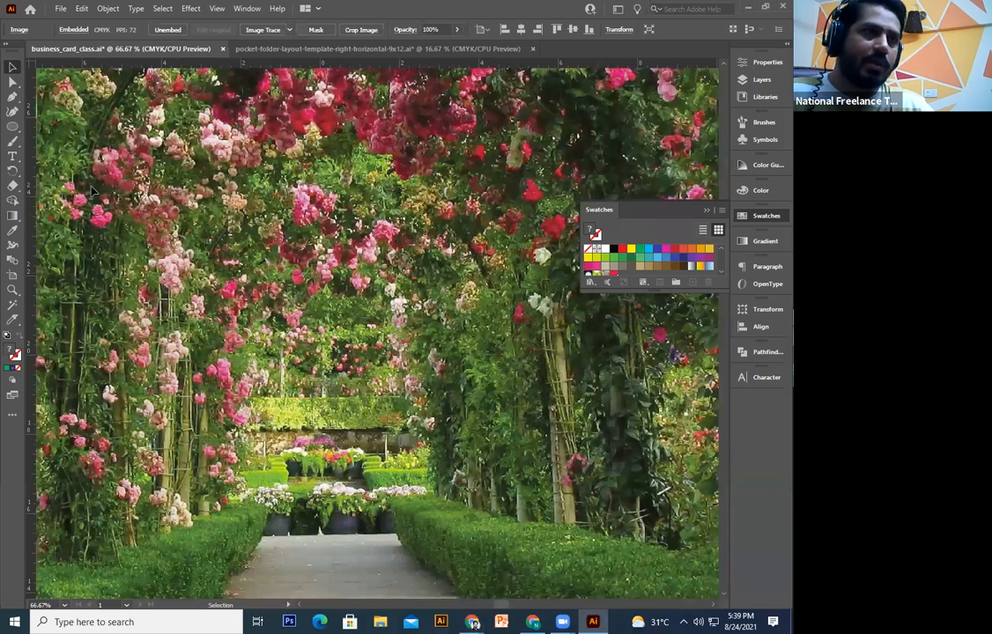
{"action": "scroll", "coordinate": [250, 300], "scroll_direction": "down", "scroll_amount": 3}
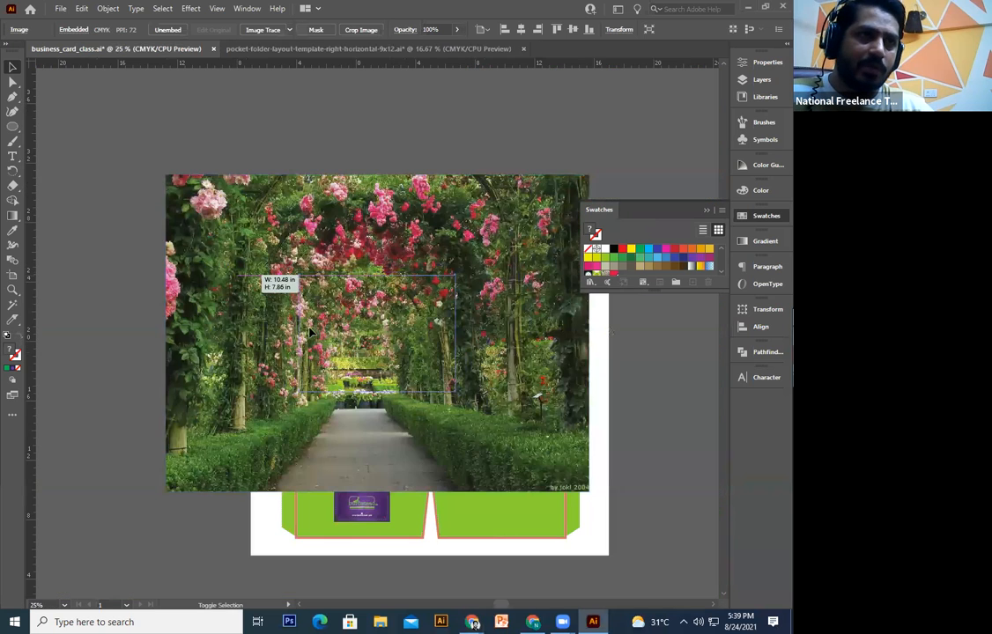
{"action": "left_click_drag", "start_coordinate": [297, 329], "coordinate": [260, 285]}
{"action": "scroll", "coordinate": [259, 284], "scroll_direction": "up", "scroll_amount": 2}
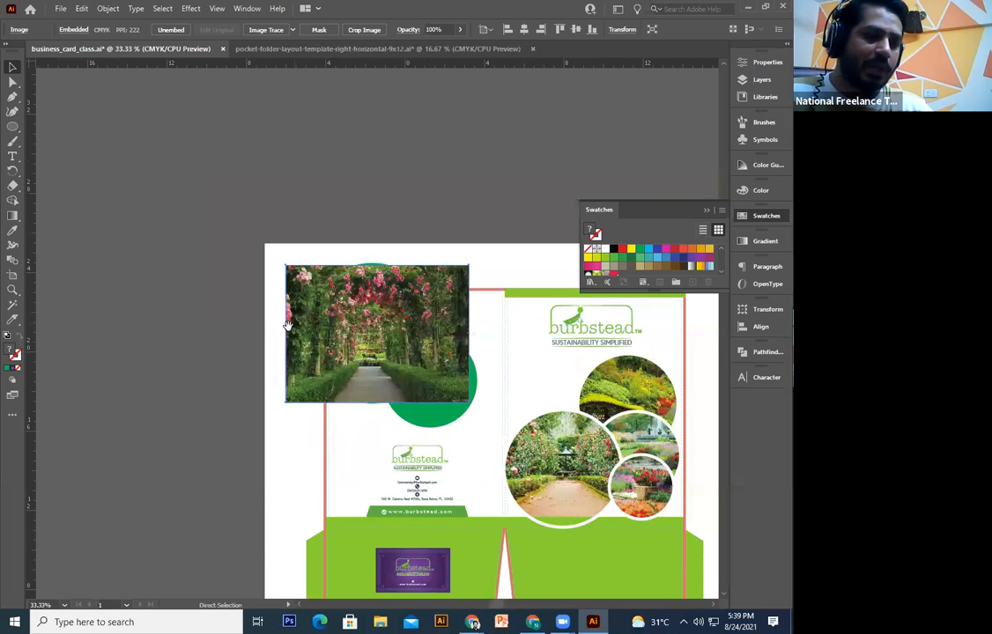
{"action": "scroll", "coordinate": [335, 335], "scroll_direction": "up", "scroll_amount": 1}
- Send the rose-arch photo behind the large green circle
{"action": "left_click", "coordinate": [159, 346]}
{"action": "right_click", "coordinate": [333, 326]}
{"action": "left_click", "coordinate": [272, 350]}
{"action": "key", "text": "ctrl+["}
{"action": "key", "text": "v"}
{"action": "left_click", "coordinate": [223, 294], "text": "shift"}
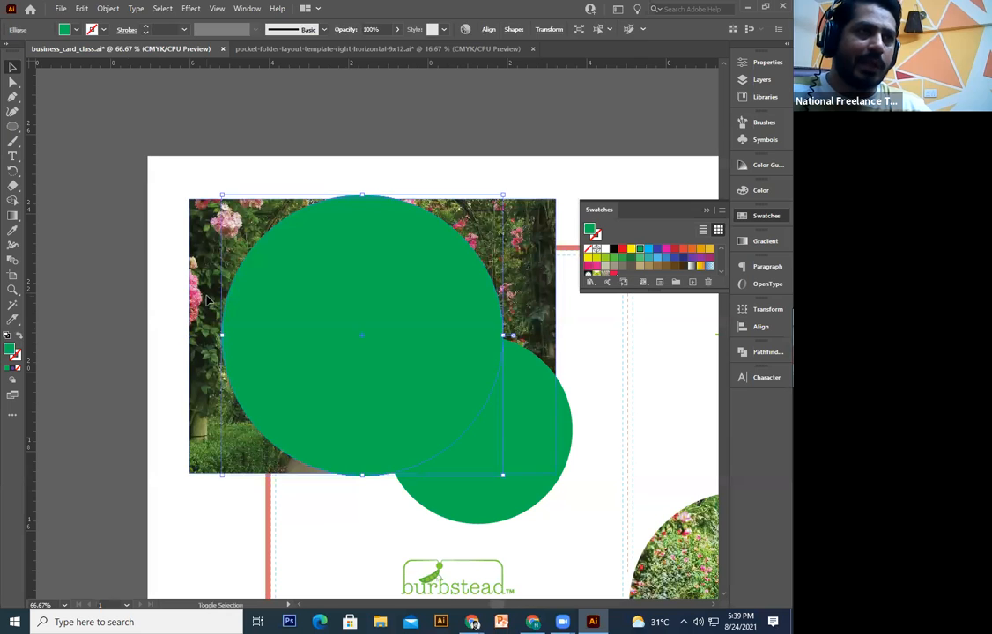
- Clip the rose-arch photo to the large circle with a clipping mask
{"action": "key", "text": "a"}
{"action": "left_click", "coordinate": [334, 314]}
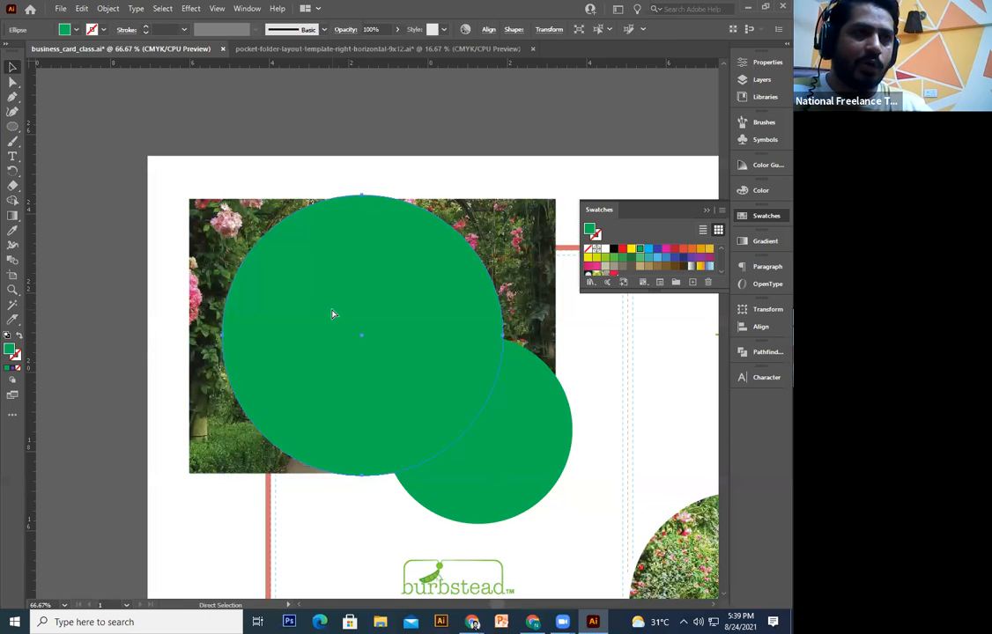
{"action": "key", "text": "v"}
{"action": "left_click", "coordinate": [196, 349], "text": "shift"}
{"action": "right_click", "coordinate": [207, 340]}
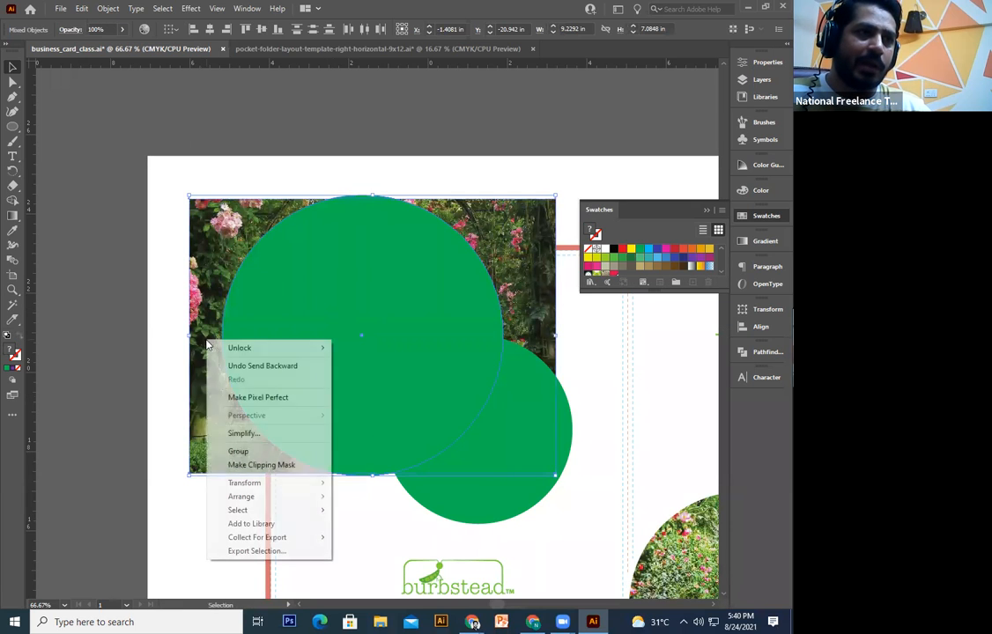
{"action": "left_click", "coordinate": [260, 464]}
- Enlarge the rose-arch photo slightly inside its mask and give the large circle an 11 pt white outline
{"action": "left_click_drag", "start_coordinate": [127, 344], "coordinate": [112, 352]}
{"action": "double_click", "coordinate": [274, 348]}
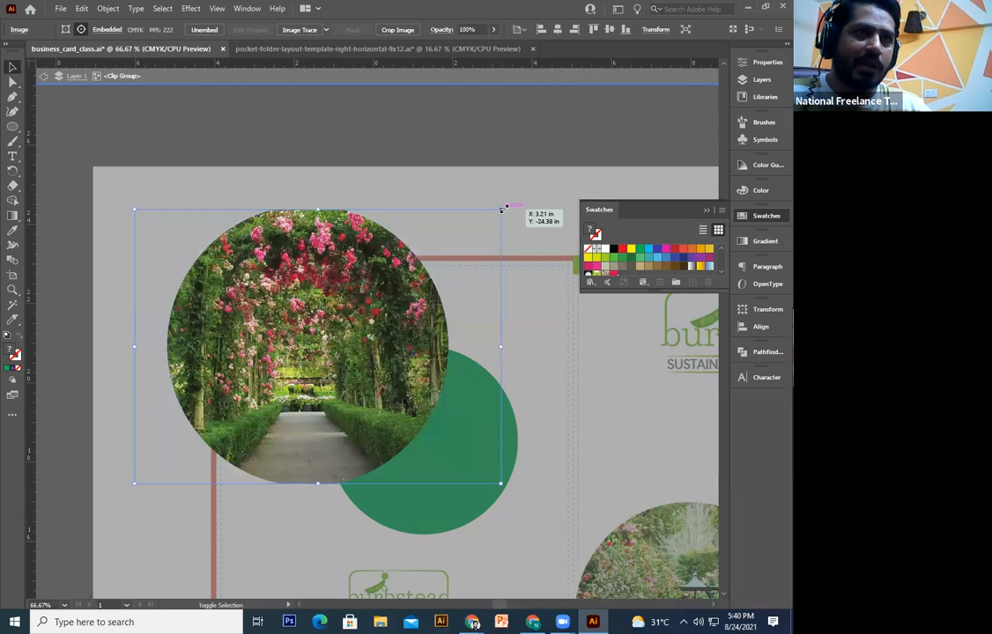
{"action": "left_click_drag", "start_coordinate": [502, 209], "coordinate": [512, 201]}
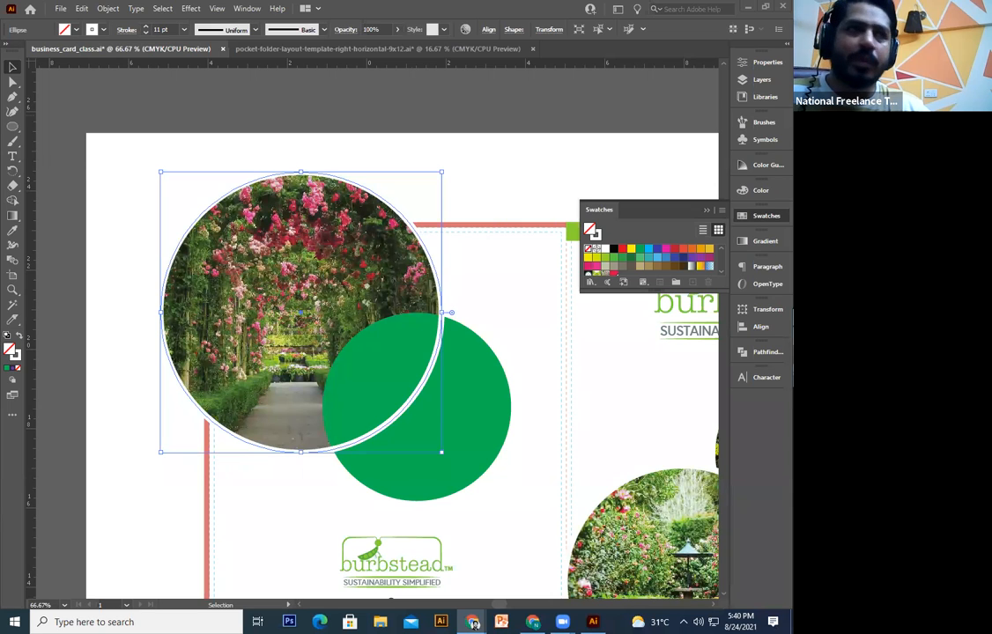
- Paste the green park photo and scale it to about 6.8 in wide so it covers the small green circle
{"action": "left_click", "coordinate": [370, 458]}
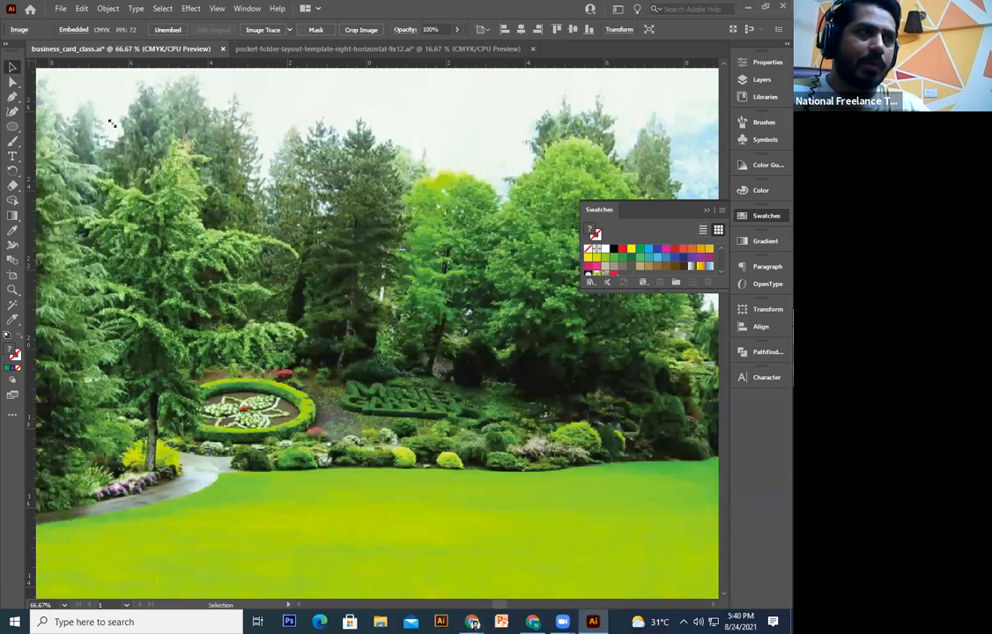
{"action": "left_click_drag", "start_coordinate": [112, 123], "coordinate": [272, 273]}
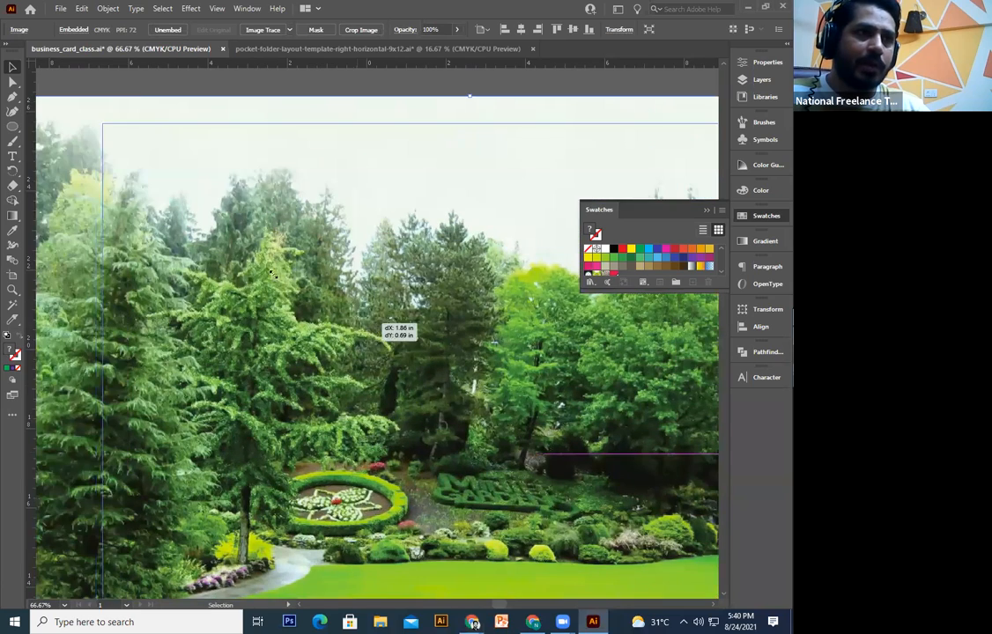
{"action": "left_click_drag", "start_coordinate": [402, 389], "coordinate": [443, 448]}
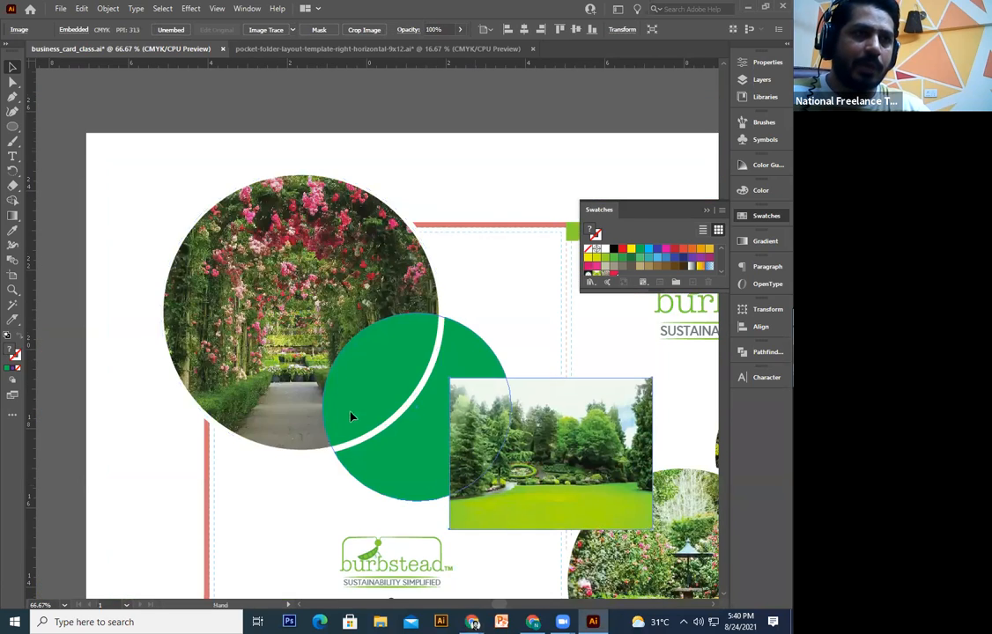
{"action": "left_click_drag", "start_coordinate": [350, 414], "coordinate": [304, 378]}
{"action": "left_click_drag", "start_coordinate": [496, 432], "coordinate": [355, 363]}
{"action": "left_click_drag", "start_coordinate": [458, 441], "coordinate": [524, 488]}
{"action": "left_click_drag", "start_coordinate": [411, 438], "coordinate": [395, 440]}
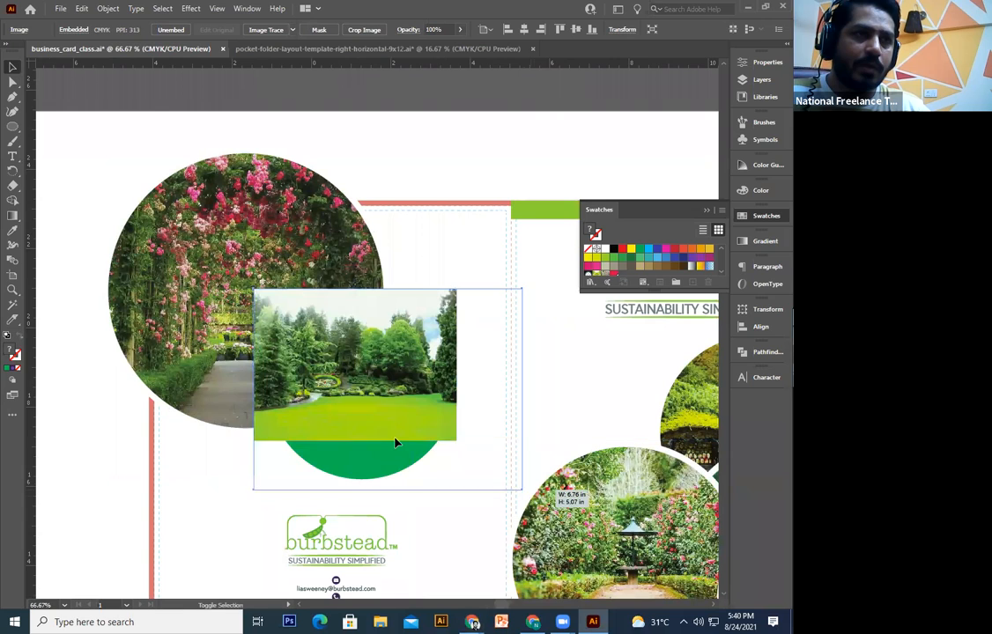
- Send the park photo behind the small green circle and clip it to that circle with a clipping mask
{"action": "key", "text": "ctrl+["}
{"action": "key", "text": "ctrl+["}
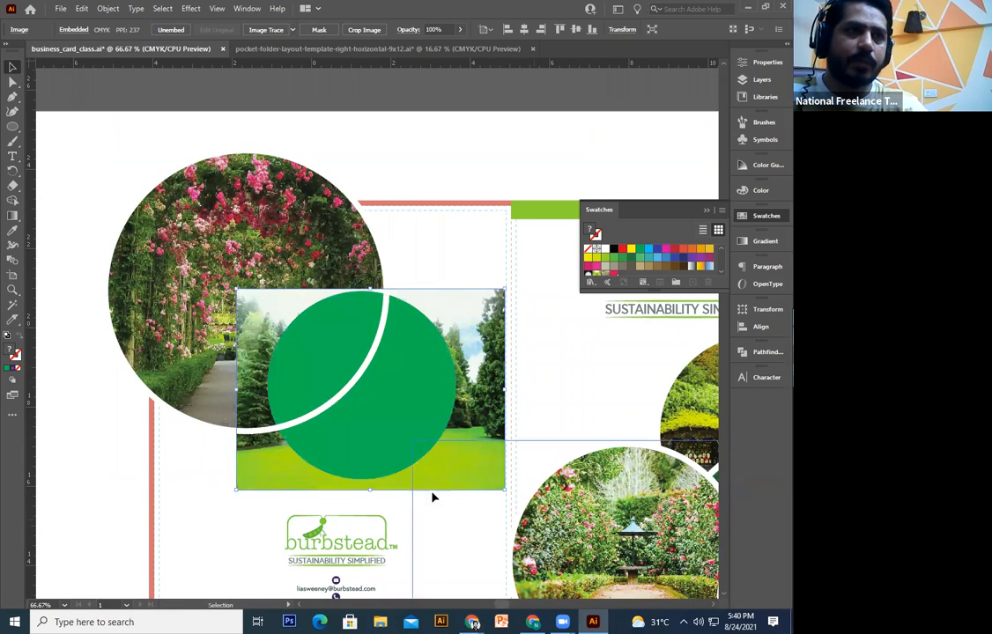
{"action": "left_click", "coordinate": [400, 441], "text": "shift"}
{"action": "right_click", "coordinate": [400, 442]}
{"action": "left_click", "coordinate": [417, 476]}
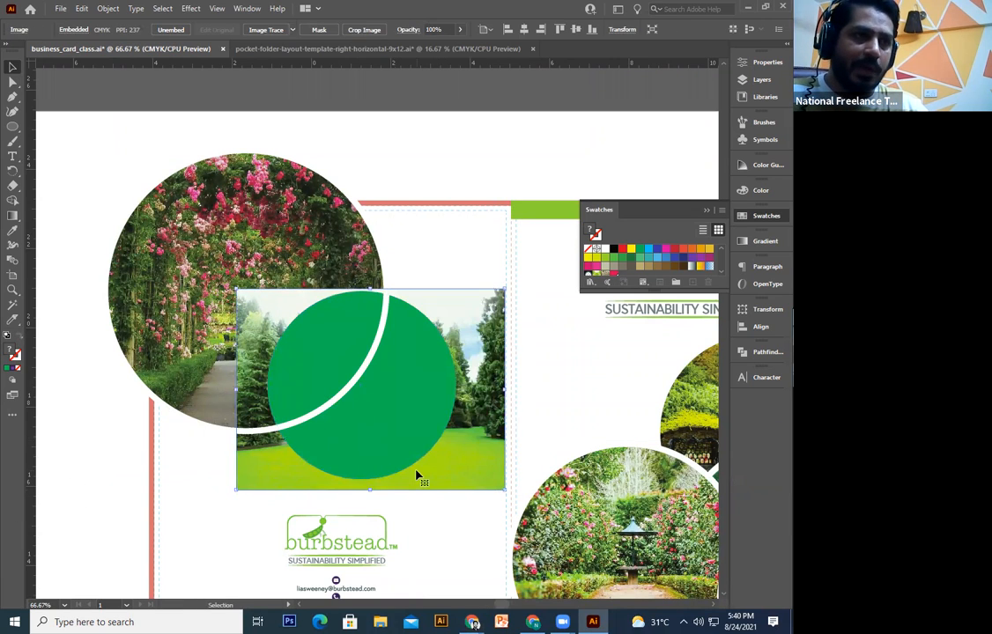
{"action": "left_click", "coordinate": [414, 452], "text": "shift"}
{"action": "right_click", "coordinate": [476, 379]}
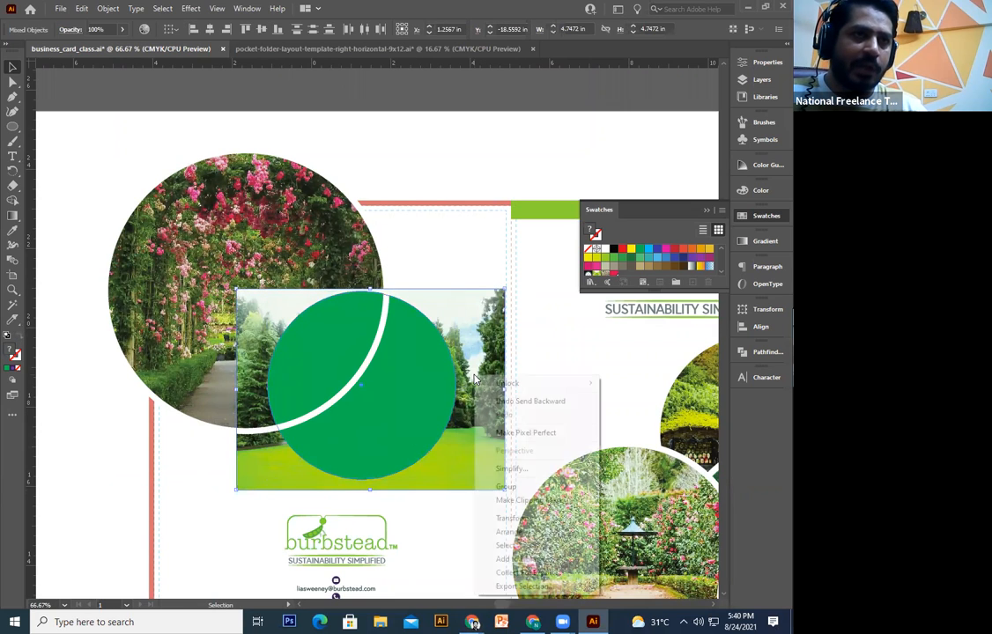
{"action": "left_click", "coordinate": [520, 501]}
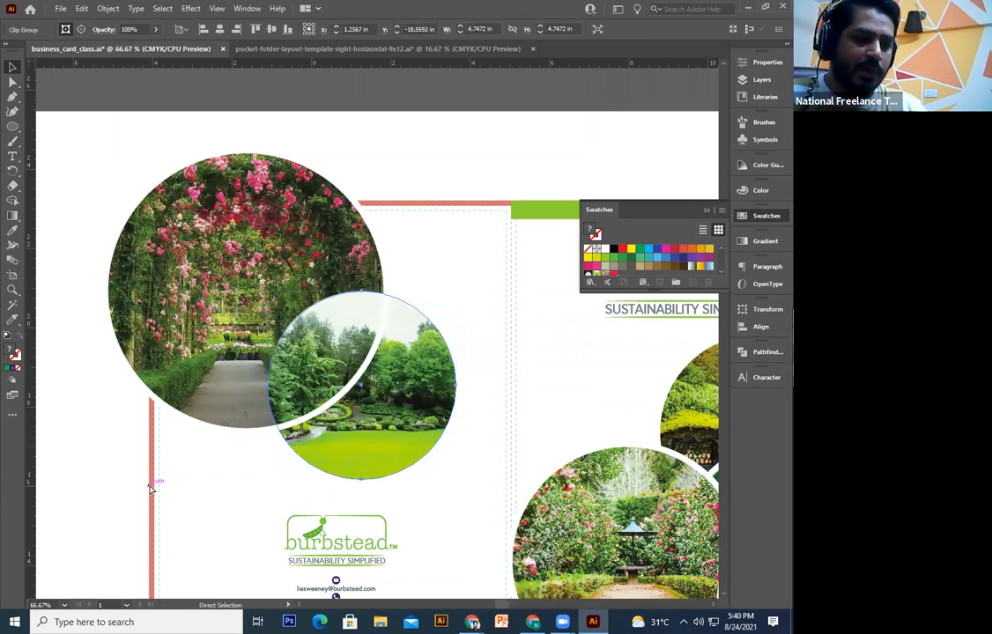
- Give a circle on top of the clipped park photo the large circle's 11 pt white outline, sampled with the Eyedropper
{"action": "key", "text": "ctrl+z"}
{"action": "key", "text": "ctrl+z"}
{"action": "left_click", "coordinate": [12, 231]}
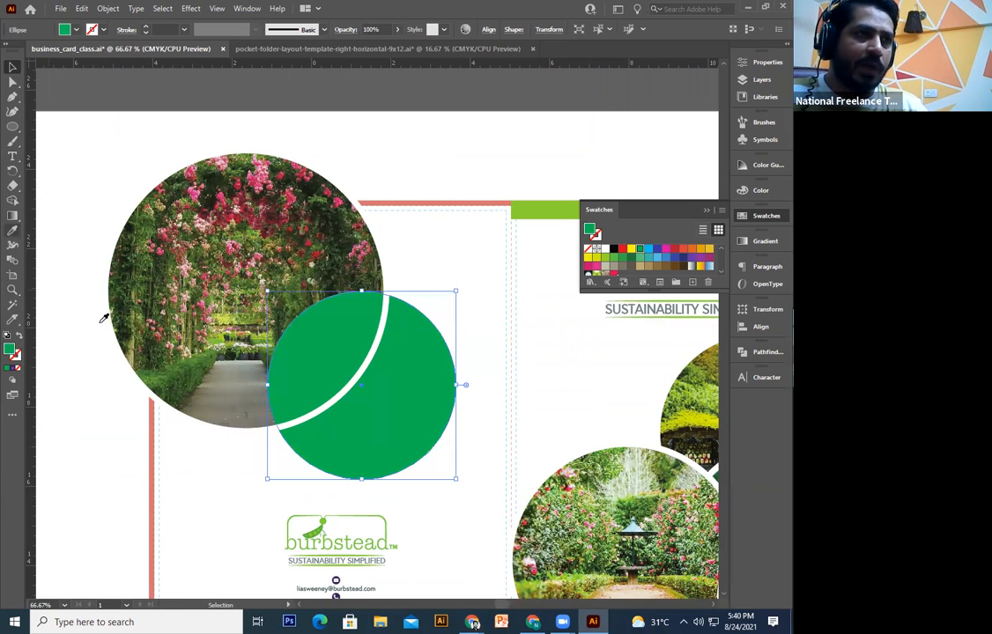
{"action": "left_click", "coordinate": [227, 430]}
{"action": "left_click", "coordinate": [12, 68]}
- Bring the clipped park photo and its white outline in front of the large circle's outline
{"action": "key", "text": "space"}
{"action": "left_click_drag", "start_coordinate": [391, 448], "coordinate": [327, 434]}
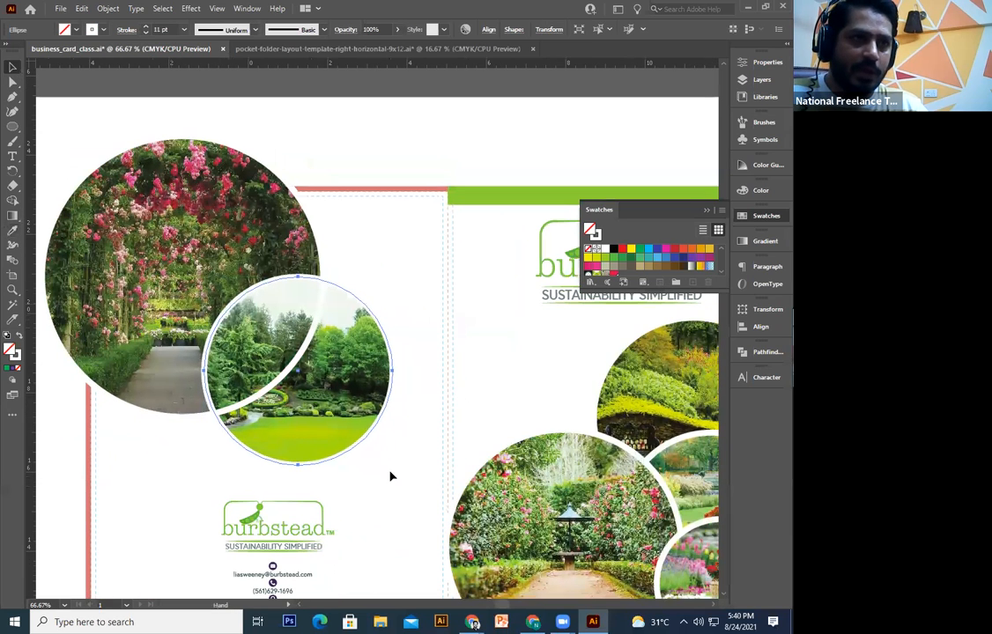
{"action": "left_click_drag", "start_coordinate": [389, 470], "coordinate": [320, 433]}
{"action": "right_click", "coordinate": [320, 433]}
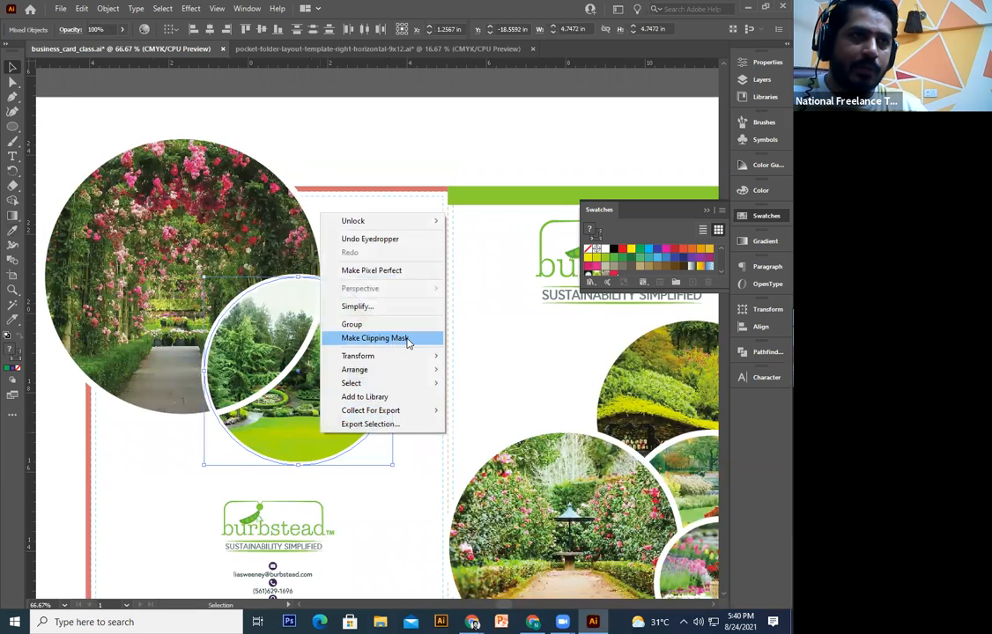
{"action": "mouse_move", "coordinate": [423, 369]}
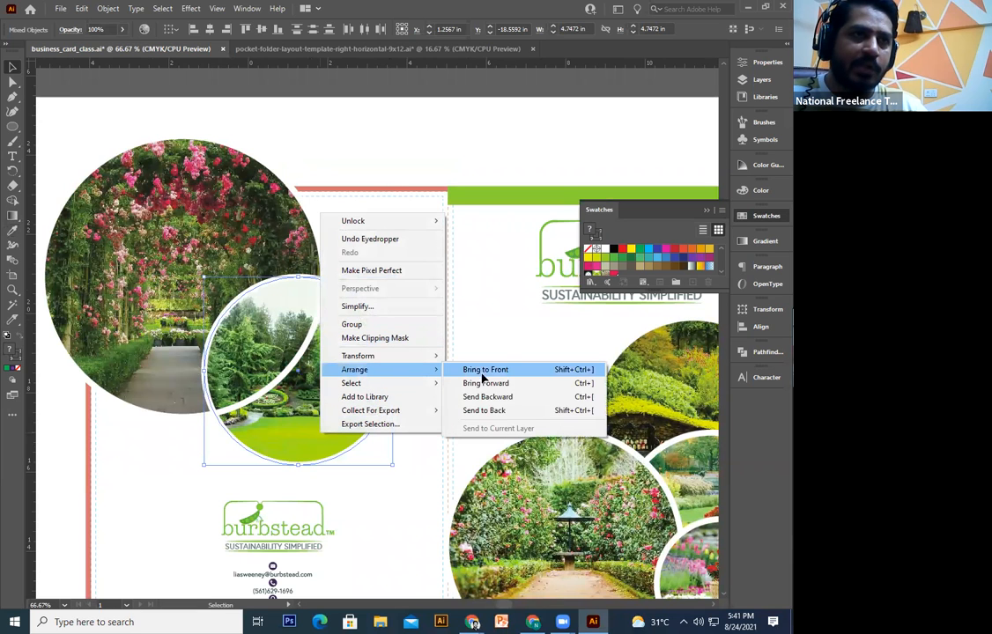
{"action": "left_click", "coordinate": [393, 496]}
{"action": "left_click_drag", "start_coordinate": [258, 192], "coordinate": [324, 221]}
{"action": "left_click_drag", "start_coordinate": [228, 177], "coordinate": [216, 169]}
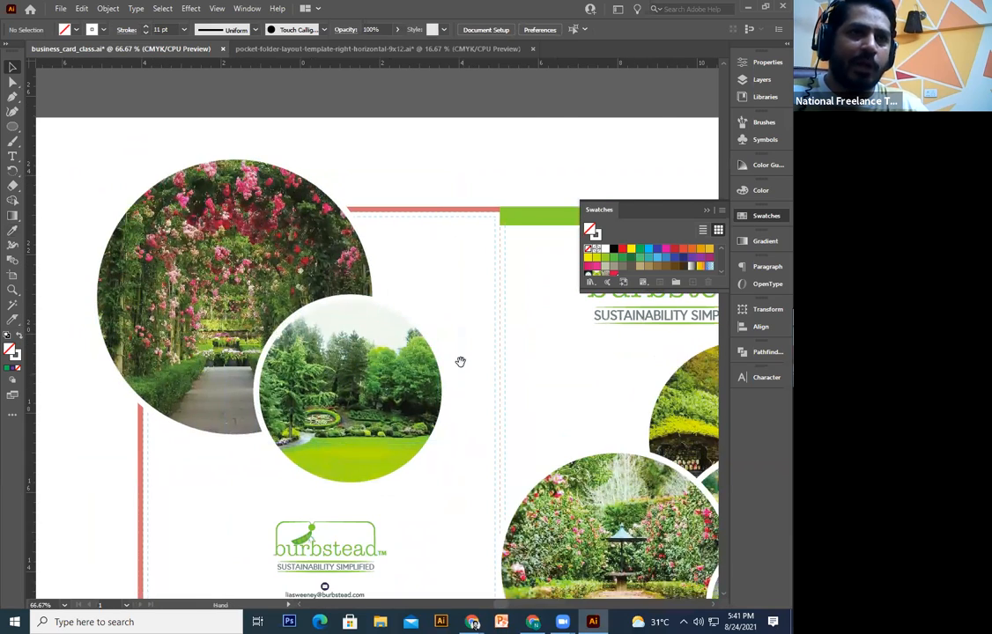
{"action": "left_click_drag", "start_coordinate": [460, 362], "coordinate": [368, 198]}
{"action": "left_click_drag", "start_coordinate": [223, 204], "coordinate": [315, 363]}
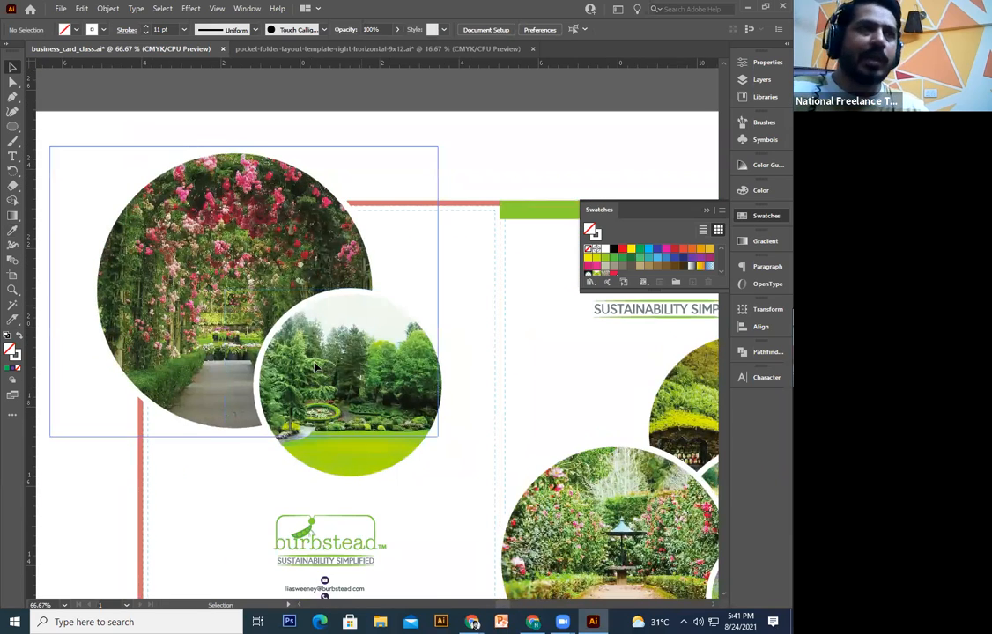
{"action": "key", "text": "ctrl+minus"}
{"action": "key", "text": "ctrl+plus"}
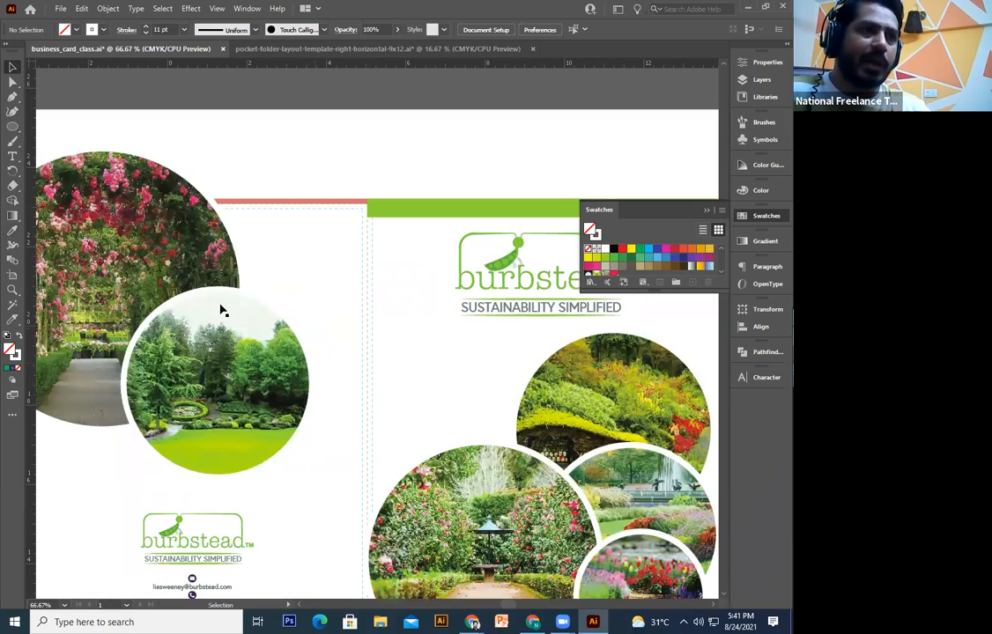
- Try a light green (BAF9AF) stroke colour on the outlines of both back-cover photo circles
{"action": "left_click", "coordinate": [228, 295]}
{"action": "left_click", "coordinate": [240, 266], "text": "shift"}
{"action": "key", "text": "space"}
{"action": "left_click_drag", "start_coordinate": [297, 393], "coordinate": [334, 362]}
{"action": "mouse_move", "coordinate": [359, 277]}
{"action": "left_mouse_down"}
{"action": "mouse_move", "coordinate": [389, 283]}
{"action": "mouse_move", "coordinate": [320, 236]}
{"action": "mouse_move", "coordinate": [312, 247]}
{"action": "mouse_move", "coordinate": [281, 230]}
{"action": "mouse_move", "coordinate": [292, 226]}
{"action": "mouse_move", "coordinate": [282, 230]}
{"action": "left_mouse_up"}
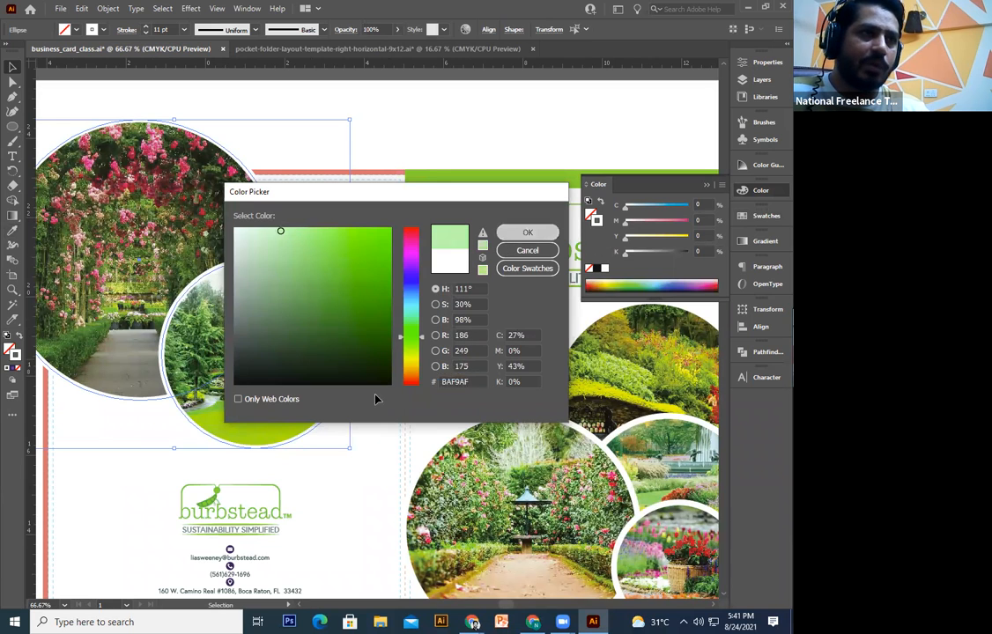
{"action": "key", "text": "Return"}
{"action": "key", "text": "ctrl+shift+a"}
{"action": "mouse_move", "coordinate": [238, 435]}
{"action": "left_mouse_down"}
{"action": "mouse_move", "coordinate": [435, 410]}
{"action": "mouse_move", "coordinate": [402, 421]}
{"action": "left_mouse_up"}
{"action": "key", "text": "ctrl+z"}
{"action": "key", "text": "ctrl+z"}
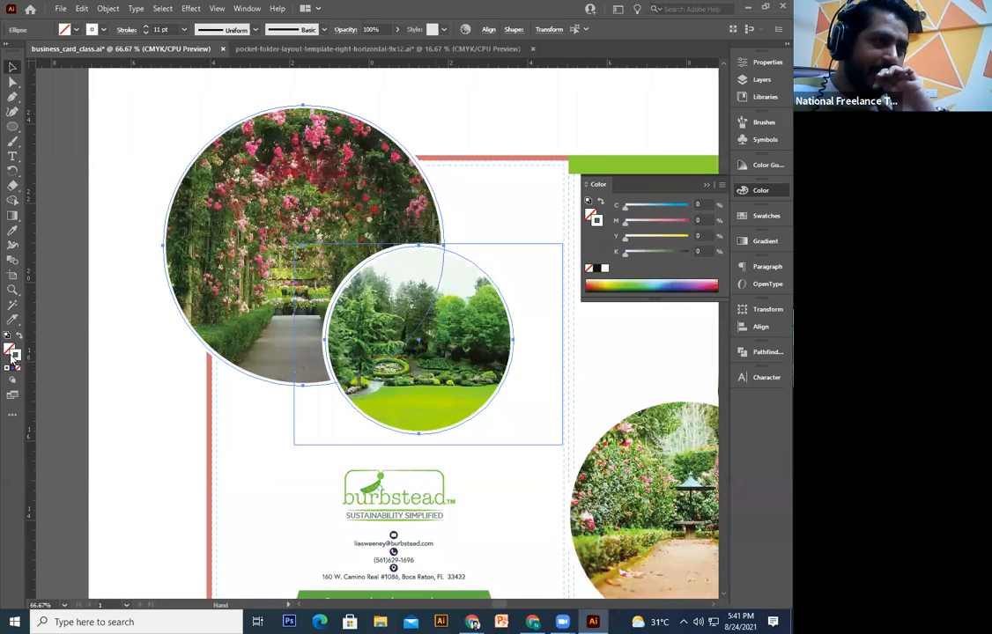
- Try a purple gradient stroke on the outlines of both back-cover photo circles
{"action": "left_click", "coordinate": [14, 369]}
{"action": "key", "text": "ctrl+shift+a"}
{"action": "left_click_drag", "start_coordinate": [295, 410], "coordinate": [254, 436]}
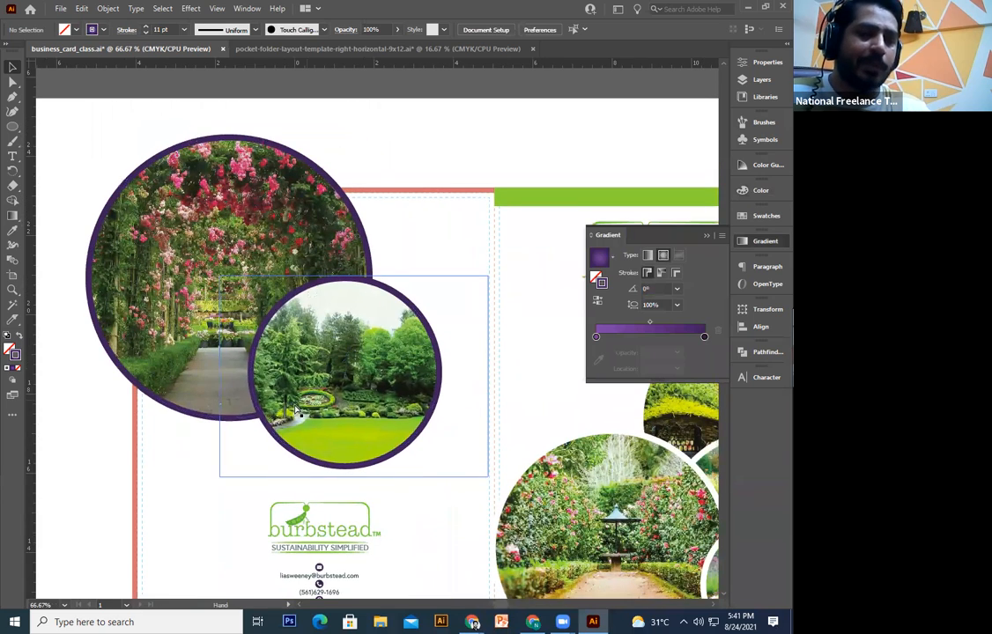
{"action": "key", "text": "ctrl+z"}
{"action": "key", "text": "ctrl+z"}
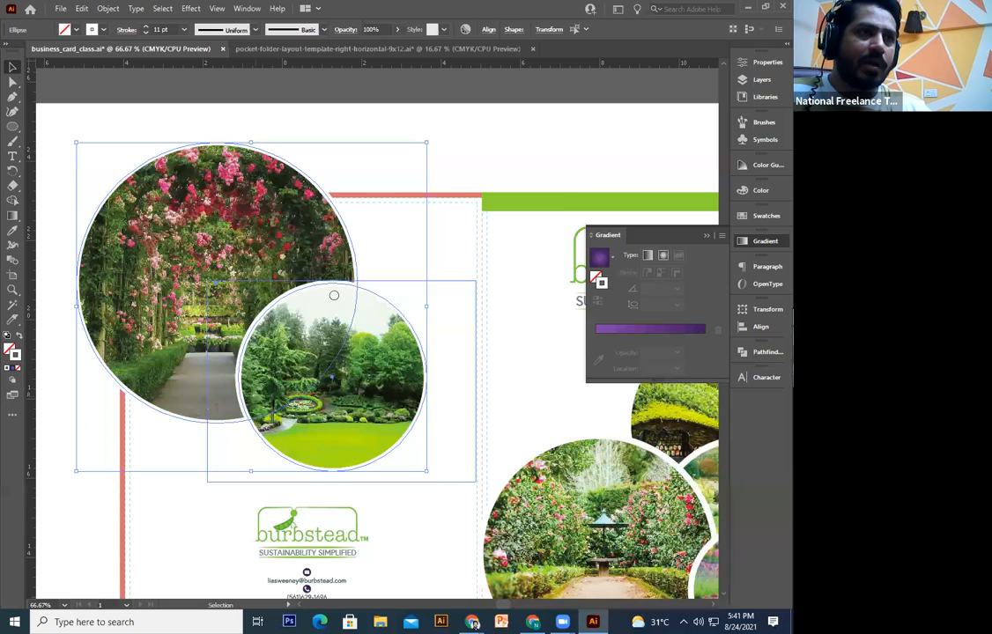
- Set the outlines of both back-cover photo circles to bright green (9BED1B)
{"action": "left_click", "coordinate": [412, 350]}
{"action": "left_click_drag", "start_coordinate": [342, 246], "coordinate": [374, 238]}
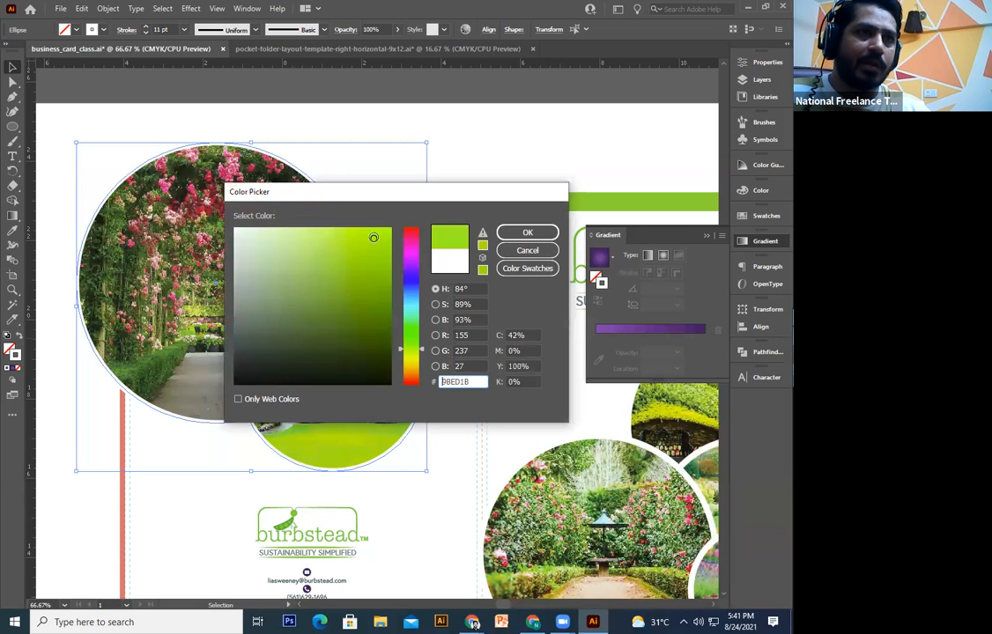
{"action": "left_click", "coordinate": [528, 232]}
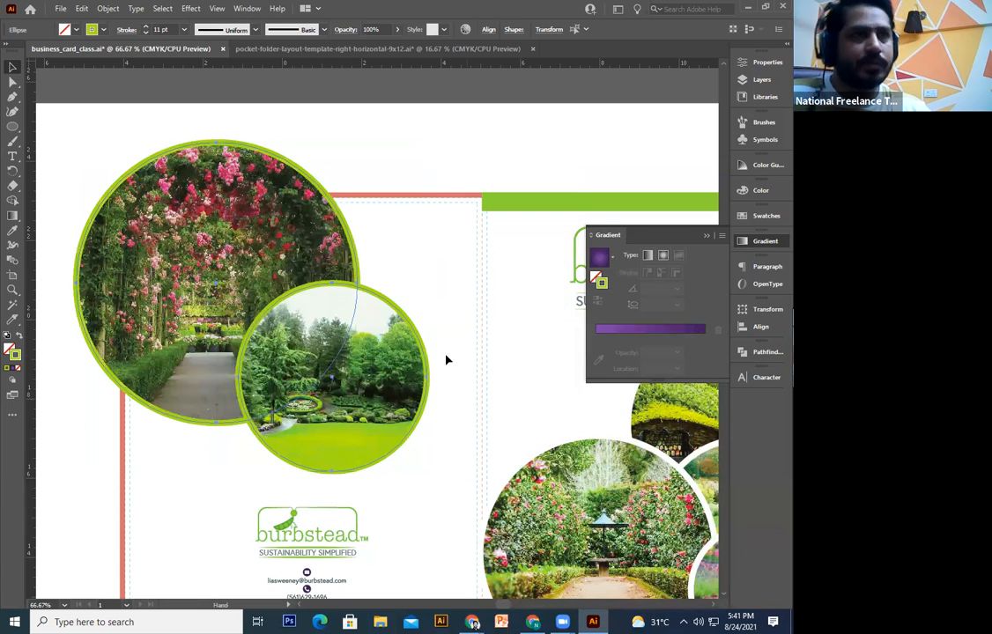
{"action": "left_click_drag", "start_coordinate": [446, 355], "coordinate": [394, 338]}
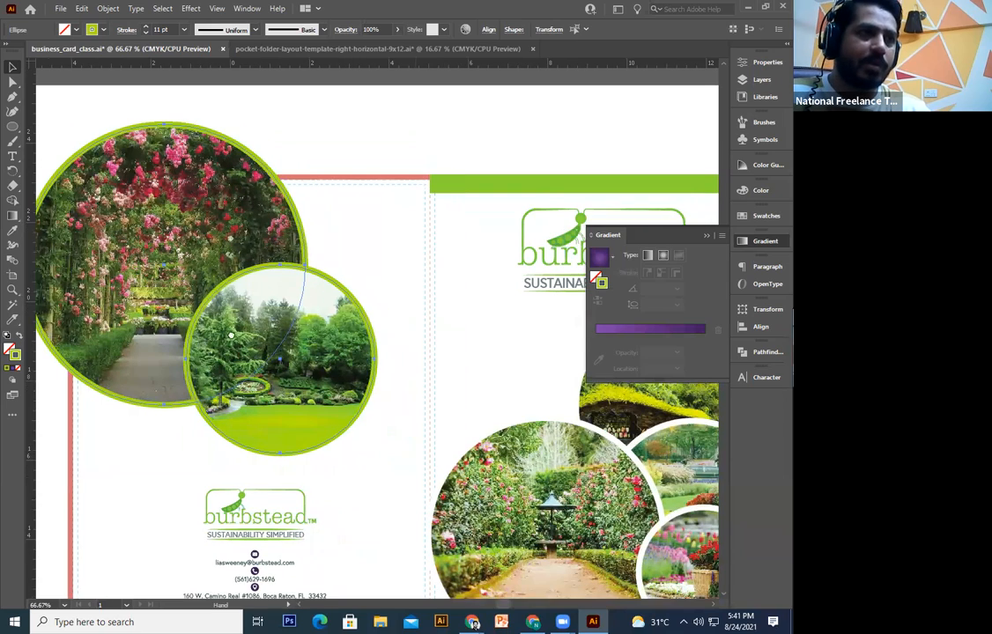
- Set the outlines of both back-cover photo circles to light grey (E2E2E2)
{"action": "left_click_drag", "start_coordinate": [231, 336], "coordinate": [218, 331]}
{"action": "key", "text": "ctrl+shift+a"}
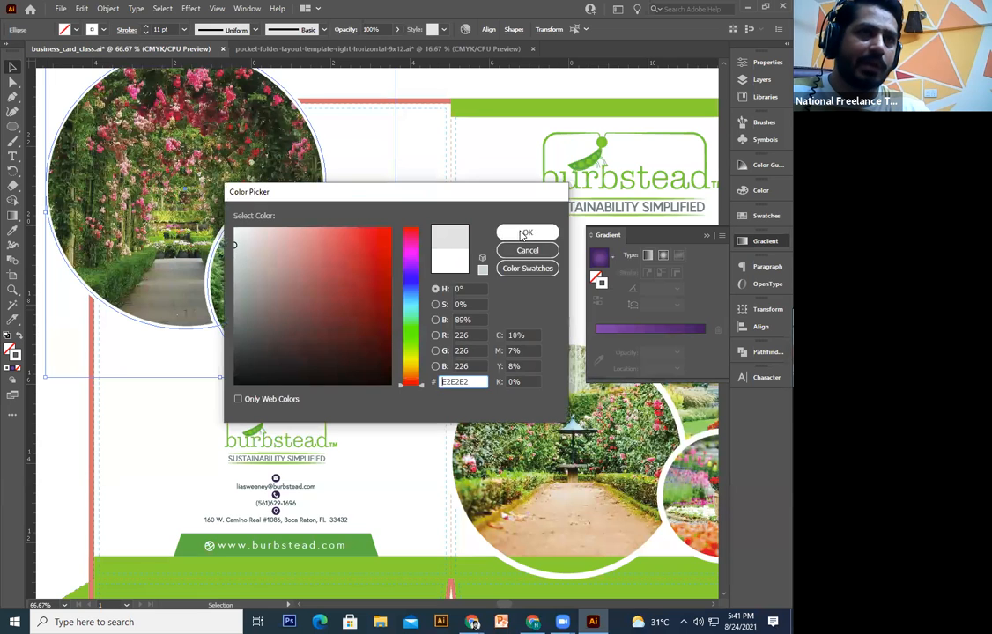
{"action": "left_click", "coordinate": [526, 233]}
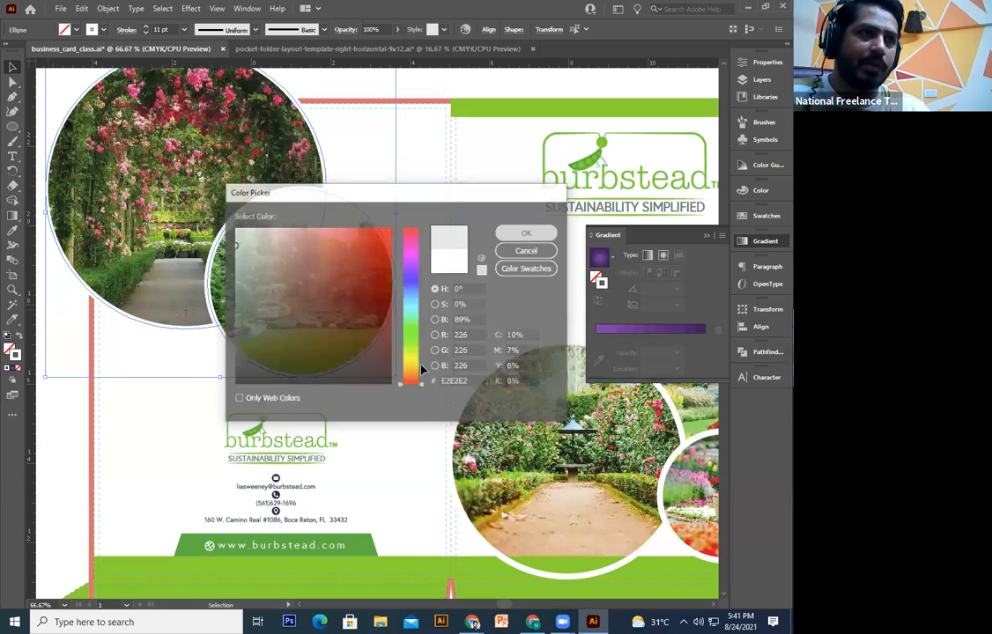
{"action": "left_click", "coordinate": [423, 342]}
- Copy the light-grey outline style from the back-cover circle to the front cover's photo circle outlines with the Eyedropper
{"action": "left_click_drag", "start_coordinate": [314, 362], "coordinate": [320, 386]}
{"action": "left_click_drag", "start_coordinate": [394, 322], "coordinate": [197, 322]}
{"action": "left_click_drag", "start_coordinate": [408, 365], "coordinate": [365, 332]}
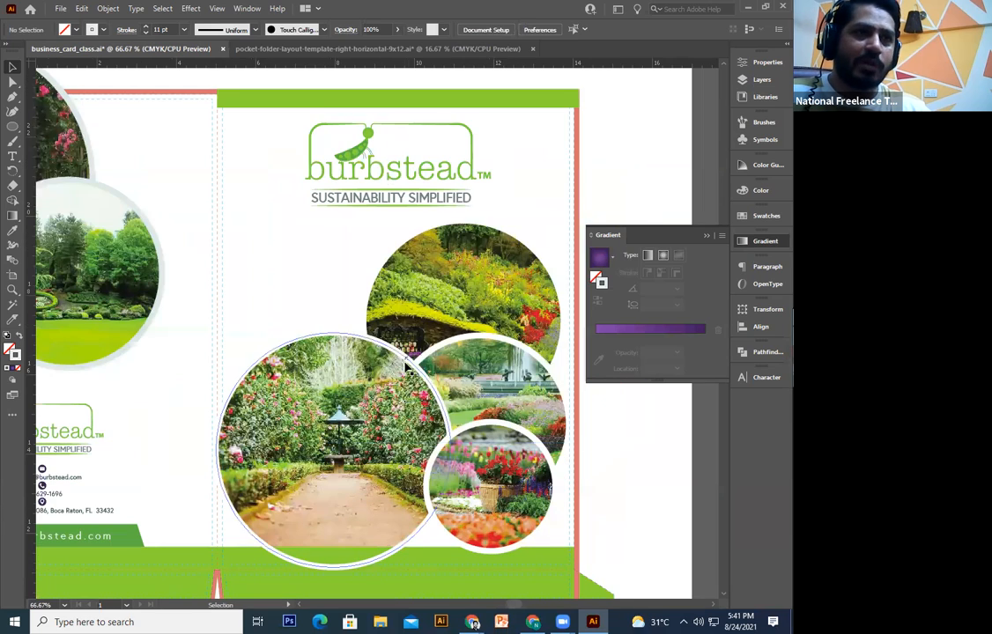
{"action": "left_click", "coordinate": [440, 347]}
{"action": "left_click", "coordinate": [409, 358]}
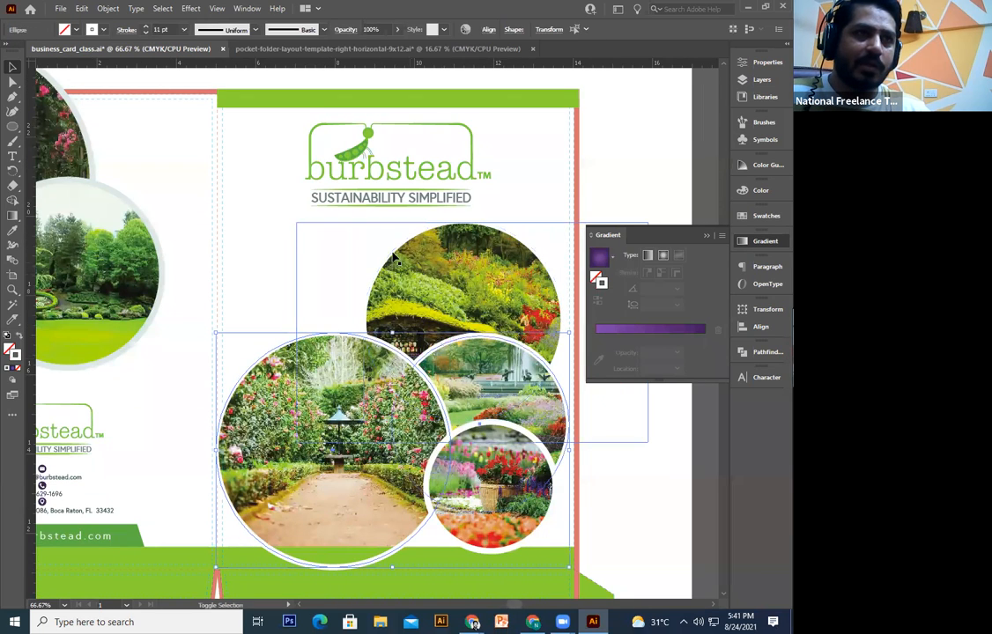
{"action": "left_click", "coordinate": [392, 251], "text": "shift"}
{"action": "left_click", "coordinate": [442, 344], "text": "shift"}
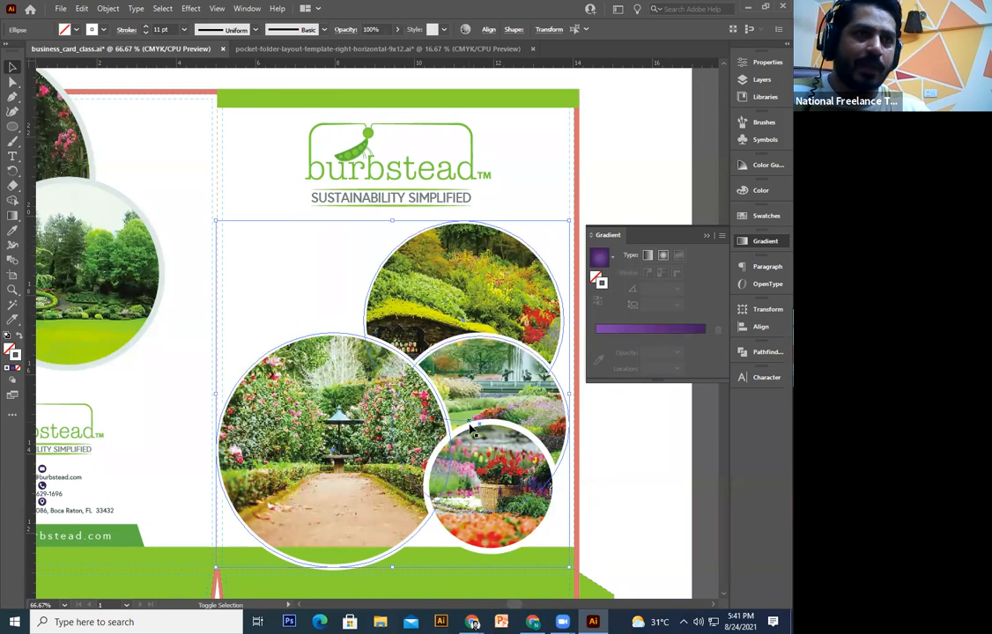
{"action": "left_click", "coordinate": [465, 423], "text": "shift"}
{"action": "left_click_drag", "start_coordinate": [262, 337], "coordinate": [269, 342]}
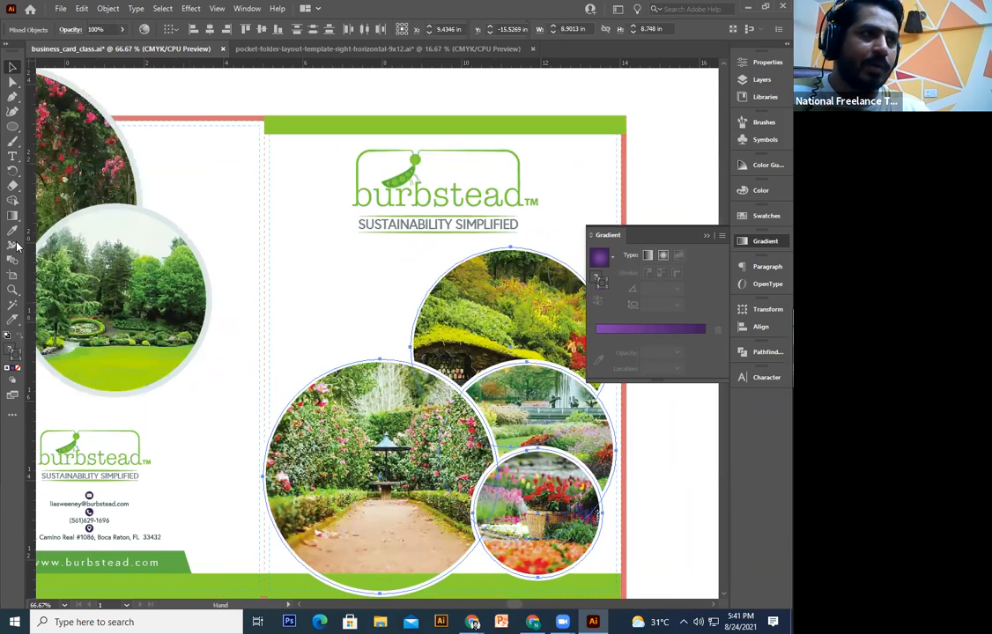
{"action": "left_click", "coordinate": [12, 231]}
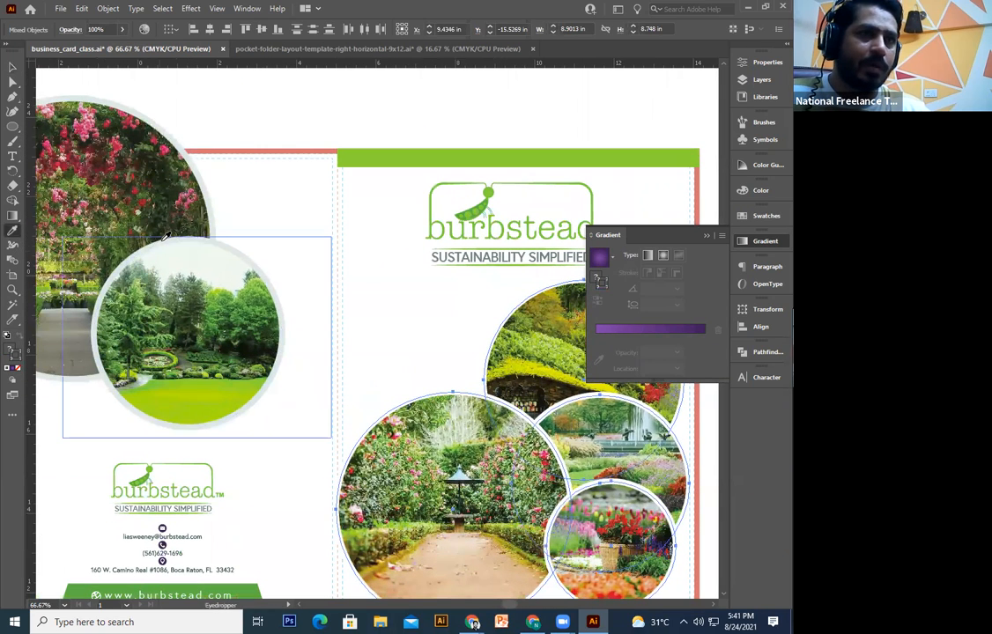
{"action": "left_click", "coordinate": [51, 98]}
{"action": "left_click", "coordinate": [12, 68]}
{"action": "left_click_drag", "start_coordinate": [449, 338], "coordinate": [419, 340]}
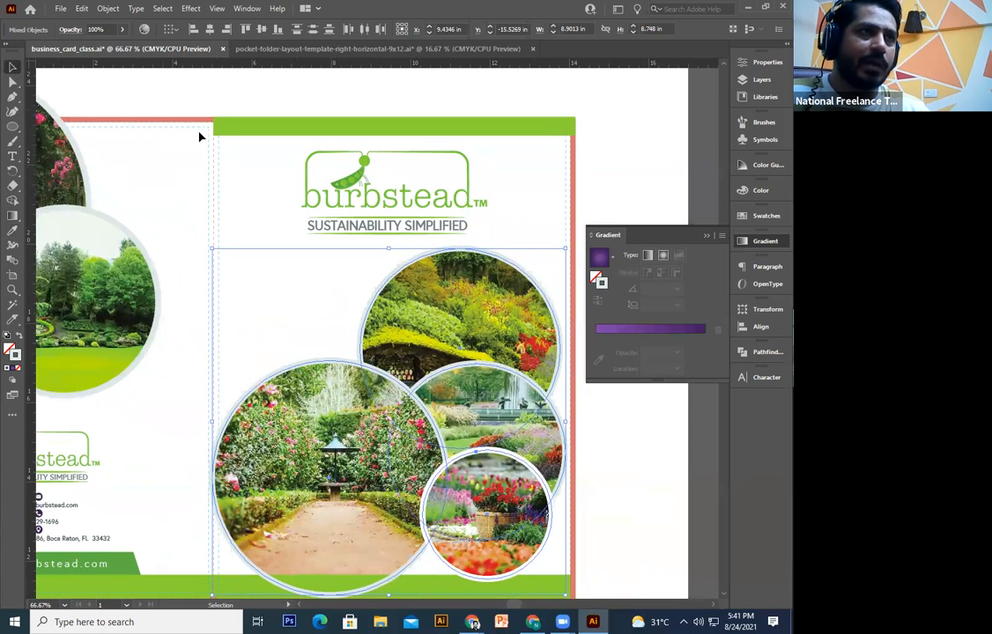
{"action": "left_click", "coordinate": [303, 312]}
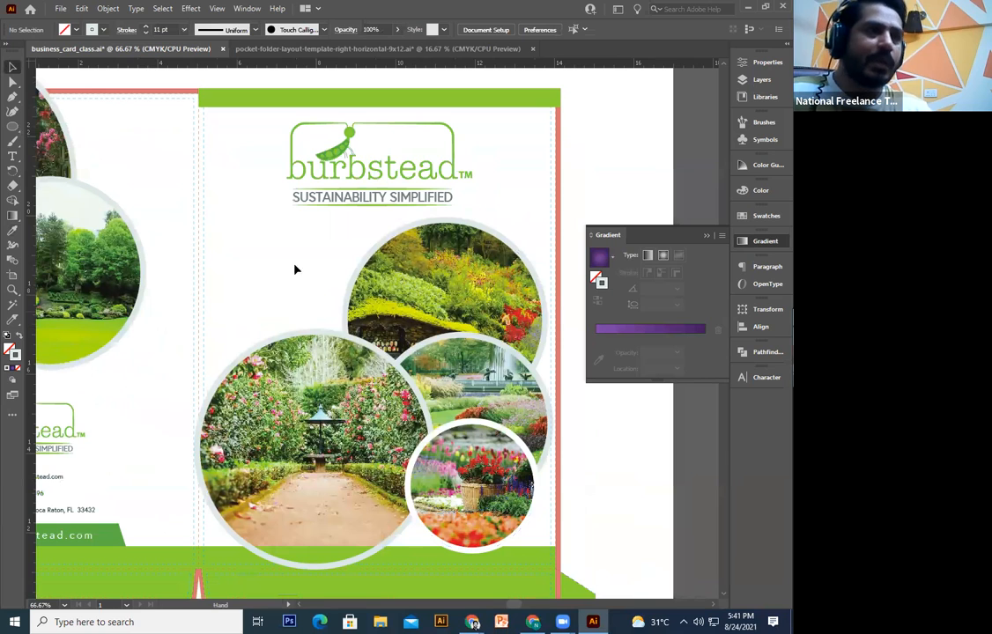
- Draw a rectangle over the large back-cover photo circle, starting on the cover's outer edge and ending level with its upper edge
{"action": "left_click_drag", "start_coordinate": [303, 301], "coordinate": [286, 265]}
{"action": "key", "text": "ctrl+minus"}
{"action": "key", "text": "ctrl+minus"}
{"action": "left_click_drag", "start_coordinate": [212, 224], "coordinate": [396, 329]}
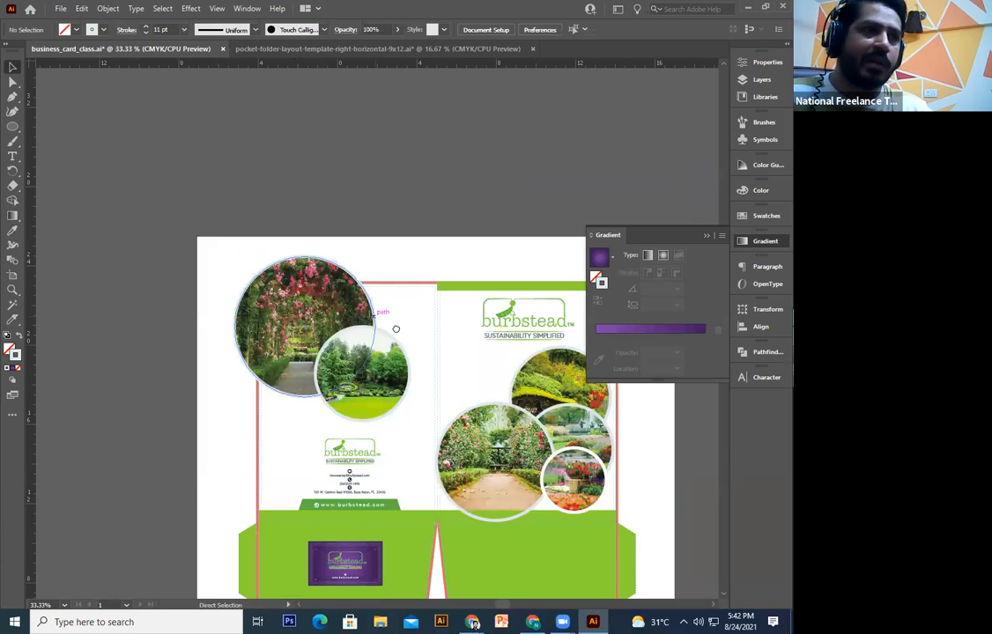
{"action": "key", "text": "ctrl+plus"}
{"action": "left_click_drag", "start_coordinate": [123, 230], "coordinate": [174, 251]}
{"action": "left_click", "coordinate": [13, 131]}
{"action": "left_click", "coordinate": [57, 130]}
{"action": "left_click_drag", "start_coordinate": [114, 192], "coordinate": [105, 199]}
{"action": "left_click_drag", "start_coordinate": [209, 478], "coordinate": [455, 266]}
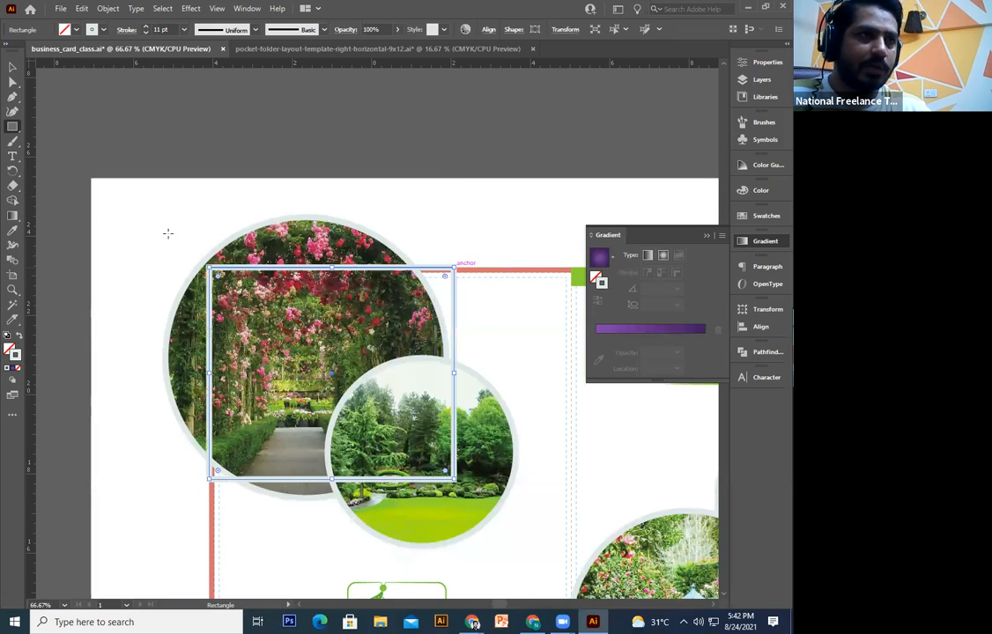
- Enlarge the rectangle to about 6.43 by 6.17 in so it covers the part of the large circle inside the cover
{"action": "left_click", "coordinate": [14, 65]}
{"action": "left_click_drag", "start_coordinate": [331, 478], "coordinate": [331, 511]}
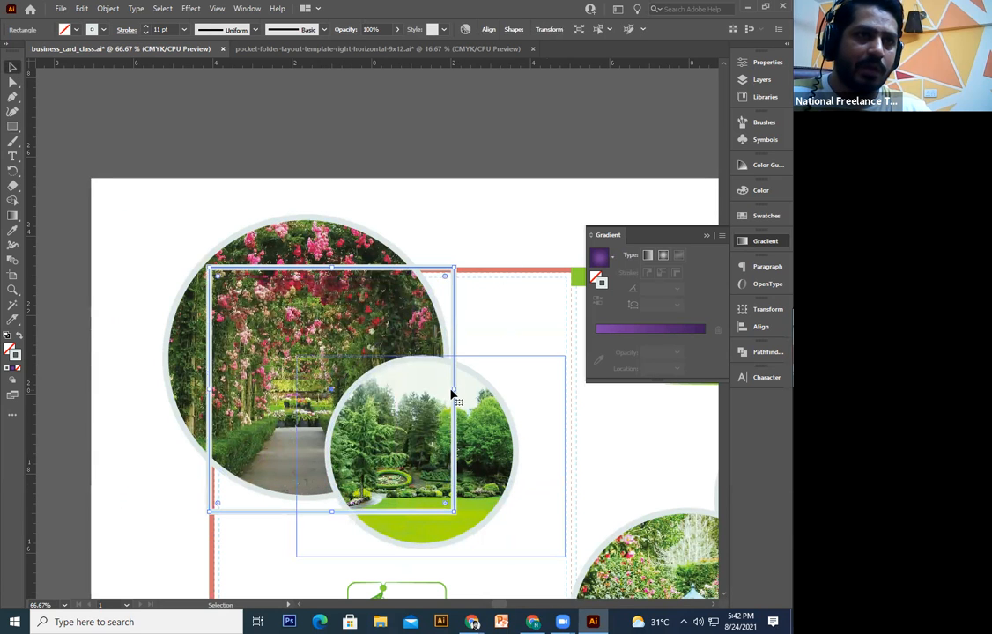
{"action": "left_click_drag", "start_coordinate": [463, 390], "coordinate": [472, 391]}
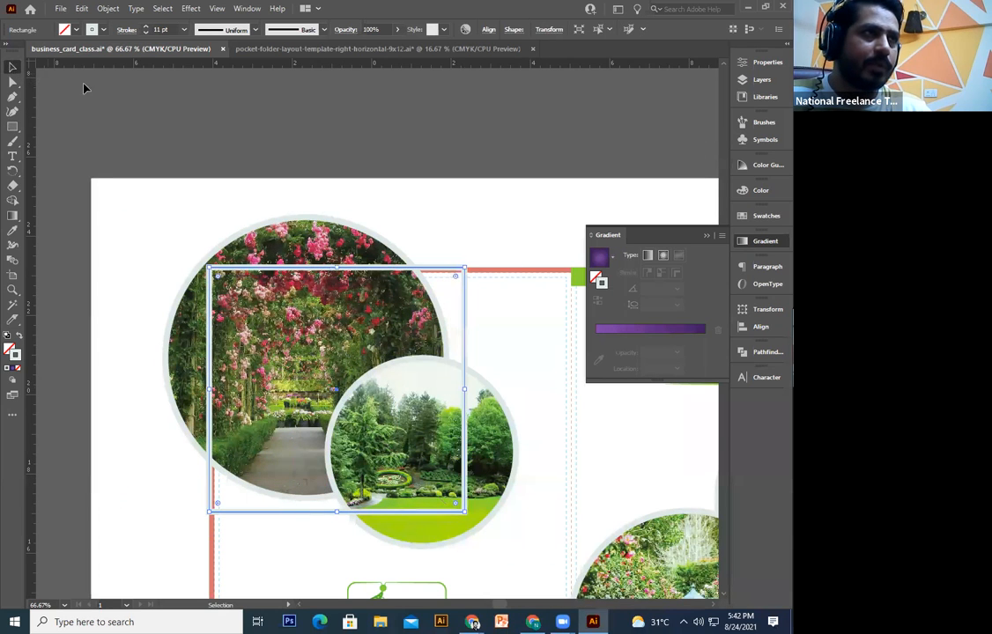
- Group the large rose-arch photo with its outline and clip the group with the rectangle using a clipping mask
{"action": "left_click", "coordinate": [256, 200]}
{"action": "left_click", "coordinate": [313, 254]}
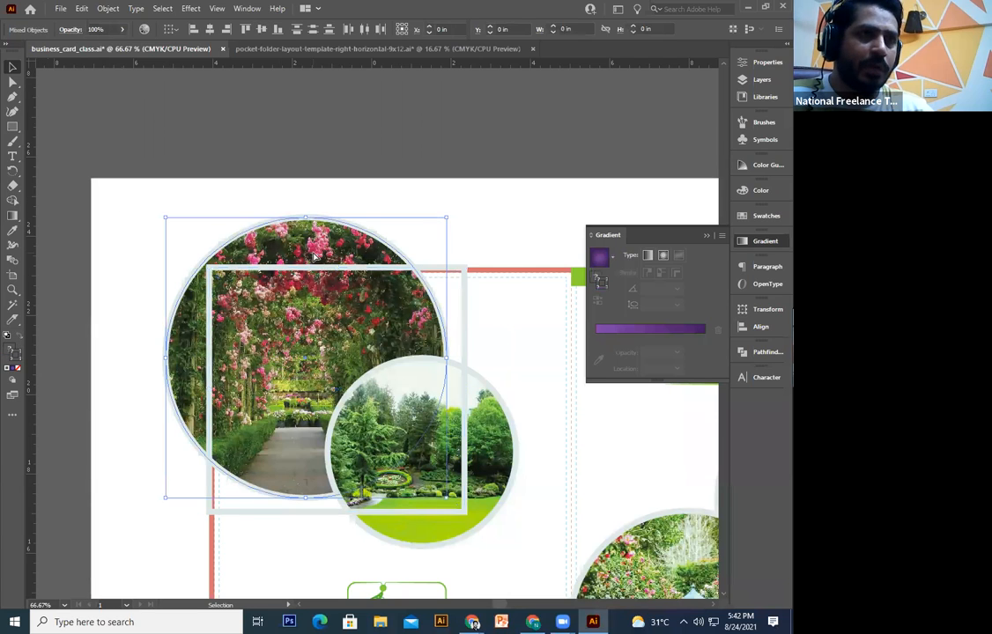
{"action": "left_click", "coordinate": [462, 306], "text": "shift"}
{"action": "right_click", "coordinate": [465, 301]}
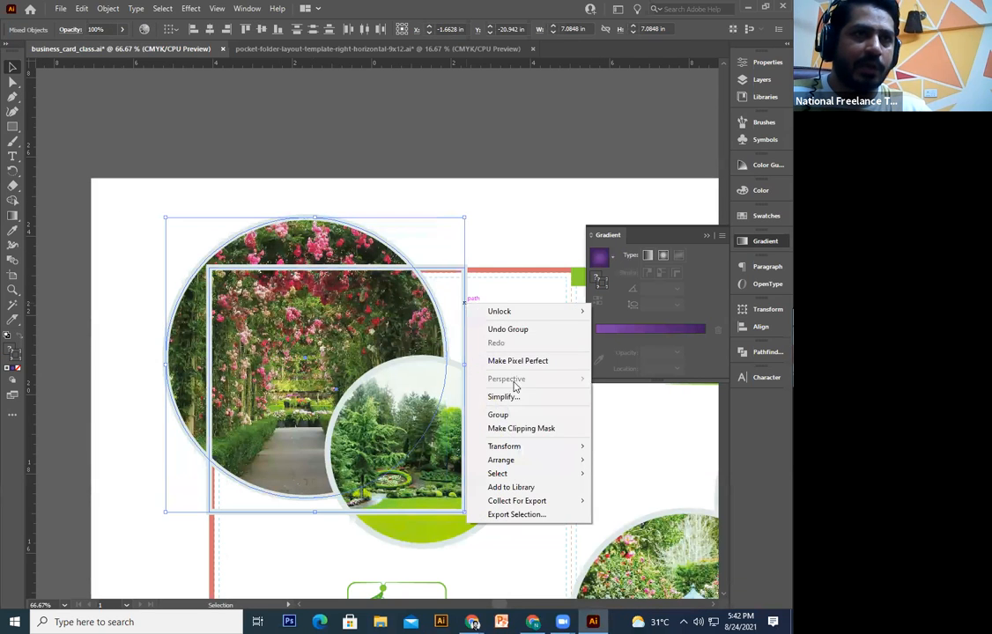
{"action": "left_click", "coordinate": [521, 428]}
{"action": "left_click", "coordinate": [490, 224]}
{"action": "left_click_drag", "start_coordinate": [323, 386], "coordinate": [295, 314]}
{"action": "left_click", "coordinate": [304, 321]}
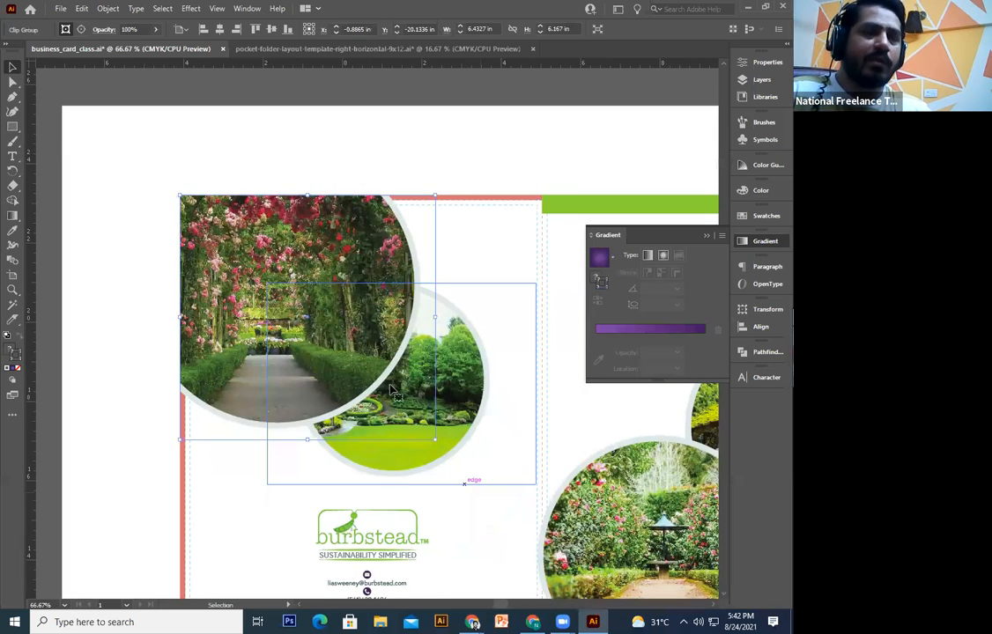
- Unlock all locked artwork in the folder layout
{"action": "left_click_drag", "start_coordinate": [438, 474], "coordinate": [376, 379]}
{"action": "key", "text": "ctrl+minus"}
{"action": "left_click_drag", "start_coordinate": [221, 486], "coordinate": [208, 480]}
{"action": "key", "text": "ctrl+alt+2"}
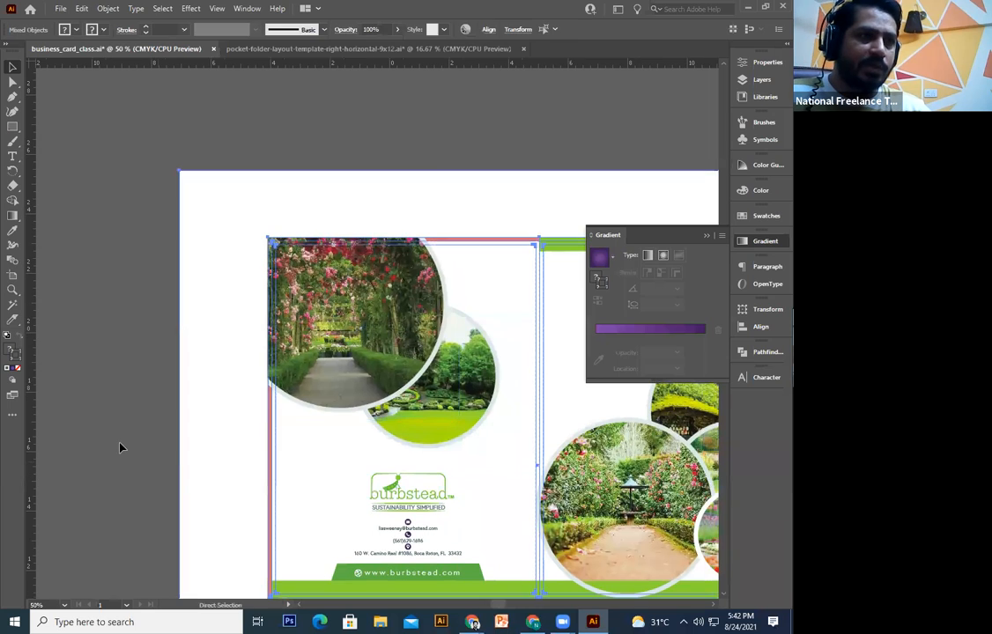
{"action": "left_click", "coordinate": [121, 448]}
- Try to bring both back-cover photo circles to the front
{"action": "left_click_drag", "start_coordinate": [499, 509], "coordinate": [423, 461]}
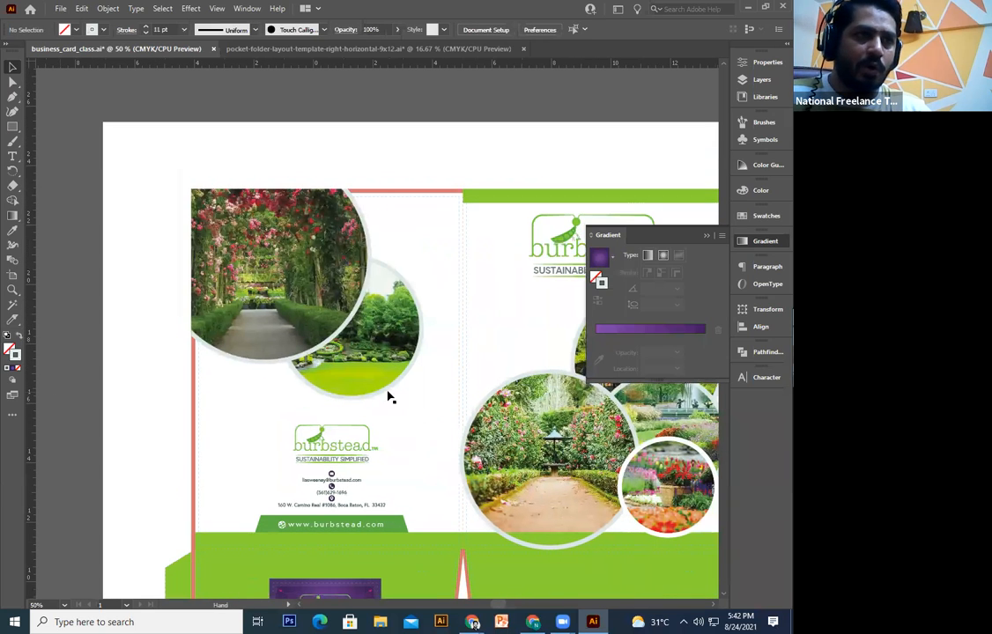
{"action": "left_click", "coordinate": [322, 317]}
{"action": "left_click", "coordinate": [388, 392], "text": "shift"}
{"action": "key", "text": "ctrl+shift+]"}
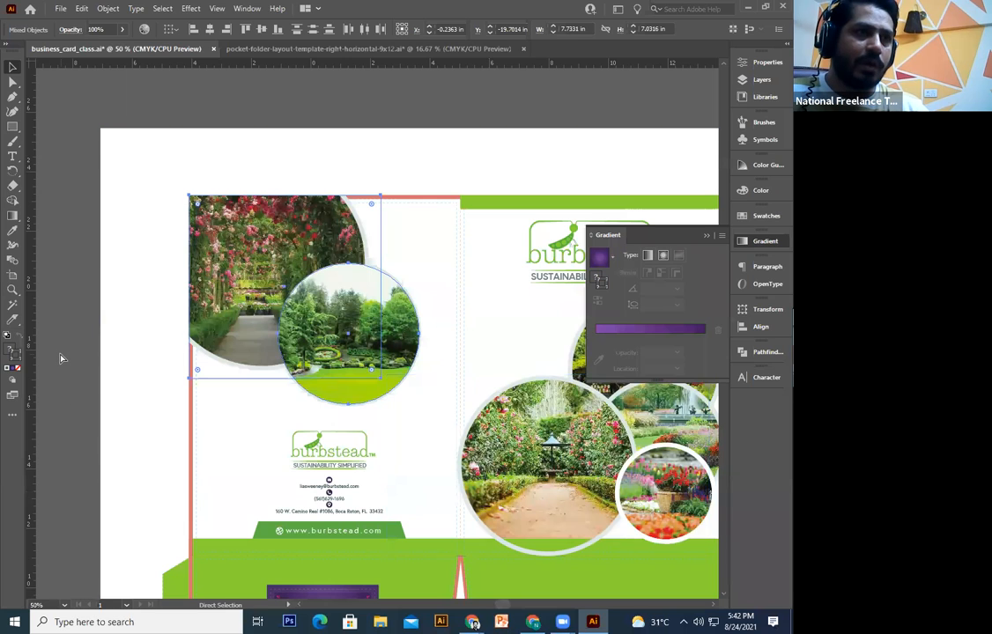
{"action": "key", "text": "ctrl+z"}
{"action": "left_click", "coordinate": [72, 293]}
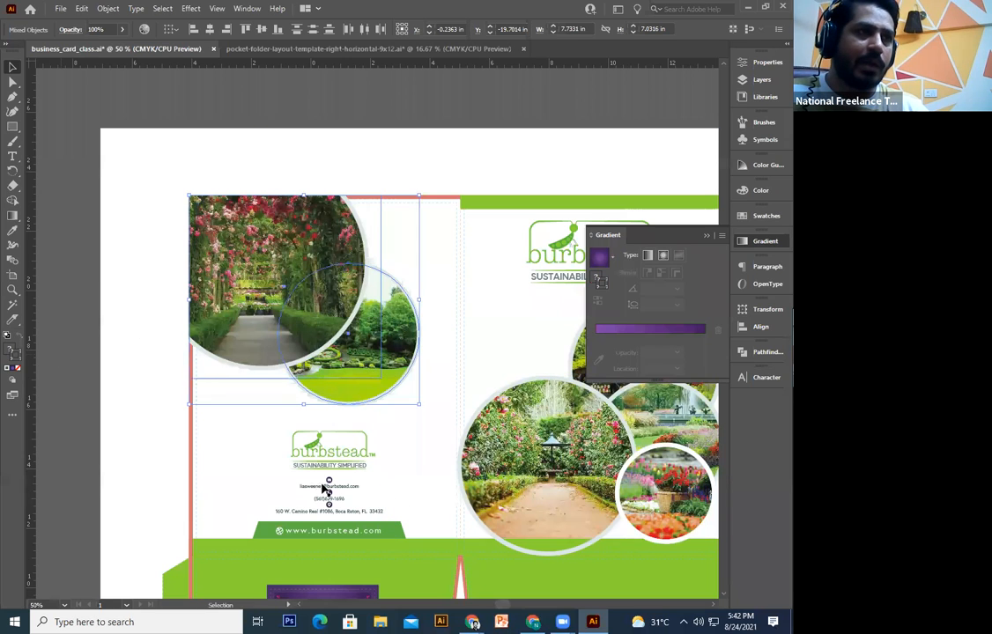
{"action": "left_click", "coordinate": [314, 402]}
{"action": "left_click", "coordinate": [251, 349], "text": "shift"}
{"action": "left_click", "coordinate": [257, 347], "text": "shift"}
{"action": "left_click_drag", "start_coordinate": [243, 335], "coordinate": [402, 482]}
{"action": "key", "text": "ctrl+z"}
{"action": "left_click", "coordinate": [87, 329]}
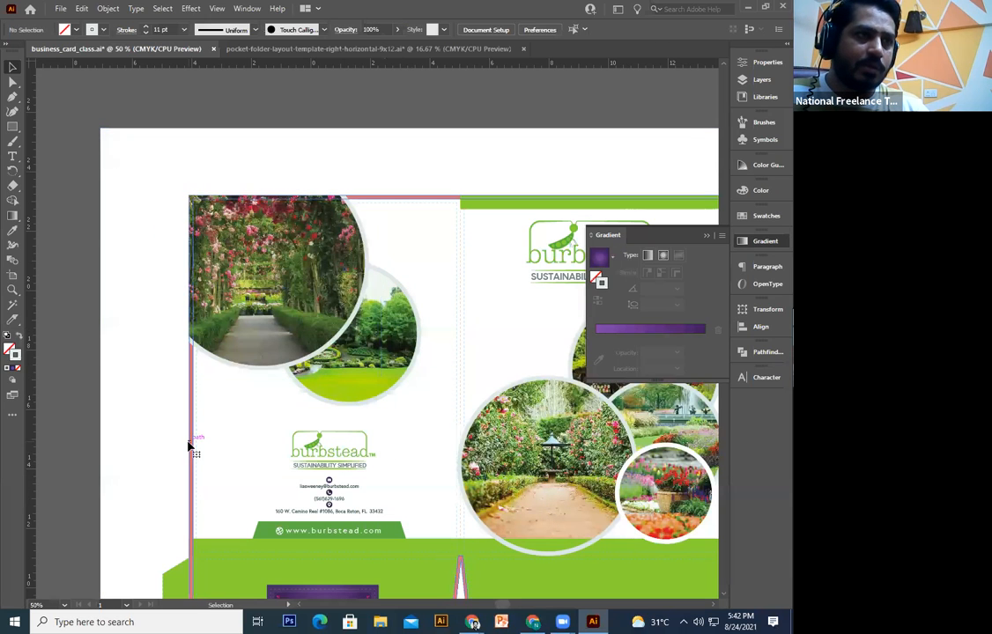
- Group the two back-cover photo circles together with their outlines
{"action": "left_click", "coordinate": [189, 443]}
{"action": "key", "text": "v"}
{"action": "left_click_drag", "start_coordinate": [64, 207], "coordinate": [384, 364]}
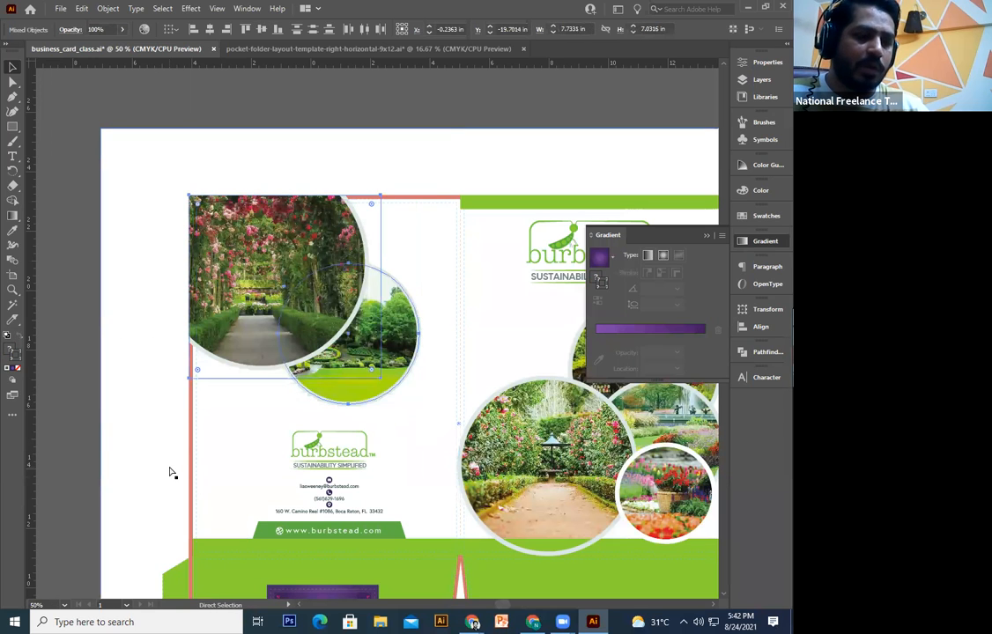
{"action": "key", "text": "ctrl+g"}
{"action": "key", "text": "ctrl+alt+2"}
{"action": "left_click", "coordinate": [83, 456]}
- Send the grouped back-cover circles behind the red die-line border
{"action": "left_click", "coordinate": [231, 335]}
{"action": "key", "text": "a"}
{"action": "key", "text": "ctrl+bracketleft"}
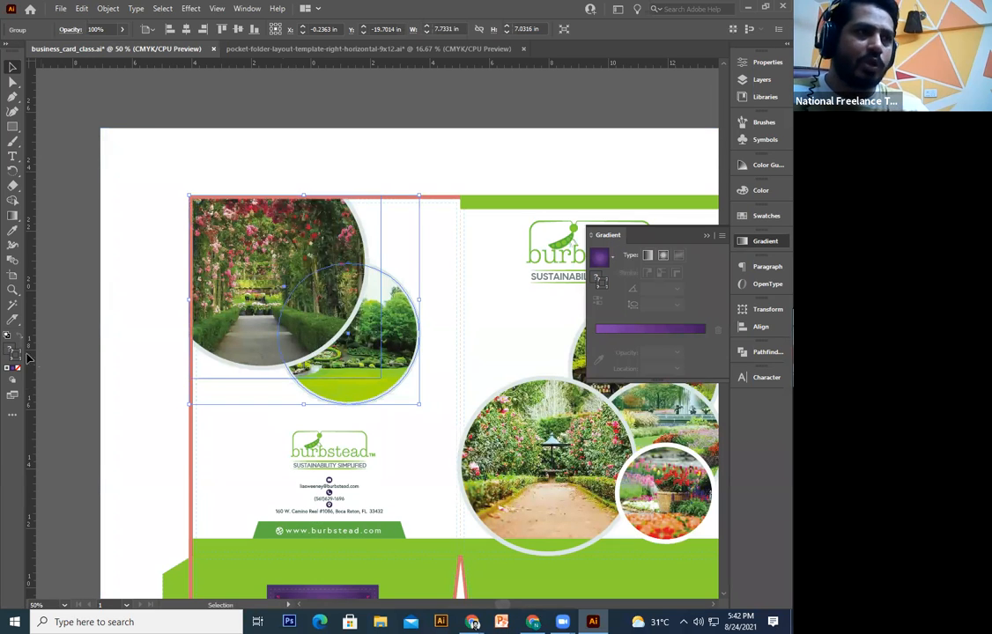
{"action": "left_click", "coordinate": [77, 373]}
- Isolate the back-cover circle group and try bringing only the small park photo to the front
{"action": "left_click_drag", "start_coordinate": [332, 399], "coordinate": [324, 407]}
{"action": "double_click", "coordinate": [347, 394]}
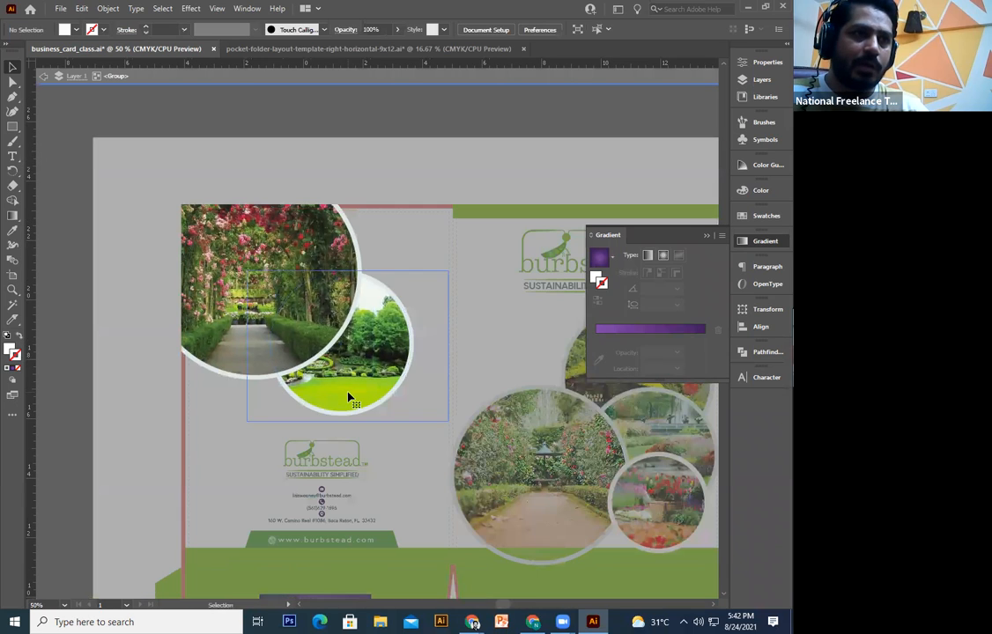
{"action": "left_click", "coordinate": [347, 394]}
{"action": "right_click", "coordinate": [348, 392]}
{"action": "mouse_move", "coordinate": [472, 328]}
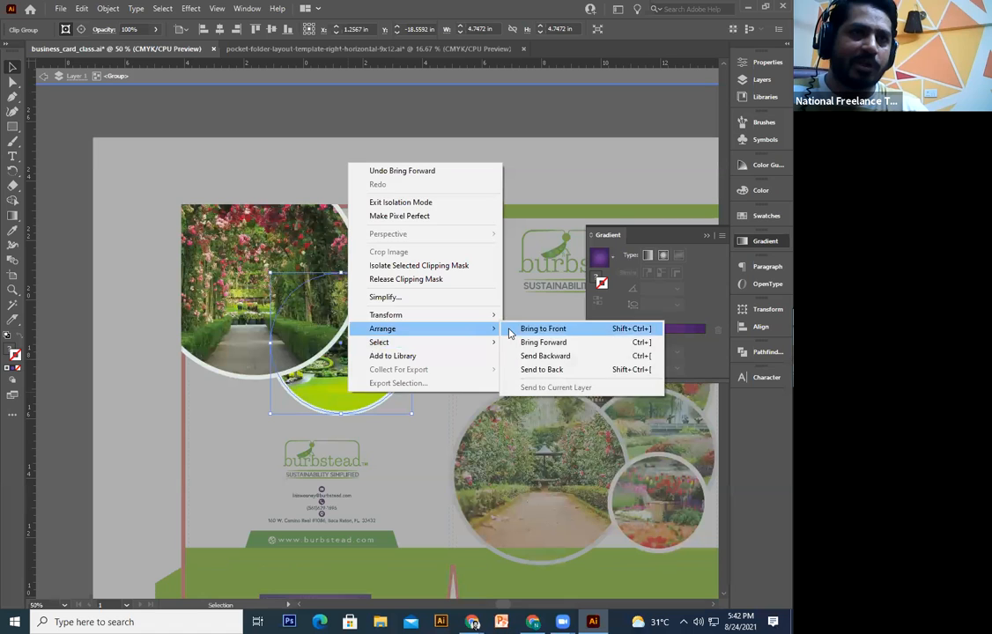
{"action": "left_click", "coordinate": [533, 329]}
{"action": "key", "text": "ctrl+z"}
- Bring the small park photo and its outline to the front within the group and exit isolation mode
{"action": "left_click_drag", "start_coordinate": [367, 433], "coordinate": [380, 374]}
{"action": "left_click", "coordinate": [313, 412]}
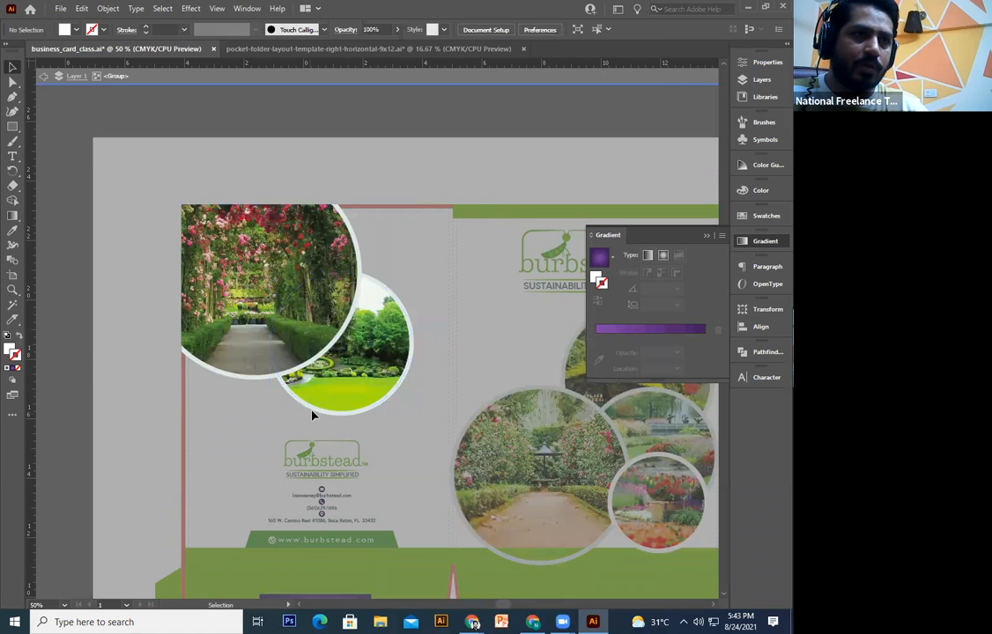
{"action": "left_click", "coordinate": [339, 391], "text": "shift"}
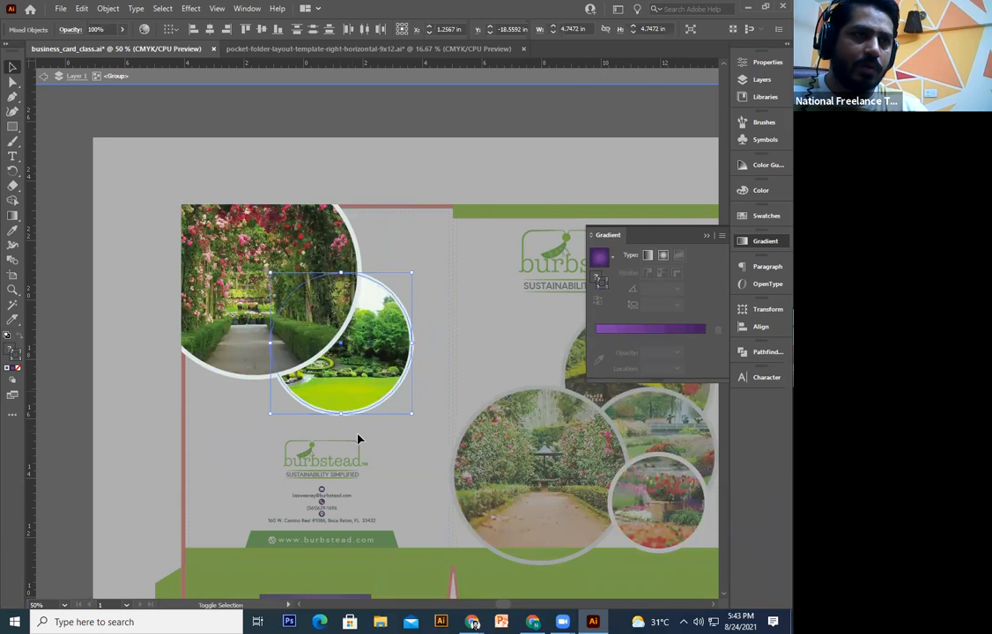
{"action": "right_click", "coordinate": [354, 396]}
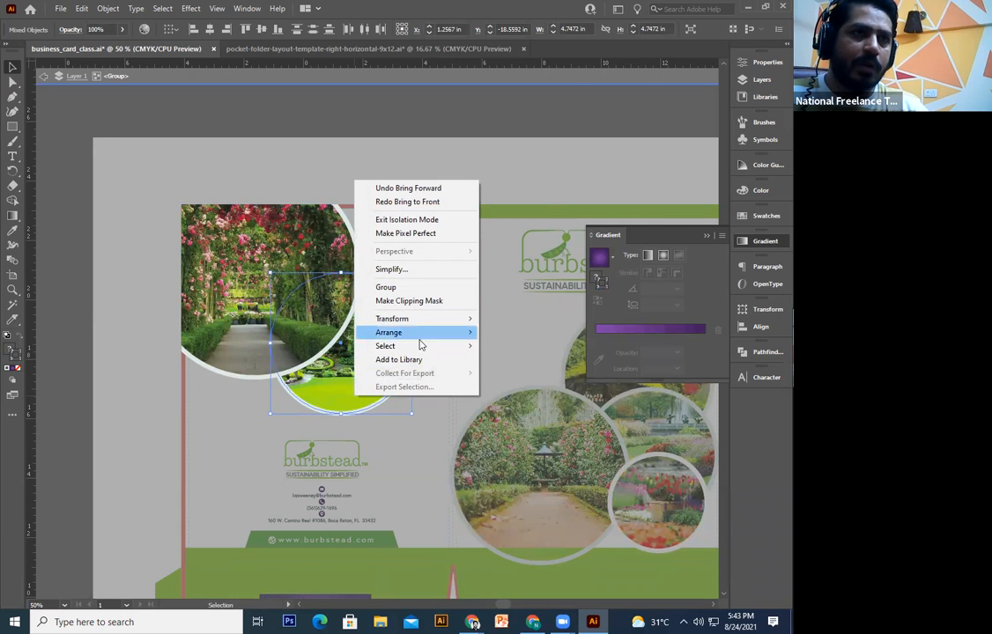
{"action": "mouse_move", "coordinate": [448, 335]}
{"action": "left_click", "coordinate": [519, 332]}
{"action": "left_click", "coordinate": [365, 450]}
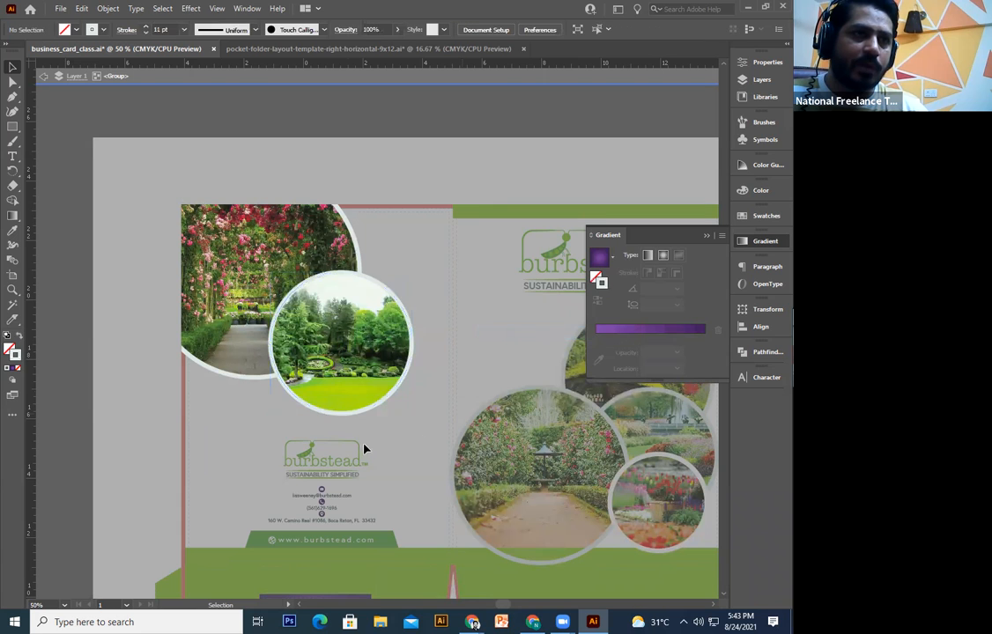
{"action": "double_click", "coordinate": [136, 411]}
- Examine at high zoom how the clipped rose-arch photo meets the red border along the back cover's edges and corner
{"action": "left_click_drag", "start_coordinate": [209, 300], "coordinate": [234, 350]}
{"action": "left_click", "coordinate": [233, 349]}
{"action": "key", "text": "ctrl+equal"}
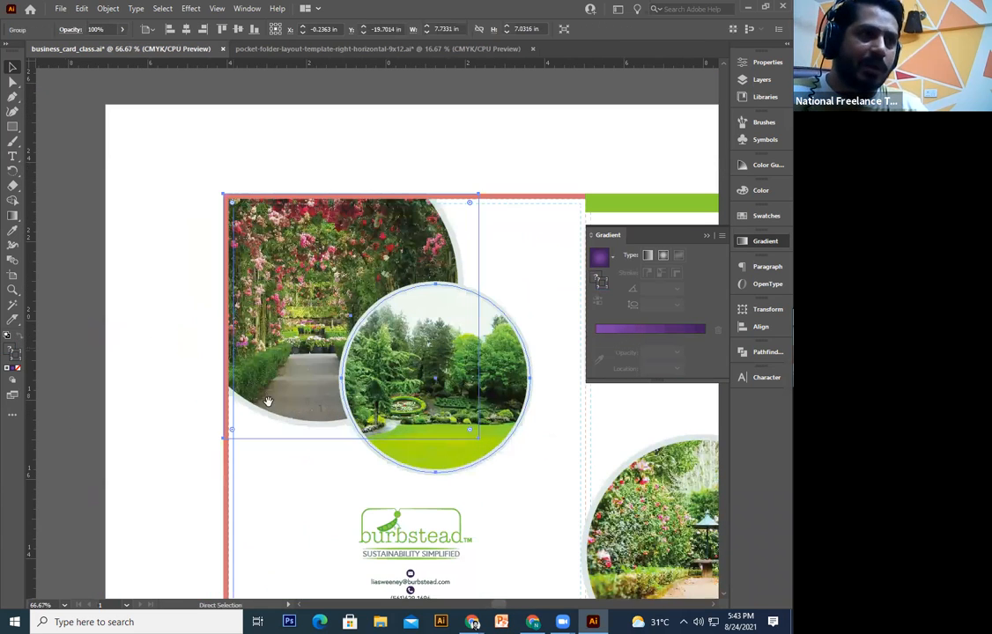
{"action": "key", "text": "ctrl+equal"}
{"action": "key", "text": "ctrl+equal"}
{"action": "key", "text": "ctrl+equal"}
{"action": "left_click_drag", "start_coordinate": [181, 493], "coordinate": [575, 365]}
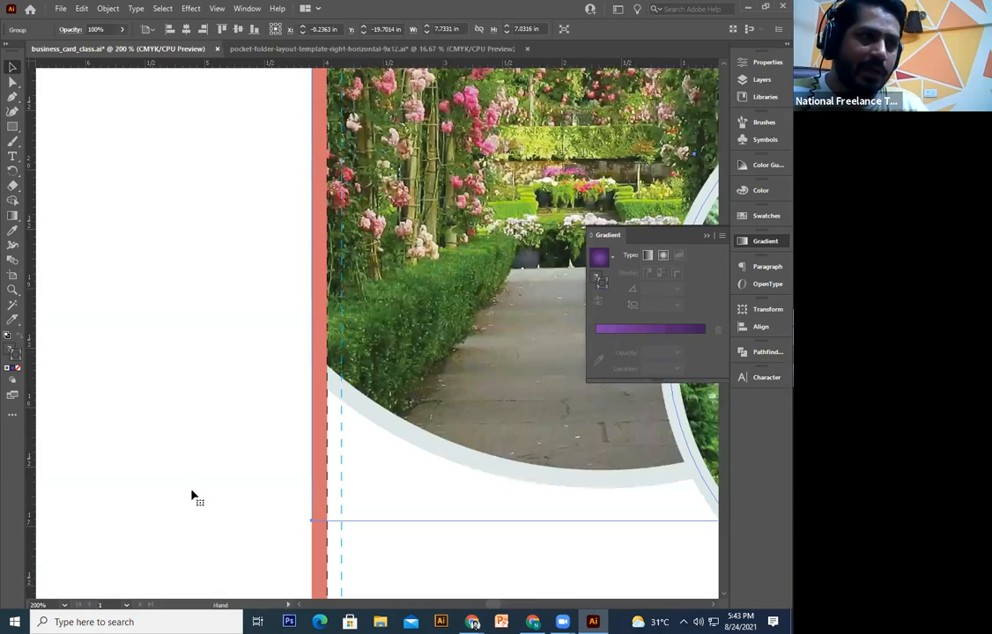
{"action": "left_click_drag", "start_coordinate": [430, 280], "coordinate": [270, 436]}
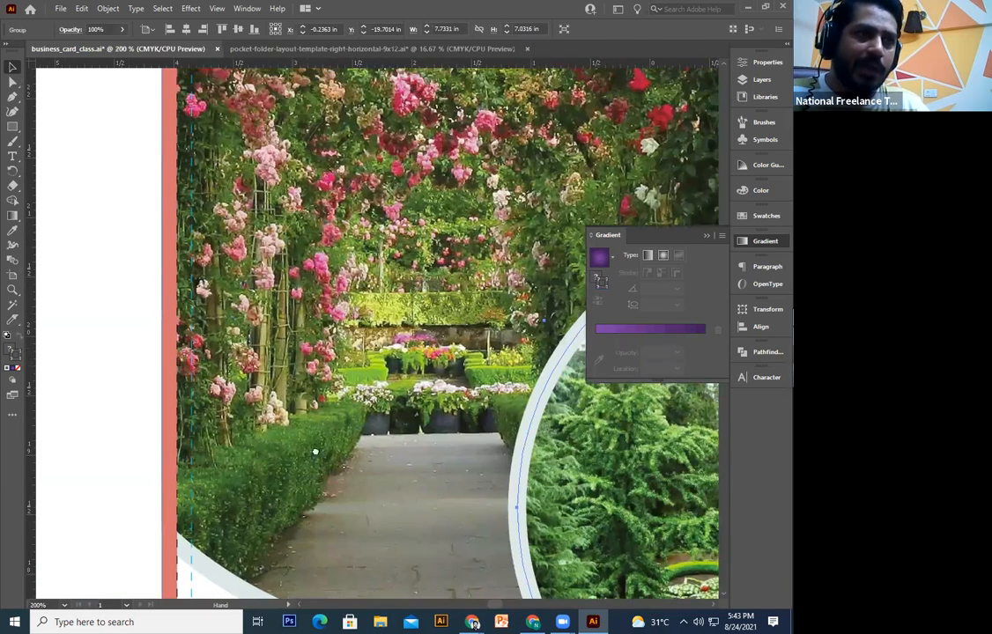
{"action": "left_click_drag", "start_coordinate": [272, 283], "coordinate": [315, 450]}
{"action": "left_click_drag", "start_coordinate": [574, 238], "coordinate": [331, 483]}
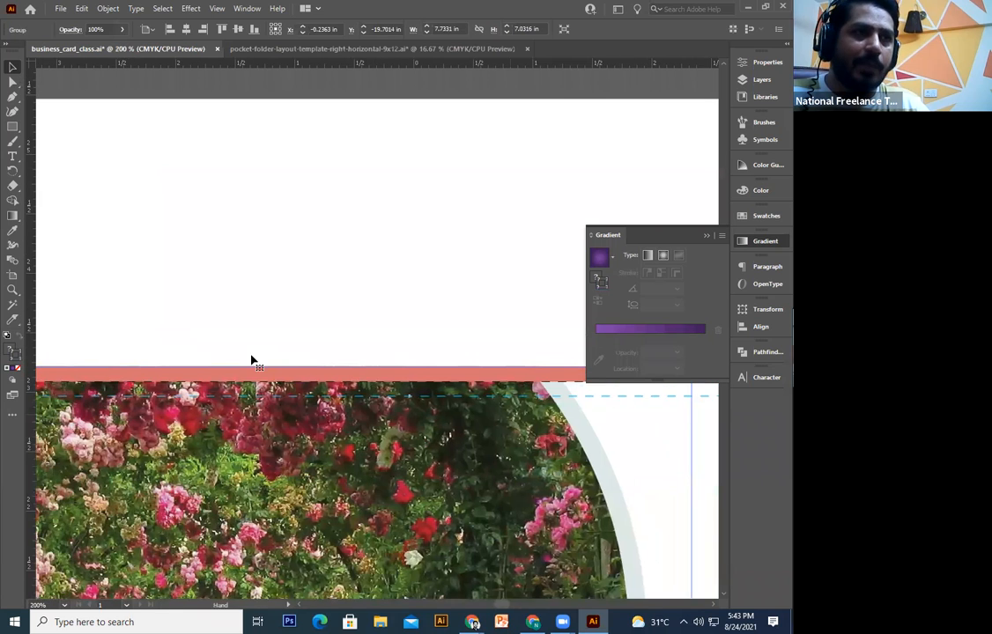
{"action": "left_click_drag", "start_coordinate": [284, 326], "coordinate": [507, 281]}
{"action": "left_click_drag", "start_coordinate": [209, 348], "coordinate": [242, 298]}
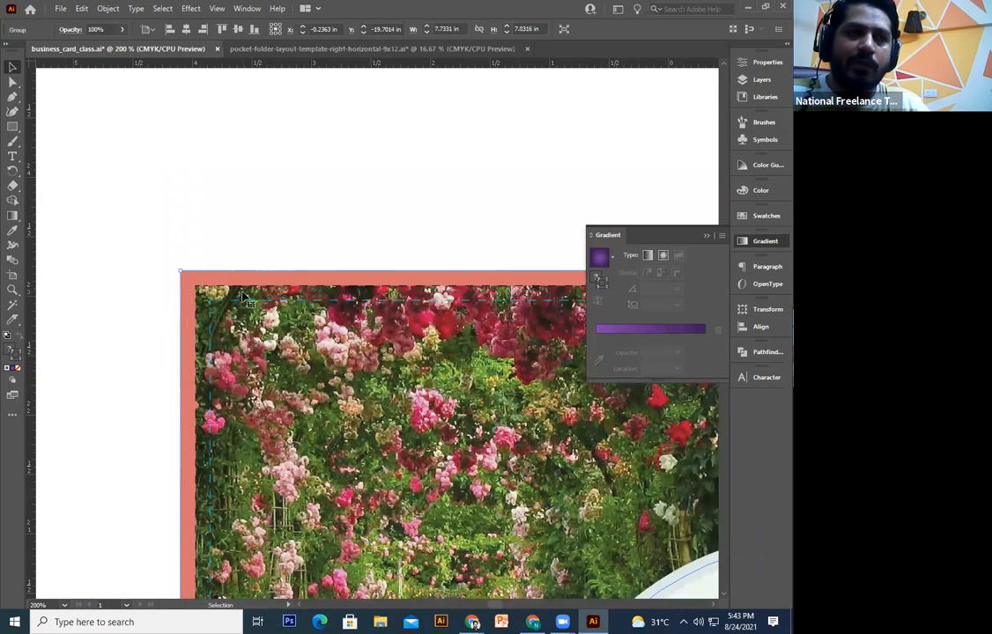
{"action": "key", "text": "a"}
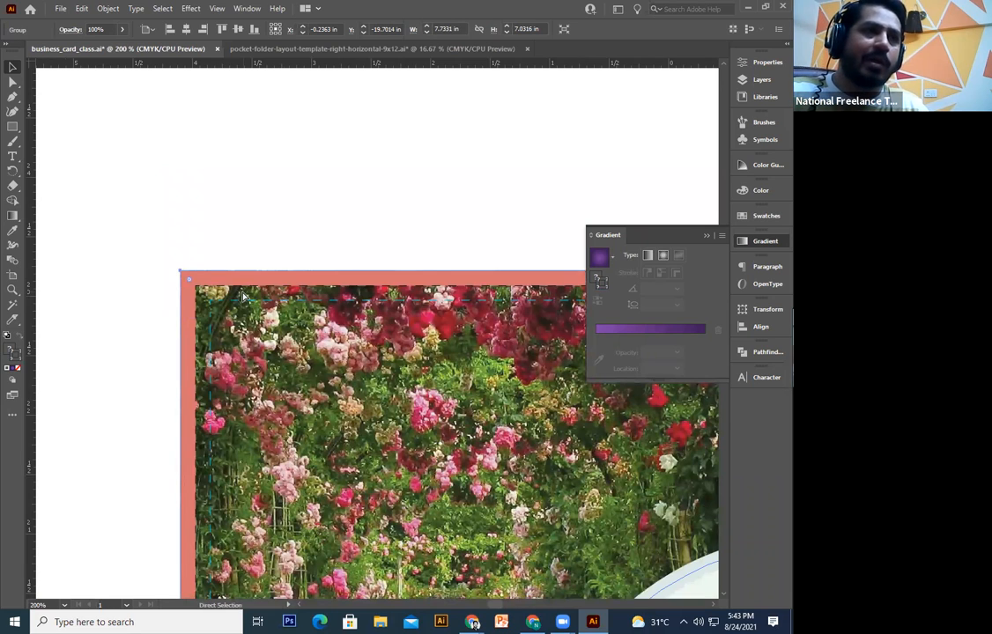
- Examine the back cover's overlapping photo circles, logo, contact details and website banner above the pocket
{"action": "key", "text": "ctrl+minus"}
{"action": "key", "text": "ctrl+minus"}
{"action": "key", "text": "ctrl+minus"}
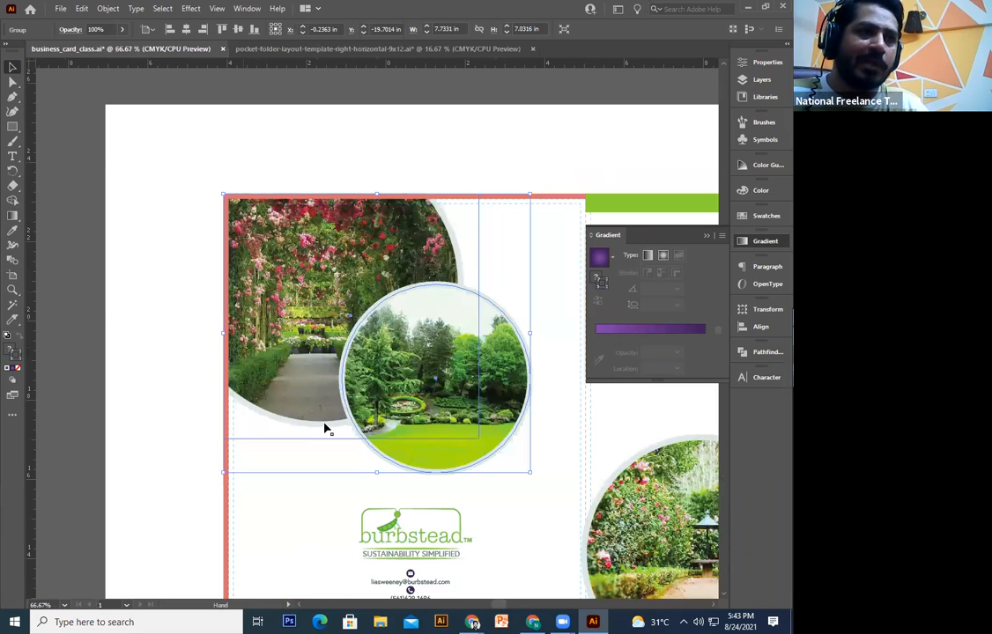
{"action": "left_click_drag", "start_coordinate": [441, 509], "coordinate": [343, 394]}
{"action": "left_click", "coordinate": [326, 422]}
{"action": "left_click_drag", "start_coordinate": [354, 497], "coordinate": [342, 394]}
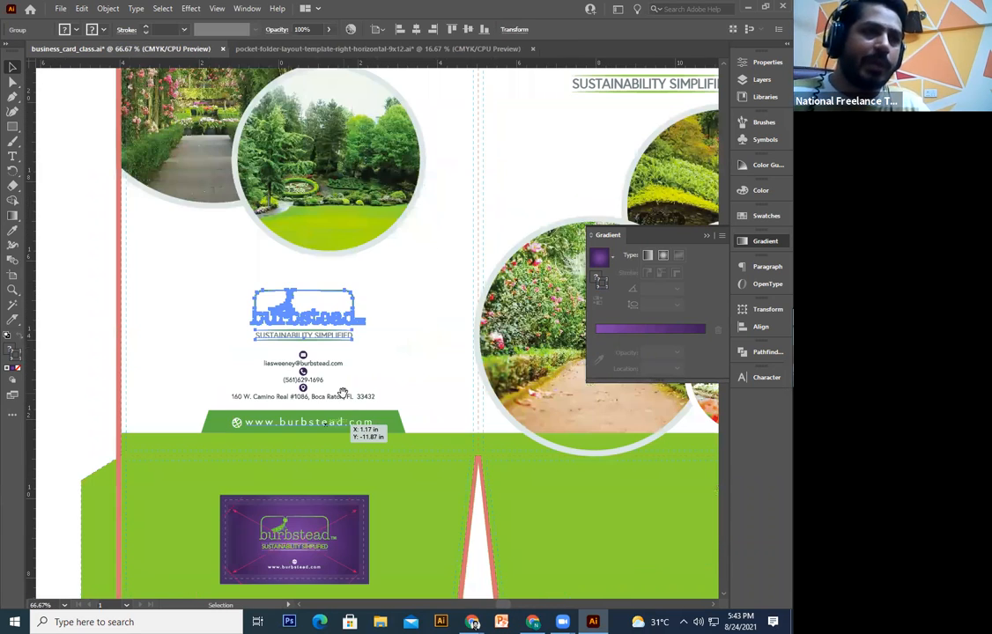
{"action": "key", "text": "ctrl+plus"}
{"action": "key", "text": "ctrl+plus"}
{"action": "key", "text": "ctrl+plus"}
{"action": "key", "text": "ctrl+minus"}
{"action": "key", "text": "ctrl+minus"}
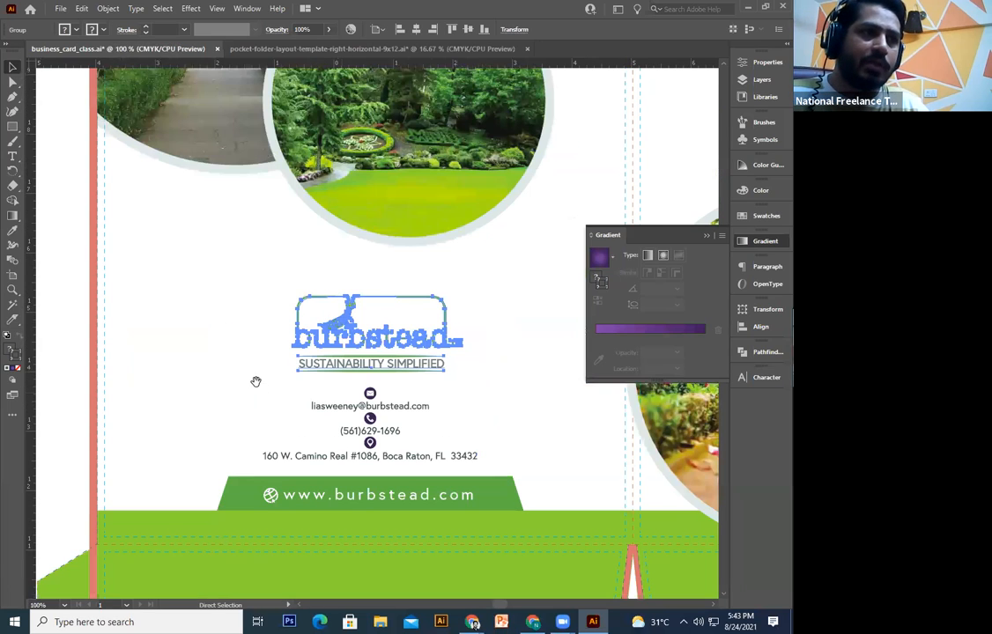
{"action": "left_click_drag", "start_coordinate": [386, 460], "coordinate": [428, 315]}
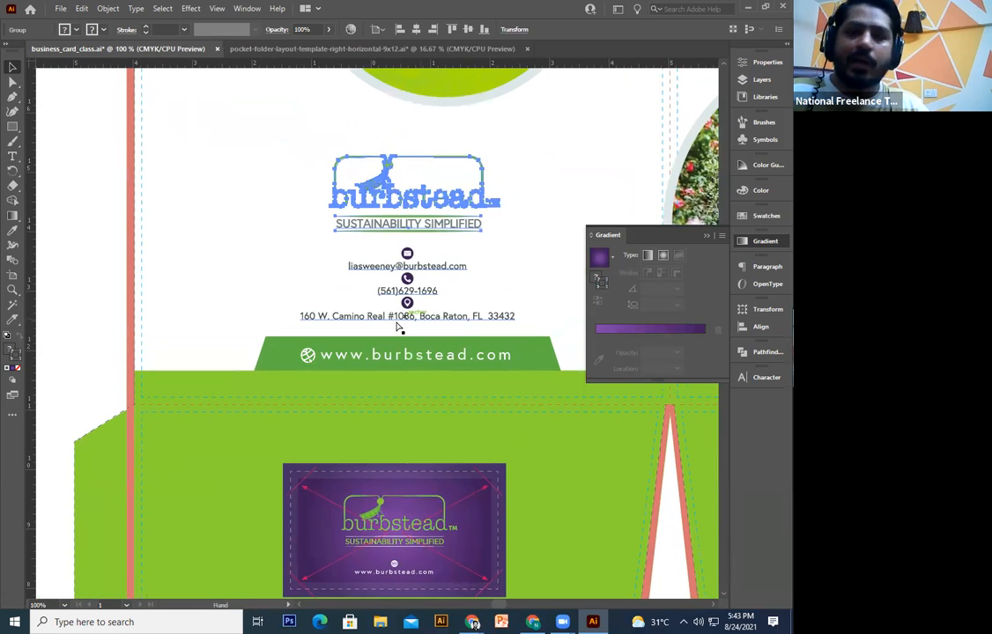
- Enlarge the large rose-garden gazebo photo on the front cover together with its outline circle to about 6.95 in across
{"action": "key", "text": "ctrl+minus"}
{"action": "key", "text": "ctrl+minus"}
{"action": "key", "text": "ctrl+minus"}
{"action": "key", "text": "ctrl+minus"}
{"action": "left_click_drag", "start_coordinate": [572, 449], "coordinate": [476, 487]}
{"action": "left_click", "coordinate": [572, 451]}
{"action": "key", "text": "ctrl+plus"}
{"action": "key", "text": "ctrl+plus"}
{"action": "key", "text": "ctrl+plus"}
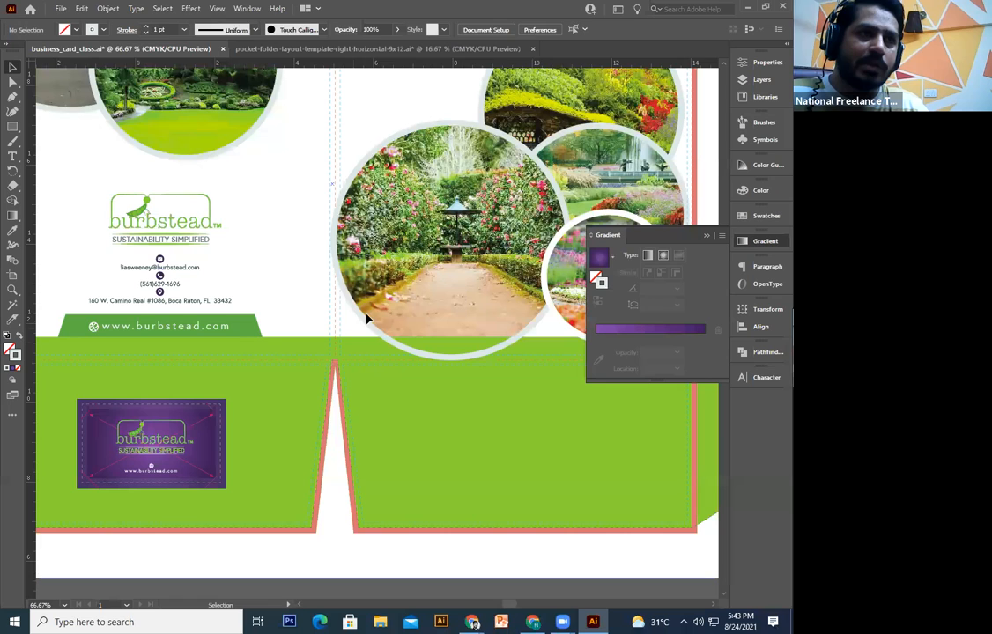
{"action": "left_click", "coordinate": [367, 319]}
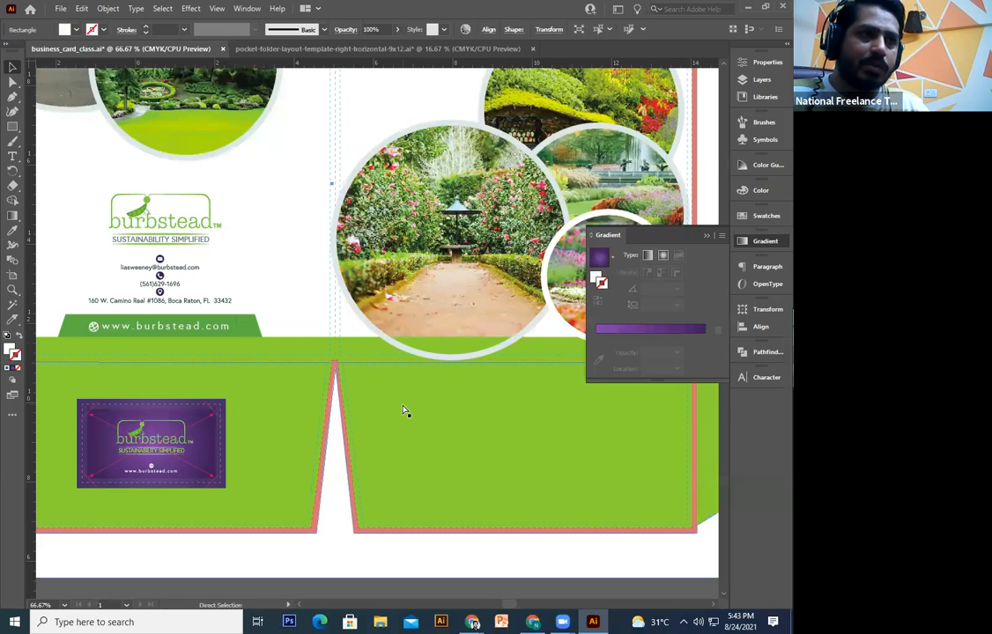
{"action": "left_click", "coordinate": [569, 583]}
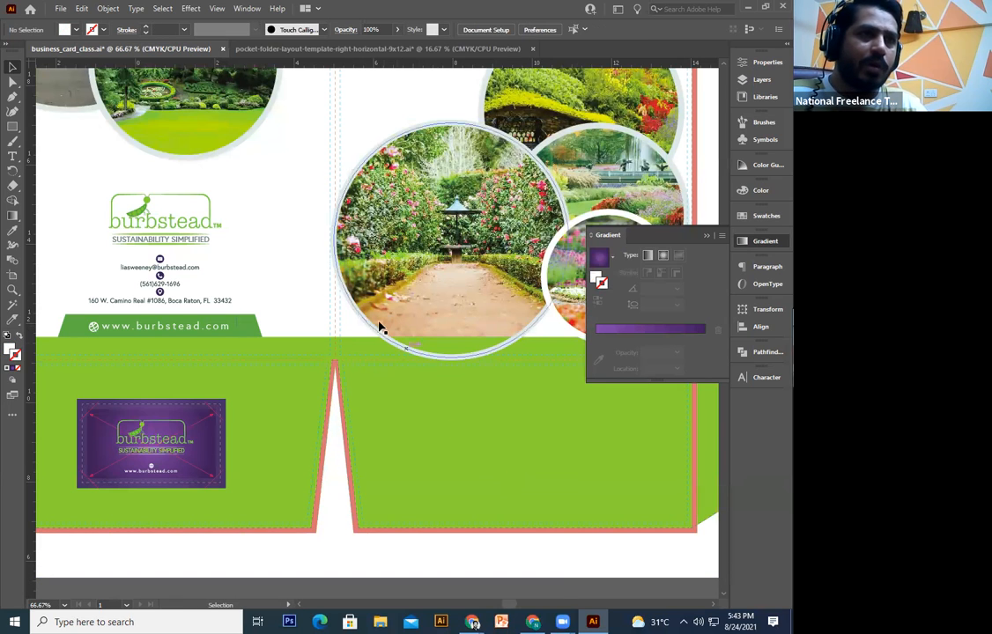
{"action": "left_click", "coordinate": [379, 308]}
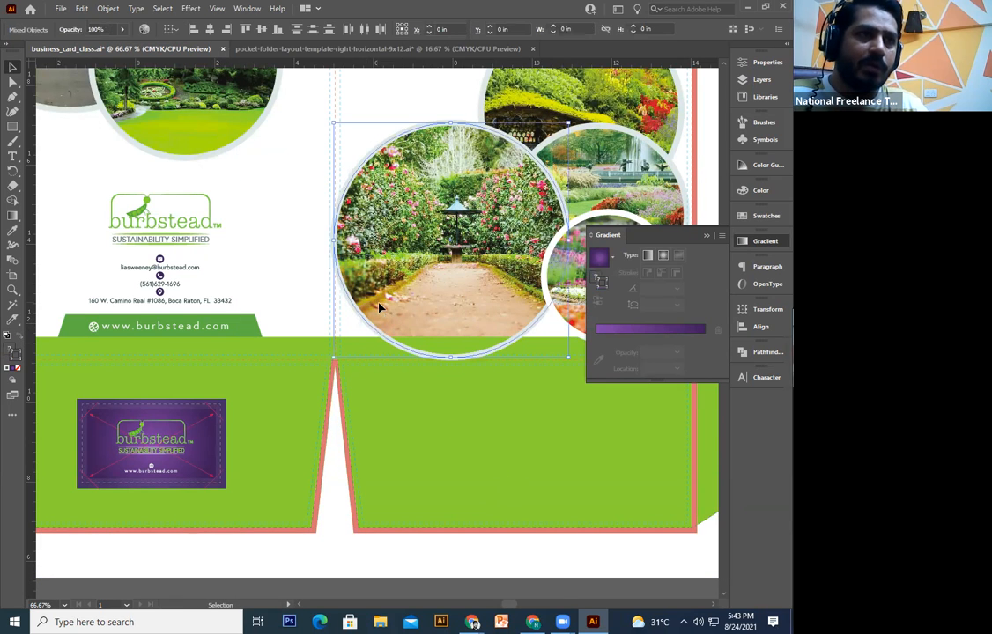
{"action": "left_click_drag", "start_coordinate": [349, 415], "coordinate": [308, 457]}
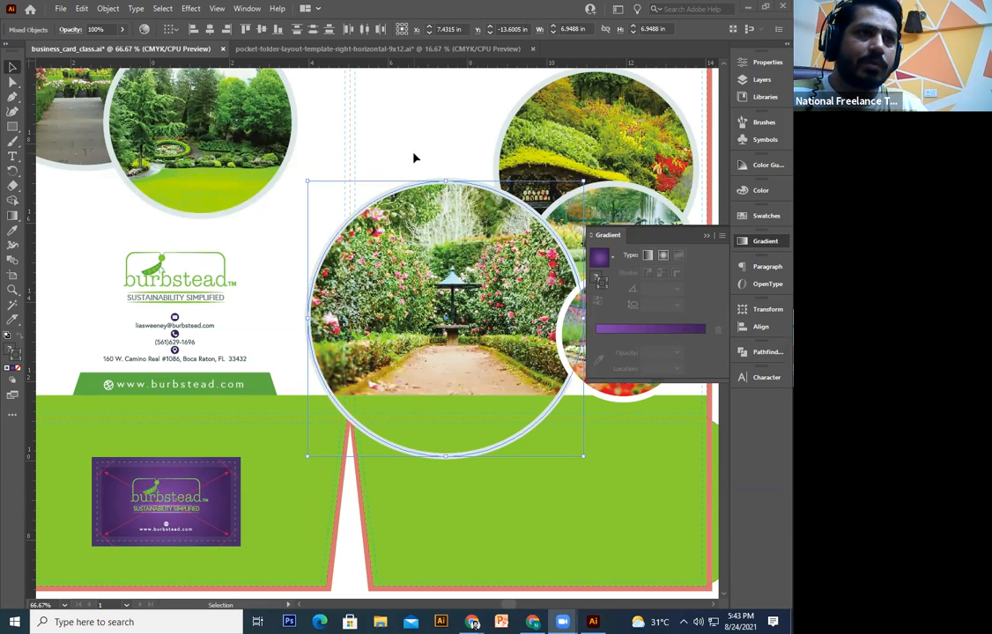
- Cut the gazebo photo out of its circular clip group and paste it back as a full, unmasked image
{"action": "left_click_drag", "start_coordinate": [614, 470], "coordinate": [599, 467]}
{"action": "left_click_drag", "start_coordinate": [678, 441], "coordinate": [612, 424]}
{"action": "left_click_drag", "start_coordinate": [280, 418], "coordinate": [220, 454]}
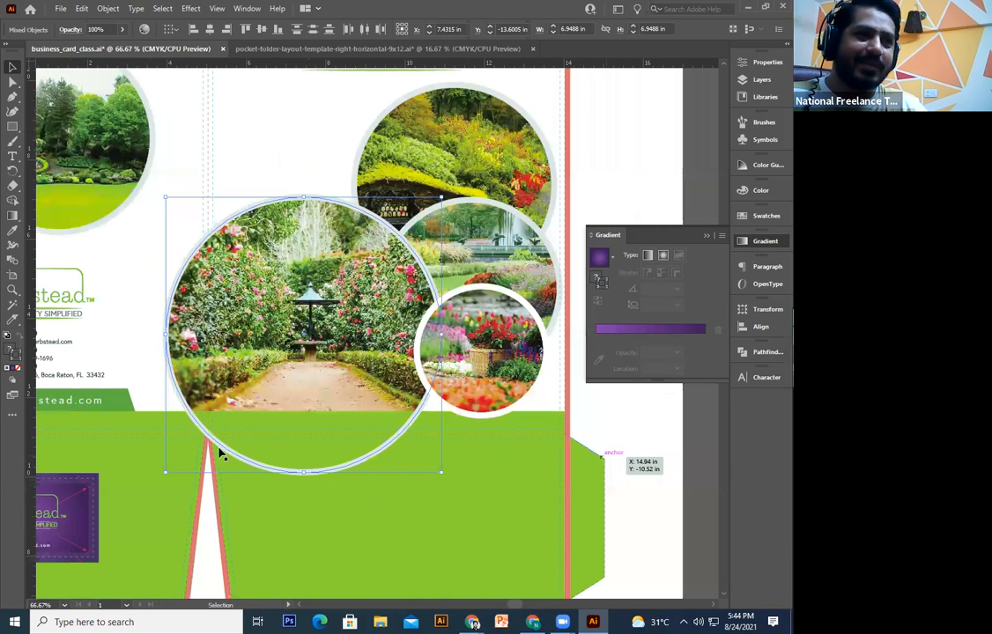
{"action": "left_click", "coordinate": [218, 451]}
{"action": "left_click", "coordinate": [315, 468]}
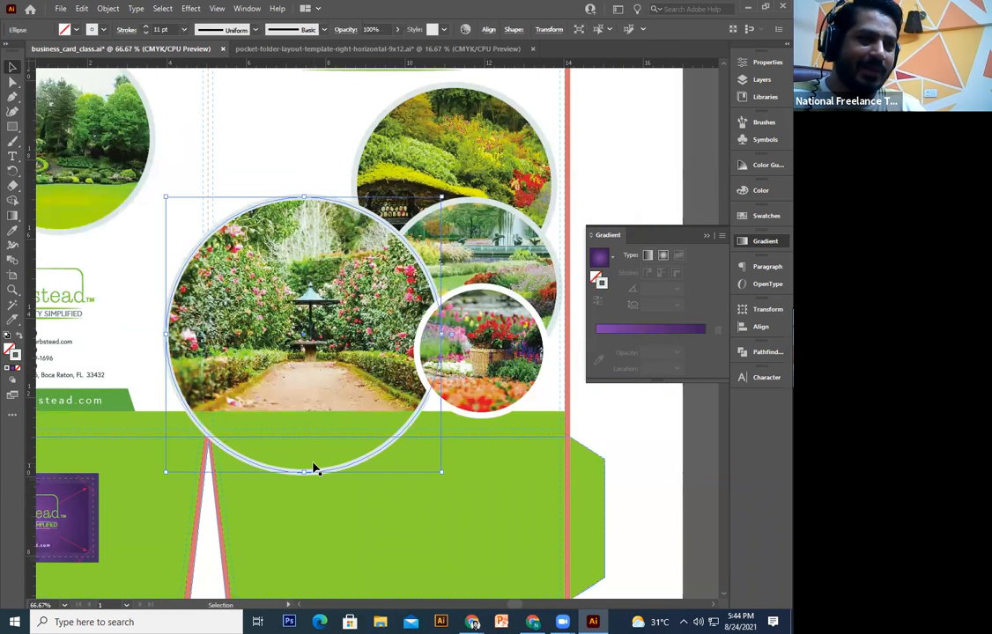
{"action": "left_click_drag", "start_coordinate": [314, 348], "coordinate": [352, 448]}
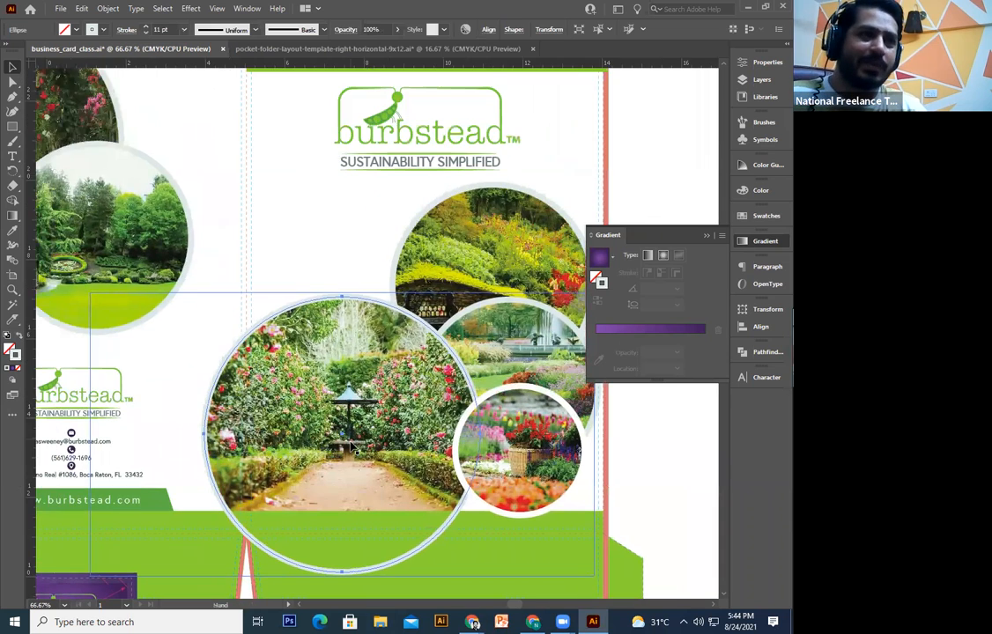
{"action": "key", "text": "ctrl+minus"}
{"action": "double_click", "coordinate": [381, 401]}
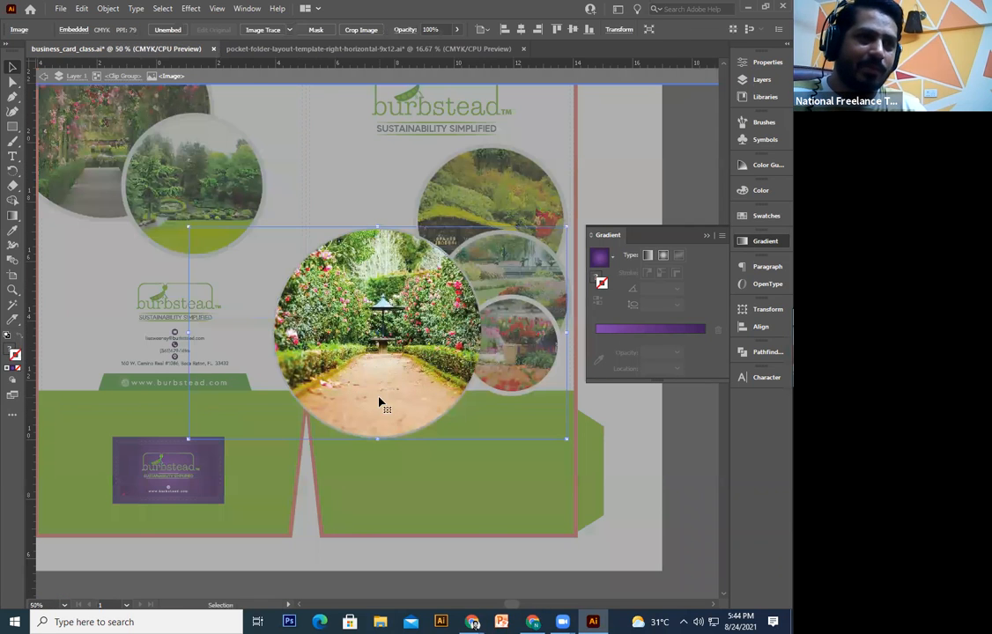
{"action": "left_click", "coordinate": [380, 401]}
{"action": "left_click", "coordinate": [667, 539]}
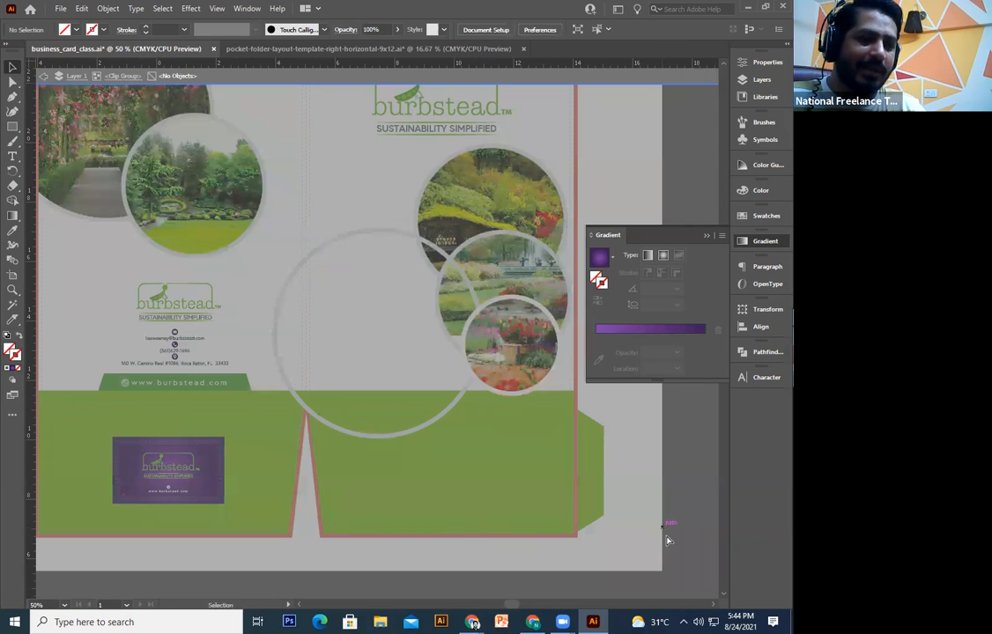
{"action": "double_click", "coordinate": [353, 174]}
{"action": "key", "text": "ctrl+v"}
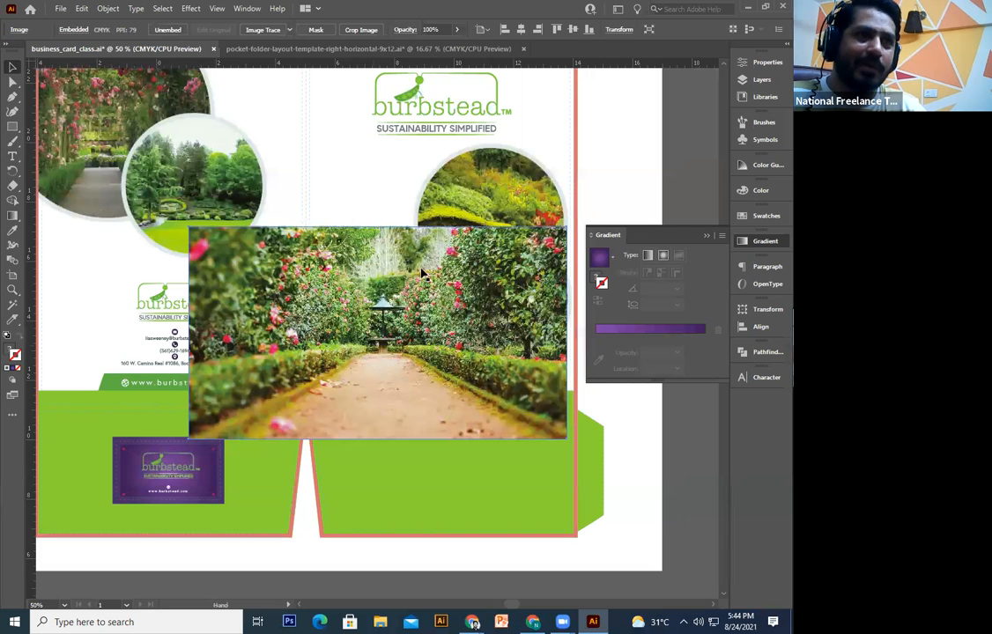
- Move the full gazebo photo off the artboard and remove the leftover empty clipping circle, keeping the grey outline
{"action": "left_click_drag", "start_coordinate": [421, 273], "coordinate": [396, 321]}
{"action": "key", "text": "ctrl+minus"}
{"action": "key", "text": "ctrl+minus"}
{"action": "left_click_drag", "start_coordinate": [326, 365], "coordinate": [601, 137]}
{"action": "left_click", "coordinate": [397, 381]}
{"action": "left_click_drag", "start_coordinate": [373, 252], "coordinate": [364, 310]}
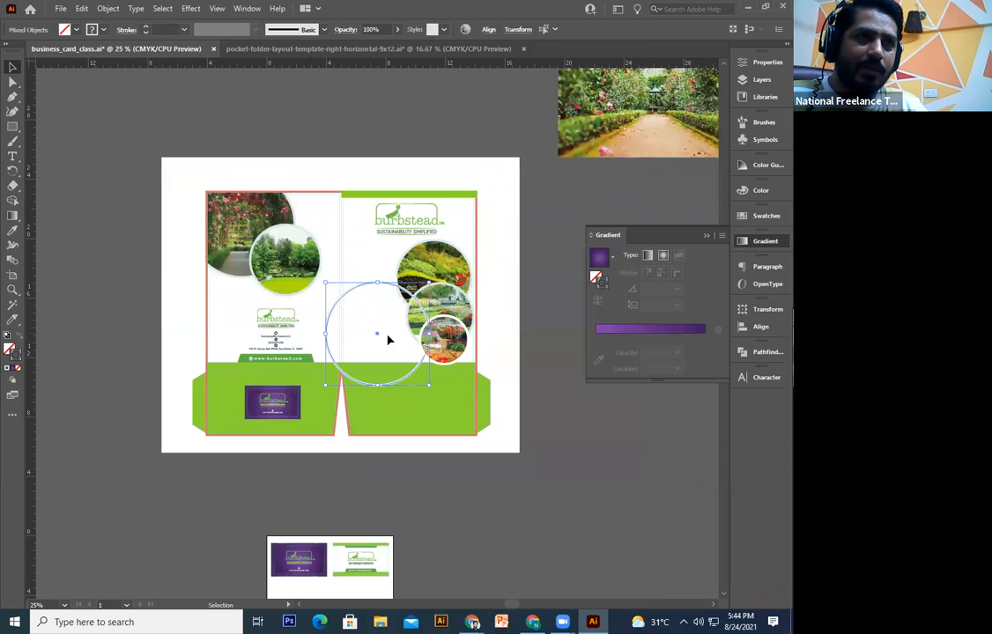
{"action": "left_click", "coordinate": [392, 288], "text": "shift"}
{"action": "left_click", "coordinate": [525, 419]}
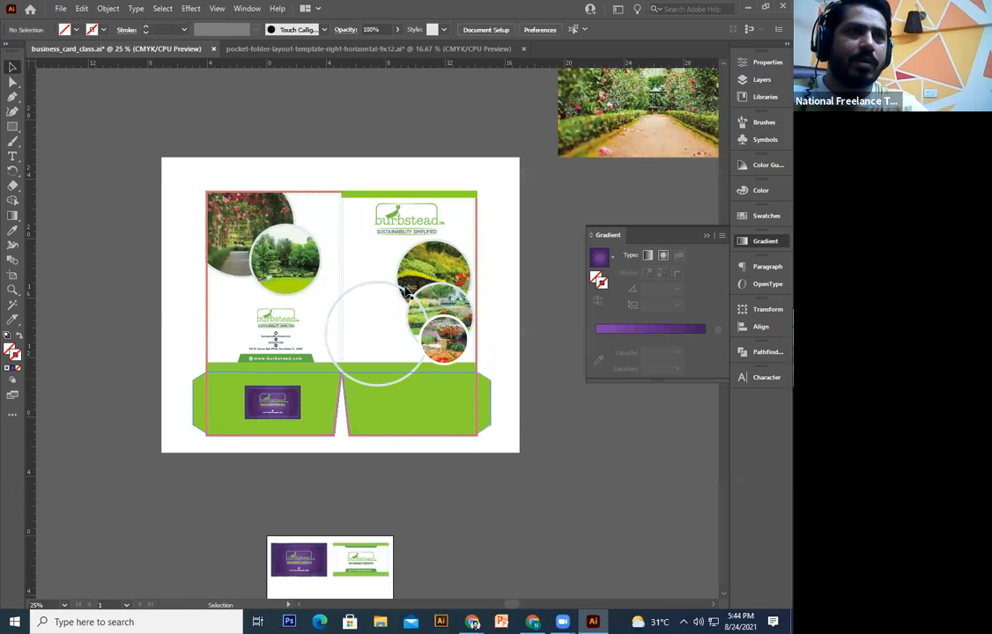
- Turn the grey ring into a filled circle, place the gazebo photo behind it off-centre and make a clipping mask from both
{"action": "left_click_drag", "start_coordinate": [385, 279], "coordinate": [370, 317]}
{"action": "key", "text": "ctrl+plus"}
{"action": "key", "text": "ctrl+plus"}
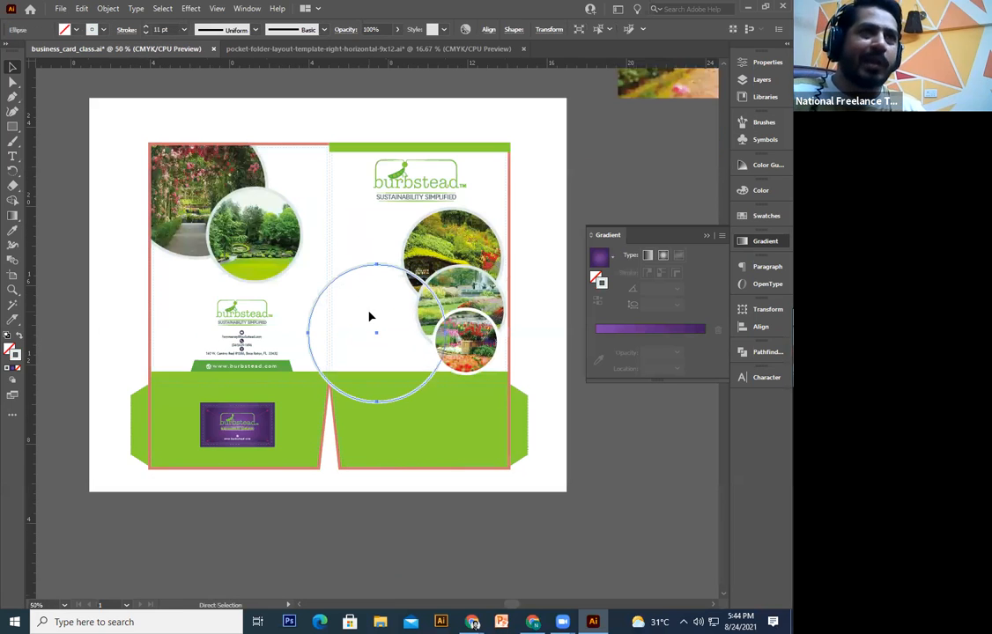
{"action": "key", "text": "ctrl+plus"}
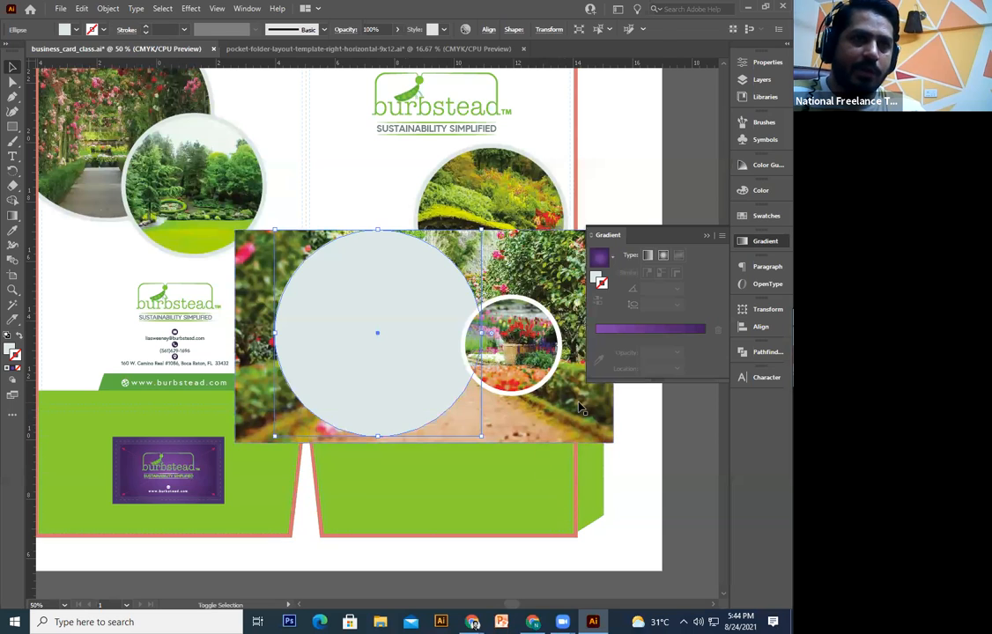
{"action": "left_click", "coordinate": [580, 408], "text": "shift"}
{"action": "right_click", "coordinate": [505, 420]}
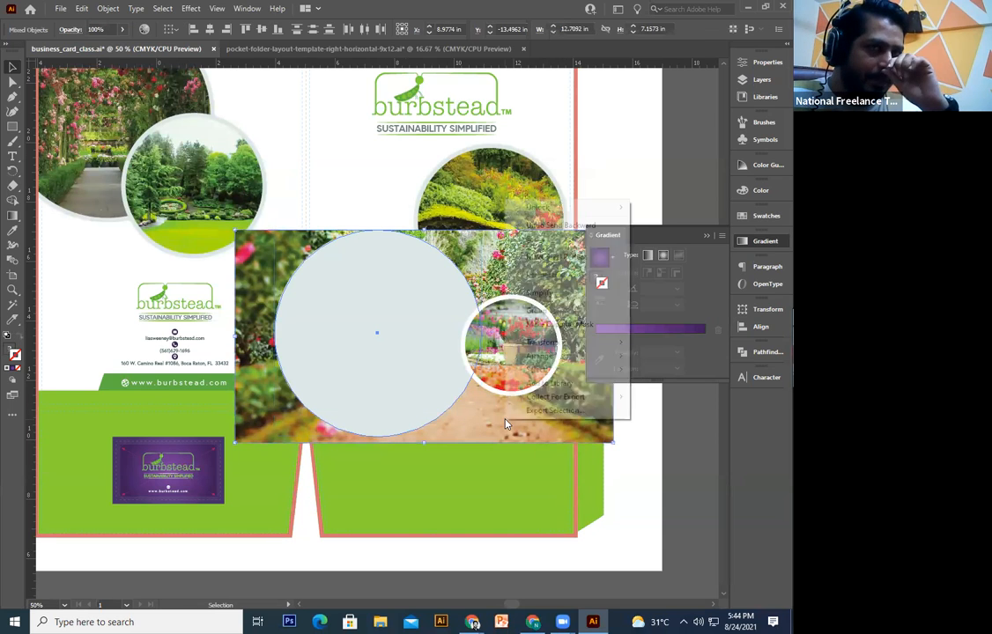
{"action": "left_click", "coordinate": [561, 325]}
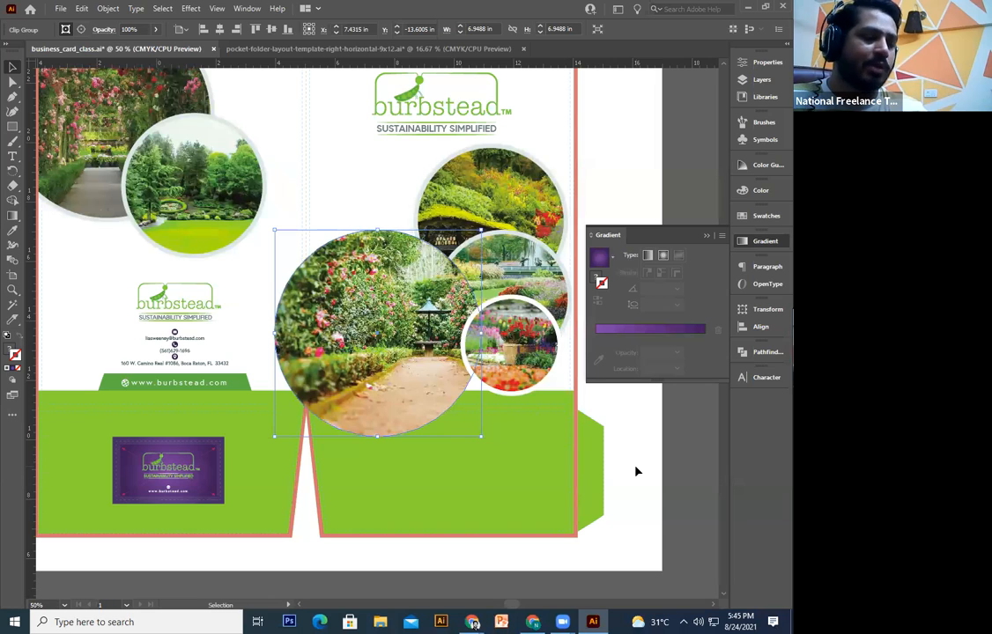
- Place a copy of the grey-filled circle directly in front of the newly masked gazebo photo
{"action": "key", "text": "a"}
{"action": "key", "text": "ctrl+z"}
{"action": "key", "text": "ctrl+z"}
{"action": "key", "text": "ctrl+z"}
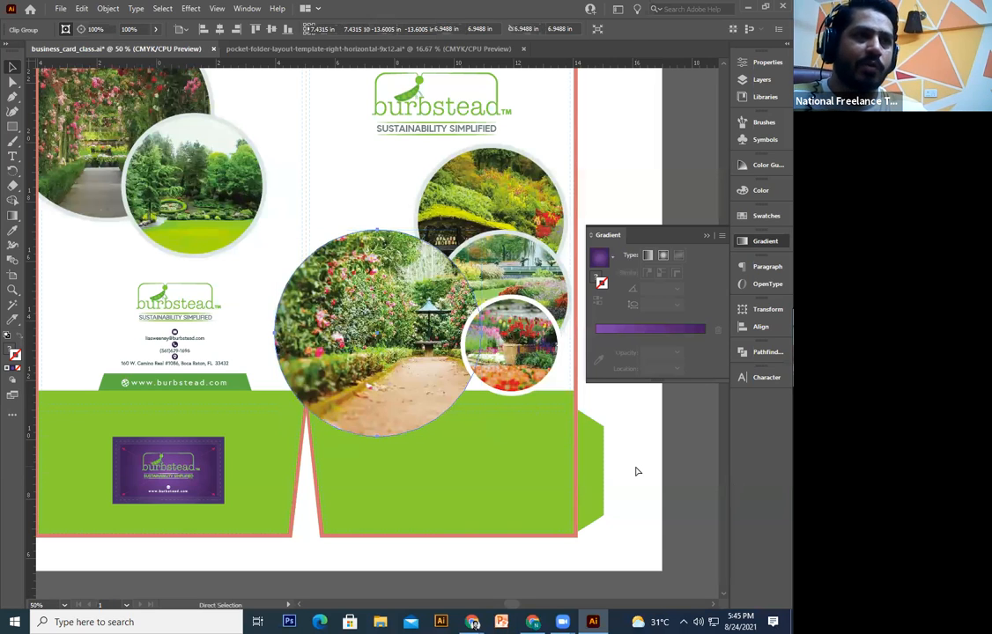
{"action": "key", "text": "ctrl+equal"}
{"action": "key", "text": "space"}
{"action": "left_click_drag", "start_coordinate": [403, 450], "coordinate": [454, 474]}
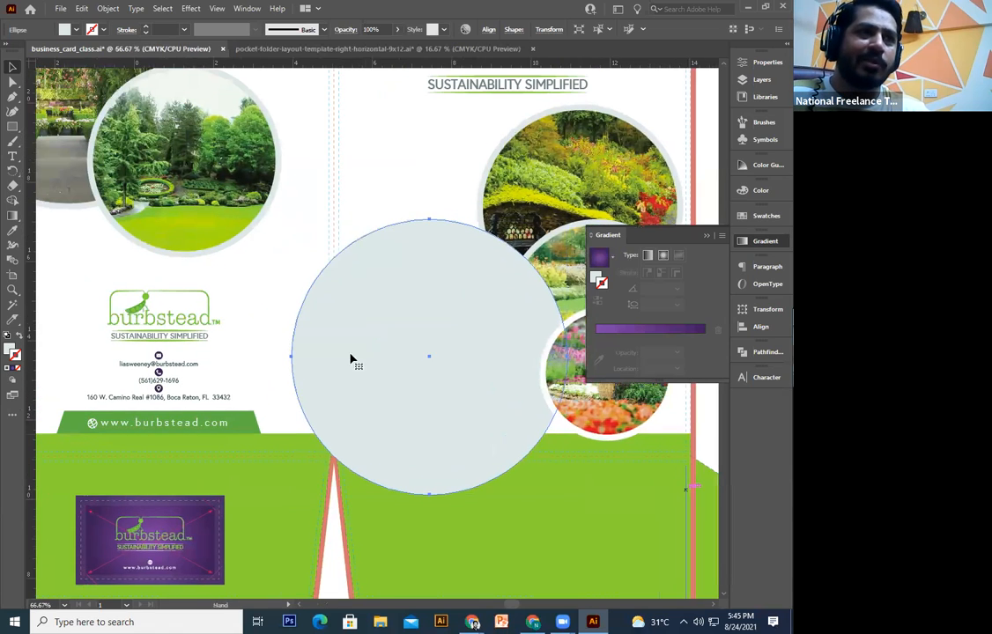
{"action": "left_click_drag", "start_coordinate": [351, 359], "coordinate": [387, 372]}
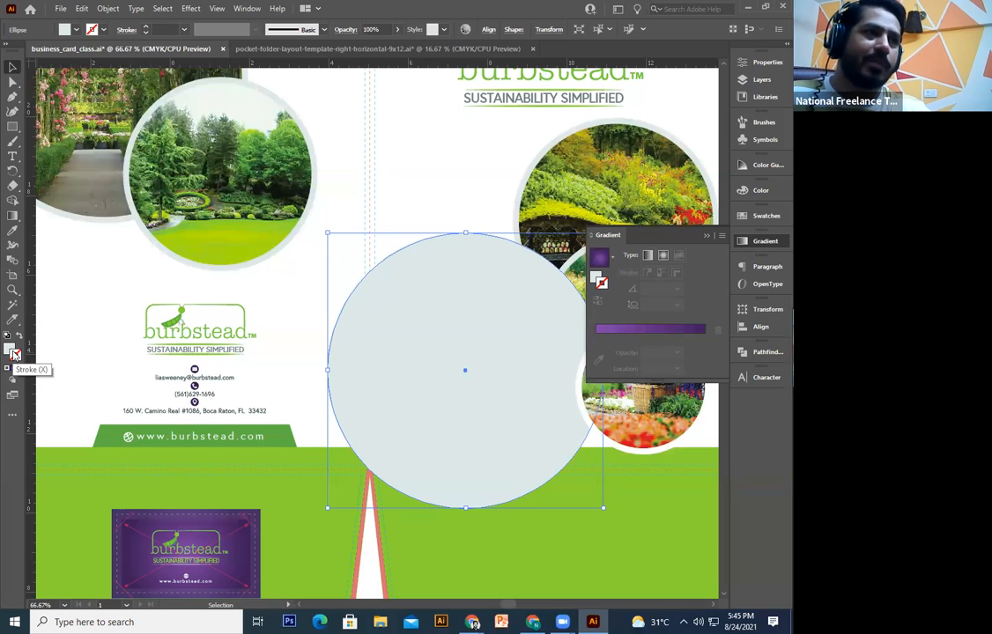
- Swap the copied circle's fill and stroke and set the stroke to a lighter grey (C 7, M 5.04, Y 5.25)
{"action": "left_click", "coordinate": [9, 349]}
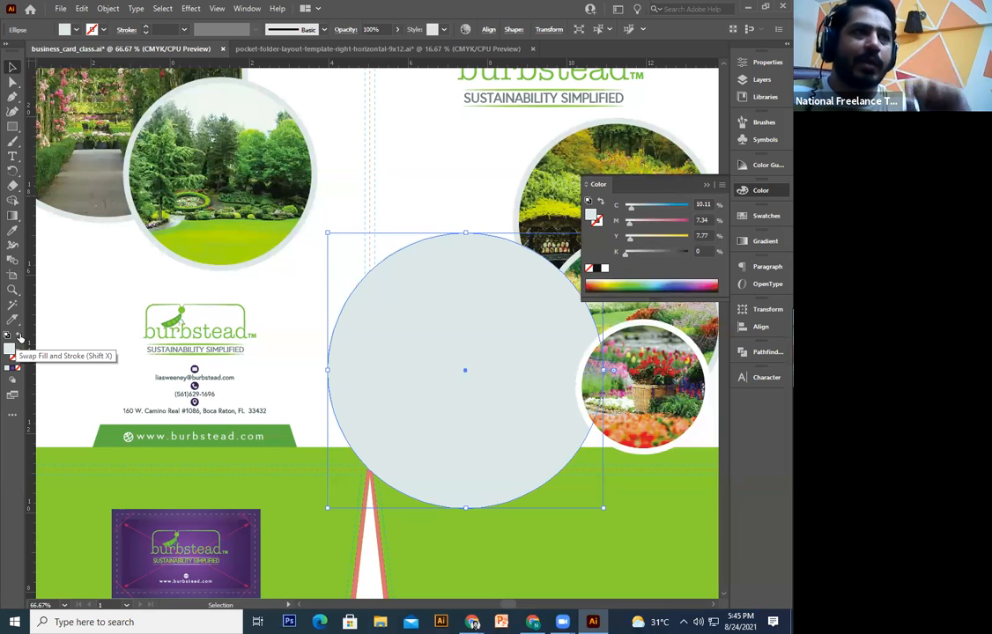
{"action": "left_click", "coordinate": [17, 369]}
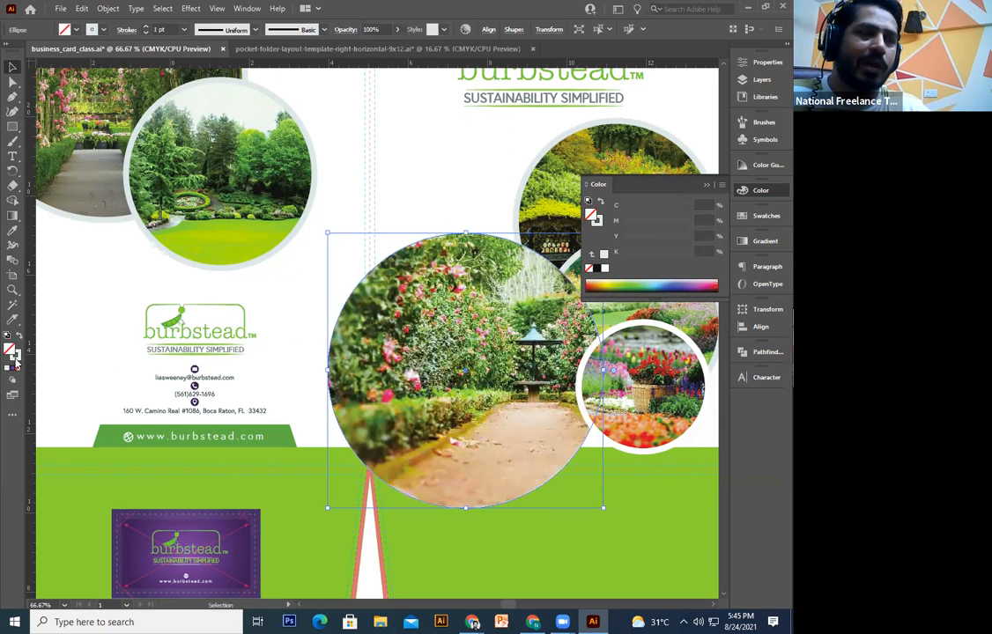
{"action": "left_click", "coordinate": [15, 357]}
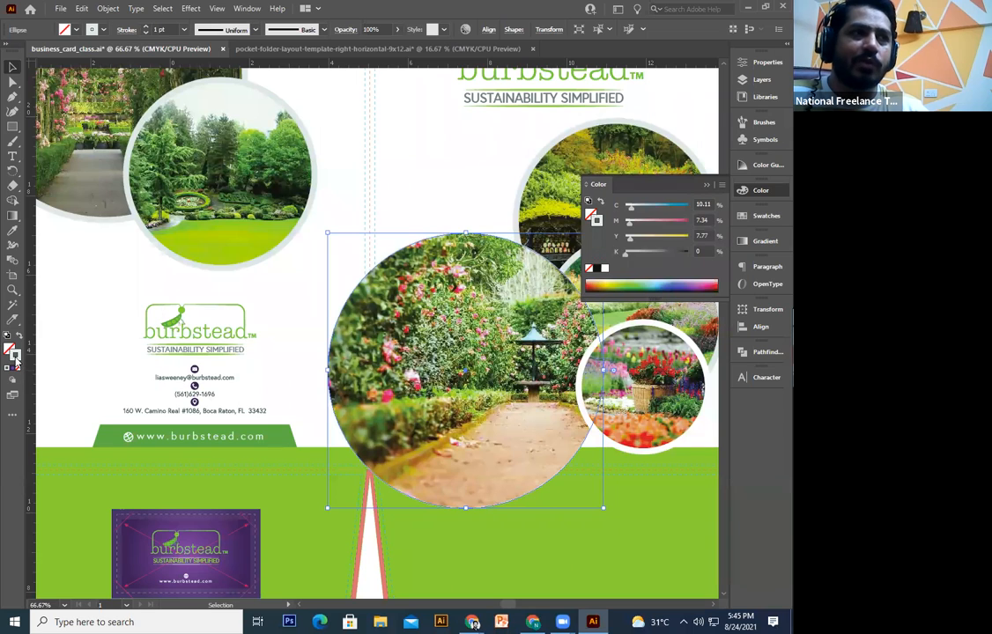
{"action": "double_click", "coordinate": [15, 357]}
{"action": "mouse_move", "coordinate": [237, 243]}
{"action": "left_mouse_down"}
{"action": "mouse_move", "coordinate": [330, 232]}
{"action": "mouse_move", "coordinate": [235, 250]}
{"action": "left_mouse_up"}
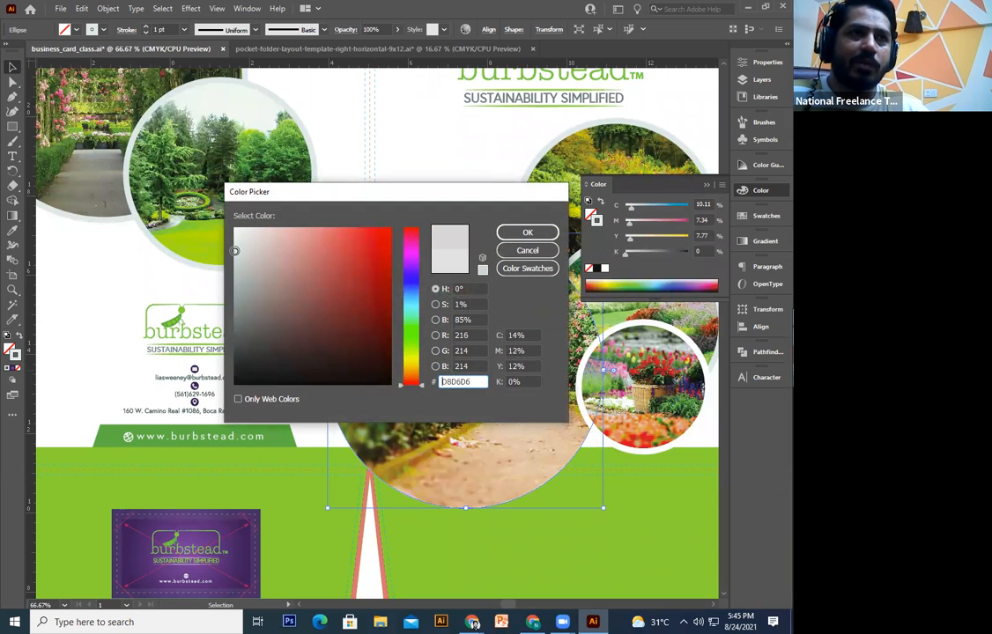
{"action": "left_click", "coordinate": [524, 232]}
- Thicken the light-grey outline around the gazebo photo to 17 pt
{"action": "left_click", "coordinate": [147, 26]}
{"action": "left_click", "coordinate": [146, 26]}
{"action": "left_click", "coordinate": [146, 27]}
{"action": "left_click", "coordinate": [147, 27]}
{"action": "left_click", "coordinate": [146, 27]}
{"action": "left_click", "coordinate": [146, 27]}
{"action": "left_click", "coordinate": [146, 27]}
{"action": "left_click", "coordinate": [146, 28]}
{"action": "left_click", "coordinate": [146, 27]}
{"action": "left_click", "coordinate": [146, 27]}
{"action": "left_click", "coordinate": [146, 28]}
{"action": "left_click", "coordinate": [146, 28]}
{"action": "left_click", "coordinate": [146, 27]}
{"action": "left_click", "coordinate": [147, 27]}
{"action": "left_click", "coordinate": [146, 27]}
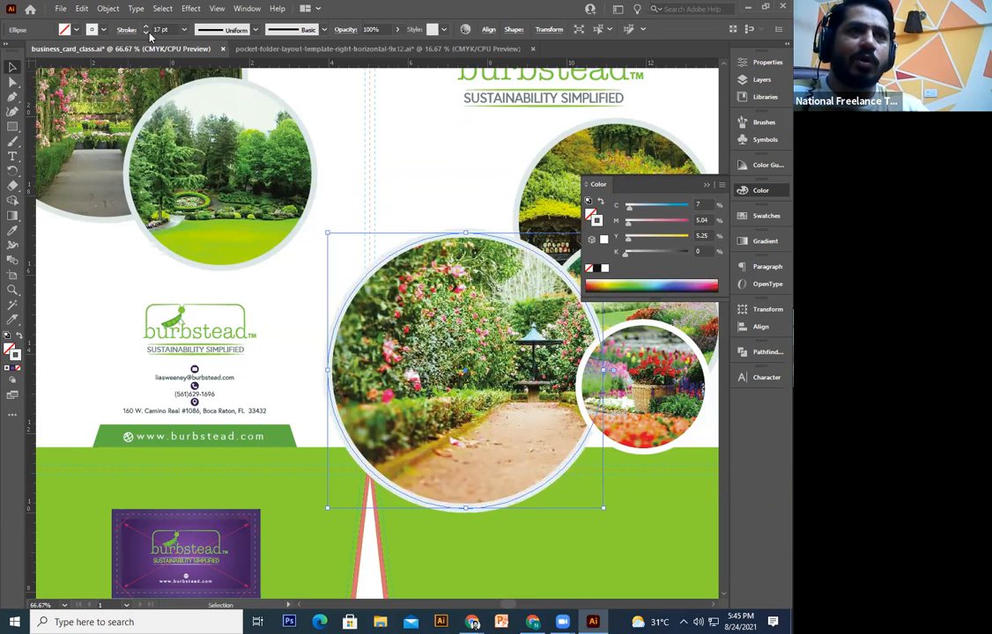
{"action": "left_click", "coordinate": [423, 185]}
- Check the neighbouring circles' outlines and set the gazebo circle's outline to a matching 11 pt weight
{"action": "left_click_drag", "start_coordinate": [442, 188], "coordinate": [413, 203]}
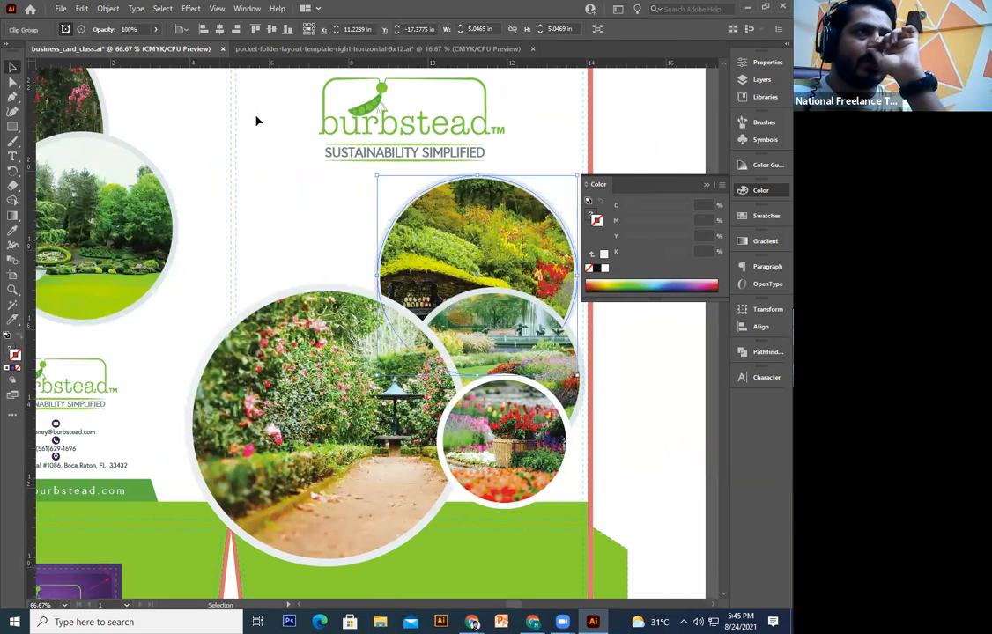
{"action": "left_click", "coordinate": [514, 214]}
{"action": "left_click", "coordinate": [492, 283]}
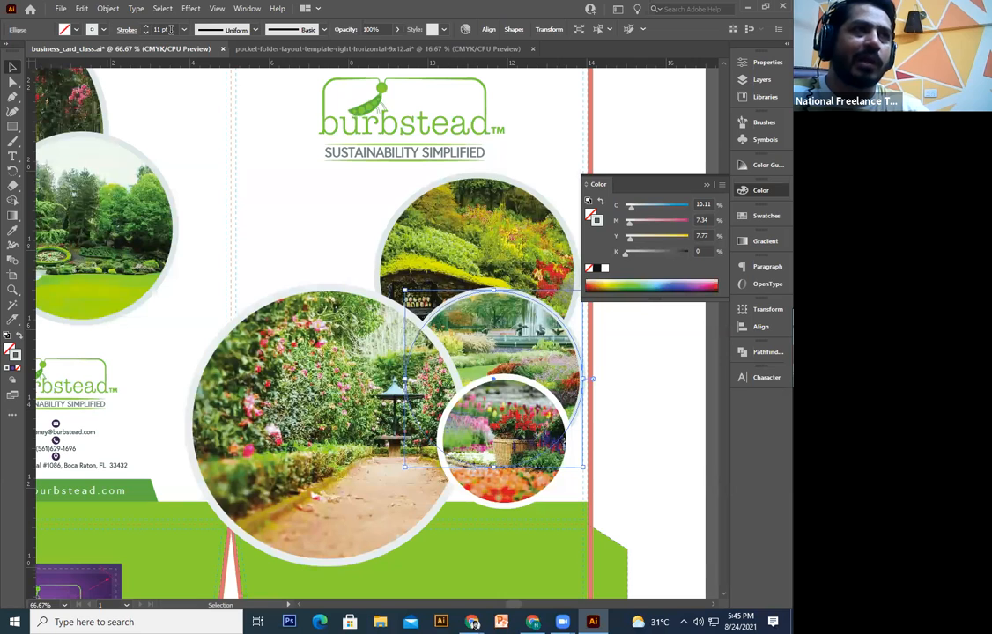
{"action": "left_click", "coordinate": [335, 289]}
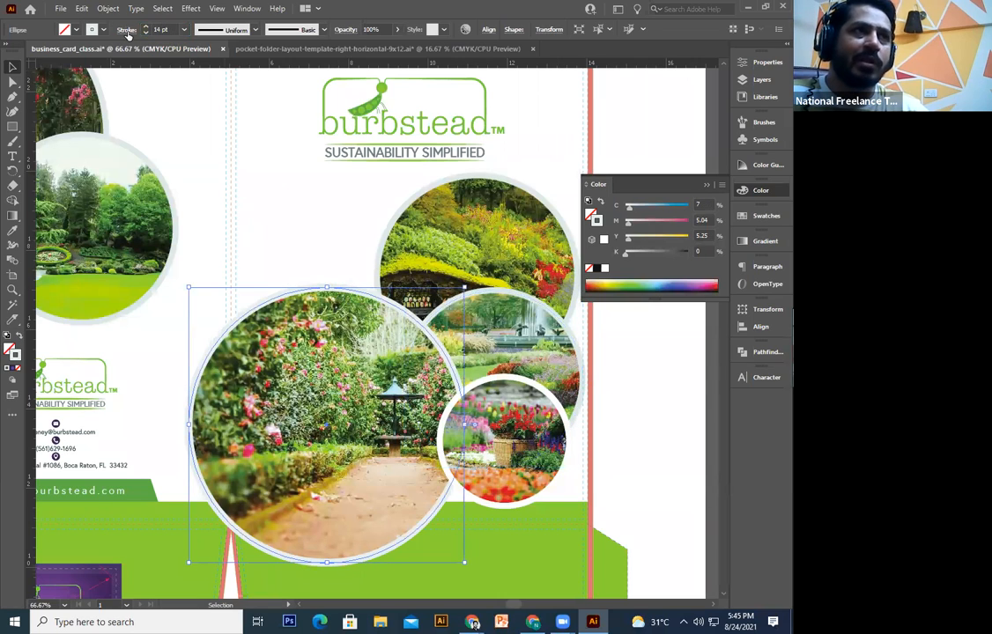
{"action": "left_click", "coordinate": [128, 34]}
{"action": "type", "text": "11"}
{"action": "key", "text": "Return"}
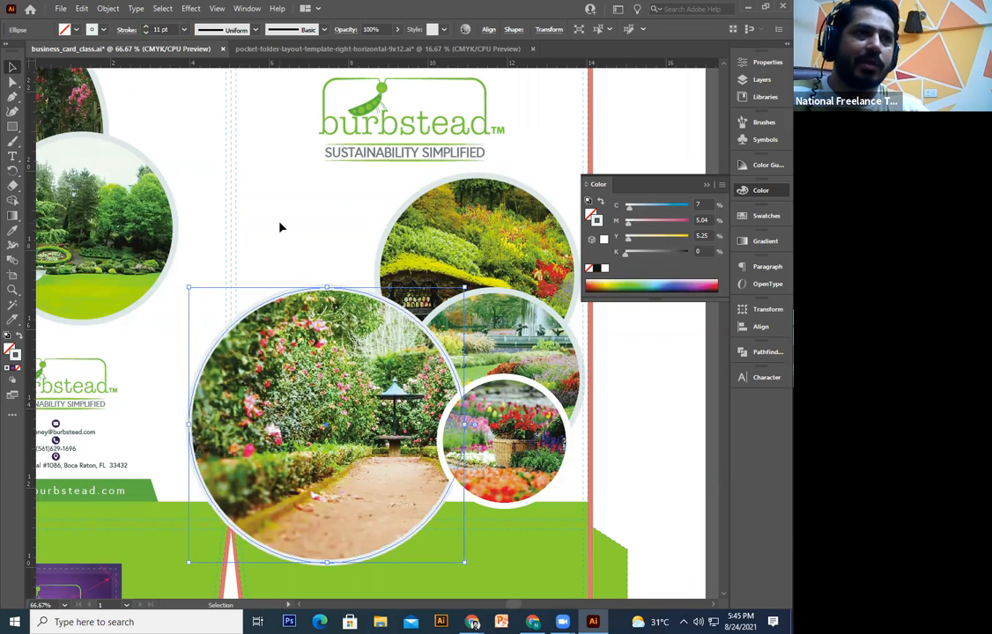
{"action": "right_click", "coordinate": [397, 314]}
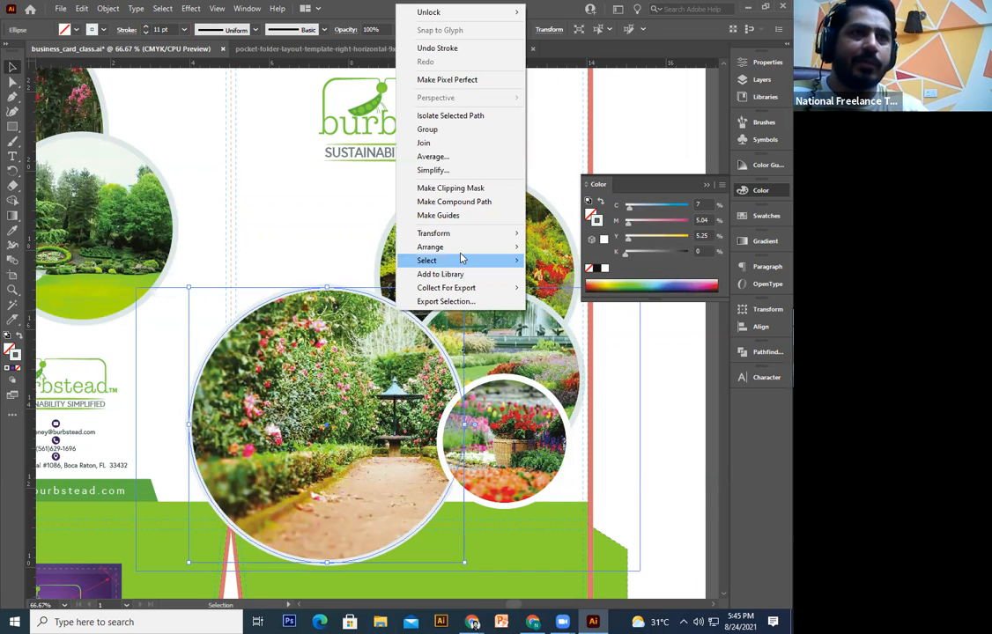
{"action": "left_click", "coordinate": [397, 126]}
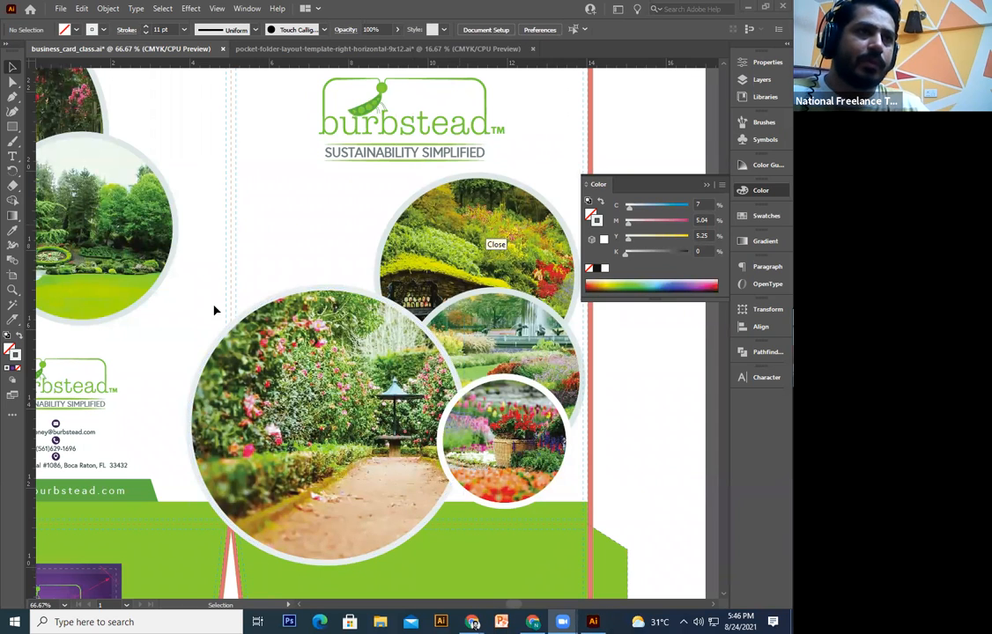
- Draw a rectangle about 6.6 × 7 in over the gazebo circle, with its edge on the folder's fold line
{"action": "mouse_move", "coordinate": [305, 295]}
{"action": "left_mouse_down"}
{"action": "mouse_move", "coordinate": [319, 266]}
{"action": "mouse_move", "coordinate": [278, 275]}
{"action": "mouse_move", "coordinate": [300, 279]}
{"action": "left_mouse_up"}
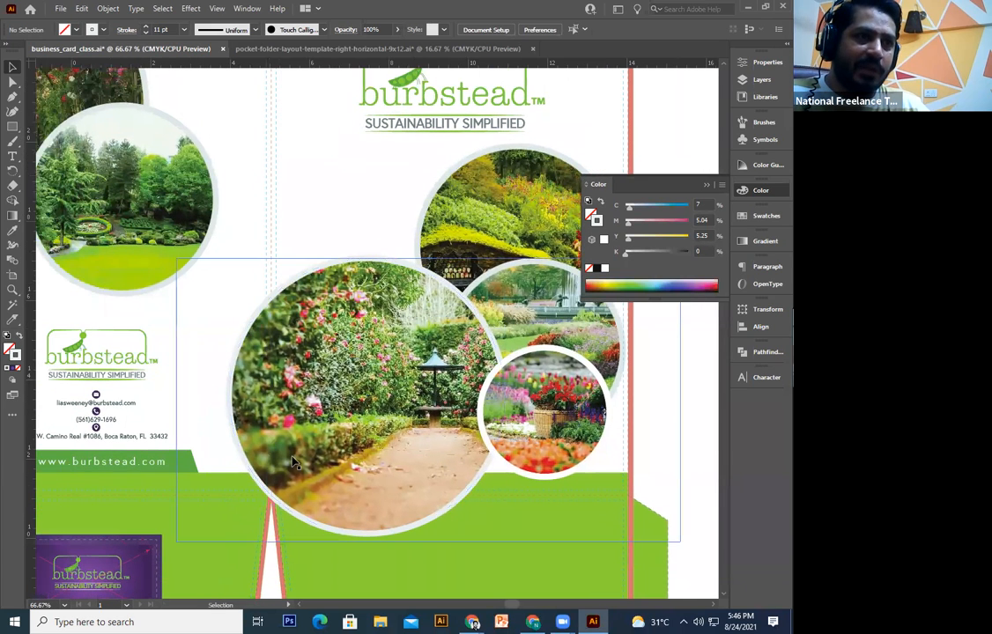
{"action": "left_click", "coordinate": [12, 128]}
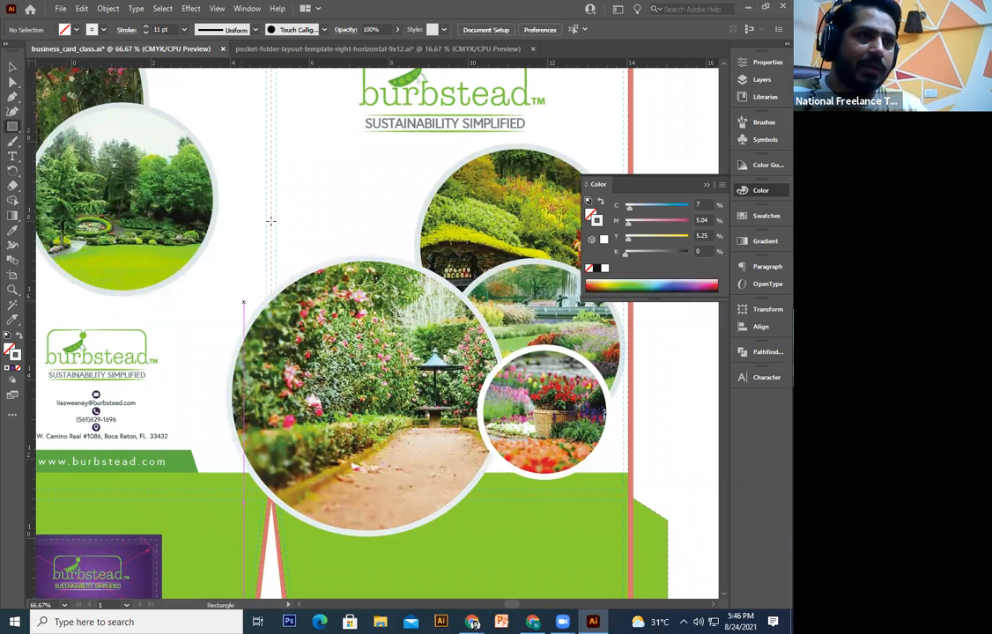
{"action": "mouse_move", "coordinate": [270, 218]}
{"action": "left_mouse_down"}
{"action": "mouse_move", "coordinate": [316, 388]}
{"action": "mouse_move", "coordinate": [420, 497]}
{"action": "mouse_move", "coordinate": [532, 494]}
{"action": "left_mouse_up"}
{"action": "left_click", "coordinate": [12, 66]}
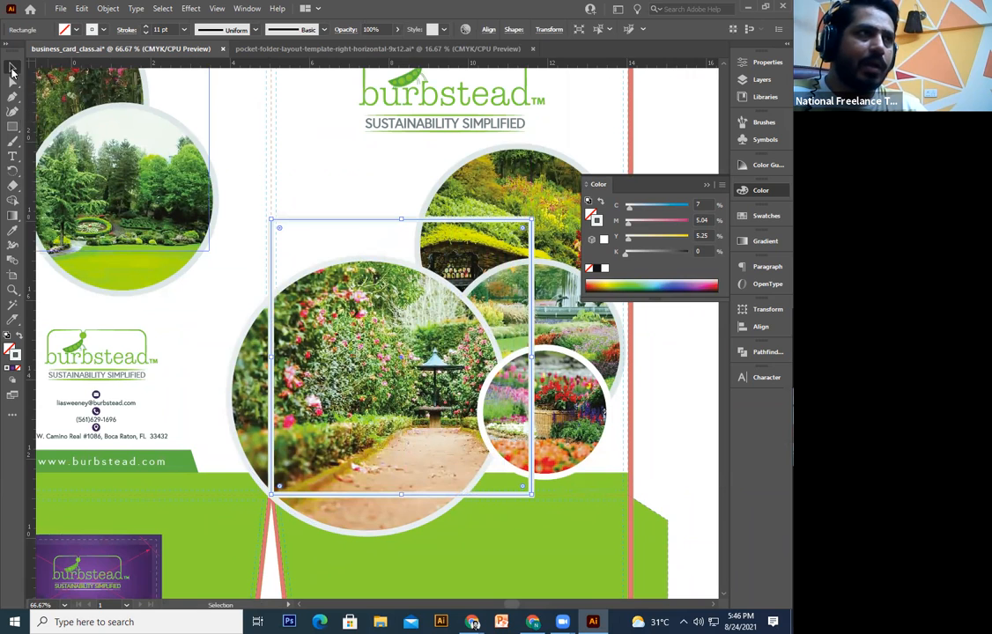
- Clip the gazebo photo and its grey outline to the rectangle so nothing extends past the fold line
{"action": "left_click_drag", "start_coordinate": [139, 179], "coordinate": [119, 204]}
{"action": "mouse_move", "coordinate": [342, 267]}
{"action": "left_mouse_down"}
{"action": "mouse_move", "coordinate": [330, 287]}
{"action": "mouse_move", "coordinate": [371, 355]}
{"action": "left_mouse_up"}
{"action": "key", "text": "a"}
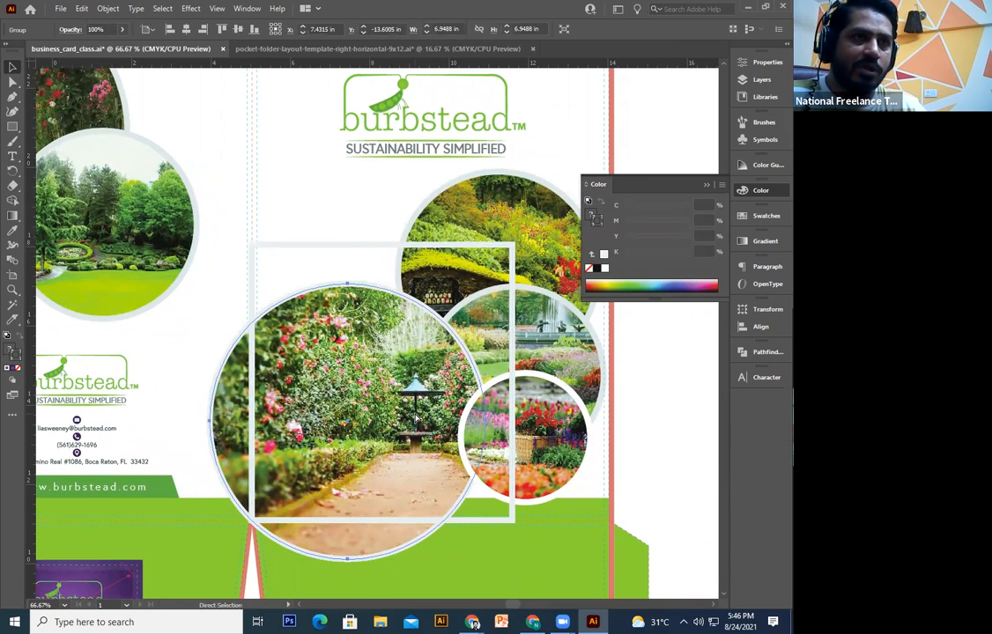
{"action": "key", "text": "v"}
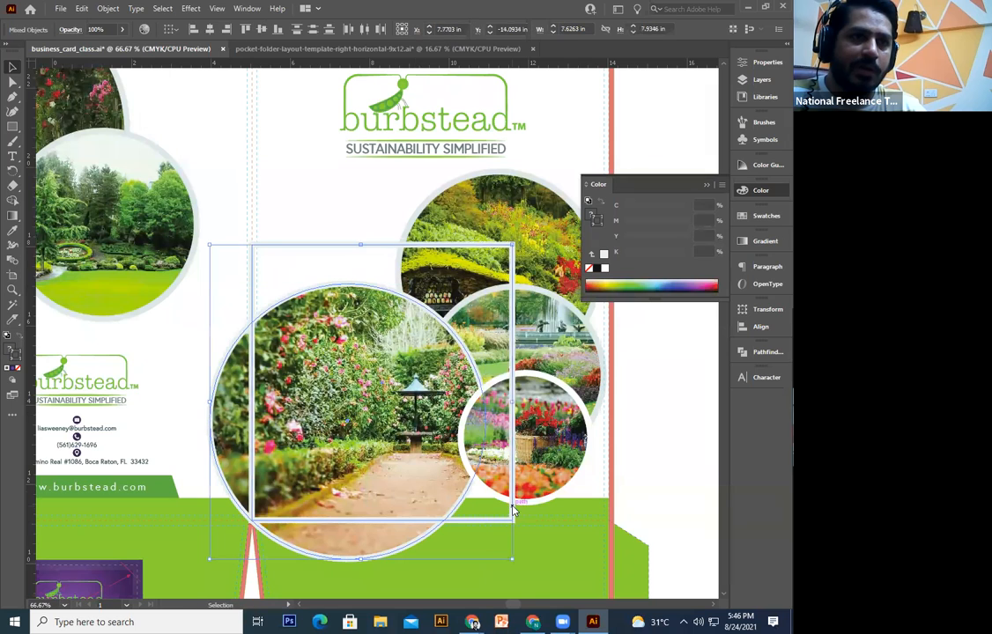
{"action": "right_click", "coordinate": [516, 425]}
{"action": "left_click", "coordinate": [539, 412]}
{"action": "left_click", "coordinate": [655, 454]}
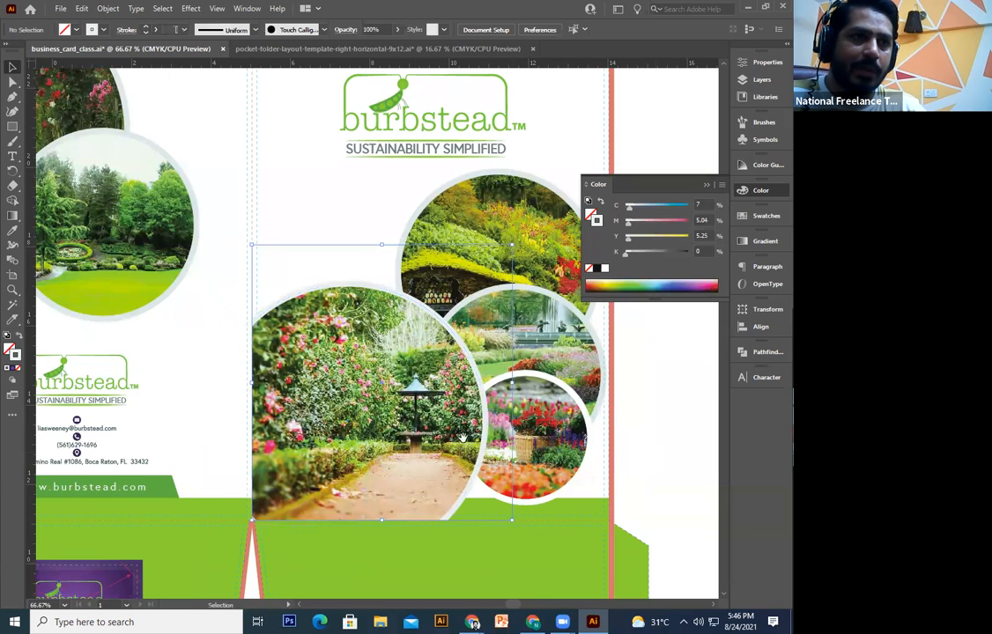
- Send the clipped gazebo group backward behind the small flower-basket circle, keeping it in front of the green pocket band
{"action": "left_click_drag", "start_coordinate": [443, 426], "coordinate": [452, 398]}
{"action": "left_click_drag", "start_coordinate": [355, 467], "coordinate": [361, 448]}
{"action": "left_click", "coordinate": [355, 467]}
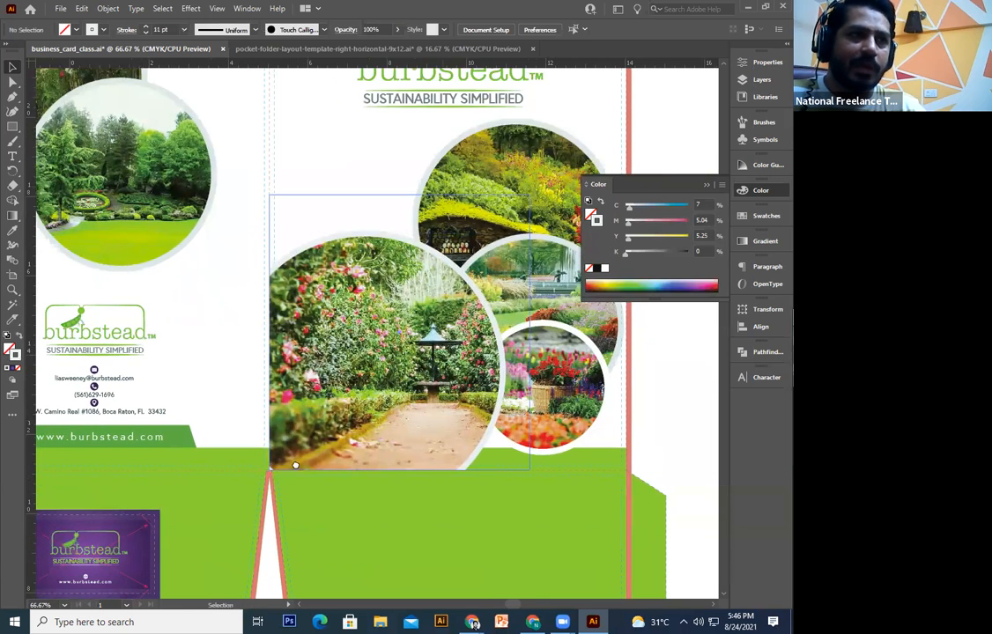
{"action": "left_click_drag", "start_coordinate": [596, 385], "coordinate": [548, 421]}
{"action": "left_click_drag", "start_coordinate": [347, 389], "coordinate": [391, 320]}
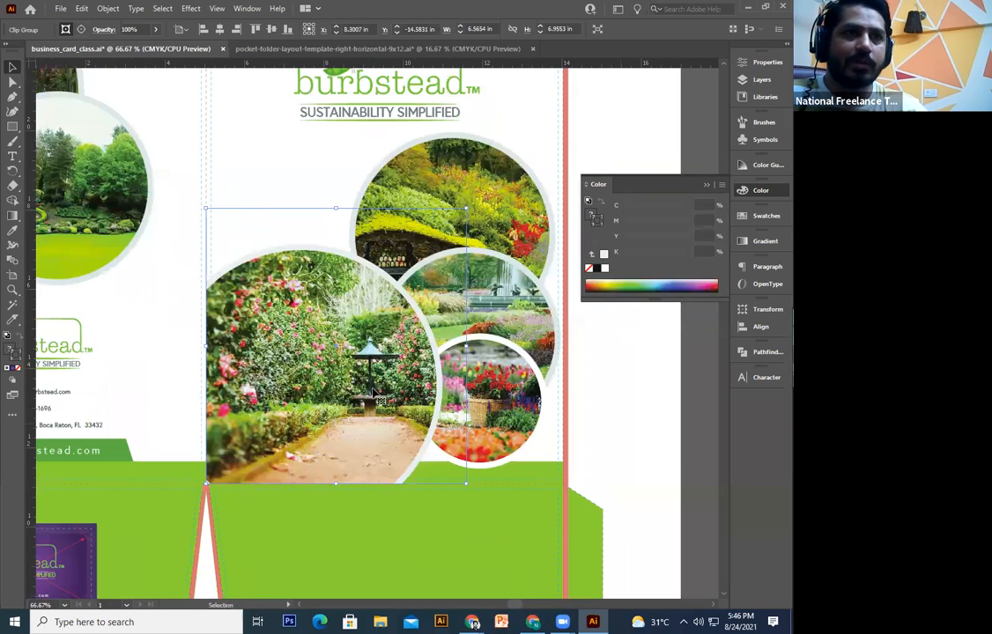
{"action": "left_click_drag", "start_coordinate": [343, 376], "coordinate": [374, 394]}
{"action": "key", "text": "ctrl+bracketleft"}
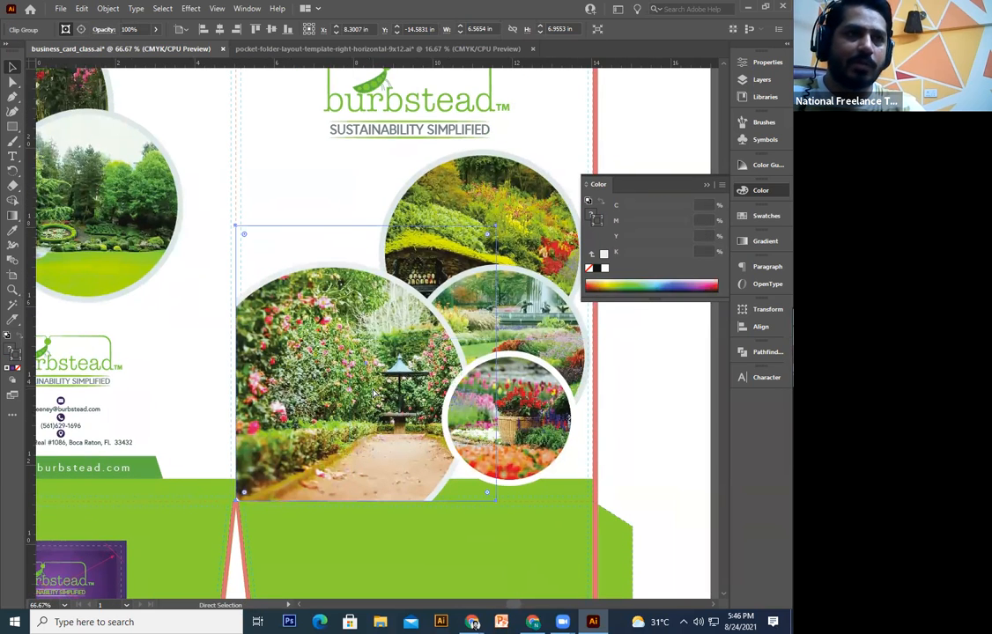
{"action": "key", "text": "ctrl+bracketleft"}
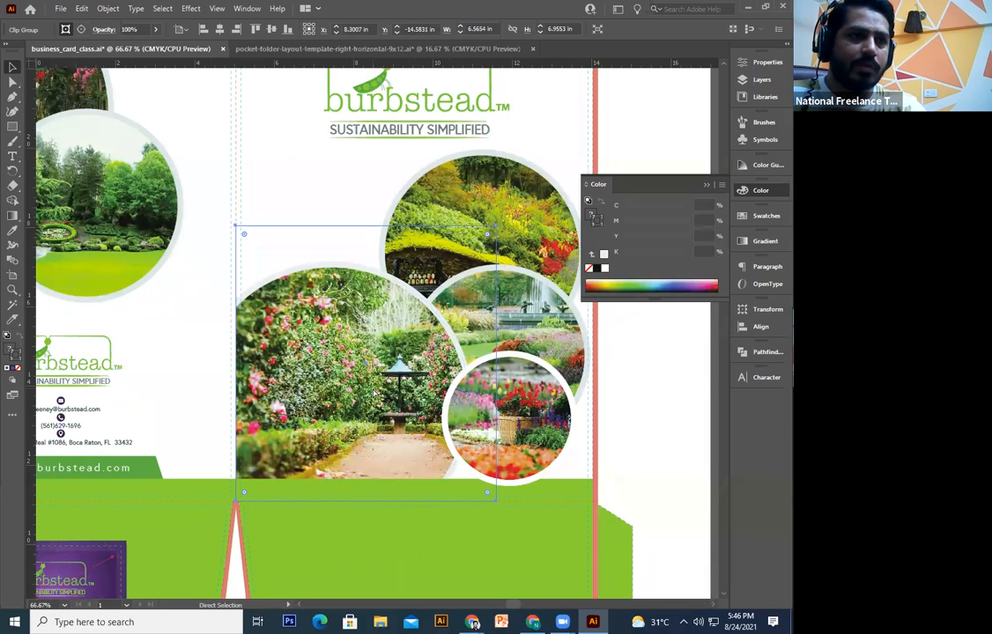
{"action": "key", "text": "ctrl+bracketright"}
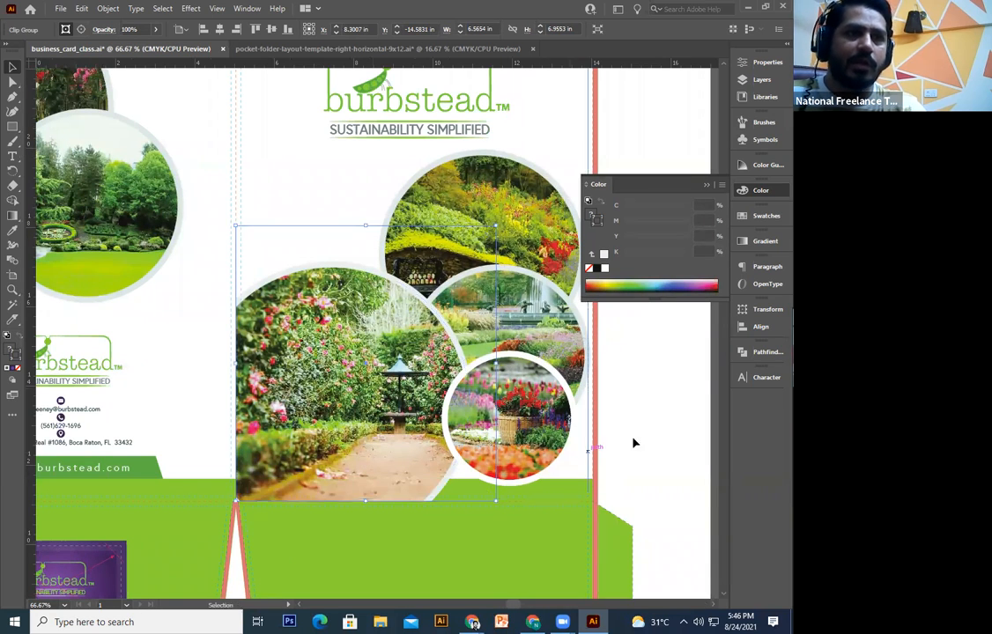
{"action": "left_click", "coordinate": [664, 421]}
- Try removing the hillside photo circle and its outline from the front cover
{"action": "key", "text": "ctrl+minus"}
{"action": "key", "text": "ctrl+minus"}
{"action": "key", "text": "ctrl+minus"}
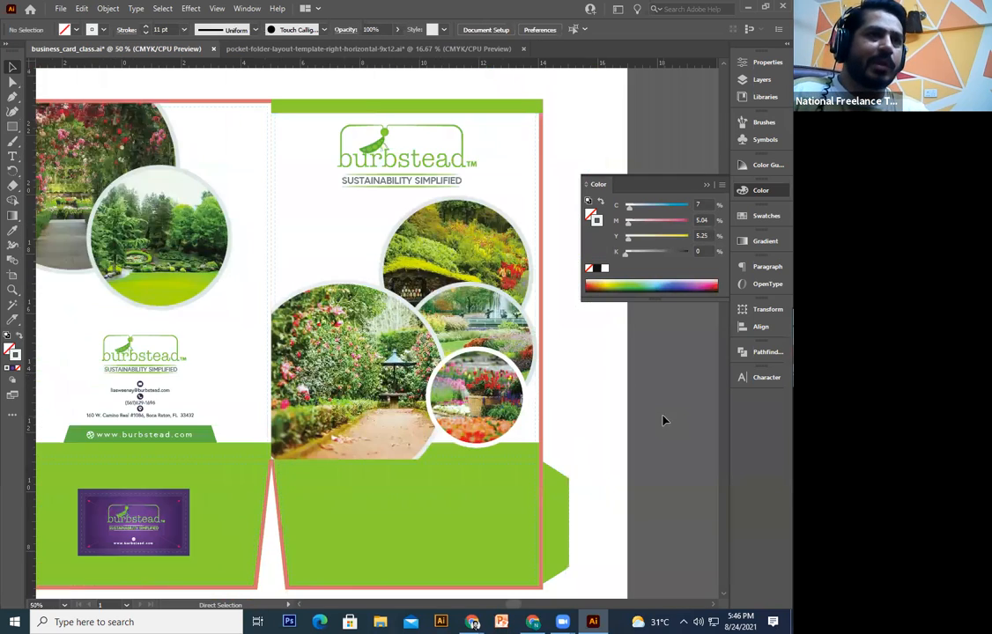
{"action": "key", "text": "ctrl+plus"}
{"action": "key", "text": "ctrl+plus"}
{"action": "left_click_drag", "start_coordinate": [435, 300], "coordinate": [387, 353]}
{"action": "left_click", "coordinate": [436, 300]}
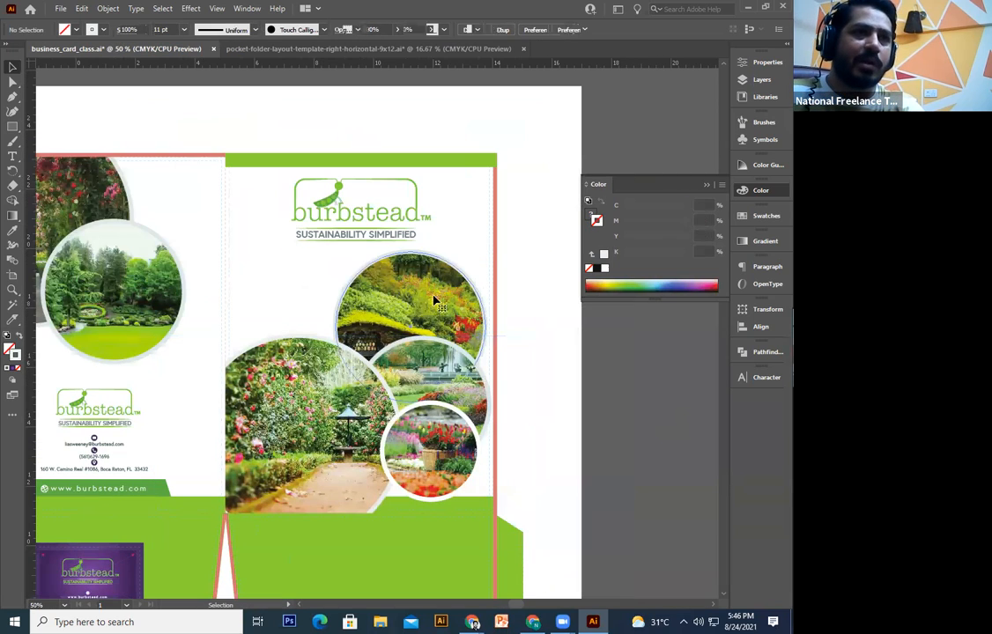
{"action": "key", "text": "Delete"}
{"action": "left_click", "coordinate": [476, 295]}
{"action": "key", "text": "Delete"}
- Try a larger front-cover logo placed lower, above the remaining photo circles
{"action": "left_click_drag", "start_coordinate": [383, 239], "coordinate": [450, 296]}
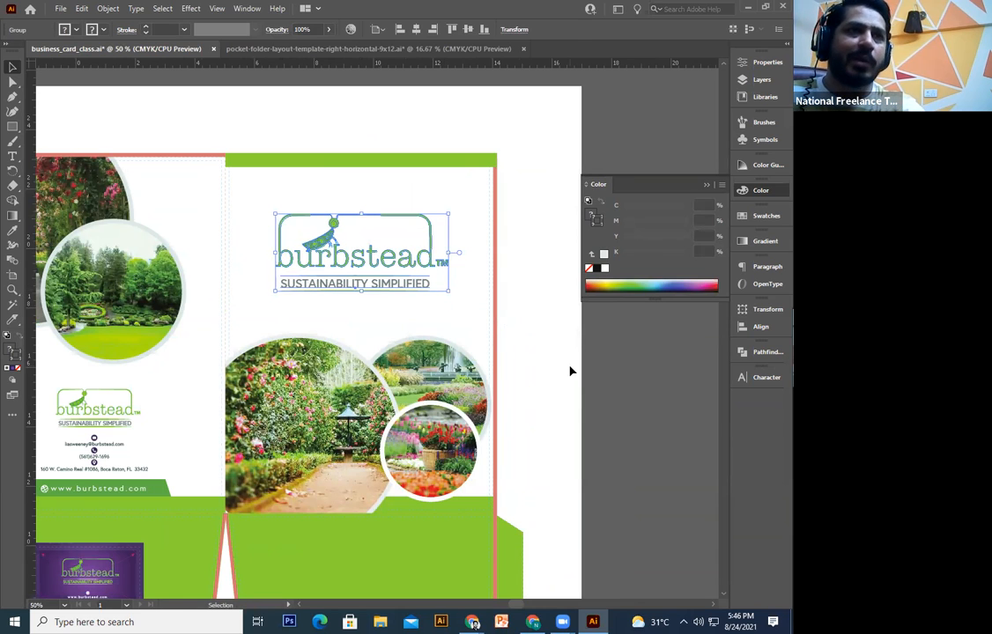
{"action": "left_click", "coordinate": [571, 371]}
{"action": "key", "text": "ctrl+minus"}
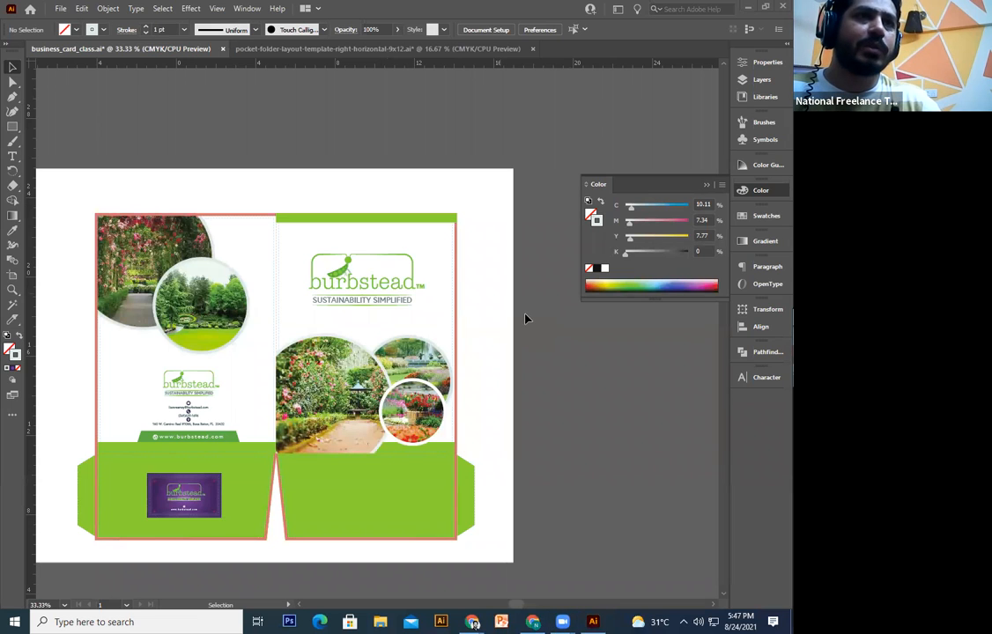
{"action": "key", "text": "ctrl+plus"}
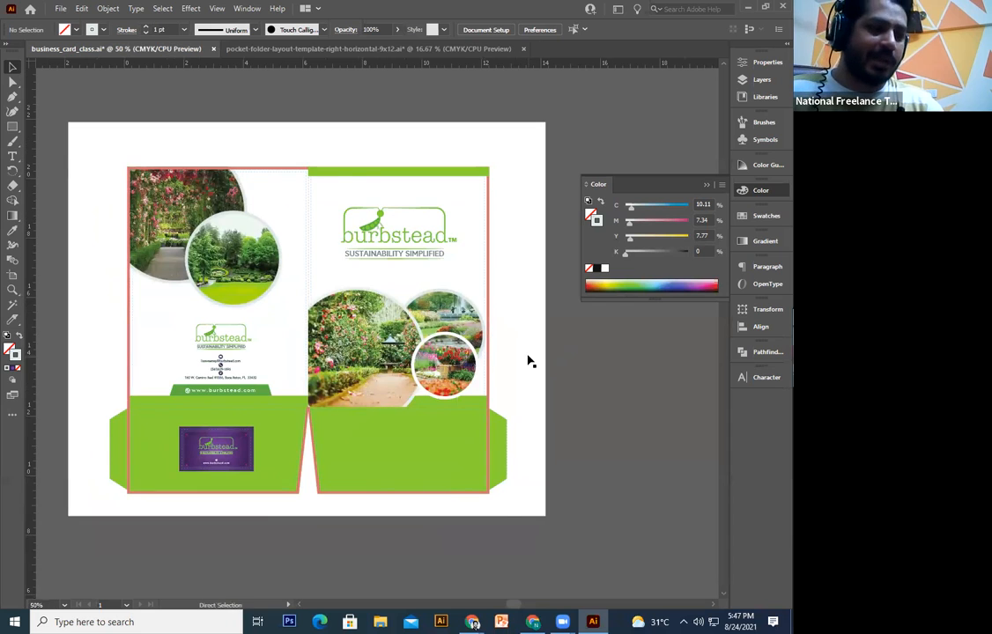
{"action": "key", "text": "ctrl+plus"}
- Undo the front-cover logo changes and the removal of the hillside photo circle
{"action": "key", "text": "ctrl+z"}
{"action": "key", "text": "ctrl+z"}
{"action": "key", "text": "ctrl+z"}
{"action": "key", "text": "ctrl+z"}
{"action": "key", "text": "ctrl+z"}
{"action": "key", "text": "ctrl+z"}
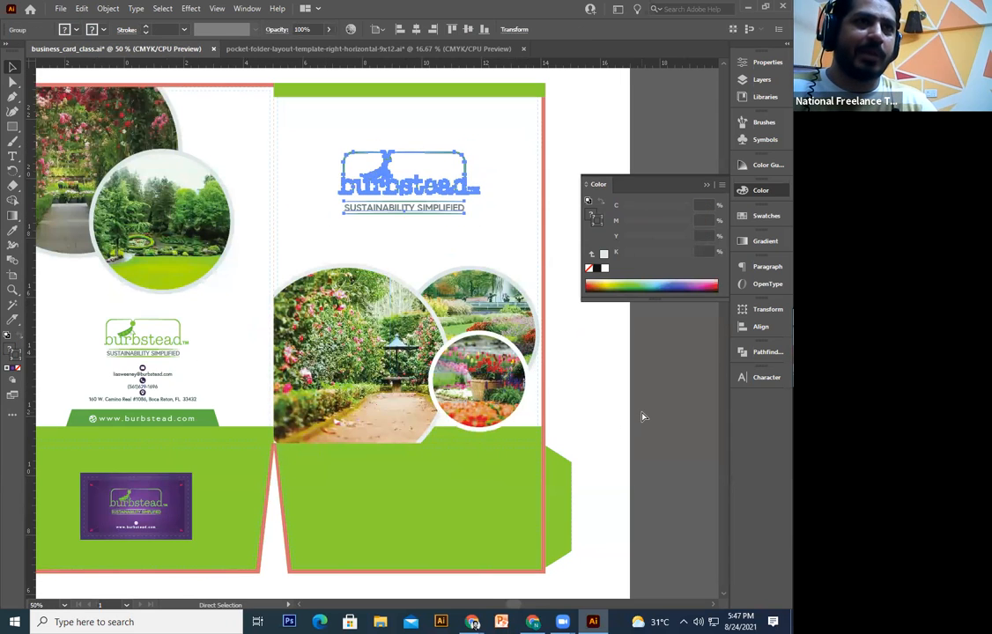
{"action": "key", "text": "ctrl+z"}
{"action": "key", "text": "ctrl+z"}
{"action": "key", "text": "ctrl+z"}
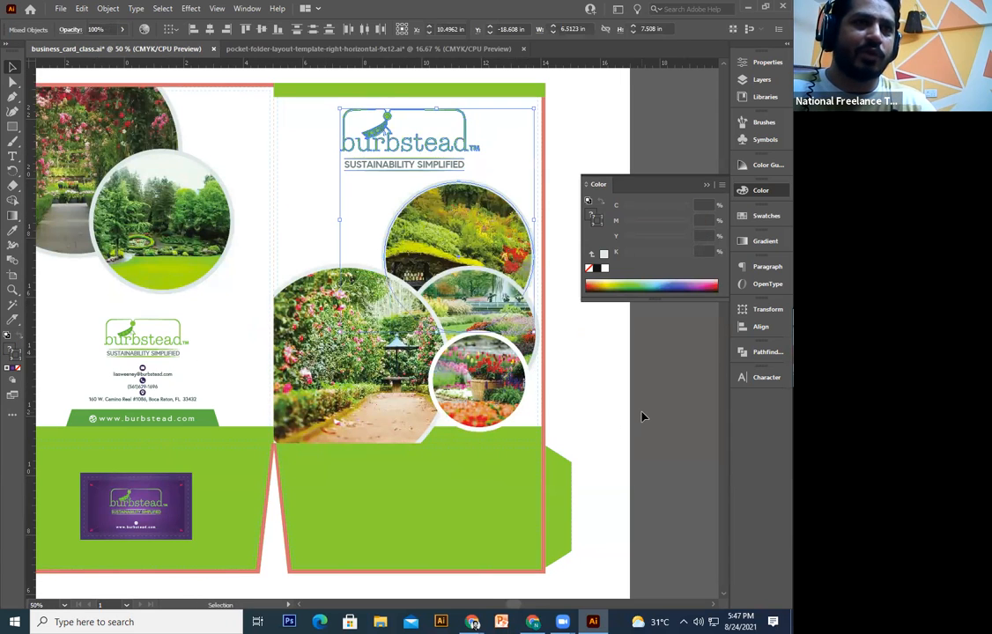
- Delete the hillside photo and its grey outline circle from the front cover
{"action": "key", "text": "ctrl+plus"}
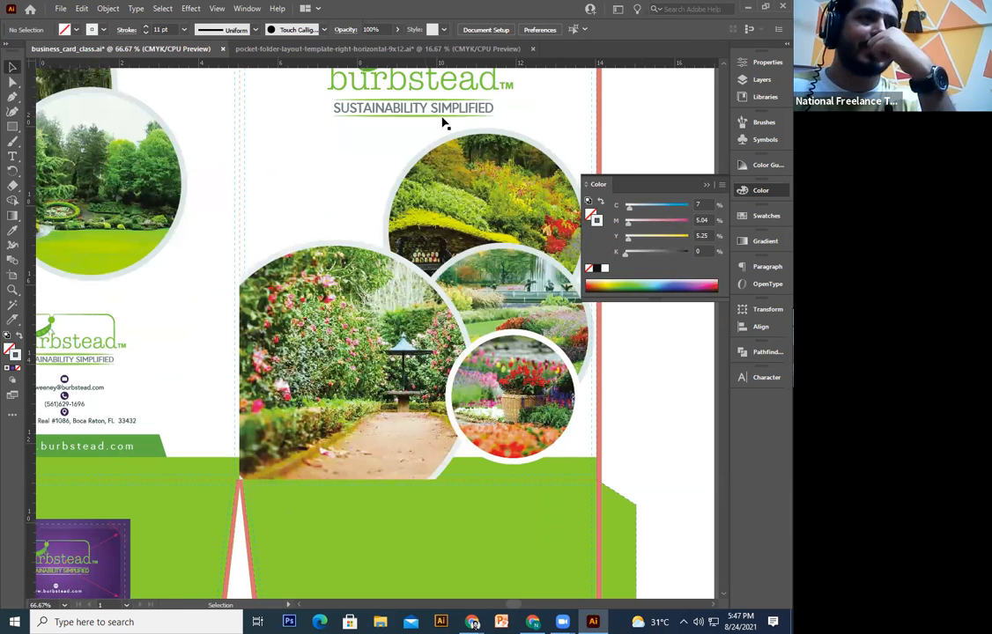
{"action": "left_click", "coordinate": [392, 182]}
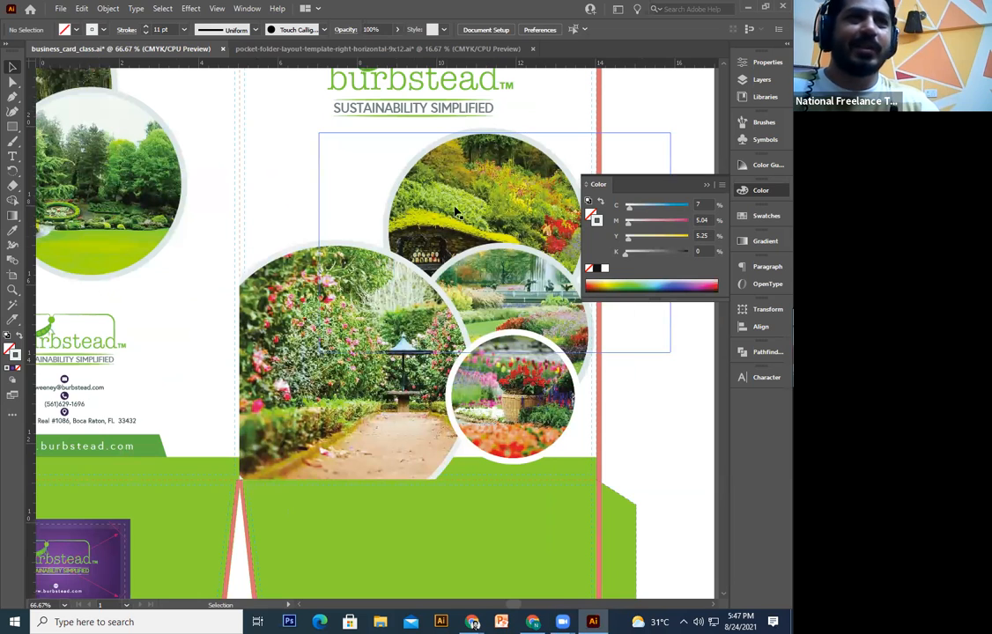
{"action": "left_click", "coordinate": [401, 181]}
{"action": "key", "text": "Delete"}
{"action": "key", "text": "ctrl+minus"}
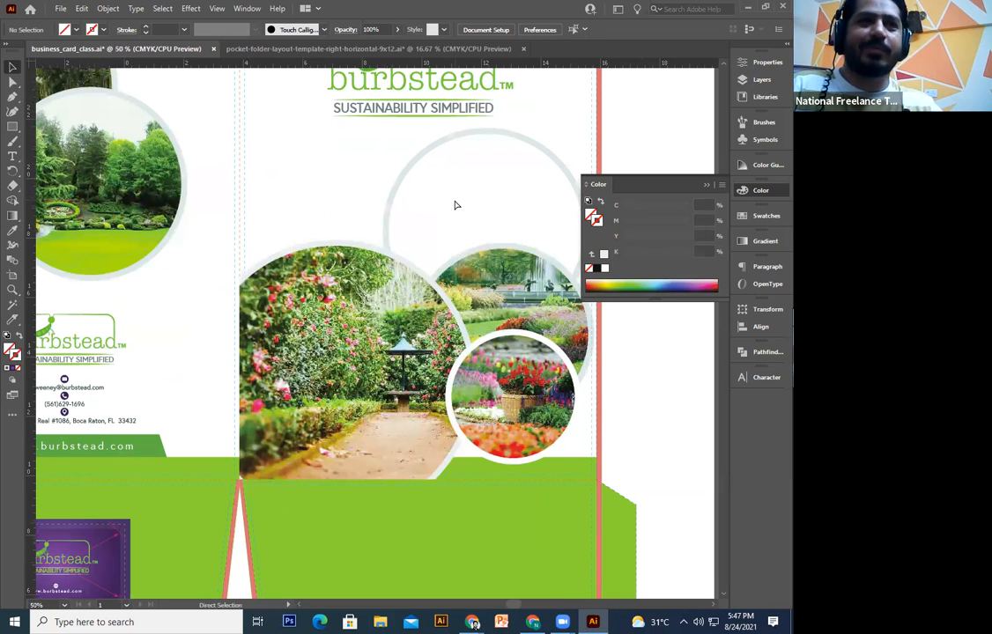
{"action": "key", "text": "ctrl+z"}
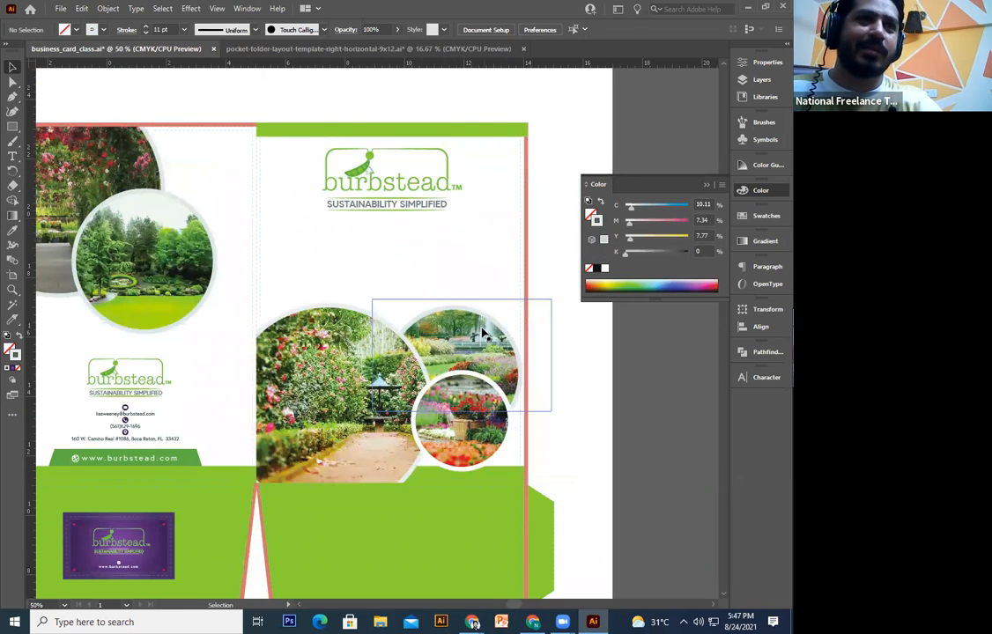
{"action": "left_click", "coordinate": [521, 349]}
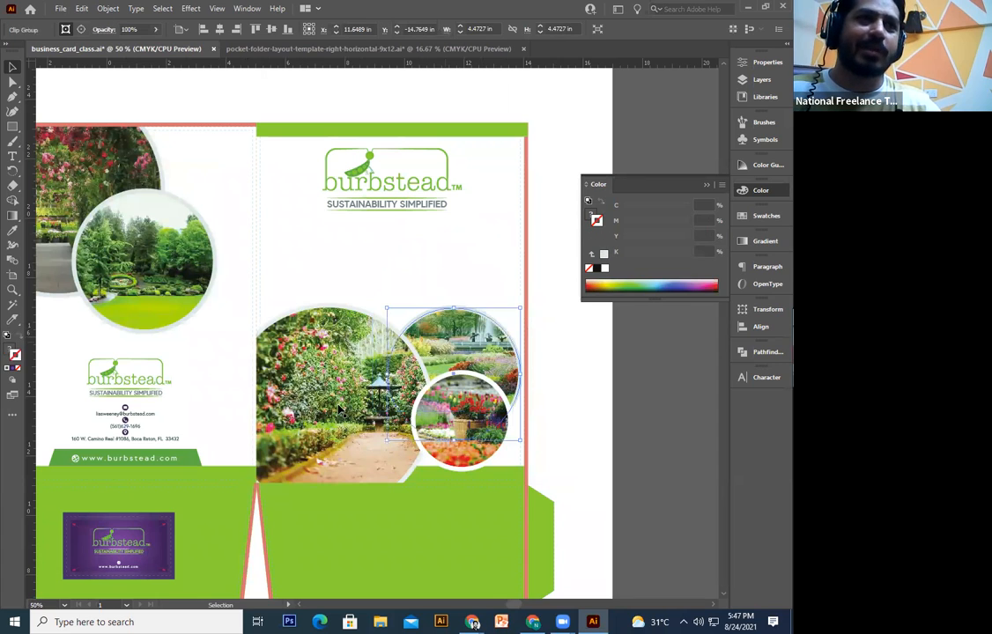
{"action": "left_click", "coordinate": [340, 411]}
{"action": "left_click", "coordinate": [490, 456]}
{"action": "left_click", "coordinate": [637, 443]}
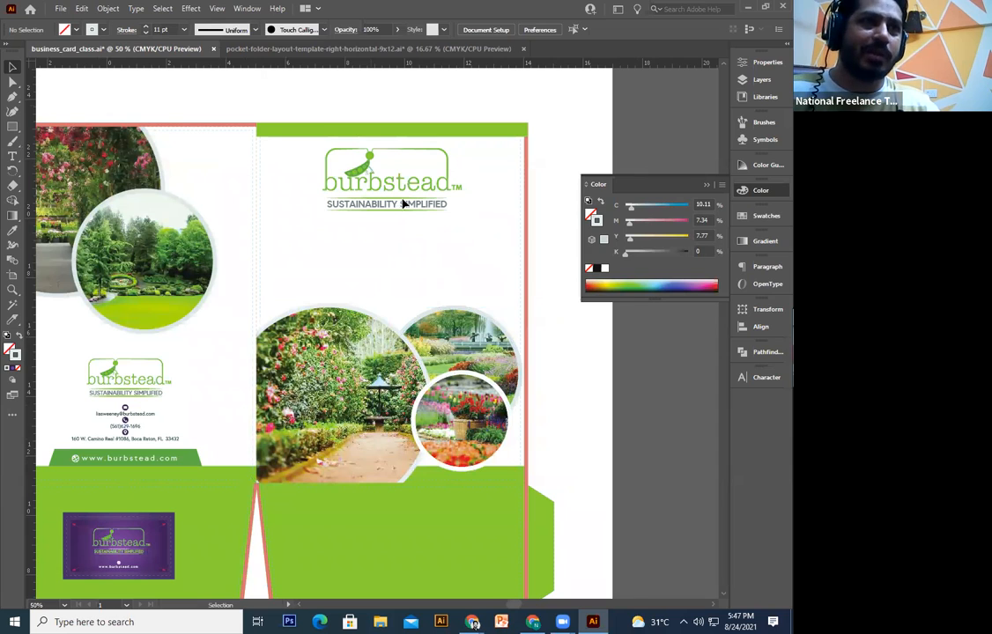
- Move the front cover's burbstead logo down into the freed space and enlarge it slightly
{"action": "left_click_drag", "start_coordinate": [399, 209], "coordinate": [399, 247]}
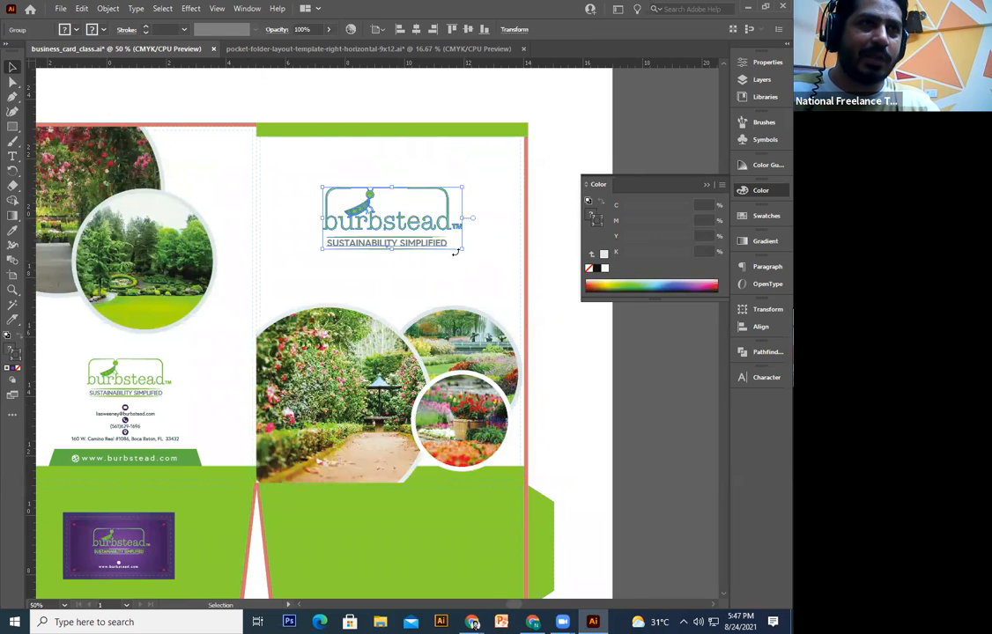
{"action": "mouse_move", "coordinate": [460, 252]}
{"action": "left_mouse_down"}
{"action": "mouse_move", "coordinate": [531, 261]}
{"action": "mouse_move", "coordinate": [471, 254]}
{"action": "left_mouse_up"}
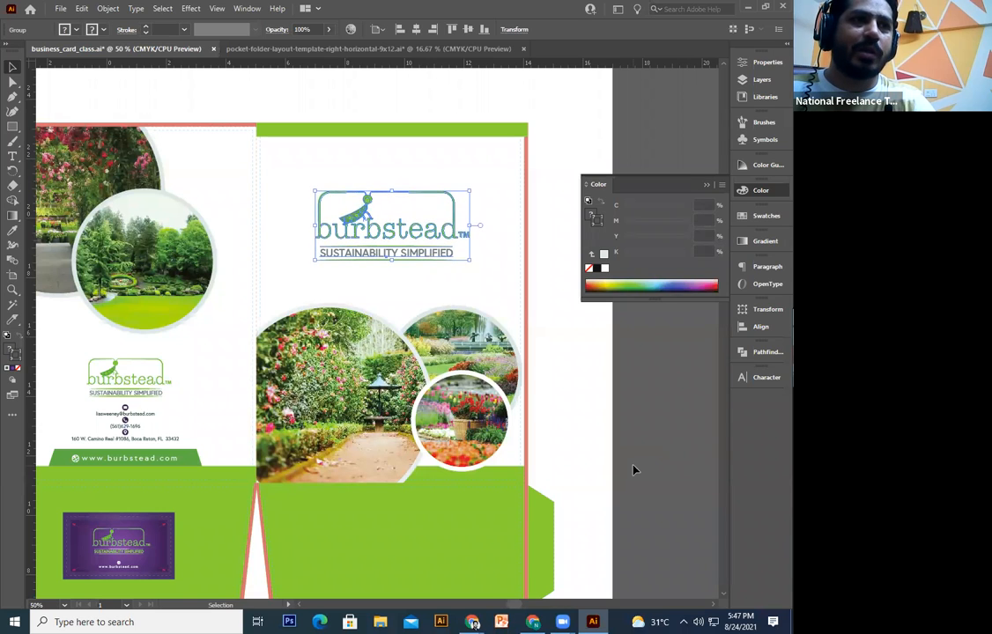
{"action": "left_click", "coordinate": [633, 471]}
{"action": "key", "text": "ctrl+minus"}
{"action": "left_click_drag", "start_coordinate": [396, 299], "coordinate": [435, 354]}
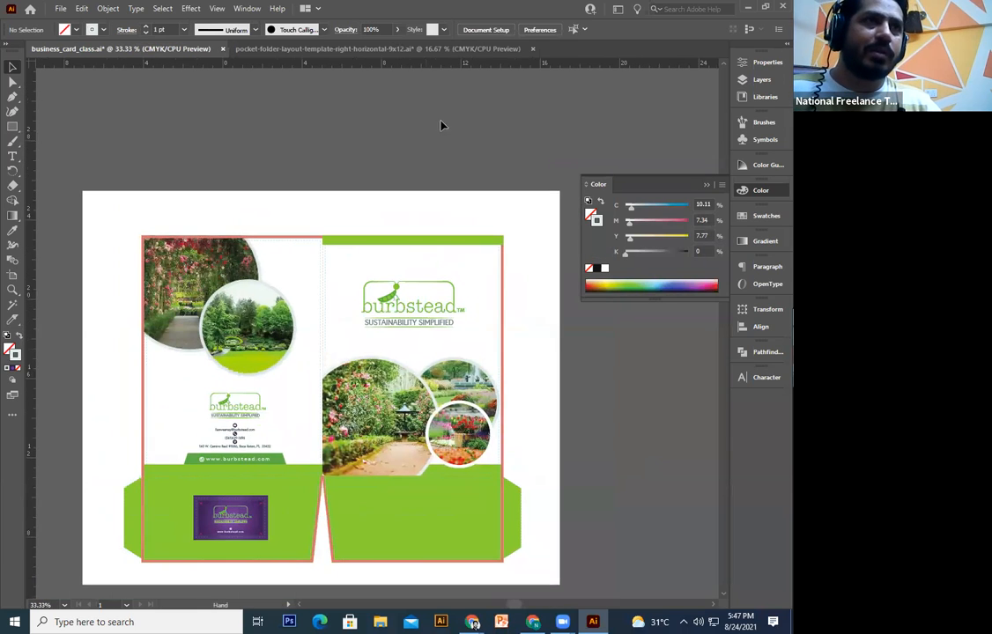
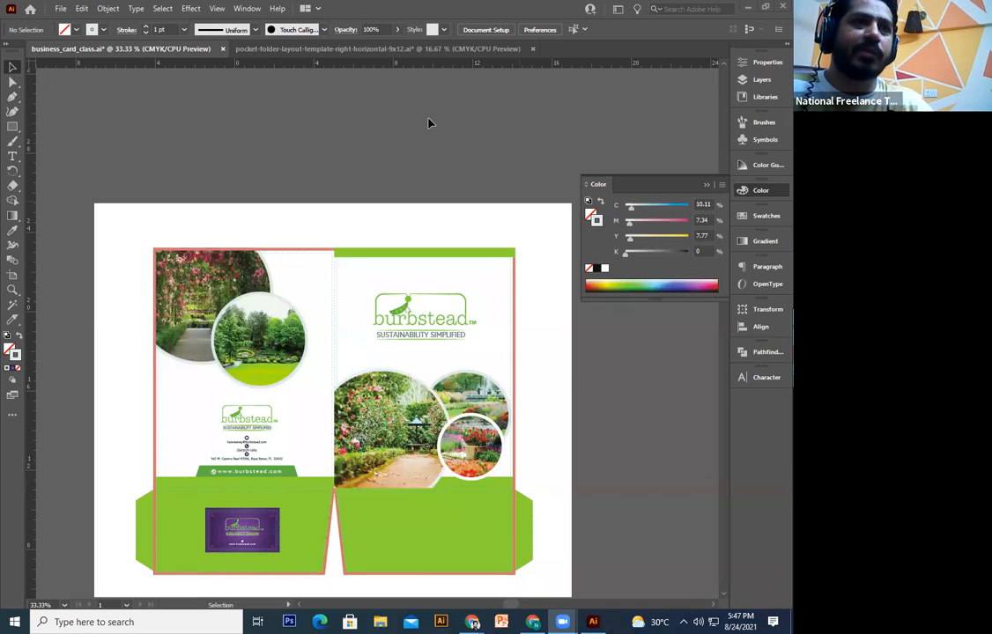
- Duplicate the entire folder layout with its white background, placing the copy directly above the original
{"action": "key", "text": "ctrl+minus"}
{"action": "key", "text": "ctrl+minus"}
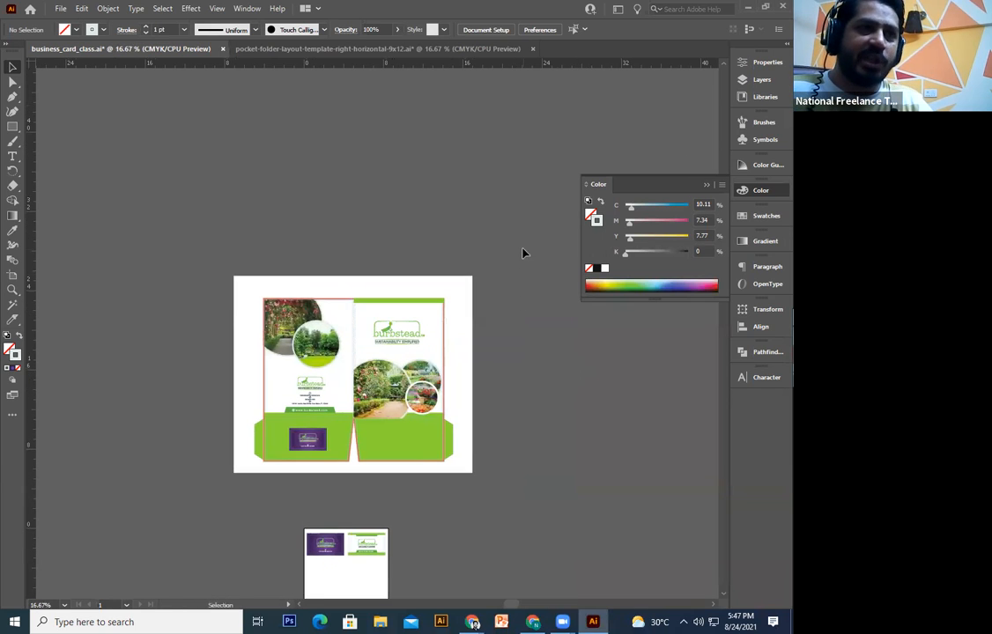
{"action": "left_click_drag", "start_coordinate": [509, 251], "coordinate": [143, 499]}
{"action": "left_click_drag", "start_coordinate": [440, 277], "coordinate": [385, 411]}
{"action": "left_click", "coordinate": [385, 367]}
{"action": "left_click", "coordinate": [419, 512]}
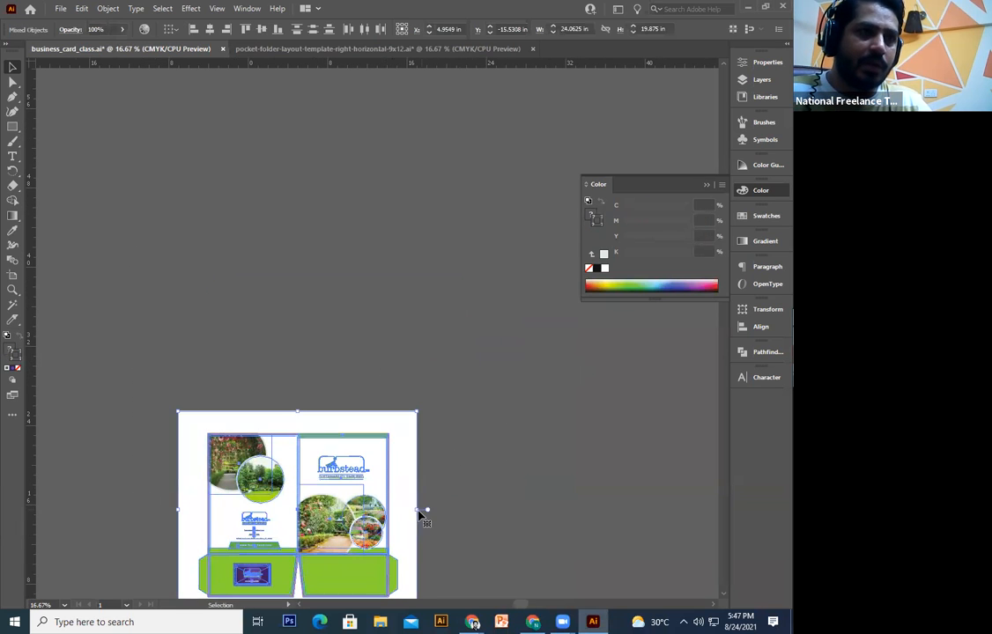
{"action": "left_click_drag", "start_coordinate": [357, 543], "coordinate": [357, 277]}
{"action": "left_click", "coordinate": [439, 369]}
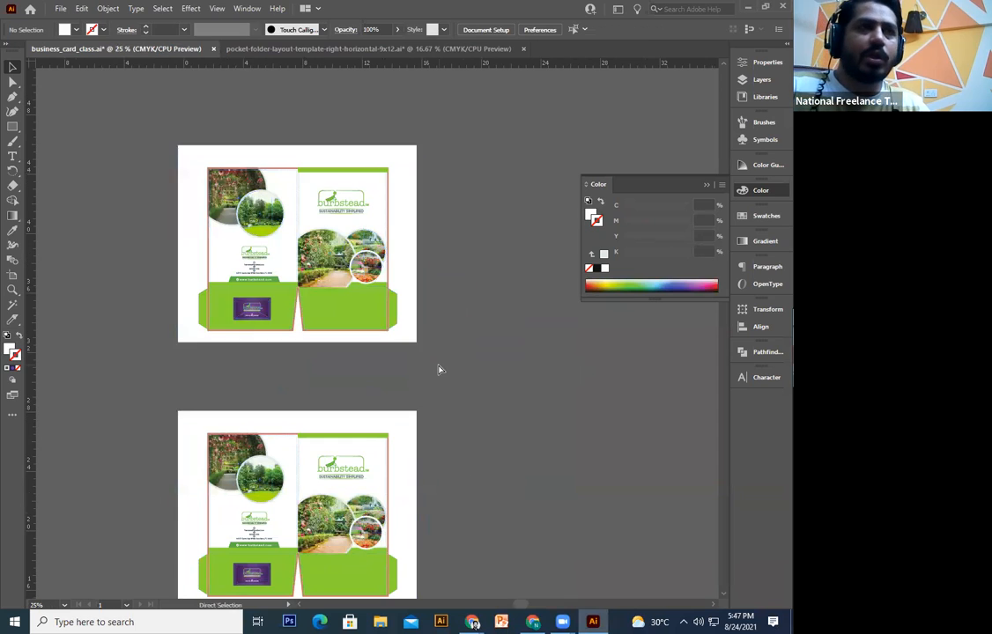
- In the copied folder, delete the front cover's photo circles with their outlines and the back cover's circular pond photo
{"action": "key", "text": "ctrl+plus"}
{"action": "key", "text": "ctrl+plus"}
{"action": "scroll", "coordinate": [376, 381], "scroll_direction": "up", "scroll_amount": 5}
{"action": "scroll", "coordinate": [376, 380], "scroll_direction": "left", "scroll_amount": 2}
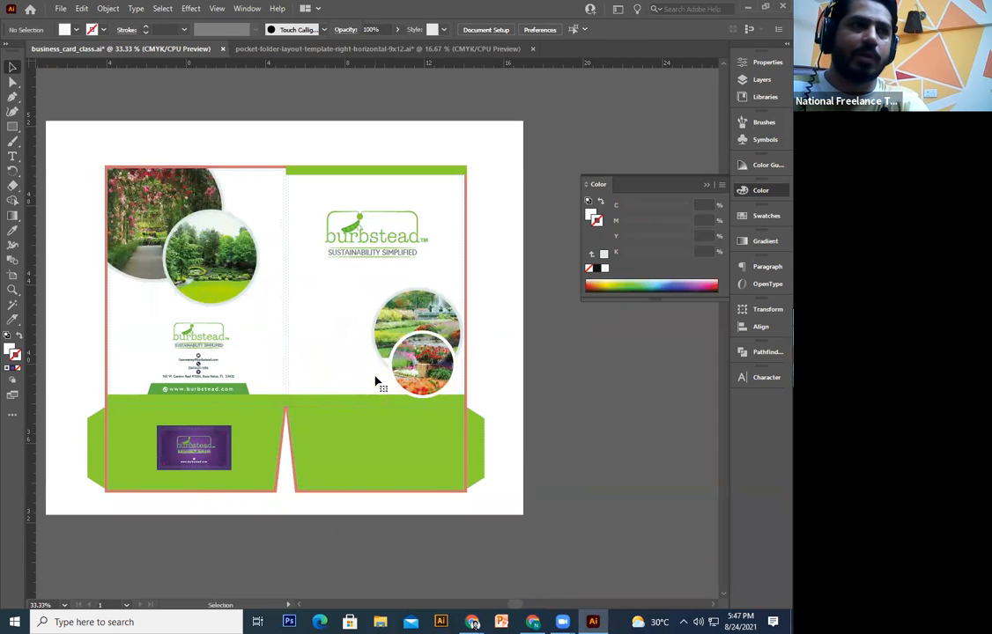
{"action": "left_click", "coordinate": [415, 375]}
{"action": "key", "text": "Delete"}
{"action": "left_click", "coordinate": [409, 347]}
{"action": "key", "text": "Delete"}
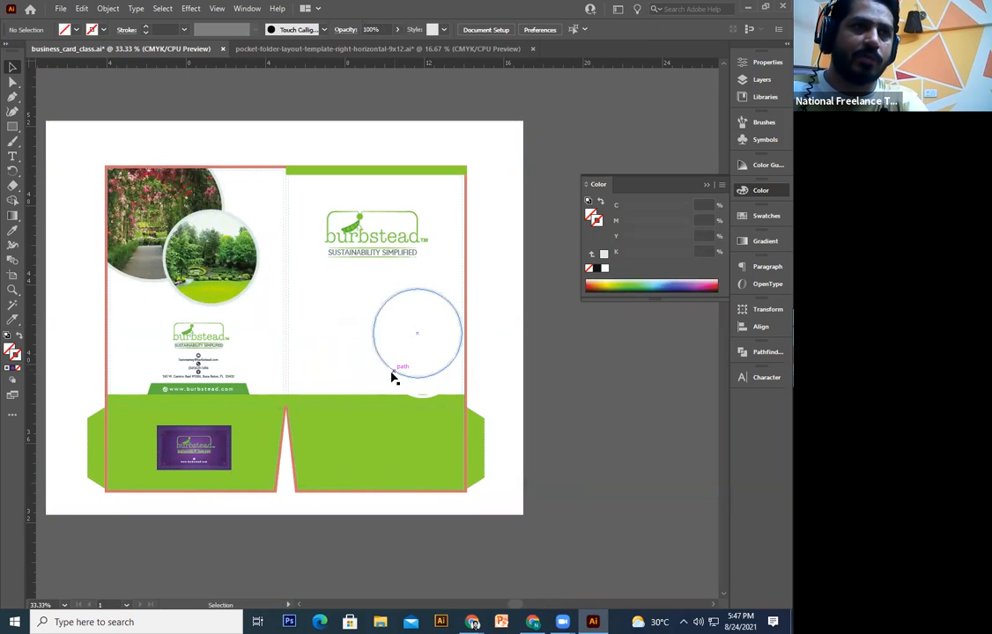
{"action": "left_click", "coordinate": [388, 365]}
{"action": "key", "text": "Delete"}
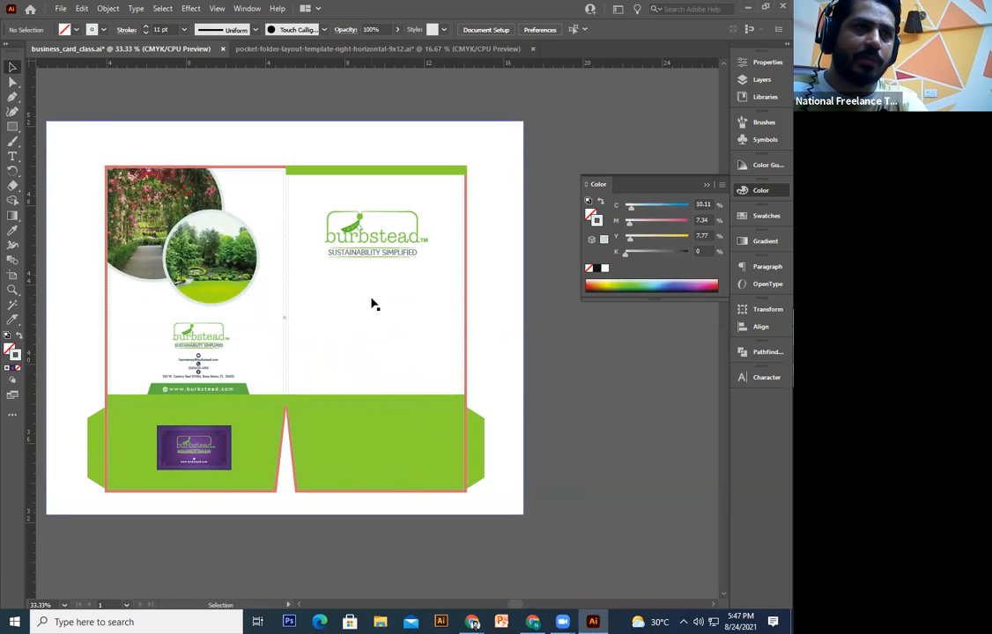
{"action": "left_click", "coordinate": [214, 298]}
{"action": "key", "text": "Delete"}
{"action": "left_click_drag", "start_coordinate": [203, 391], "coordinate": [121, 433]}
{"action": "left_click", "coordinate": [209, 390]}
{"action": "key", "text": "ctrl+plus"}
{"action": "left_click", "coordinate": [363, 380], "text": "shift"}
{"action": "left_click_drag", "start_coordinate": [359, 360], "coordinate": [581, 518]}
{"action": "left_click_drag", "start_coordinate": [582, 517], "coordinate": [496, 558]}
{"action": "left_click_drag", "start_coordinate": [496, 559], "coordinate": [608, 322]}
{"action": "left_click", "coordinate": [539, 463]}
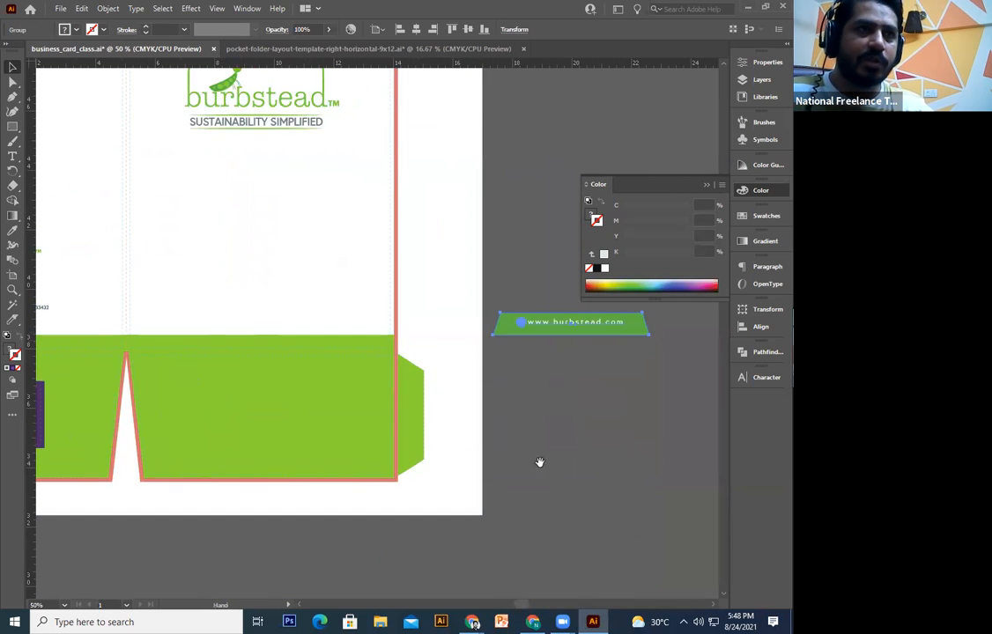
- Move the copied front cover's burbstead logo lower and scale it down slightly
{"action": "scroll", "coordinate": [421, 266], "scroll_direction": "up", "scroll_amount": 5}
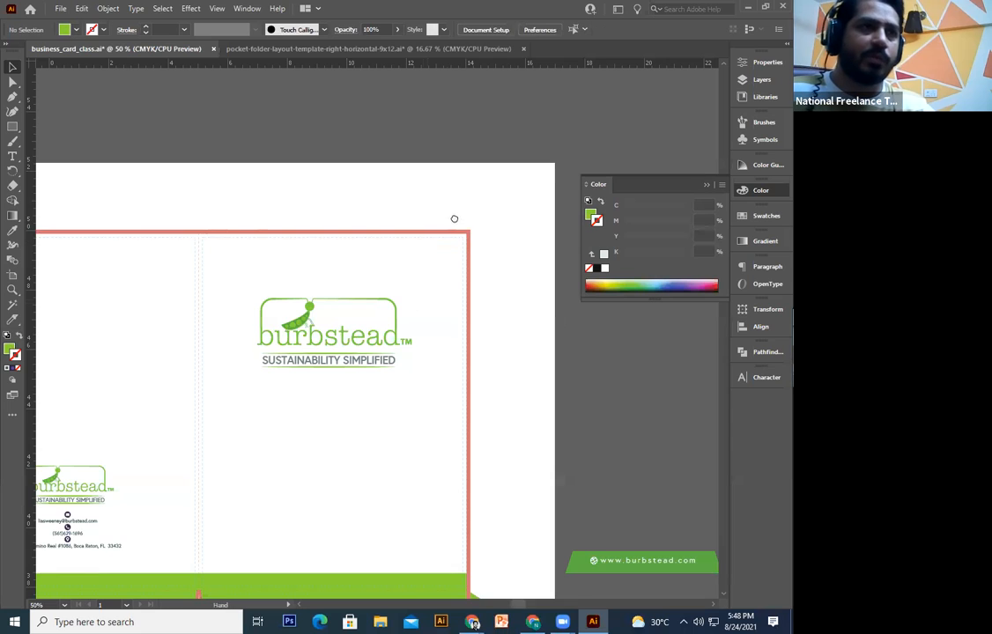
{"action": "left_click_drag", "start_coordinate": [455, 219], "coordinate": [481, 140]}
{"action": "left_click", "coordinate": [412, 254]}
{"action": "left_click_drag", "start_coordinate": [409, 291], "coordinate": [431, 330]}
{"action": "left_click_drag", "start_coordinate": [440, 252], "coordinate": [437, 255]}
{"action": "key", "text": "Down"}
{"action": "key", "text": "Down"}
{"action": "key", "text": "Down"}
{"action": "key", "text": "Down"}
{"action": "key", "text": "Down"}
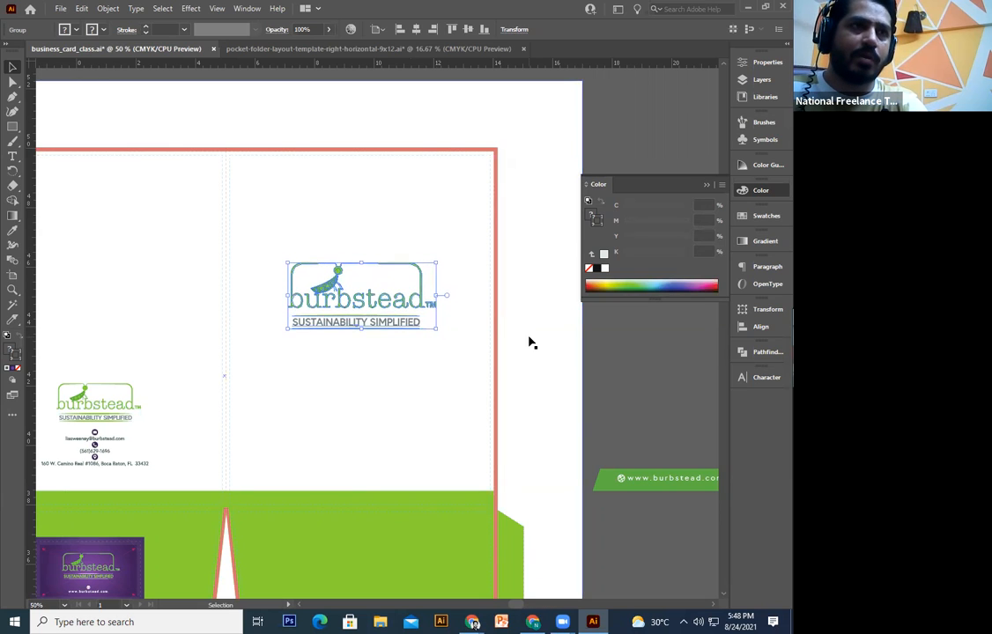
{"action": "left_click", "coordinate": [518, 362]}
- Draw a square about 5.4 in wide below the front cover's logo, starting at the spine fold and overlapping the pocket
{"action": "scroll", "coordinate": [199, 260], "scroll_direction": "up", "scroll_amount": 1}
{"action": "key", "text": "m"}
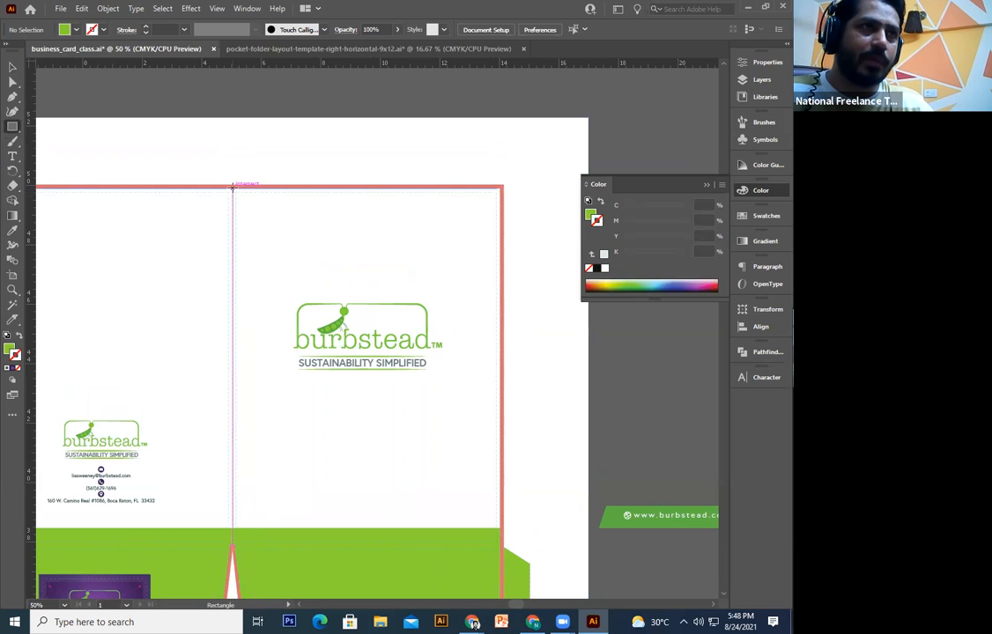
{"action": "left_click_drag", "start_coordinate": [231, 385], "coordinate": [340, 545]}
{"action": "left_click", "coordinate": [13, 67]}
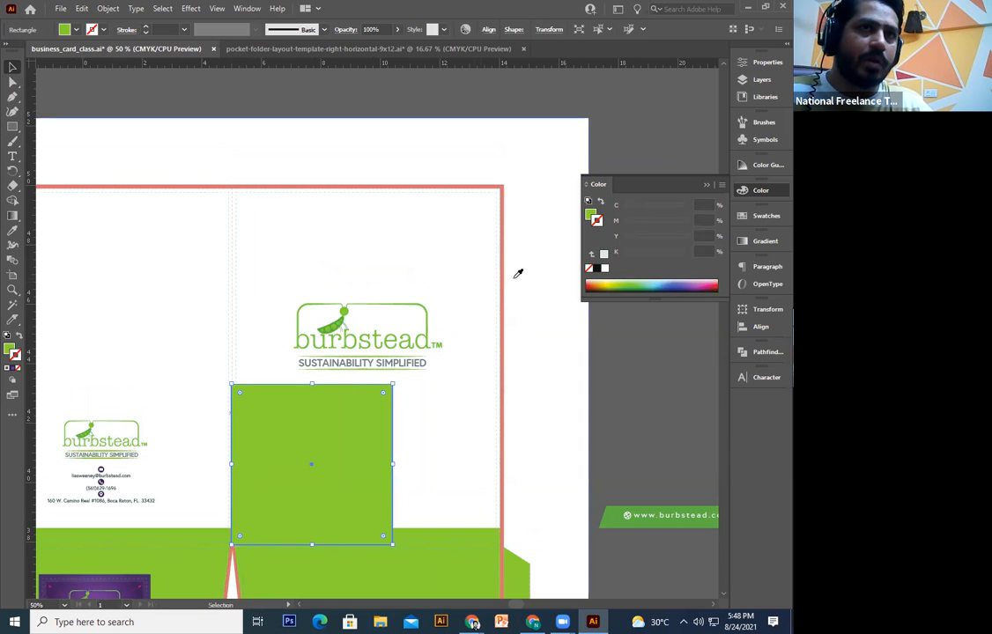
- Fill the new square with red and remove its stroke
{"action": "left_click", "coordinate": [766, 217]}
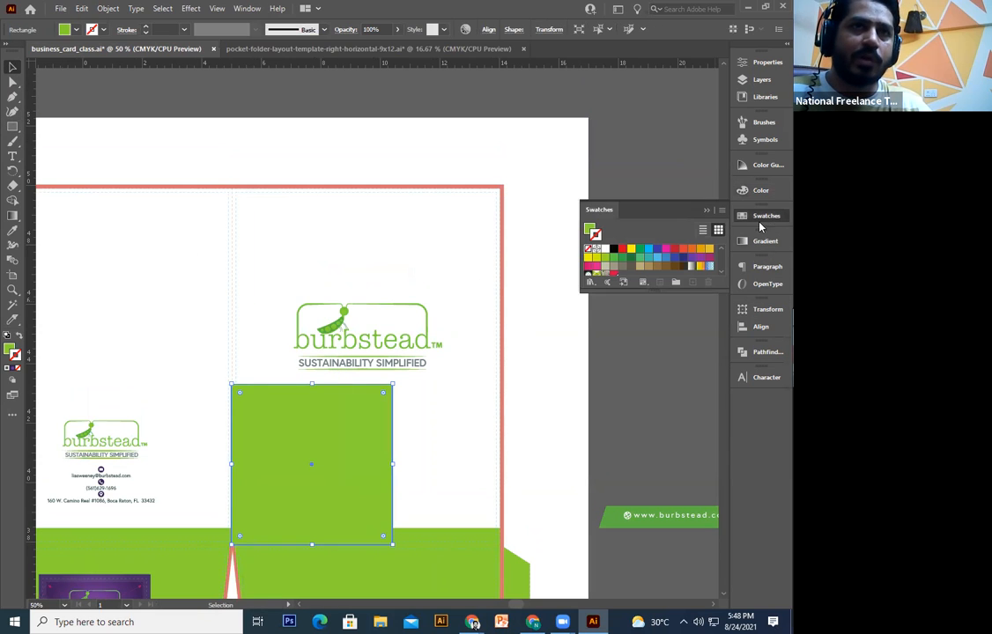
{"action": "left_click", "coordinate": [622, 252]}
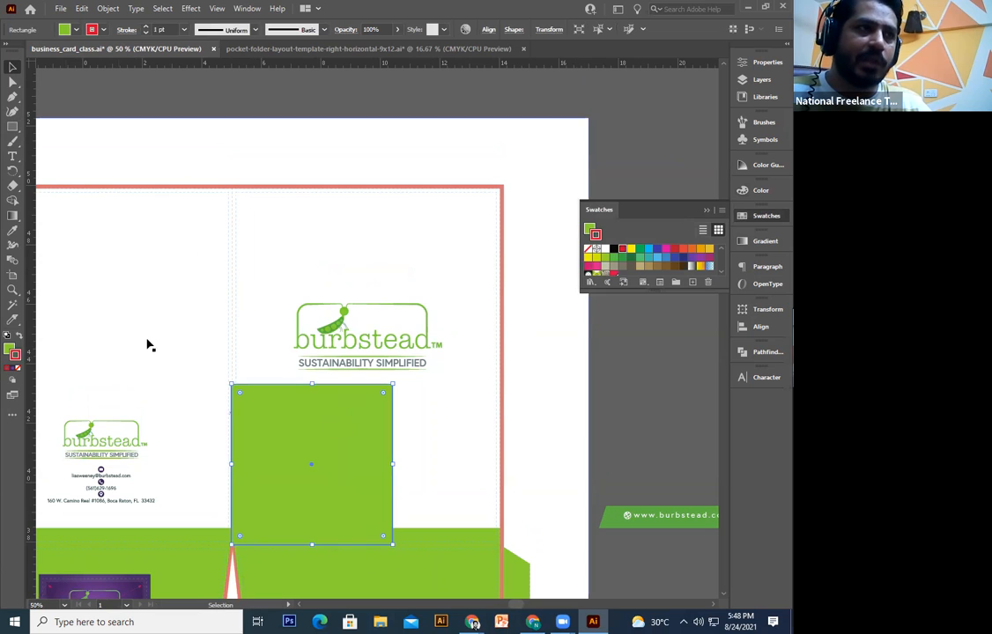
{"action": "left_click", "coordinate": [16, 352]}
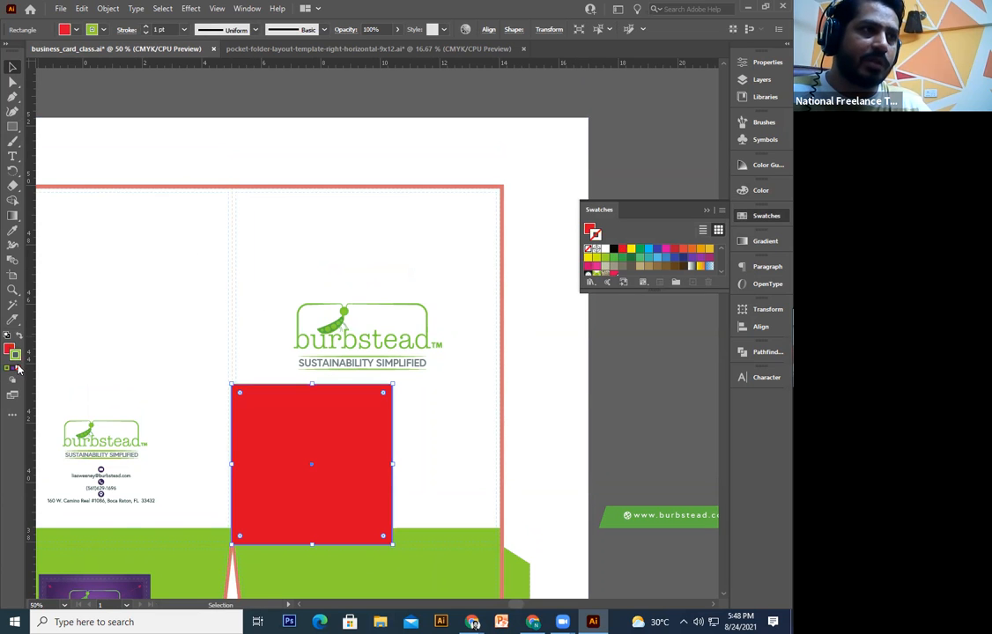
{"action": "left_click", "coordinate": [19, 368]}
{"action": "left_click_drag", "start_coordinate": [287, 426], "coordinate": [312, 371]}
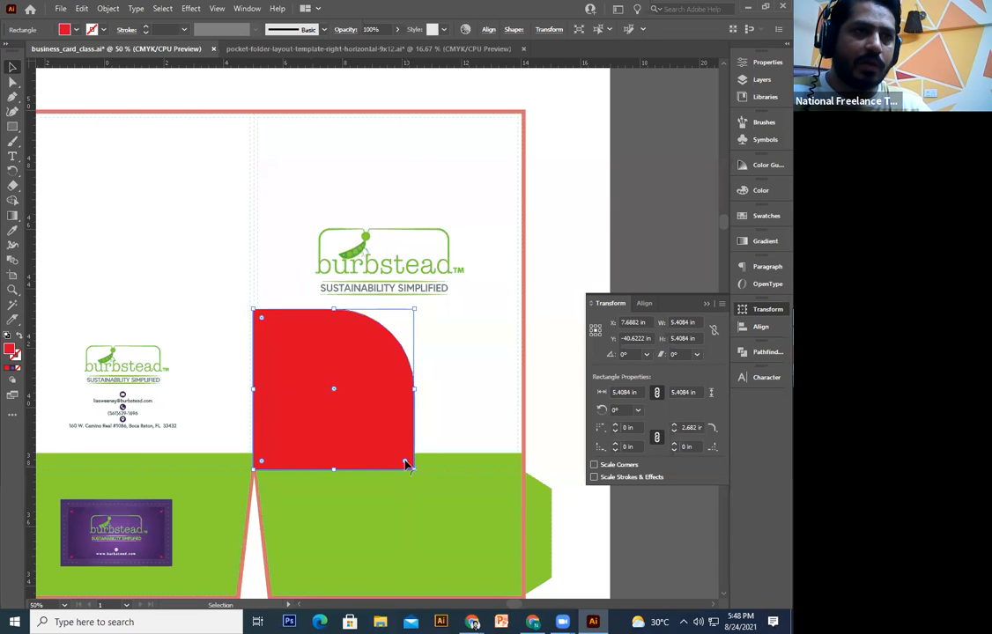
{"action": "mouse_move", "coordinate": [398, 458]}
{"action": "left_mouse_down"}
{"action": "mouse_move", "coordinate": [368, 443]}
{"action": "mouse_move", "coordinate": [379, 457]}
{"action": "left_mouse_up"}
{"action": "key", "text": "ctrl+z"}
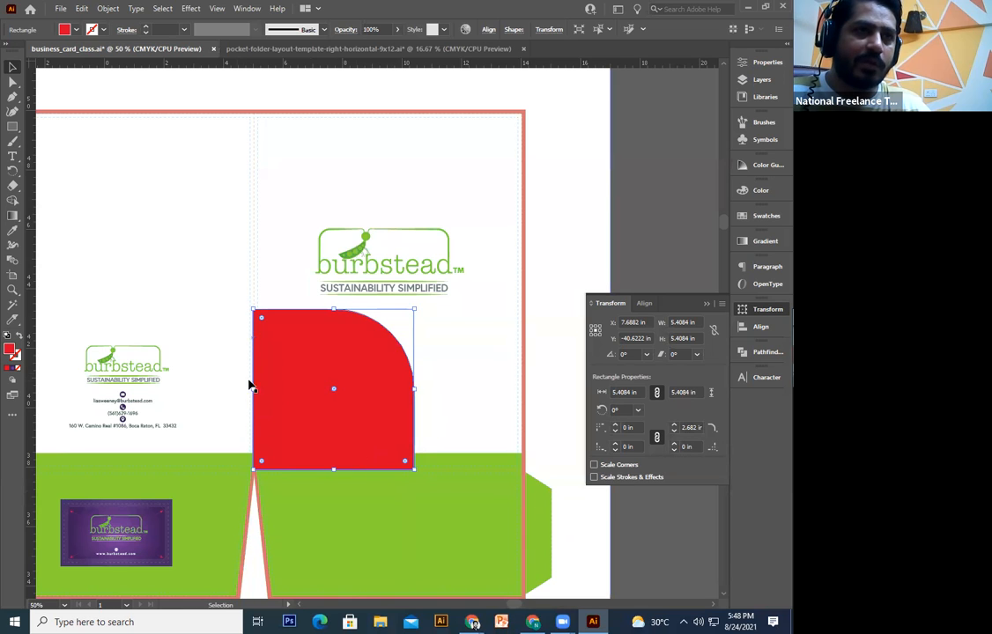
{"action": "key", "text": "ctrl+z"}
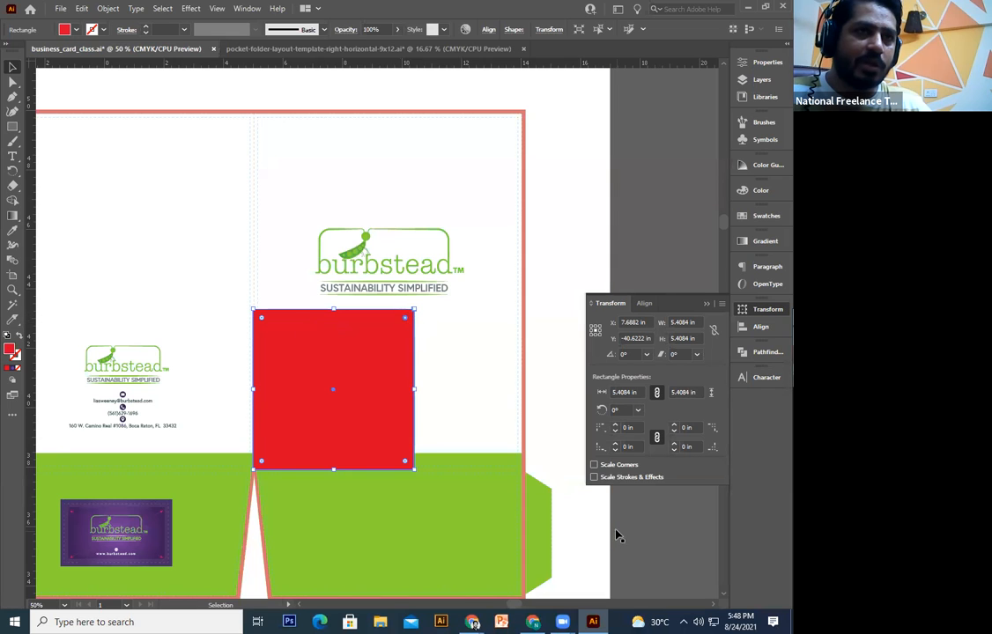
- Round all four corners of the red square to a radius of about 0.79 in
{"action": "left_click_drag", "start_coordinate": [404, 320], "coordinate": [399, 340]}
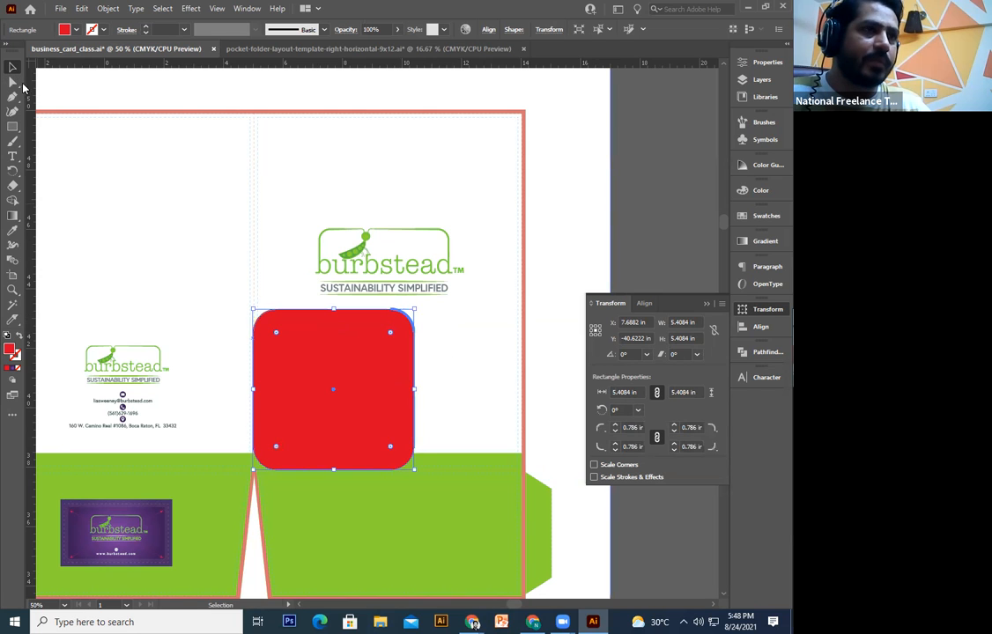
{"action": "left_click_drag", "start_coordinate": [474, 454], "coordinate": [406, 446]}
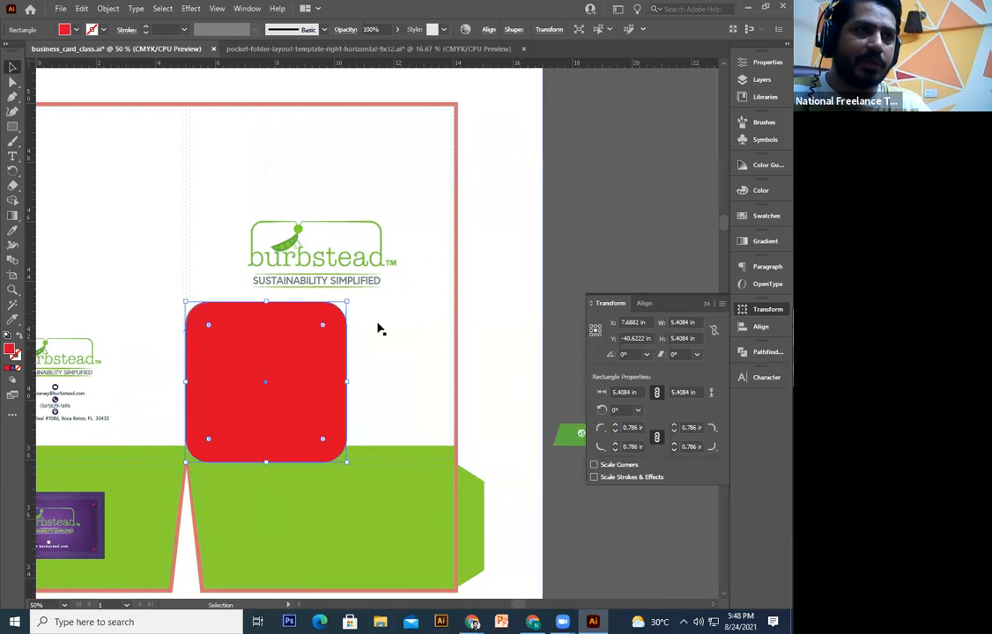
- Move the burbstead logo up near the top edge of the front cover
{"action": "left_click", "coordinate": [357, 282]}
{"action": "left_click_drag", "start_coordinate": [368, 268], "coordinate": [365, 321]}
{"action": "left_click_drag", "start_coordinate": [359, 321], "coordinate": [358, 240]}
- Shrink the rounded square to about 5.2 in, then add an overlapping same-size copy beside it and a copy about 3.1 in wide above
{"action": "left_click", "coordinate": [338, 361]}
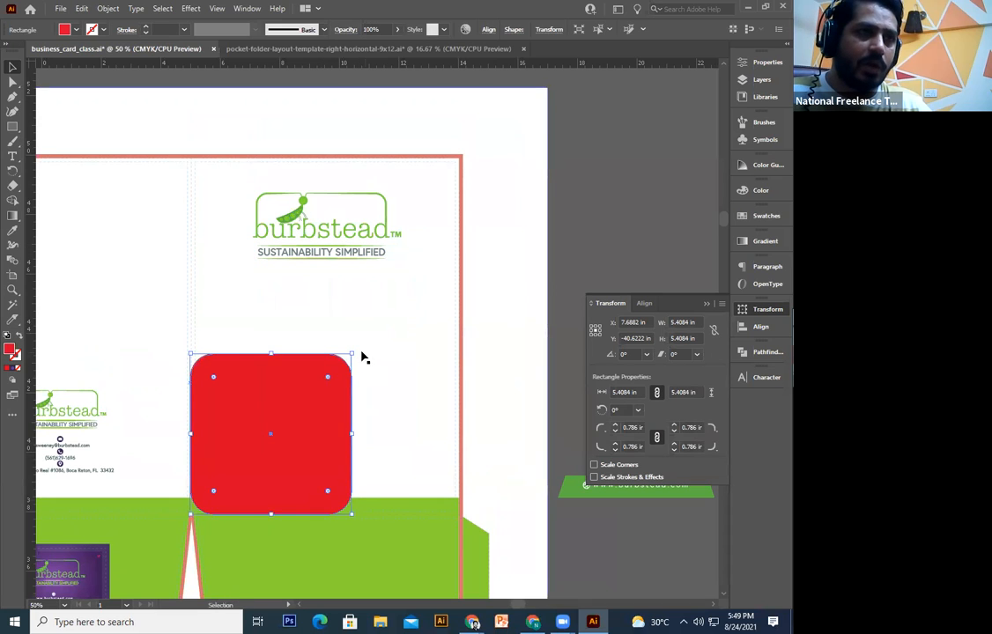
{"action": "mouse_move", "coordinate": [353, 353]}
{"action": "left_mouse_down"}
{"action": "mouse_move", "coordinate": [329, 359]}
{"action": "mouse_move", "coordinate": [348, 353]}
{"action": "left_mouse_up"}
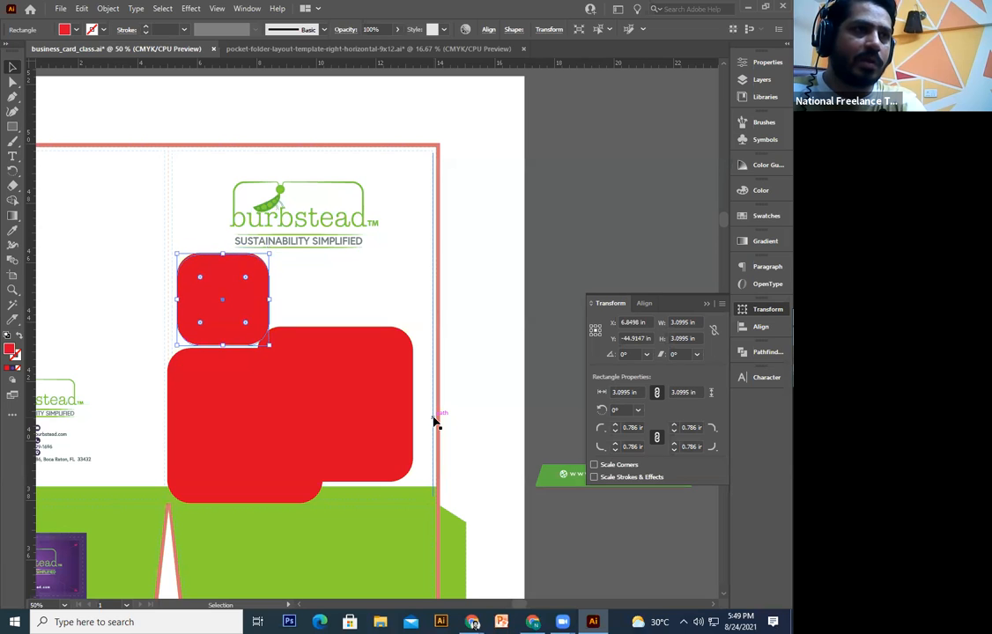
- Nudge the right-hand large rounded square upward so it sits higher than the other large one
{"action": "left_click", "coordinate": [371, 418]}
{"action": "key", "text": "Up"}
{"action": "key", "text": "Up"}
{"action": "key", "text": "Up"}
{"action": "key", "text": "Up"}
{"action": "key", "text": "Up"}
{"action": "key", "text": "Up"}
{"action": "key", "text": "Up"}
{"action": "key", "text": "Up"}
{"action": "key", "text": "Up"}
{"action": "key", "text": "Up"}
{"action": "key", "text": "Up"}
{"action": "key", "text": "Up"}
{"action": "key", "text": "Up"}
{"action": "key", "text": "Up"}
{"action": "key", "text": "Up"}
{"action": "key", "text": "Up"}
{"action": "key", "text": "Up"}
{"action": "key", "text": "Up"}
{"action": "key", "text": "Up"}
{"action": "key", "text": "Up"}
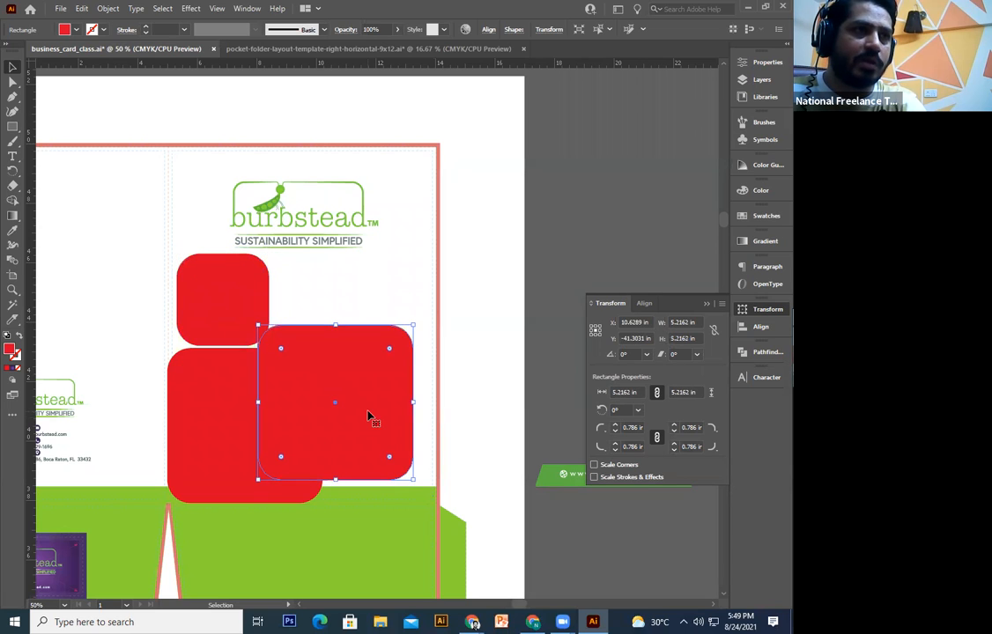
- Nudge the small rounded square down and right so it overlaps the large squares
{"action": "left_click", "coordinate": [236, 328]}
{"action": "key", "text": "Down"}
{"action": "key", "text": "Down"}
{"action": "key", "text": "Down"}
{"action": "key", "text": "Down"}
{"action": "key", "text": "Down"}
{"action": "key", "text": "Down"}
{"action": "key", "text": "Down"}
{"action": "key", "text": "Down"}
{"action": "key", "text": "Down"}
{"action": "key", "text": "Down"}
{"action": "key", "text": "Down"}
{"action": "key", "text": "Down"}
{"action": "key", "text": "Down"}
{"action": "key", "text": "Down"}
{"action": "key", "text": "Down"}
{"action": "key", "text": "Down"}
{"action": "key", "text": "Down"}
{"action": "key", "text": "Down"}
{"action": "key", "text": "Down"}
{"action": "key", "text": "Down"}
{"action": "key", "text": "Right"}
{"action": "key", "text": "Right"}
{"action": "key", "text": "Right"}
{"action": "key", "text": "Right"}
{"action": "key", "text": "Right"}
{"action": "key", "text": "Right"}
{"action": "key", "text": "Right"}
{"action": "key", "text": "Right"}
{"action": "key", "text": "Right"}
{"action": "key", "text": "Right"}
{"action": "key", "text": "Right"}
{"action": "key", "text": "Right"}
{"action": "key", "text": "Right"}
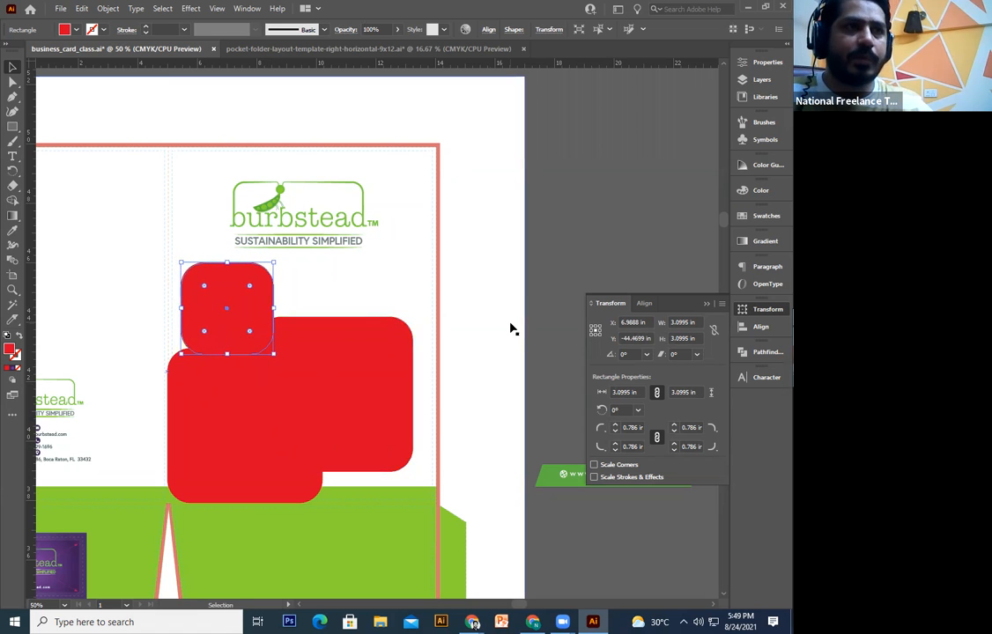
- Duplicate the small rounded square to the lower right corner of the group of red squares
{"action": "left_click", "coordinate": [510, 324], "text": "ctrl"}
{"action": "left_click", "coordinate": [238, 345]}
{"action": "left_click_drag", "start_coordinate": [238, 325], "coordinate": [375, 468]}
- Enlarge all four rounded squares together to about 8.5 in overall width and nudge them right within the front cover
{"action": "left_click", "coordinate": [243, 436], "text": "shift"}
{"action": "left_click", "coordinate": [344, 368], "text": "shift"}
{"action": "left_click", "coordinate": [227, 321], "text": "shift"}
{"action": "left_click", "coordinate": [227, 321], "text": "shift"}
{"action": "left_click_drag", "start_coordinate": [411, 265], "coordinate": [420, 256]}
{"action": "key", "text": "Right"}
{"action": "key", "text": "Right"}
{"action": "key", "text": "Right"}
{"action": "key", "text": "Right"}
{"action": "key", "text": "Right"}
{"action": "key", "text": "Right"}
{"action": "key", "text": "Right"}
{"action": "key", "text": "Right"}
{"action": "key", "text": "Right"}
{"action": "key", "text": "Right"}
{"action": "key", "text": "Right"}
{"action": "key", "text": "Right"}
{"action": "key", "text": "Right"}
{"action": "key", "text": "Right"}
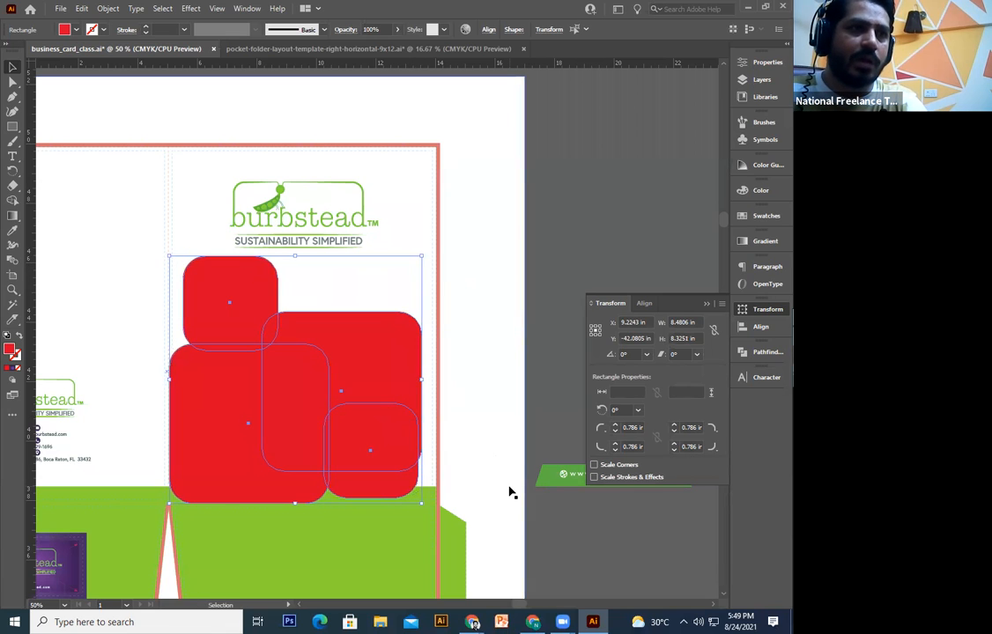
{"action": "key", "text": "Right"}
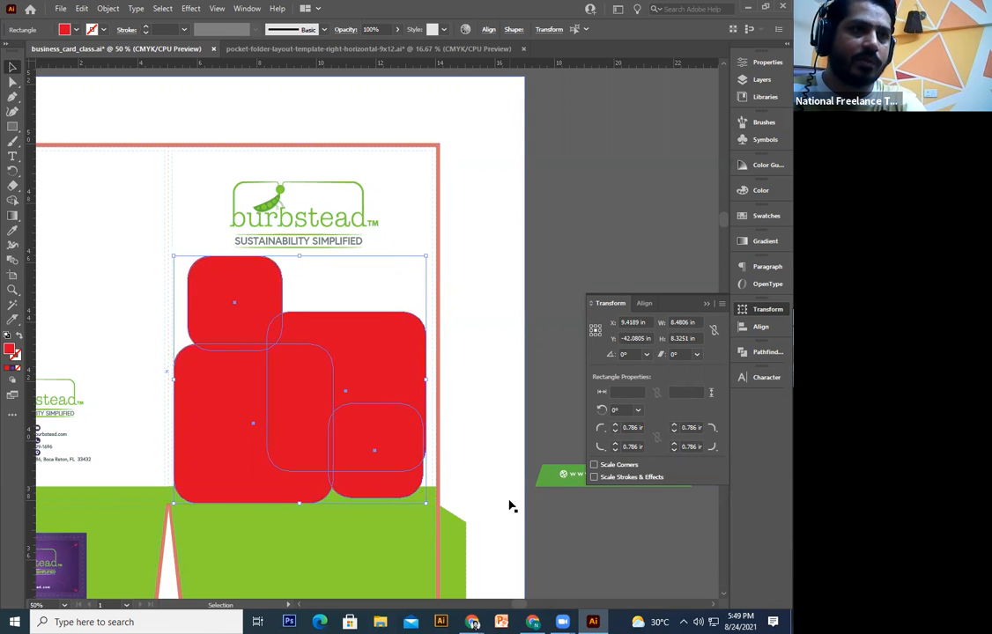
{"action": "left_click", "coordinate": [542, 545]}
- Copy the original front cover's three circular garden photos and paste them onto the empty canvas beside the copied layout
{"action": "key", "text": "ctrl+minus"}
{"action": "left_click_drag", "start_coordinate": [541, 539], "coordinate": [517, 343]}
{"action": "scroll", "coordinate": [517, 344], "scroll_direction": "down", "scroll_amount": 2}
{"action": "key", "text": "ctrl+minus"}
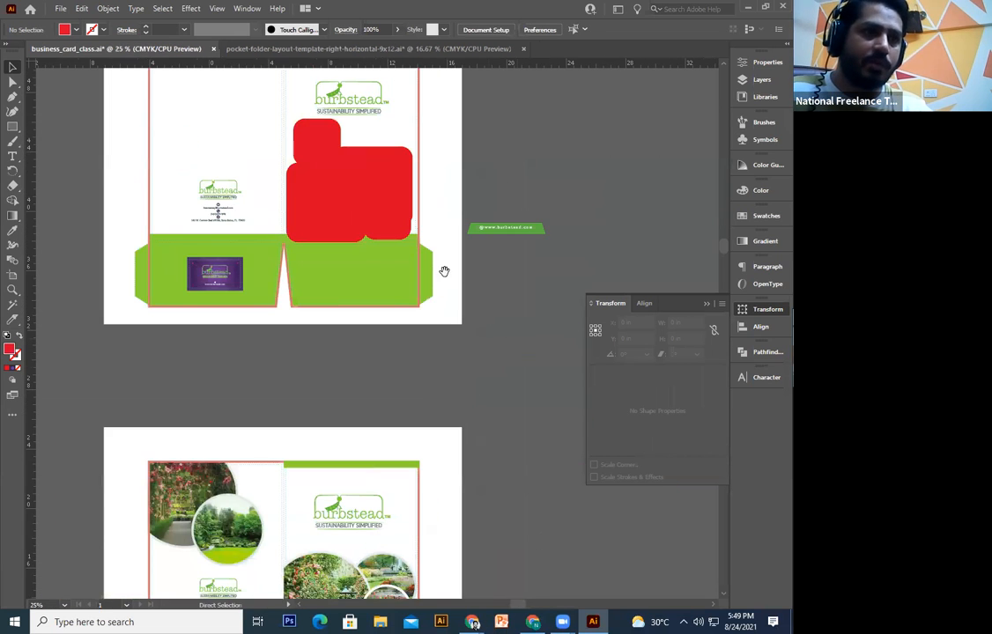
{"action": "scroll", "coordinate": [445, 271], "scroll_direction": "down", "scroll_amount": 3}
{"action": "left_click", "coordinate": [356, 486]}
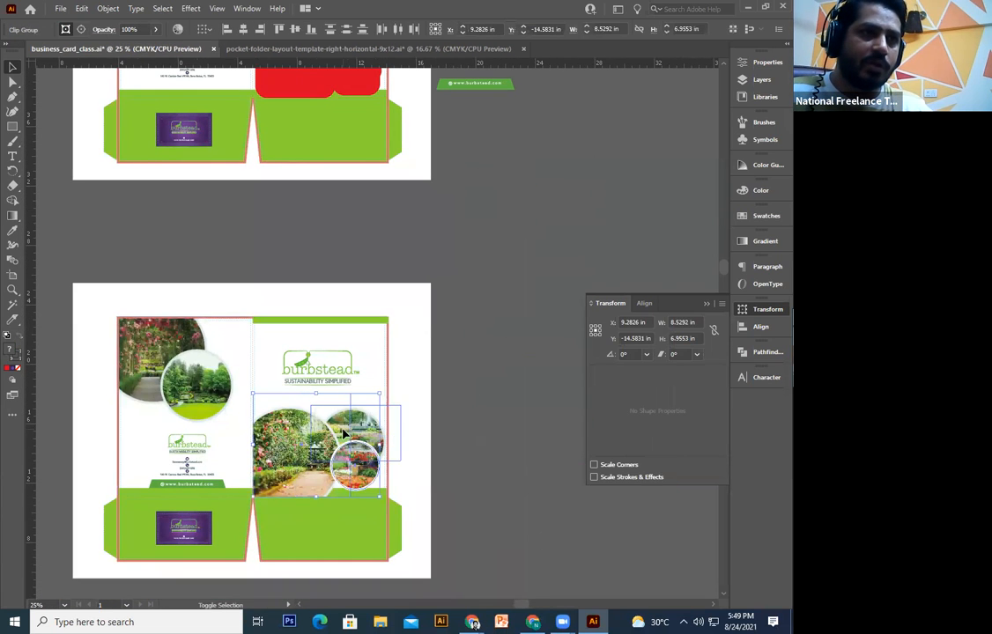
{"action": "left_click", "coordinate": [156, 373], "text": "shift"}
{"action": "left_click", "coordinate": [156, 373], "text": "shift"}
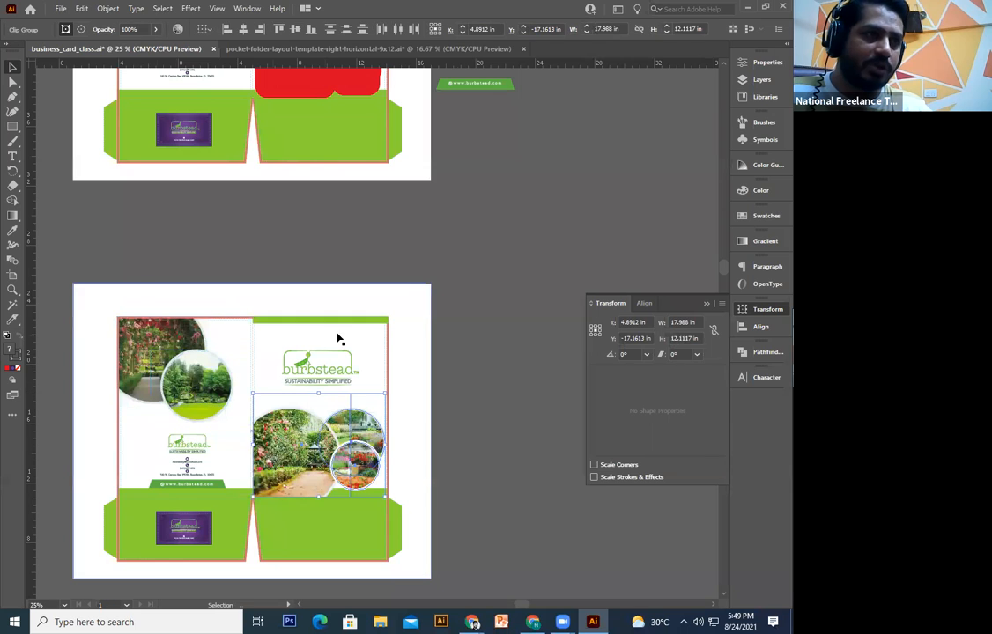
{"action": "left_click", "coordinate": [416, 275]}
{"action": "left_click_drag", "start_coordinate": [264, 416], "coordinate": [228, 461]}
{"action": "left_click_drag", "start_coordinate": [500, 269], "coordinate": [370, 396]}
{"action": "key", "text": "ctrl+v"}
{"action": "left_click", "coordinate": [370, 399]}
{"action": "left_click", "coordinate": [393, 306]}
{"action": "key", "text": "Delete"}
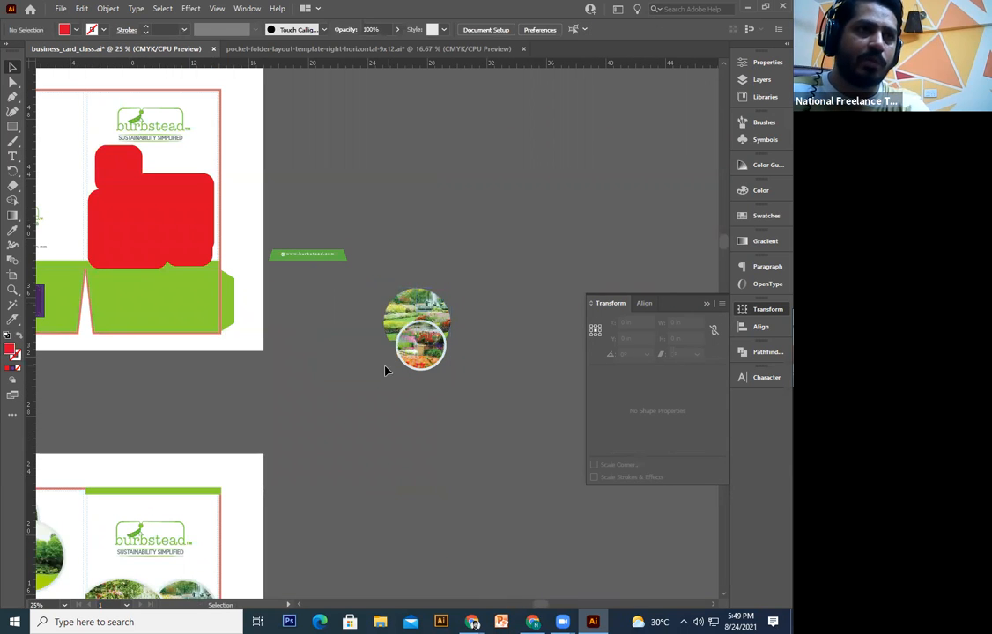
{"action": "key", "text": "ctrl+z"}
- Release the rectangular clipping mask from the pasted rose garden path photo and delete the leftover rectangle
{"action": "right_click", "coordinate": [388, 336]}
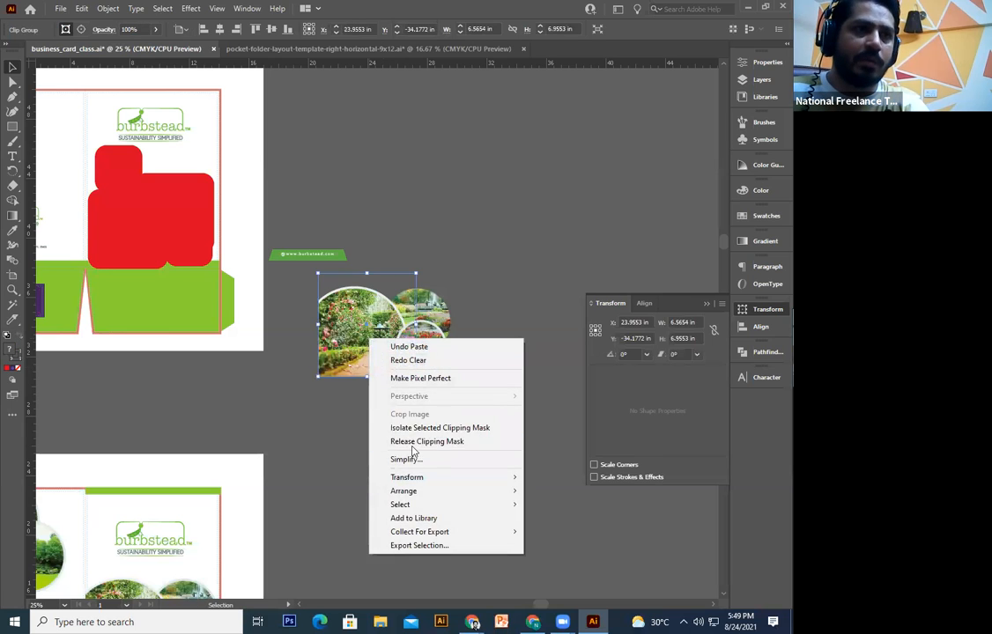
{"action": "left_click", "coordinate": [414, 441]}
{"action": "left_click", "coordinate": [387, 485]}
{"action": "left_click", "coordinate": [365, 378]}
{"action": "key", "text": "Delete"}
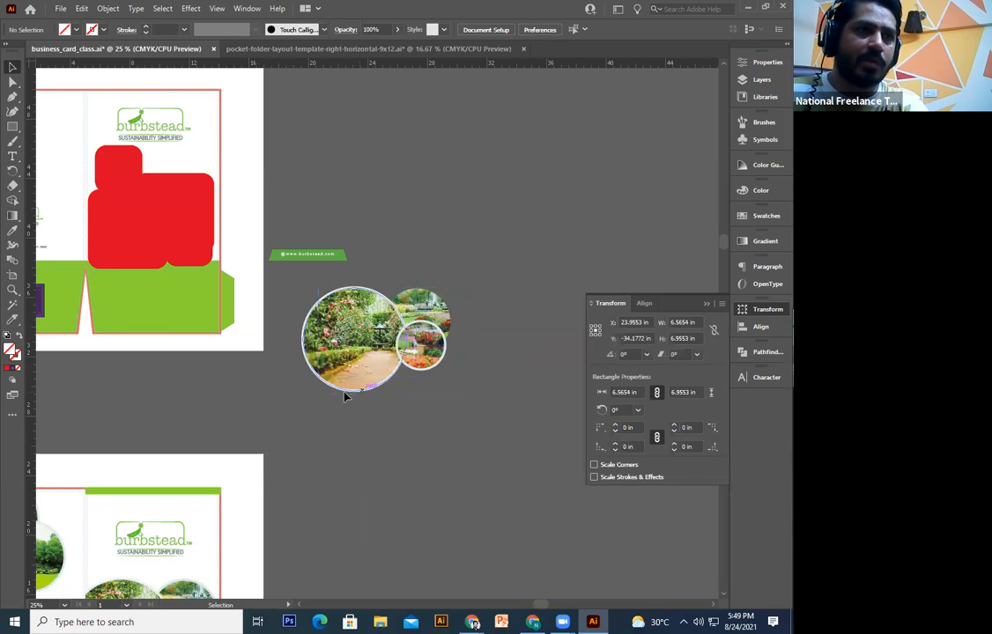
- Ungroup the circular rose garden path photo and release its circular clipping mask
{"action": "right_click", "coordinate": [343, 368]}
{"action": "left_click", "coordinate": [388, 469]}
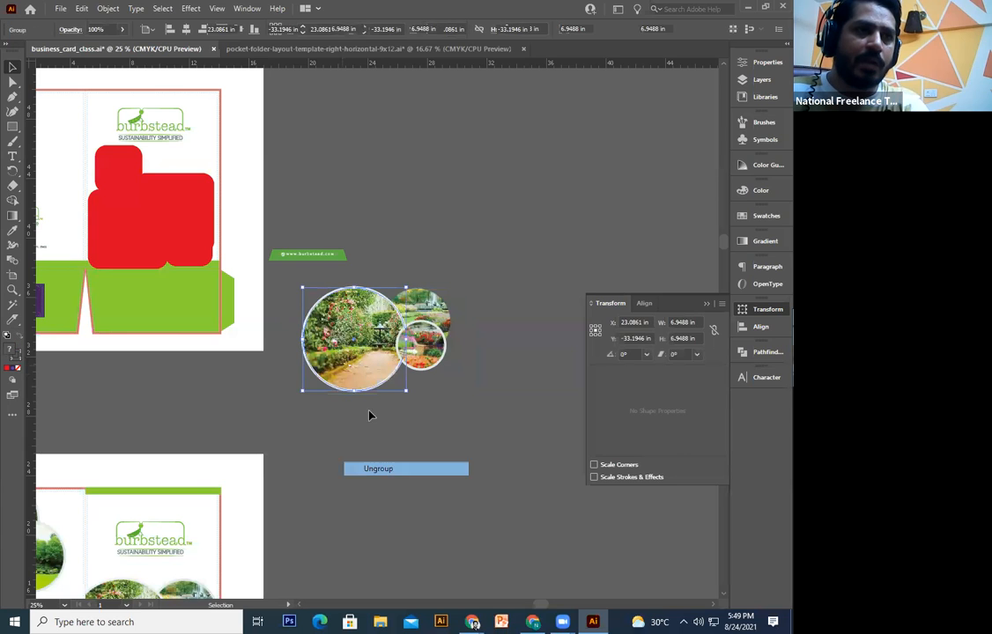
{"action": "right_click", "coordinate": [369, 377]}
{"action": "left_click", "coordinate": [443, 474]}
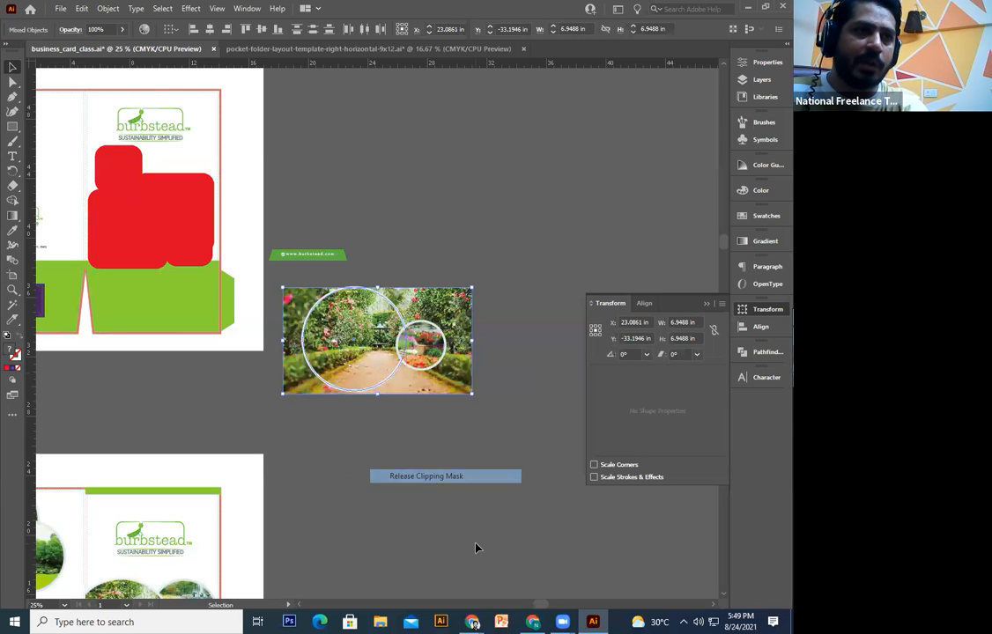
- Move the unclipped rose garden path photo above the other pasted photos and delete its leftover circle outlines
{"action": "left_click", "coordinate": [458, 398]}
{"action": "left_click_drag", "start_coordinate": [455, 391], "coordinate": [543, 191]}
{"action": "left_click", "coordinate": [345, 389]}
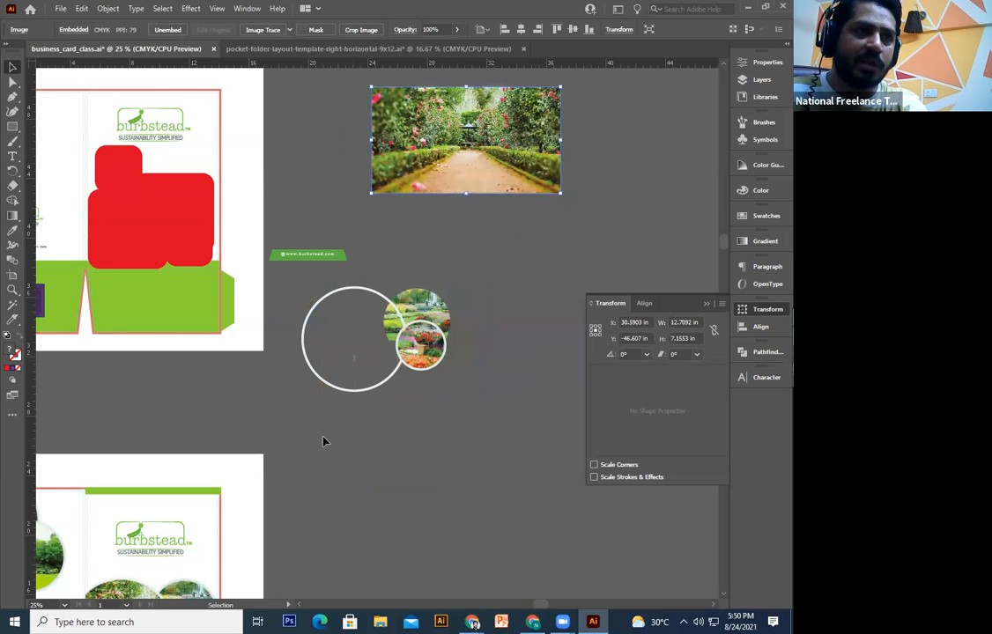
{"action": "key", "text": "Delete"}
- Move the small red flower photo clear below the green garden photo, release its clipping mask and delete the leftover circle
{"action": "left_click", "coordinate": [421, 344]}
{"action": "left_click_drag", "start_coordinate": [420, 343], "coordinate": [385, 425]}
{"action": "right_click", "coordinate": [392, 430]}
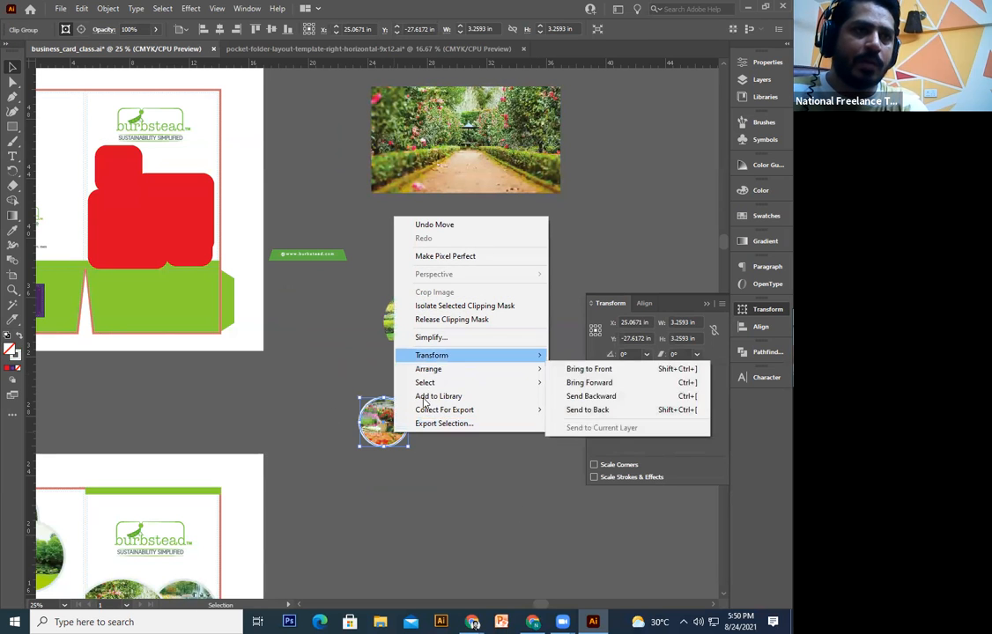
{"action": "left_click", "coordinate": [301, 506]}
{"action": "right_click", "coordinate": [388, 429]}
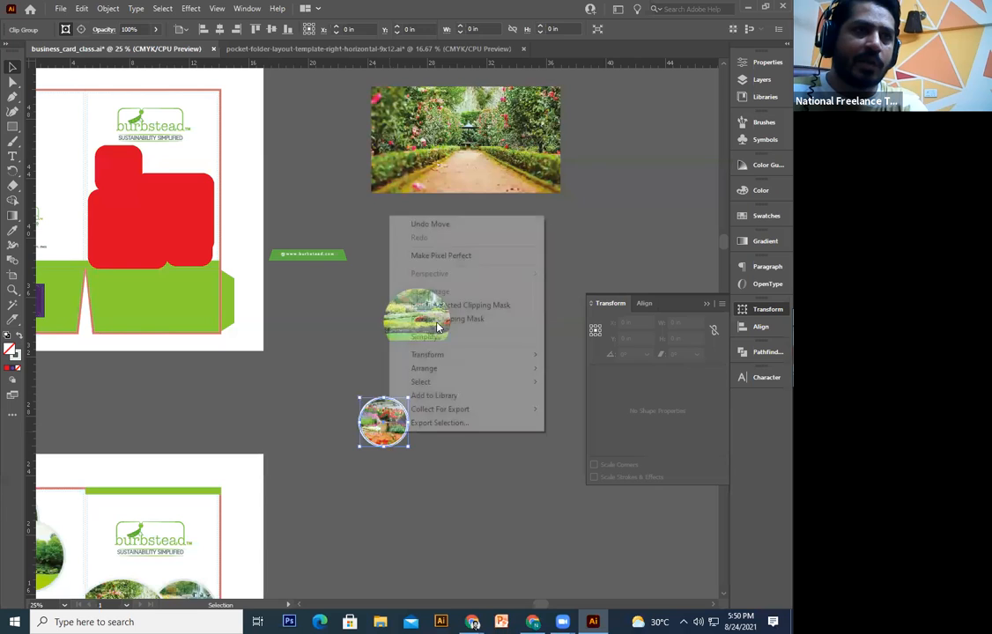
{"action": "left_click", "coordinate": [451, 319]}
{"action": "left_click", "coordinate": [438, 355]}
- Release the clipping mask from the green garden photo and delete the leftover circle
{"action": "left_click", "coordinate": [438, 338]}
{"action": "left_click", "coordinate": [381, 293]}
{"action": "right_click", "coordinate": [435, 335]}
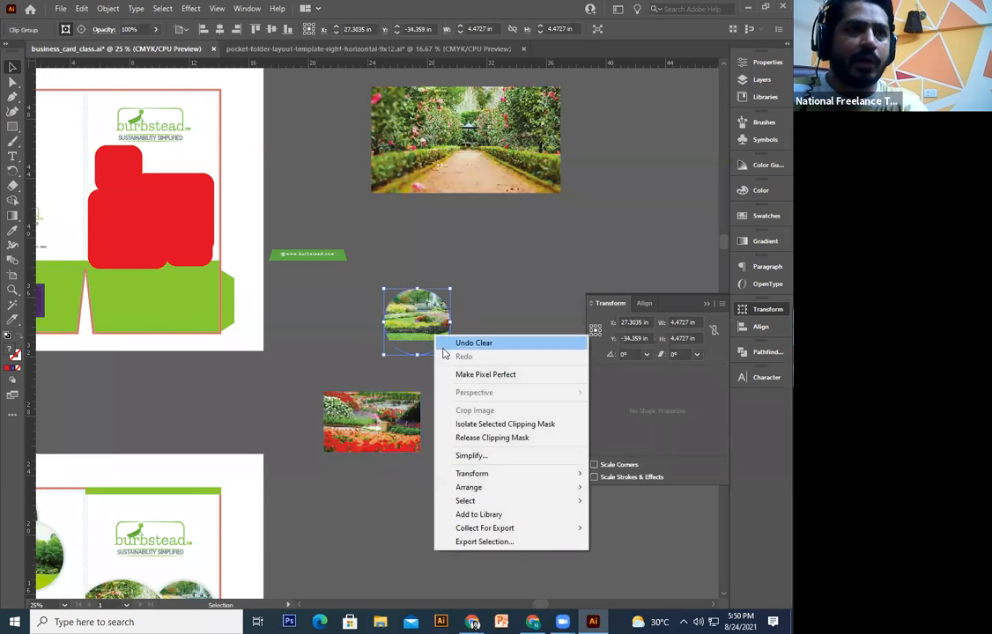
{"action": "left_click", "coordinate": [482, 441]}
{"action": "left_click", "coordinate": [411, 355]}
{"action": "left_click", "coordinate": [511, 405]}
- Move the rose garden path photo onto the red rounded squares on the folder's front cover
{"action": "left_click_drag", "start_coordinate": [516, 271], "coordinate": [372, 359]}
{"action": "left_click_drag", "start_coordinate": [454, 409], "coordinate": [306, 488]}
{"action": "left_click", "coordinate": [399, 459]}
{"action": "left_click_drag", "start_coordinate": [415, 396], "coordinate": [445, 472]}
{"action": "left_click_drag", "start_coordinate": [394, 328], "coordinate": [496, 336]}
{"action": "left_click", "coordinate": [520, 262]}
{"action": "left_click", "coordinate": [259, 323]}
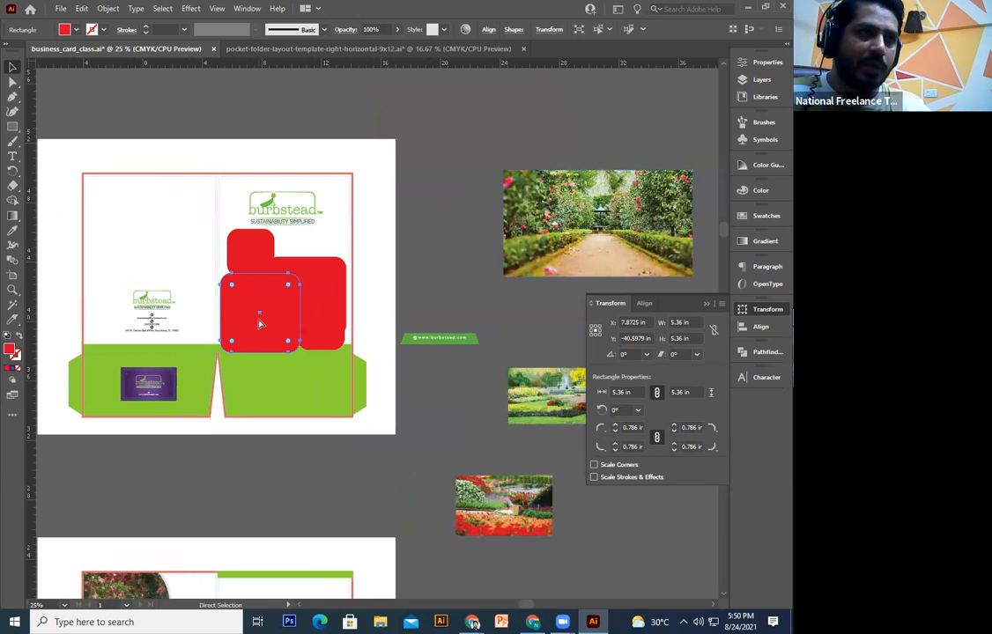
{"action": "key", "text": "ctrl+plus"}
{"action": "key", "text": "ctrl+plus"}
{"action": "left_click_drag", "start_coordinate": [374, 237], "coordinate": [236, 369]}
{"action": "left_click_drag", "start_coordinate": [617, 240], "coordinate": [132, 390]}
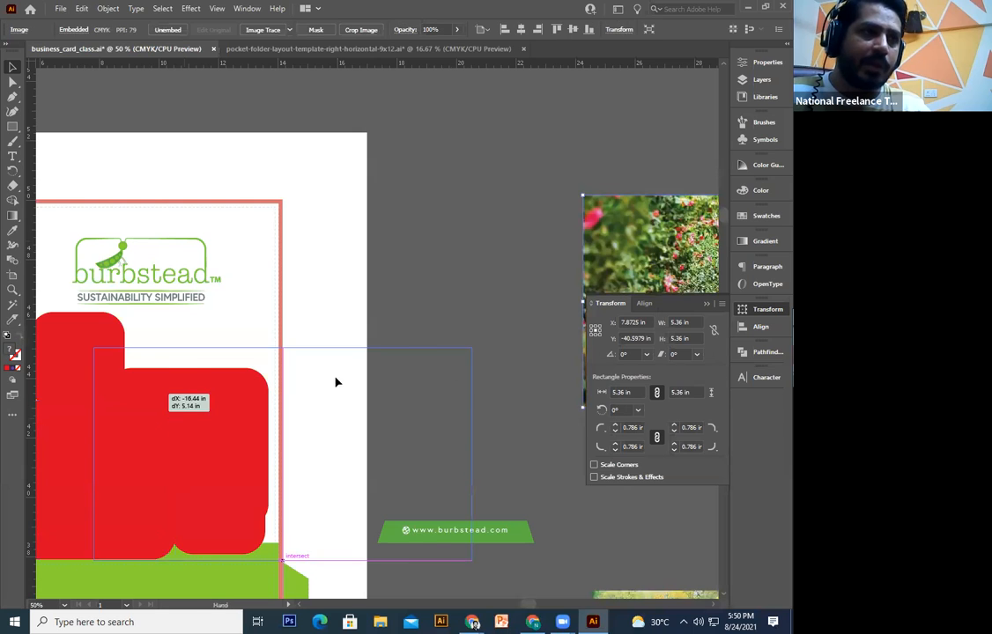
- Send the rose garden path photo backward three levels so the large red rounded squares lie in front of it
{"action": "left_click_drag", "start_coordinate": [442, 378], "coordinate": [332, 384]}
{"action": "key", "text": "ctrl+bracketleft"}
{"action": "key", "text": "ctrl+bracketleft"}
{"action": "key", "text": "ctrl+bracketleft"}
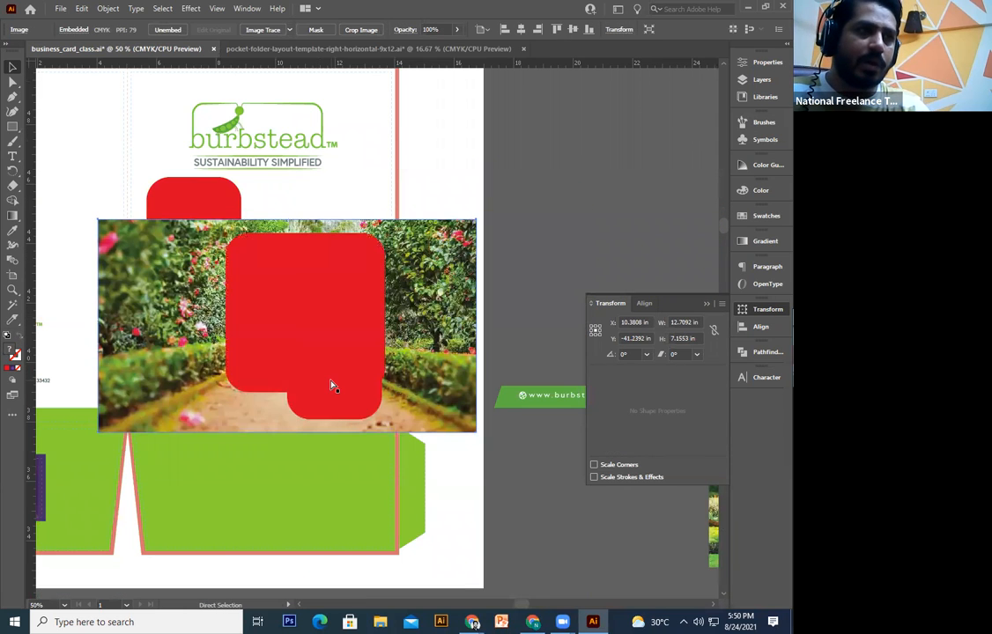
{"action": "left_click_drag", "start_coordinate": [173, 401], "coordinate": [261, 422]}
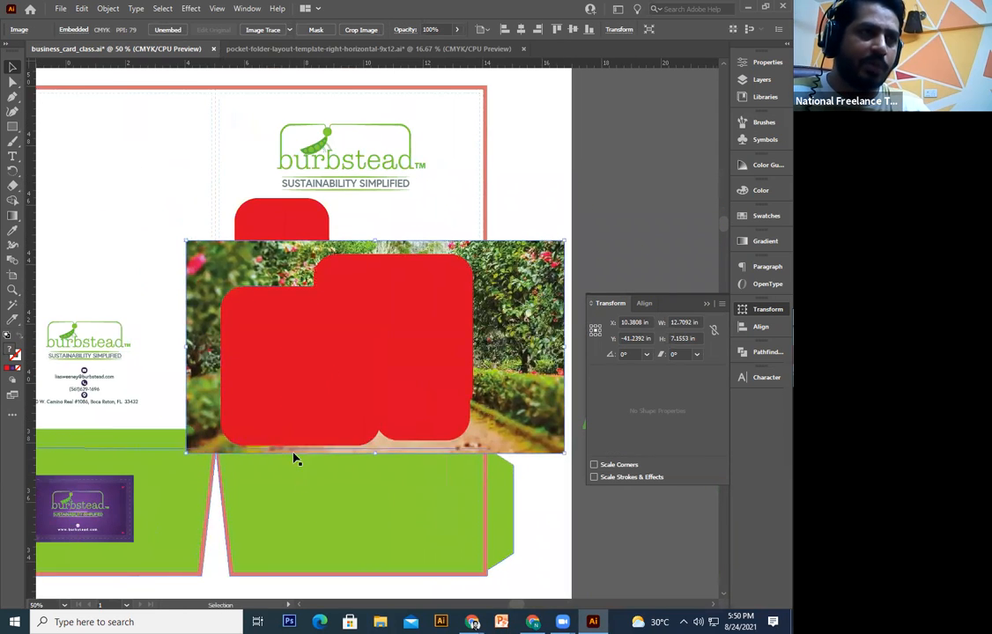
- Try to clip the rose garden path photo with the cover's large lower-left red rounded square
{"action": "left_click", "coordinate": [282, 400], "text": "shift"}
{"action": "right_click", "coordinate": [281, 400]}
{"action": "left_click", "coordinate": [359, 507]}
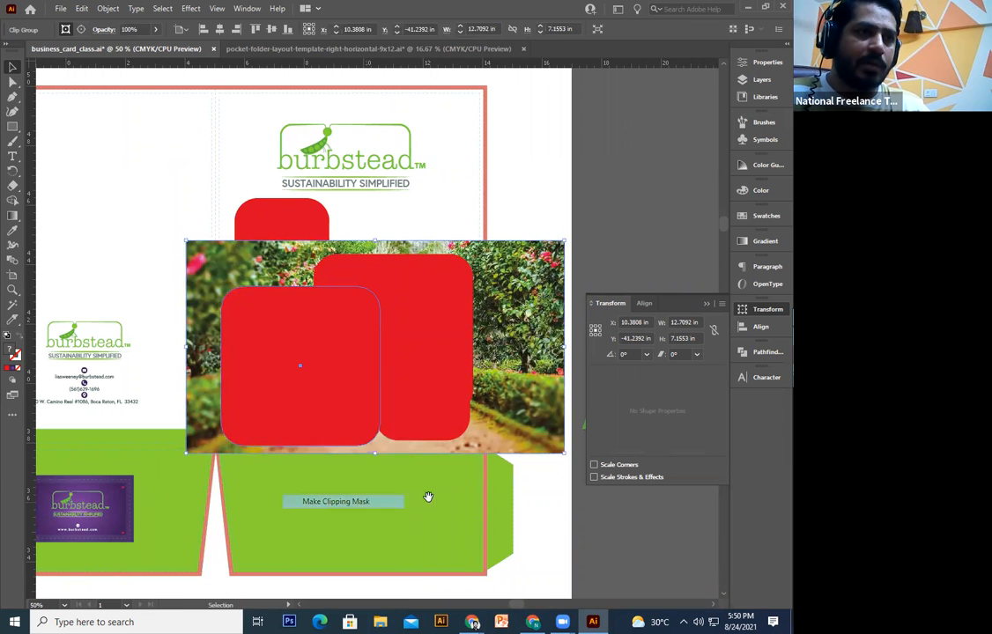
{"action": "left_click_drag", "start_coordinate": [428, 496], "coordinate": [499, 506]}
{"action": "left_click", "coordinate": [500, 506]}
- Undo the clipping mask and the rose garden path photo's placement on the front cover
{"action": "left_click_drag", "start_coordinate": [432, 450], "coordinate": [465, 467]}
{"action": "key", "text": "ctrl+z"}
{"action": "left_click_drag", "start_coordinate": [53, 429], "coordinate": [84, 425]}
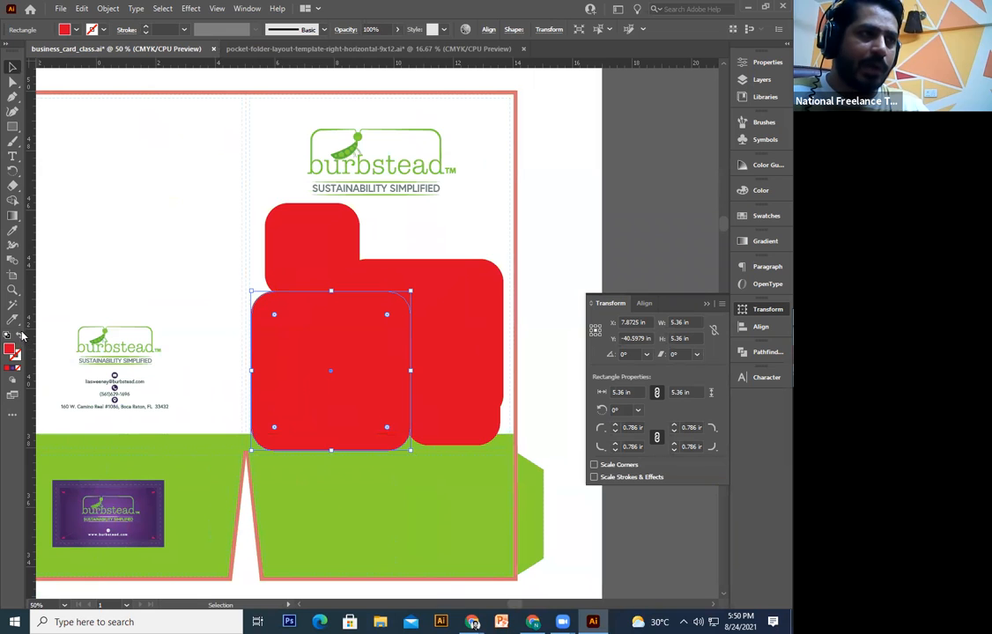
- Change the outline of the lower-left rounded square to green (C 66.26, M 0, Y 100, K 0)
{"action": "double_click", "coordinate": [17, 358]}
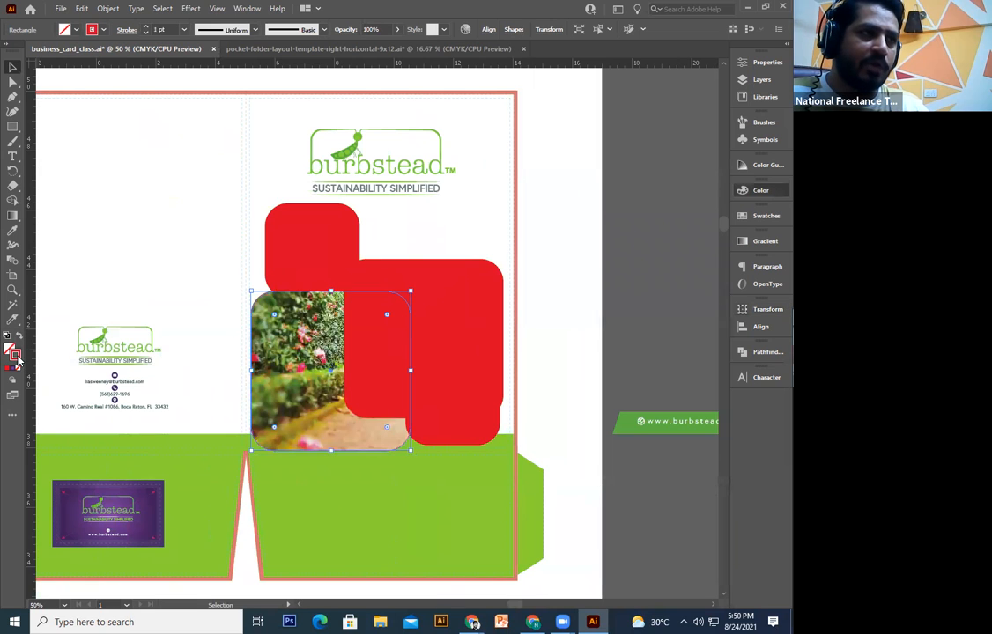
{"action": "left_click_drag", "start_coordinate": [336, 311], "coordinate": [231, 242]}
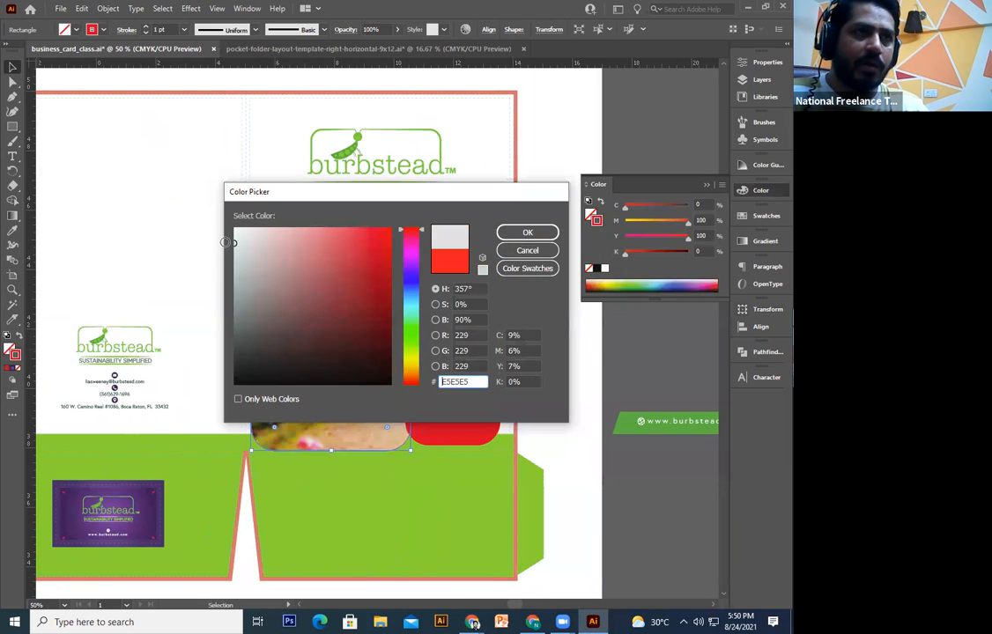
{"action": "left_click", "coordinate": [412, 336]}
{"action": "left_click", "coordinate": [386, 244]}
{"action": "left_click", "coordinate": [528, 233]}
- Thicken the green outline around the garden-path photo to 18 pt
{"action": "left_click", "coordinate": [148, 30]}
{"action": "left_click", "coordinate": [148, 29]}
{"action": "left_click", "coordinate": [148, 29]}
{"action": "left_click", "coordinate": [149, 29]}
{"action": "left_click", "coordinate": [148, 29]}
{"action": "left_click", "coordinate": [148, 29]}
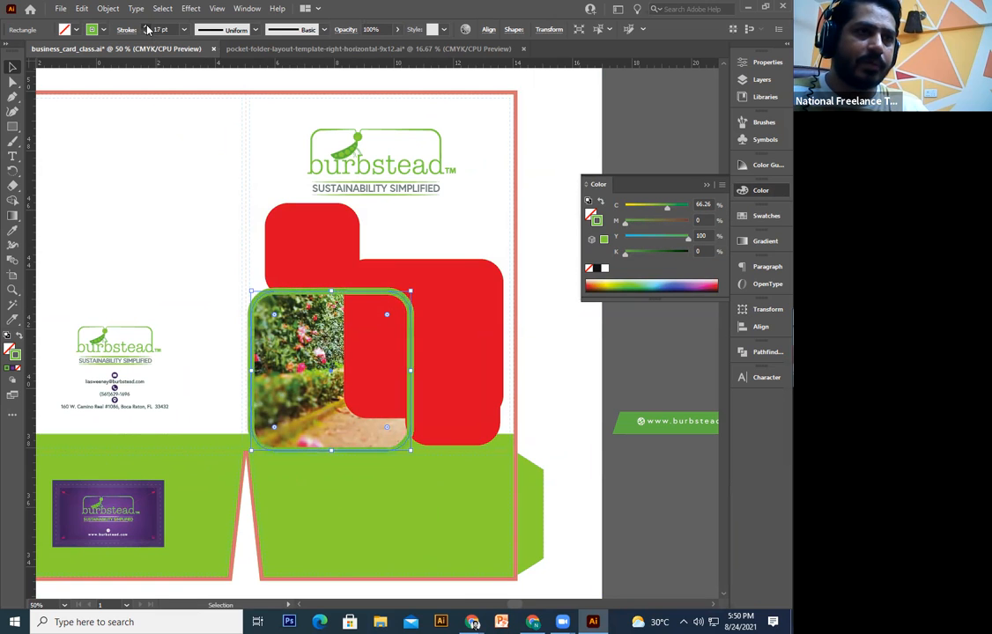
{"action": "left_click", "coordinate": [548, 345]}
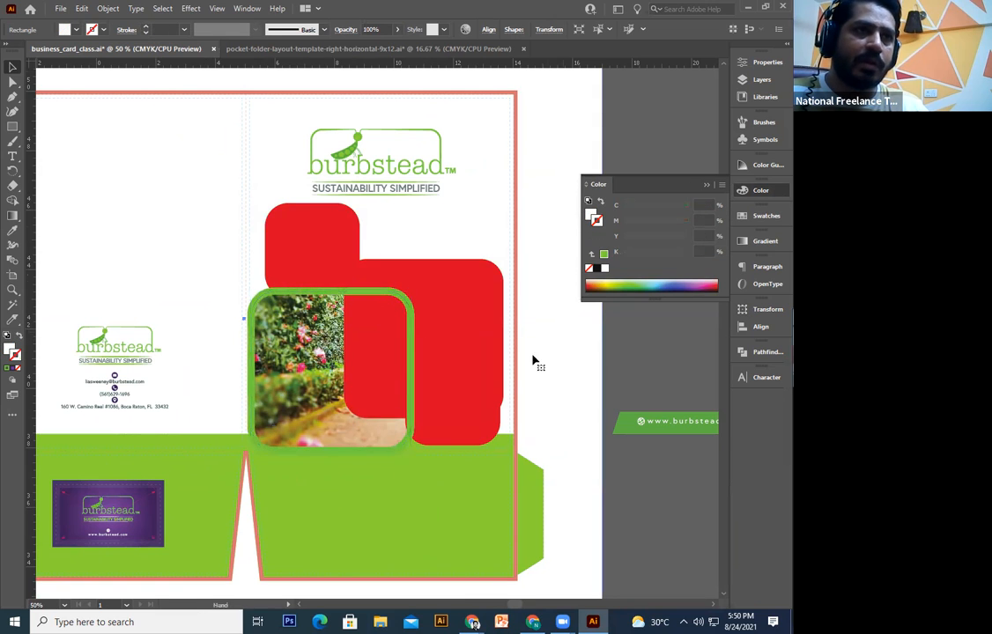
- Shrink the large red rounded square beside the garden-path photo to about 4.7 in and shift it upward
{"action": "left_click_drag", "start_coordinate": [370, 289], "coordinate": [338, 329]}
{"action": "left_click", "coordinate": [353, 426]}
{"action": "left_click_drag", "start_coordinate": [312, 457], "coordinate": [332, 438]}
{"action": "left_click_drag", "start_coordinate": [415, 415], "coordinate": [386, 328]}
{"action": "key", "text": "ctrl+z"}
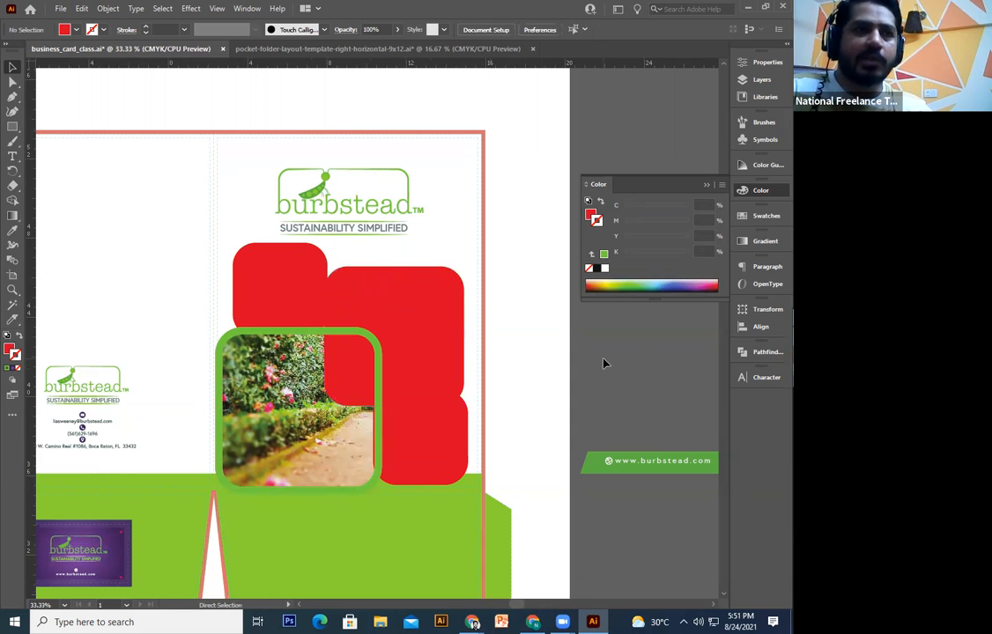
- Place the fountain garden photo over the large red square on the cover and send it behind the square
{"action": "left_click_drag", "start_coordinate": [502, 381], "coordinate": [292, 351]}
{"action": "left_click_drag", "start_coordinate": [496, 460], "coordinate": [171, 290]}
{"action": "left_click_drag", "start_coordinate": [345, 337], "coordinate": [389, 365]}
{"action": "key", "text": "ctrl+equal"}
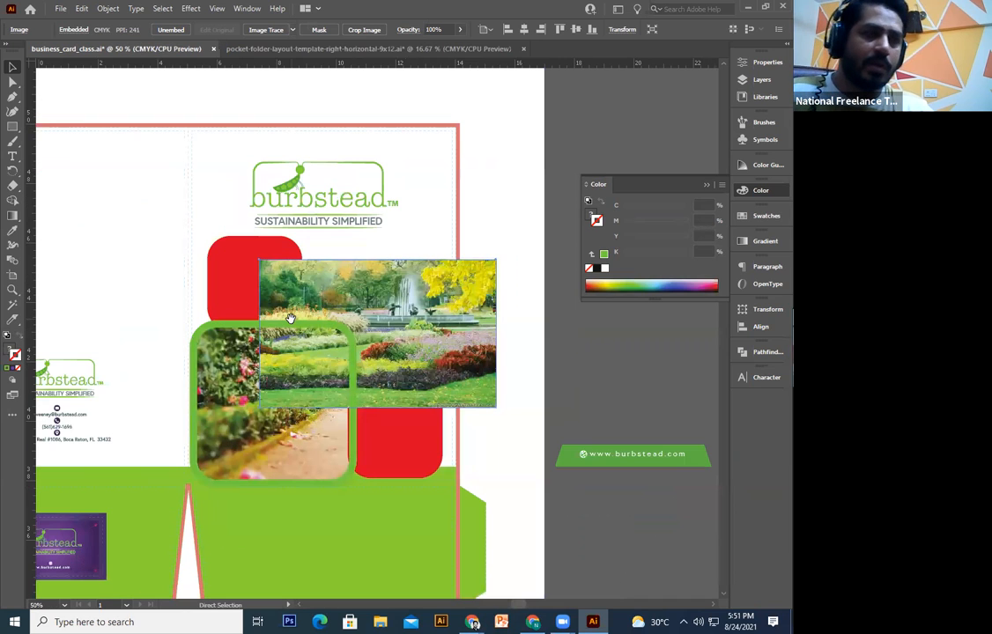
{"action": "key", "text": "ctrl+bracketleft"}
{"action": "key", "text": "ctrl+bracketleft"}
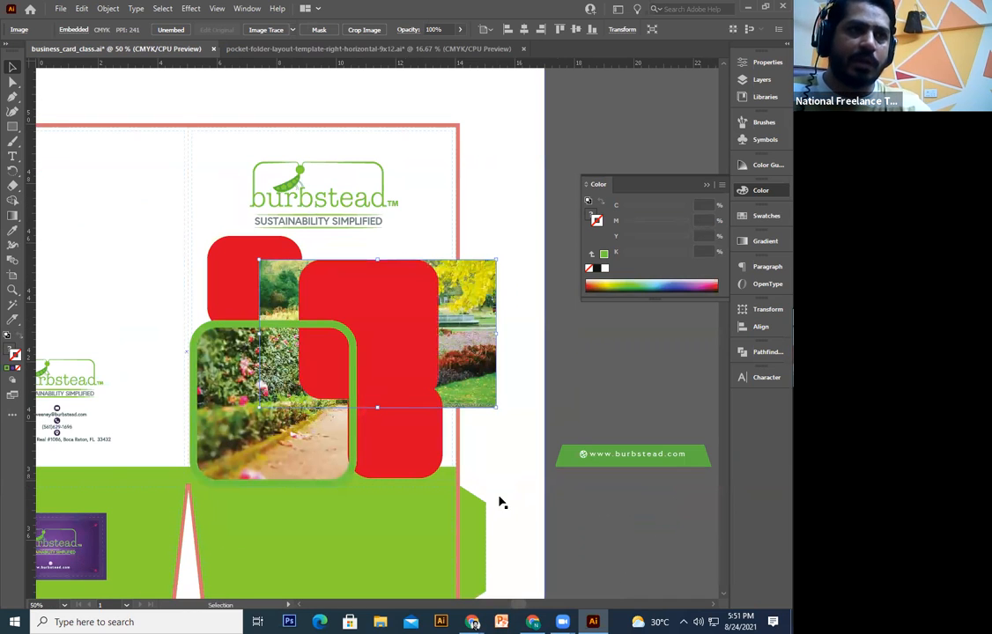
- Make a clipping mask from the large red rounded square and the fountain garden photo
{"action": "left_click", "coordinate": [370, 326]}
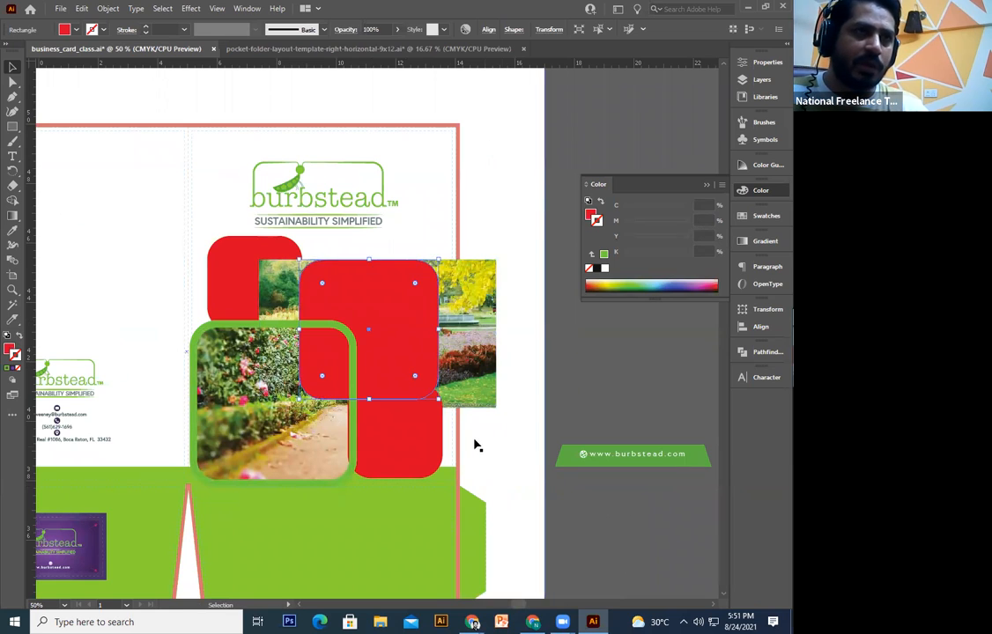
{"action": "left_click", "coordinate": [476, 391], "text": "shift"}
{"action": "right_click", "coordinate": [477, 388]}
{"action": "left_click", "coordinate": [528, 491]}
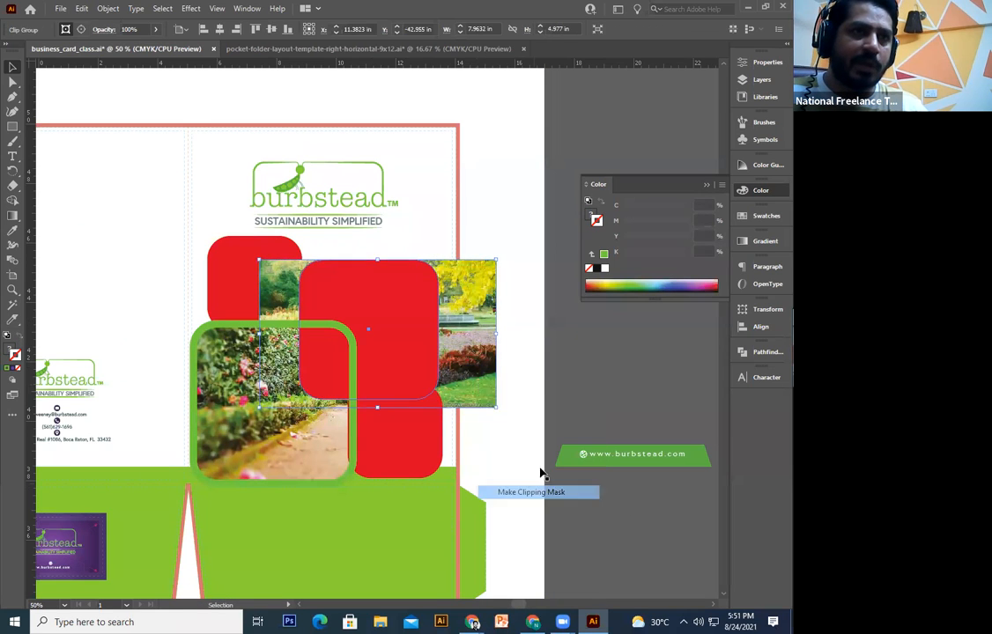
{"action": "left_click_drag", "start_coordinate": [518, 376], "coordinate": [529, 386]}
{"action": "left_click", "coordinate": [553, 369]}
- Paste a copy of the square in back and match it to the garden-path frame's green 18 pt outline
{"action": "key", "text": "ctrl+b"}
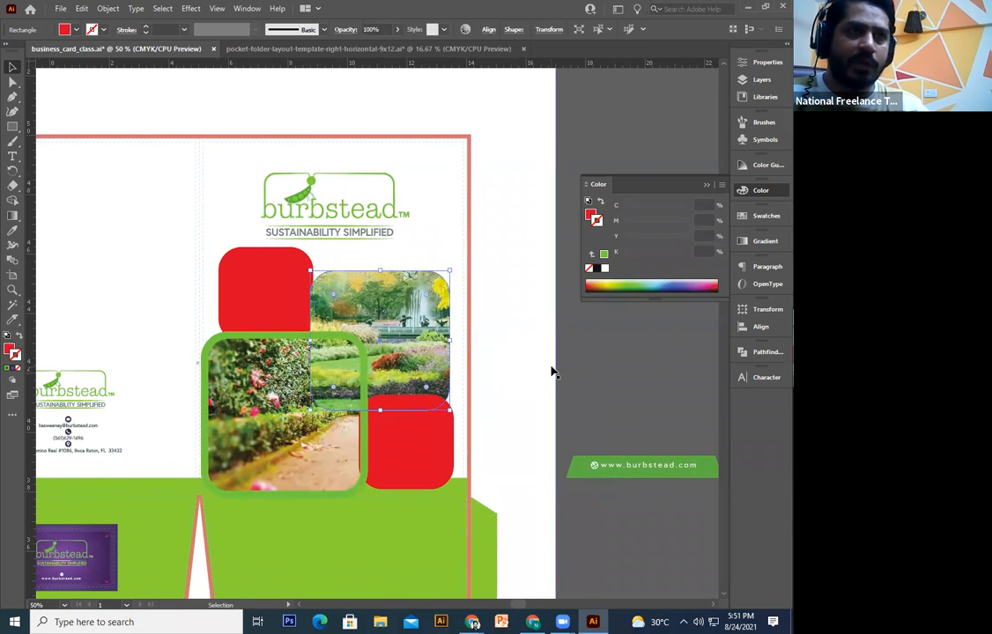
{"action": "left_click", "coordinate": [13, 231]}
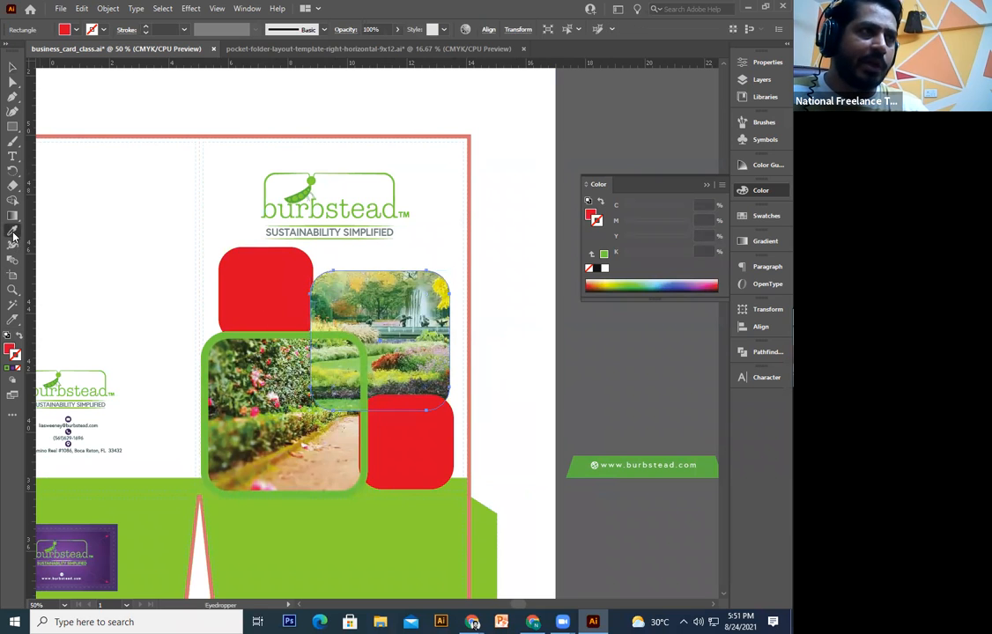
{"action": "left_click", "coordinate": [230, 331]}
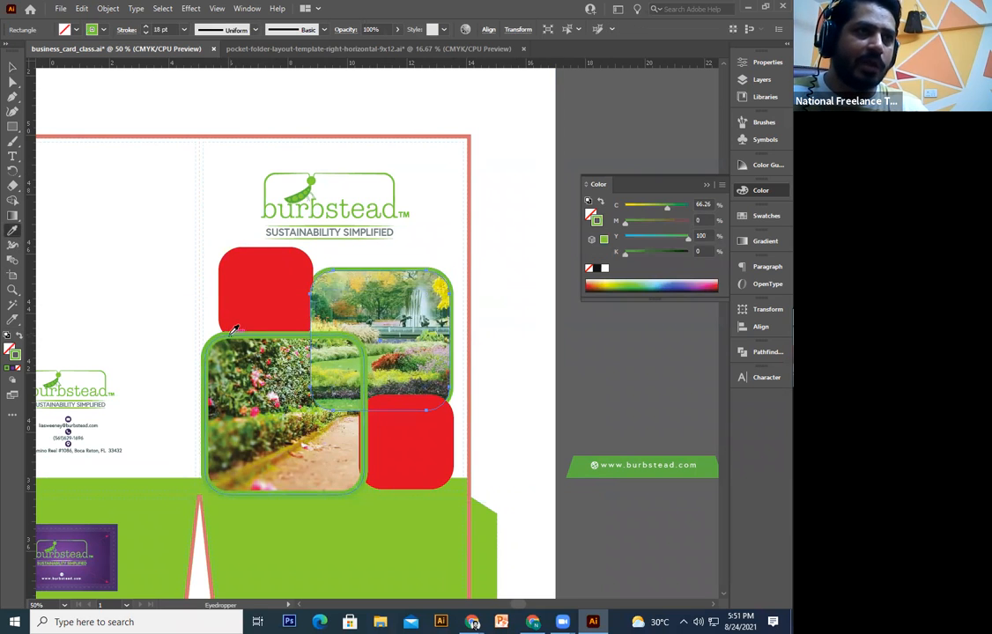
{"action": "left_click", "coordinate": [12, 67]}
{"action": "key", "text": "a"}
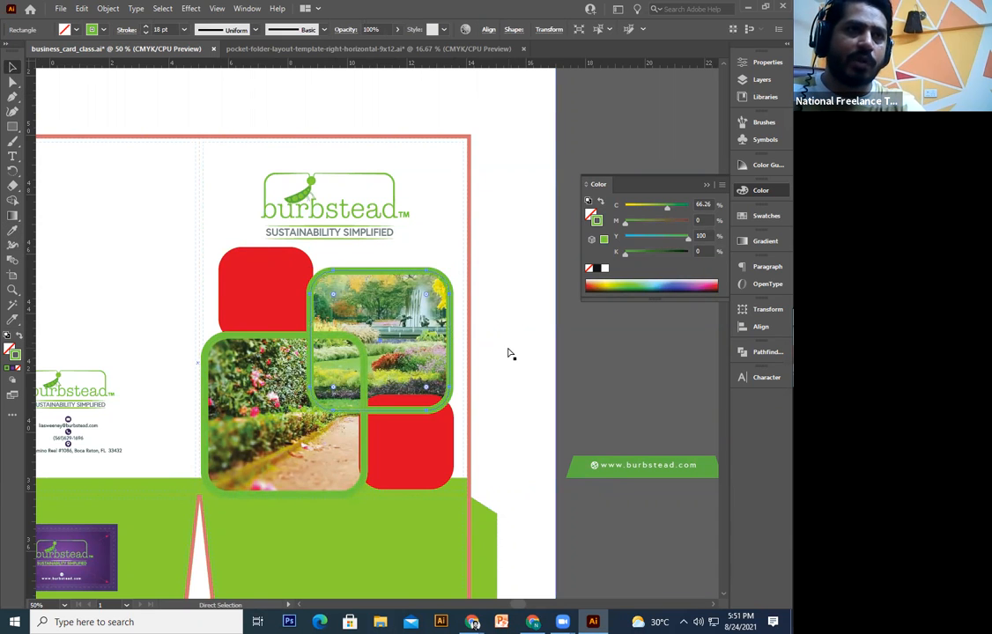
{"action": "left_click", "coordinate": [539, 342]}
- Lock the white background rectangle behind the folder layout
{"action": "key", "text": "ctrl+plus"}
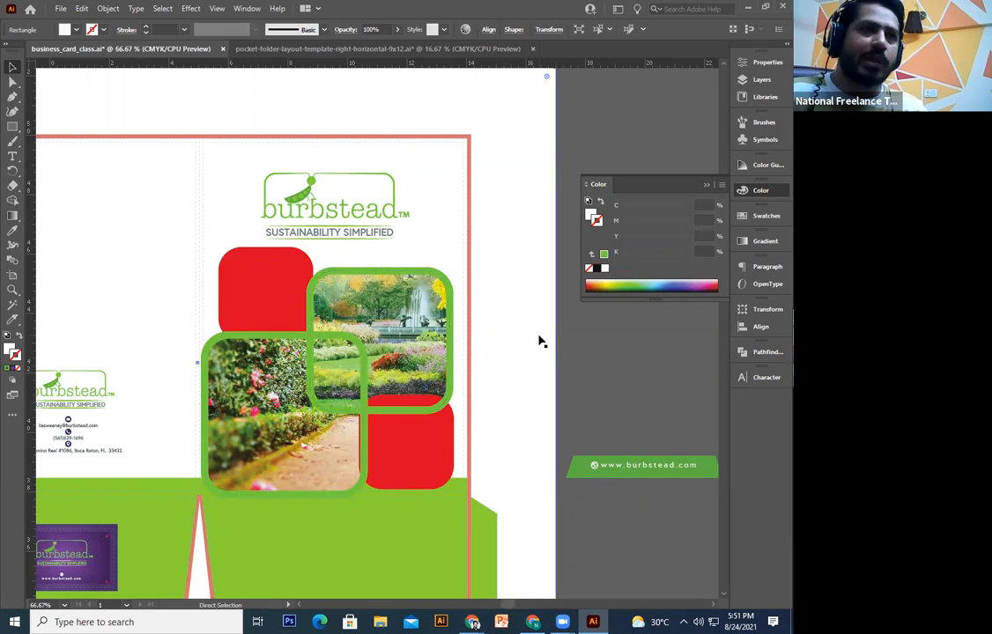
{"action": "left_click_drag", "start_coordinate": [501, 383], "coordinate": [407, 413]}
{"action": "left_click_drag", "start_coordinate": [696, 341], "coordinate": [423, 398]}
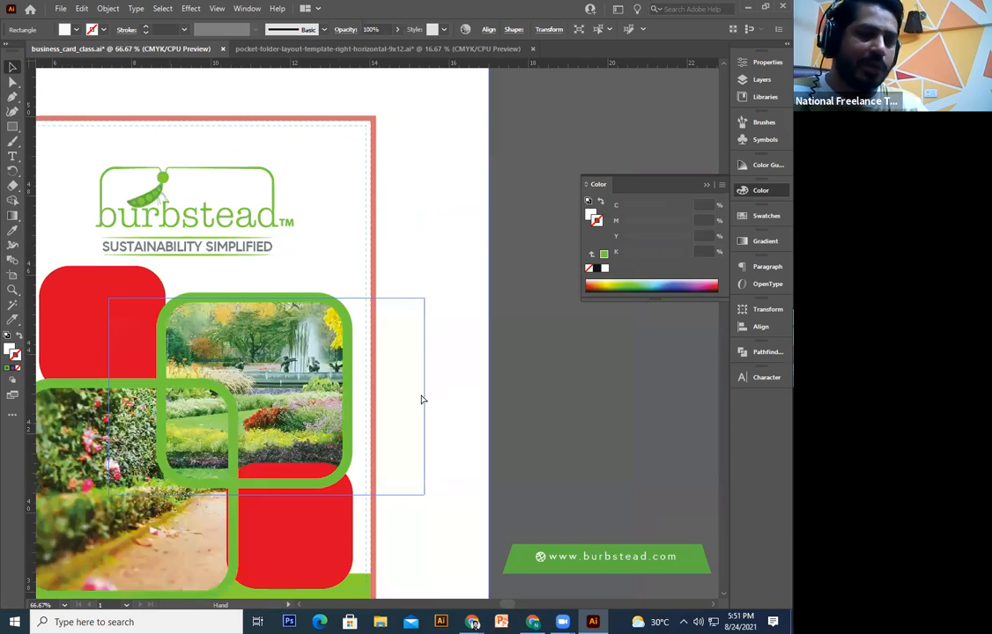
{"action": "left_click", "coordinate": [418, 402]}
{"action": "mouse_move", "coordinate": [361, 407]}
{"action": "left_mouse_down"}
{"action": "mouse_move", "coordinate": [479, 388]}
{"action": "mouse_move", "coordinate": [363, 412]}
{"action": "left_mouse_up"}
{"action": "left_click", "coordinate": [369, 415]}
{"action": "key", "text": "ctrl+2"}
- Bring the fountain photo together with its green frame to the front
{"action": "left_click", "coordinate": [369, 411]}
{"action": "left_click_drag", "start_coordinate": [452, 394], "coordinate": [488, 393]}
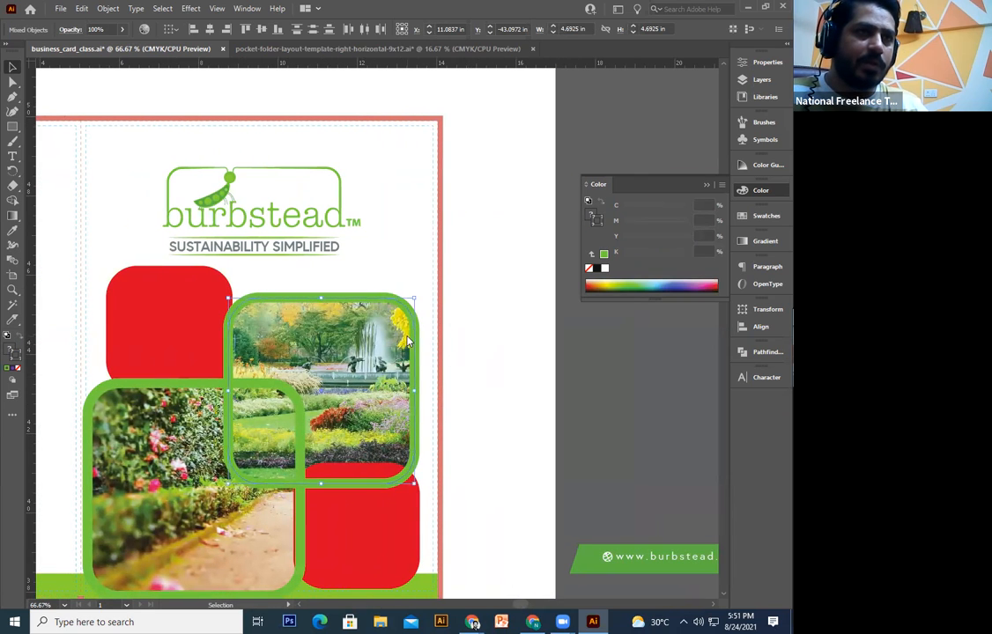
{"action": "right_click", "coordinate": [407, 342]}
{"action": "mouse_move", "coordinate": [483, 493]}
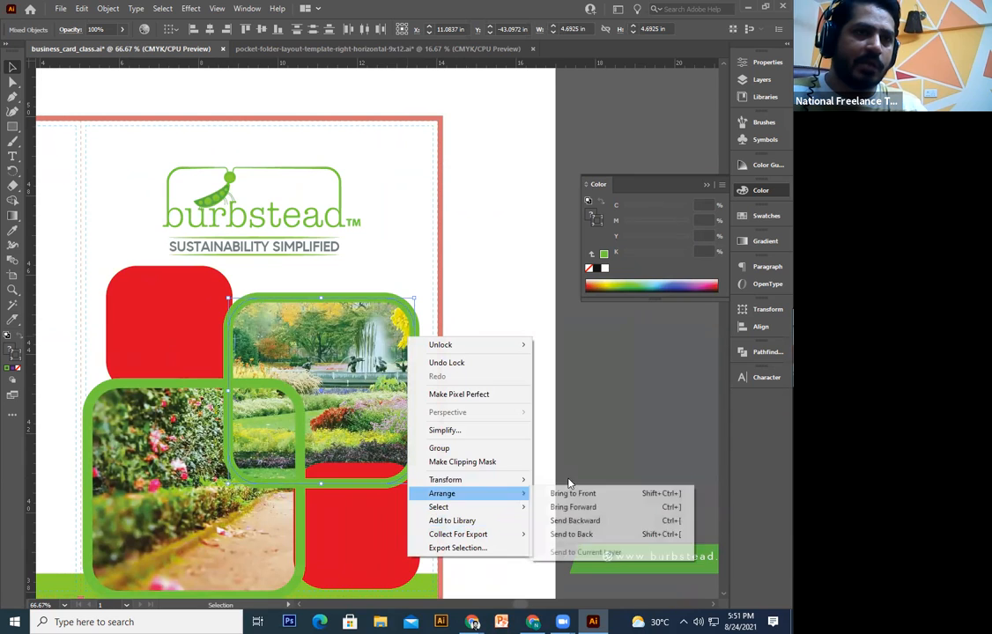
{"action": "left_click", "coordinate": [577, 494]}
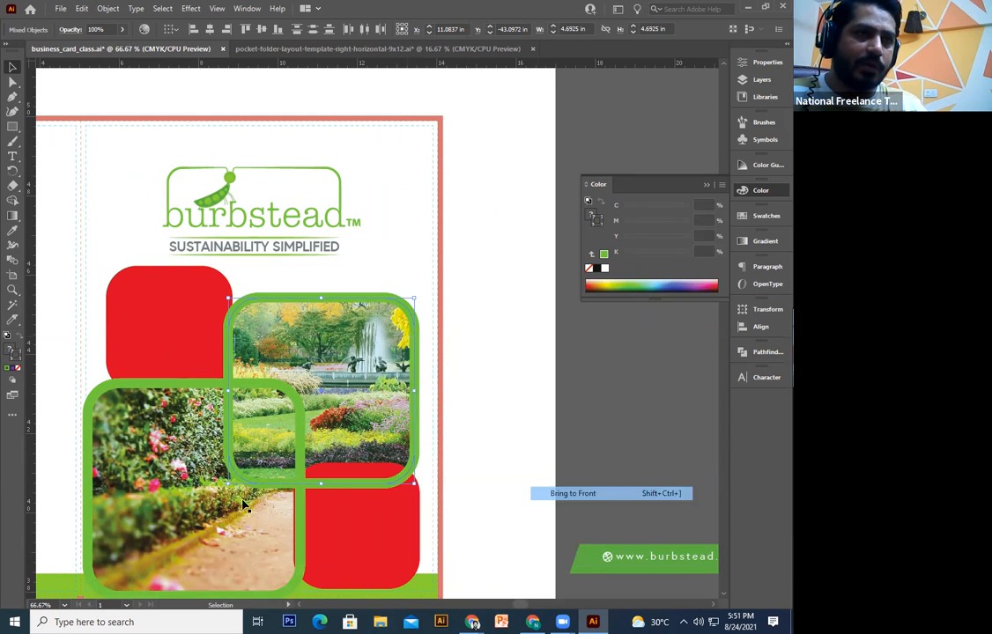
- Scale the framed fountain photo down to about 4.3 in square and nudge it upward
{"action": "left_click_drag", "start_coordinate": [229, 484], "coordinate": [243, 467]}
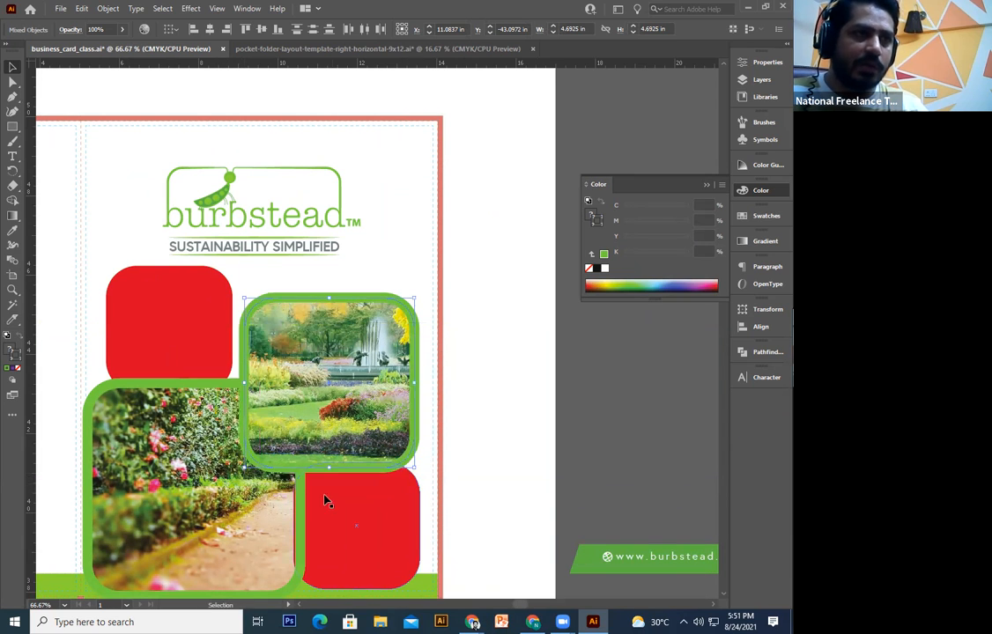
{"action": "key", "text": "Up"}
{"action": "key", "text": "Up"}
{"action": "key", "text": "Up"}
{"action": "key", "text": "Up"}
{"action": "key", "text": "Up"}
{"action": "key", "text": "Left"}
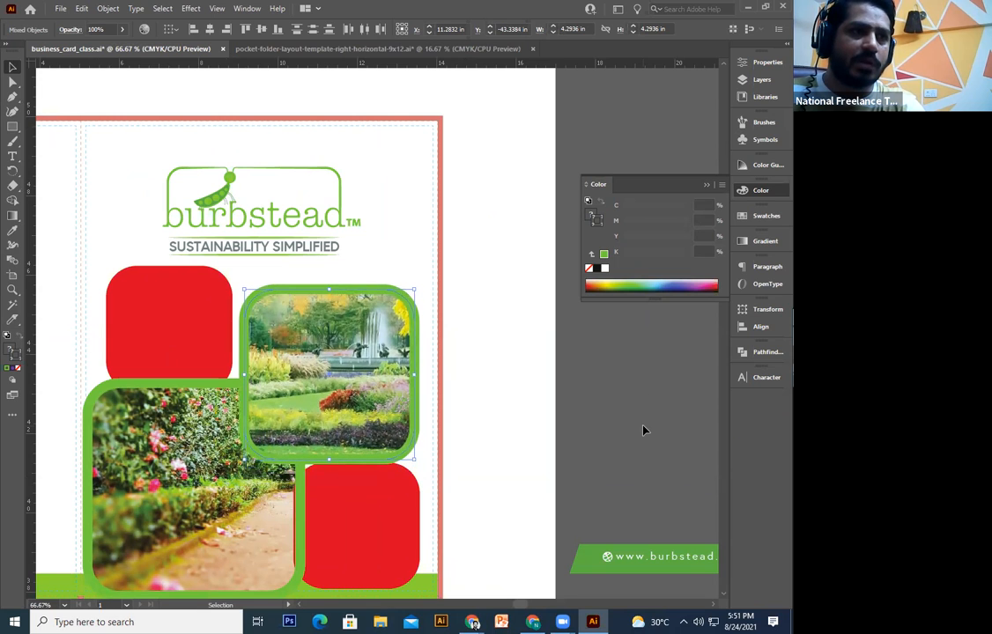
- Position the orange and red flower garden photo over the lower-right red square on the cover
{"action": "left_click", "coordinate": [548, 414]}
{"action": "key", "text": "ctrl+minus"}
{"action": "left_click_drag", "start_coordinate": [210, 553], "coordinate": [206, 397]}
{"action": "left_click", "coordinate": [363, 322]}
{"action": "left_click_drag", "start_coordinate": [587, 366], "coordinate": [449, 411]}
{"action": "key", "text": "ctrl+minus"}
{"action": "key", "text": "ctrl+minus"}
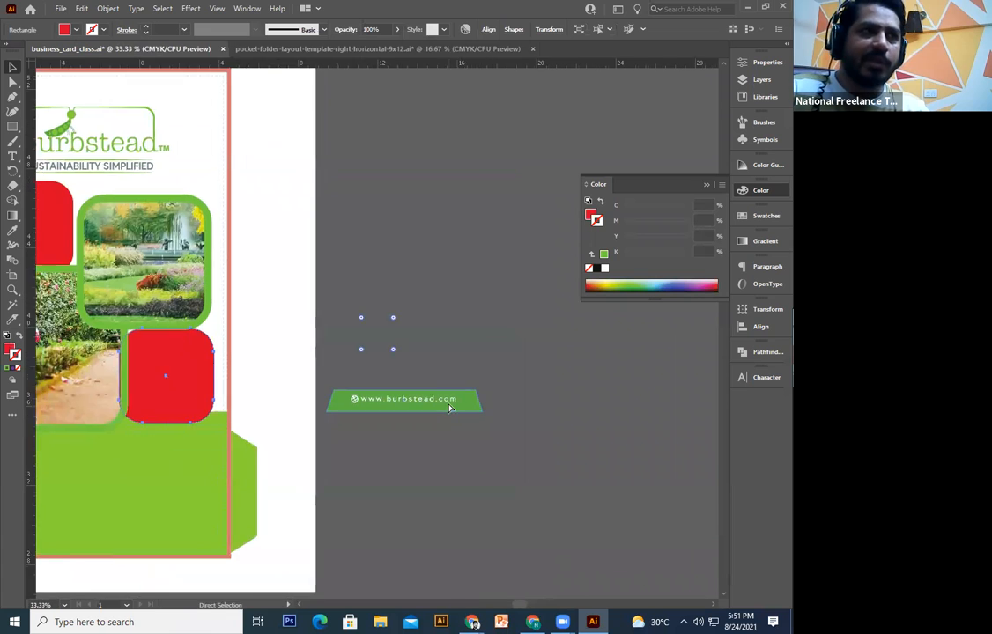
{"action": "left_click_drag", "start_coordinate": [355, 415], "coordinate": [268, 426]}
{"action": "left_click", "coordinate": [452, 545]}
{"action": "left_click_drag", "start_coordinate": [469, 526], "coordinate": [244, 336]}
{"action": "key", "text": "ctrl+plus"}
{"action": "key", "text": "ctrl+plus"}
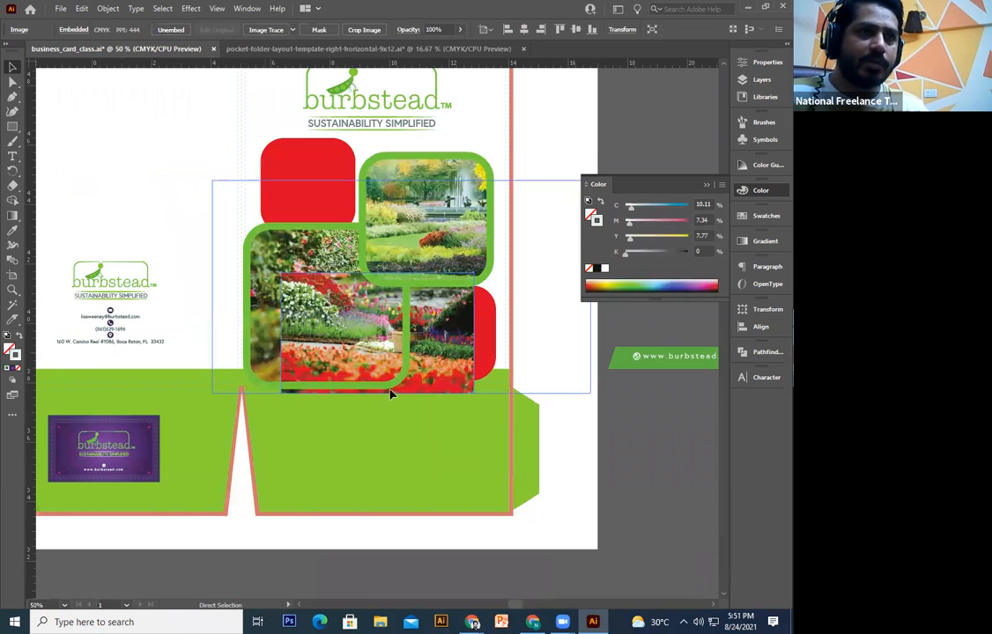
- Send the flower garden photo backward behind the lower-right red square
{"action": "key", "text": "ctrl+plus"}
{"action": "key", "text": "ctrl+["}
{"action": "key", "text": "ctrl+["}
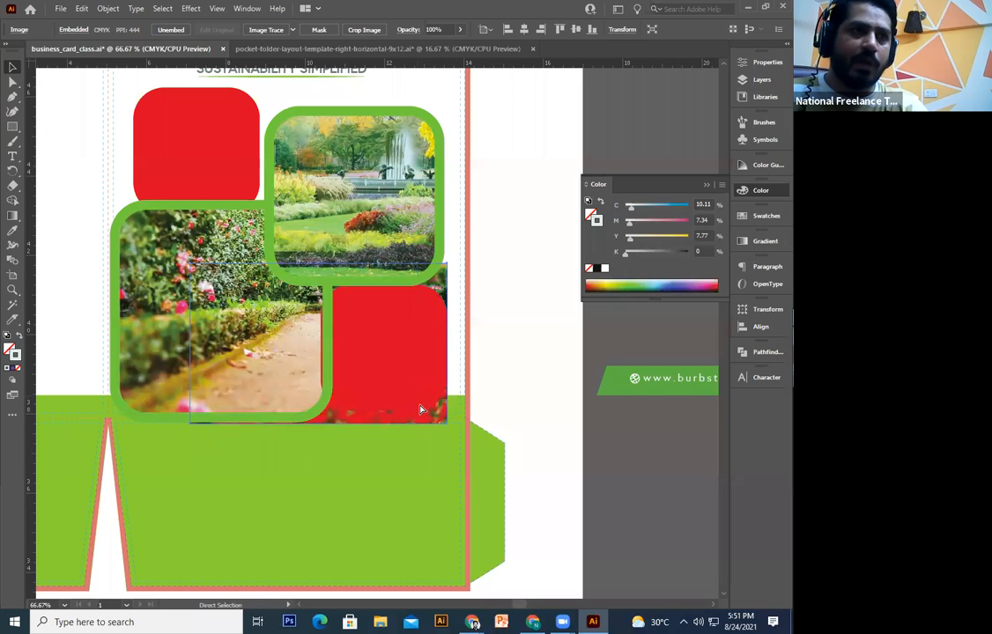
- Make a clipping mask from the lower-right red rounded square and the flower garden photo
{"action": "left_click", "coordinate": [388, 354]}
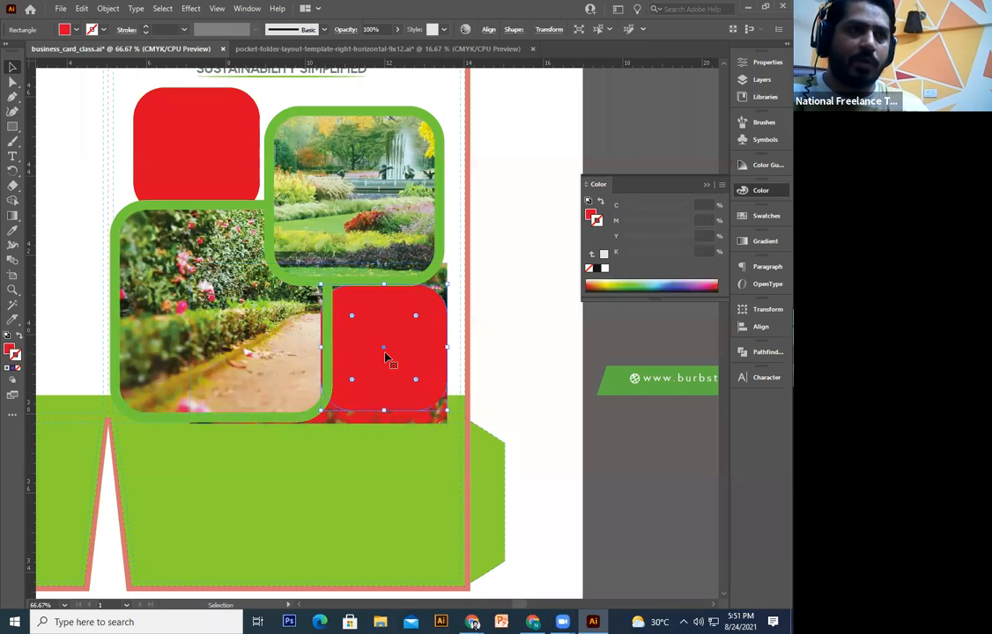
{"action": "left_click", "coordinate": [372, 423], "text": "shift"}
{"action": "right_click", "coordinate": [372, 423]}
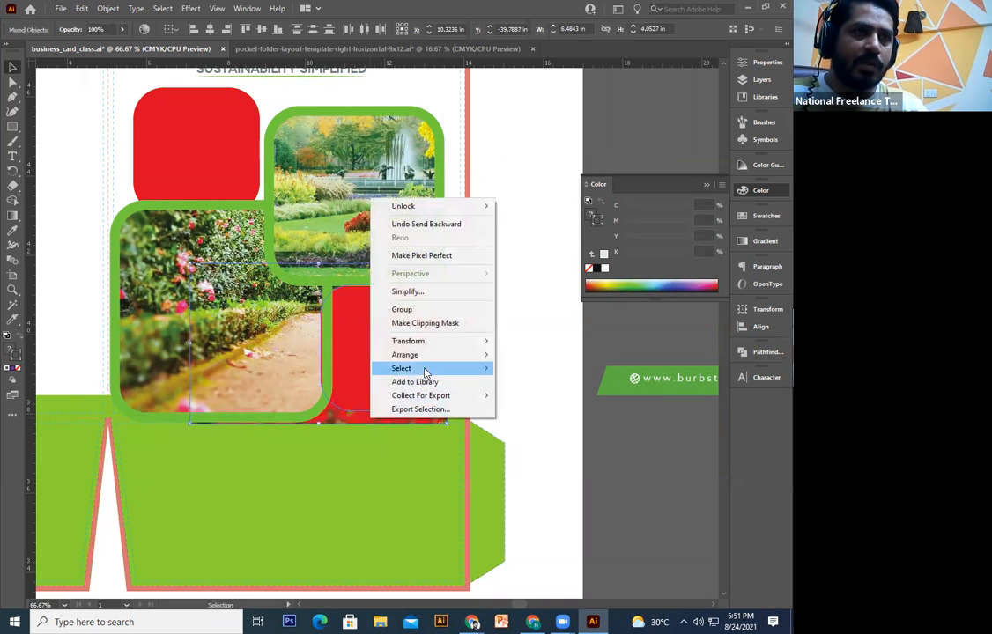
{"action": "left_click", "coordinate": [425, 323]}
- Paste a copy of the lower-right square in front and match it to the garden-path frame's green outline
{"action": "key", "text": "ctrl+z"}
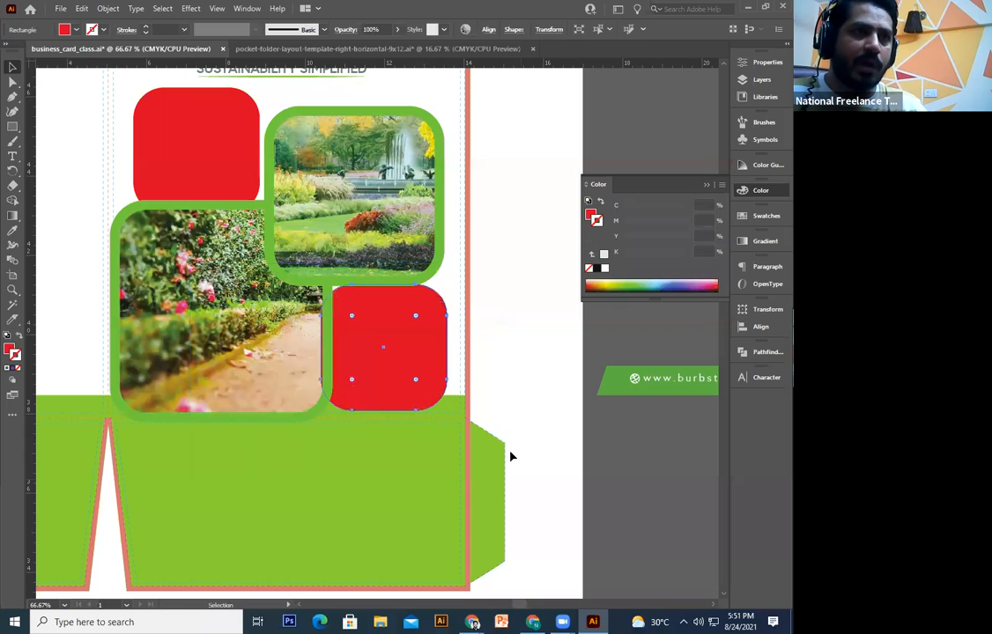
{"action": "left_click", "coordinate": [13, 231]}
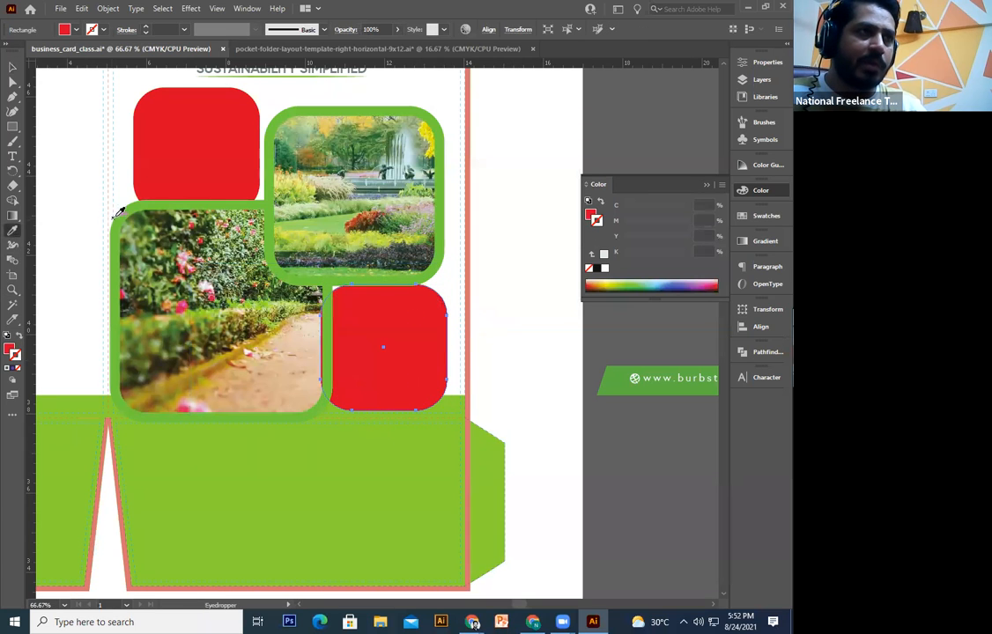
{"action": "left_click", "coordinate": [111, 196]}
{"action": "left_click", "coordinate": [13, 67]}
- Bring the clipped flower garden photo and its green frame to the front
{"action": "left_click", "coordinate": [379, 211]}
{"action": "left_click_drag", "start_coordinate": [509, 365], "coordinate": [338, 370]}
{"action": "right_click", "coordinate": [339, 370]}
{"action": "mouse_move", "coordinate": [406, 526]}
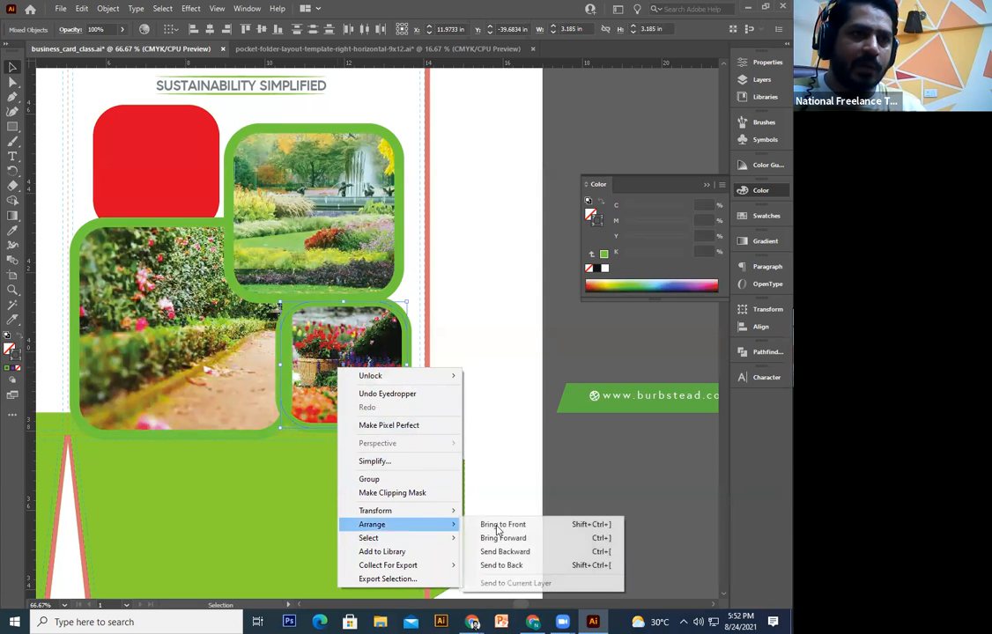
{"action": "left_click", "coordinate": [498, 529]}
- Resize the framed flower photo to about 3.4 in square and position it overlapping the other two framed photos
{"action": "left_click_drag", "start_coordinate": [402, 381], "coordinate": [370, 381]}
{"action": "left_click_drag", "start_coordinate": [404, 432], "coordinate": [411, 440]}
{"action": "left_click_drag", "start_coordinate": [356, 389], "coordinate": [356, 378]}
{"action": "key", "text": "Up"}
{"action": "key", "text": "Right"}
{"action": "key", "text": "Right"}
{"action": "key", "text": "Right"}
{"action": "key", "text": "Right"}
{"action": "key", "text": "Right"}
{"action": "key", "text": "Right"}
{"action": "key", "text": "Right"}
{"action": "key", "text": "Right"}
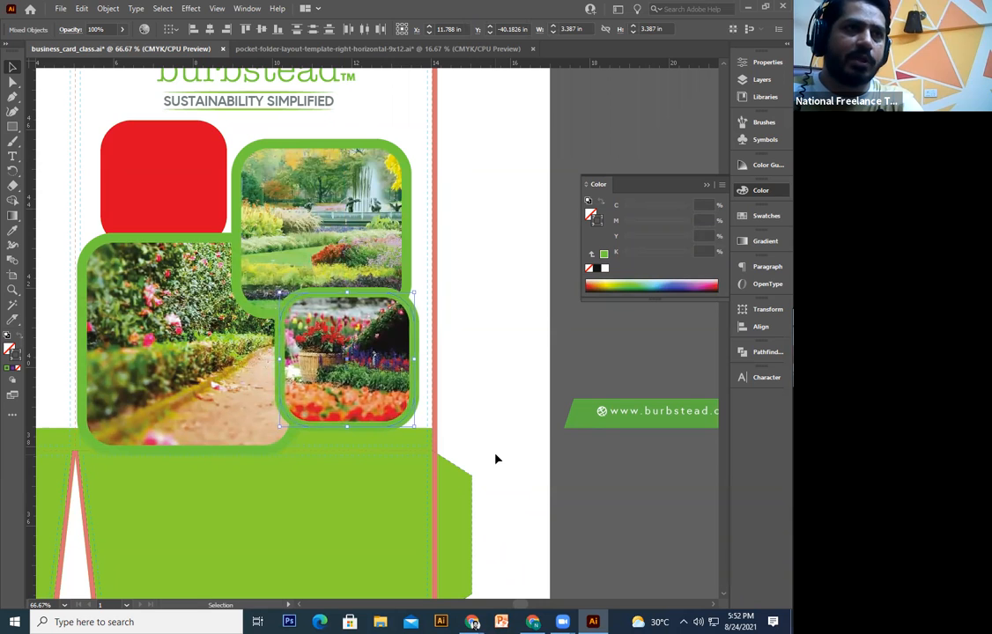
{"action": "left_click", "coordinate": [529, 491]}
- Isolate the circular clip group on the lower folder layout and copy its pink flower-arch photo
{"action": "left_click_drag", "start_coordinate": [202, 241], "coordinate": [208, 248]}
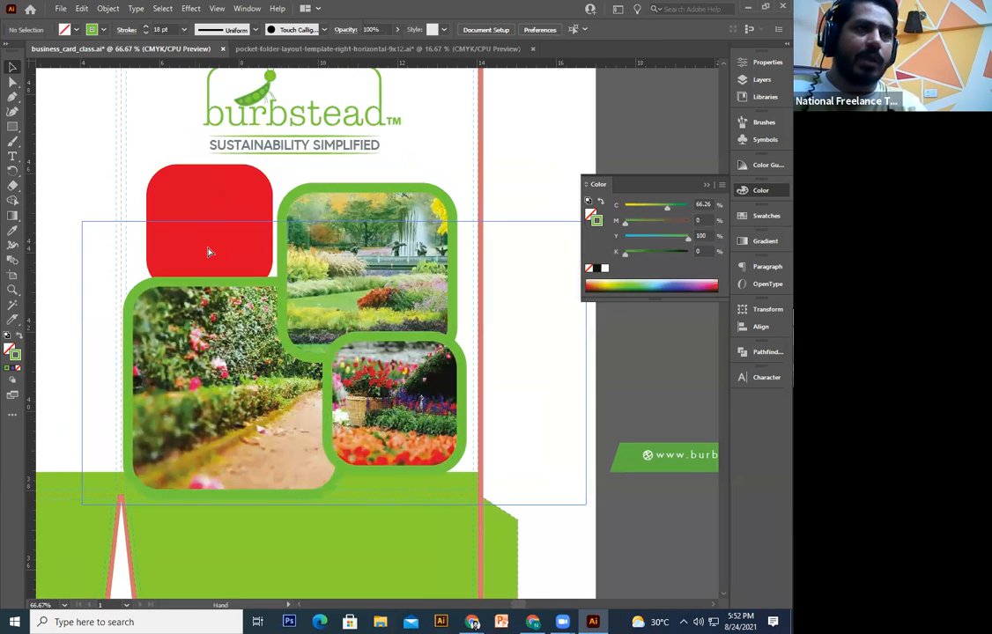
{"action": "left_click", "coordinate": [208, 248]}
{"action": "key", "text": "ctrl+minus"}
{"action": "key", "text": "ctrl+minus"}
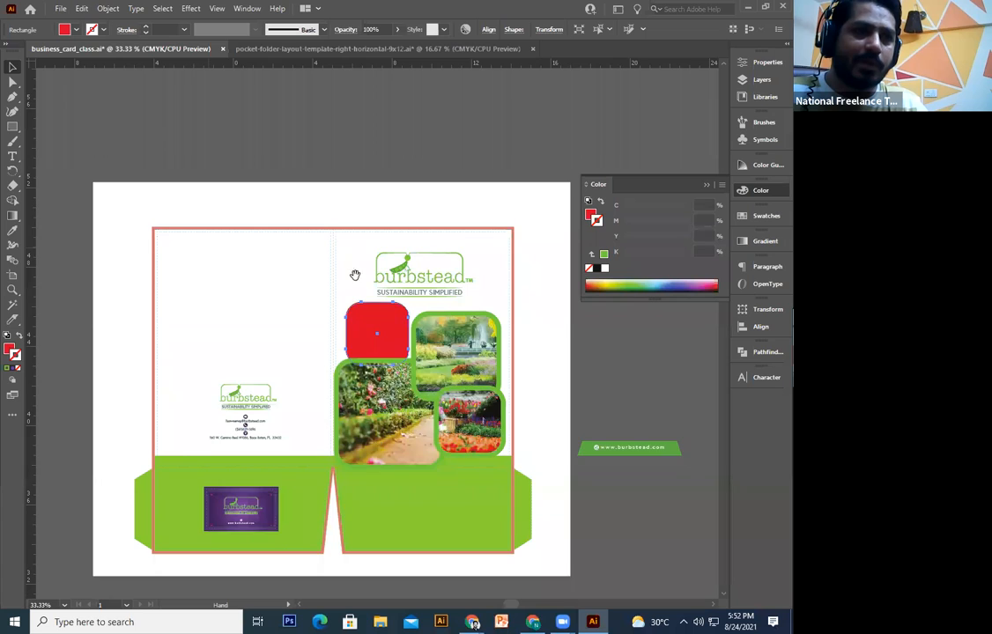
{"action": "scroll", "coordinate": [352, 273], "scroll_direction": "down", "scroll_amount": 10}
{"action": "left_click_drag", "start_coordinate": [262, 310], "coordinate": [346, 394]}
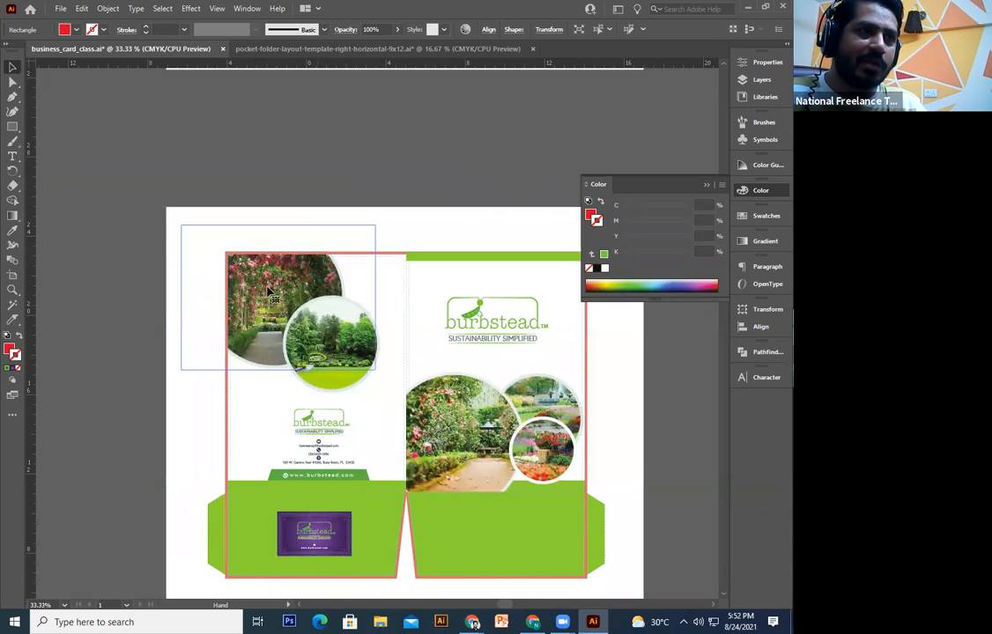
{"action": "double_click", "coordinate": [251, 288]}
{"action": "double_click", "coordinate": [251, 288]}
{"action": "double_click", "coordinate": [251, 288]}
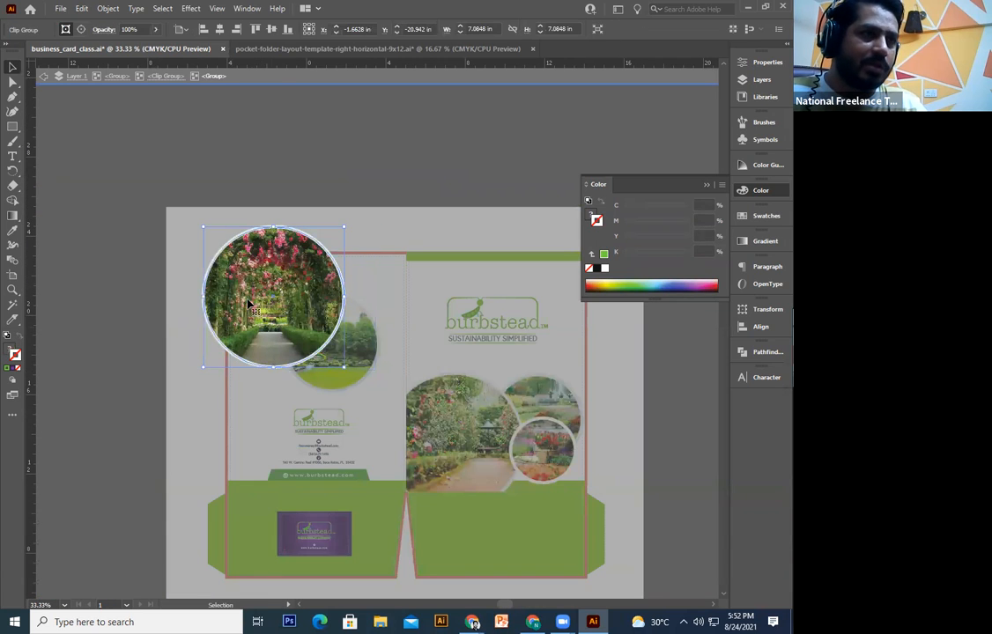
{"action": "double_click", "coordinate": [250, 340]}
{"action": "double_click", "coordinate": [145, 314]}
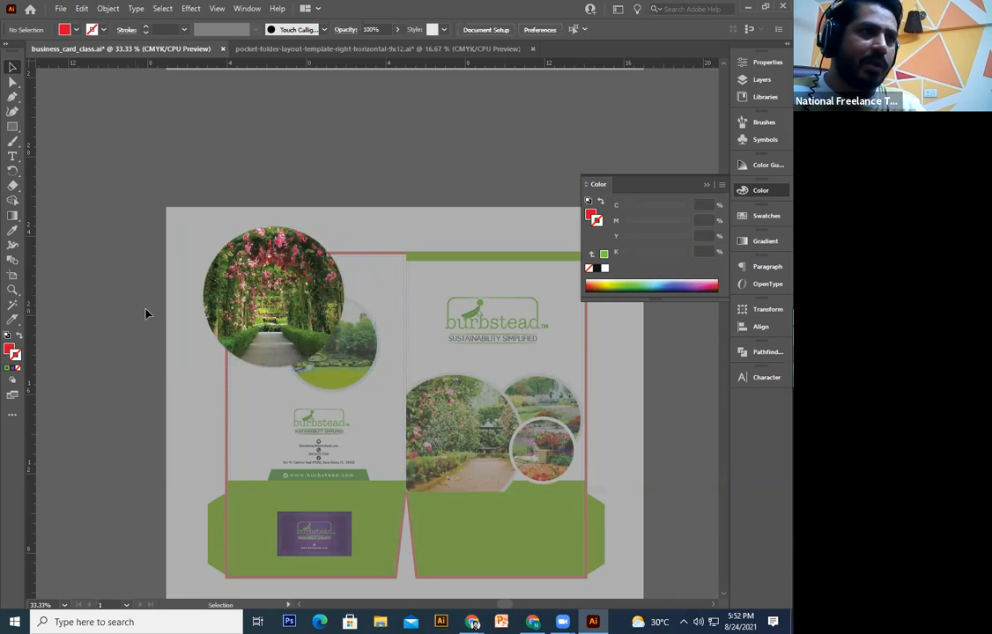
- Paste the flower-arch photo on the upper folder layout, scaled down to cover the remaining red square
{"action": "left_click_drag", "start_coordinate": [393, 273], "coordinate": [350, 405]}
{"action": "left_click_drag", "start_coordinate": [403, 292], "coordinate": [352, 414]}
{"action": "key", "text": "ctrl+v"}
{"action": "key", "text": "ctrl+="}
{"action": "left_click_drag", "start_coordinate": [527, 229], "coordinate": [458, 337]}
{"action": "left_click_drag", "start_coordinate": [389, 381], "coordinate": [295, 292]}
- Send the flower-arch photo backward behind the remaining red square
{"action": "key", "text": "ctrl+["}
{"action": "key", "text": "ctrl+["}
{"action": "key", "text": "ctrl+["}
{"action": "key", "text": "ctrl+["}
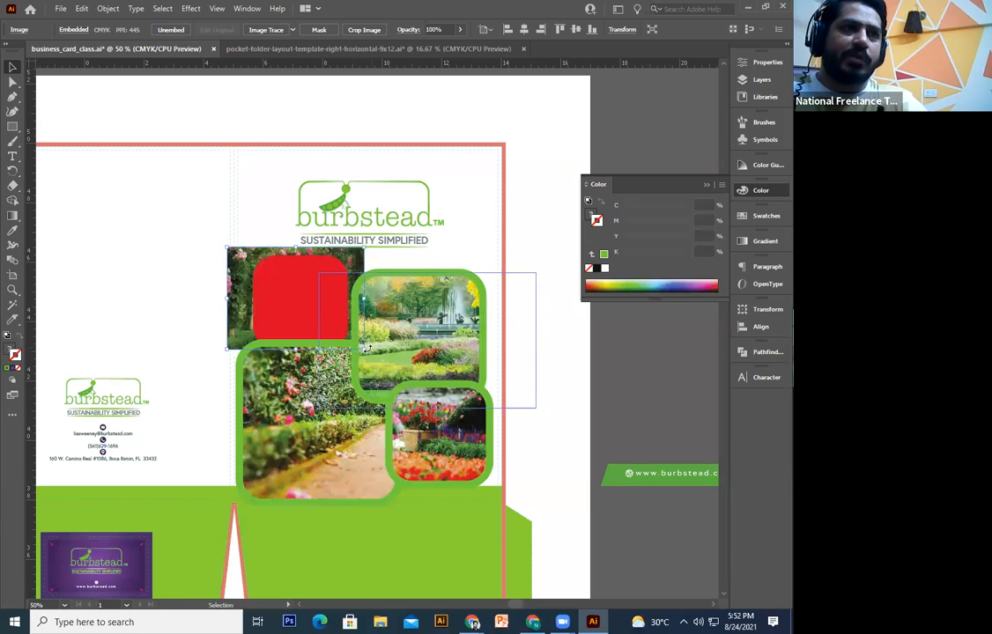
- Clip the pink flower-arch photo into the remaining red rounded square with a clipping mask
{"action": "left_click", "coordinate": [282, 290], "text": "shift"}
{"action": "right_click", "coordinate": [282, 290]}
{"action": "left_click", "coordinate": [605, 362]}
{"action": "left_click", "coordinate": [316, 291]}
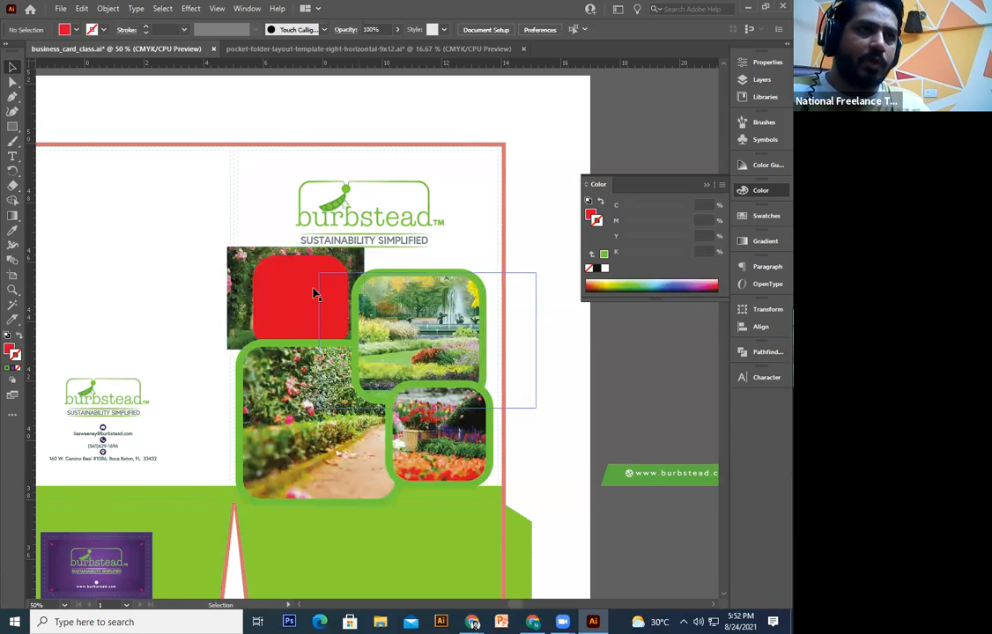
{"action": "left_click", "coordinate": [231, 311], "text": "shift"}
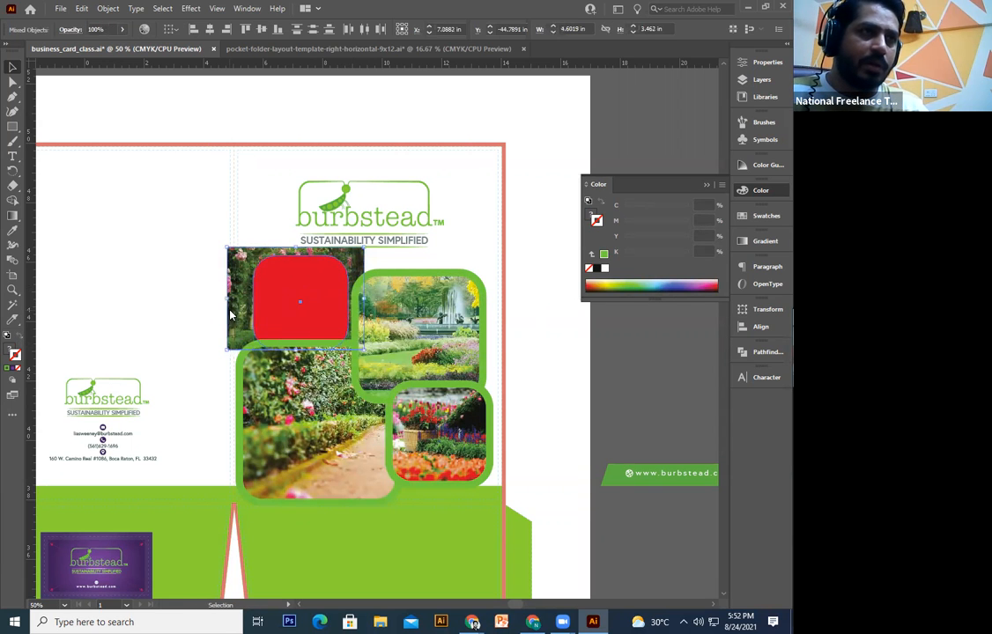
{"action": "right_click", "coordinate": [230, 310]}
{"action": "left_click", "coordinate": [310, 439]}
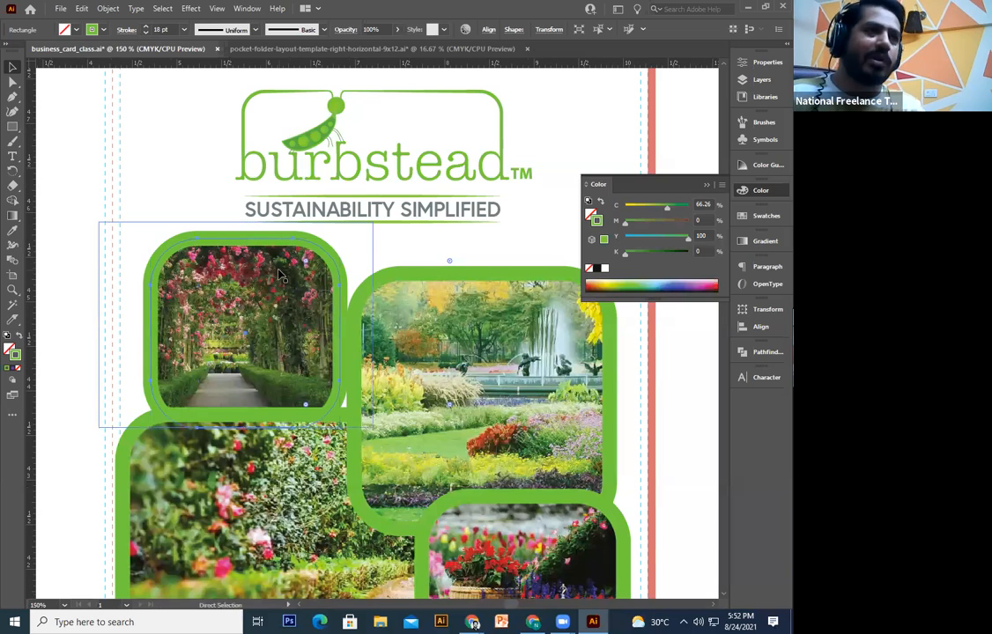
- Group the clipped flower-arch photo with its green frame and bring the group to the front
{"action": "key", "text": "ctrl+plus"}
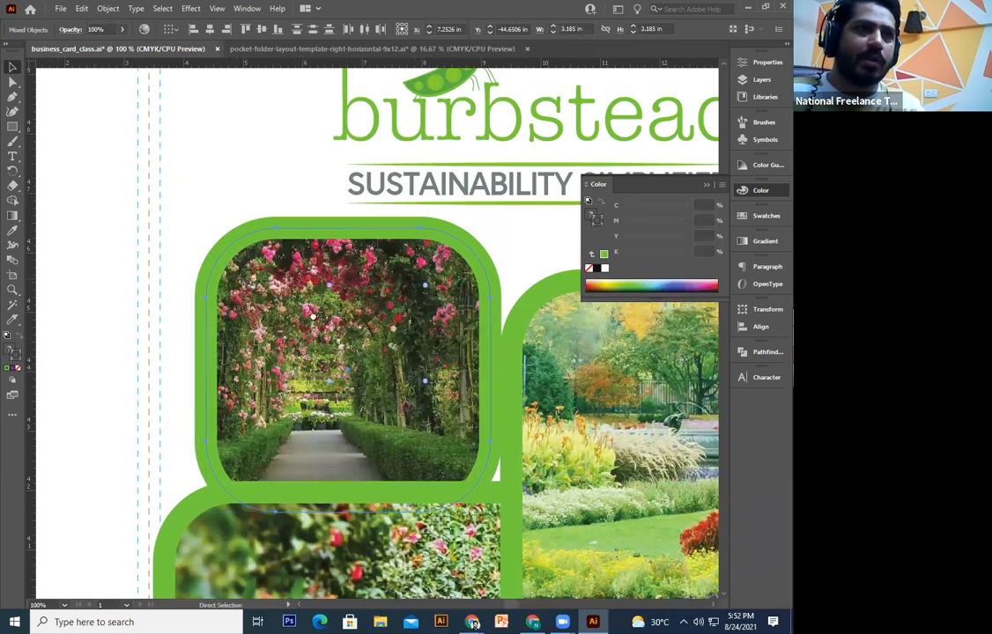
{"action": "key", "text": "ctrl+minus"}
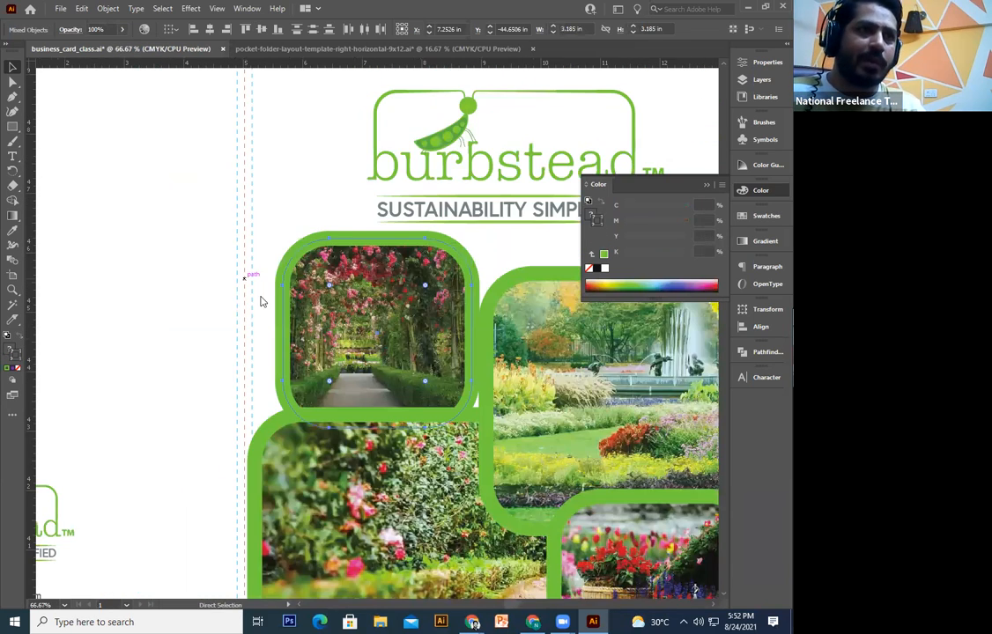
{"action": "left_click_drag", "start_coordinate": [326, 336], "coordinate": [245, 314]}
{"action": "right_click", "coordinate": [260, 298]}
{"action": "mouse_move", "coordinate": [339, 453]}
{"action": "left_click", "coordinate": [432, 451]}
- Move the framed flower-arch photo inward so it overlaps the fountain photo and the garden-path photo
{"action": "left_click_drag", "start_coordinate": [310, 347], "coordinate": [329, 377]}
{"action": "key", "text": "shift+Right"}
{"action": "key", "text": "shift+Right"}
{"action": "key", "text": "shift+Right"}
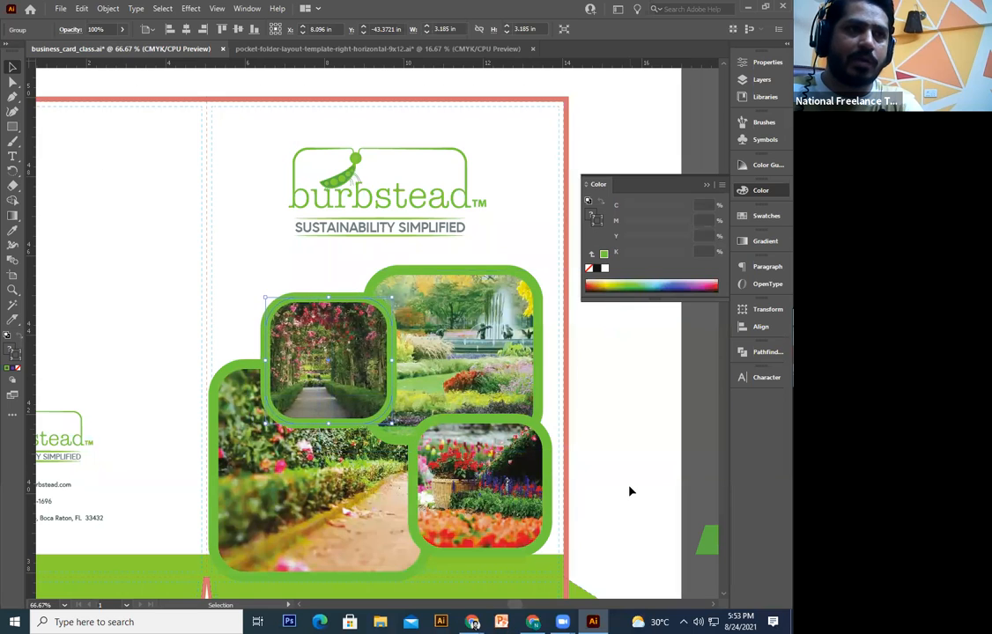
{"action": "left_click", "coordinate": [630, 491]}
{"action": "left_click_drag", "start_coordinate": [629, 485], "coordinate": [572, 430]}
- Try deleting the green background shape of the folder's pocket panels and undo the change
{"action": "key", "text": "ctrl+minus"}
{"action": "left_click", "coordinate": [465, 525]}
{"action": "key", "text": "Delete"}
{"action": "left_click_drag", "start_coordinate": [353, 545], "coordinate": [412, 396]}
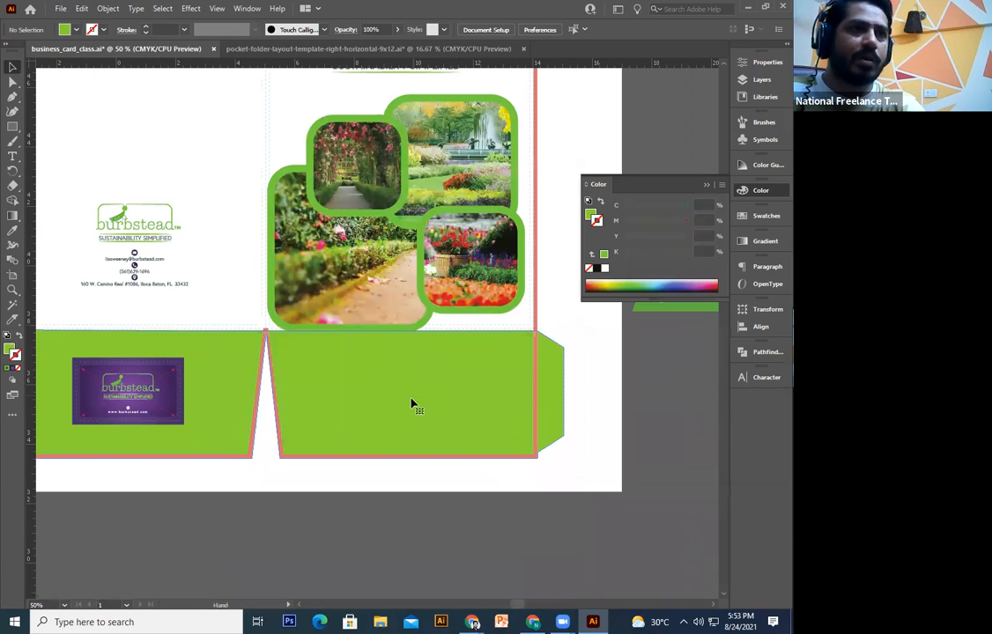
{"action": "left_click", "coordinate": [412, 405]}
{"action": "key", "text": "Delete"}
{"action": "left_click_drag", "start_coordinate": [373, 282], "coordinate": [351, 414]}
{"action": "key", "text": "ctrl+z"}
{"action": "key", "text": "v"}
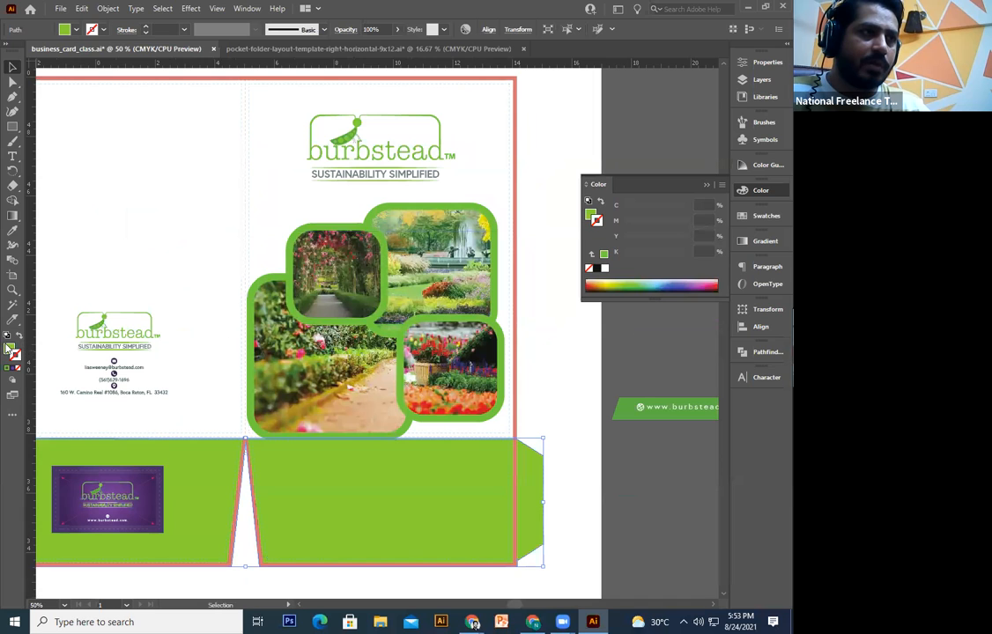
- Change the fill of the green pocket-panel shape to white
{"action": "left_click", "coordinate": [10, 349]}
{"action": "left_click", "coordinate": [118, 207]}
{"action": "left_click", "coordinate": [12, 67]}
{"action": "left_click_drag", "start_coordinate": [264, 378], "coordinate": [246, 359]}
{"action": "left_click", "coordinate": [596, 526]}
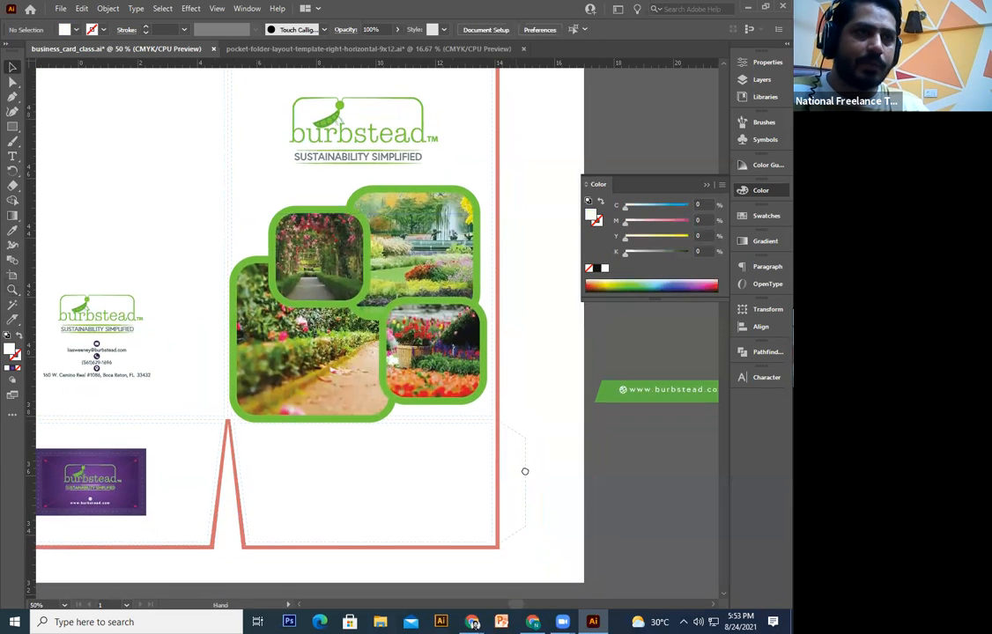
{"action": "left_click_drag", "start_coordinate": [525, 470], "coordinate": [535, 522]}
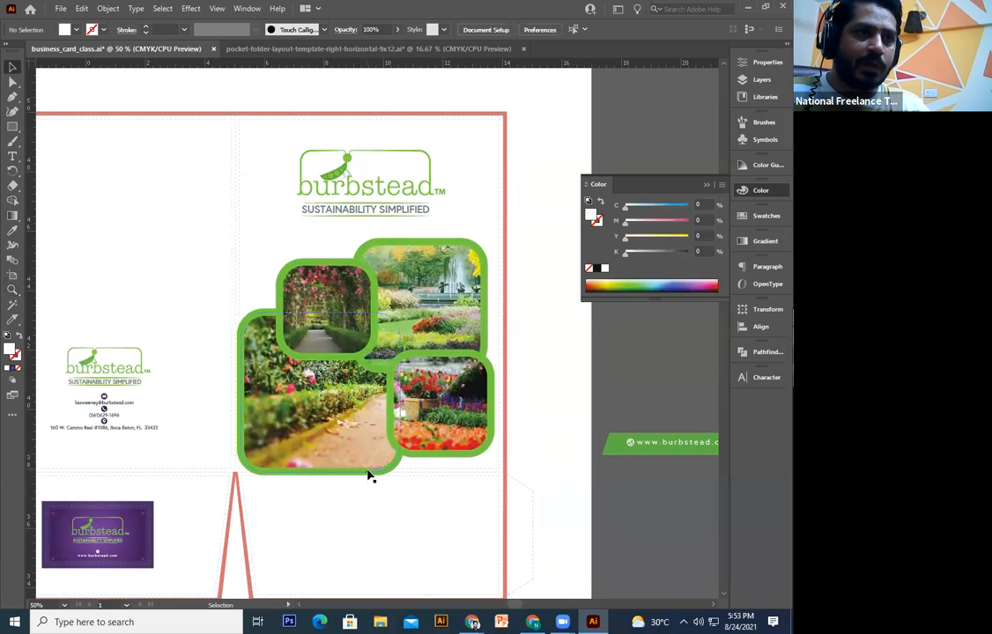
- Select the outlines of all four garden photos and recolor them with a light gray swatch
{"action": "left_click", "coordinate": [371, 471]}
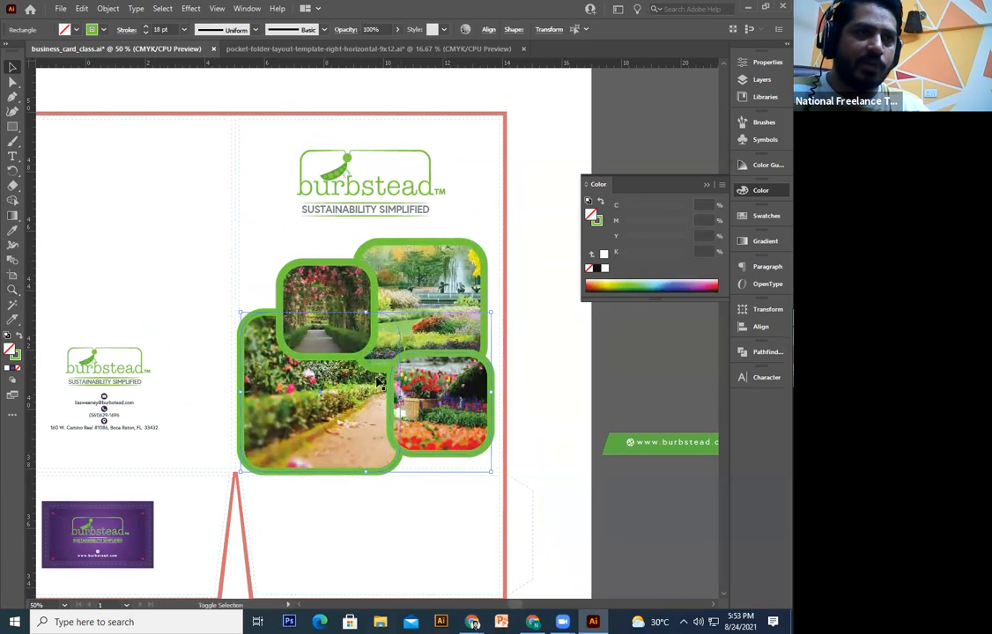
{"action": "left_click", "coordinate": [324, 360]}
{"action": "left_click", "coordinate": [324, 357], "text": "shift"}
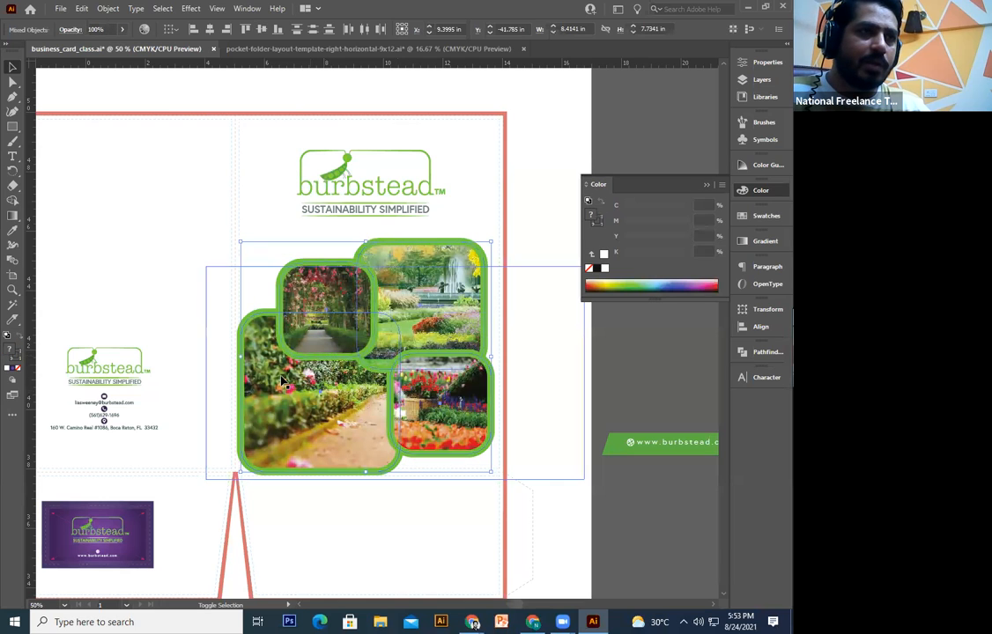
{"action": "left_click_drag", "start_coordinate": [429, 457], "coordinate": [502, 518]}
{"action": "key", "text": "ctrl+z"}
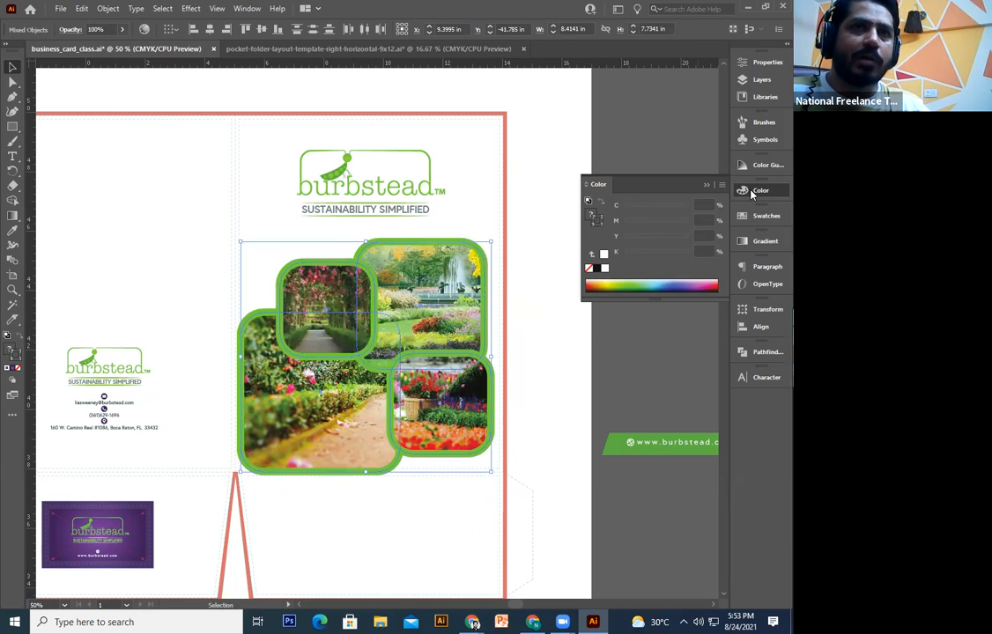
{"action": "left_click", "coordinate": [775, 220]}
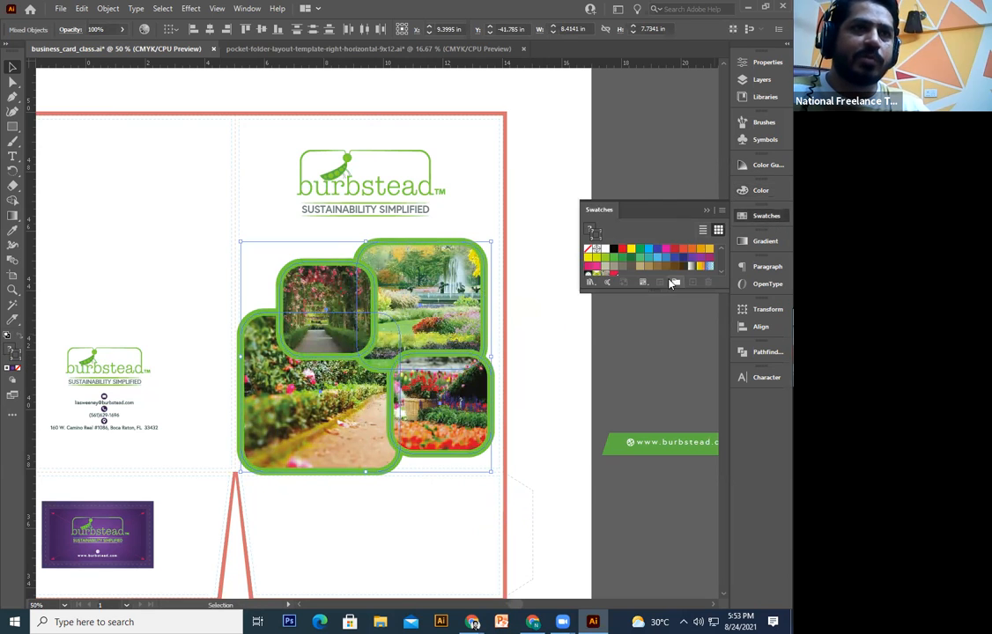
{"action": "left_click", "coordinate": [674, 259]}
{"action": "left_click", "coordinate": [629, 377]}
{"action": "left_click_drag", "start_coordinate": [626, 375], "coordinate": [637, 381]}
{"action": "left_click_drag", "start_coordinate": [256, 325], "coordinate": [351, 304]}
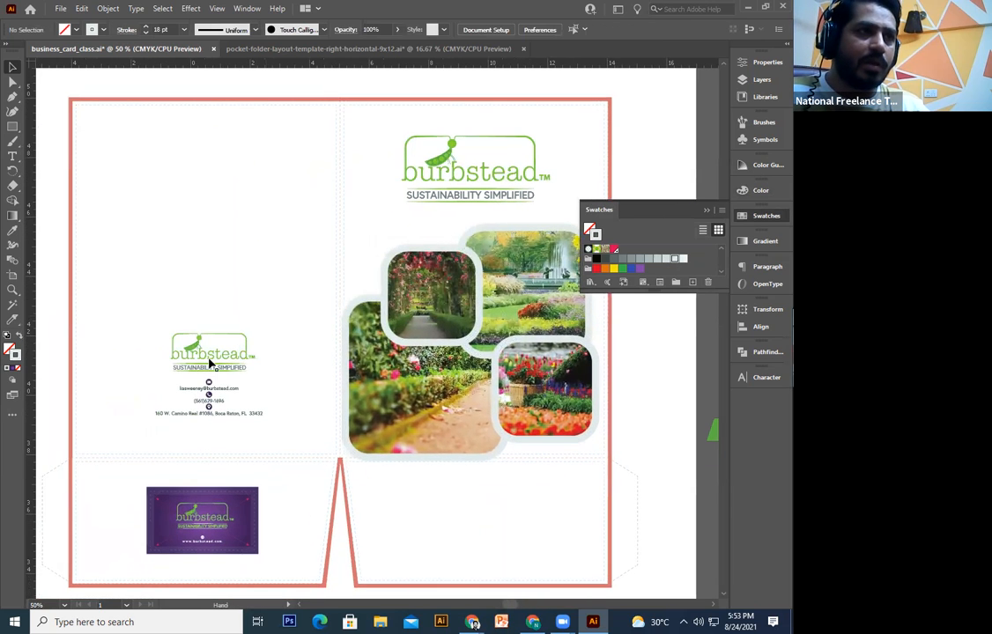
- Sample the green of the back-cover logo's pea pod with the Eyedropper and save it as a swatch
{"action": "left_click", "coordinate": [209, 362]}
{"action": "key", "text": "ctrl+="}
{"action": "key", "text": "ctrl+="}
{"action": "key", "text": "ctrl+="}
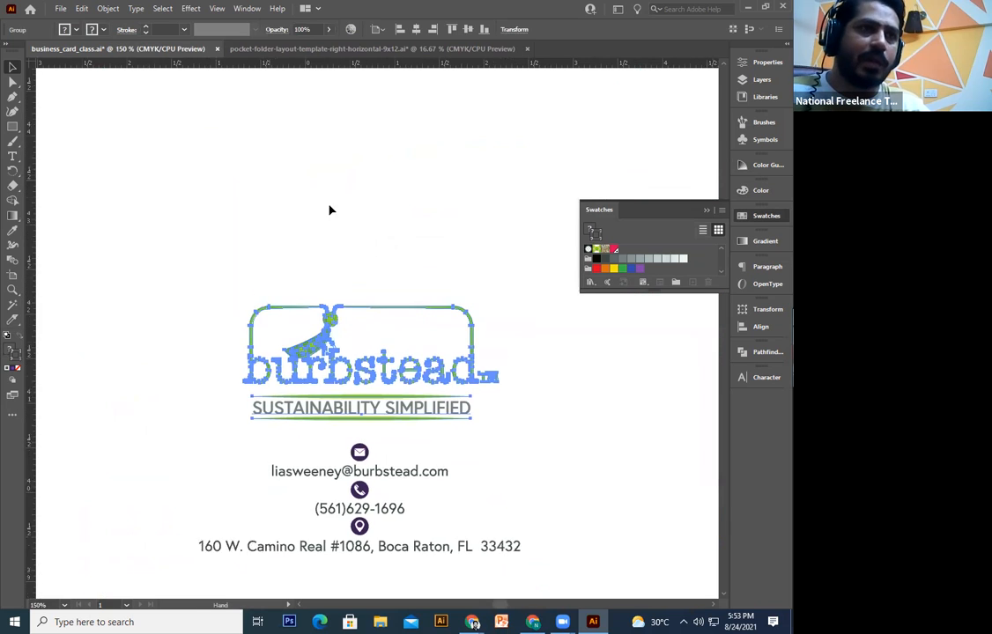
{"action": "left_click_drag", "start_coordinate": [331, 210], "coordinate": [328, 222]}
{"action": "left_click", "coordinate": [327, 220]}
{"action": "left_click", "coordinate": [13, 231]}
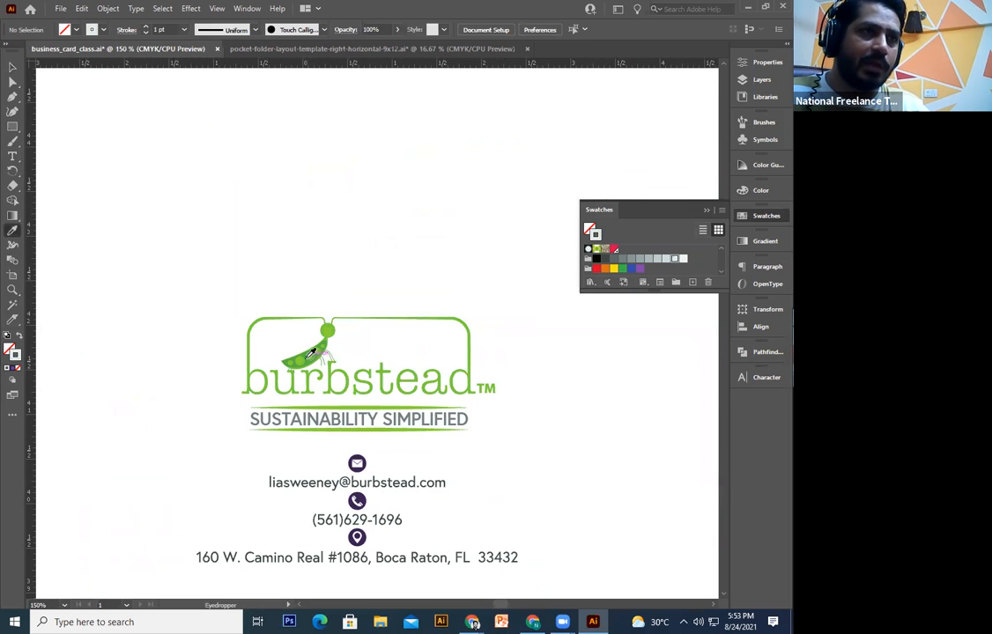
{"action": "left_click", "coordinate": [305, 355]}
{"action": "left_click_drag", "start_coordinate": [196, 272], "coordinate": [640, 258]}
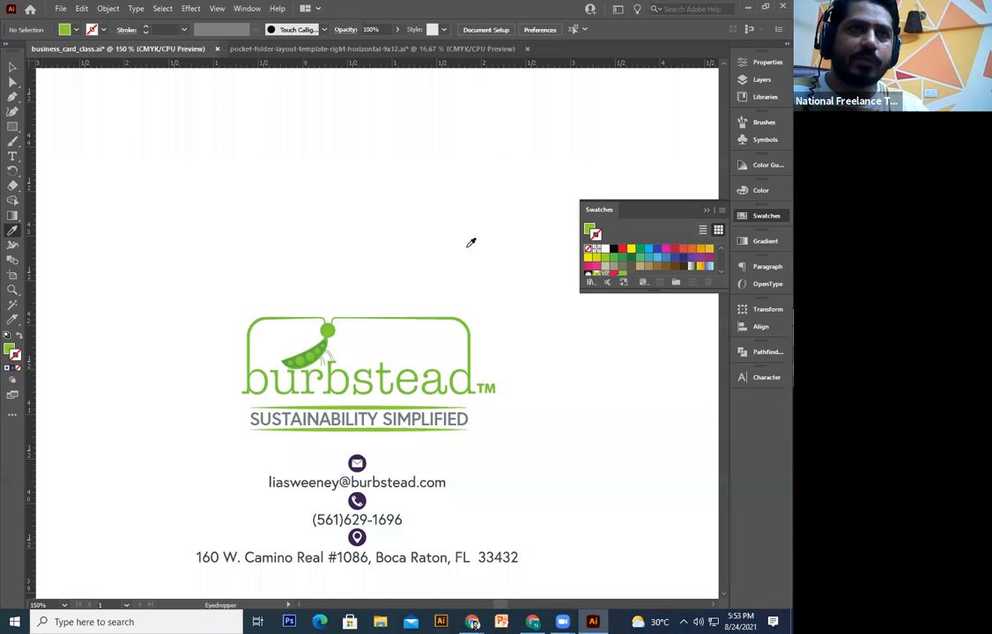
{"action": "left_click", "coordinate": [13, 68]}
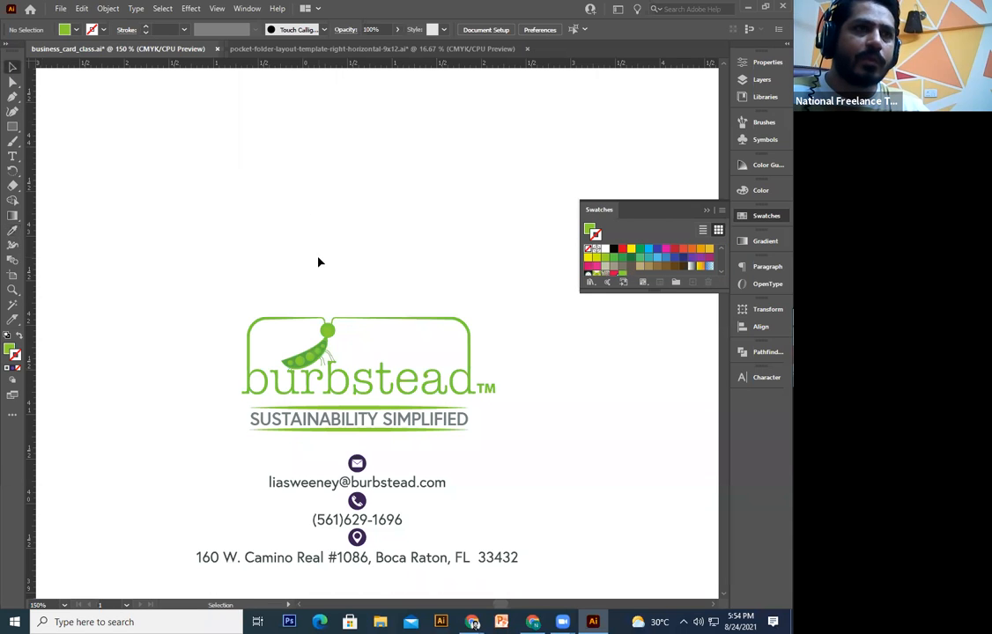
- Select the four photo frames on the front cover and apply the sampled logo-green swatch to their outlines
{"action": "key", "text": "ctrl+minus"}
{"action": "key", "text": "ctrl+minus"}
{"action": "key", "text": "ctrl+minus"}
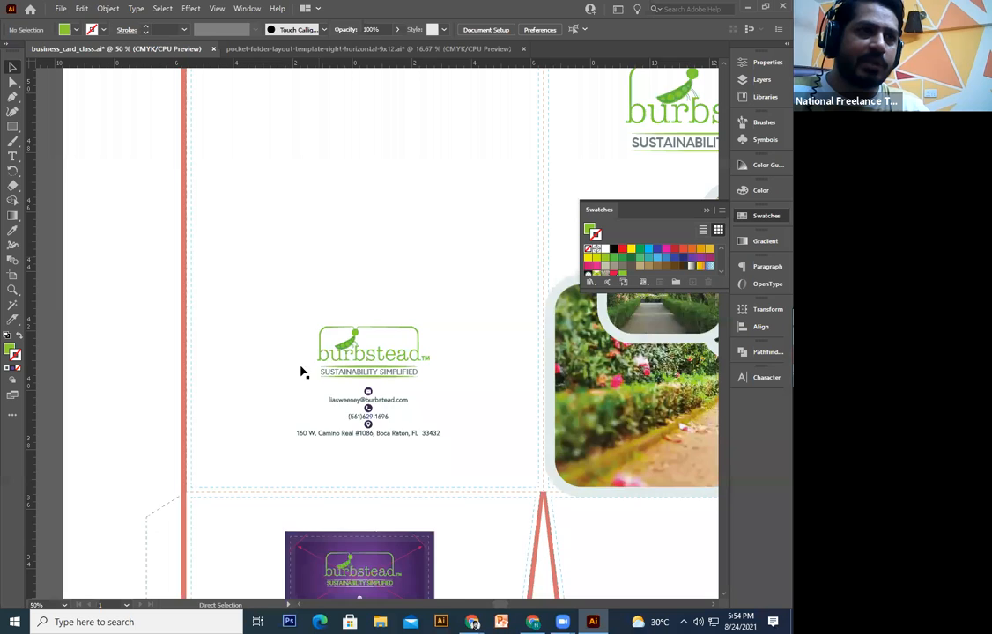
{"action": "left_click_drag", "start_coordinate": [618, 341], "coordinate": [313, 369]}
{"action": "left_click", "coordinate": [313, 365]}
{"action": "left_click", "coordinate": [313, 372], "text": "shift"}
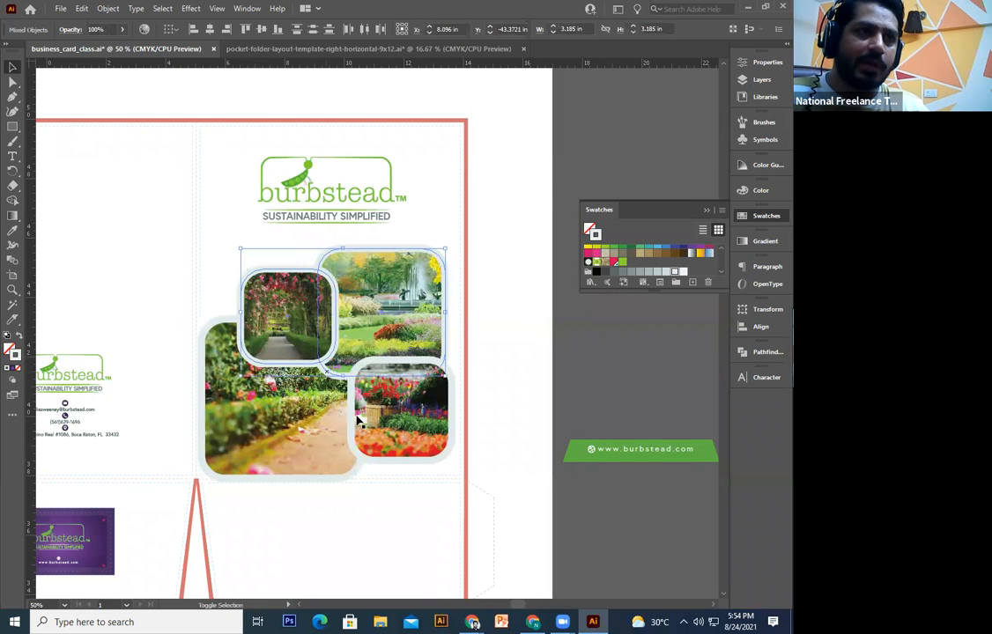
{"action": "left_click", "coordinate": [348, 477], "text": "shift"}
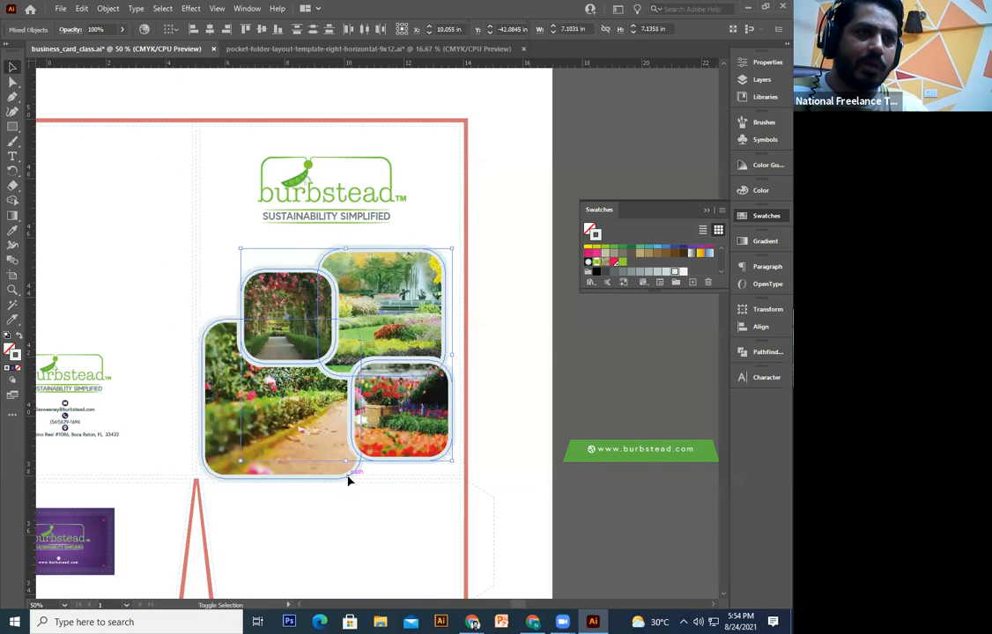
{"action": "left_click", "coordinate": [623, 263]}
{"action": "left_click", "coordinate": [528, 322]}
{"action": "left_click_drag", "start_coordinate": [424, 193], "coordinate": [459, 29]}
{"action": "left_click_drag", "start_coordinate": [549, 321], "coordinate": [518, 421]}
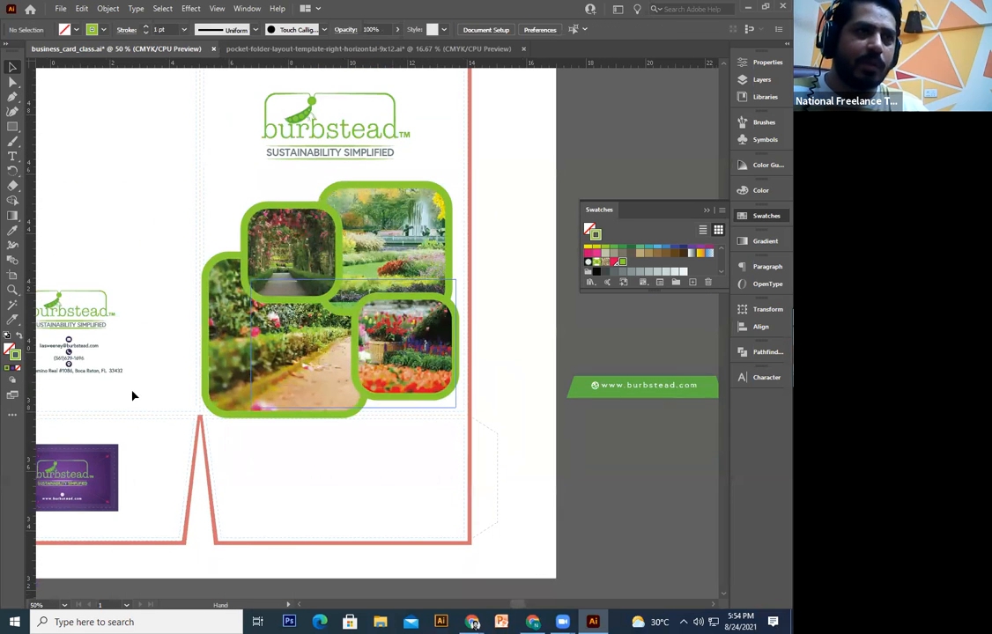
- Try the pale green CFF4AB as the stroke color of the four photo frames and undo it
{"action": "key", "text": "ctrl+z"}
{"action": "key", "text": "ctrl+shift+z"}
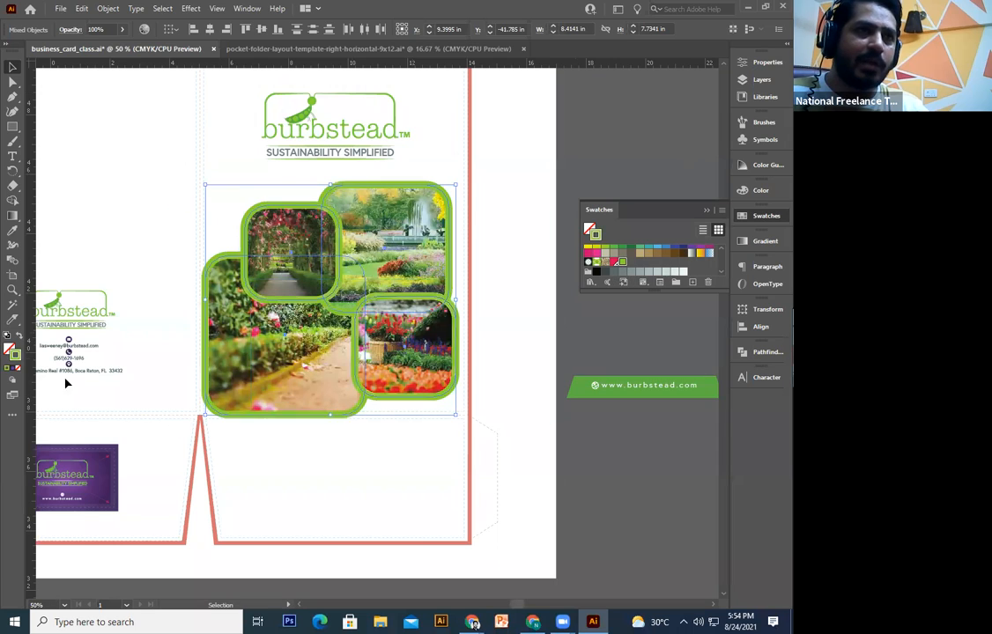
{"action": "double_click", "coordinate": [16, 355]}
{"action": "left_click_drag", "start_coordinate": [336, 266], "coordinate": [280, 234]}
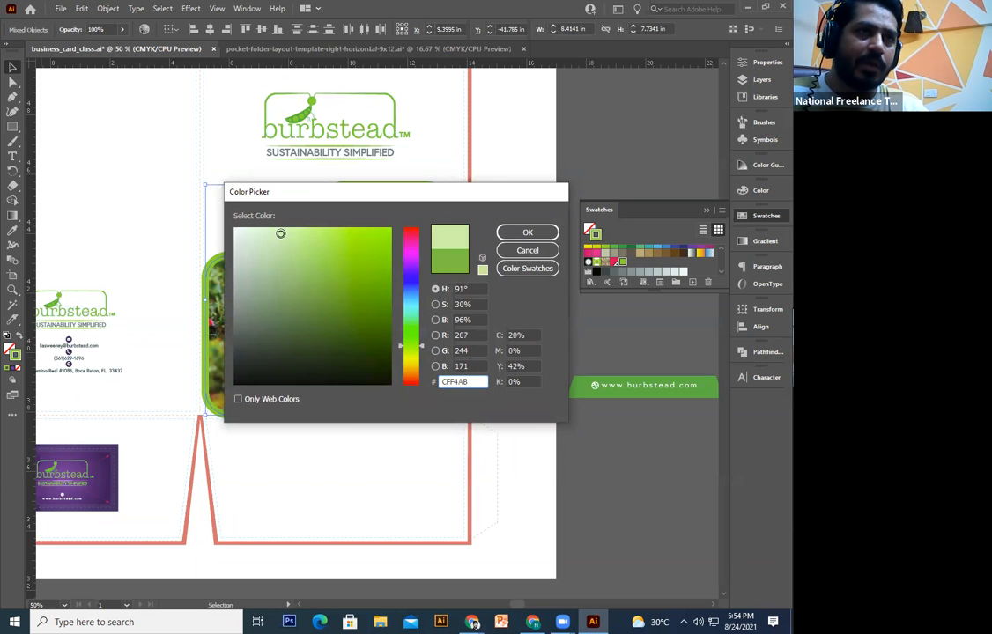
{"action": "left_click", "coordinate": [525, 233]}
{"action": "left_click_drag", "start_coordinate": [392, 205], "coordinate": [406, 278]}
{"action": "left_click_drag", "start_coordinate": [308, 364], "coordinate": [301, 325]}
{"action": "key", "text": "ctrl+z"}
- Try a brighter green, about 98ED48, on the outlines of the four photo frames and undo it
{"action": "double_click", "coordinate": [15, 355]}
{"action": "left_click", "coordinate": [344, 236]}
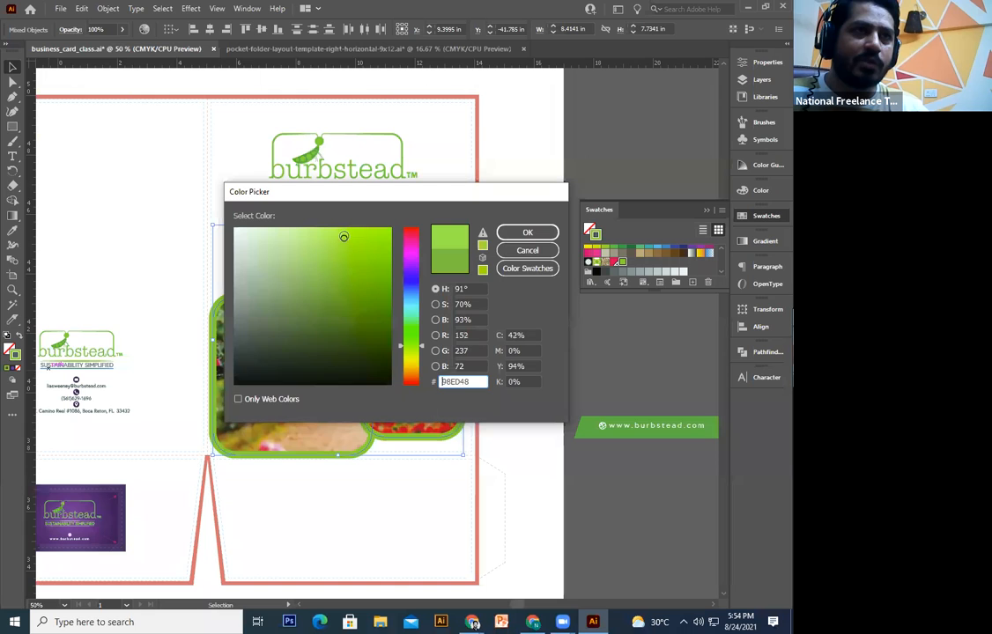
{"action": "left_click", "coordinate": [525, 233]}
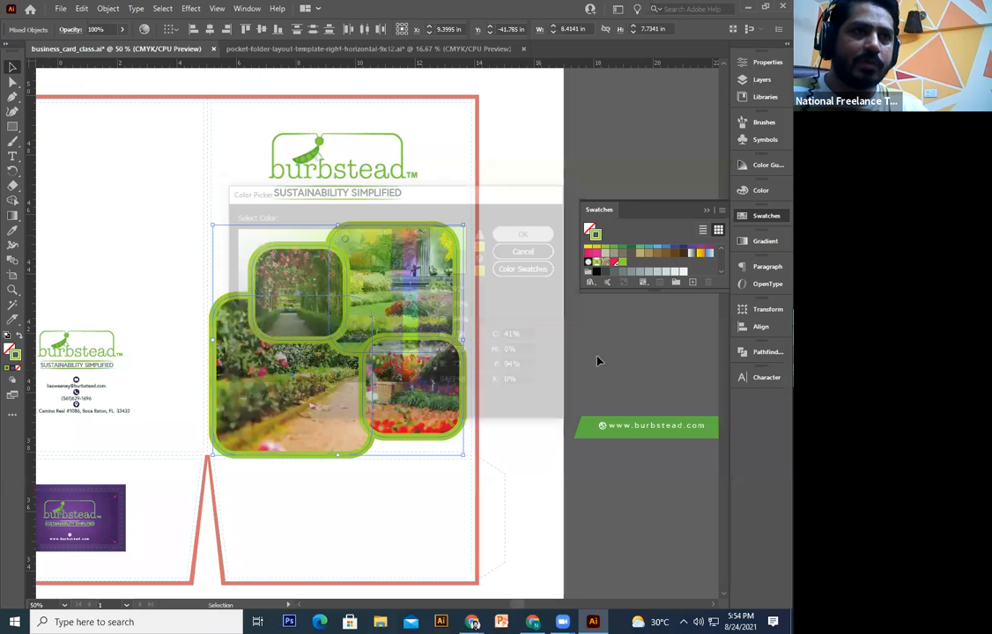
{"action": "left_click", "coordinate": [602, 364]}
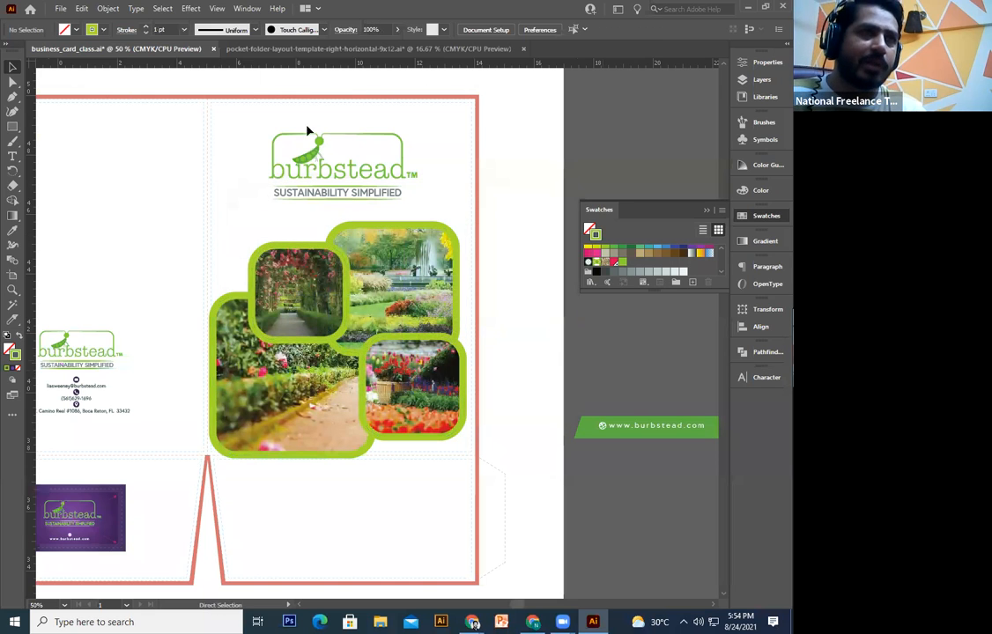
{"action": "key", "text": "ctrl+z"}
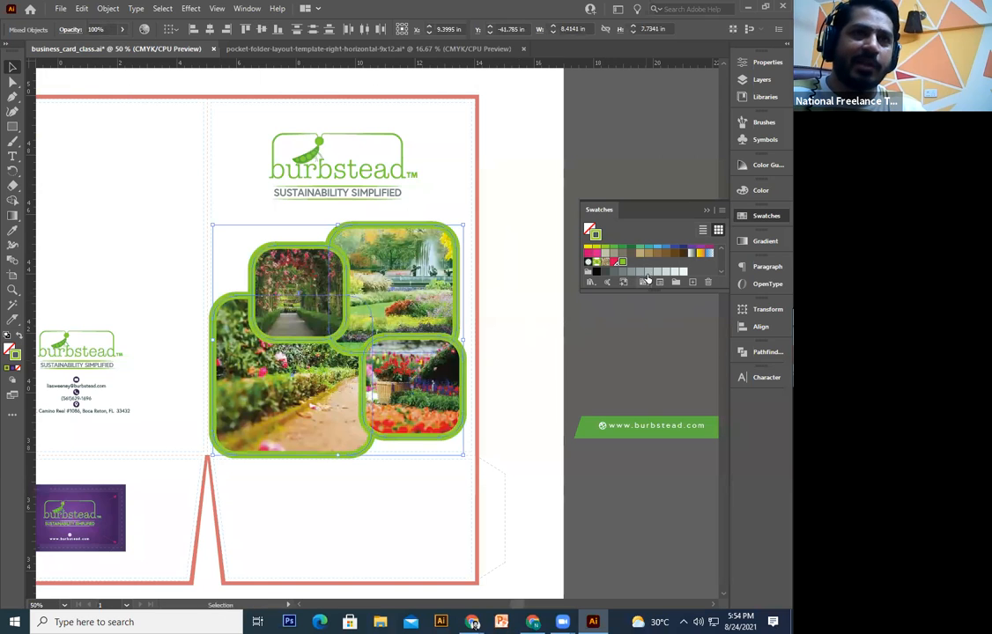
- Compare the light gray swatches on the four photo frames and keep the very light gray for their outlines
{"action": "left_click", "coordinate": [652, 273]}
{"action": "left_click", "coordinate": [674, 273]}
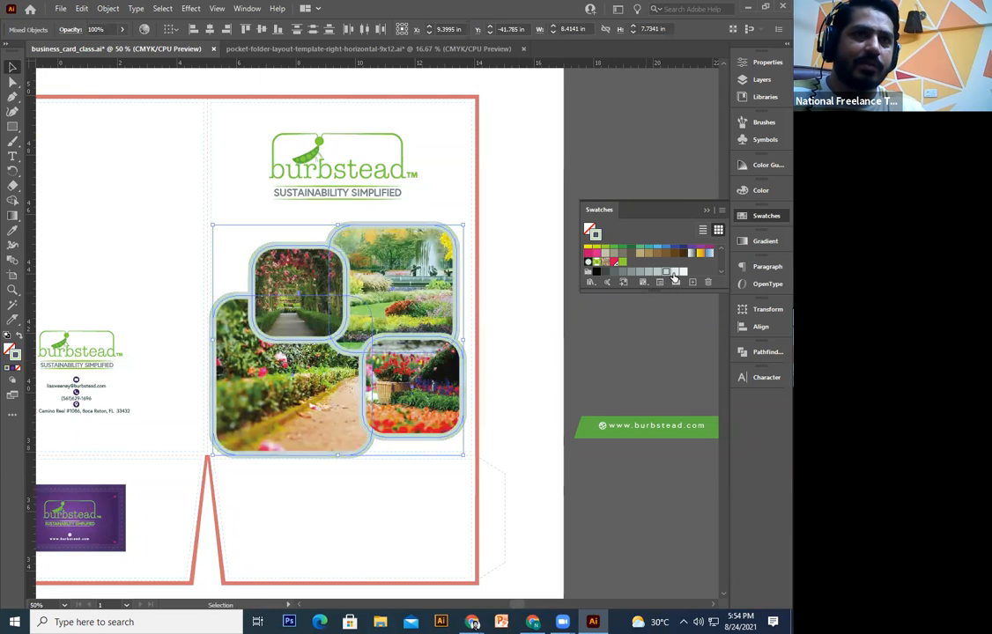
{"action": "left_click", "coordinate": [663, 274]}
{"action": "left_click", "coordinate": [666, 273]}
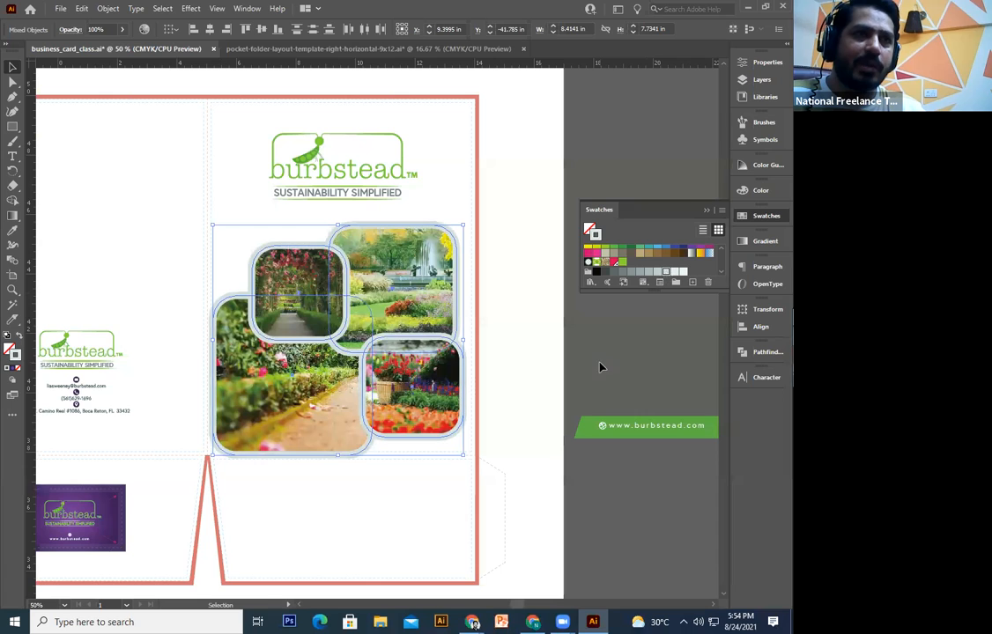
{"action": "left_click", "coordinate": [674, 274]}
{"action": "left_click", "coordinate": [603, 368]}
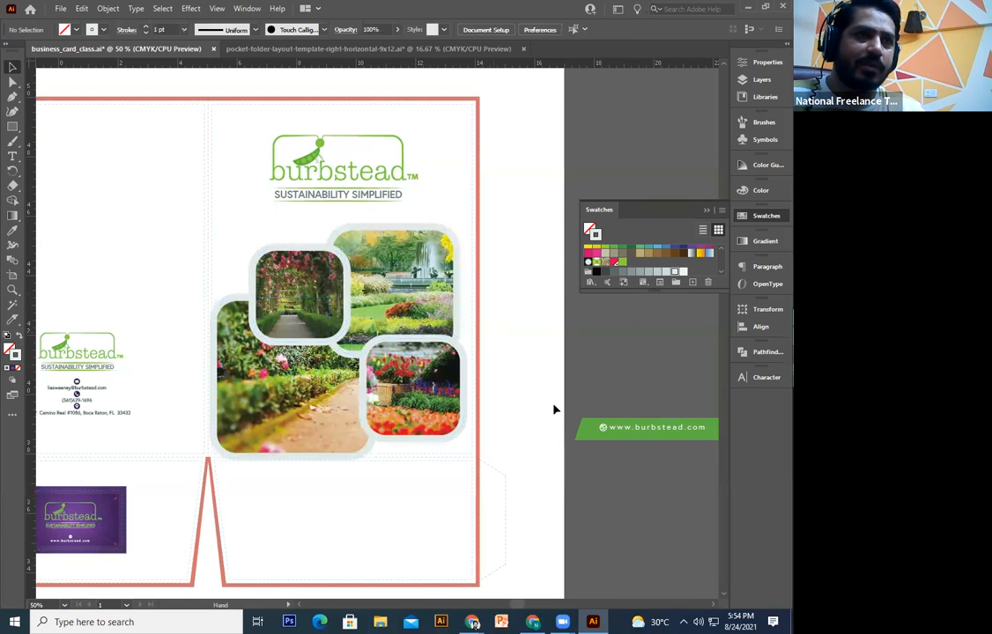
{"action": "left_click_drag", "start_coordinate": [345, 176], "coordinate": [400, 249]}
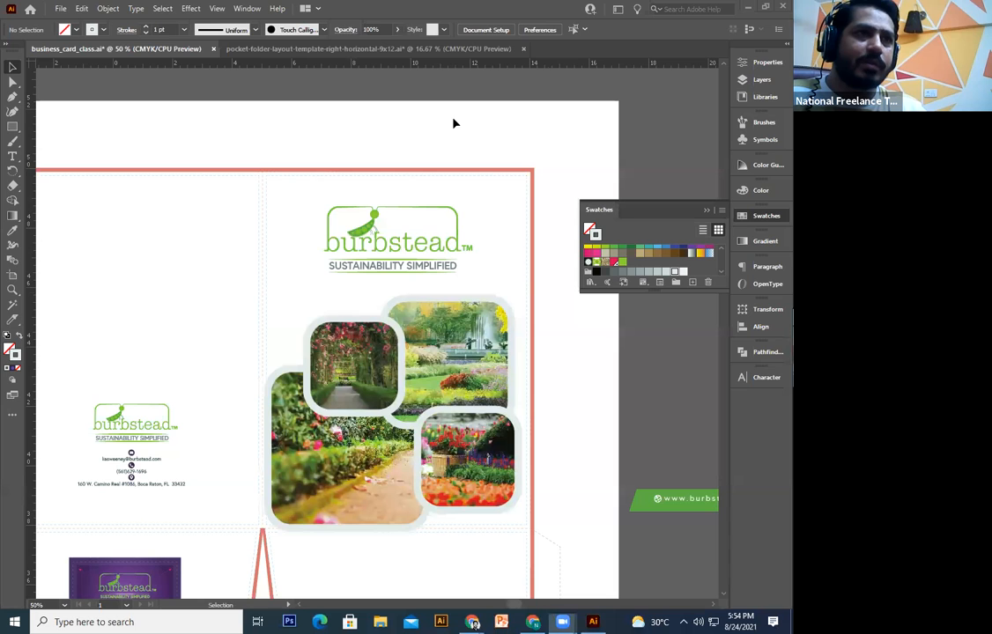
{"action": "scroll", "coordinate": [479, 271], "scroll_direction": "down", "scroll_amount": 5}
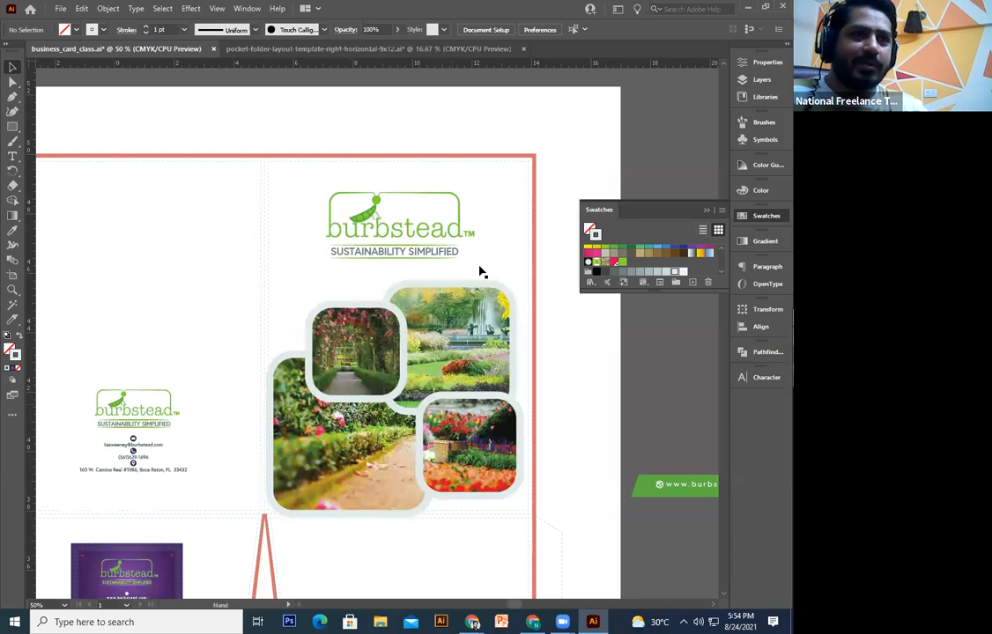
{"action": "left_click_drag", "start_coordinate": [396, 268], "coordinate": [399, 339]}
{"action": "left_click_drag", "start_coordinate": [332, 298], "coordinate": [398, 345]}
{"action": "left_click", "coordinate": [399, 345]}
{"action": "left_click_drag", "start_coordinate": [314, 358], "coordinate": [343, 379]}
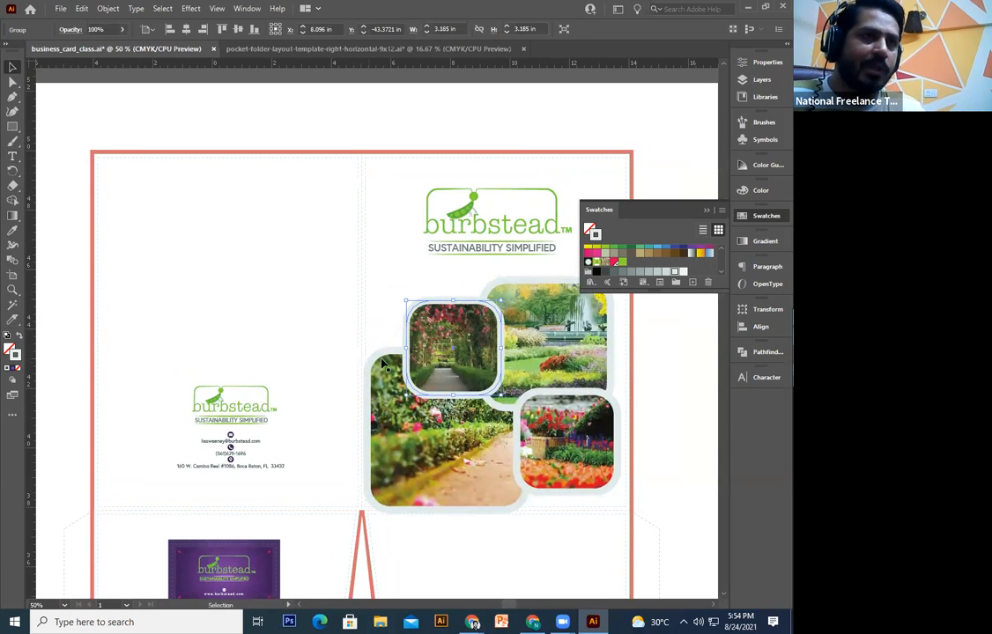
{"action": "left_click", "coordinate": [243, 130]}
{"action": "left_click_drag", "start_coordinate": [243, 130], "coordinate": [252, 146]}
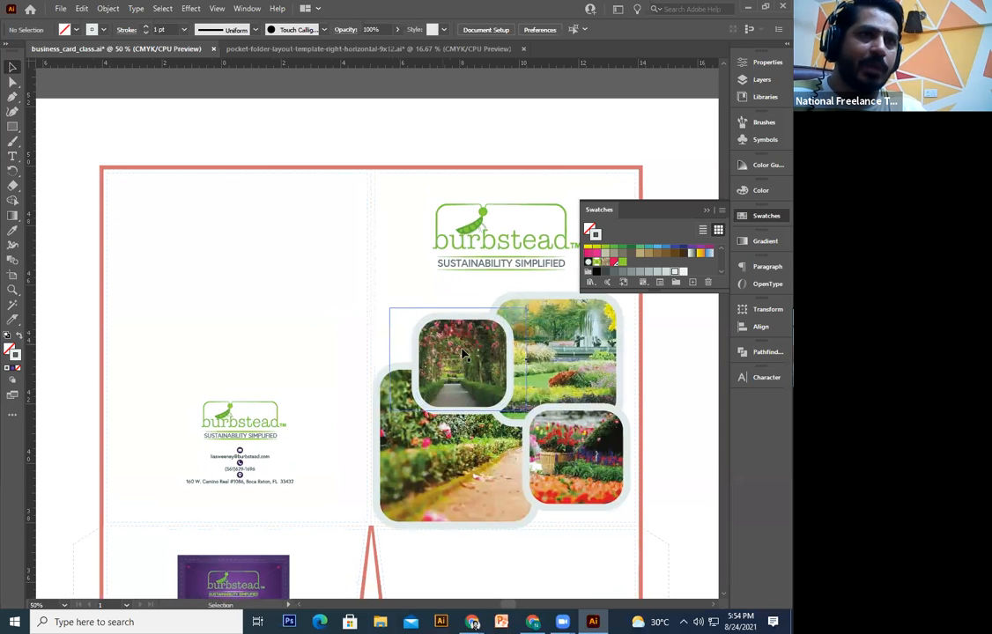
{"action": "left_click", "coordinate": [445, 392]}
{"action": "key", "text": "a"}
{"action": "left_click", "coordinate": [438, 401]}
{"action": "key", "text": "v"}
{"action": "left_click", "coordinate": [275, 159]}
{"action": "left_click", "coordinate": [476, 398]}
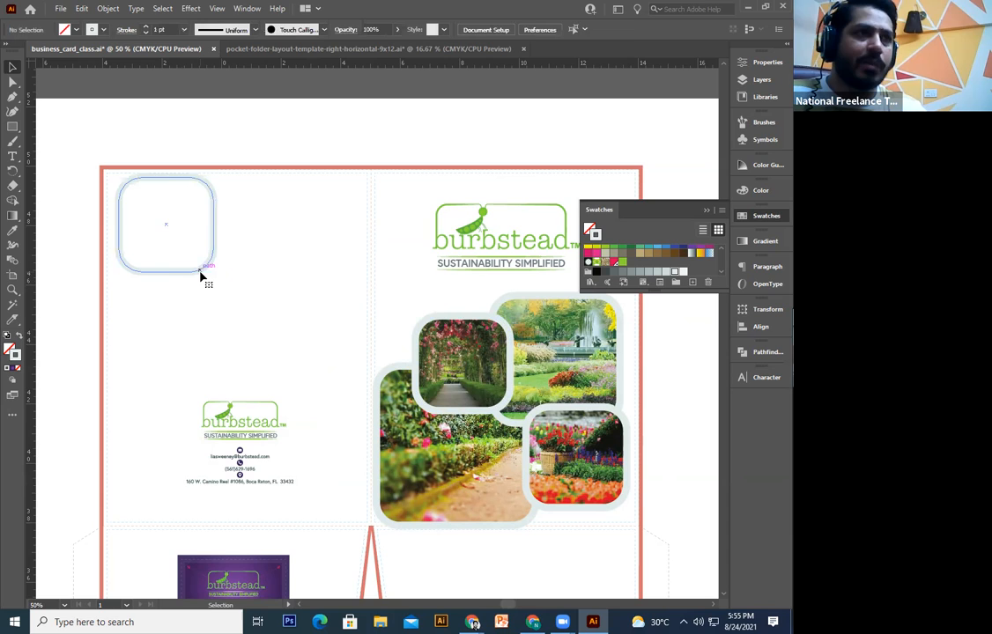
{"action": "left_click_drag", "start_coordinate": [214, 272], "coordinate": [160, 251]}
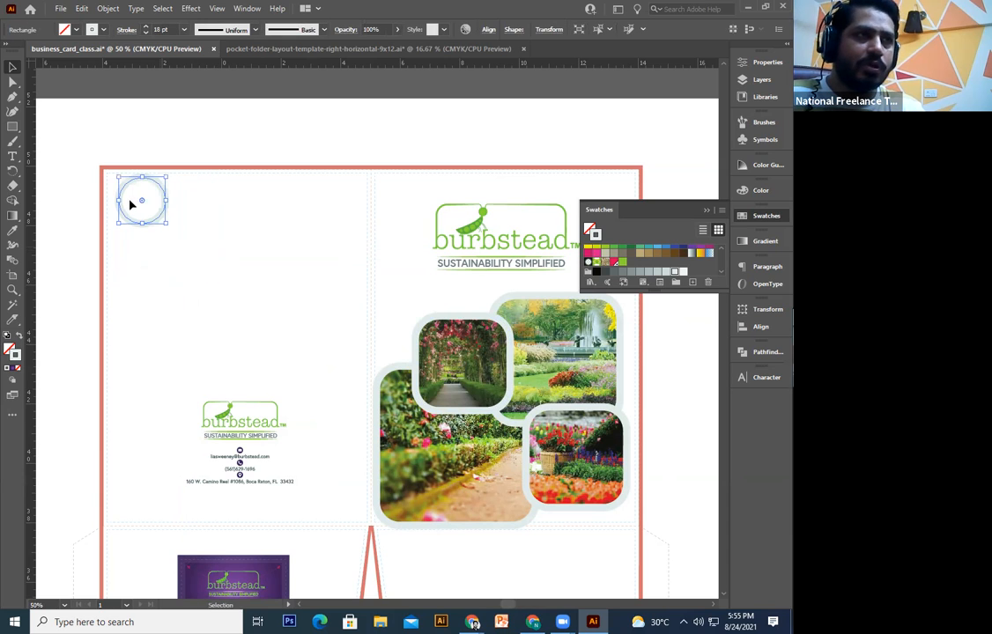
{"action": "key", "text": "Delete"}
- Draw a square about 2 in wide in the back cover's upper-left area and slightly round its corners
{"action": "key", "text": "m"}
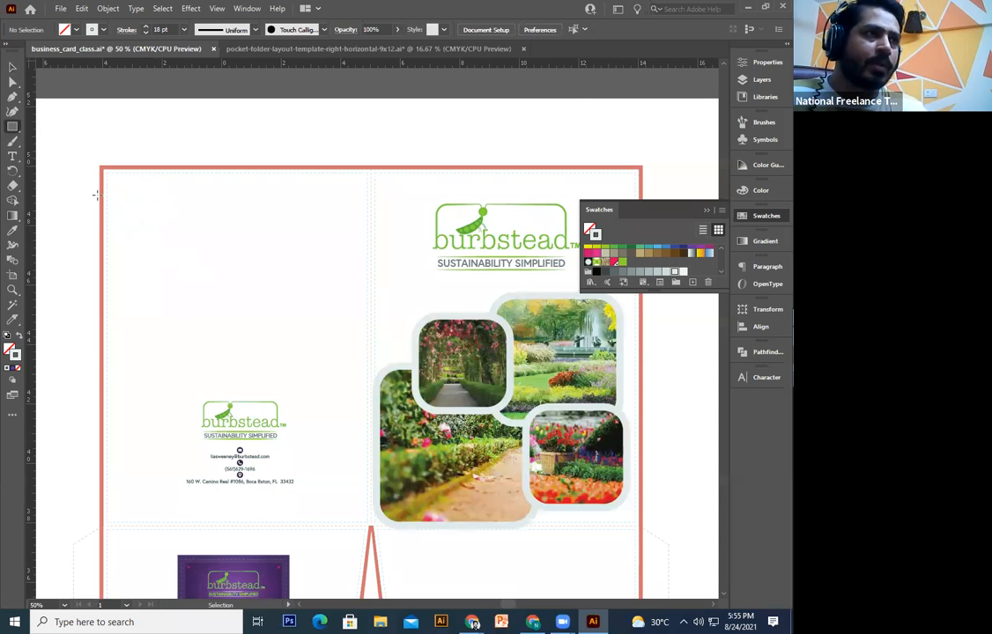
{"action": "left_click_drag", "start_coordinate": [128, 192], "coordinate": [188, 252]}
{"action": "left_click", "coordinate": [12, 81]}
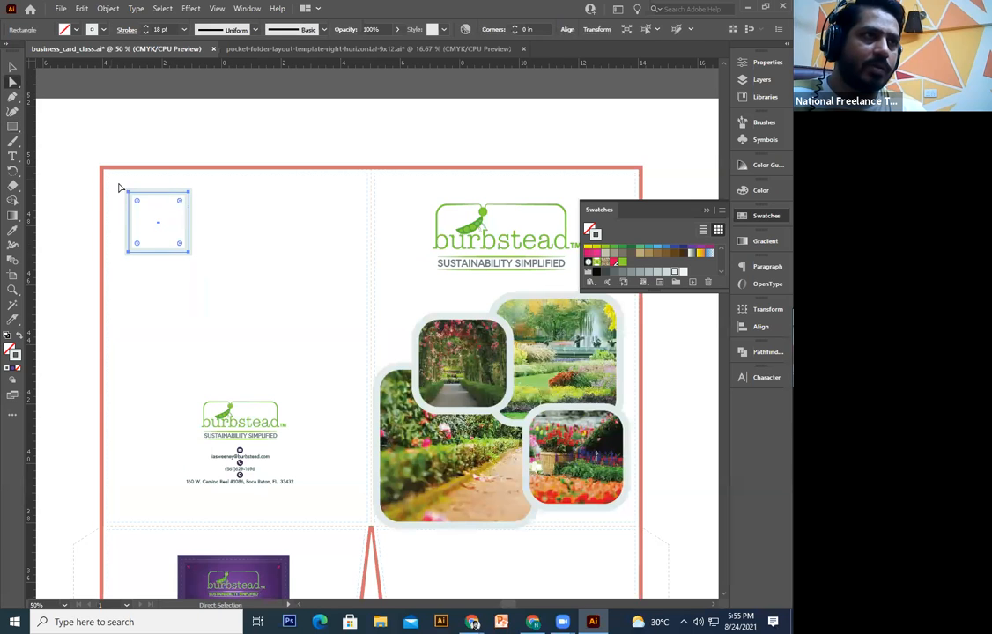
{"action": "left_click_drag", "start_coordinate": [138, 206], "coordinate": [140, 208]}
{"action": "key", "text": "v"}
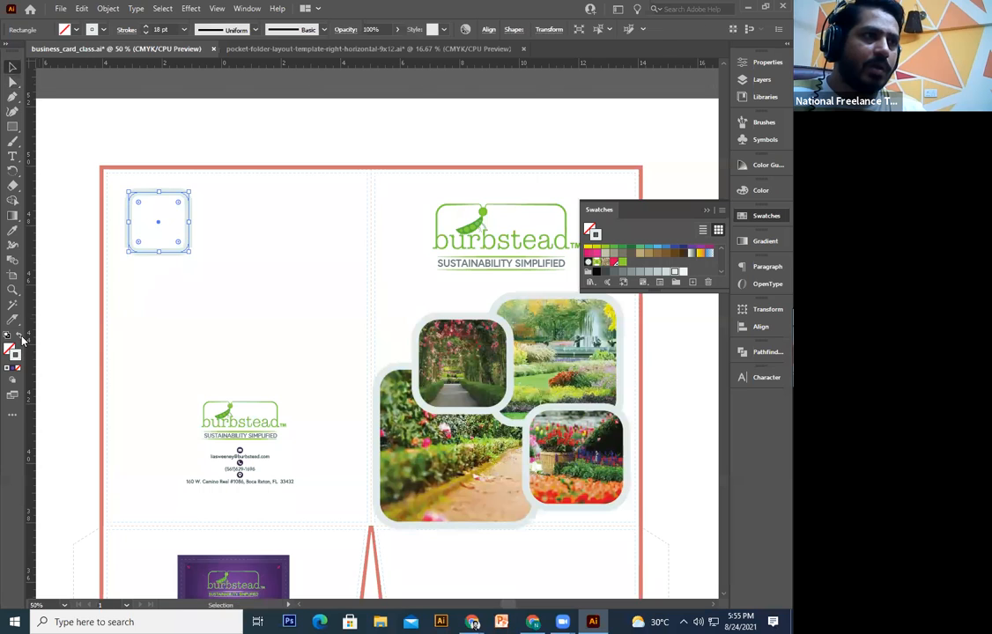
- Fill the small rounded square with the logo-green swatch and remove its outline
{"action": "left_click", "coordinate": [18, 339]}
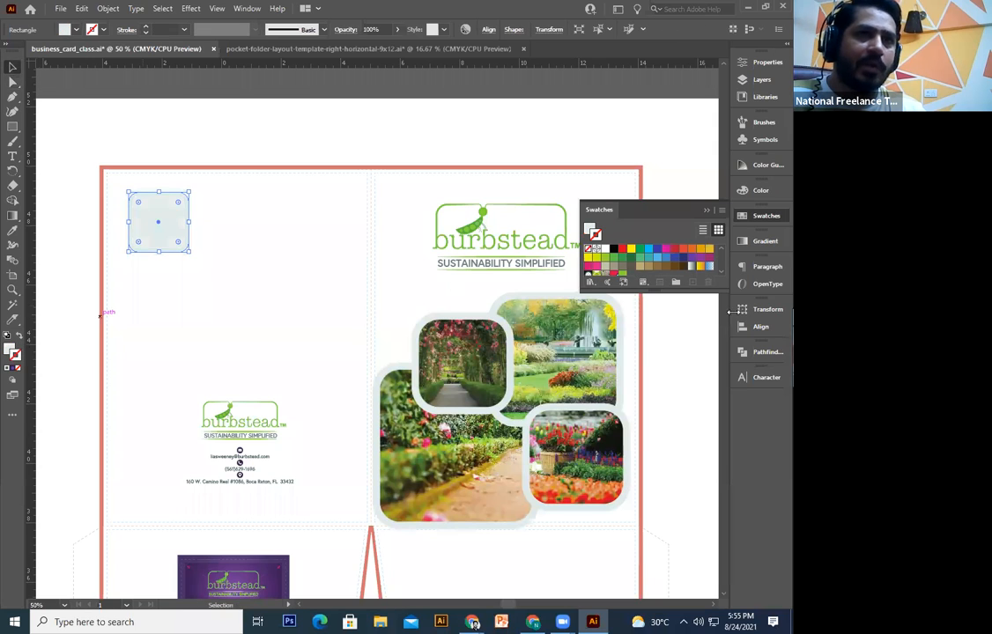
{"action": "left_click", "coordinate": [623, 275]}
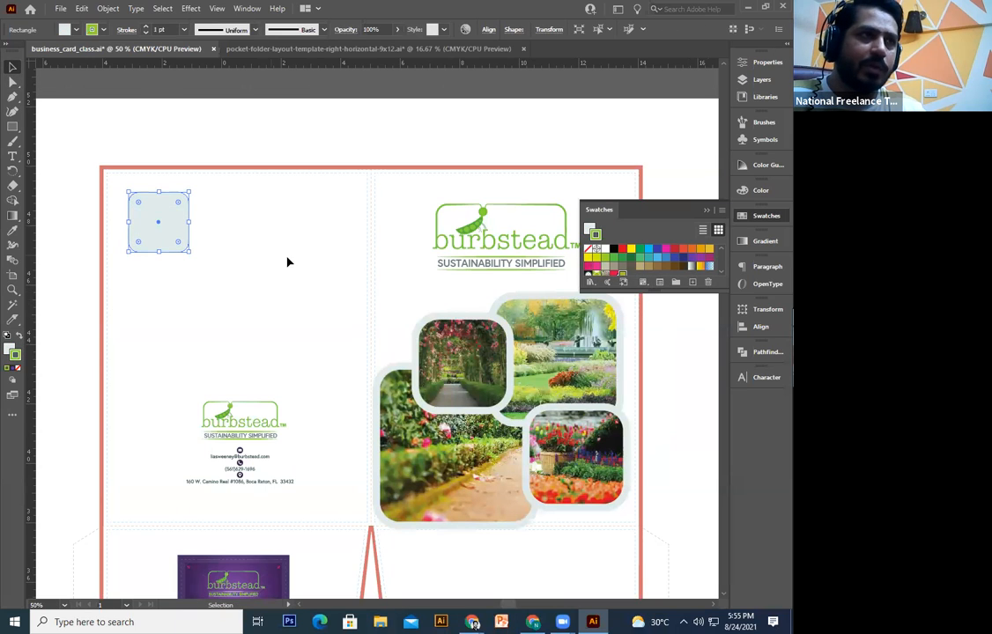
{"action": "left_click", "coordinate": [17, 371]}
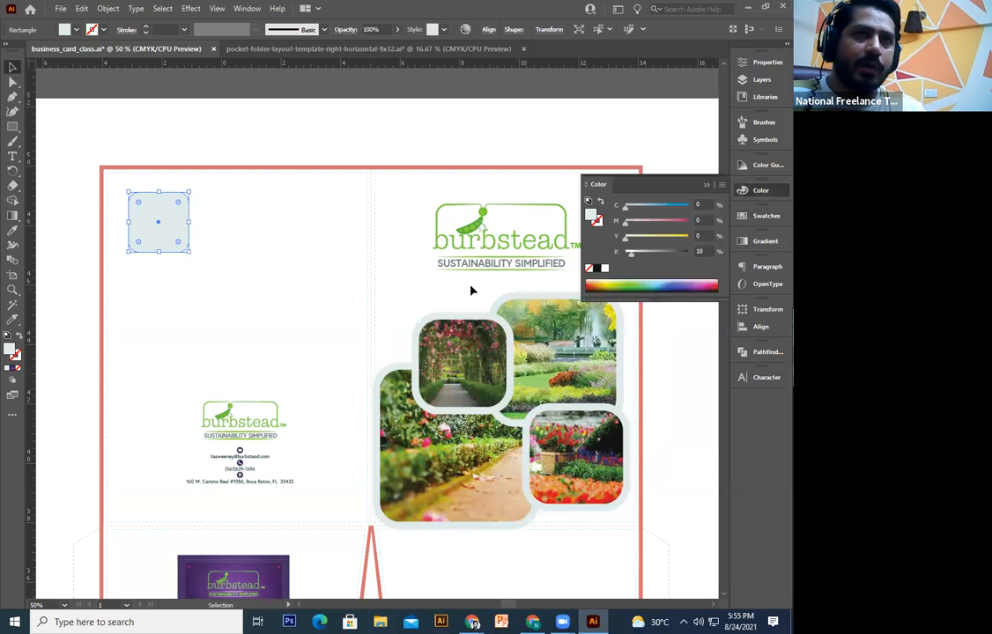
{"action": "left_click", "coordinate": [757, 214]}
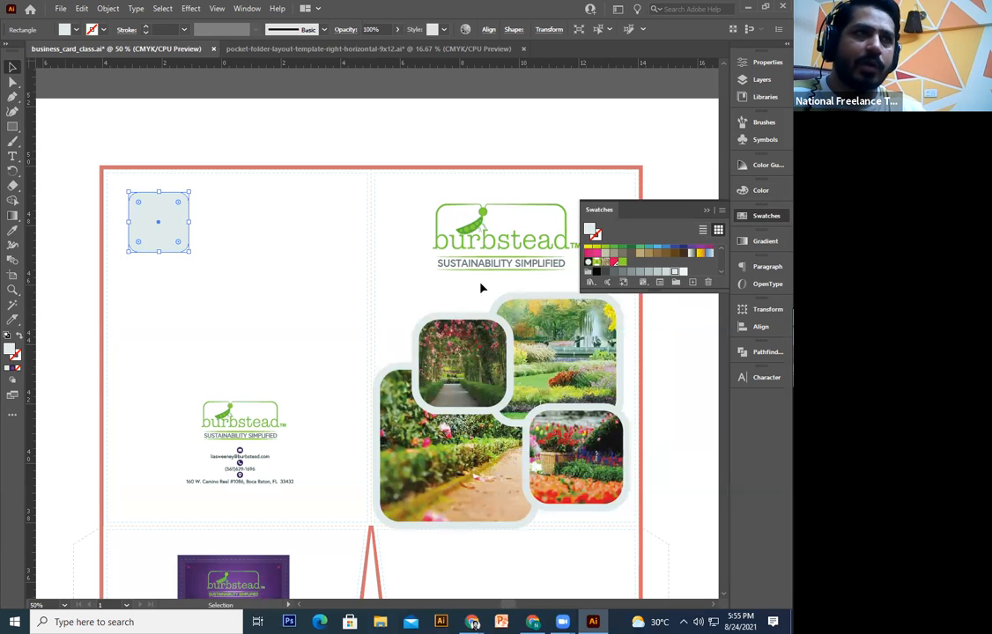
{"action": "left_click", "coordinate": [622, 266]}
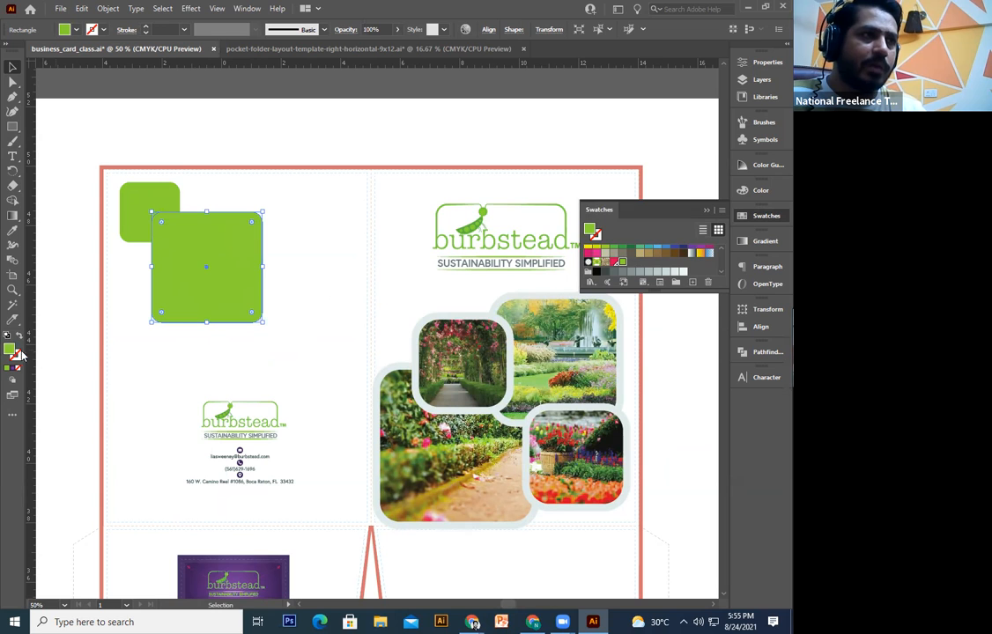
- Overlap an enlarged copy about 3.7 in wide on the small square's lower-right corner and give it a 14 pt white outline
{"action": "left_click", "coordinate": [20, 355]}
{"action": "double_click", "coordinate": [19, 355]}
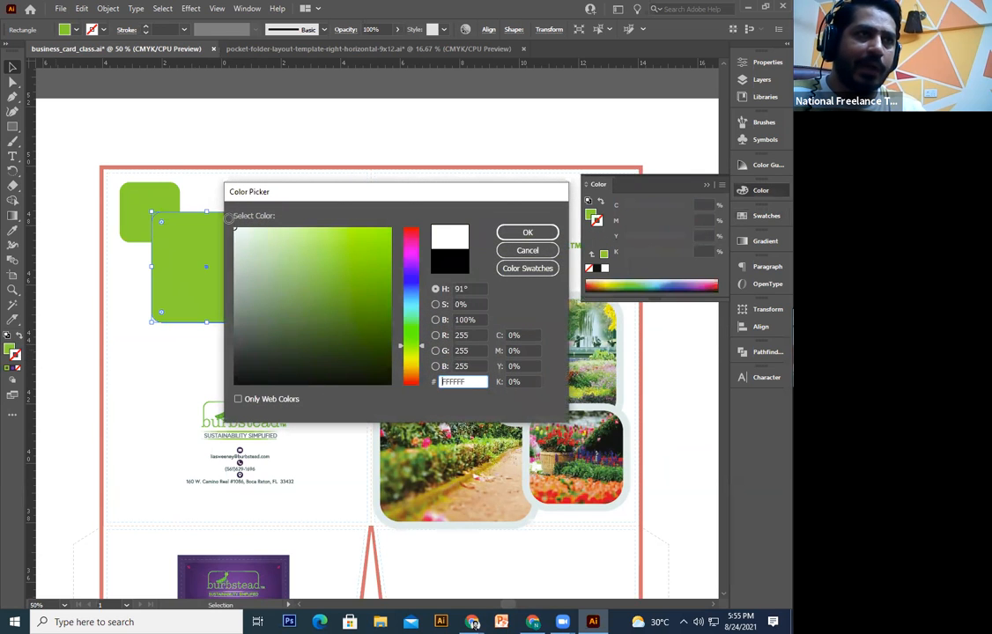
{"action": "left_click", "coordinate": [528, 232]}
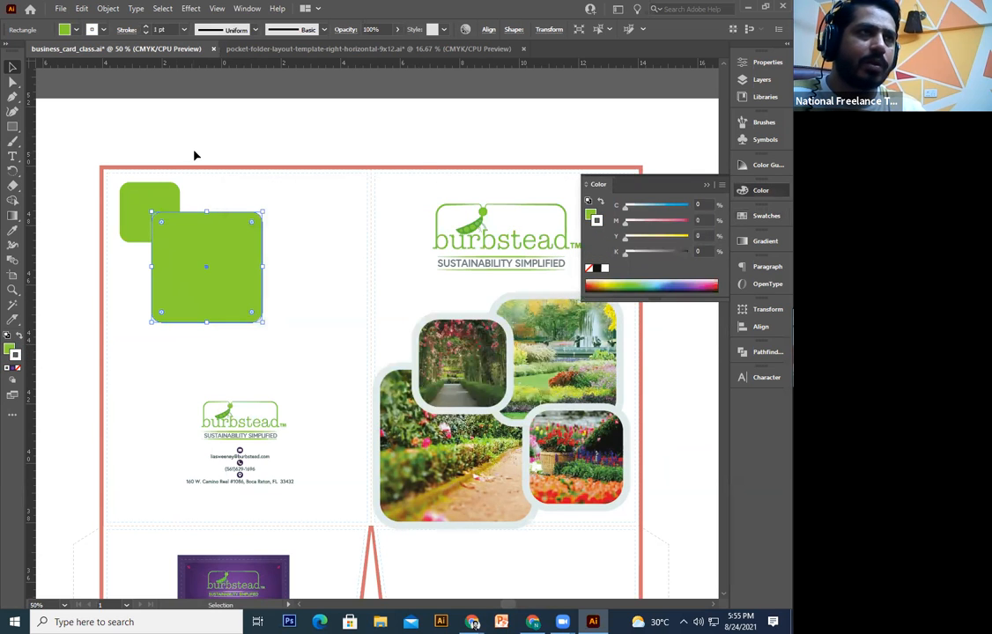
- Copy the small green square behind the large square's lower-right corner and apply the large square's 14 pt white outline with the Eyedropper
{"action": "left_click", "coordinate": [107, 199]}
{"action": "left_click_drag", "start_coordinate": [107, 199], "coordinate": [235, 319]}
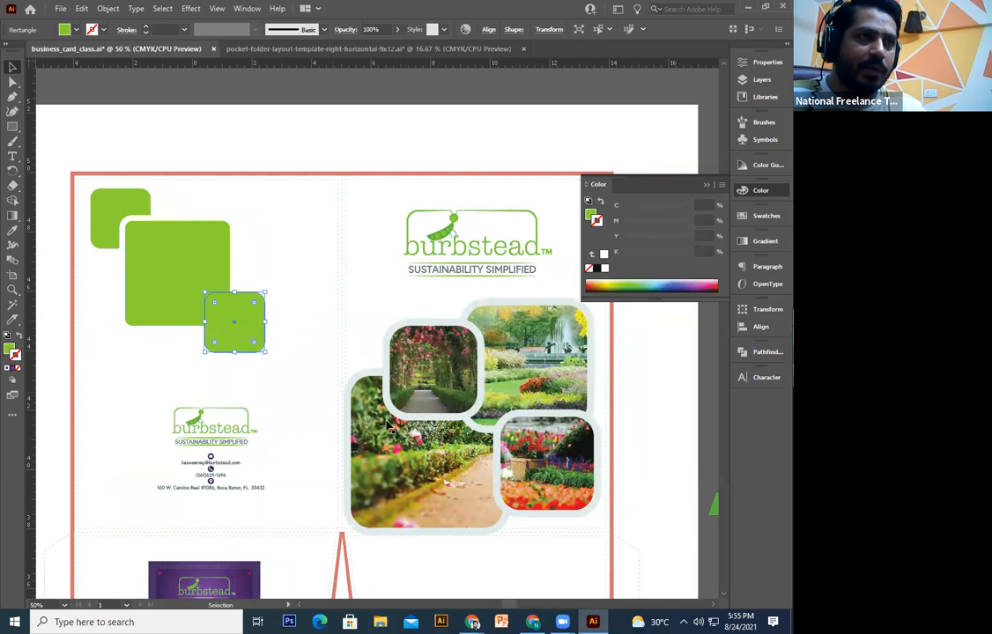
{"action": "left_click", "coordinate": [13, 231]}
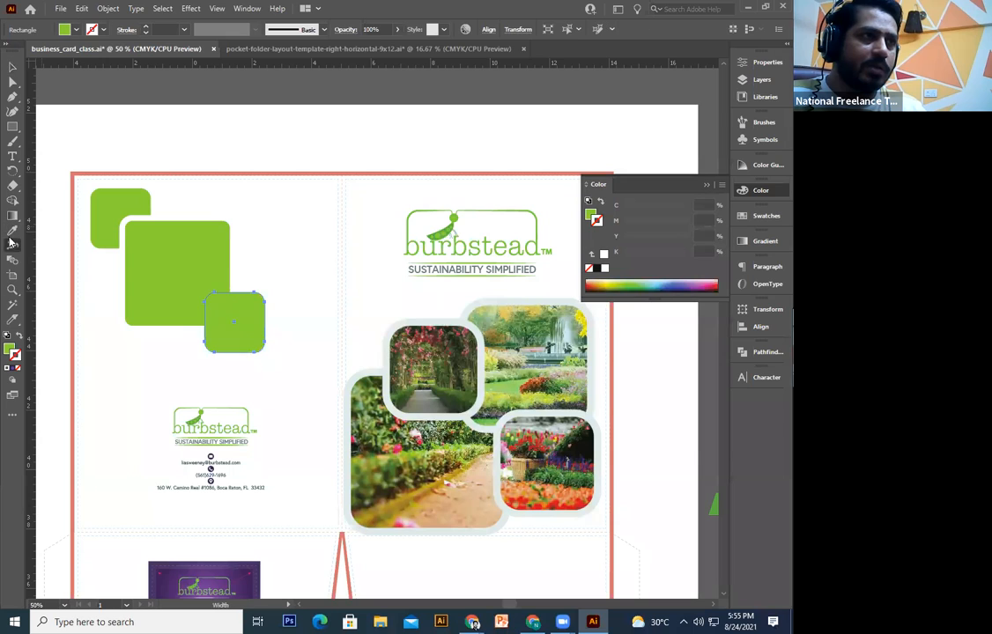
{"action": "left_click", "coordinate": [161, 248]}
{"action": "key", "text": "v"}
{"action": "left_click", "coordinate": [78, 138]}
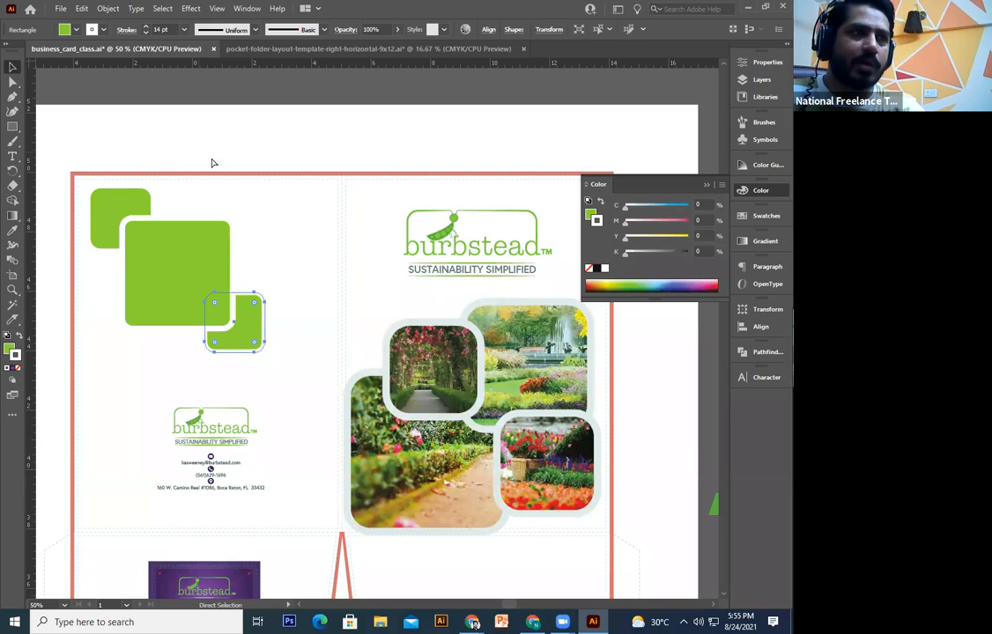
- Add an enlarged green square about 4 in wide at the composition's upper right and send it behind the overlapping squares
{"action": "left_click", "coordinate": [247, 340]}
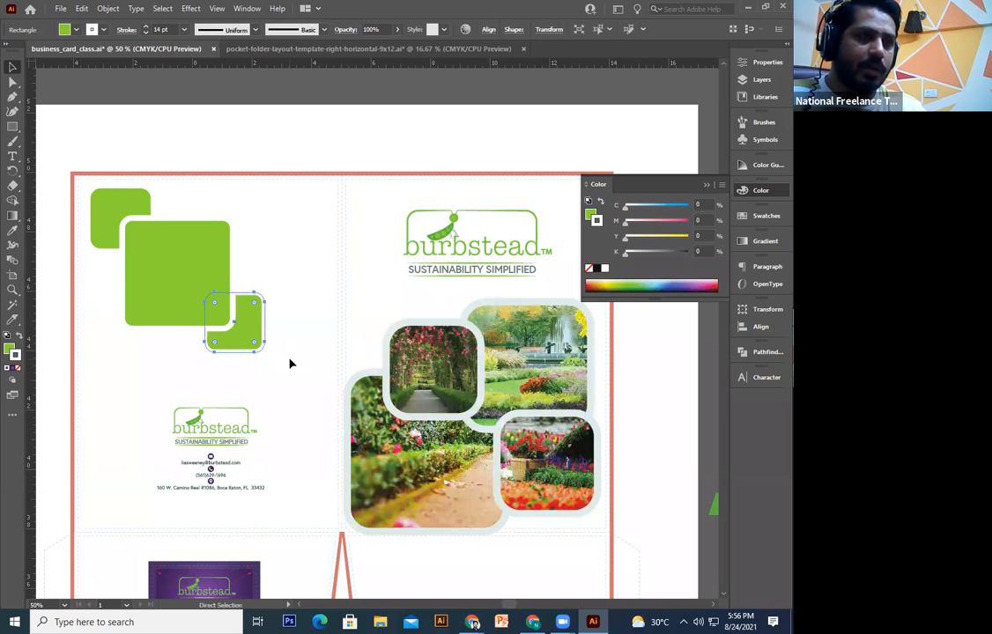
{"action": "left_click_drag", "start_coordinate": [251, 342], "coordinate": [333, 348]}
{"action": "left_click_drag", "start_coordinate": [283, 282], "coordinate": [283, 273]}
{"action": "left_click_drag", "start_coordinate": [239, 336], "coordinate": [246, 343]}
{"action": "left_click", "coordinate": [276, 251]}
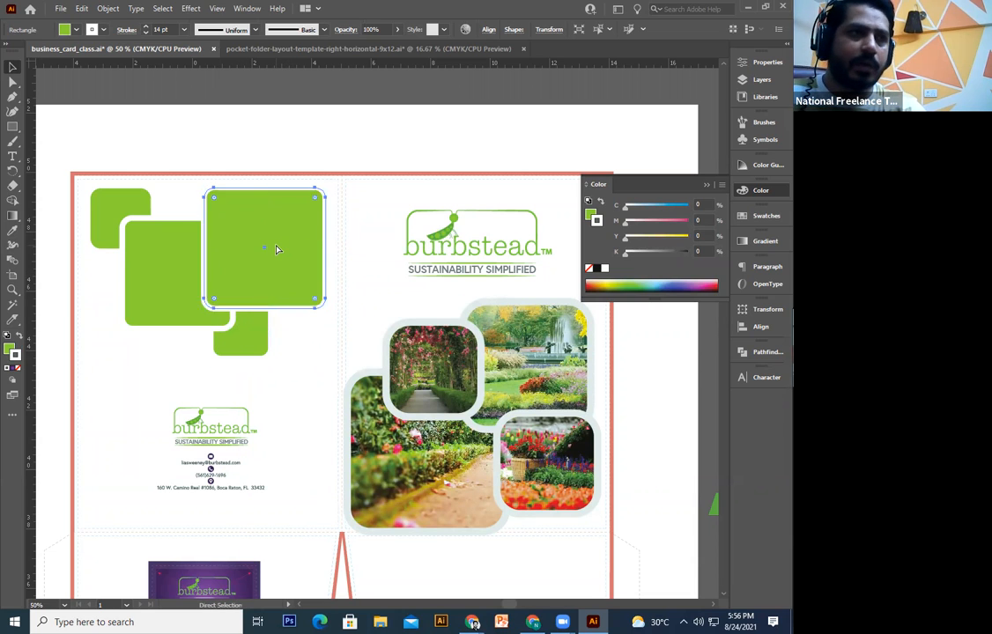
{"action": "key", "text": "ctrl+bracketleft"}
{"action": "key", "text": "v"}
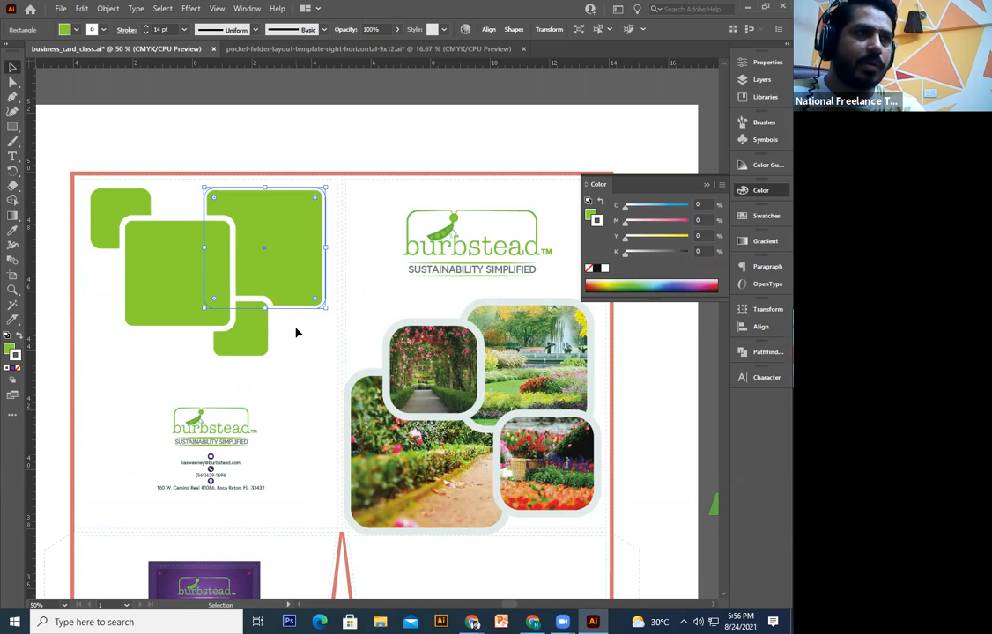
- Place a smaller copy of the green square, about 1.4 in wide, between the large square and the back-cover logo
{"action": "left_click", "coordinate": [254, 340]}
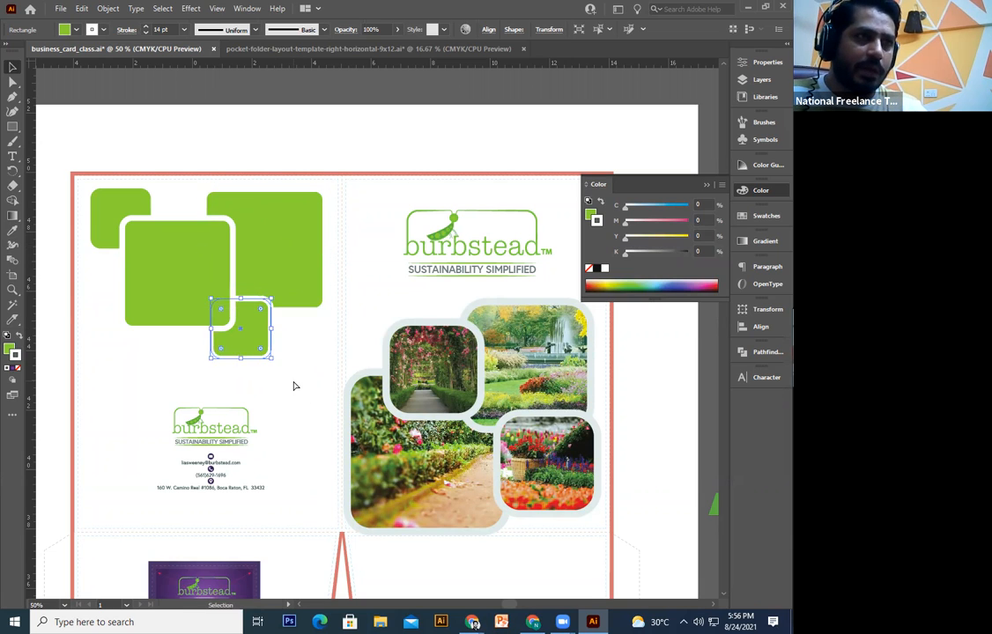
{"action": "left_click_drag", "start_coordinate": [239, 349], "coordinate": [155, 392]}
{"action": "left_click_drag", "start_coordinate": [187, 344], "coordinate": [185, 372]}
{"action": "left_click_drag", "start_coordinate": [277, 370], "coordinate": [279, 381]}
- Set the fill of the small square at the large squares' lower right to light green ABE870
{"action": "left_click", "coordinate": [250, 353]}
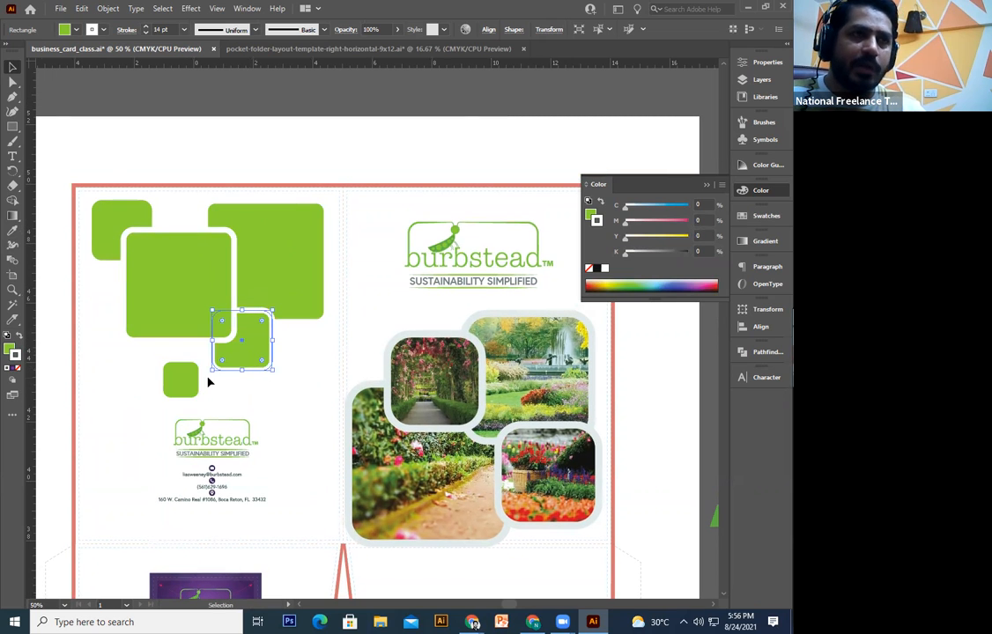
{"action": "double_click", "coordinate": [10, 350]}
{"action": "left_click_drag", "start_coordinate": [291, 234], "coordinate": [315, 241]}
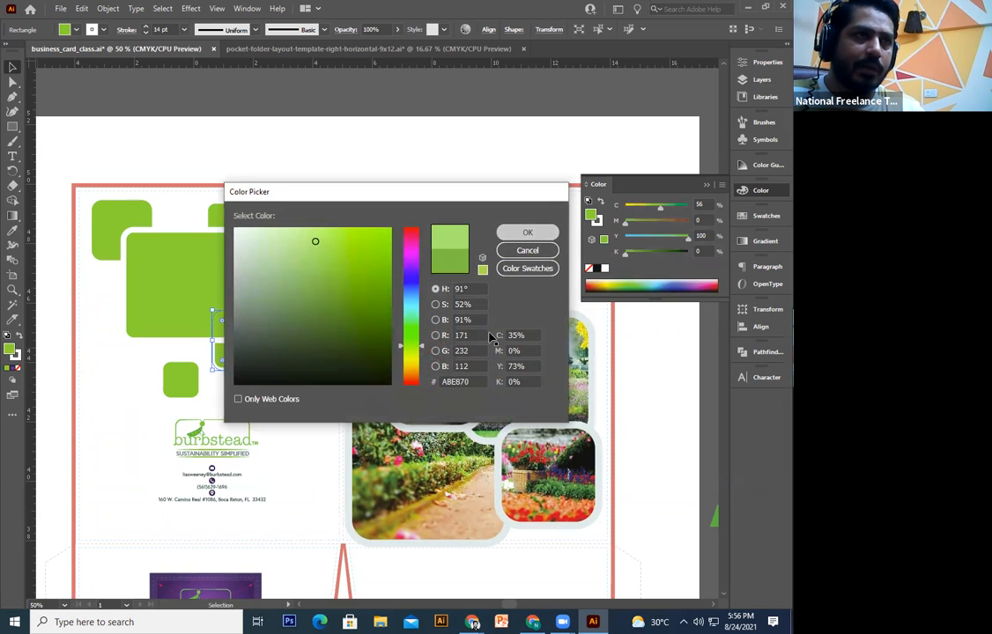
{"action": "left_click", "coordinate": [527, 231]}
- Slightly darken the fill of the large upper-right square and set the small upper-left square's fill to pale green BEEF8F
{"action": "left_click", "coordinate": [310, 252]}
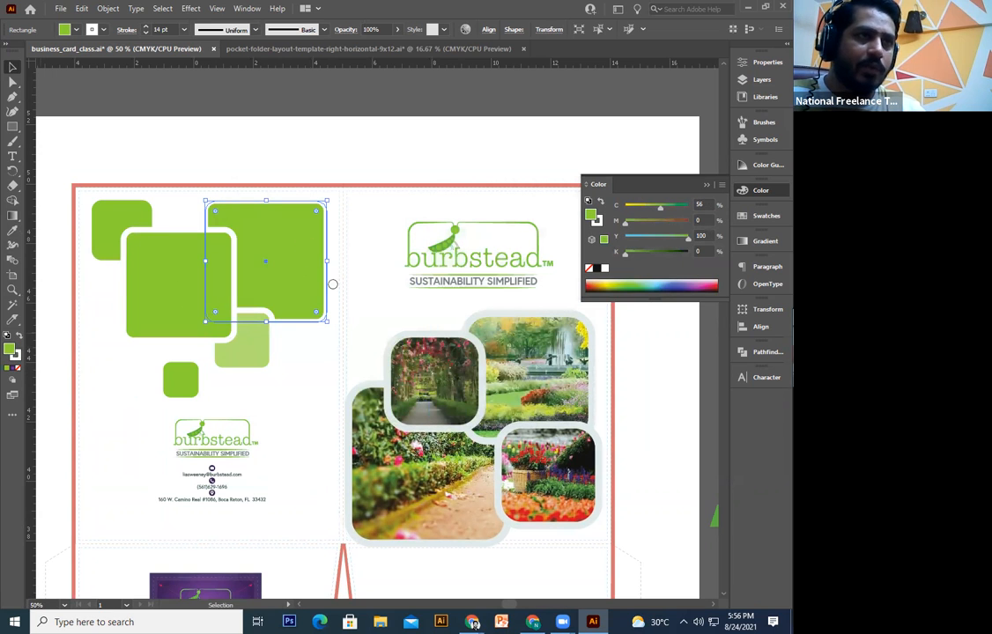
{"action": "left_click", "coordinate": [112, 222]}
{"action": "double_click", "coordinate": [10, 349]}
{"action": "left_click", "coordinate": [297, 236]}
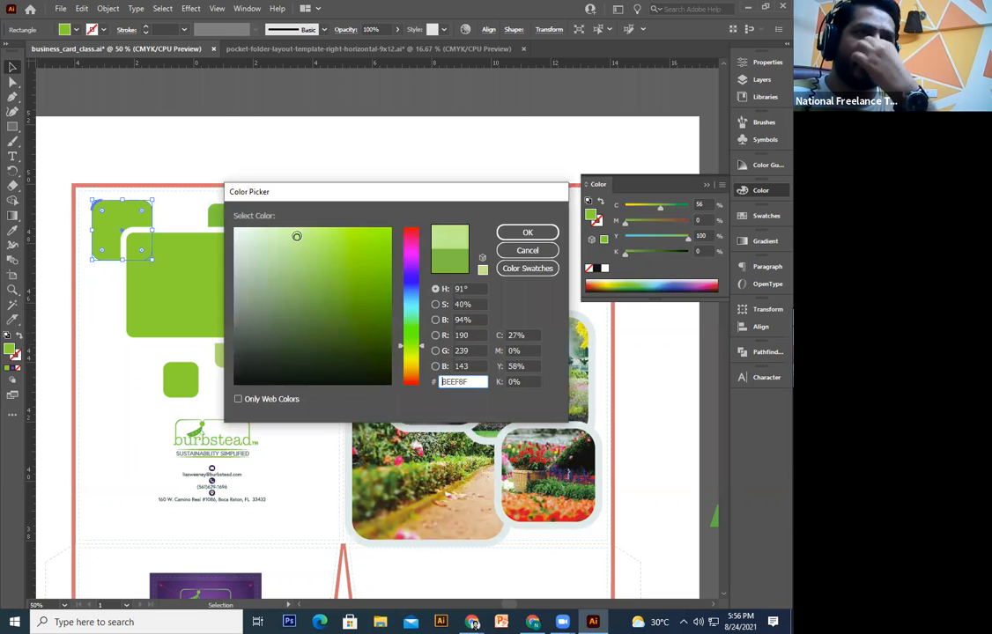
{"action": "left_click", "coordinate": [527, 232]}
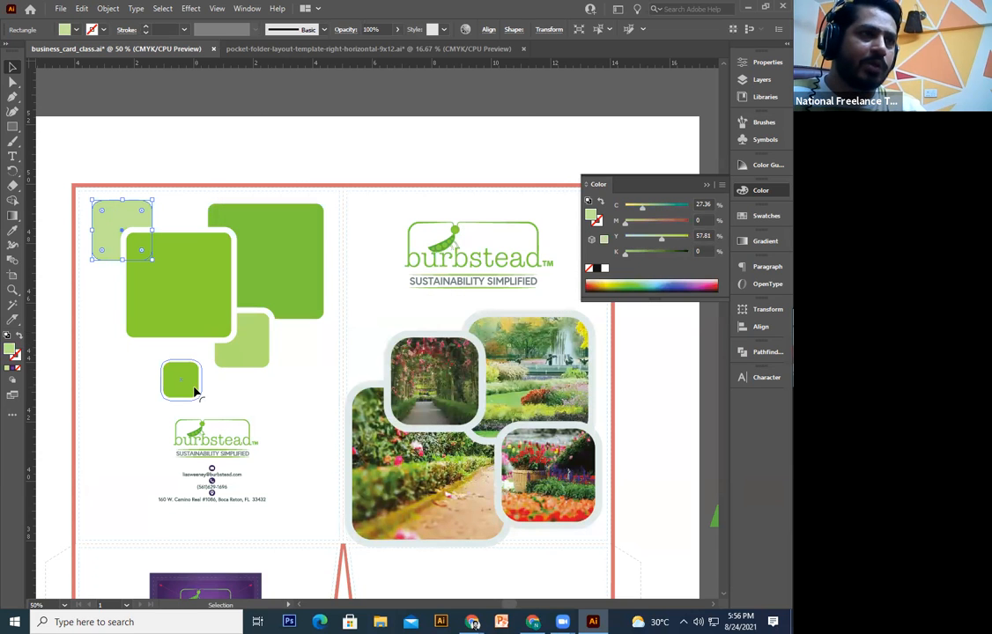
- Fill the smallest square above the back-cover logo with dark green 4EA000
{"action": "left_click", "coordinate": [181, 380]}
{"action": "double_click", "coordinate": [11, 350]}
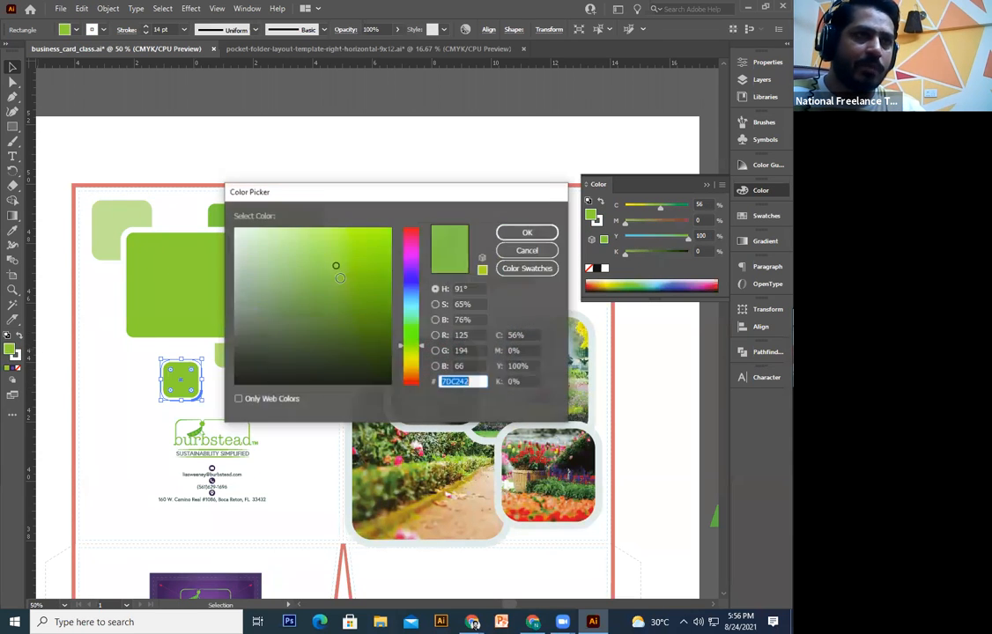
{"action": "left_click", "coordinate": [551, 231]}
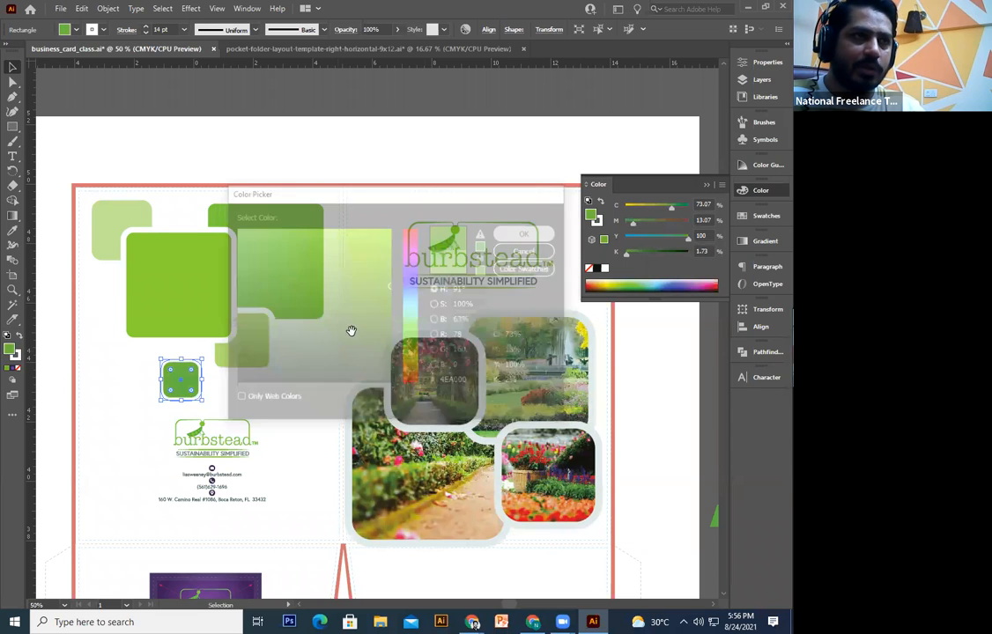
{"action": "left_click_drag", "start_coordinate": [297, 397], "coordinate": [346, 323]}
{"action": "left_click", "coordinate": [334, 352]}
- Isolate the email icon within the back cover's contact details and select its purple circle
{"action": "key", "text": "ctrl+minus"}
{"action": "key", "text": "ctrl+plus"}
{"action": "key", "text": "ctrl+minus"}
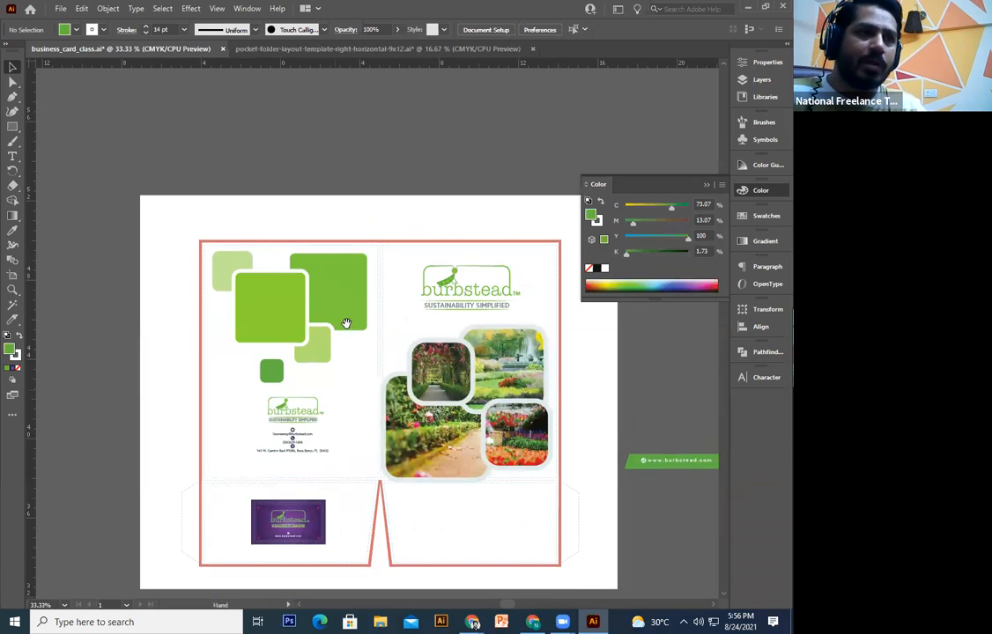
{"action": "key", "text": "ctrl+plus"}
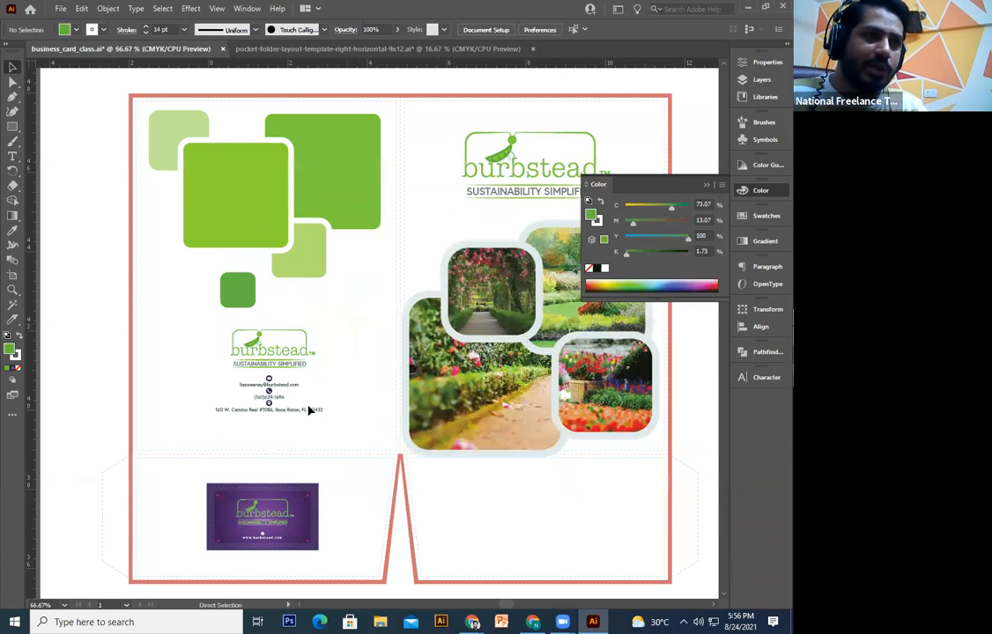
{"action": "key", "text": "ctrl+plus"}
{"action": "key", "text": "ctrl+plus"}
{"action": "left_click", "coordinate": [313, 395]}
{"action": "left_click_drag", "start_coordinate": [313, 395], "coordinate": [295, 424]}
{"action": "key", "text": "ctrl+minus"}
{"action": "key", "text": "ctrl+minus"}
{"action": "key", "text": "ctrl+plus"}
{"action": "key", "text": "ctrl+plus"}
{"action": "key", "text": "ctrl+plus"}
{"action": "left_click_drag", "start_coordinate": [366, 317], "coordinate": [285, 411]}
{"action": "double_click", "coordinate": [299, 381]}
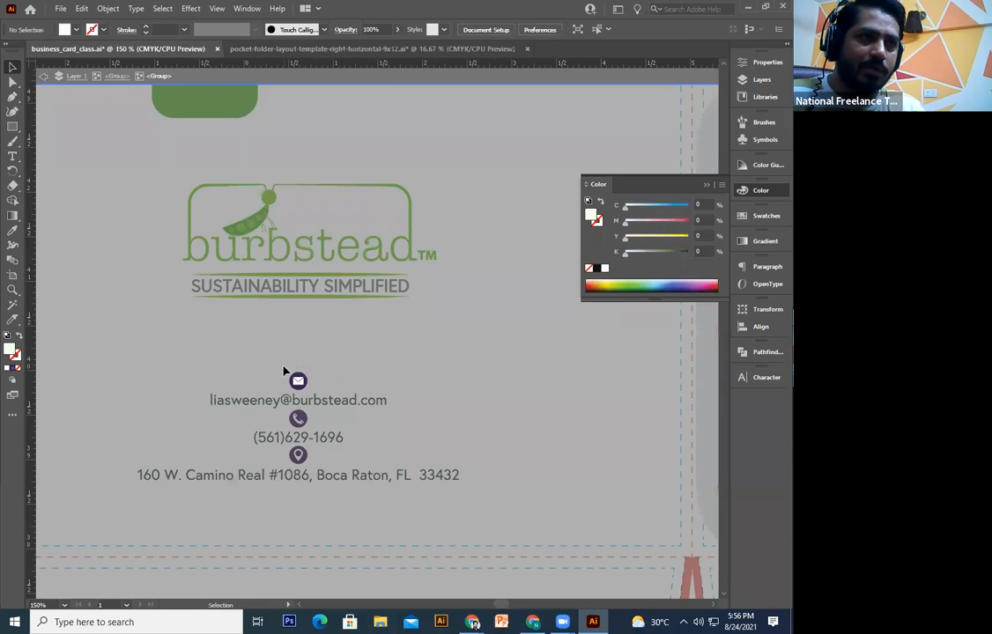
{"action": "left_click", "coordinate": [300, 379]}
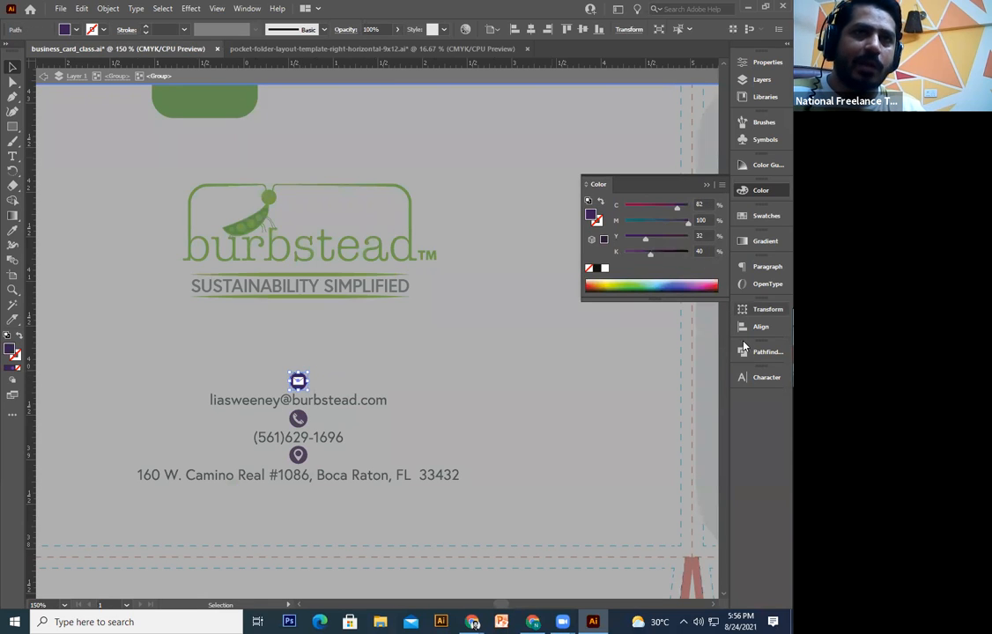
- Try sampling the dark green square's color onto the email icon's circle with the Eyedropper and undo it
{"action": "left_click", "coordinate": [12, 230]}
{"action": "left_click", "coordinate": [177, 107]}
{"action": "key", "text": "ctrl+z"}
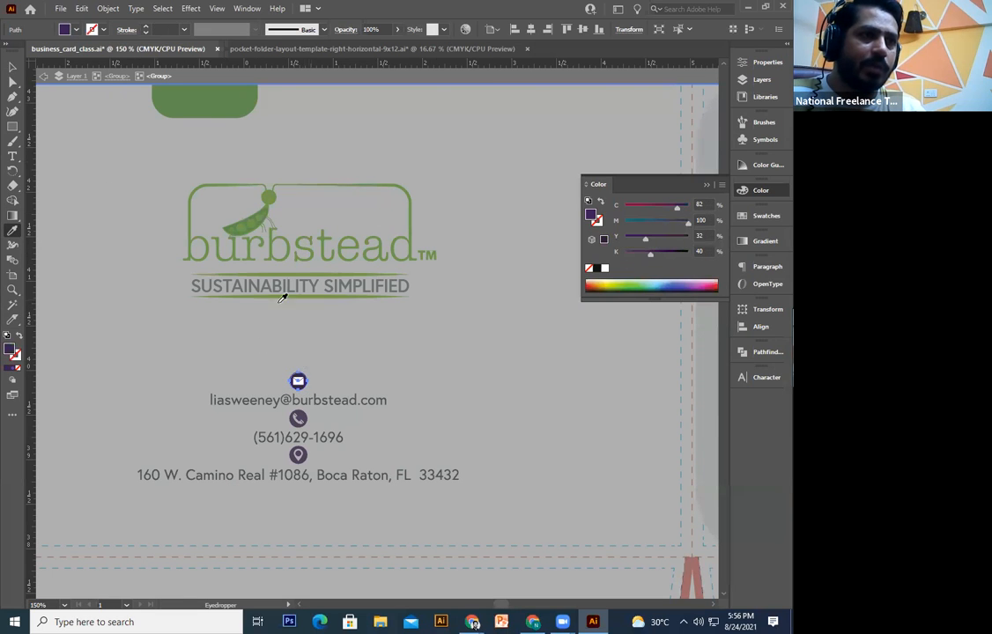
- Fill the email icon's circle with the logo-green swatch and leave the icon's isolation
{"action": "left_click", "coordinate": [763, 217]}
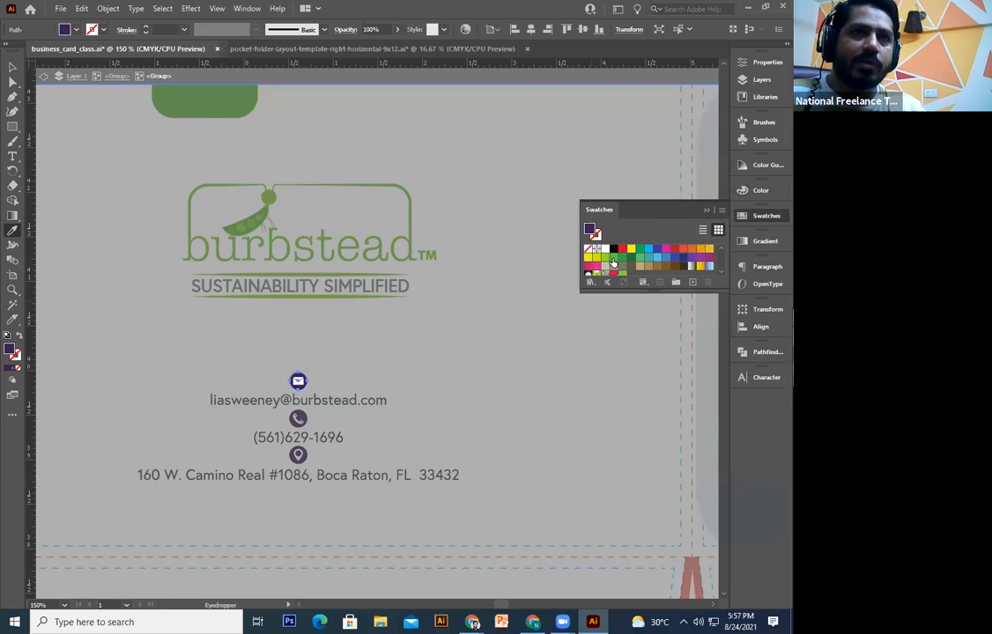
{"action": "left_click", "coordinate": [622, 275]}
{"action": "left_click", "coordinate": [12, 66]}
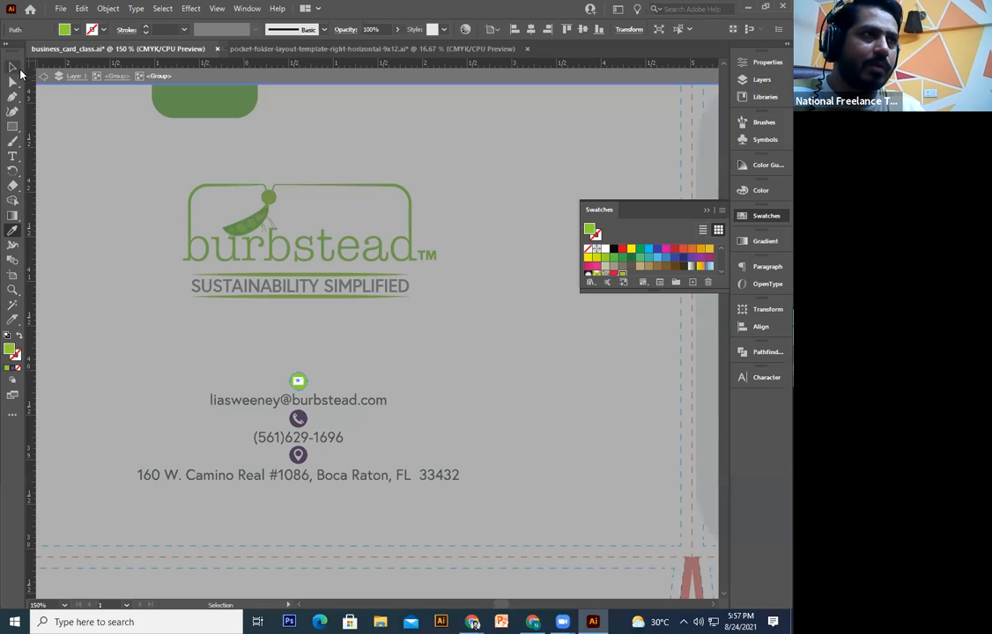
{"action": "double_click", "coordinate": [82, 201]}
- Fill the purple circle of the phone icon in the contact details with the logo-green swatch and leave the icon's isolation
{"action": "left_click", "coordinate": [298, 418]}
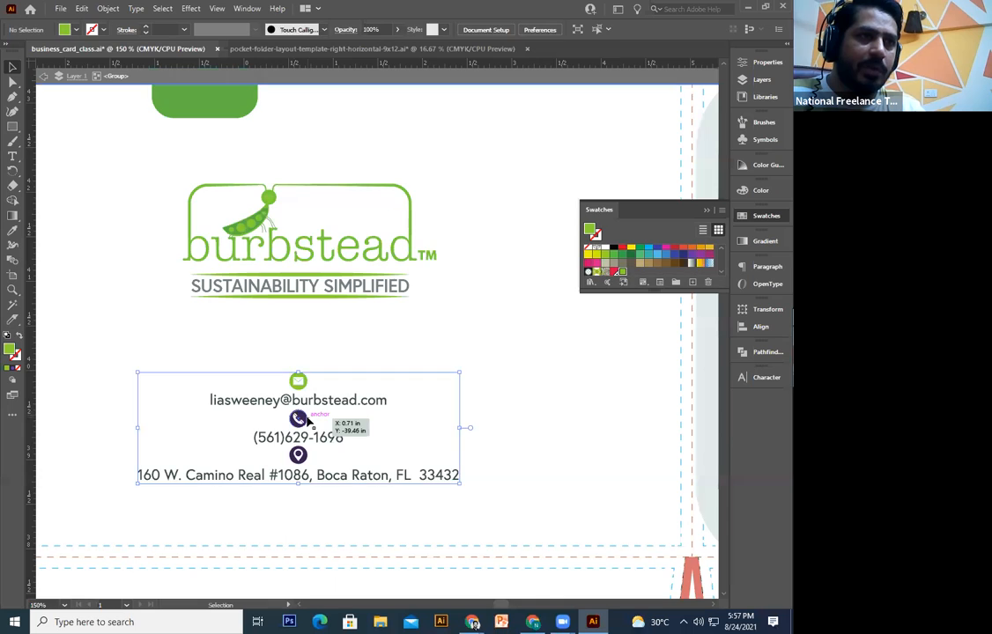
{"action": "double_click", "coordinate": [298, 419]}
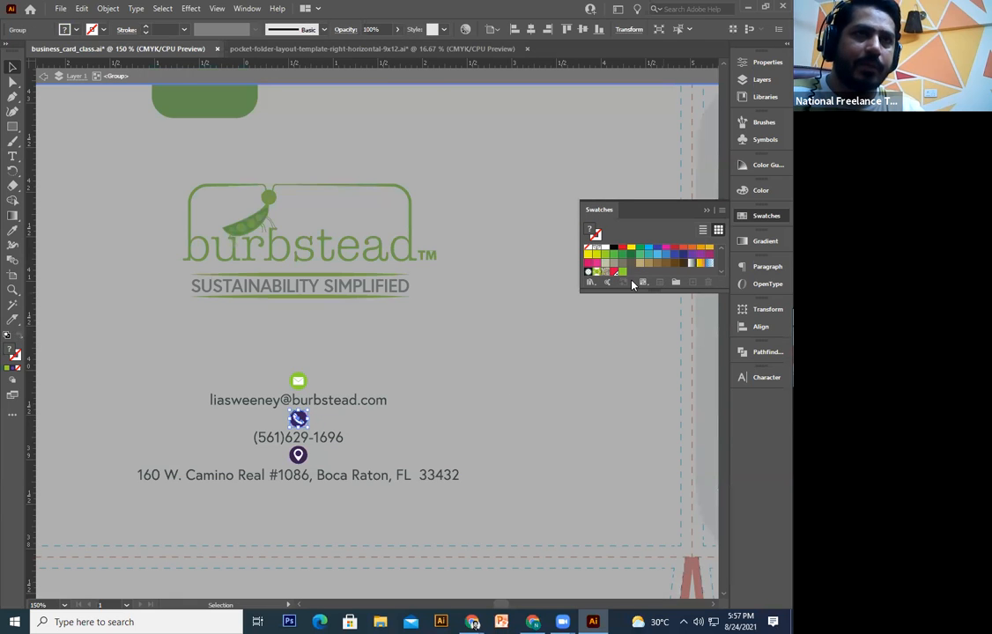
{"action": "left_click", "coordinate": [622, 273]}
{"action": "key", "text": "ctrl+z"}
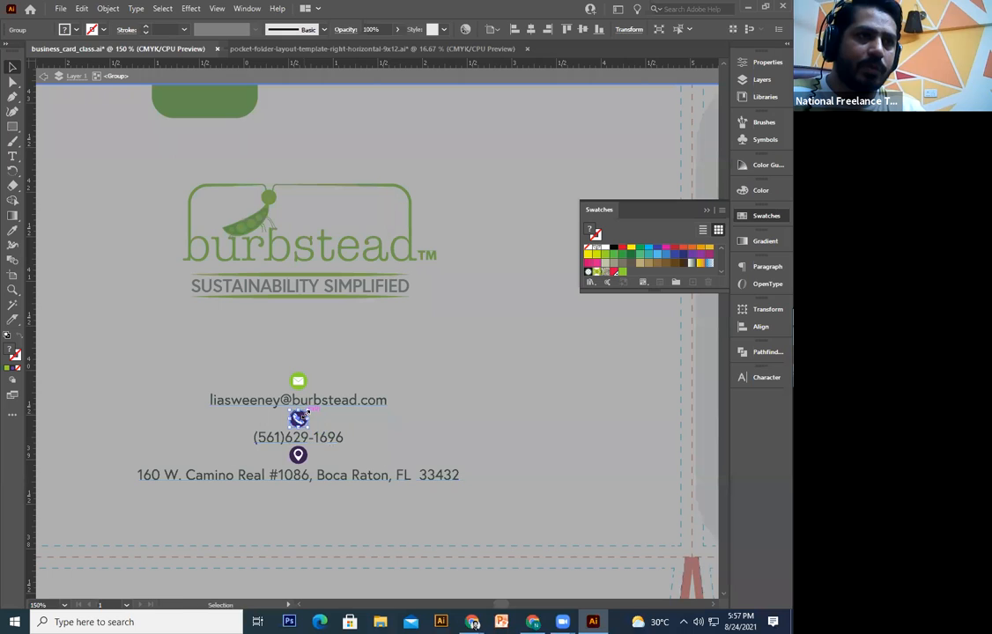
{"action": "double_click", "coordinate": [300, 419]}
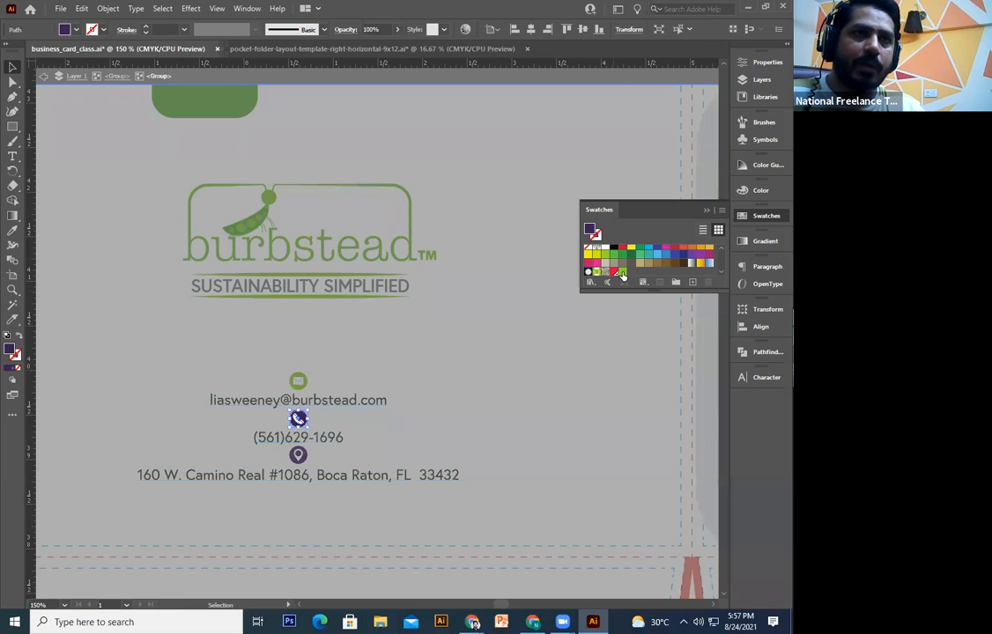
{"action": "left_click", "coordinate": [622, 272]}
{"action": "double_click", "coordinate": [393, 434]}
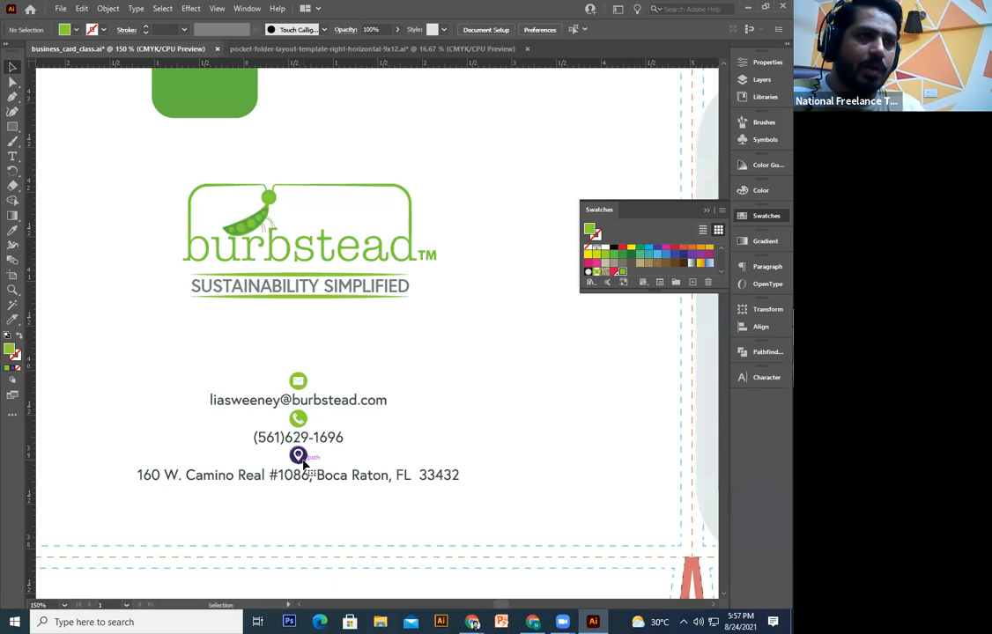
- Fill the location icon's purple circle with the logo-green swatch and leave the icon's isolation
{"action": "double_click", "coordinate": [301, 462]}
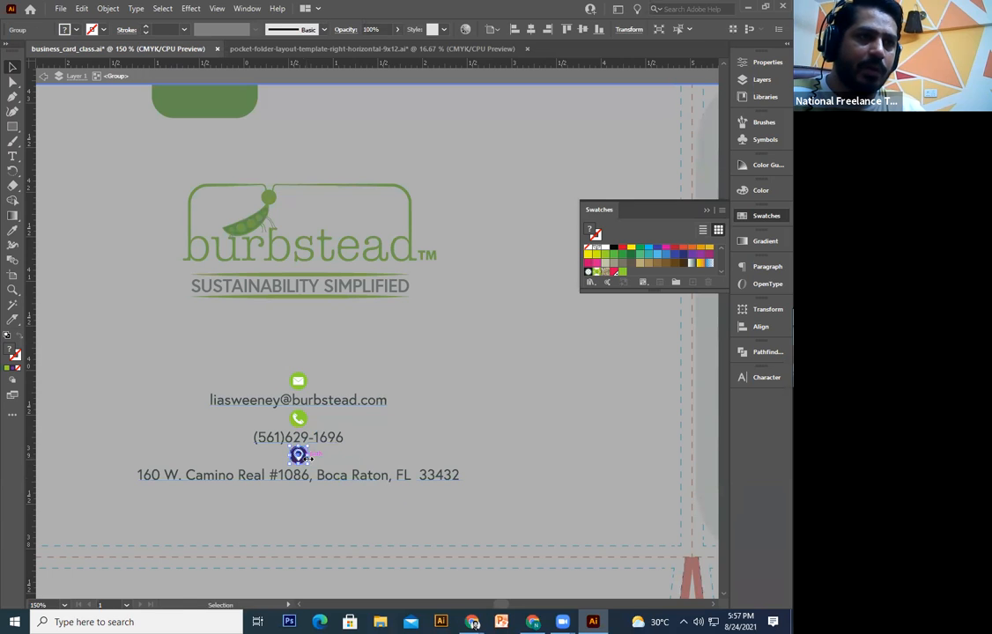
{"action": "left_click", "coordinate": [304, 462]}
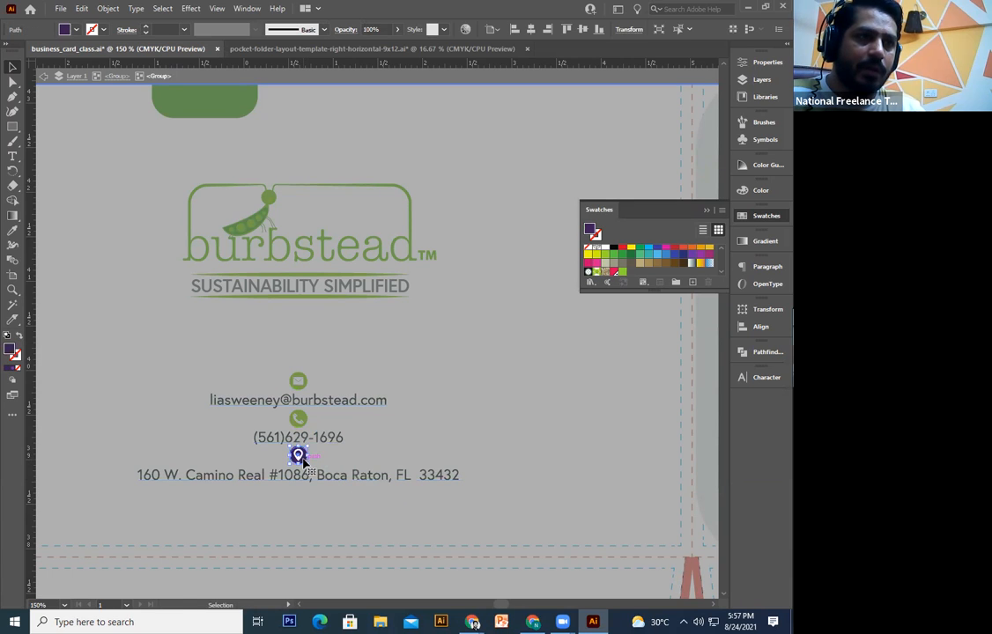
{"action": "left_click", "coordinate": [622, 273]}
{"action": "double_click", "coordinate": [530, 391]}
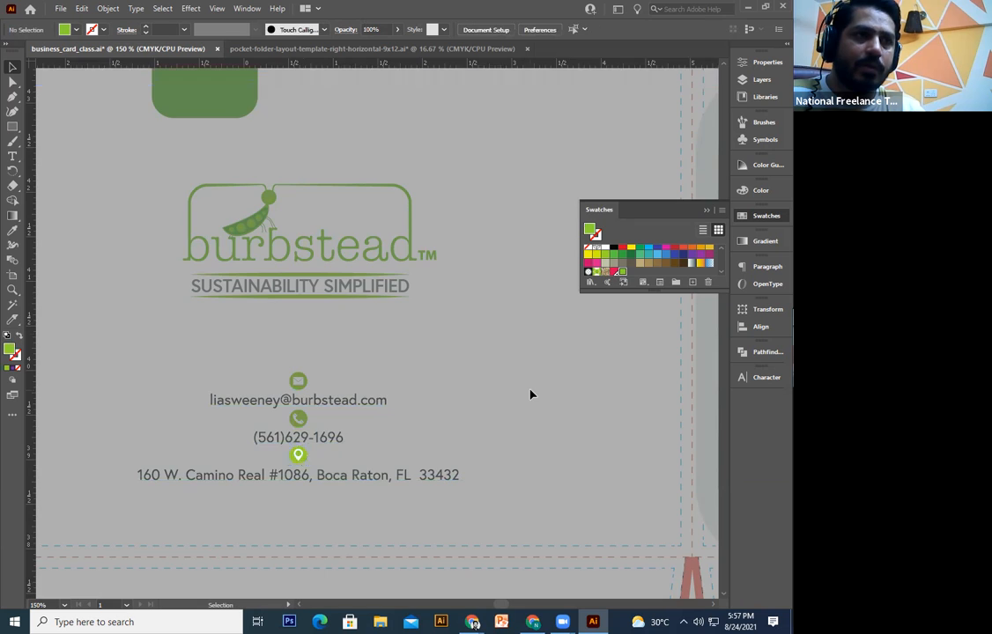
- Nudge the back-cover logo straight down so it sits closer to the contact details, and deselect it
{"action": "left_click", "coordinate": [324, 407]}
{"action": "scroll", "coordinate": [323, 407], "scroll_direction": "down", "scroll_amount": 4}
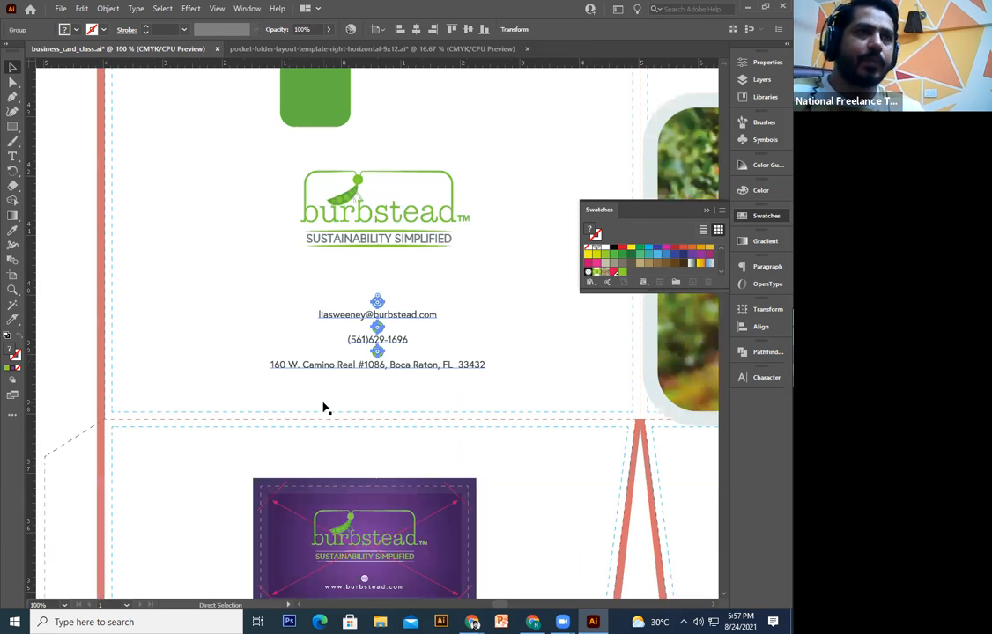
{"action": "left_click", "coordinate": [406, 275]}
{"action": "key", "text": "Down"}
{"action": "key", "text": "Down"}
{"action": "key", "text": "Down"}
{"action": "key", "text": "Down"}
{"action": "key", "text": "Down"}
{"action": "key", "text": "Down"}
{"action": "key", "text": "Down"}
{"action": "key", "text": "Down"}
{"action": "key", "text": "Down"}
{"action": "key", "text": "Down"}
{"action": "key", "text": "Down"}
{"action": "key", "text": "Down"}
{"action": "key", "text": "Down"}
{"action": "key", "text": "Down"}
{"action": "key", "text": "Down"}
{"action": "key", "text": "Down"}
{"action": "key", "text": "Down"}
{"action": "key", "text": "Down"}
{"action": "key", "text": "Down"}
{"action": "key", "text": "Down"}
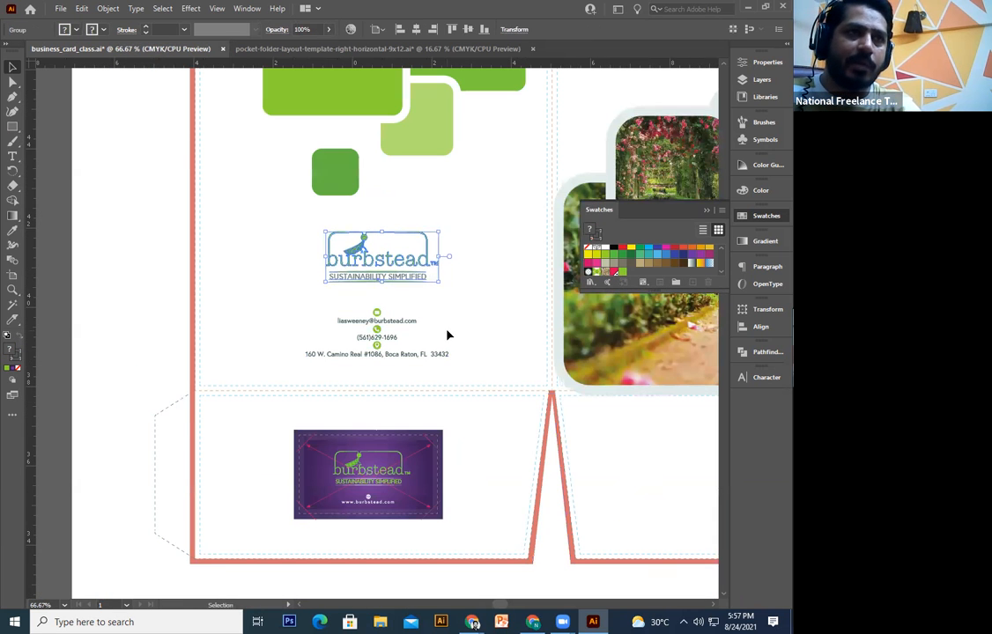
{"action": "key", "text": "Up"}
{"action": "key", "text": "Up"}
{"action": "key", "text": "Up"}
{"action": "key", "text": "Up"}
{"action": "key", "text": "Up"}
{"action": "key", "text": "Up"}
{"action": "key", "text": "Up"}
{"action": "key", "text": "Up"}
{"action": "key", "text": "Up"}
{"action": "key", "text": "Up"}
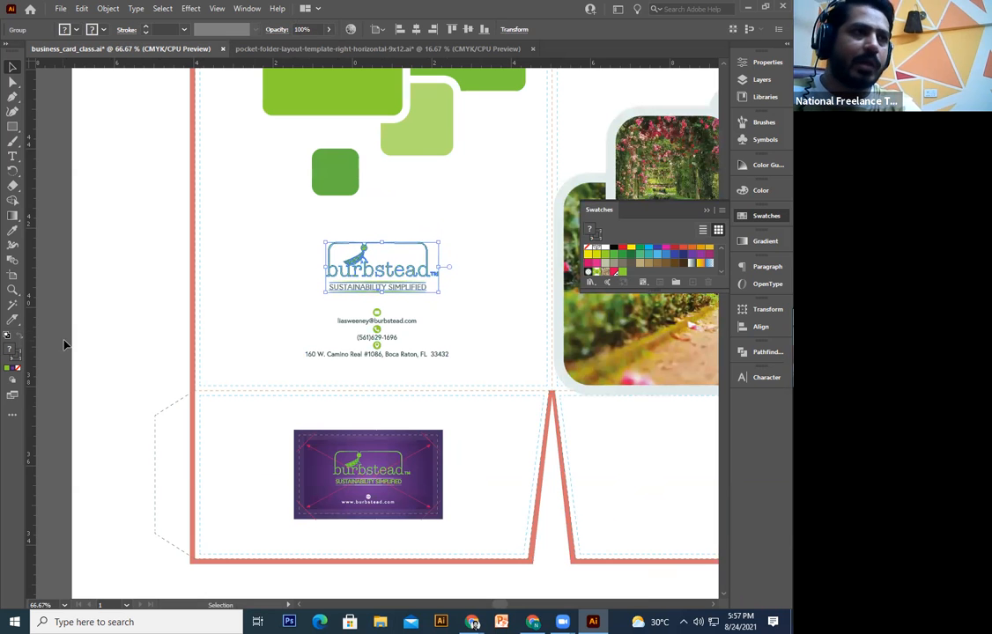
{"action": "left_click", "coordinate": [64, 344]}
{"action": "left_click_drag", "start_coordinate": [210, 275], "coordinate": [207, 281]}
- Isolate the back-cover logo's wordmark and pea pod artwork and fill all of it with the light gray K=20 swatch
{"action": "key", "text": "ctrl+plus"}
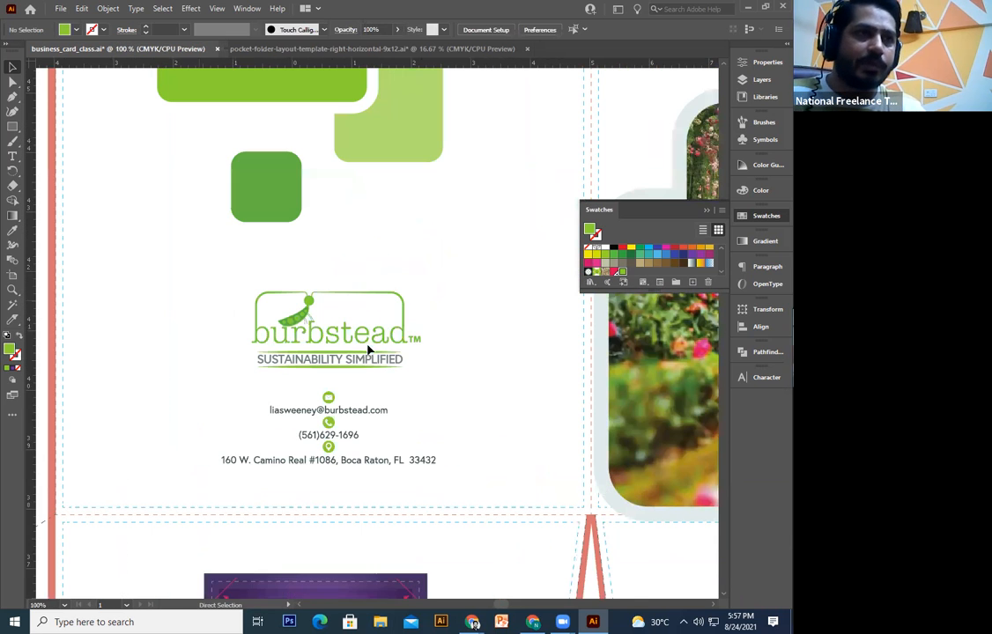
{"action": "double_click", "coordinate": [354, 348]}
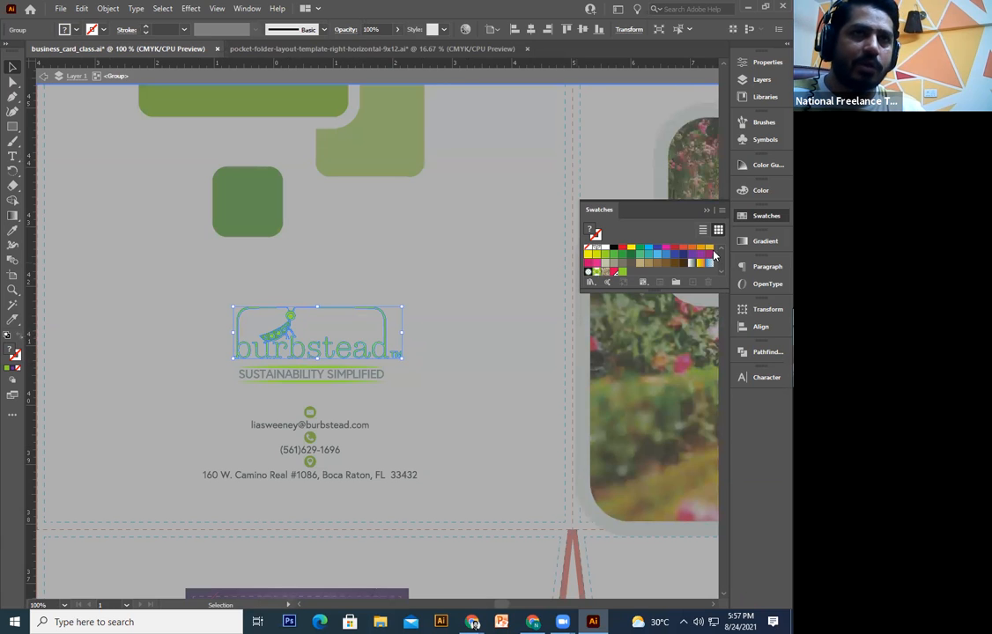
{"action": "scroll", "coordinate": [643, 257], "scroll_direction": "down", "scroll_amount": 2}
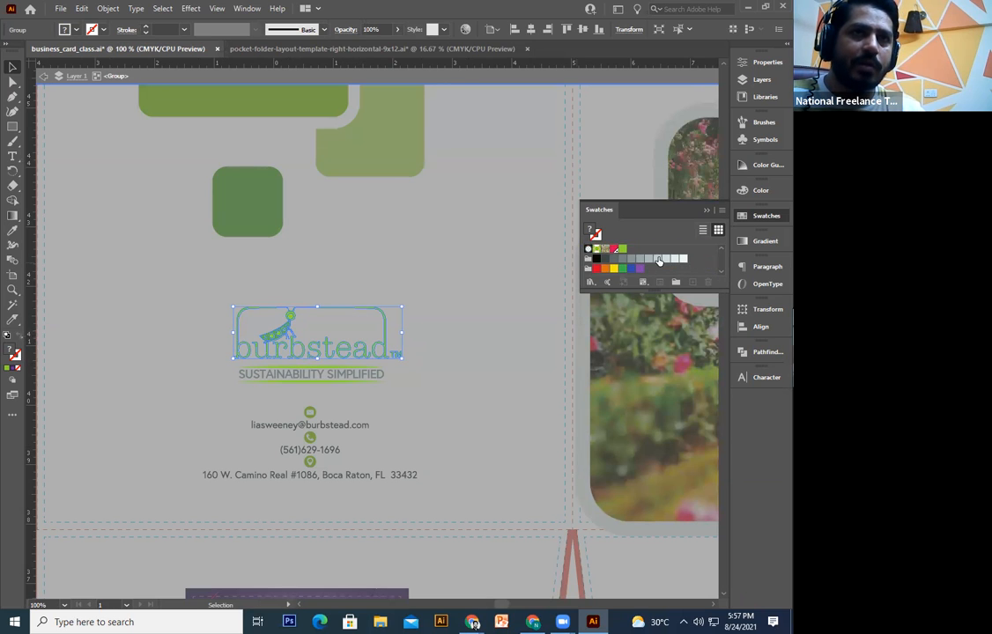
{"action": "left_click", "coordinate": [656, 259]}
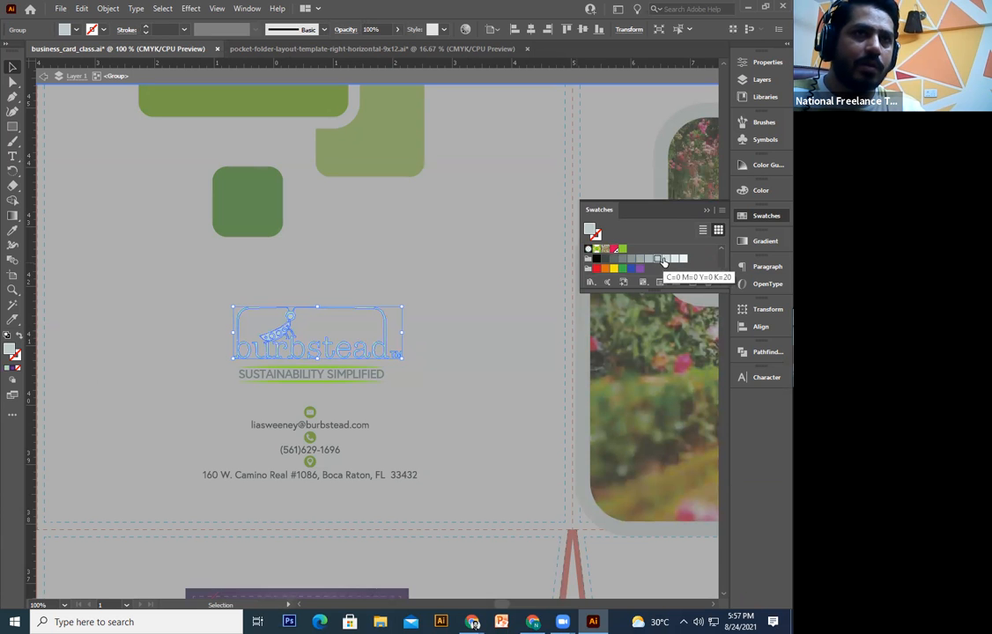
{"action": "left_click", "coordinate": [485, 345]}
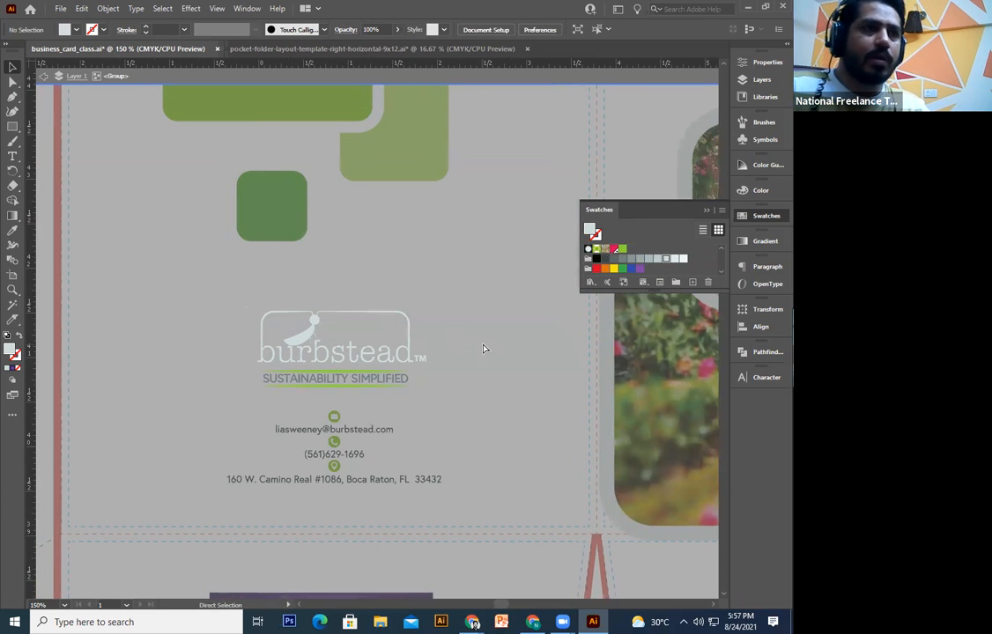
- Isolate the nested pea pod group inside the logo down to its individual pea circles
{"action": "key", "text": "ctrl+plus"}
{"action": "key", "text": "ctrl+plus"}
{"action": "key", "text": "ctrl+plus"}
{"action": "left_click_drag", "start_coordinate": [271, 394], "coordinate": [338, 411]}
{"action": "left_click", "coordinate": [196, 382]}
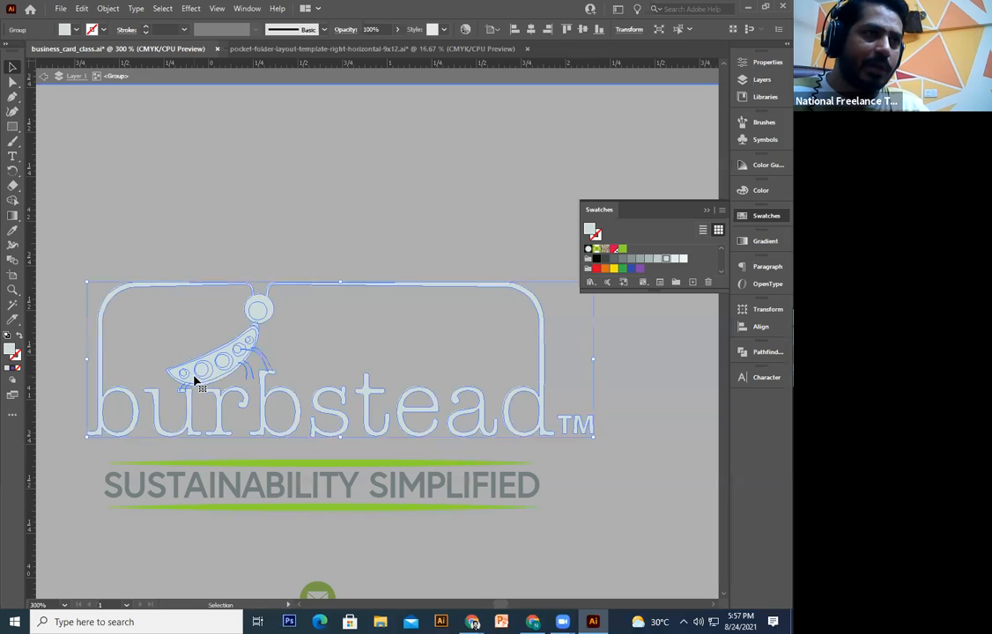
{"action": "double_click", "coordinate": [183, 378]}
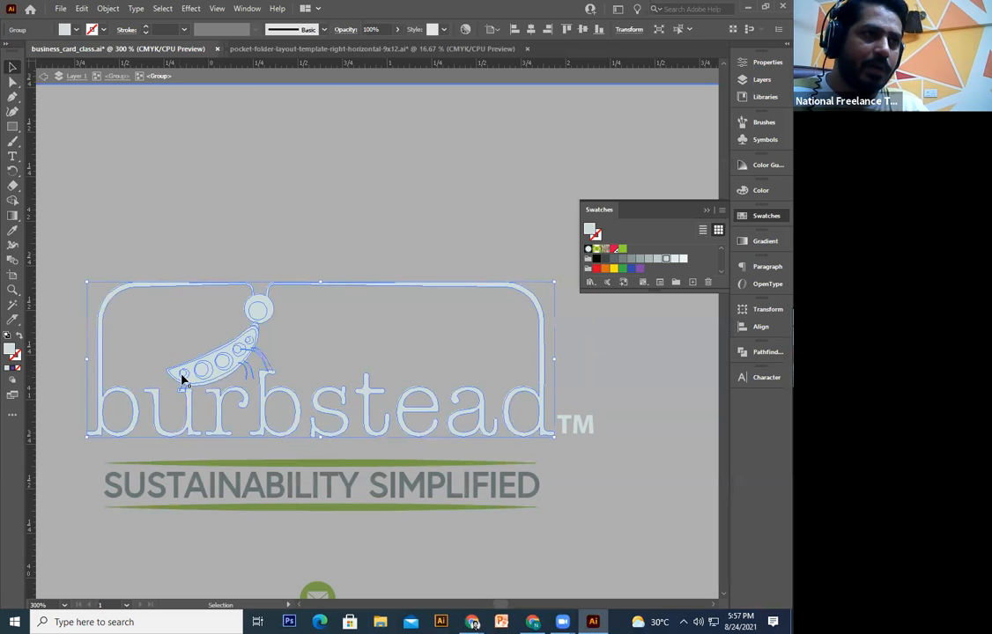
{"action": "double_click", "coordinate": [182, 378]}
{"action": "double_click", "coordinate": [181, 379]}
{"action": "double_click", "coordinate": [183, 378]}
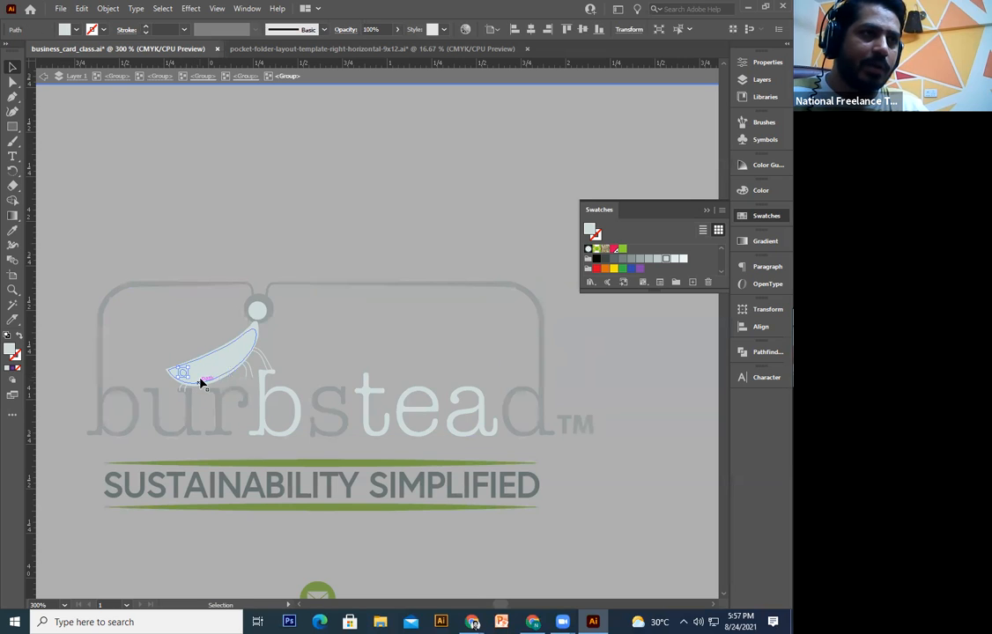
- Try filling several pea circles in the pod with a darker gray swatch and revert the change
{"action": "left_click", "coordinate": [220, 370]}
{"action": "mouse_move", "coordinate": [234, 350]}
{"action": "left_mouse_down"}
{"action": "mouse_move", "coordinate": [244, 356]}
{"action": "mouse_move", "coordinate": [249, 338]}
{"action": "left_mouse_up"}
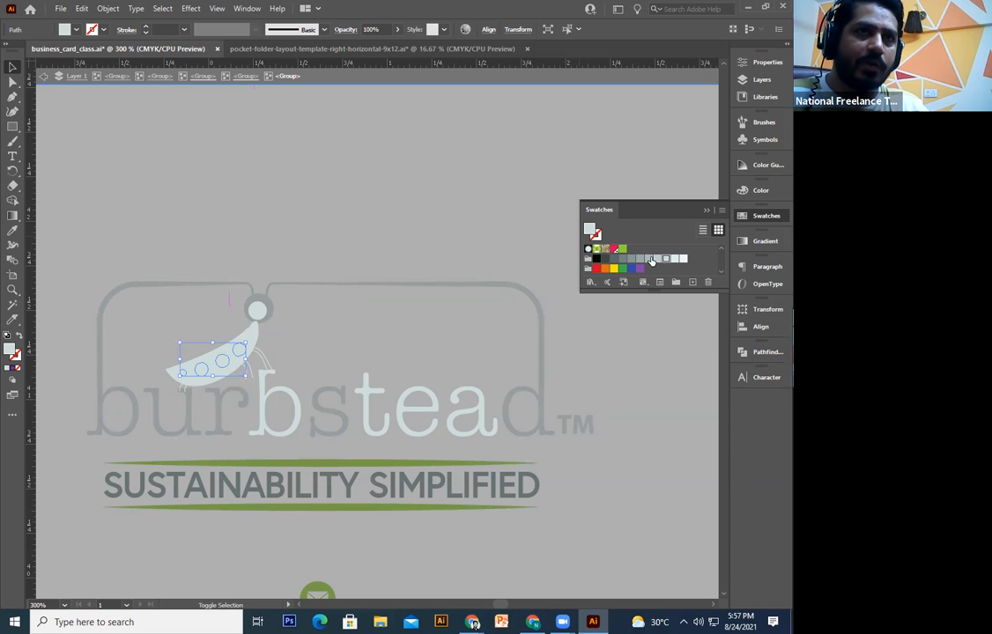
{"action": "left_click", "coordinate": [640, 261]}
{"action": "key", "text": "ctrl+plus"}
{"action": "key", "text": "ctrl+plus"}
{"action": "key", "text": "ctrl+plus"}
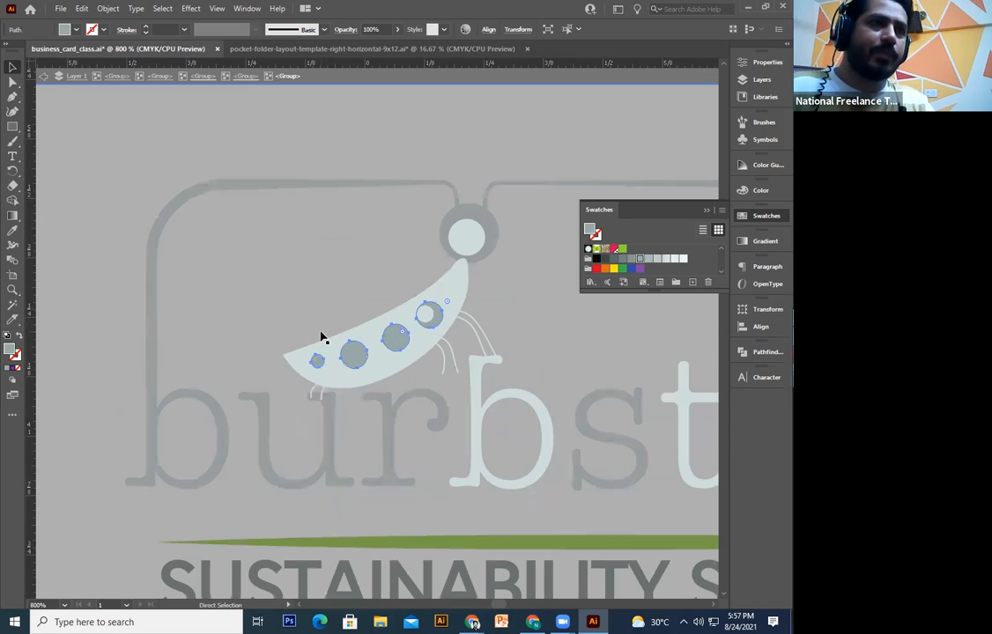
{"action": "left_click_drag", "start_coordinate": [289, 380], "coordinate": [259, 420]}
{"action": "key", "text": "Delete"}
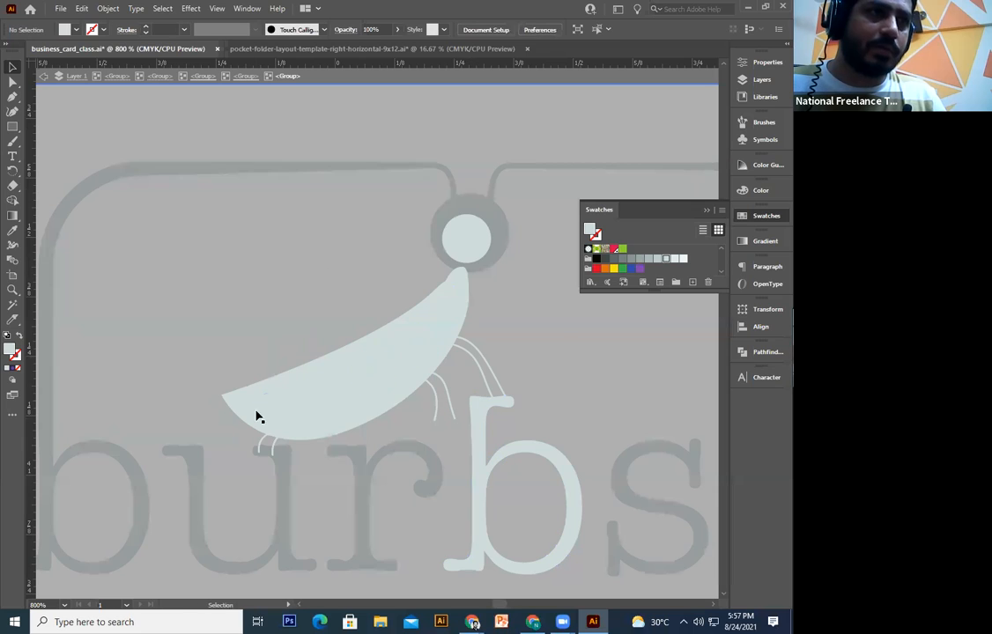
- Select the five larger pea circles in the pod, fill them with the gray K=40 swatch and leave isolation
{"action": "left_click", "coordinate": [264, 410]}
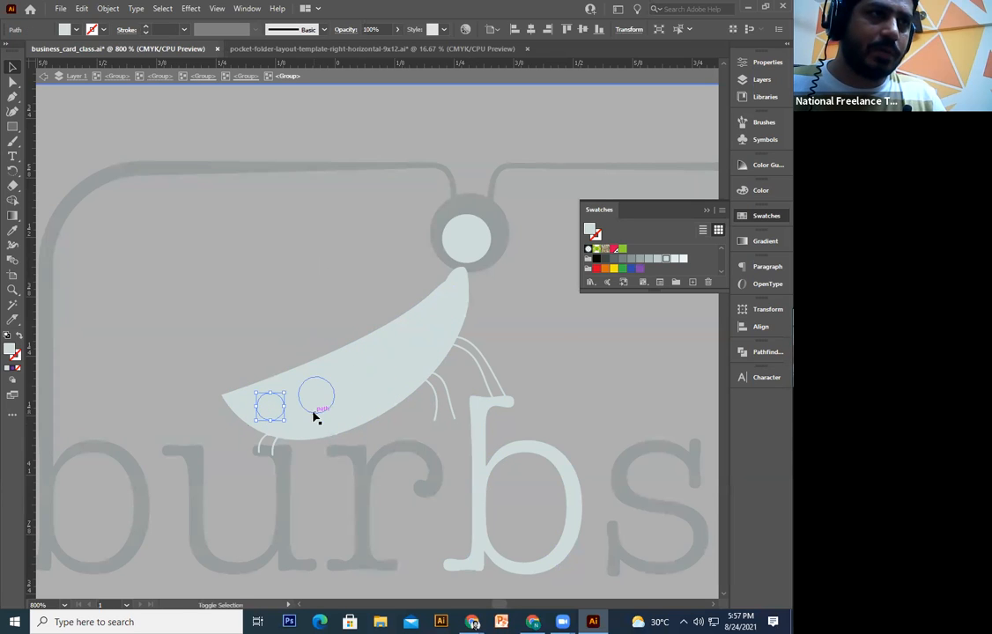
{"action": "left_click", "coordinate": [314, 417], "text": "shift"}
{"action": "left_click", "coordinate": [377, 396], "text": "shift"}
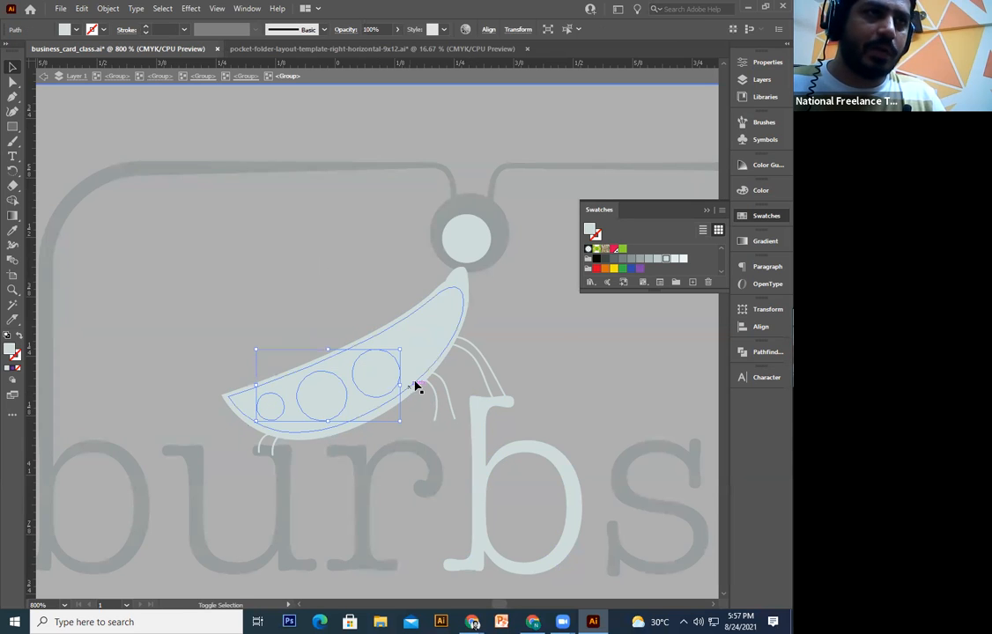
{"action": "left_click", "coordinate": [430, 355], "text": "shift"}
{"action": "left_click", "coordinate": [450, 327], "text": "shift"}
{"action": "left_click", "coordinate": [655, 260]}
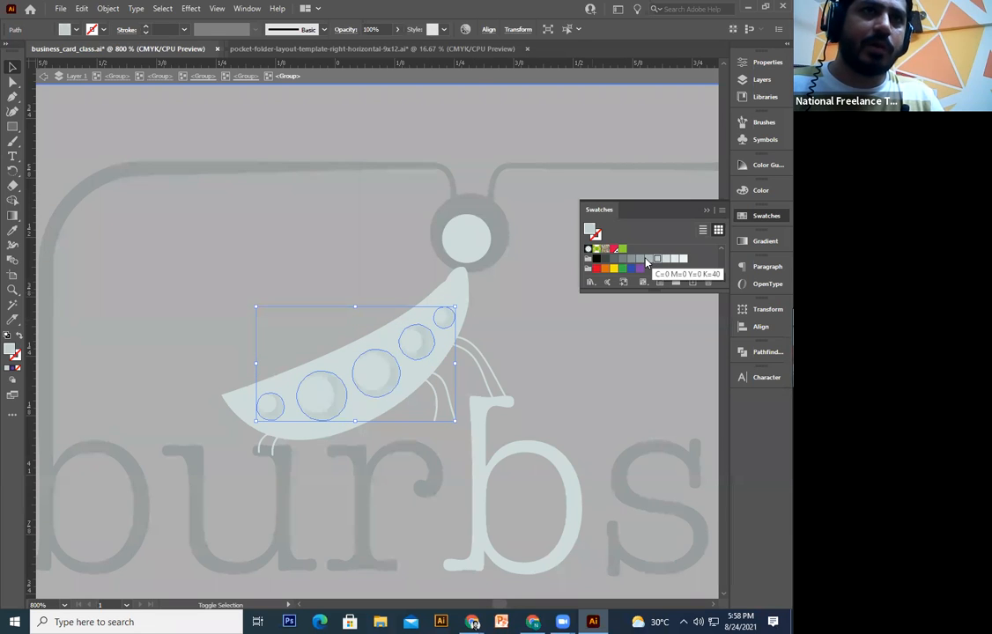
{"action": "left_click", "coordinate": [648, 260]}
{"action": "double_click", "coordinate": [528, 321]}
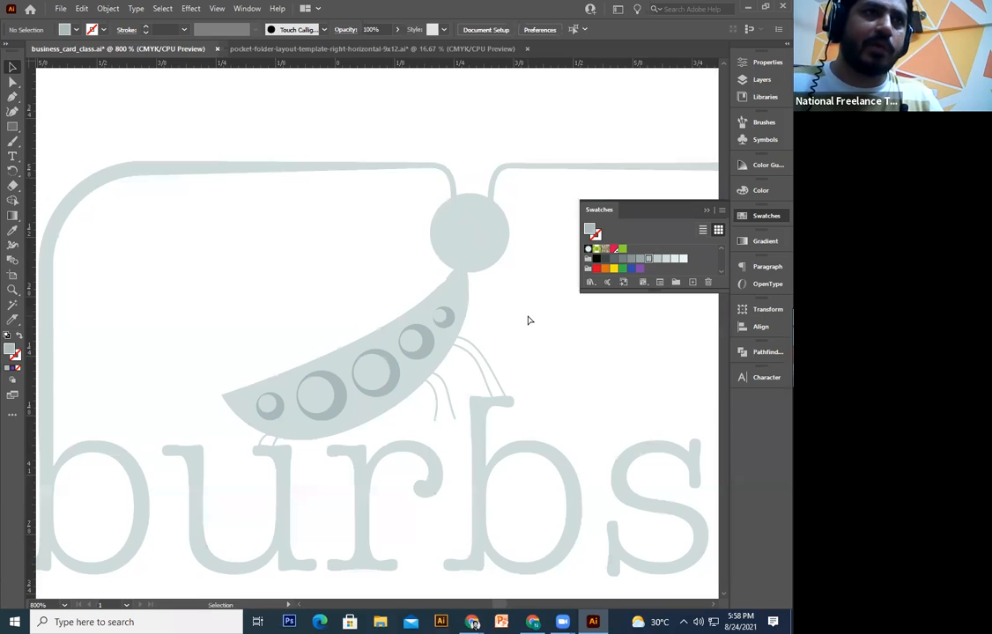
- Recolor the logo's SUSTAINABILITY SIMPLIFIED tagline with the logo frame's light gray using the Eyedropper
{"action": "scroll", "coordinate": [528, 320], "scroll_direction": "left", "scroll_amount": 1}
{"action": "key", "text": "ctrl+minus"}
{"action": "key", "text": "ctrl+minus"}
{"action": "key", "text": "ctrl+minus"}
{"action": "left_click_drag", "start_coordinate": [490, 360], "coordinate": [334, 287]}
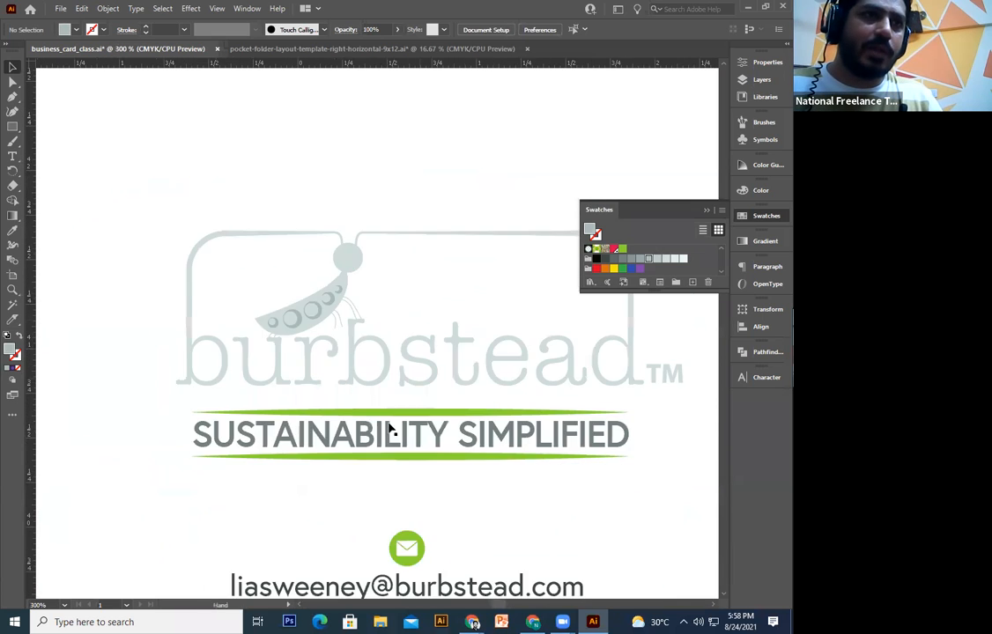
{"action": "left_click", "coordinate": [388, 380]}
{"action": "double_click", "coordinate": [379, 417]}
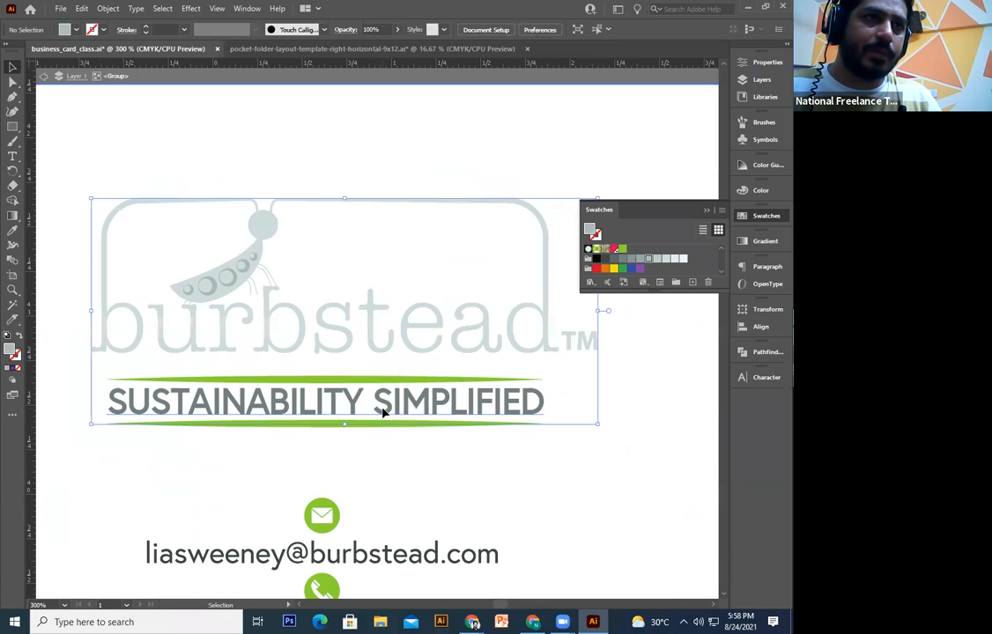
{"action": "double_click", "coordinate": [185, 409]}
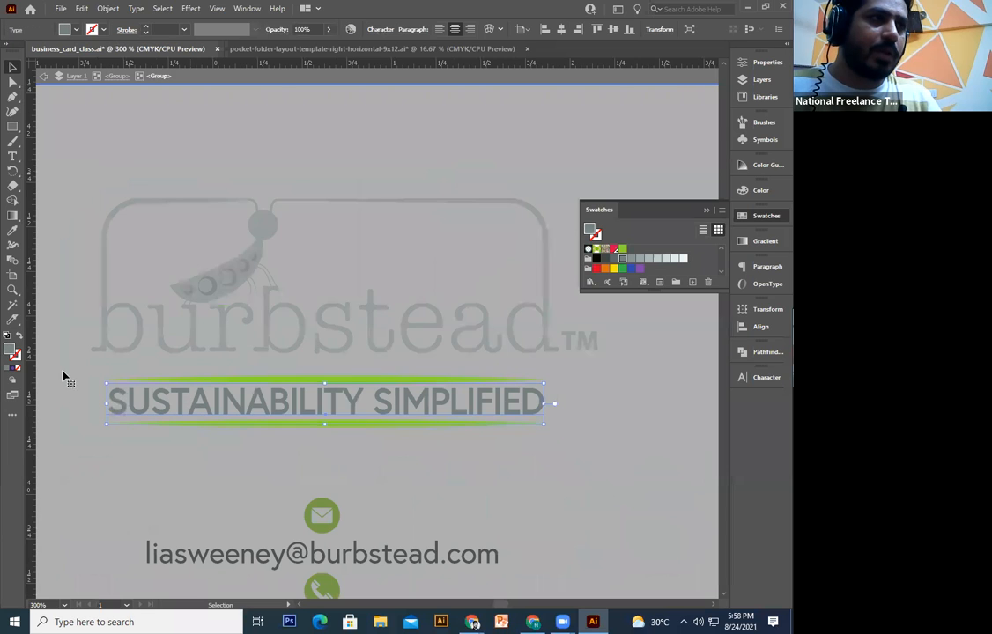
{"action": "left_click", "coordinate": [12, 230]}
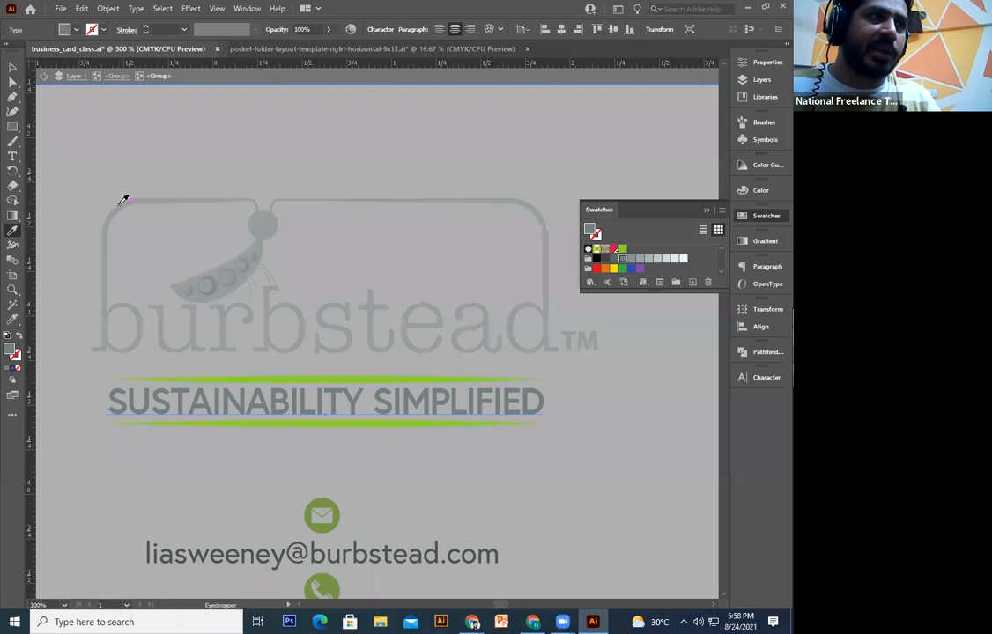
{"action": "left_click", "coordinate": [122, 201]}
{"action": "left_click", "coordinate": [13, 67]}
{"action": "left_click", "coordinate": [349, 434]}
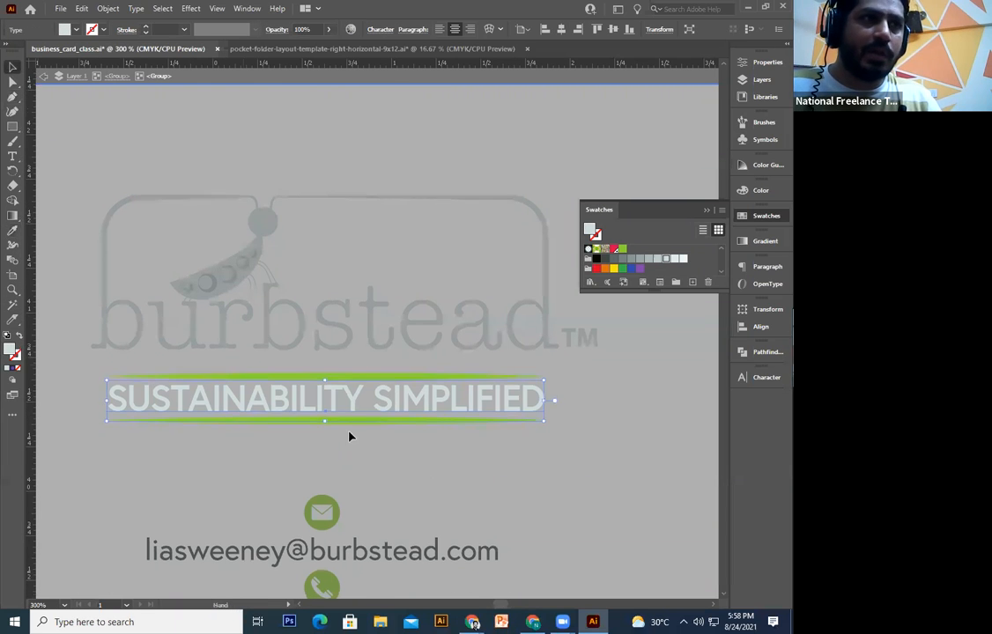
- Recolor the two green lines around the logo's SUSTAINABILITY SIMPLIFIED tagline light gray and leave isolation
{"action": "scroll", "coordinate": [362, 388], "scroll_direction": "down", "scroll_amount": 2}
{"action": "left_click", "coordinate": [369, 340]}
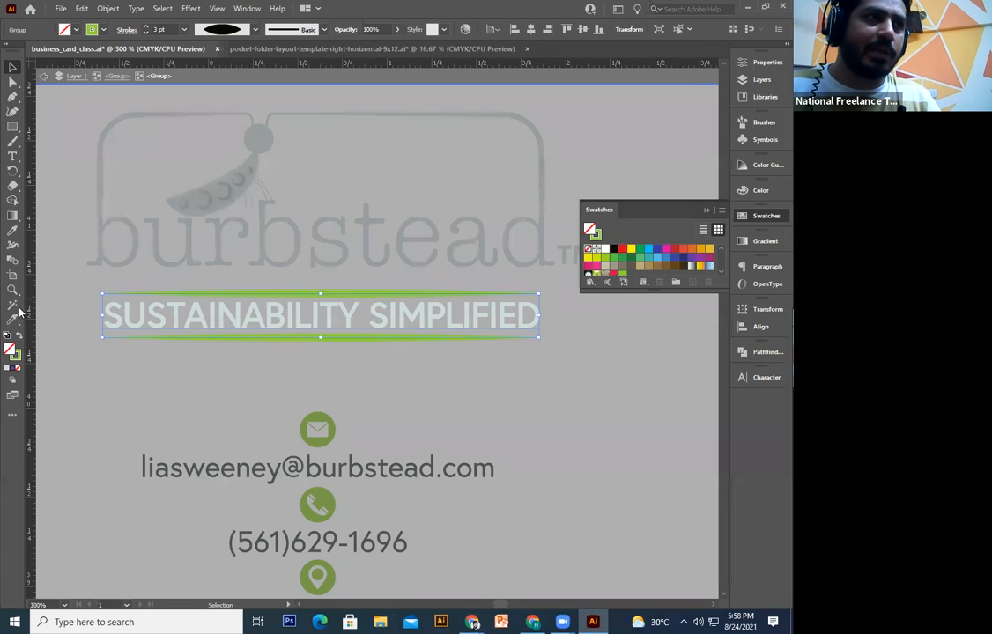
{"action": "left_click", "coordinate": [11, 230]}
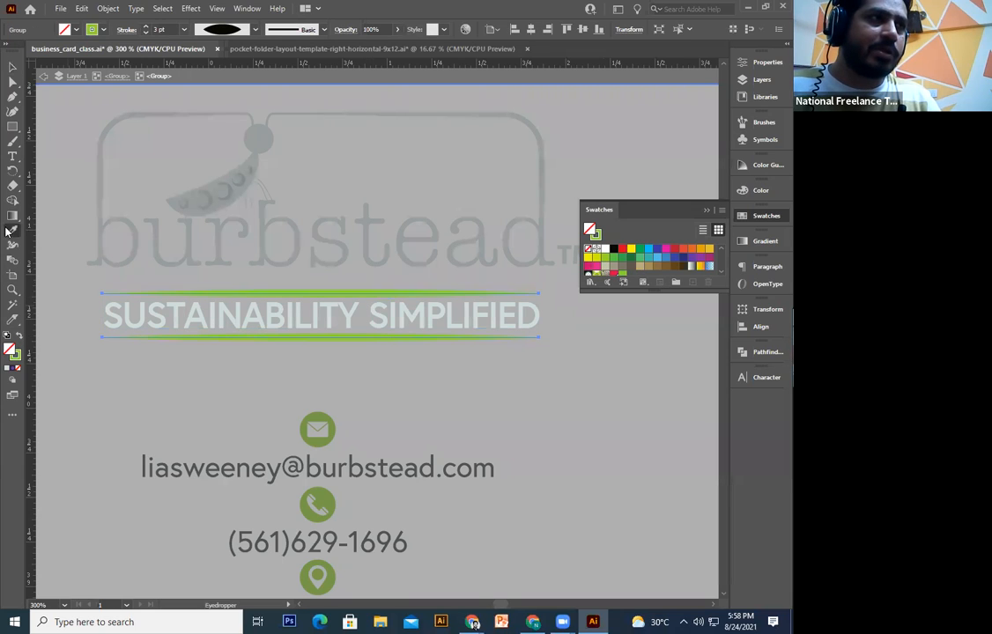
{"action": "left_click", "coordinate": [104, 168]}
{"action": "key", "text": "ctrl+z"}
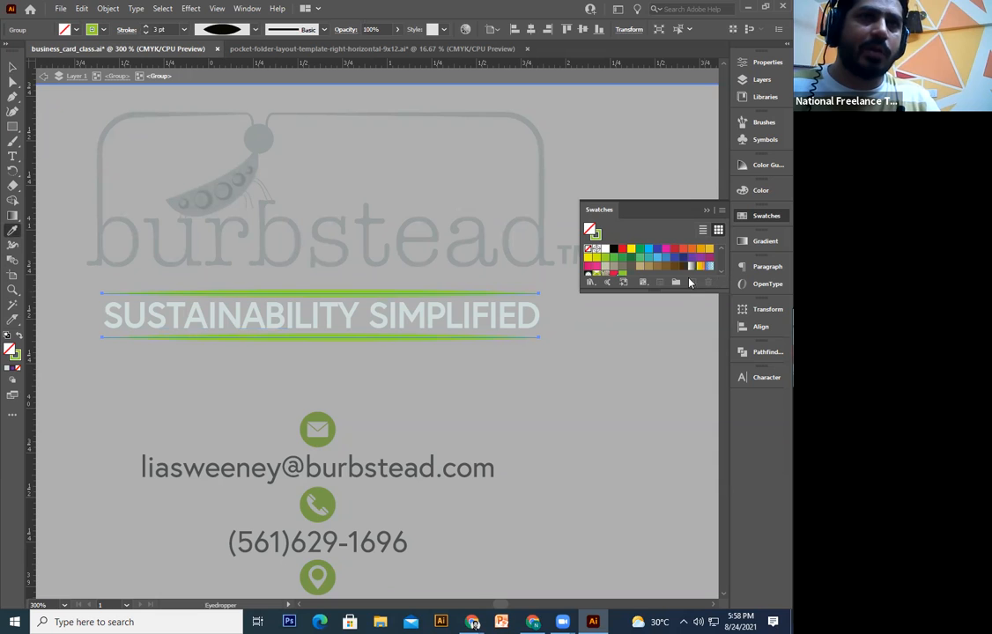
{"action": "scroll", "coordinate": [723, 273], "scroll_direction": "down", "scroll_amount": 1}
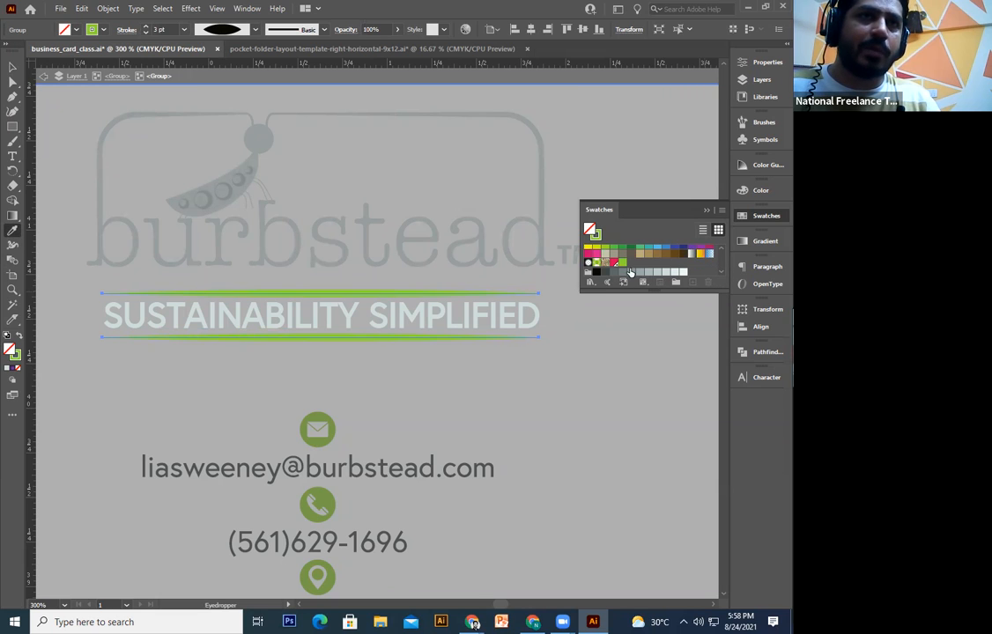
{"action": "left_click", "coordinate": [240, 415]}
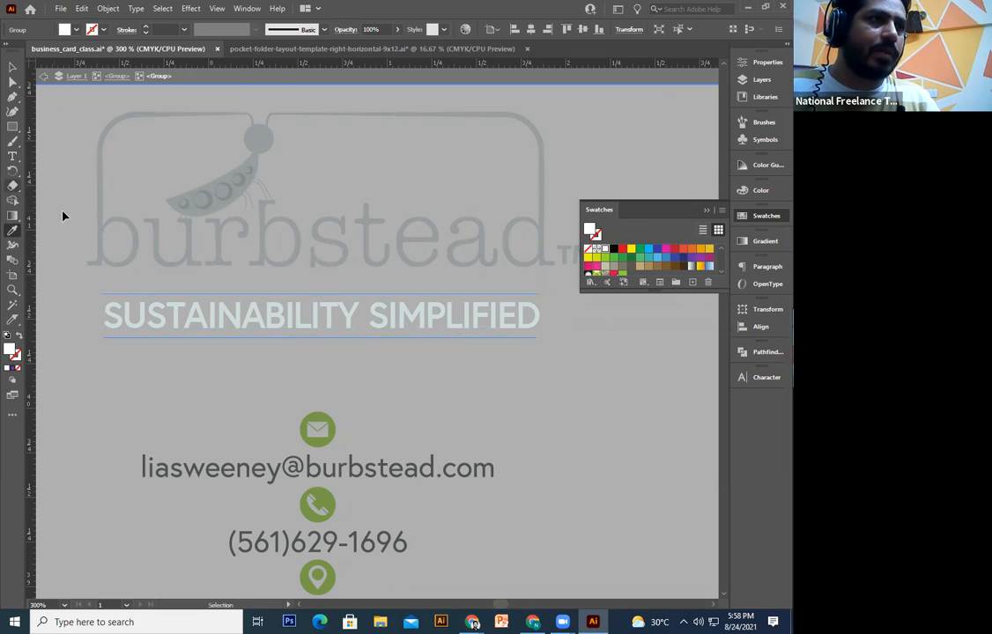
{"action": "key", "text": "ctrl+z"}
{"action": "left_click", "coordinate": [12, 79]}
{"action": "double_click", "coordinate": [215, 405]}
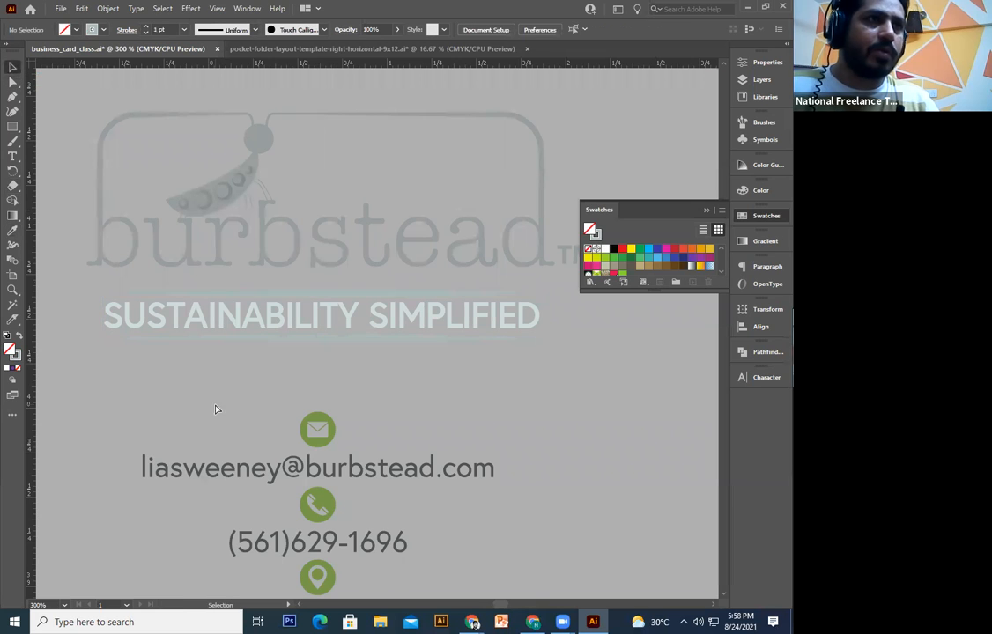
- Isolate the two lines around the logo's tagline, try a 1 pt stroke, and set their stroke weight to 2 pt
{"action": "key", "text": "ctrl+minus"}
{"action": "key", "text": "ctrl+minus"}
{"action": "key", "text": "ctrl+minus"}
{"action": "key", "text": "ctrl+minus"}
{"action": "key", "text": "ctrl+minus"}
{"action": "key", "text": "ctrl+plus"}
{"action": "key", "text": "ctrl+plus"}
{"action": "key", "text": "ctrl+plus"}
{"action": "key", "text": "ctrl+plus"}
{"action": "key", "text": "ctrl+plus"}
{"action": "key", "text": "ctrl+plus"}
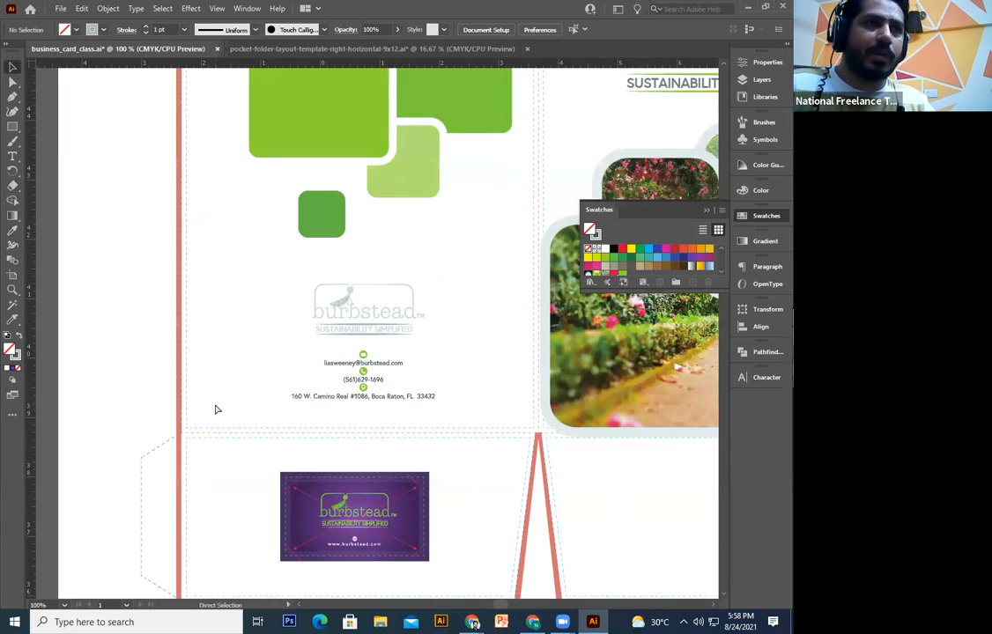
{"action": "left_click", "coordinate": [311, 334]}
{"action": "double_click", "coordinate": [317, 342]}
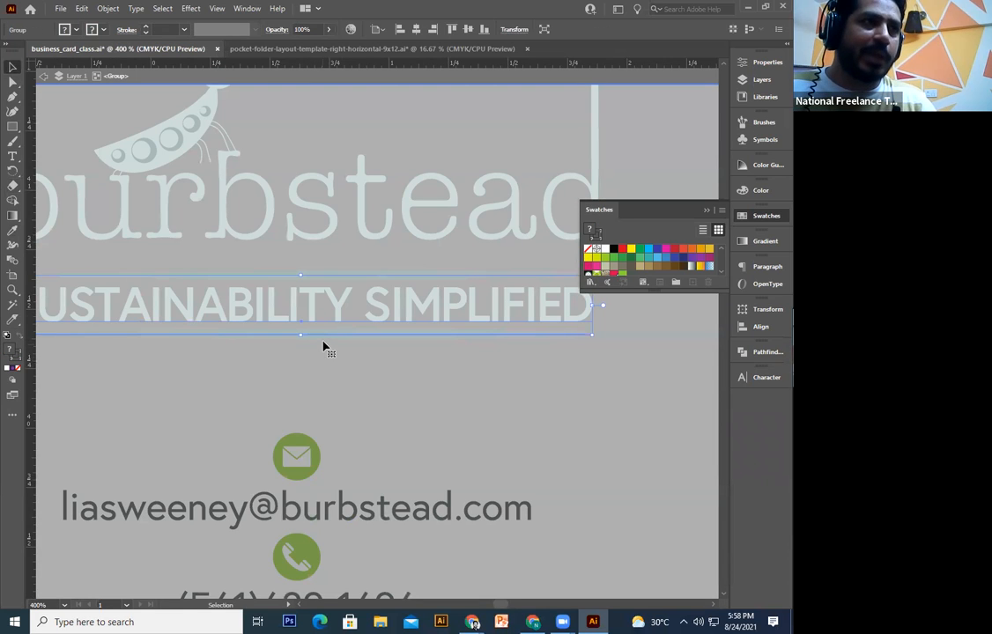
{"action": "double_click", "coordinate": [326, 339]}
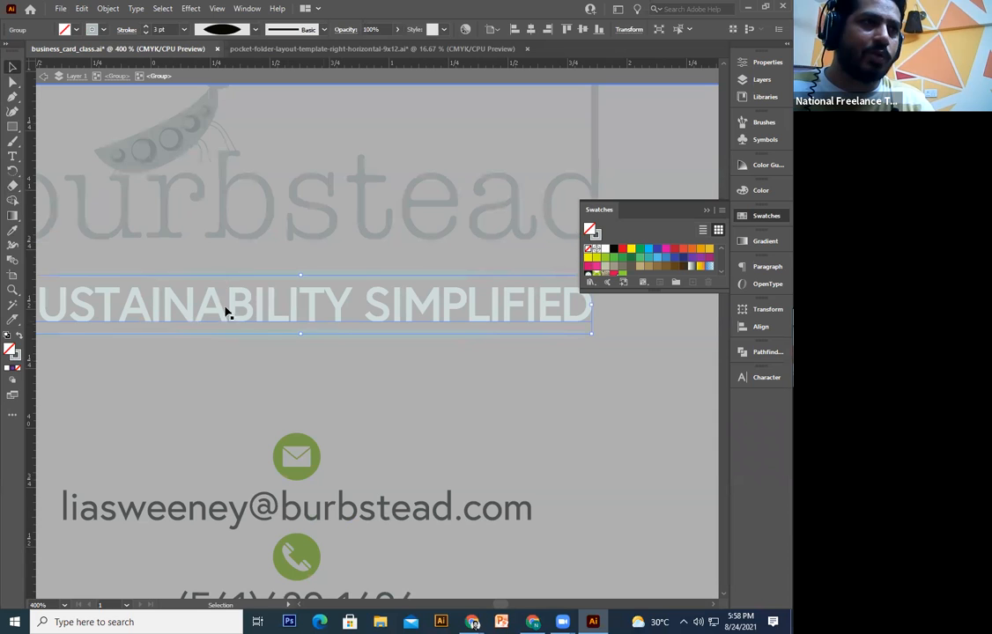
{"action": "left_click", "coordinate": [160, 29]}
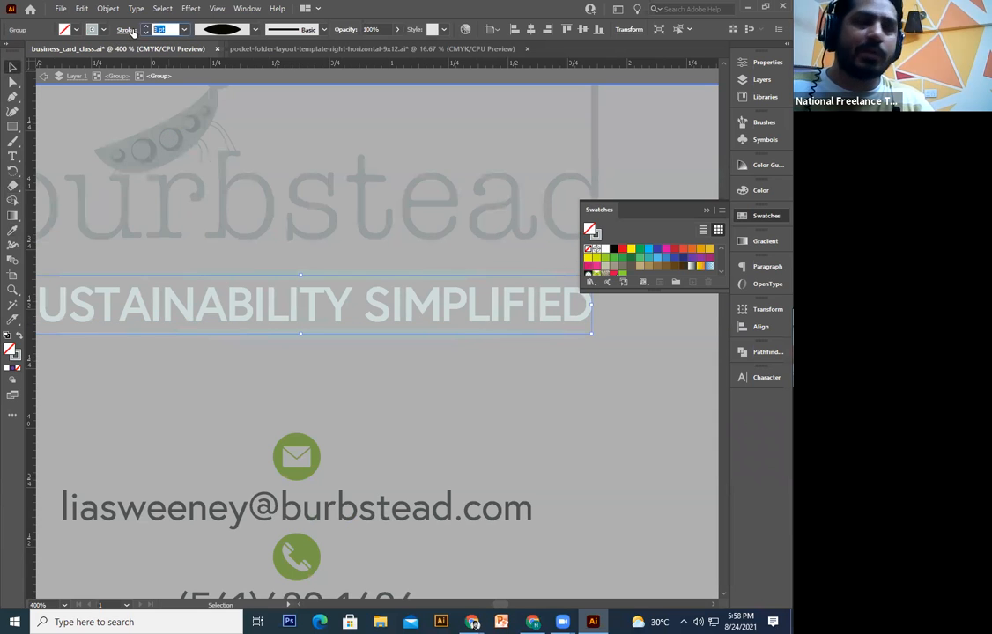
{"action": "key", "text": "Return"}
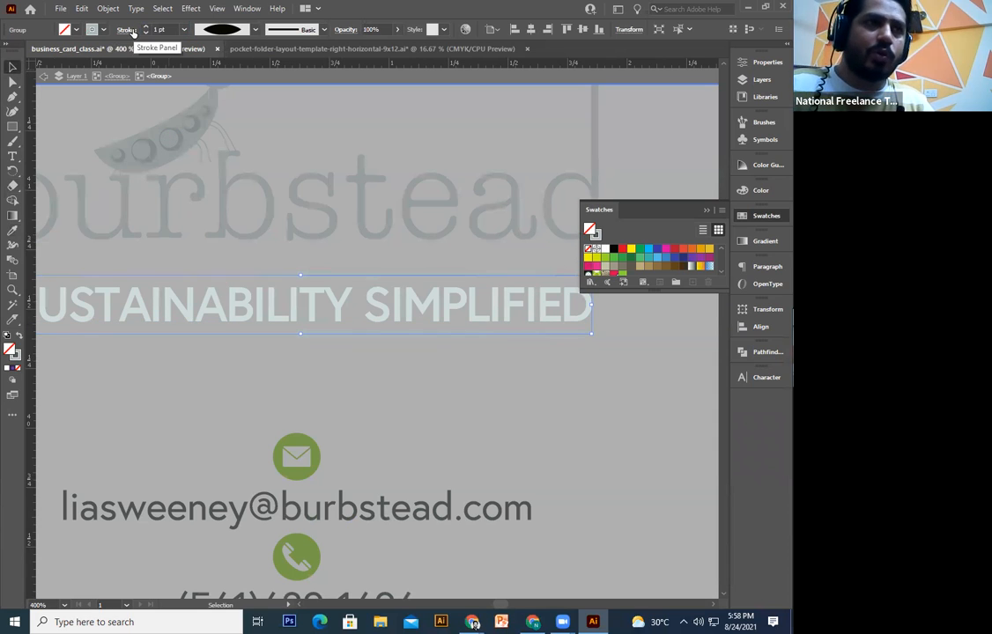
{"action": "left_click_drag", "start_coordinate": [169, 31], "coordinate": [142, 30]}
{"action": "type", "text": "2"}
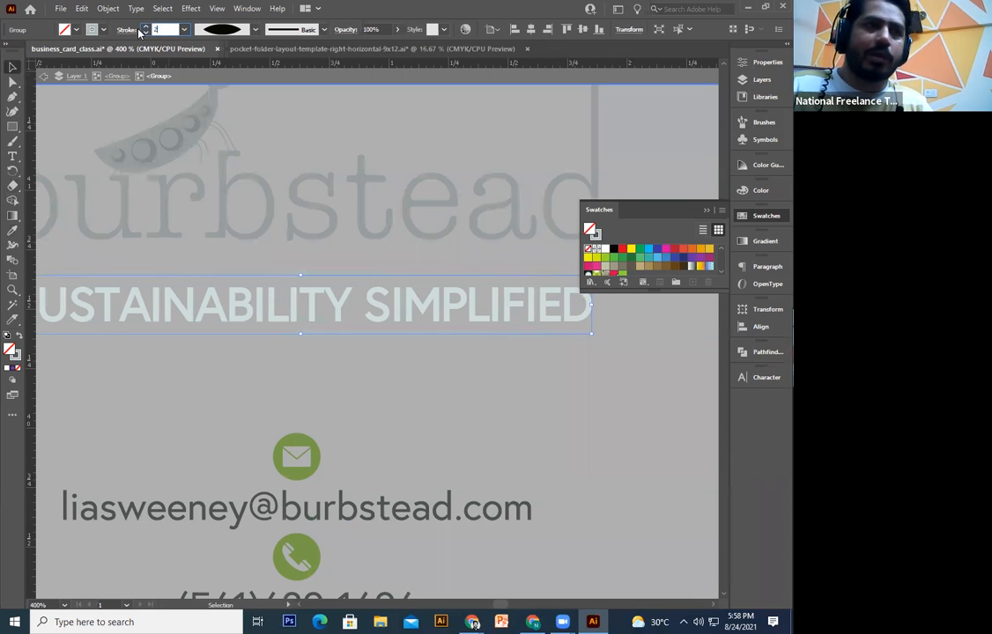
{"action": "double_click", "coordinate": [439, 422]}
- Check how the light-gray logo sits above the contact details within the whole folder layout
{"action": "key", "text": "ctrl+minus"}
{"action": "key", "text": "ctrl+minus"}
{"action": "key", "text": "ctrl+minus"}
{"action": "key", "text": "ctrl+minus"}
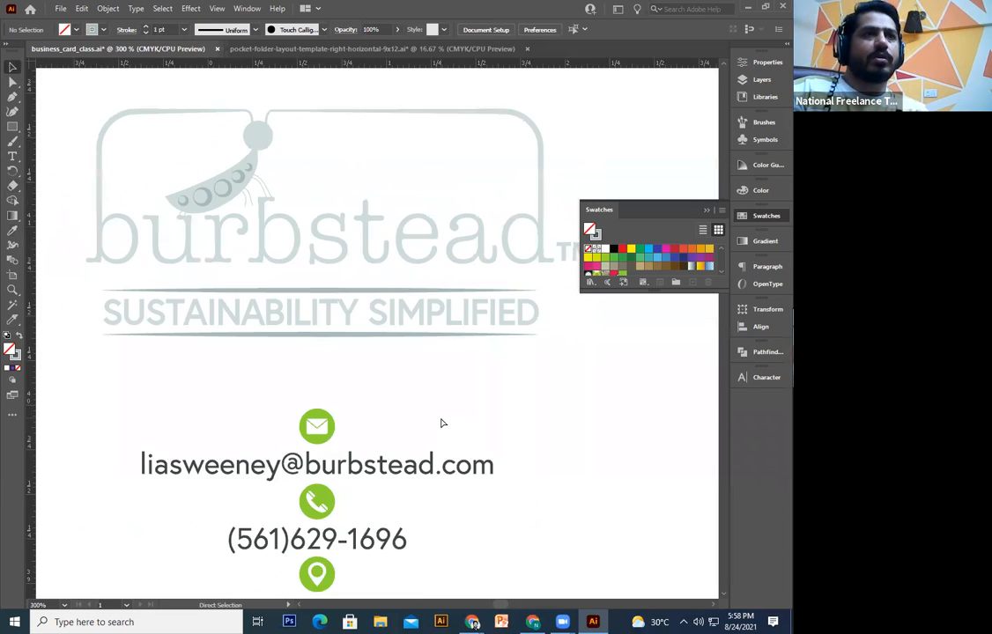
{"action": "key", "text": "ctrl+minus"}
{"action": "key", "text": "ctrl+minus"}
{"action": "left_click", "coordinate": [383, 324]}
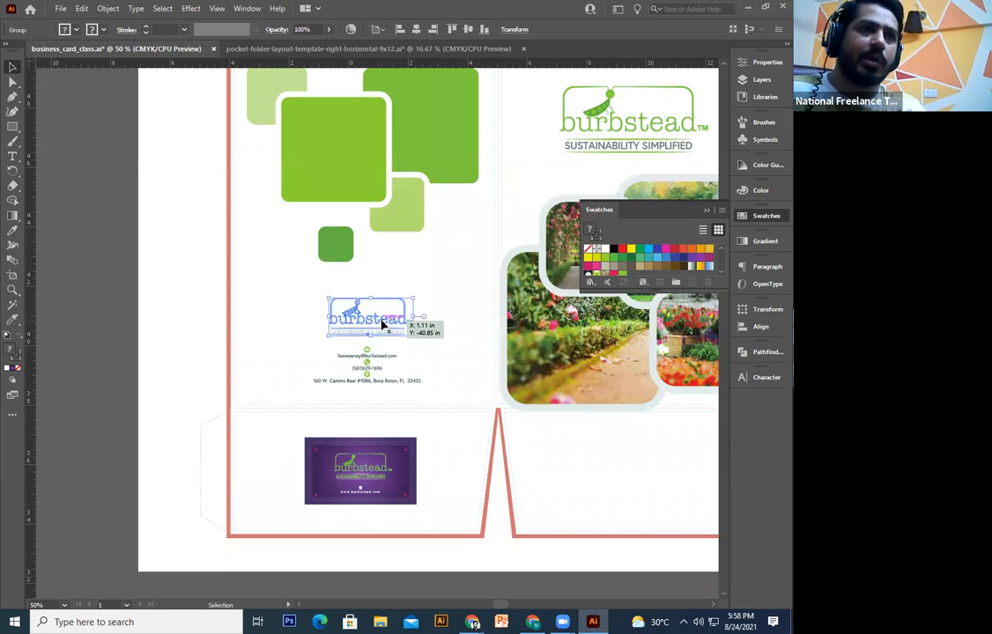
{"action": "left_click", "coordinate": [164, 350]}
{"action": "key", "text": "ctrl+minus"}
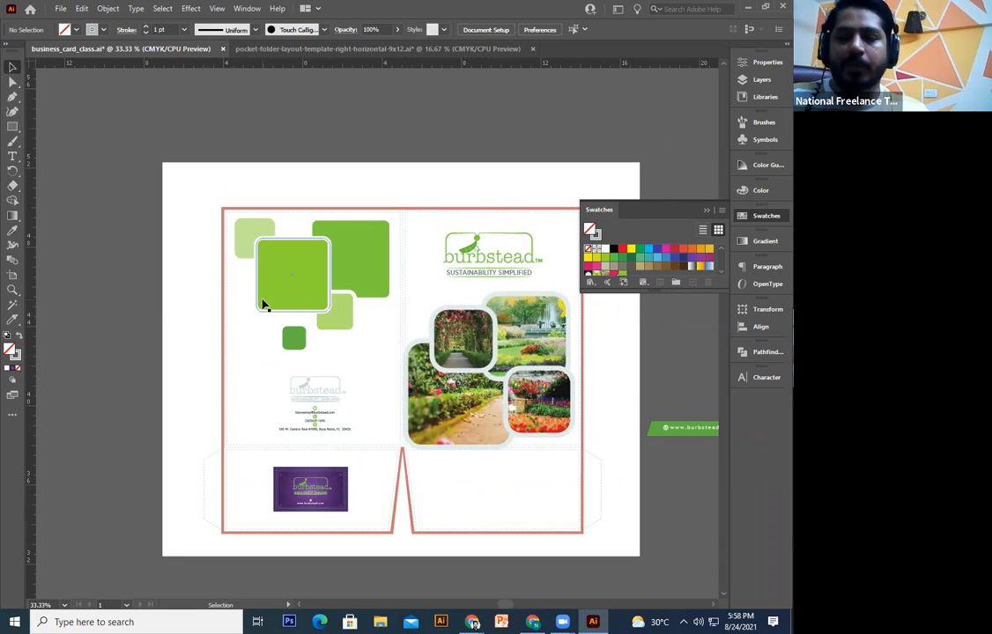
- Try grouping the back panel's green squares and moving them at a smaller size, and undo the changes
{"action": "key", "text": "ctrl+minus"}
{"action": "left_click_drag", "start_coordinate": [492, 412], "coordinate": [448, 364]}
{"action": "left_click_drag", "start_coordinate": [173, 330], "coordinate": [190, 368]}
{"action": "left_click", "coordinate": [284, 333]}
{"action": "left_click", "coordinate": [290, 290], "text": "shift"}
{"action": "left_click", "coordinate": [322, 315], "text": "shift"}
{"action": "left_click", "coordinate": [255, 263], "text": "shift"}
{"action": "key", "text": "ctrl+g"}
{"action": "left_click_drag", "start_coordinate": [237, 337], "coordinate": [271, 315]}
{"action": "left_click", "coordinate": [142, 328]}
{"action": "left_click_drag", "start_coordinate": [124, 346], "coordinate": [132, 259]}
{"action": "left_click_drag", "start_coordinate": [194, 265], "coordinate": [172, 319]}
{"action": "key", "text": "ctrl+z"}
{"action": "key", "text": "ctrl+z"}
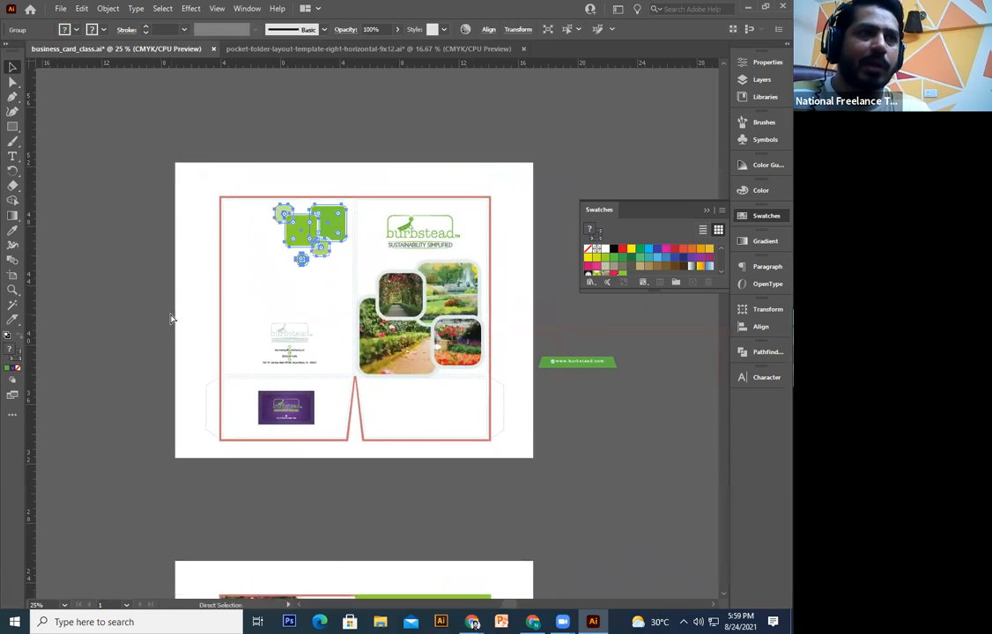
{"action": "left_click", "coordinate": [146, 348]}
- Compare the folder layout with green squares against the folder layout with circular photos
{"action": "left_click_drag", "start_coordinate": [236, 260], "coordinate": [222, 197]}
{"action": "left_click_drag", "start_coordinate": [407, 483], "coordinate": [385, 411]}
{"action": "scroll", "coordinate": [381, 261], "scroll_direction": "down", "scroll_amount": 3}
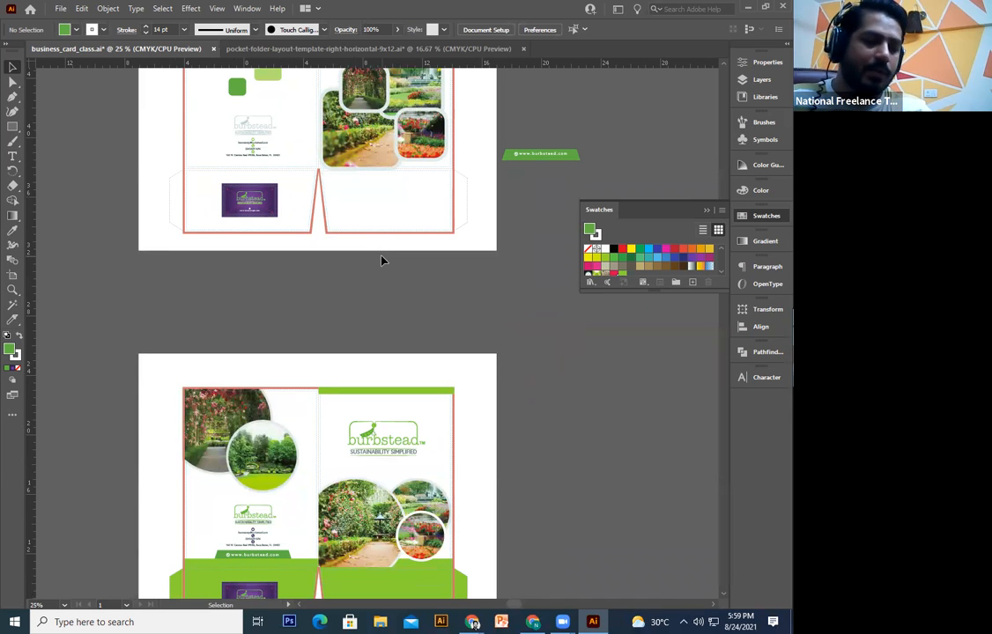
{"action": "key", "text": "ctrl+minus"}
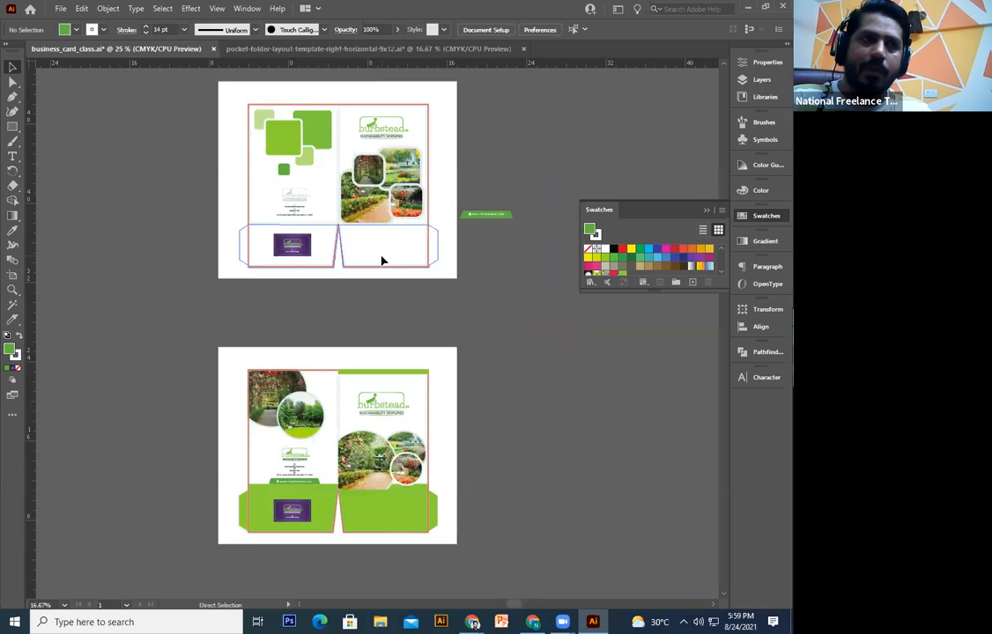
{"action": "key", "text": "ctrl+plus"}
{"action": "left_click_drag", "start_coordinate": [363, 323], "coordinate": [345, 402]}
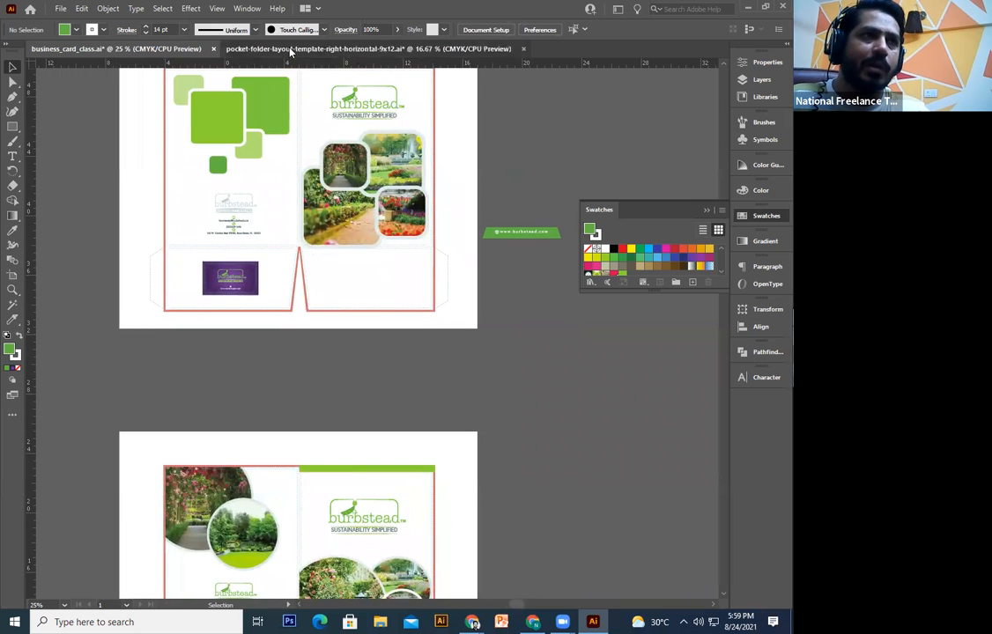
- In pocket-folder-layout-template-right-horizontal-9x12.ai, select the complete pea pod folder artwork and copy it
{"action": "left_click", "coordinate": [290, 50]}
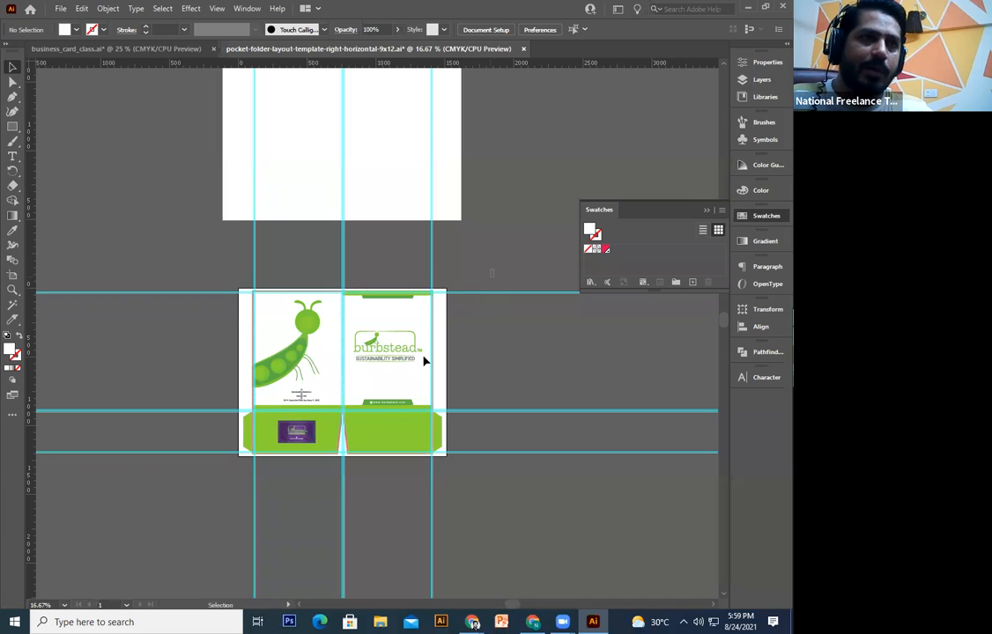
{"action": "left_click_drag", "start_coordinate": [169, 501], "coordinate": [170, 502]}
{"action": "key", "text": "ctrl+c"}
{"action": "left_click", "coordinate": [378, 504]}
{"action": "left_click_drag", "start_coordinate": [451, 256], "coordinate": [174, 529]}
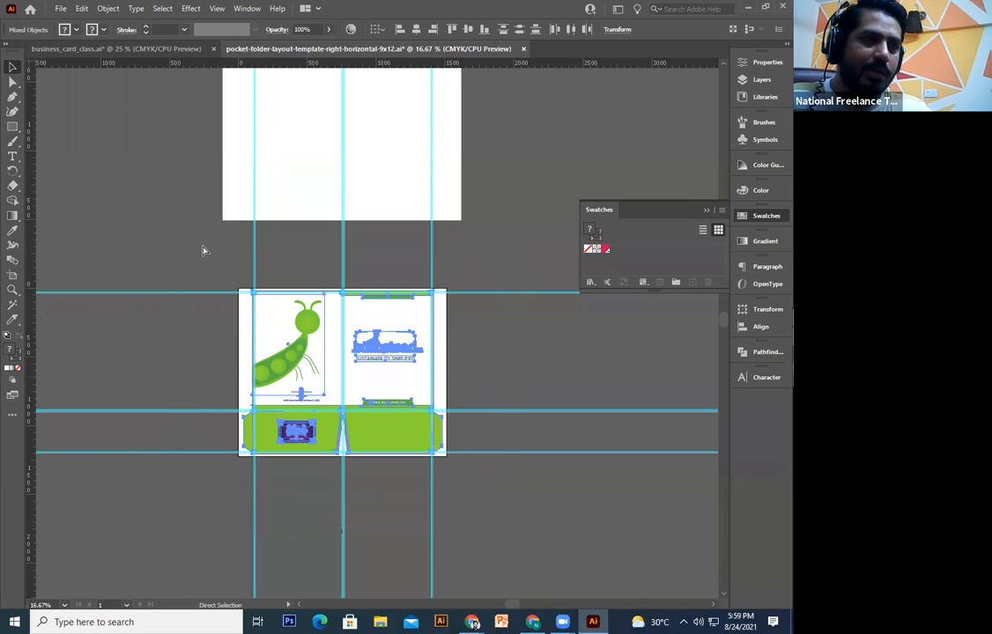
- Return to business_card_class.ai and delete the leftover green website banner beside the square-themed folder layout
{"action": "left_click", "coordinate": [122, 46]}
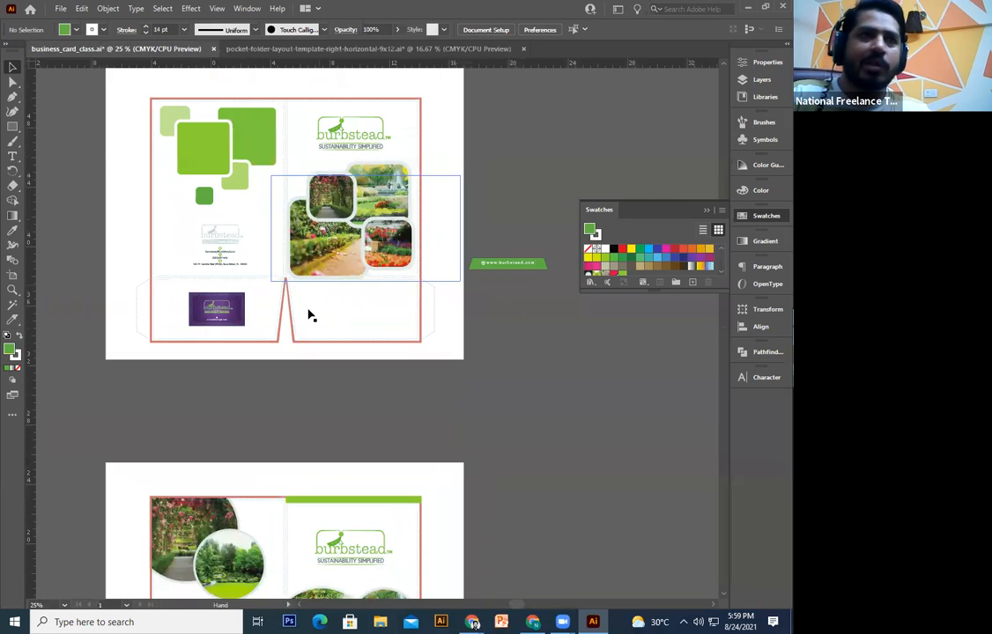
{"action": "left_click_drag", "start_coordinate": [309, 313], "coordinate": [299, 337]}
{"action": "left_click_drag", "start_coordinate": [580, 269], "coordinate": [501, 319]}
{"action": "left_click_drag", "start_coordinate": [499, 253], "coordinate": [613, 257]}
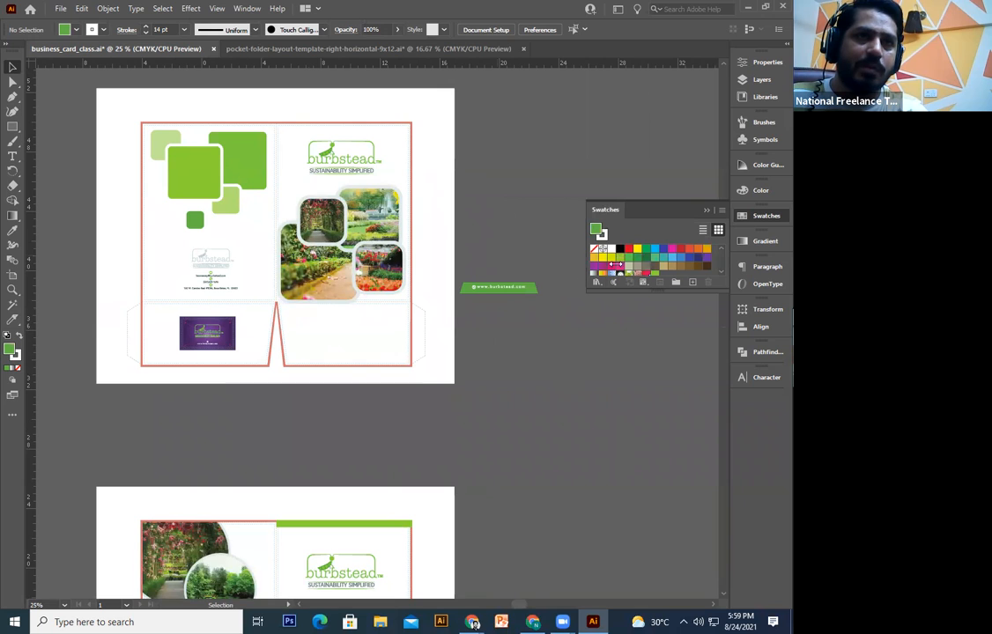
{"action": "left_click_drag", "start_coordinate": [488, 362], "coordinate": [486, 364]}
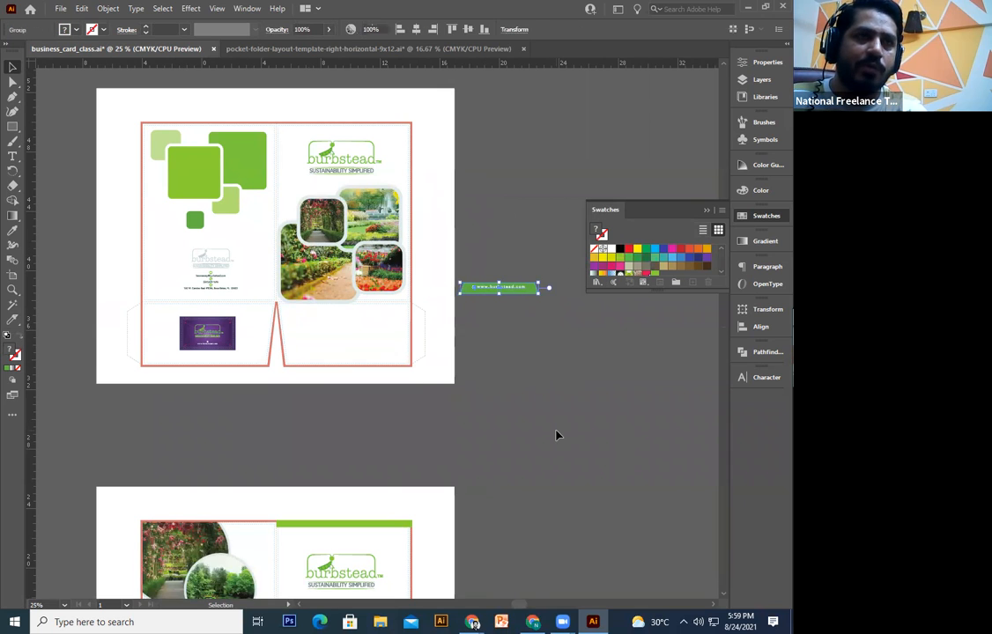
{"action": "key", "text": "Delete"}
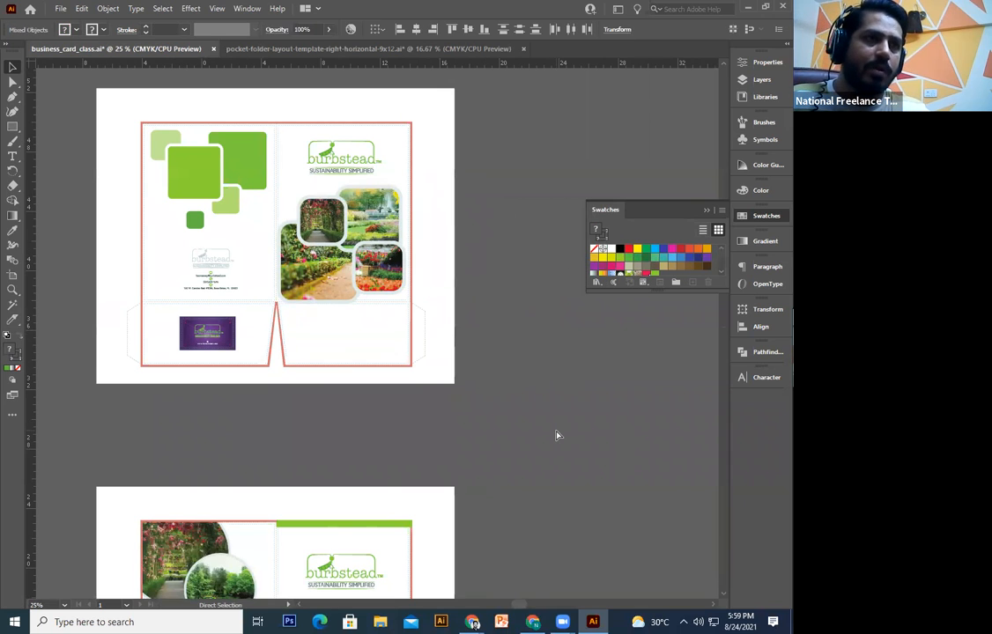
- Paste the pea pod folder artwork and move it into the empty area above the square-themed layout
{"action": "key", "text": "ctrl+v"}
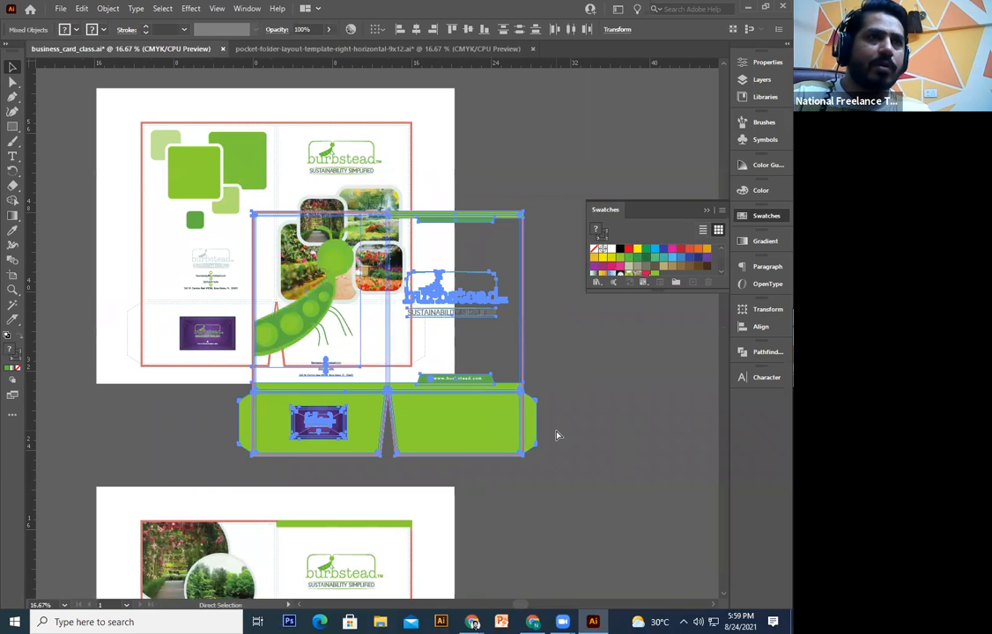
{"action": "key", "text": "ctrl+minus"}
{"action": "scroll", "coordinate": [355, 444], "scroll_direction": "up", "scroll_amount": 3}
{"action": "left_click_drag", "start_coordinate": [406, 397], "coordinate": [342, 201]}
{"action": "left_click_drag", "start_coordinate": [406, 322], "coordinate": [402, 323]}
{"action": "left_click", "coordinate": [481, 301]}
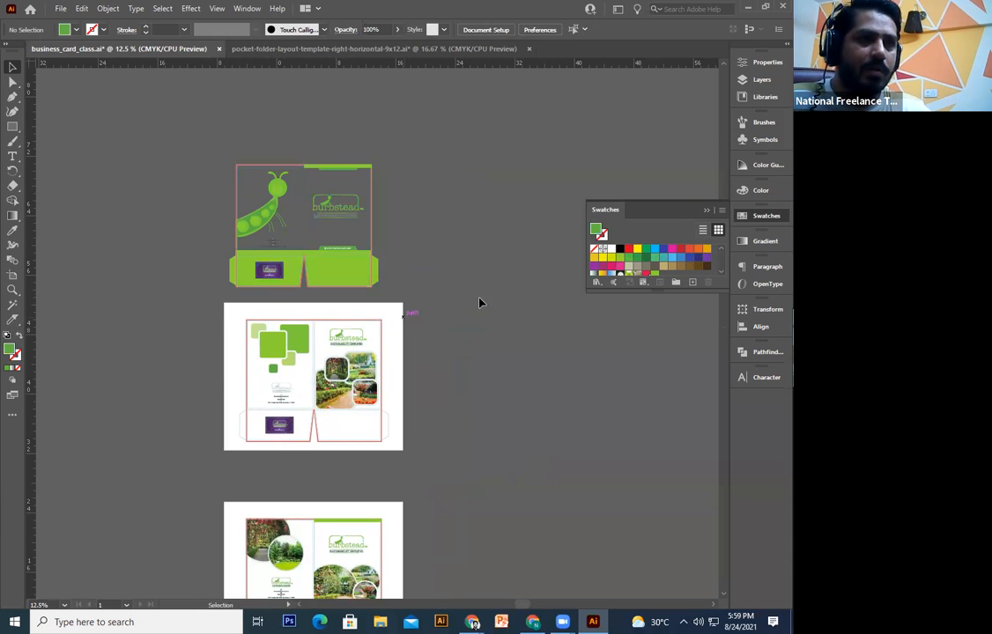
- Duplicate the square-themed layout's white background rectangle, place it over the pea pod folder, and send it behind the artwork
{"action": "left_click", "coordinate": [398, 352]}
{"action": "key", "text": "ctrl+c"}
{"action": "left_click", "coordinate": [501, 340]}
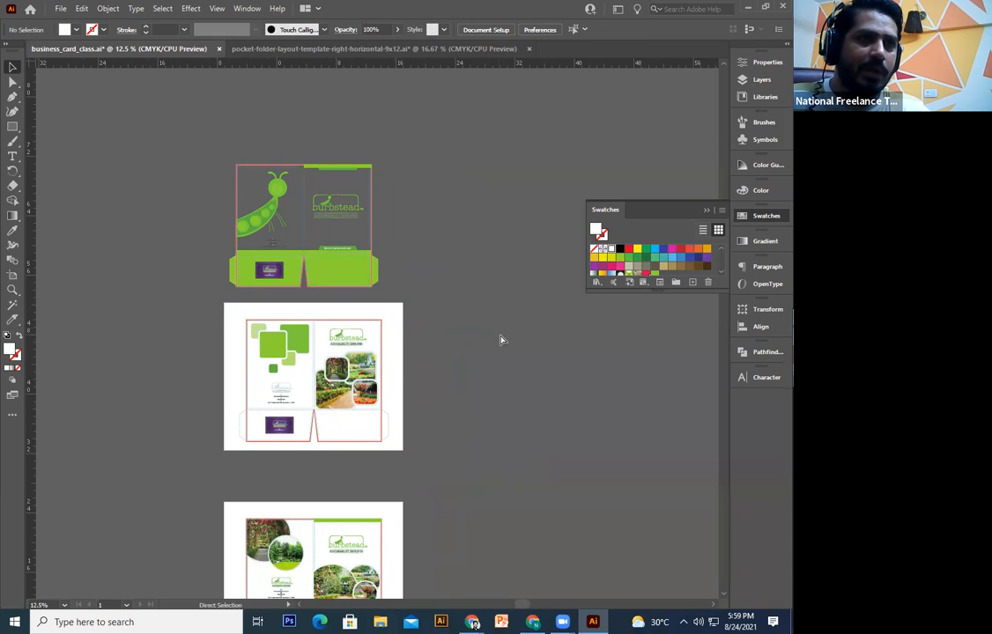
{"action": "key", "text": "ctrl+f"}
{"action": "left_click_drag", "start_coordinate": [387, 377], "coordinate": [383, 228]}
{"action": "left_click", "coordinate": [447, 250]}
{"action": "right_click", "coordinate": [356, 227]}
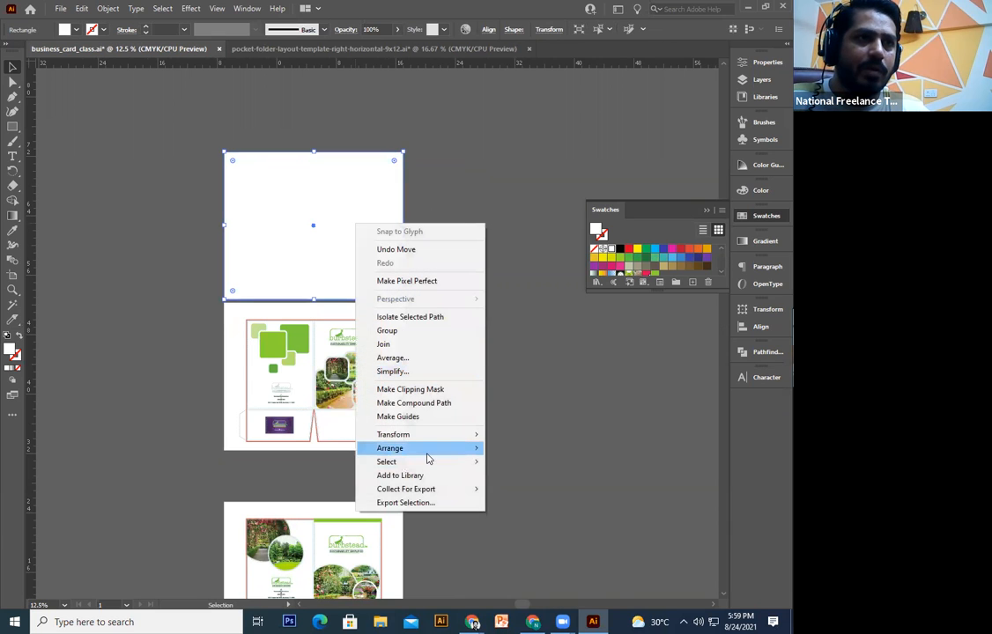
{"action": "left_click", "coordinate": [549, 492]}
- Center the pea pod folder artwork horizontally on its white background and line both up with the layout below
{"action": "scroll", "coordinate": [470, 184], "scroll_direction": "up", "scroll_amount": 1}
{"action": "scroll", "coordinate": [470, 184], "scroll_direction": "left", "scroll_amount": 1}
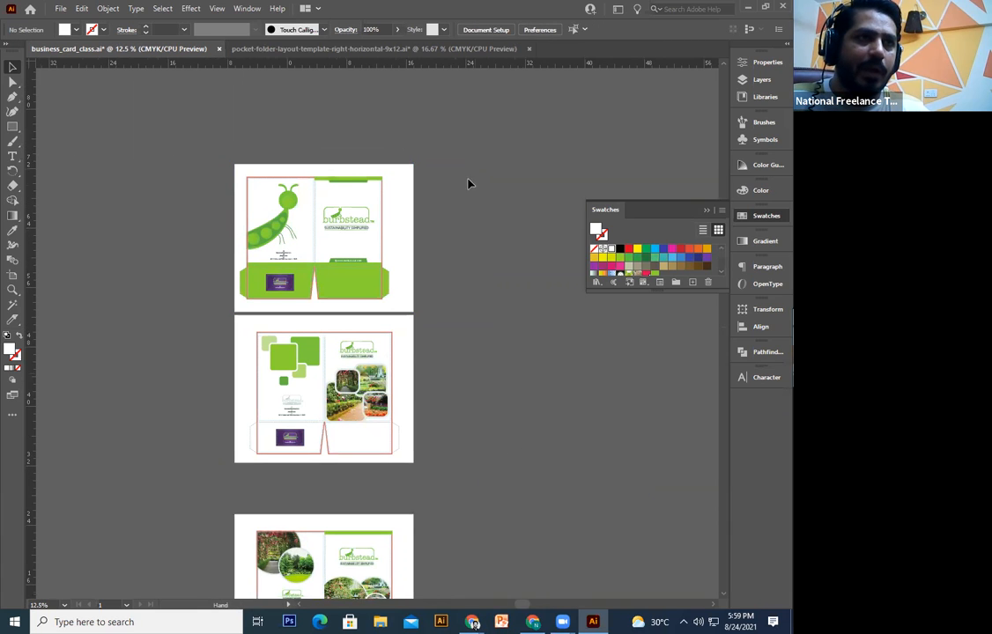
{"action": "left_click_drag", "start_coordinate": [264, 321], "coordinate": [255, 323]}
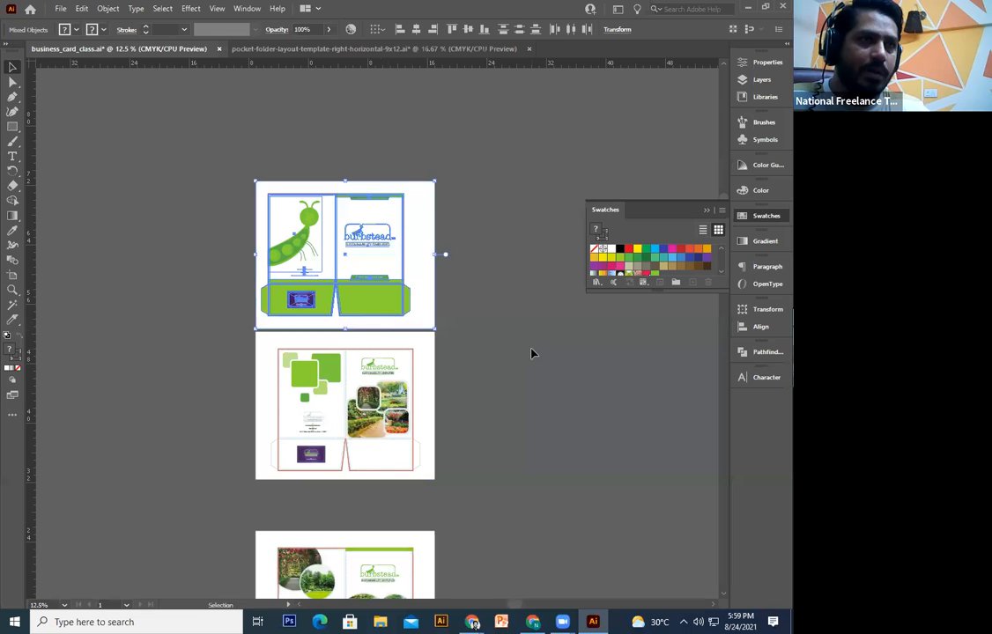
{"action": "left_click", "coordinate": [502, 234]}
{"action": "left_click_drag", "start_coordinate": [491, 189], "coordinate": [286, 302]}
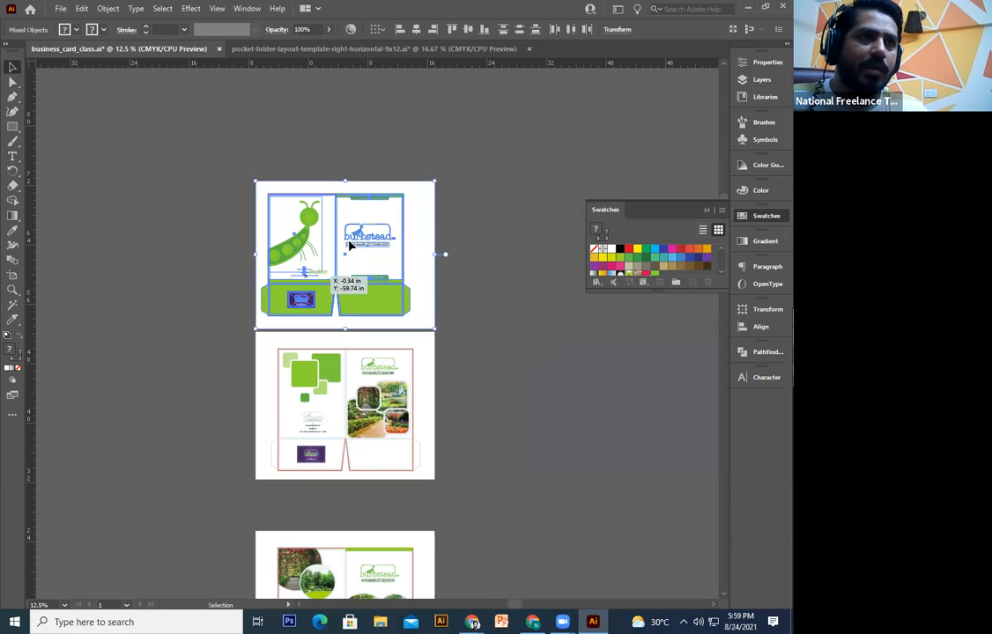
{"action": "left_click", "coordinate": [417, 31]}
{"action": "left_click", "coordinate": [484, 215]}
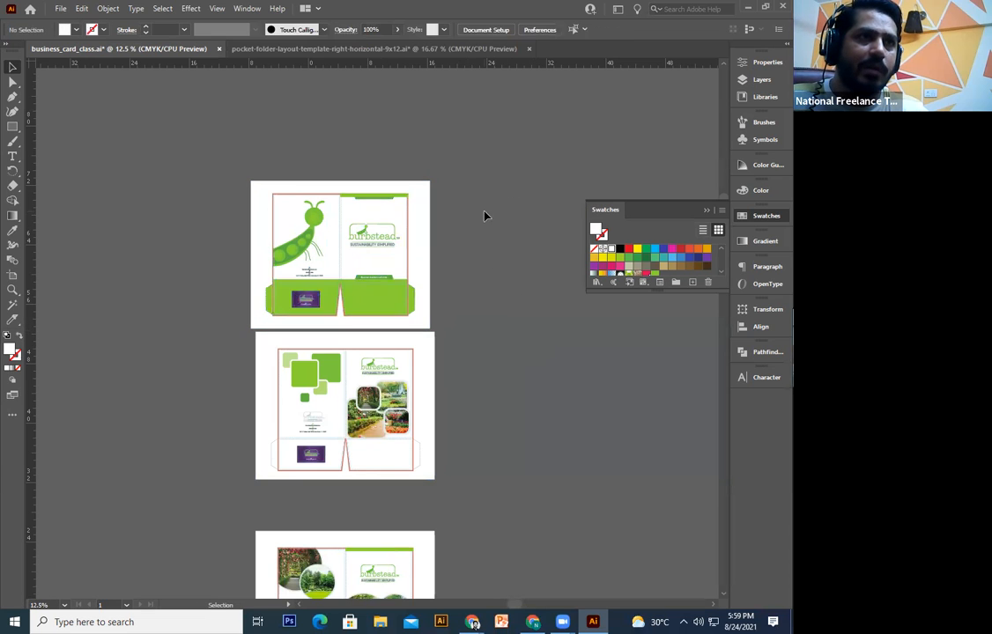
{"action": "left_click_drag", "start_coordinate": [311, 307], "coordinate": [286, 309]}
{"action": "left_click_drag", "start_coordinate": [307, 300], "coordinate": [312, 301]}
- Move the circular-photo folder layout up so it sits directly beneath the square-themed layout
{"action": "key", "text": "space"}
{"action": "left_click_drag", "start_coordinate": [470, 279], "coordinate": [453, 142]}
{"action": "left_click_drag", "start_coordinate": [470, 377], "coordinate": [218, 554]}
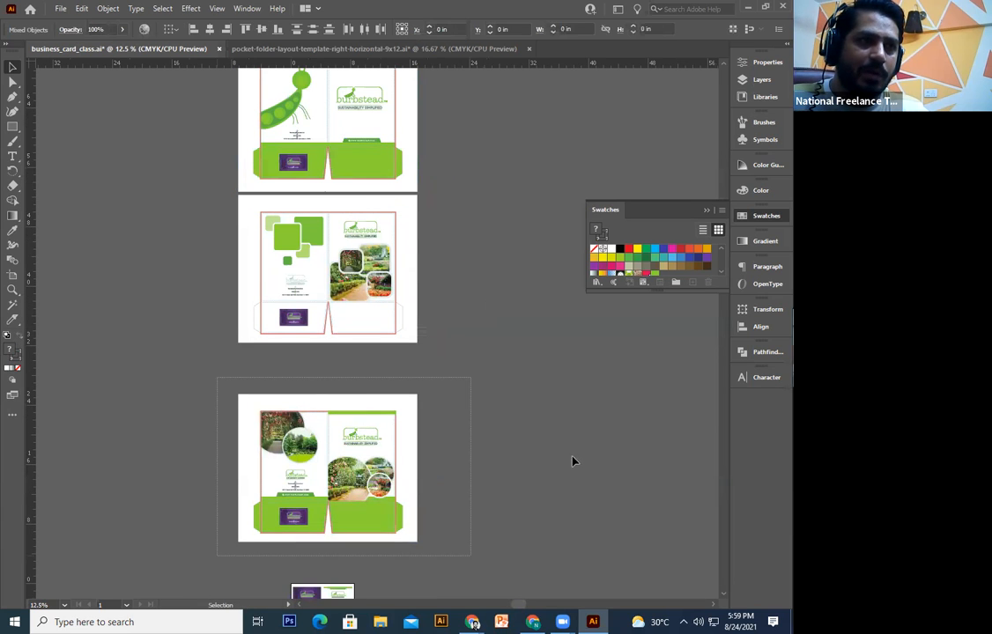
{"action": "left_click_drag", "start_coordinate": [367, 489], "coordinate": [367, 441]}
{"action": "left_click", "coordinate": [473, 433]}
{"action": "key", "text": "space"}
{"action": "left_click_drag", "start_coordinate": [440, 156], "coordinate": [435, 292]}
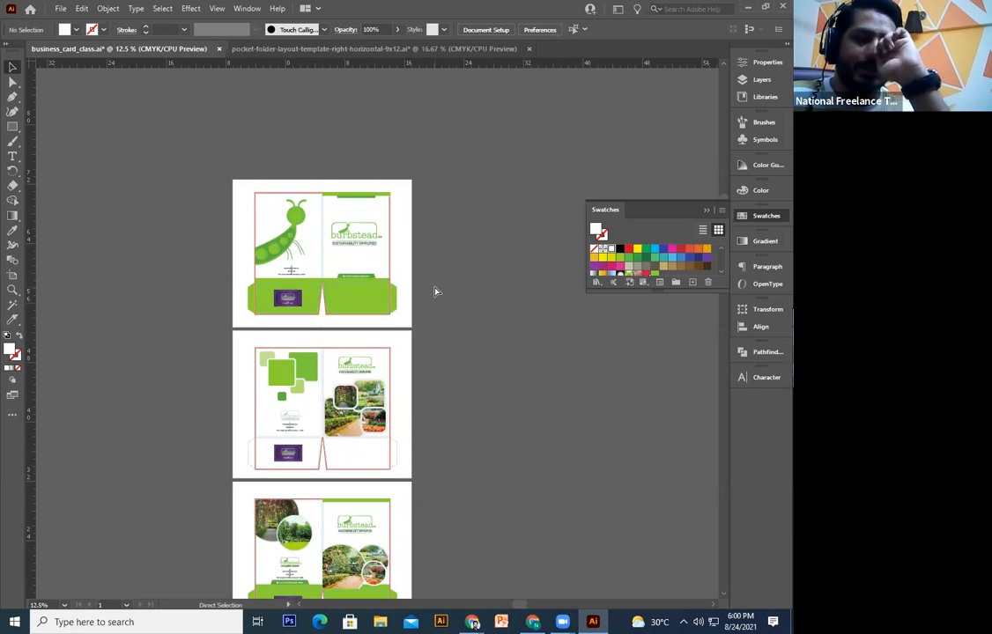
- Save the document and duplicate the pea pod folder with its white background into the empty space above it
{"action": "key", "text": "ctrl+s"}
{"action": "left_click", "coordinate": [12, 67]}
{"action": "key", "text": "space"}
{"action": "left_click_drag", "start_coordinate": [433, 267], "coordinate": [440, 304]}
{"action": "left_click_drag", "start_coordinate": [245, 392], "coordinate": [225, 367]}
{"action": "key", "text": "space"}
{"action": "left_click_drag", "start_coordinate": [432, 291], "coordinate": [423, 377]}
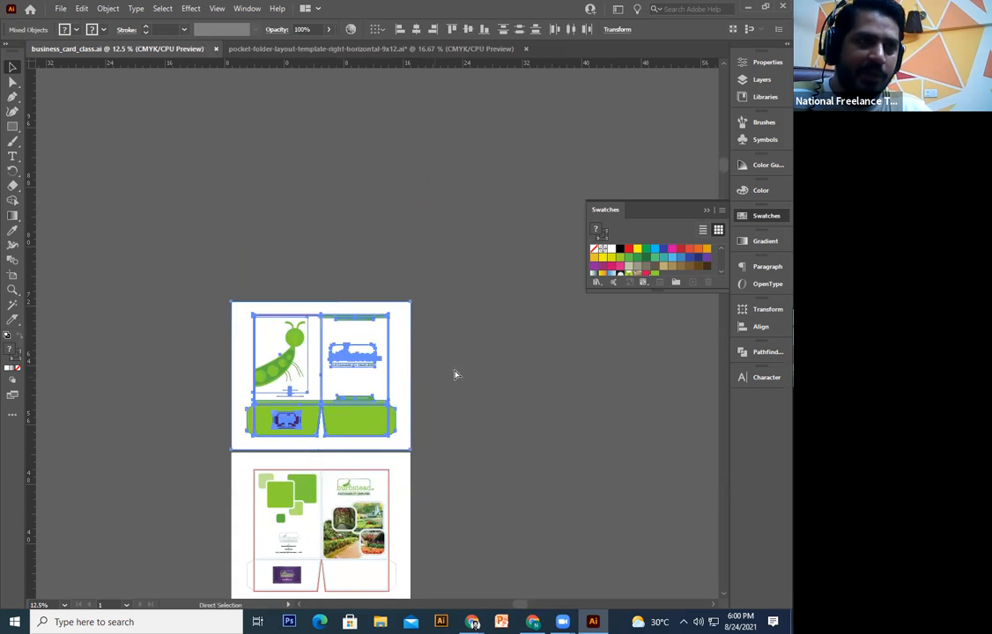
{"action": "left_click", "coordinate": [455, 374]}
{"action": "key", "text": "space"}
{"action": "left_click_drag", "start_coordinate": [374, 259], "coordinate": [393, 347]}
{"action": "left_click_drag", "start_coordinate": [379, 498], "coordinate": [496, 379]}
{"action": "left_click", "coordinate": [496, 379]}
- Ungroup the artwork of the uppermost pea pod folder copy
{"action": "key", "text": "ctrl+="}
{"action": "key", "text": "ctrl+="}
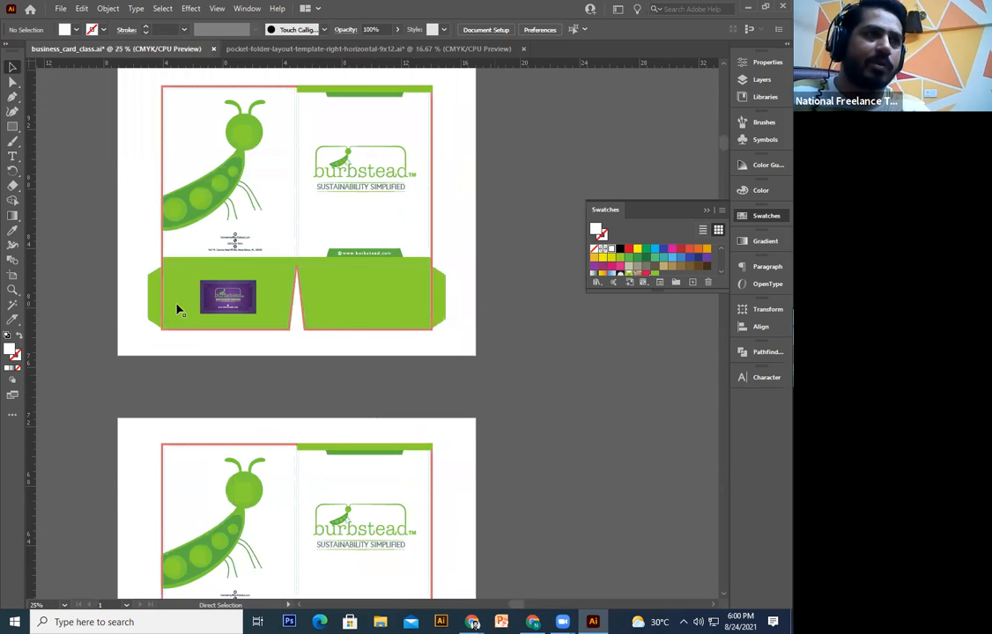
{"action": "key", "text": "ctrl+="}
{"action": "left_click", "coordinate": [198, 343]}
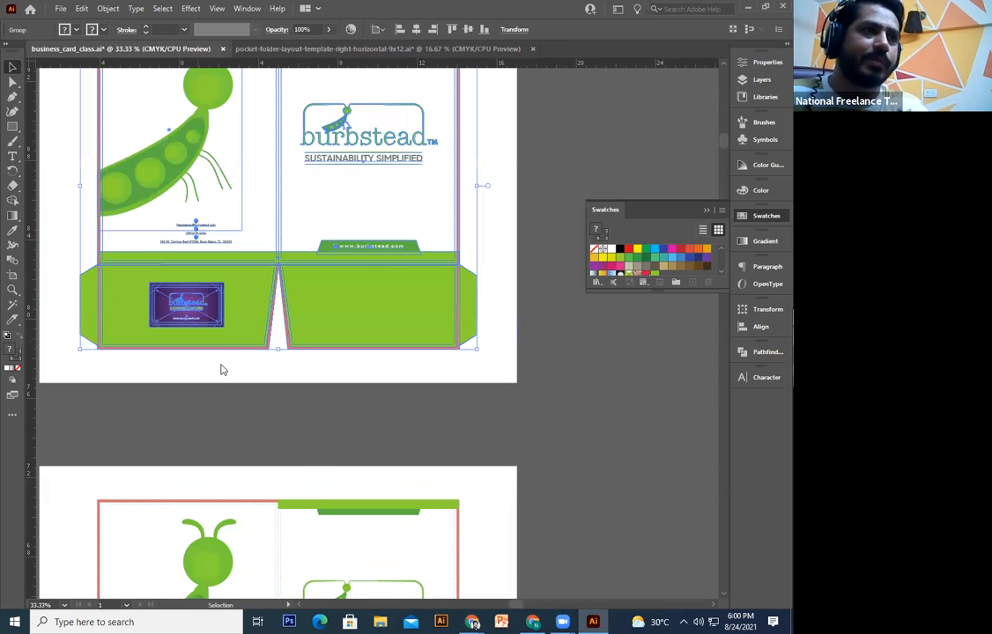
{"action": "right_click", "coordinate": [189, 297]}
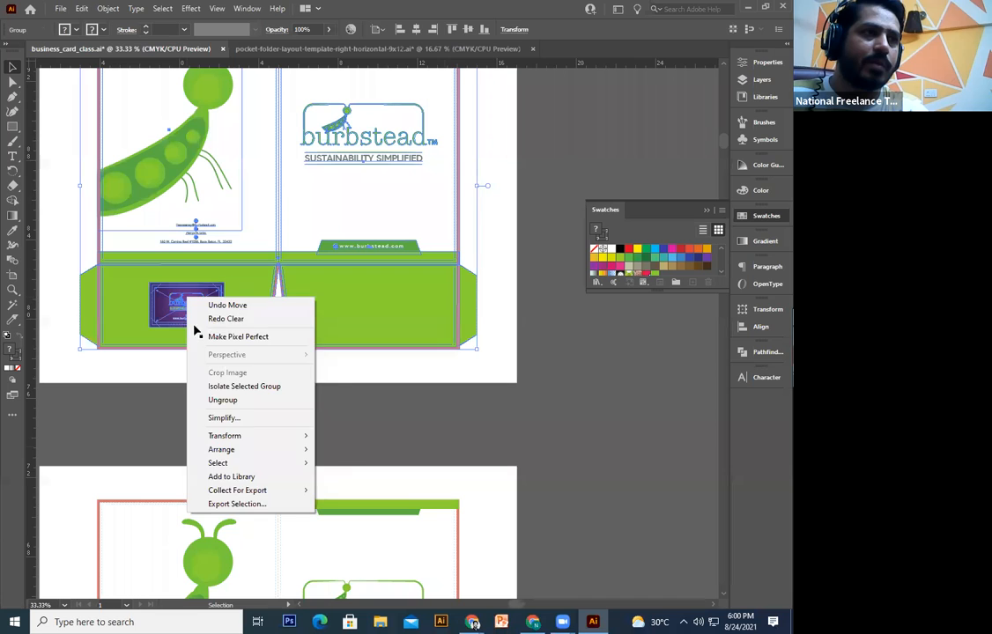
{"action": "left_click", "coordinate": [256, 399]}
{"action": "left_click", "coordinate": [287, 368]}
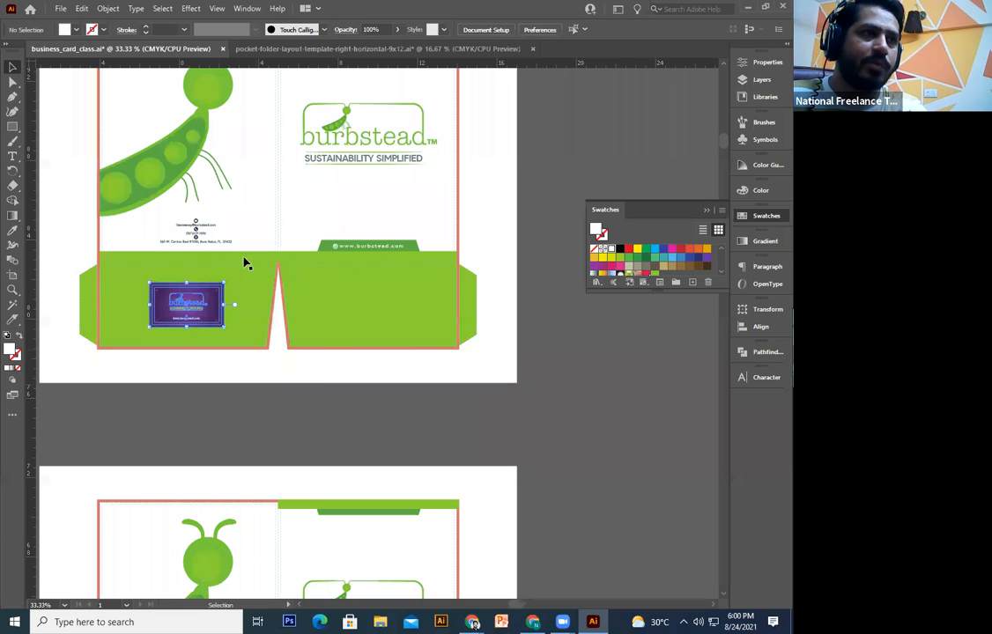
- Delete the purple business card and the green pocket fill from the uppermost folder copy
{"action": "left_click", "coordinate": [245, 265]}
{"action": "key", "text": "Delete"}
{"action": "left_click", "coordinate": [260, 256]}
{"action": "key", "text": "Delete"}
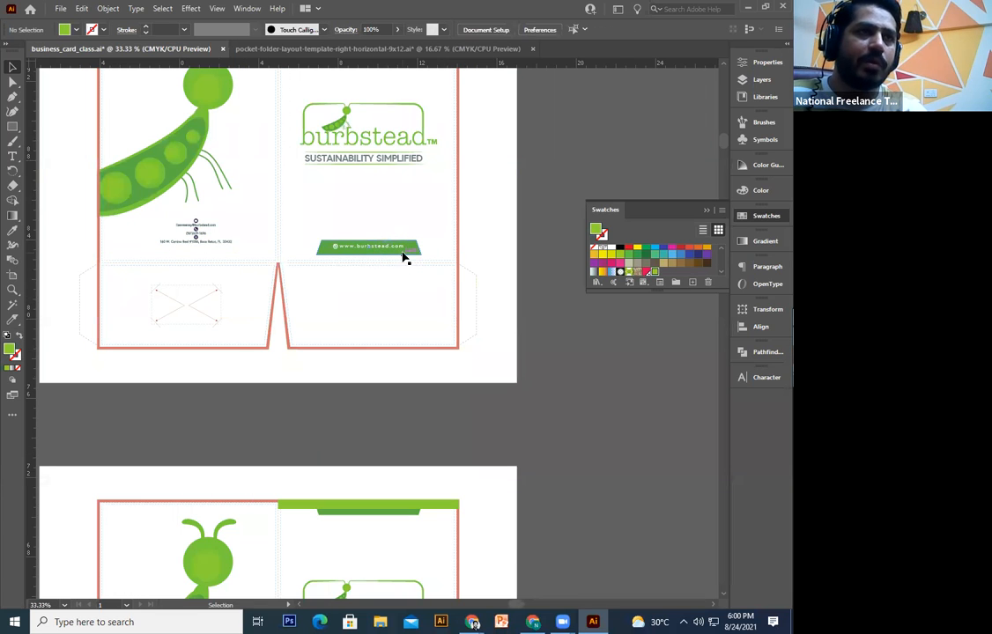
- Move the web address outside the folder copy and delete the dark green banner that held it
{"action": "scroll", "coordinate": [397, 302], "scroll_direction": "up", "scroll_amount": 3}
{"action": "left_click", "coordinate": [385, 353]}
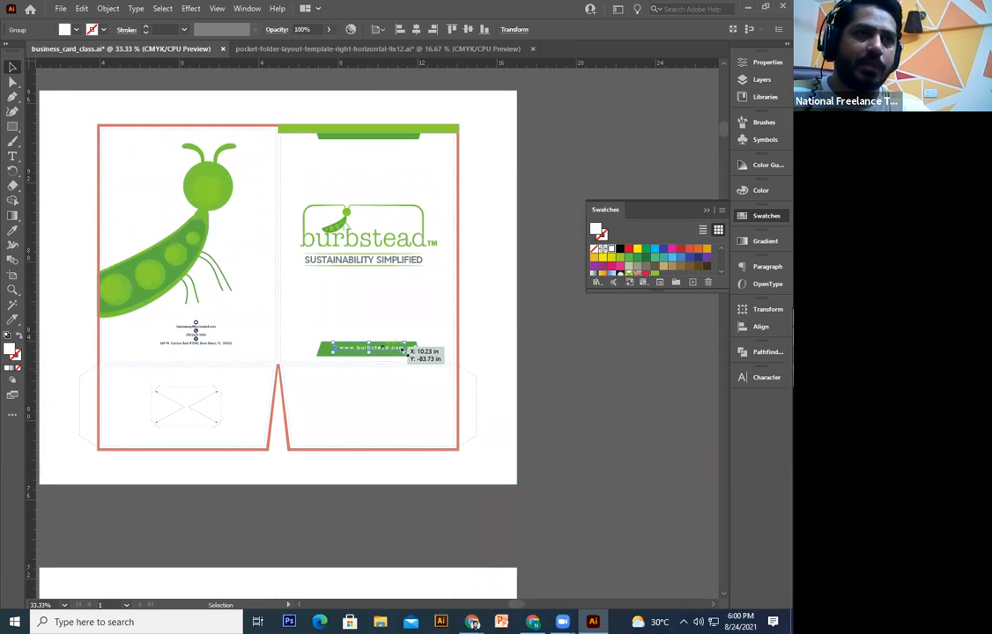
{"action": "left_click_drag", "start_coordinate": [392, 349], "coordinate": [608, 379]}
{"action": "left_click", "coordinate": [385, 353]}
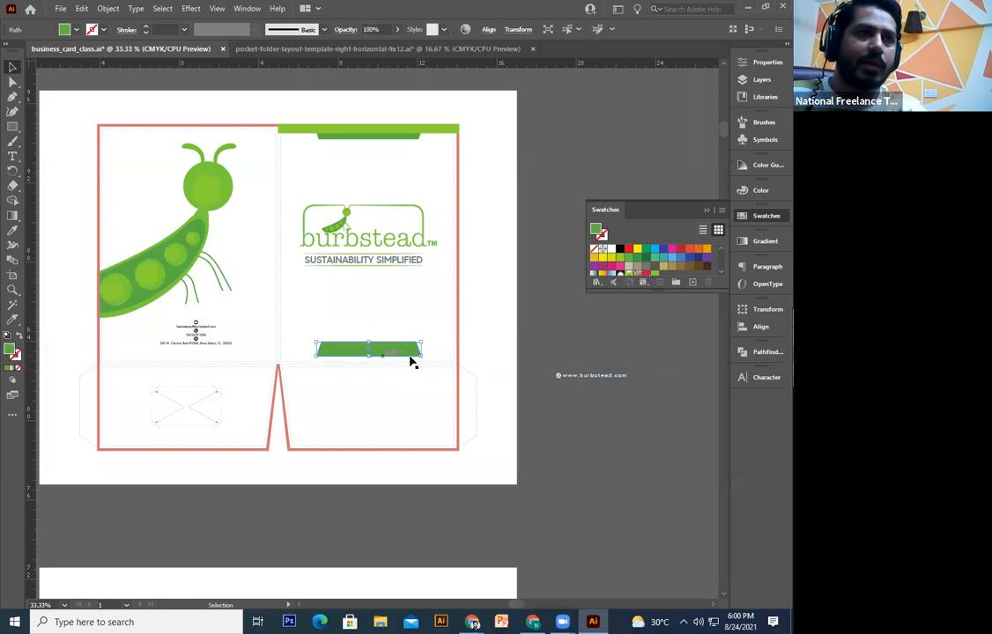
{"action": "key", "text": "Delete"}
- Delete the green strips along the front cover's top edge and the pea pod illustration on the back cover
{"action": "left_click_drag", "start_coordinate": [375, 143], "coordinate": [380, 221]}
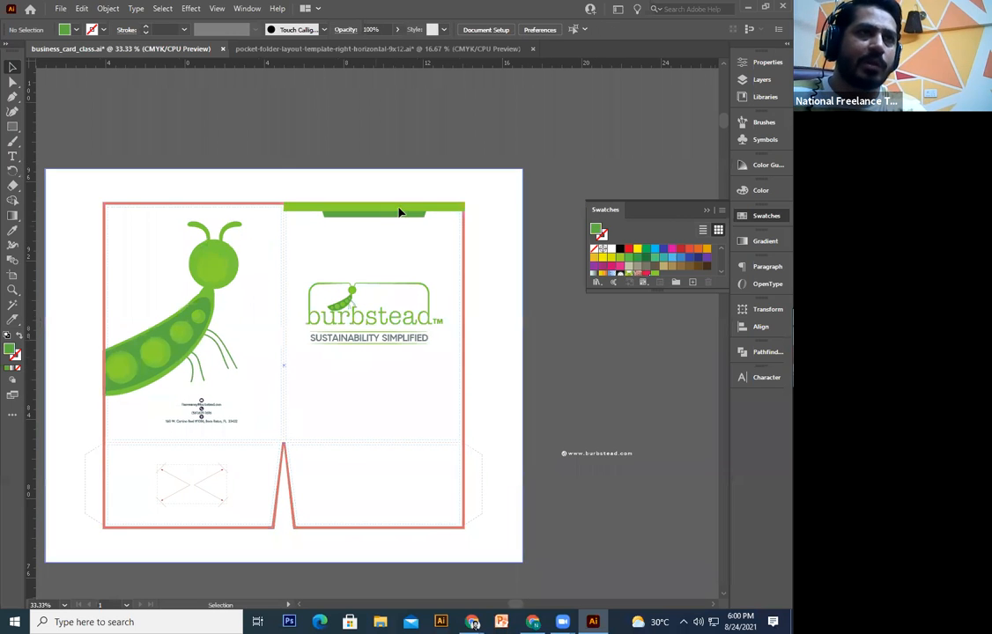
{"action": "left_click", "coordinate": [400, 209]}
{"action": "key", "text": "Delete"}
{"action": "left_click", "coordinate": [190, 335]}
{"action": "key", "text": "Delete"}
- Move the contact details outside the folder, then shrink the Burbstead logo and place it higher on the front cover
{"action": "left_click", "coordinate": [227, 419]}
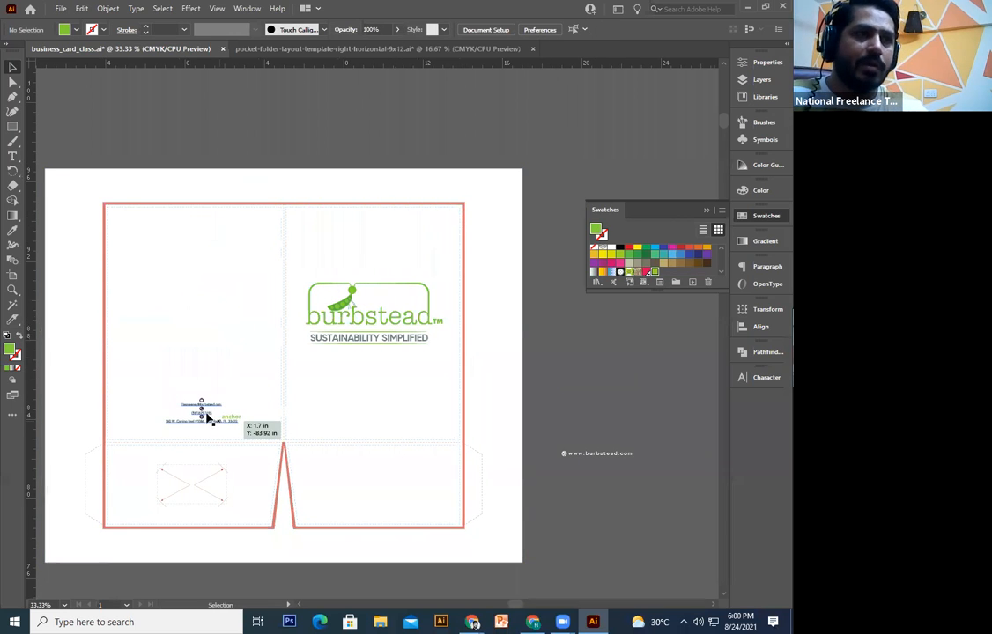
{"action": "left_click_drag", "start_coordinate": [490, 416], "coordinate": [629, 414]}
{"action": "left_click_drag", "start_coordinate": [380, 316], "coordinate": [380, 261]}
{"action": "left_click_drag", "start_coordinate": [443, 229], "coordinate": [427, 236]}
{"action": "left_click_drag", "start_coordinate": [399, 289], "coordinate": [398, 291]}
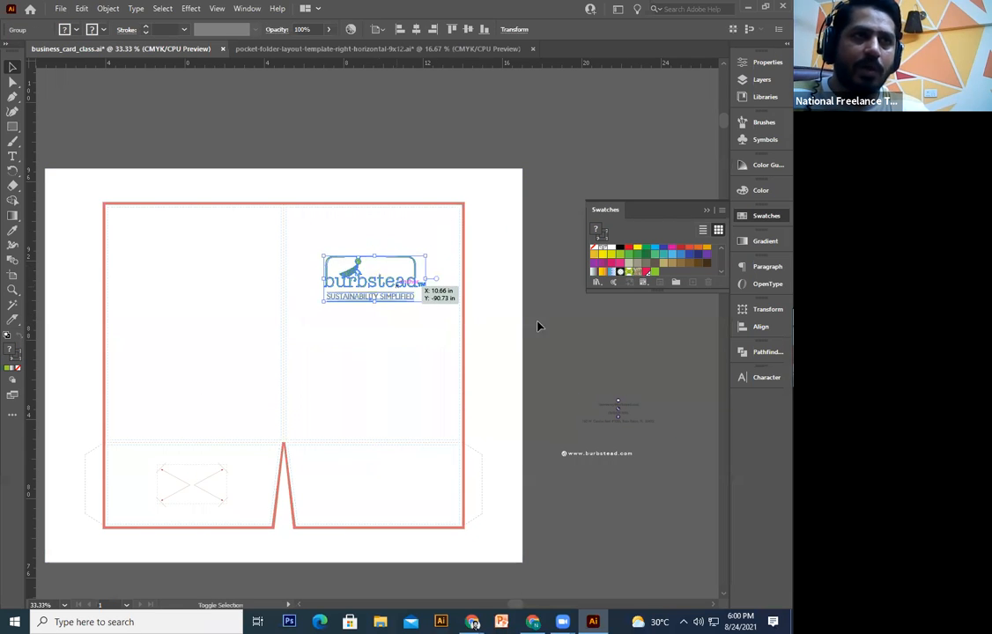
{"action": "left_click", "coordinate": [539, 328]}
- Draw a right triangle about 5 in wide with the Pen tool where the front cover's spine meets the pocket fold
{"action": "key", "text": "ctrl+plus"}
{"action": "key", "text": "ctrl+plus"}
{"action": "key", "text": "ctrl+minus"}
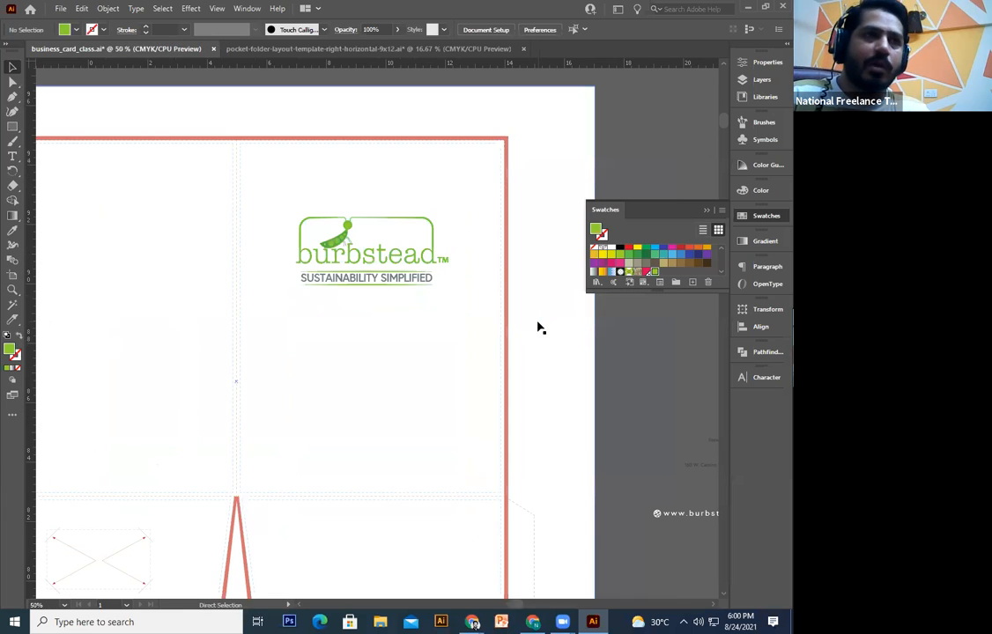
{"action": "scroll", "coordinate": [529, 333], "scroll_direction": "down", "scroll_amount": 3}
{"action": "left_click", "coordinate": [12, 96]}
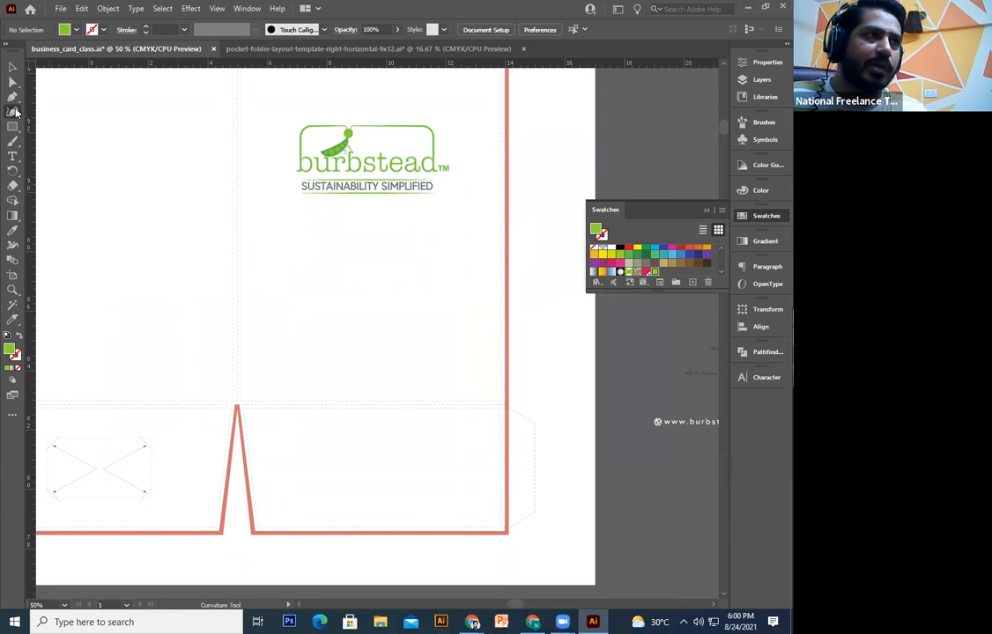
{"action": "left_click_drag", "start_coordinate": [175, 223], "coordinate": [168, 275]}
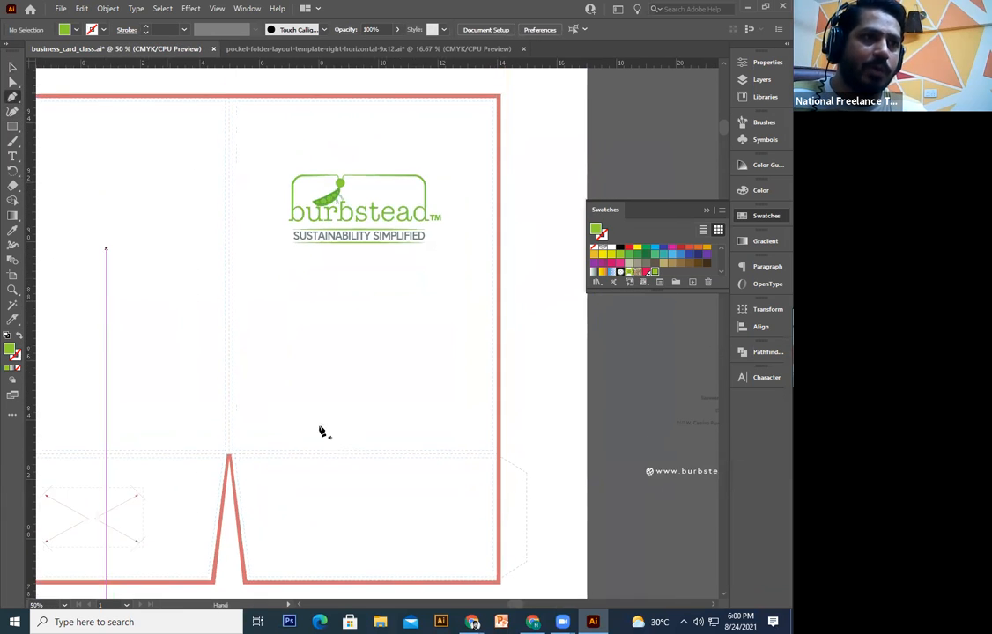
{"action": "left_click", "coordinate": [230, 264]}
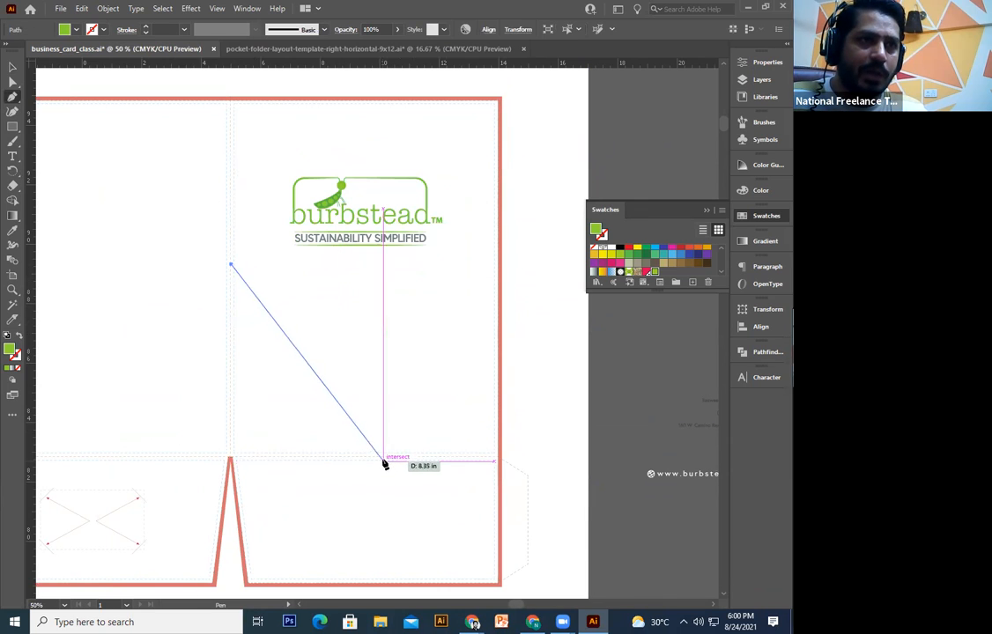
{"action": "left_click", "coordinate": [383, 457]}
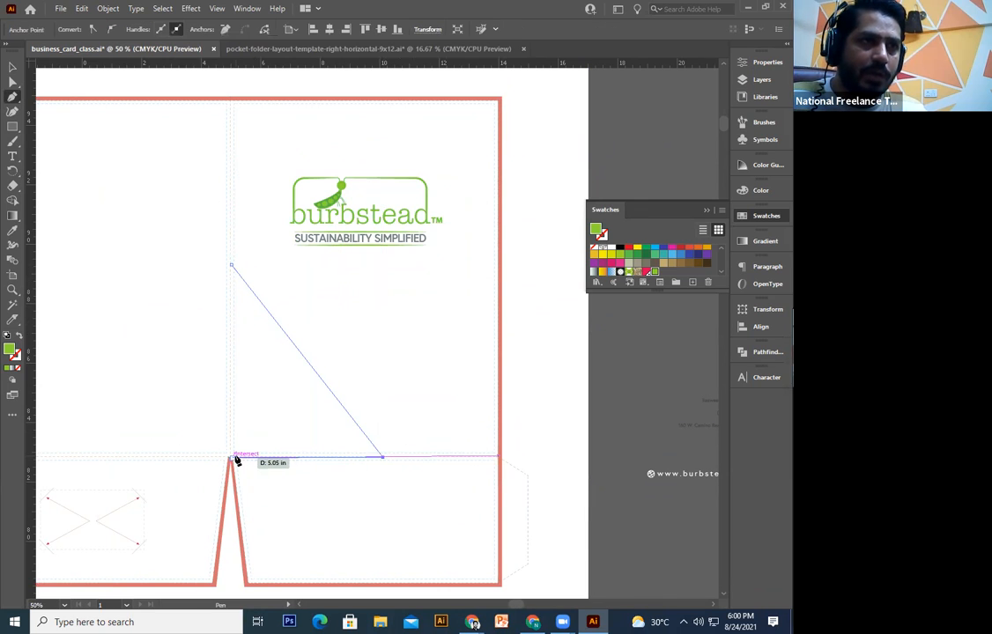
{"action": "key", "text": "ctrl+equal"}
{"action": "key", "text": "ctrl+equal"}
{"action": "key", "text": "ctrl+equal"}
{"action": "left_click_drag", "start_coordinate": [246, 379], "coordinate": [577, 544]}
{"action": "left_click", "coordinate": [252, 499]}
{"action": "left_click_drag", "start_coordinate": [275, 329], "coordinate": [240, 481]}
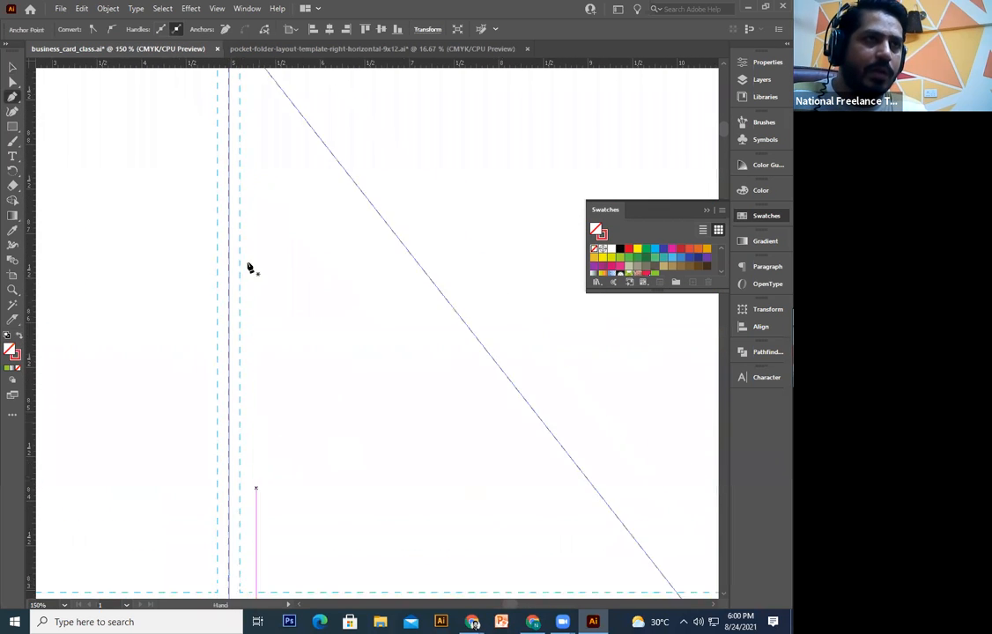
{"action": "left_click_drag", "start_coordinate": [214, 68], "coordinate": [213, 156]}
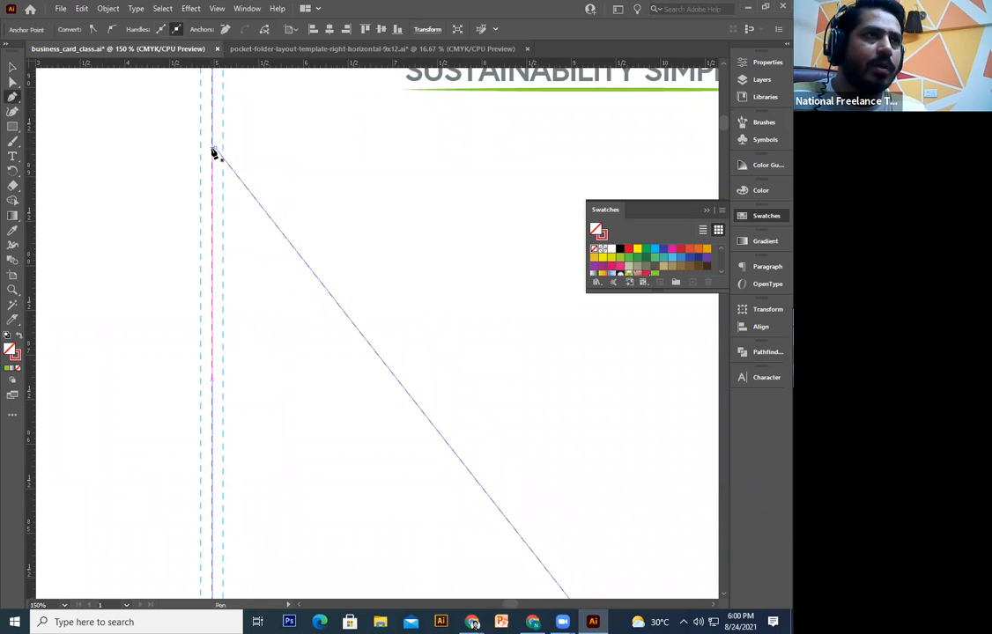
{"action": "left_click", "coordinate": [213, 148]}
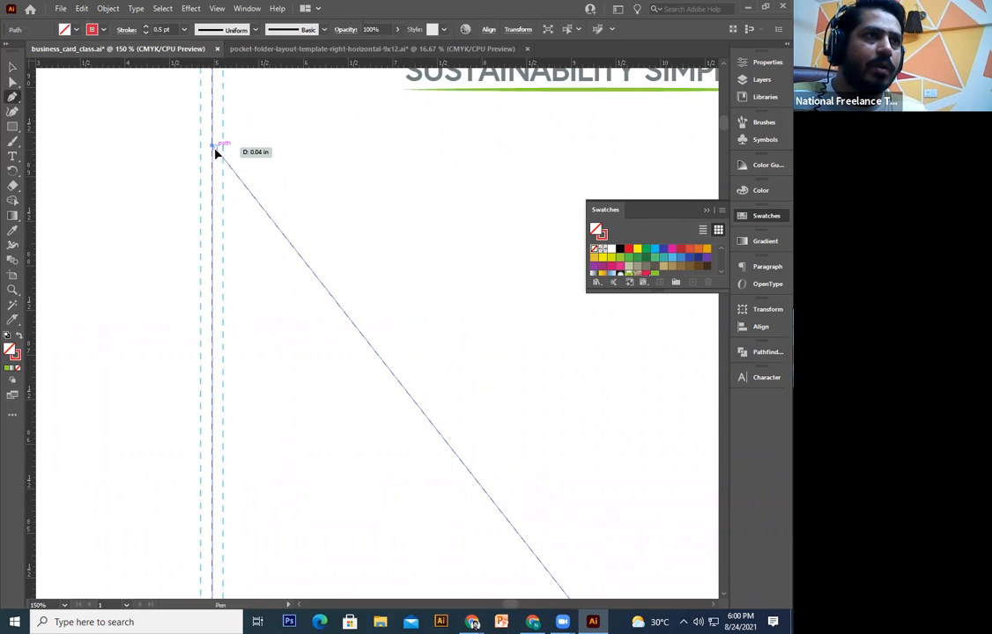
- Fill the triangle with the light green sampled from the Burbstead logo
{"action": "left_click", "coordinate": [14, 68]}
{"action": "key", "text": "ctrl+minus"}
{"action": "key", "text": "ctrl+minus"}
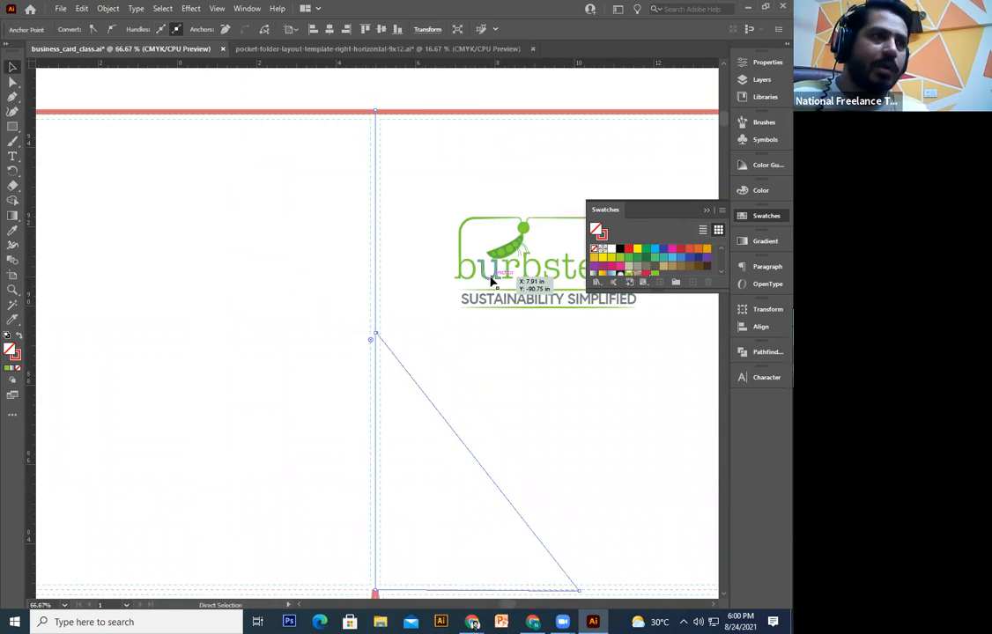
{"action": "left_click", "coordinate": [12, 230]}
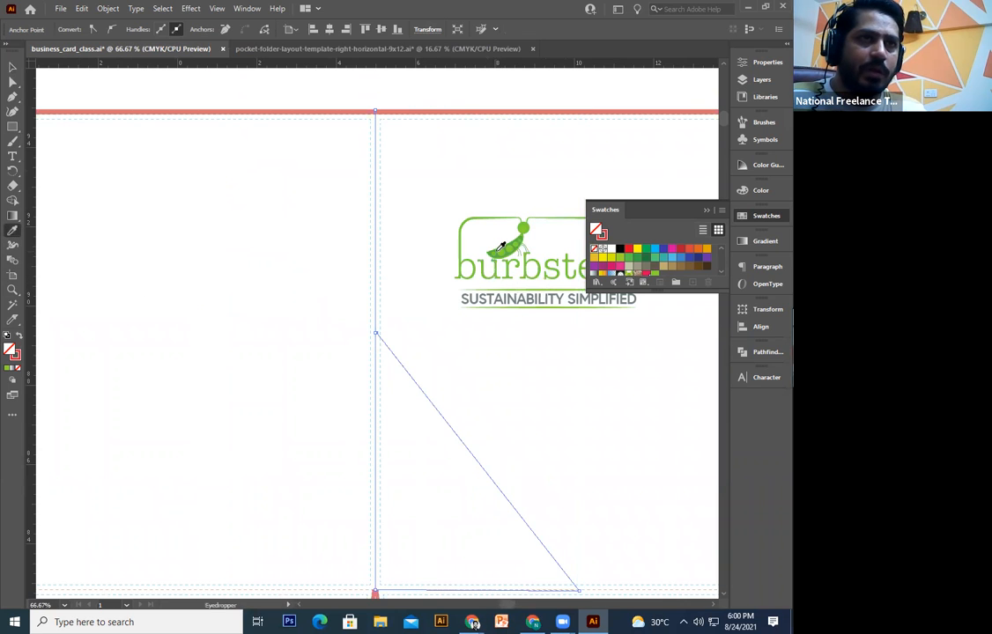
{"action": "left_click", "coordinate": [480, 252]}
{"action": "left_click", "coordinate": [14, 68]}
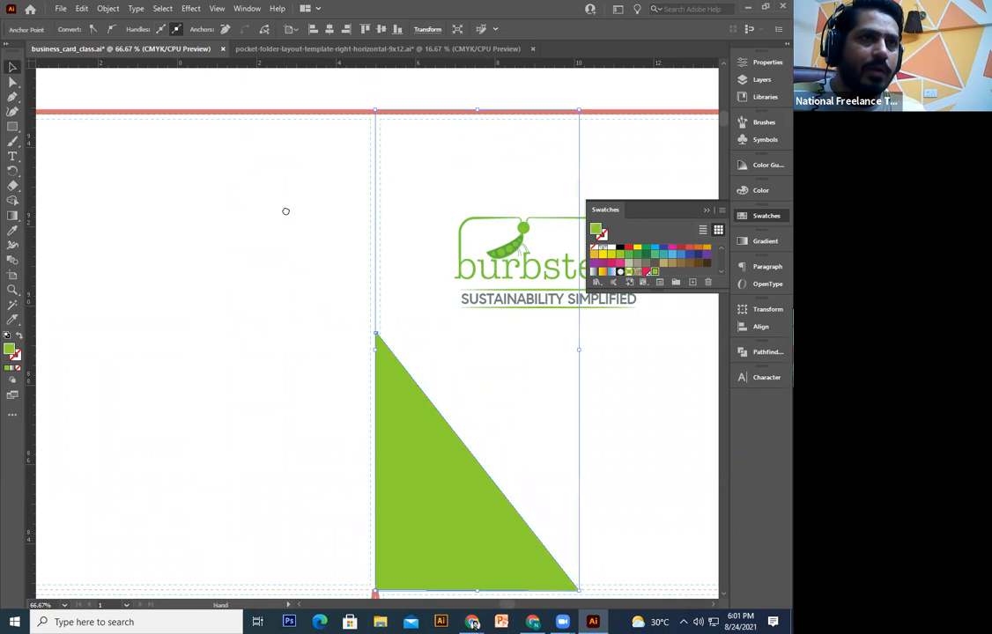
- Draw a second triangle overlapping the green one, its base about 5.7 in wide along the pocket fold, using the Pen tool
{"action": "left_click_drag", "start_coordinate": [286, 211], "coordinate": [187, 182]}
{"action": "left_click", "coordinate": [493, 380]}
{"action": "key", "text": "ctrl+plus"}
{"action": "left_click_drag", "start_coordinate": [493, 379], "coordinate": [264, 401]}
{"action": "left_click", "coordinate": [15, 100]}
{"action": "left_click_drag", "start_coordinate": [207, 296], "coordinate": [152, 265]}
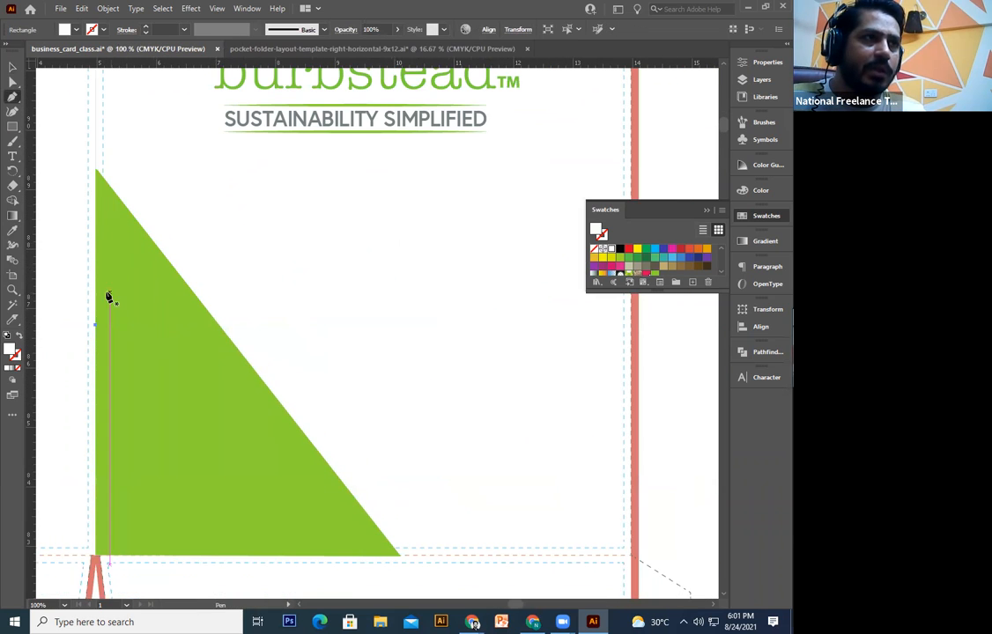
{"action": "left_click", "coordinate": [105, 292]}
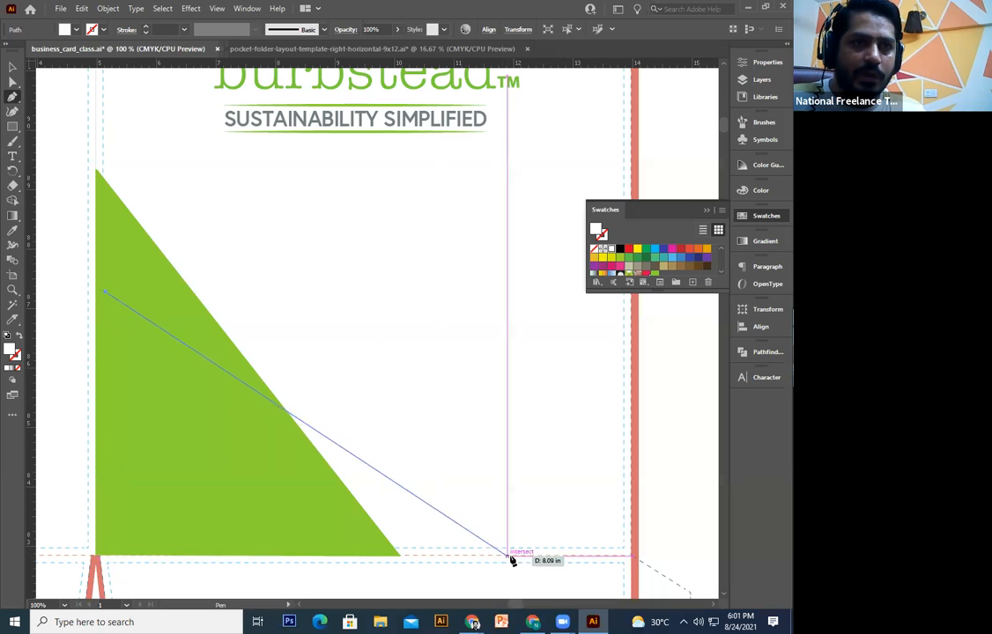
{"action": "left_click", "coordinate": [514, 559]}
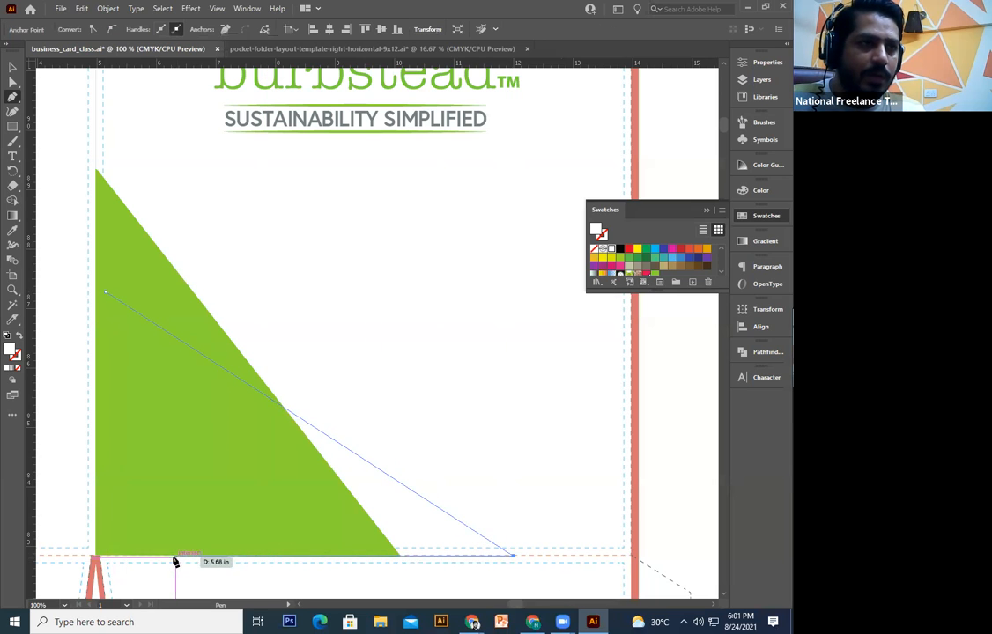
{"action": "left_click", "coordinate": [171, 557]}
{"action": "left_click", "coordinate": [106, 292]}
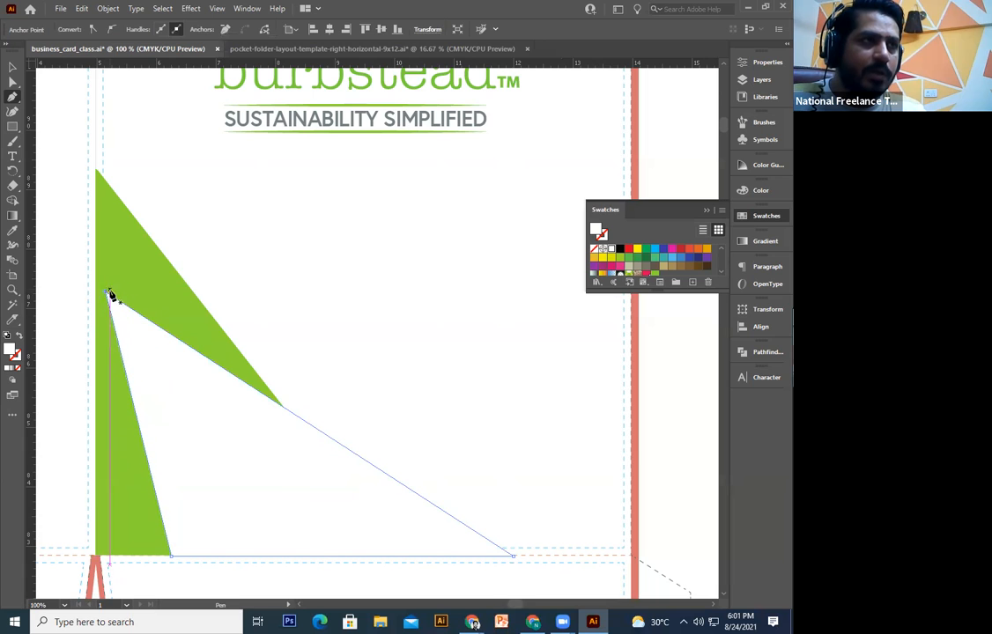
{"action": "left_click", "coordinate": [14, 69]}
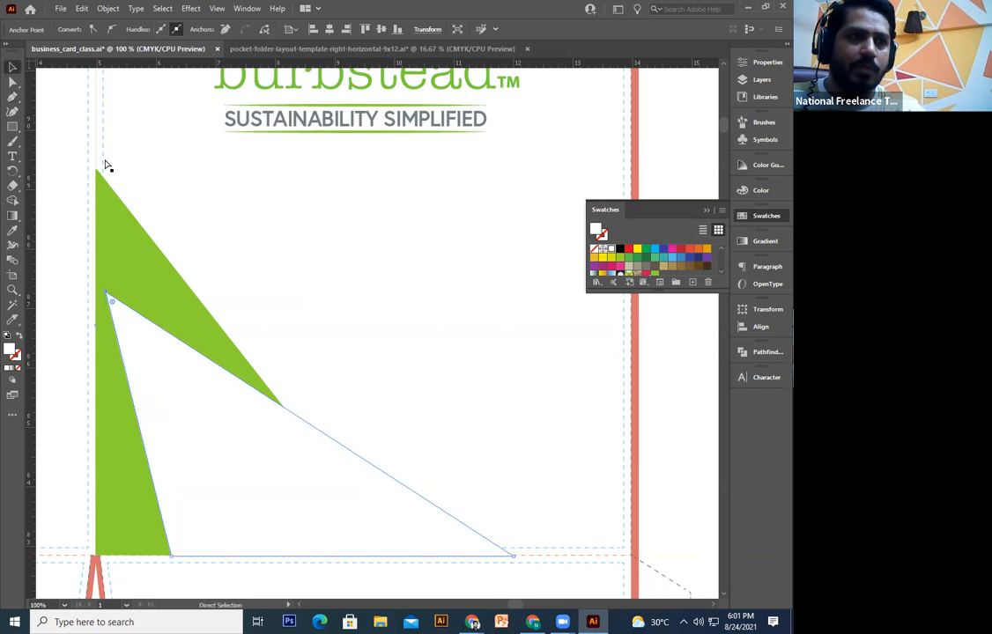
- Fill the second triangle with the green sampled from the logo's pea pod and layer it between the white background and the first triangle
{"action": "key", "text": "ctrl+shift+bracketleft"}
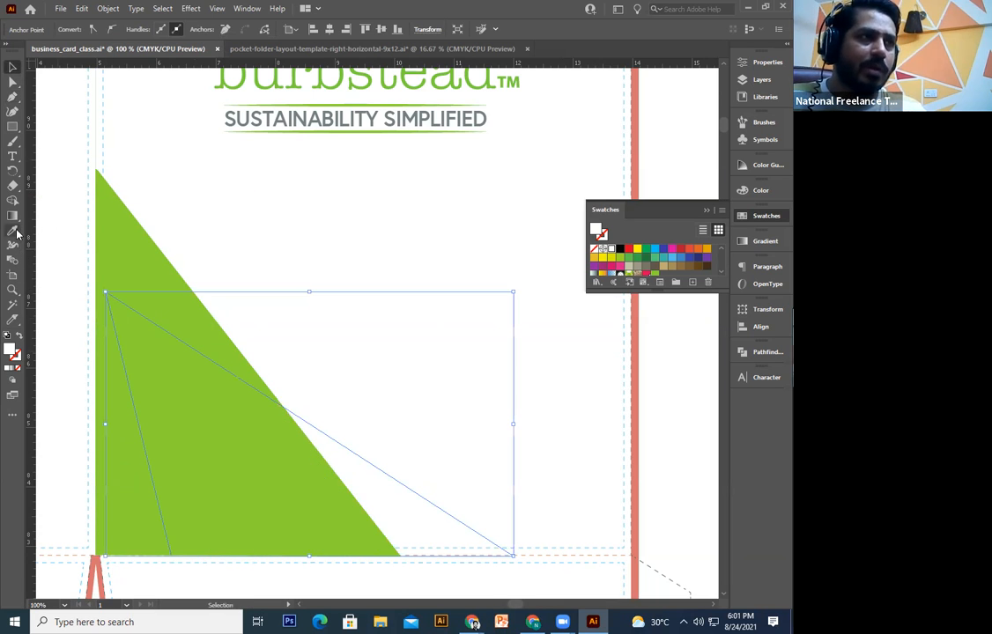
{"action": "left_click", "coordinate": [13, 231]}
{"action": "scroll", "coordinate": [265, 194], "scroll_direction": "up", "scroll_amount": 4}
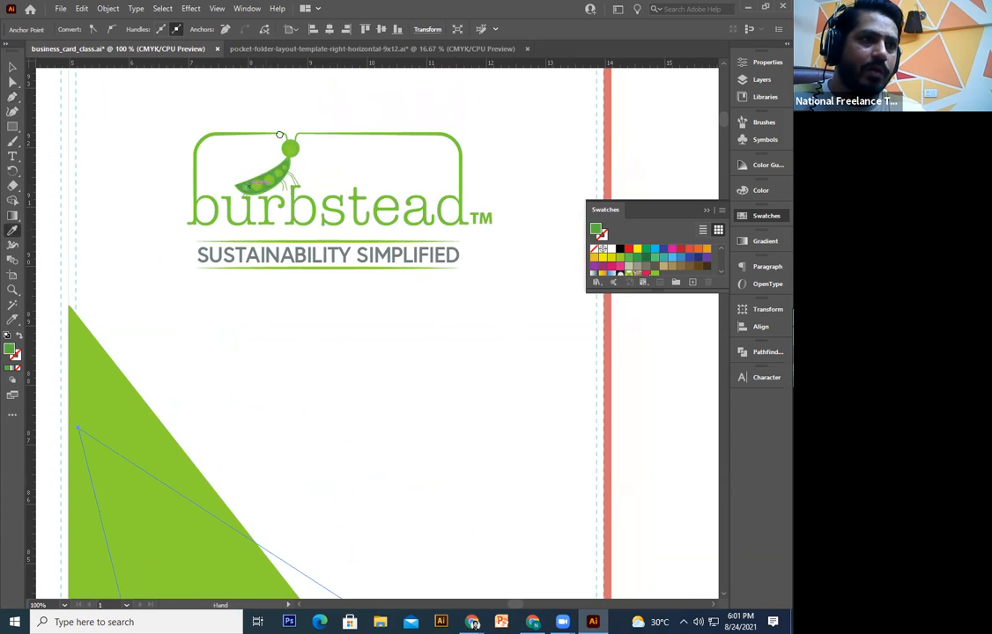
{"action": "left_click_drag", "start_coordinate": [280, 134], "coordinate": [280, 225]}
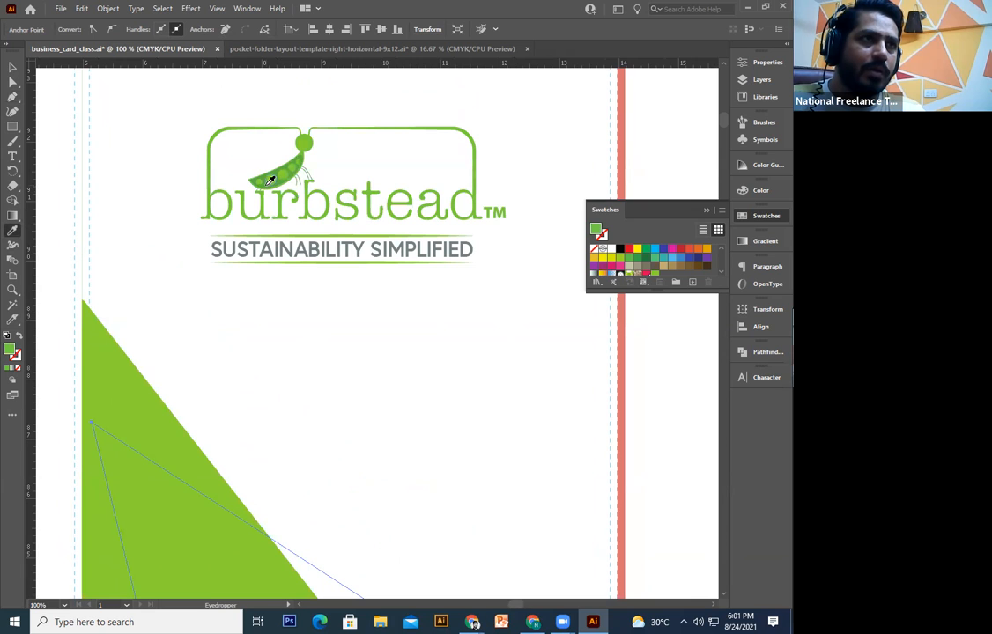
{"action": "left_click", "coordinate": [270, 174]}
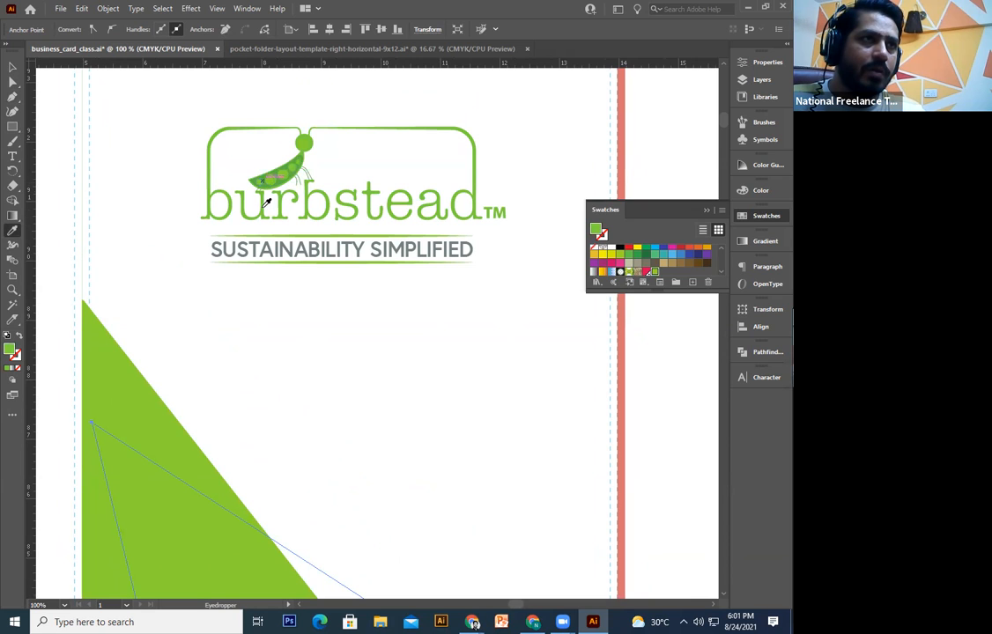
{"action": "scroll", "coordinate": [281, 204], "scroll_direction": "down", "scroll_amount": 4}
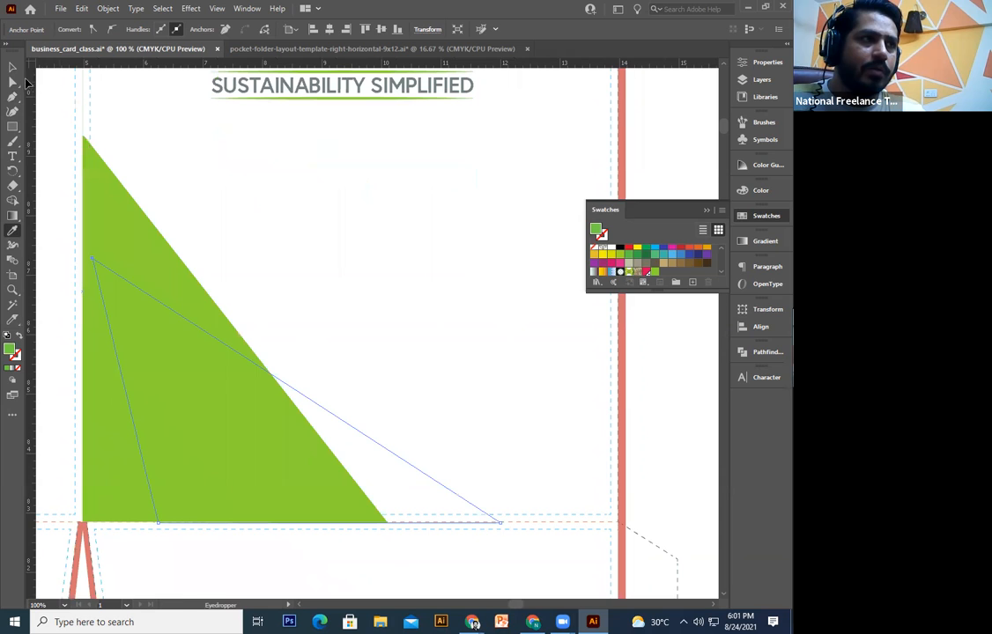
{"action": "left_click", "coordinate": [14, 68]}
{"action": "key", "text": "a"}
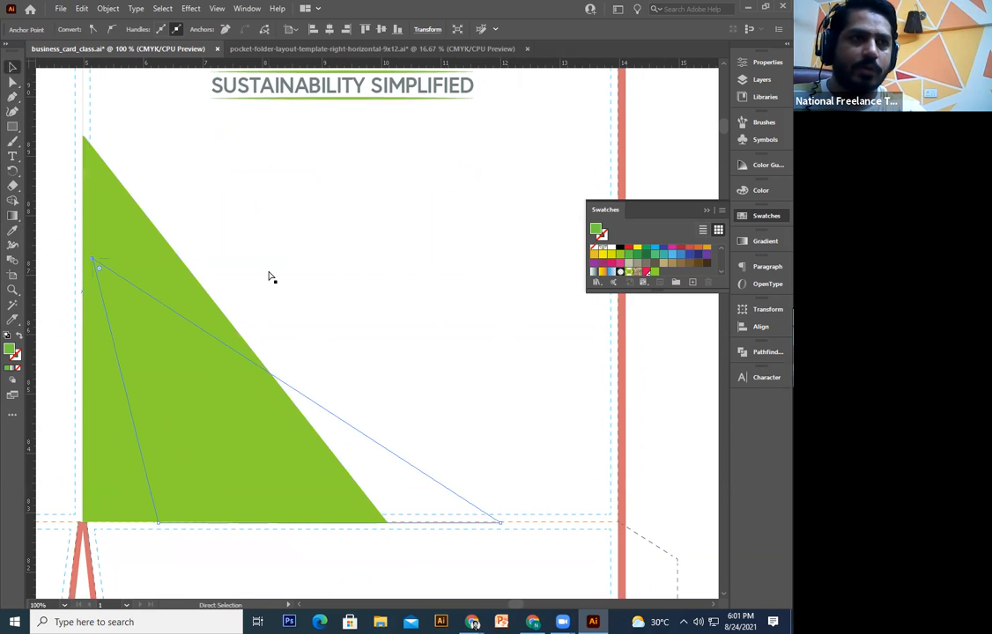
{"action": "key", "text": "ctrl+shift+]"}
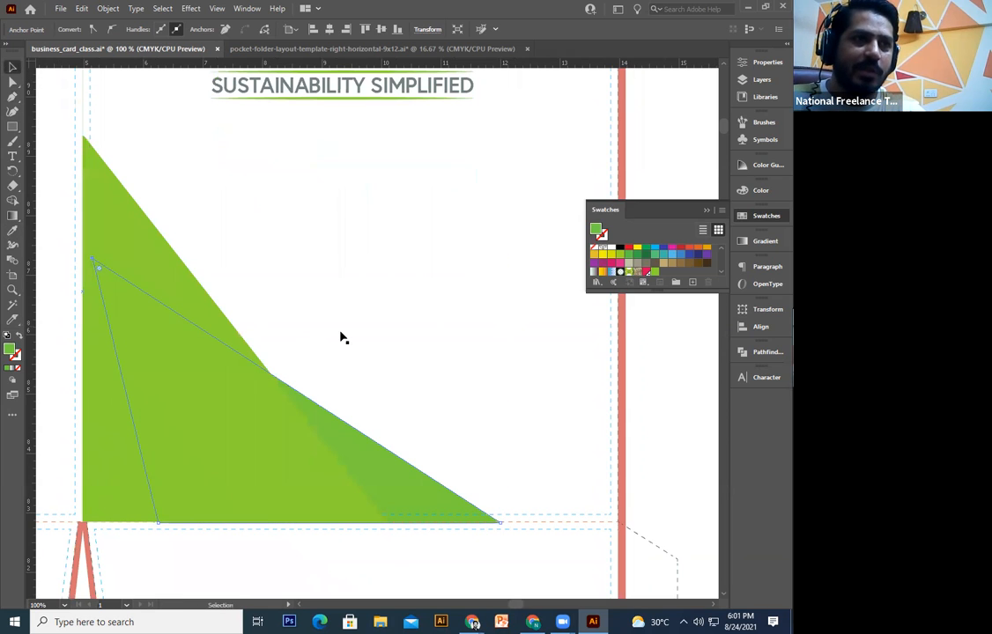
{"action": "left_click", "coordinate": [342, 337]}
{"action": "left_click_drag", "start_coordinate": [416, 293], "coordinate": [378, 318]}
{"action": "key", "text": "p"}
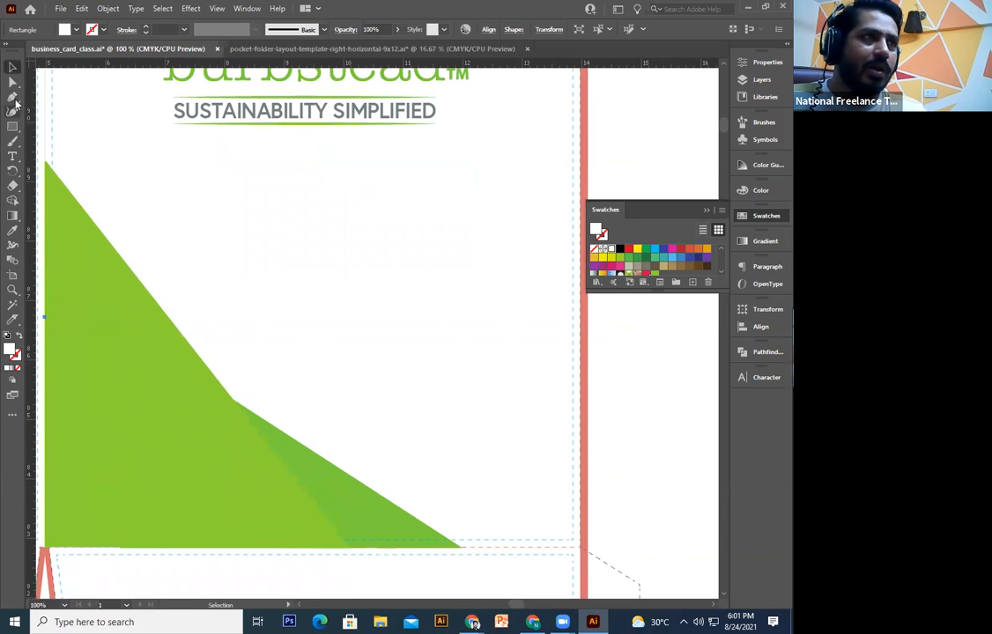
{"action": "left_click", "coordinate": [144, 285]}
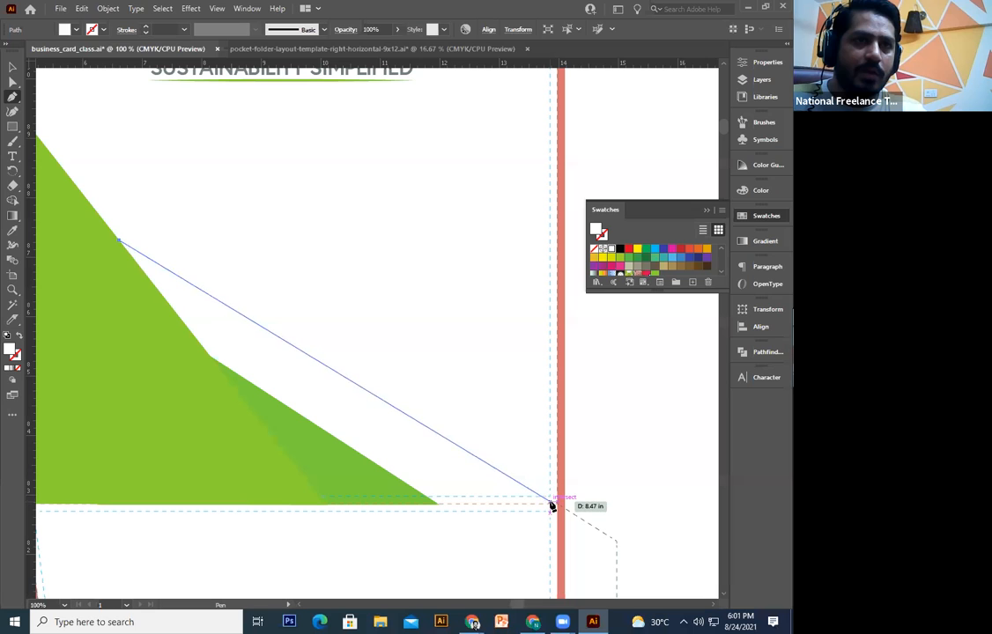
{"action": "left_click", "coordinate": [559, 508]}
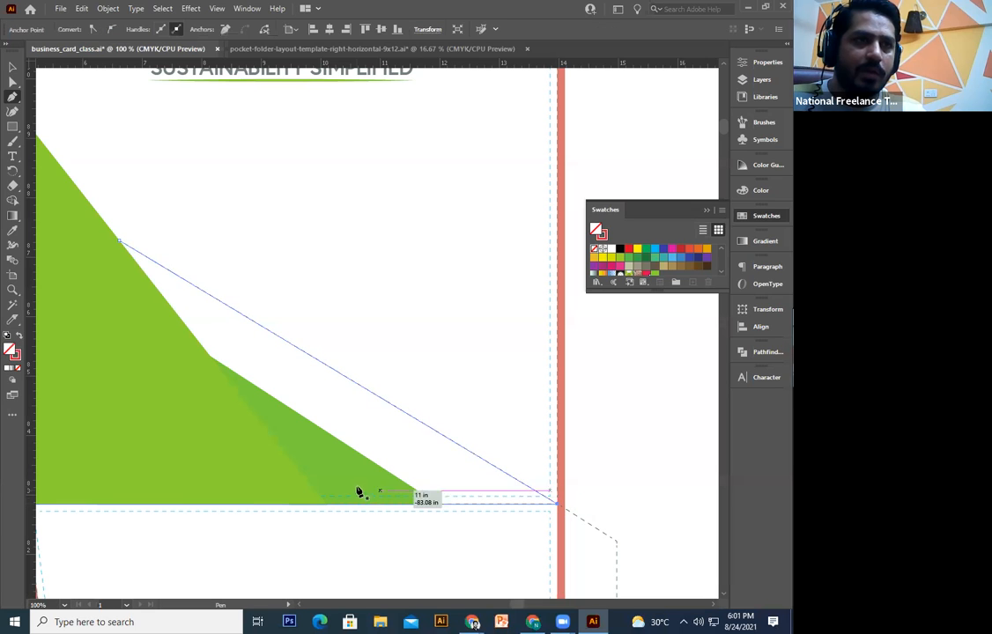
{"action": "left_click", "coordinate": [187, 504]}
{"action": "left_click", "coordinate": [94, 405]}
{"action": "key", "text": "ctrl+z"}
{"action": "key", "text": "ctrl+z"}
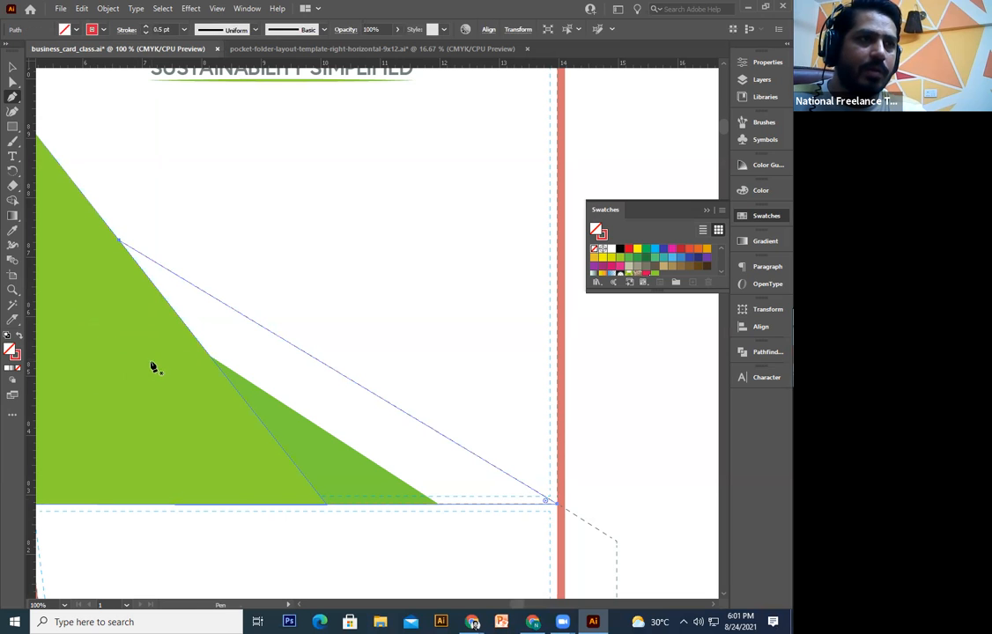
{"action": "left_click_drag", "start_coordinate": [193, 376], "coordinate": [195, 376]}
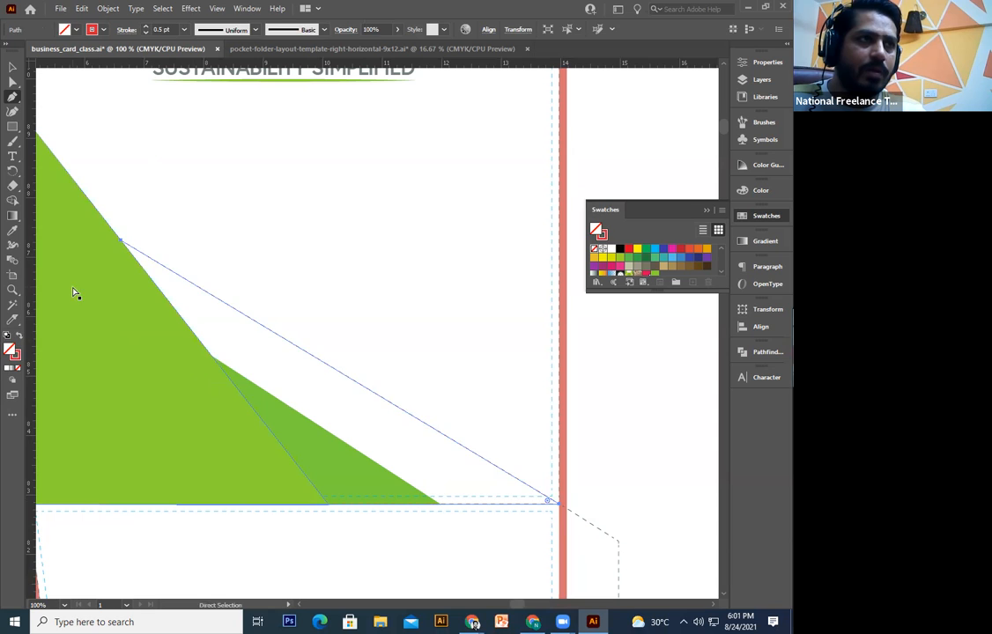
{"action": "key", "text": "ctrl+z"}
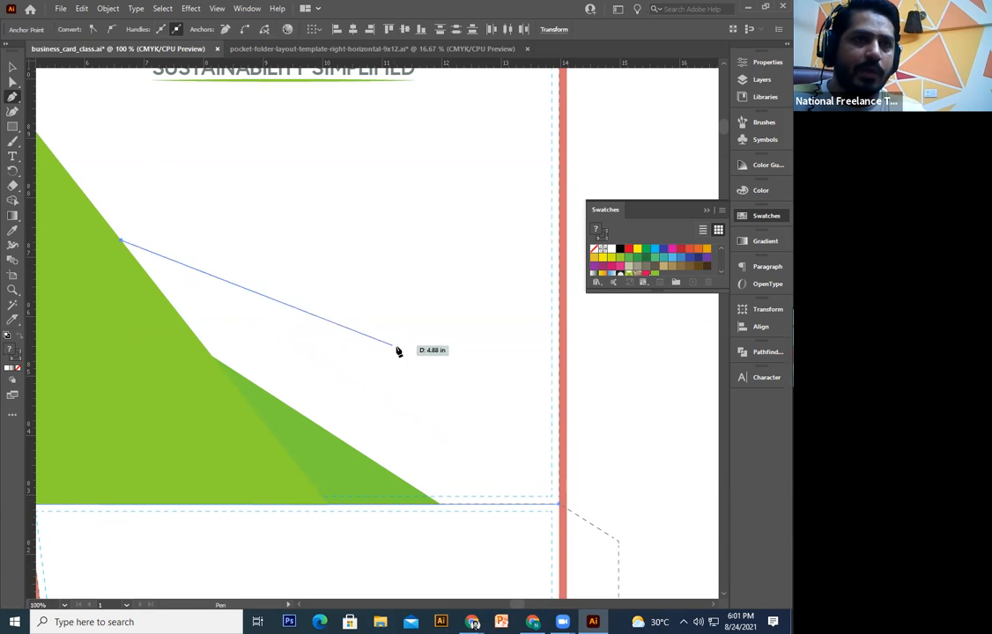
{"action": "key", "text": "ctrl"}
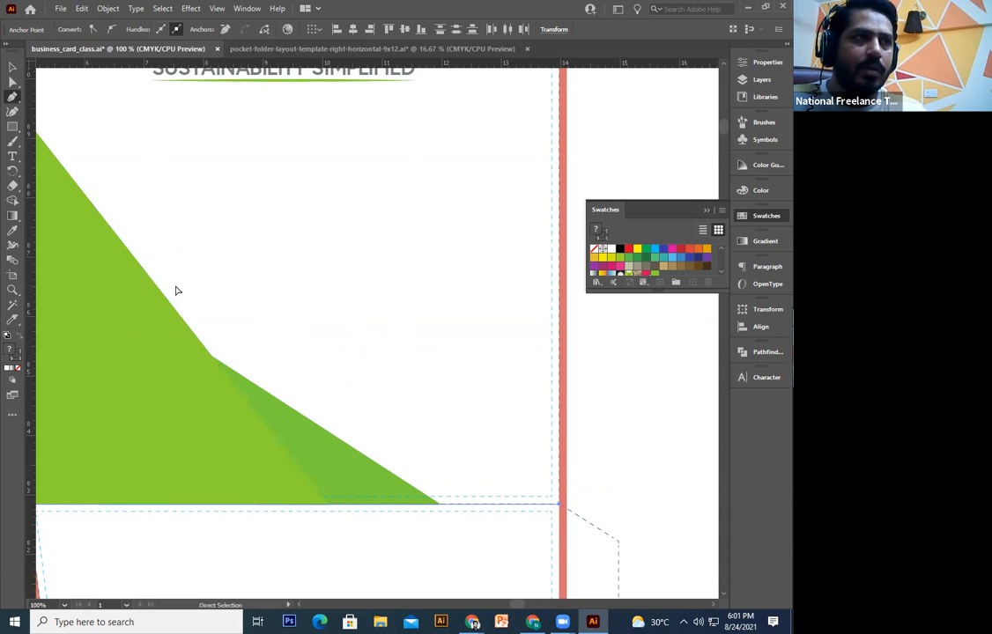
- Lock the folder's dieline artwork and the white background so they cannot be selected while drawing
{"action": "left_click", "coordinate": [12, 67]}
{"action": "left_click_drag", "start_coordinate": [665, 374], "coordinate": [616, 398]}
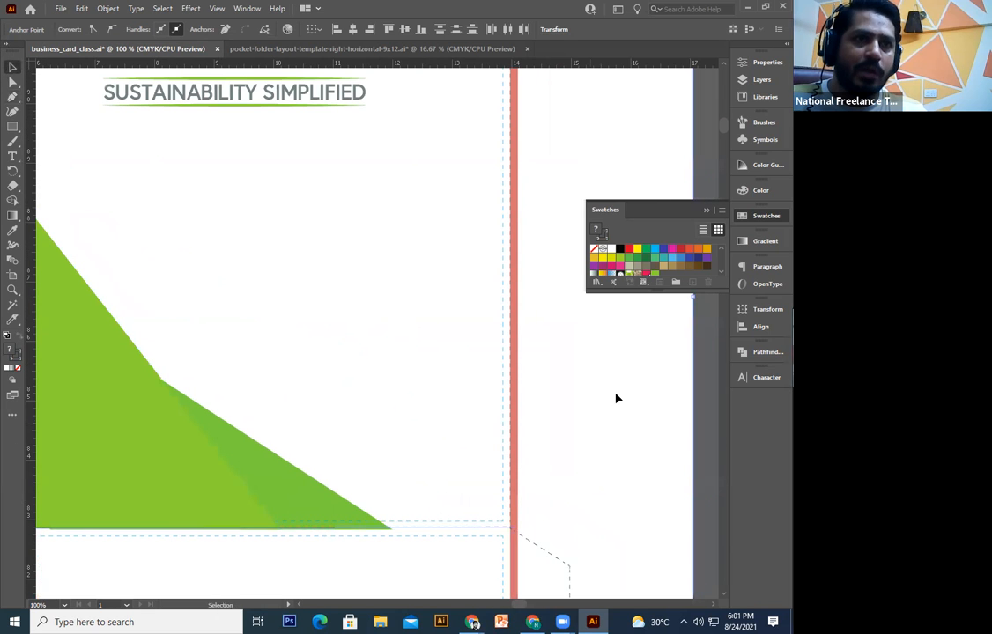
{"action": "key", "text": "ctrl+2"}
{"action": "left_click", "coordinate": [491, 459]}
{"action": "key", "text": "ctrl+2"}
{"action": "left_click_drag", "start_coordinate": [358, 400], "coordinate": [404, 407]}
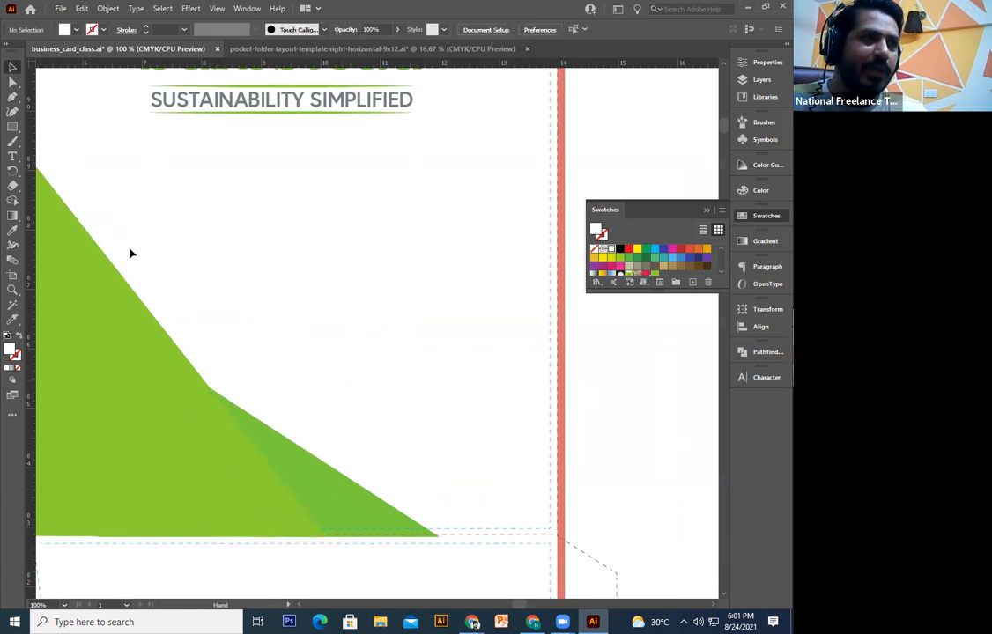
- Draw a third triangle with the Pen tool from the first triangle's slope to the cover's outer edge, its base about 5.8 in along the fold
{"action": "left_click", "coordinate": [12, 97]}
{"action": "left_click_drag", "start_coordinate": [352, 359], "coordinate": [383, 352]}
{"action": "left_click", "coordinate": [151, 267]}
{"action": "left_click", "coordinate": [588, 527]}
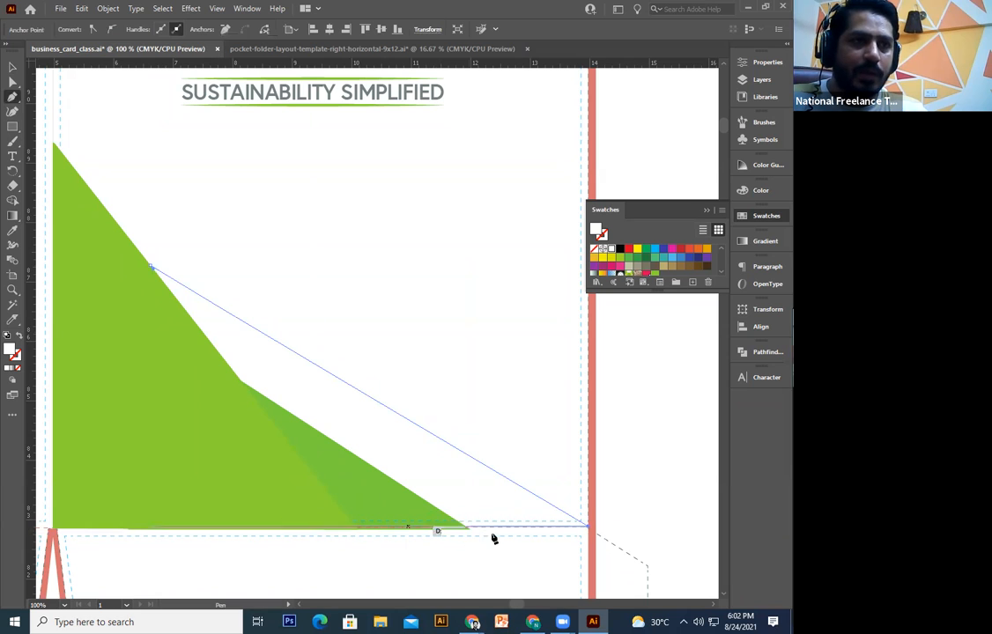
{"action": "left_click", "coordinate": [242, 530]}
{"action": "left_click", "coordinate": [152, 267]}
- Fill the third triangle with a darker green, without a stroke, and layer it behind the other two triangles
{"action": "key", "text": "i"}
{"action": "left_click_drag", "start_coordinate": [264, 203], "coordinate": [268, 420]}
{"action": "left_click", "coordinate": [291, 323]}
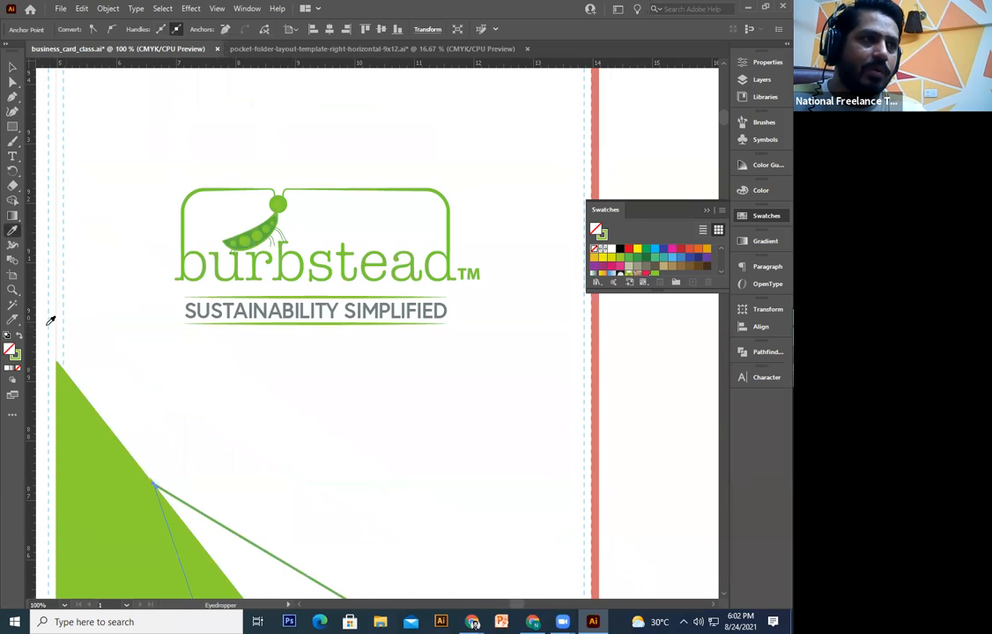
{"action": "left_click", "coordinate": [20, 338]}
{"action": "scroll", "coordinate": [126, 252], "scroll_direction": "down", "scroll_amount": 4}
{"action": "left_click", "coordinate": [12, 68]}
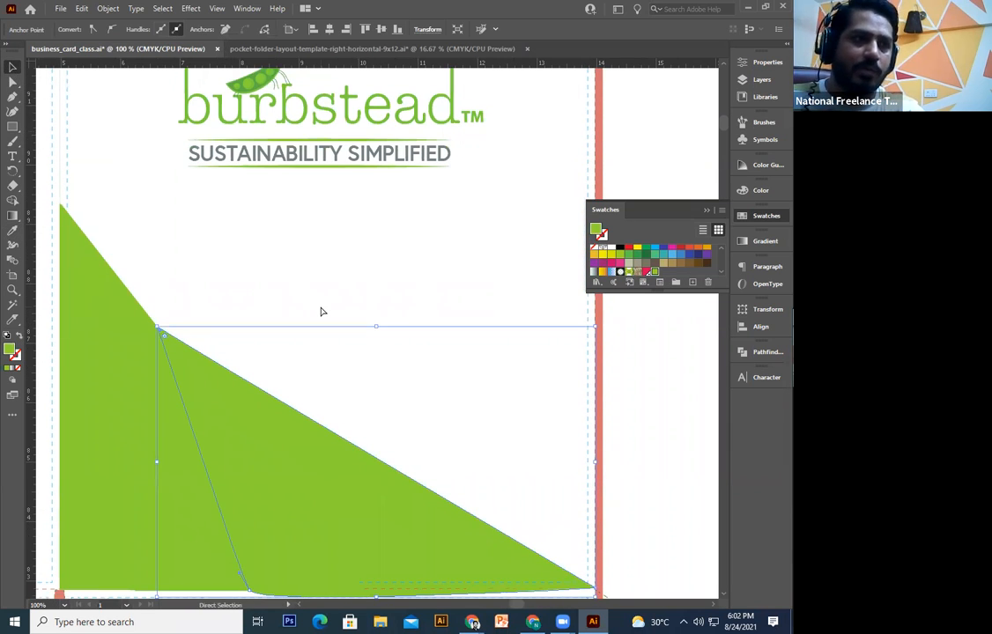
- Draw a triangle about 4 in wide and 7 in high against the cover's outer edge and fill it with the first triangle's light green
{"action": "key", "text": "p"}
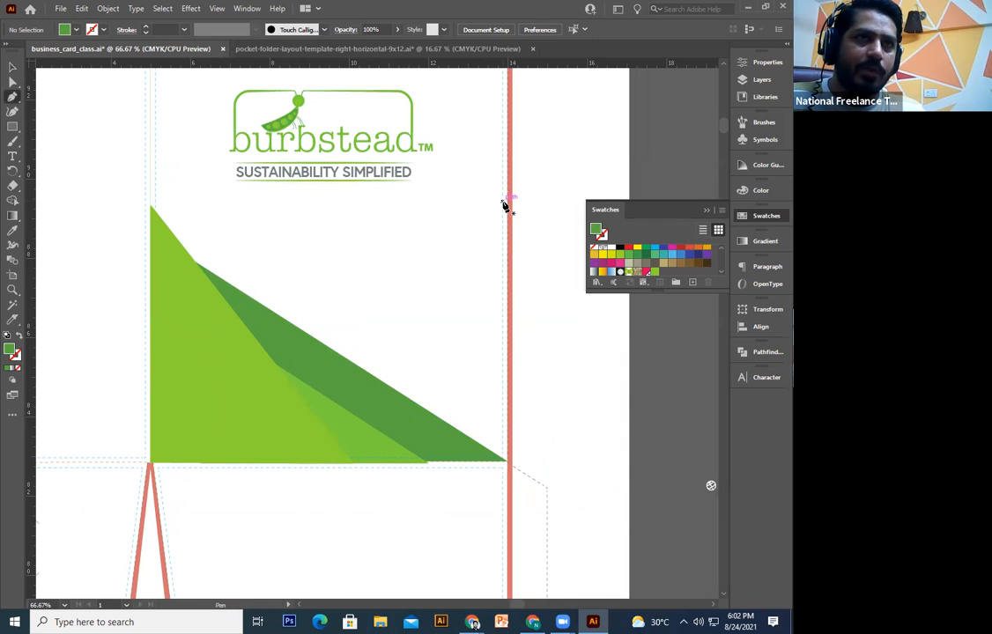
{"action": "left_click", "coordinate": [512, 182]}
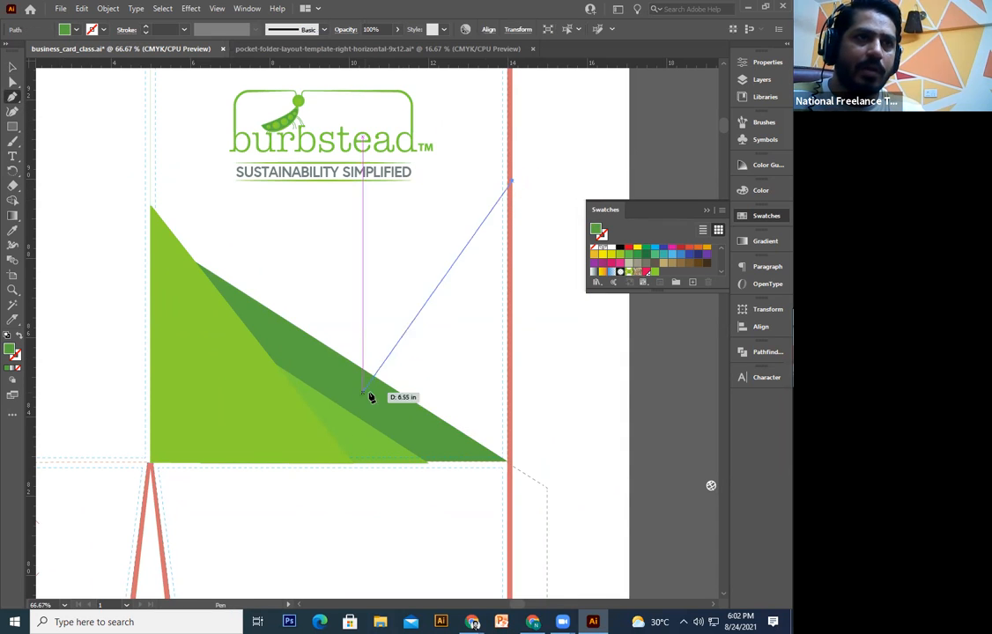
{"action": "left_click", "coordinate": [351, 460]}
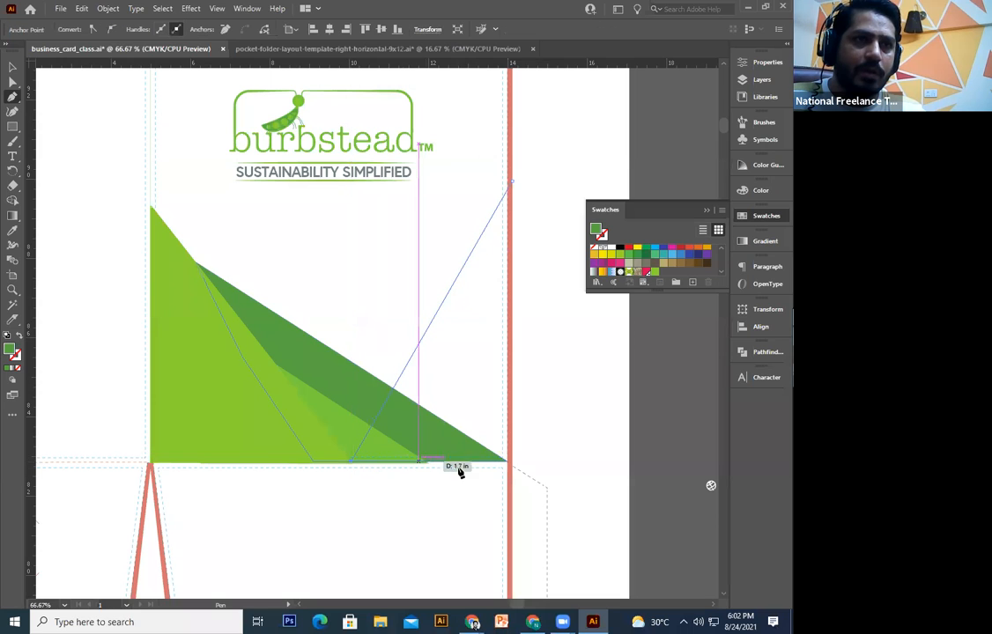
{"action": "left_click", "coordinate": [511, 460]}
{"action": "left_click", "coordinate": [511, 181]}
{"action": "key", "text": "i"}
{"action": "left_click", "coordinate": [198, 317]}
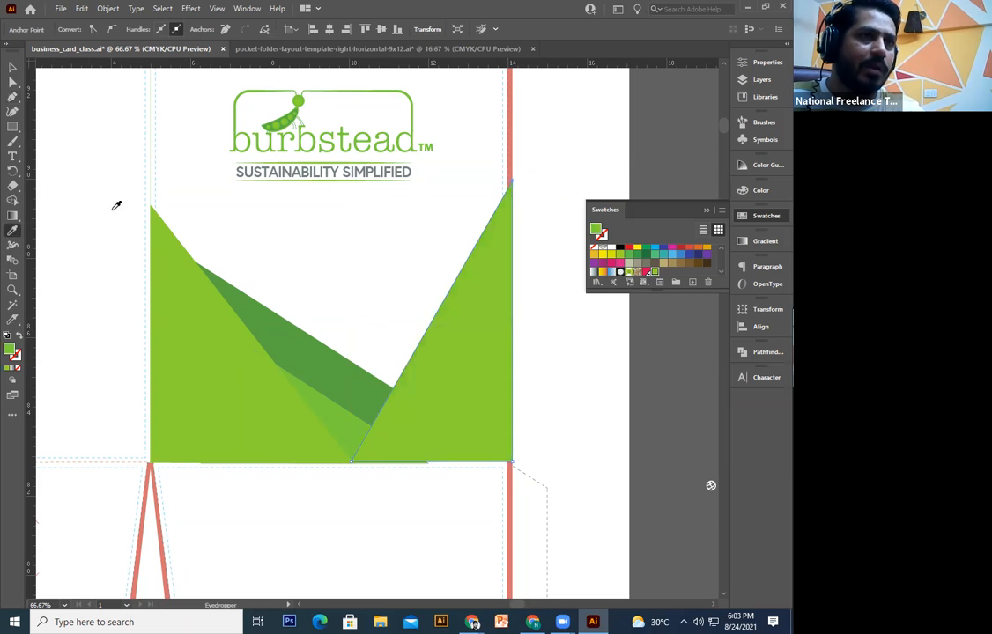
- Layer the outer-edge light green triangle behind the other triangles but in front of the white background
{"action": "left_click", "coordinate": [11, 71]}
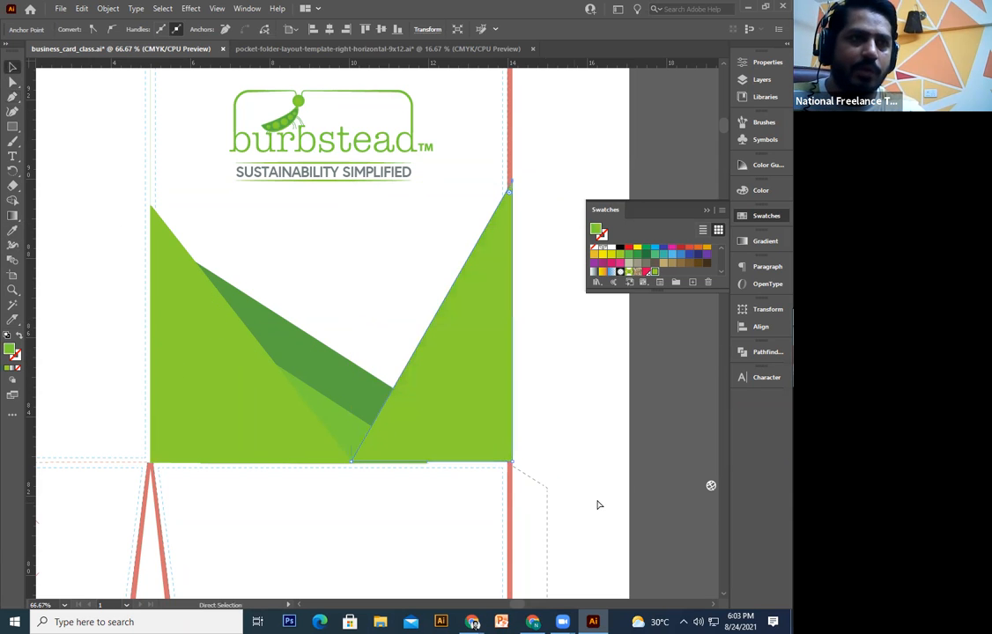
{"action": "key", "text": "ctrl+shift+["}
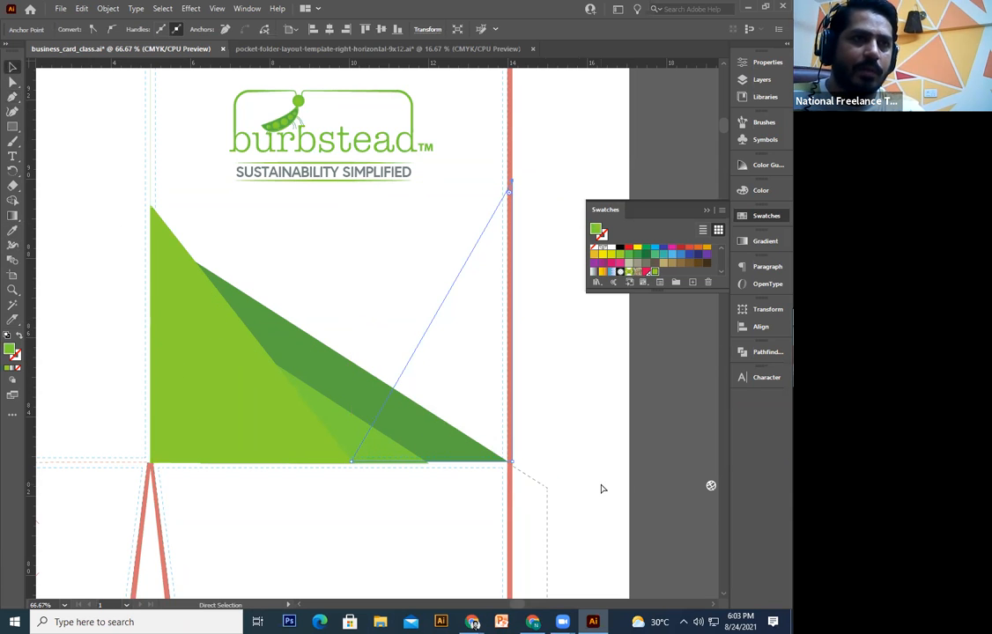
{"action": "key", "text": "ctrl+]"}
{"action": "key", "text": "ctrl+]"}
{"action": "key", "text": "ctrl+["}
{"action": "key", "text": "v"}
{"action": "left_click", "coordinate": [602, 488]}
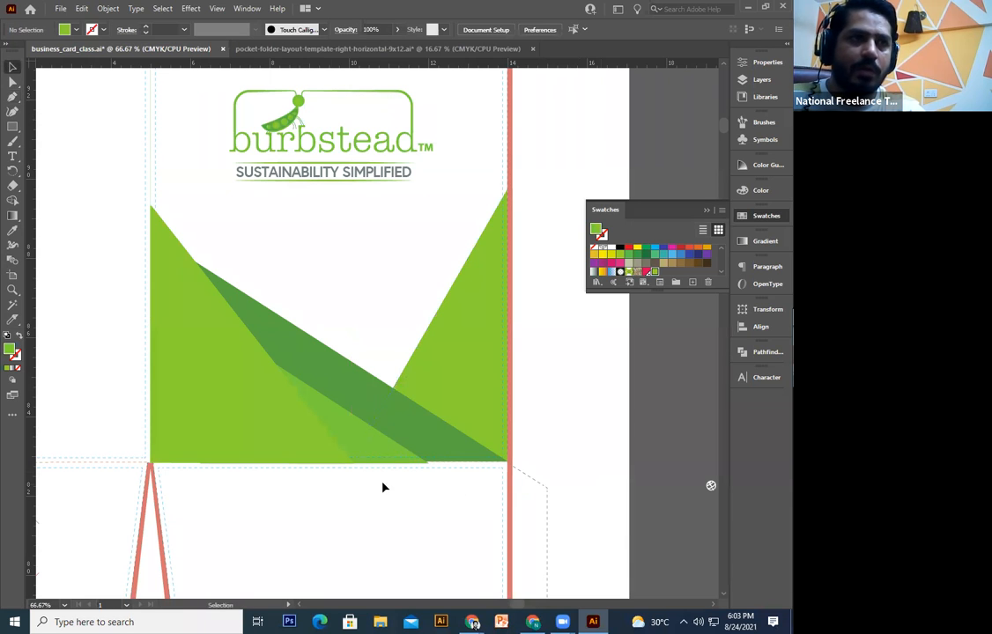
- Replace the dark green triangle with one about 8.1 in wide along the pocket fold and 3.9 in high at the cover's outer edge, using the Pen tool
{"action": "left_click", "coordinate": [348, 373]}
{"action": "key", "text": "Delete"}
{"action": "key", "text": "ctrl+plus"}
{"action": "key", "text": "space"}
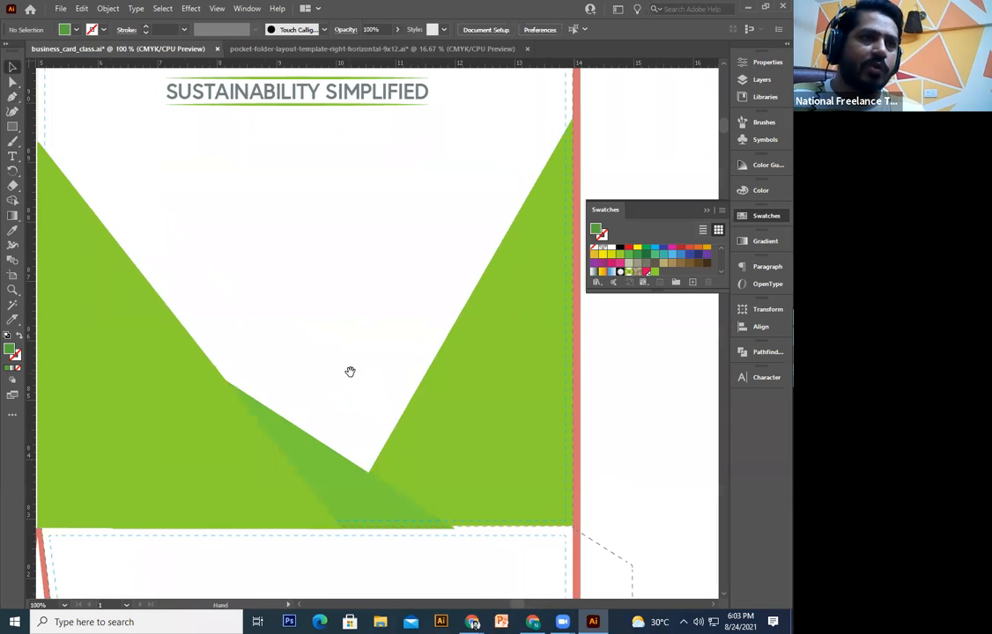
{"action": "left_click_drag", "start_coordinate": [349, 373], "coordinate": [406, 406]}
{"action": "left_click", "coordinate": [13, 99]}
{"action": "key", "text": "ctrl+plus"}
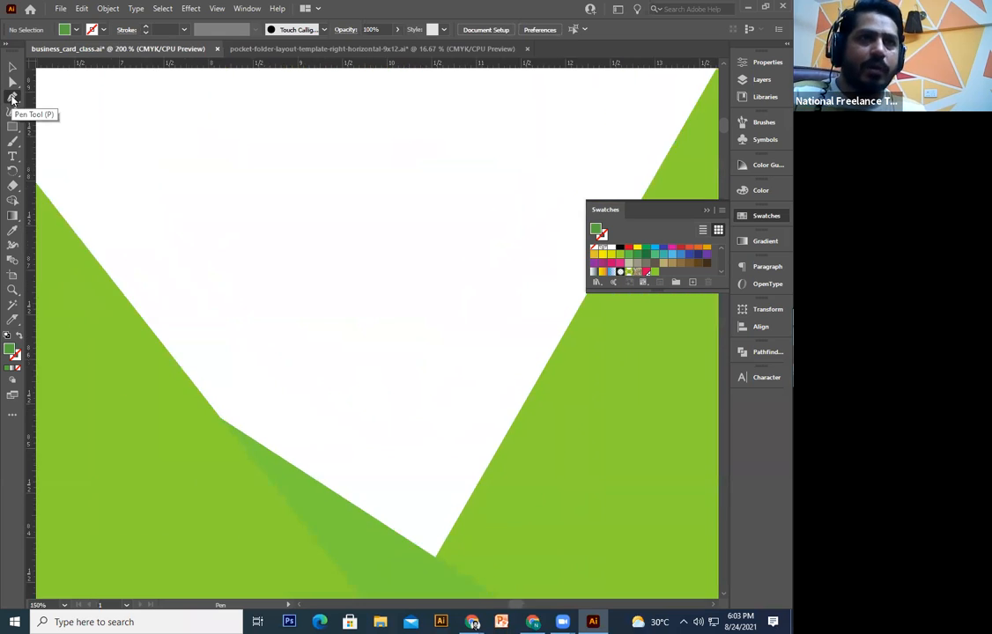
{"action": "key", "text": "ctrl+minus"}
{"action": "key", "text": "ctrl+minus"}
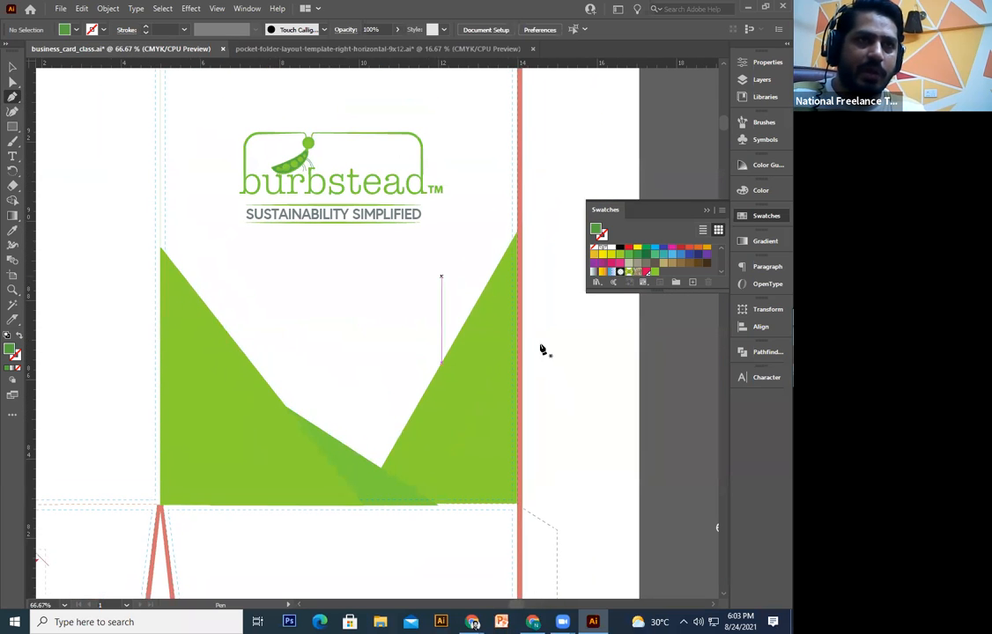
{"action": "left_click", "coordinate": [523, 353]}
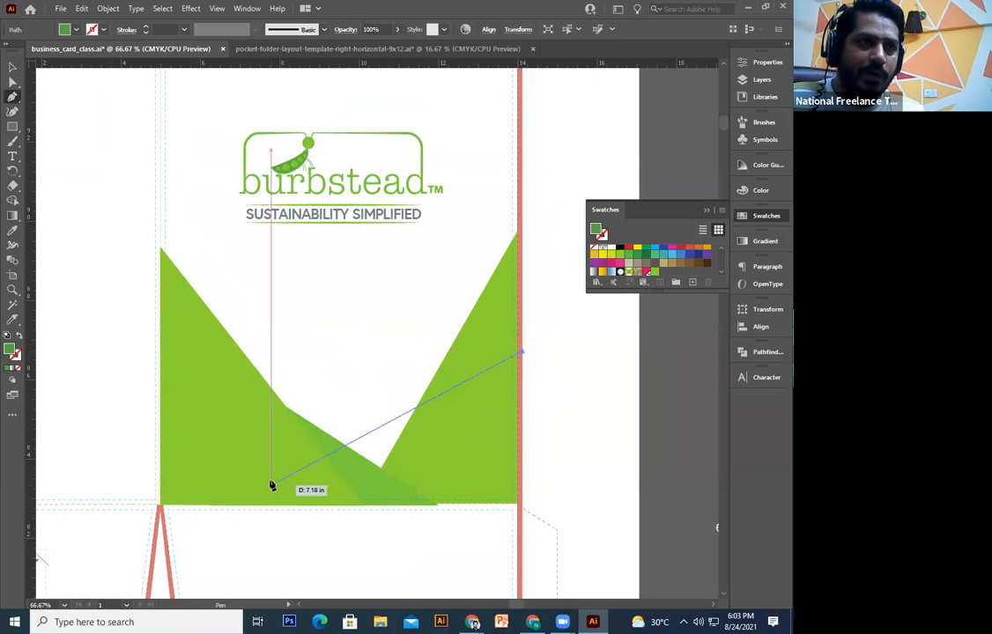
{"action": "left_click", "coordinate": [200, 506]}
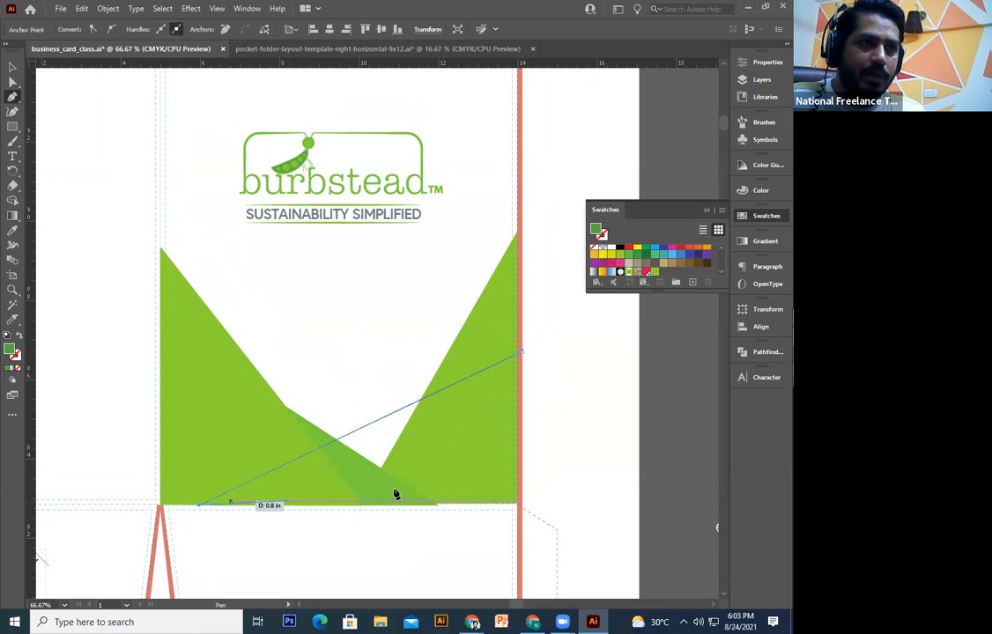
{"action": "left_click", "coordinate": [522, 509]}
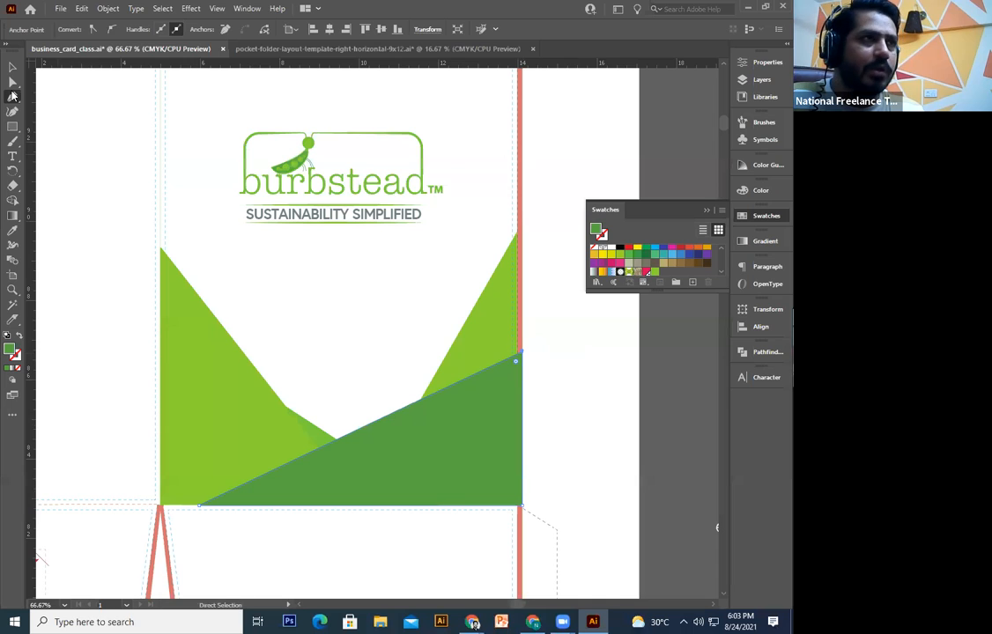
- Send the new dark green triangle behind the three lighter triangles, keeping it above the white background
{"action": "left_click", "coordinate": [14, 68]}
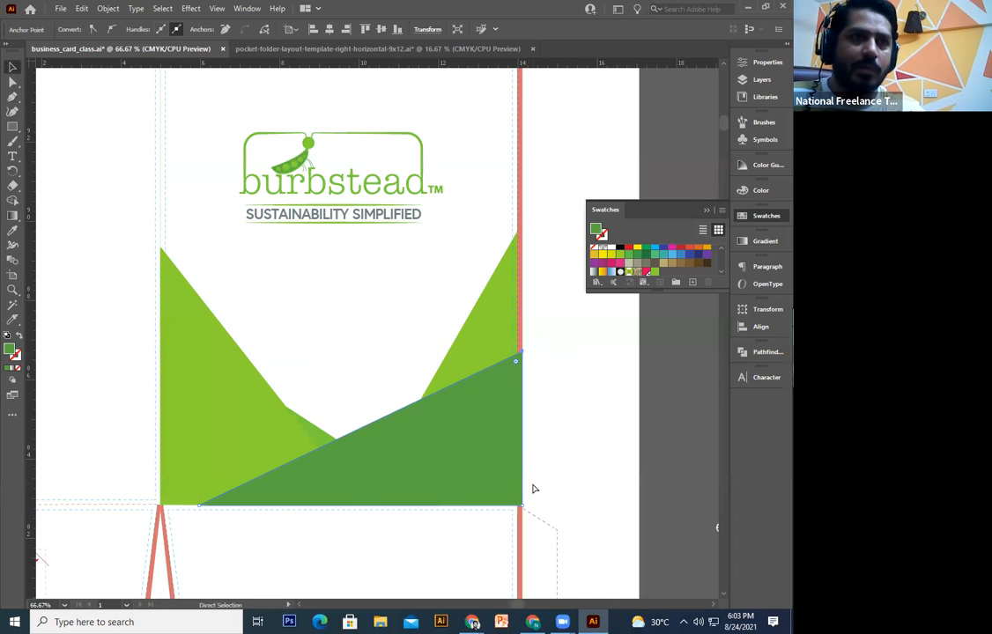
{"action": "key", "text": "ctrl+bracketleft"}
{"action": "key", "text": "ctrl+bracketleft"}
{"action": "key", "text": "ctrl+bracketleft"}
{"action": "key", "text": "ctrl+bracketleft"}
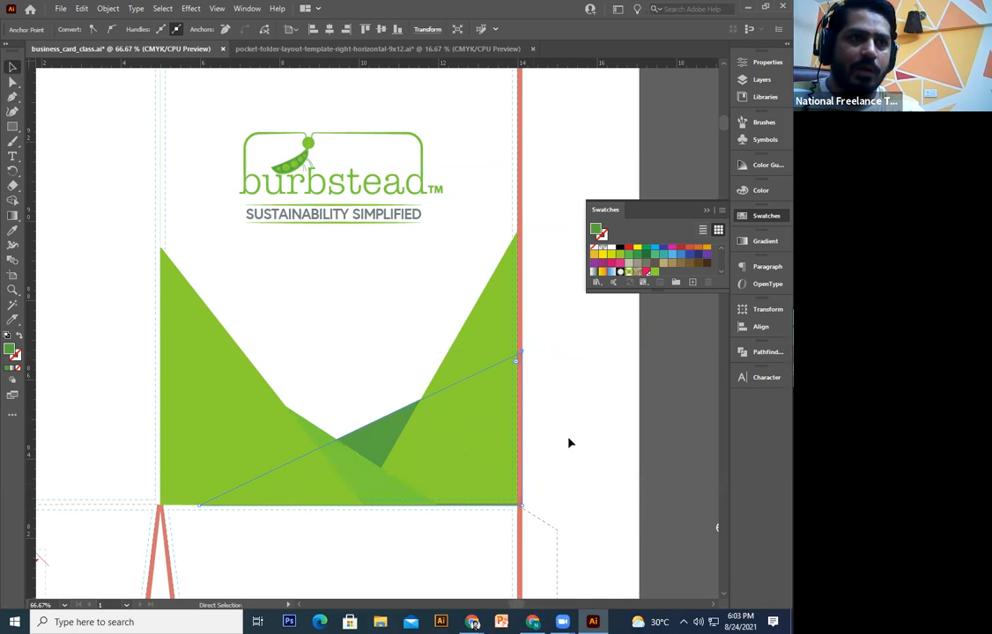
{"action": "left_click", "coordinate": [570, 443]}
- Unlock all locked artwork in the document and clear the selection
{"action": "scroll", "coordinate": [288, 421], "scroll_direction": "up", "scroll_amount": 1}
{"action": "left_click", "coordinate": [250, 424]}
{"action": "left_click", "coordinate": [194, 311]}
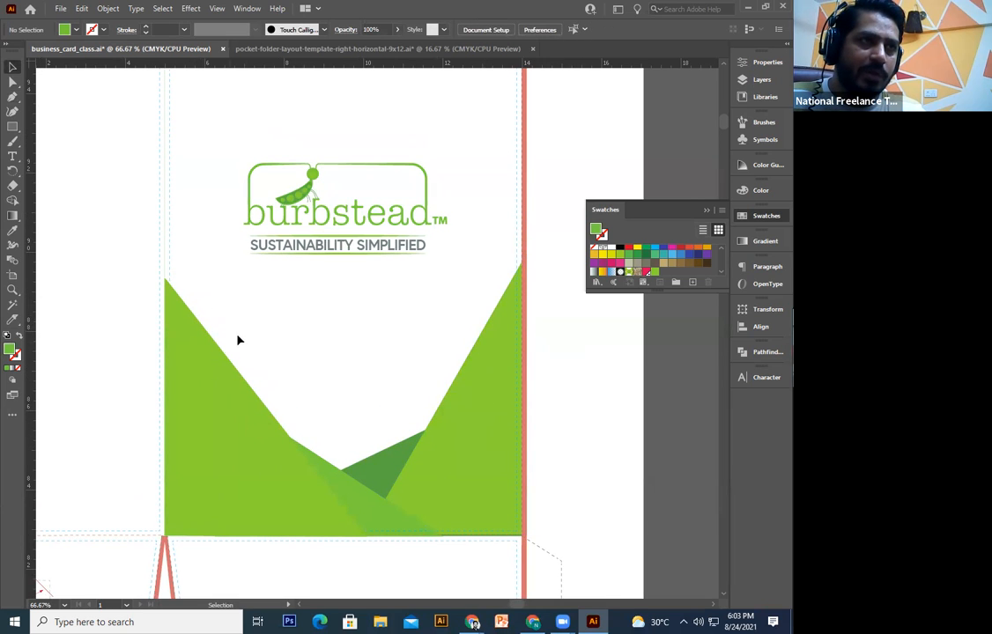
{"action": "key", "text": "ctrl+a"}
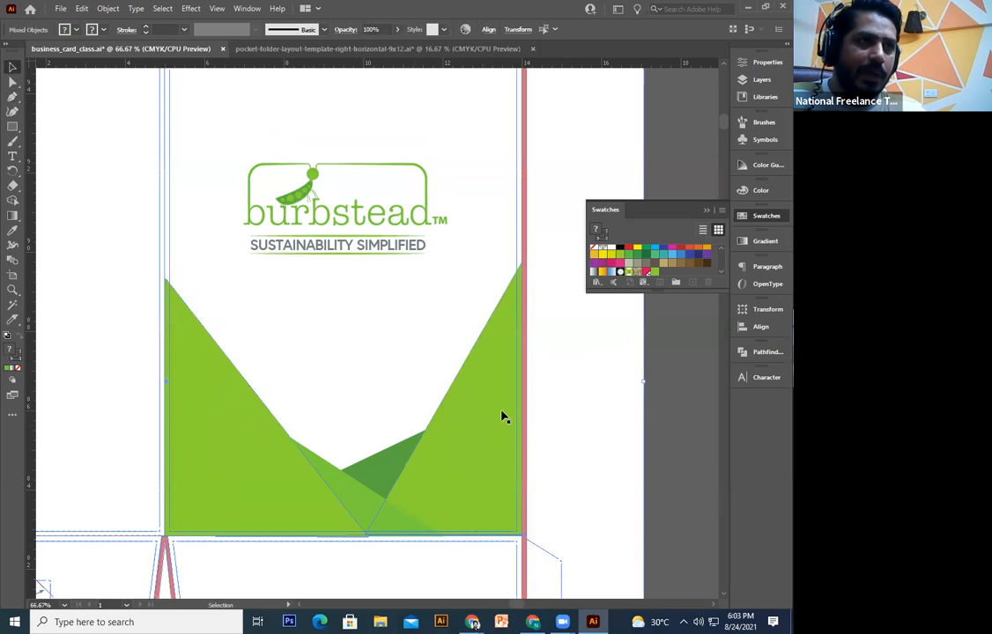
{"action": "left_click", "coordinate": [656, 433]}
{"action": "left_click", "coordinate": [254, 404]}
{"action": "left_click_drag", "start_coordinate": [241, 413], "coordinate": [346, 471]}
{"action": "key", "text": "ctrl+z"}
- Ungroup the spine-side light green triangle from the folder's dieline artwork
{"action": "right_click", "coordinate": [265, 436]}
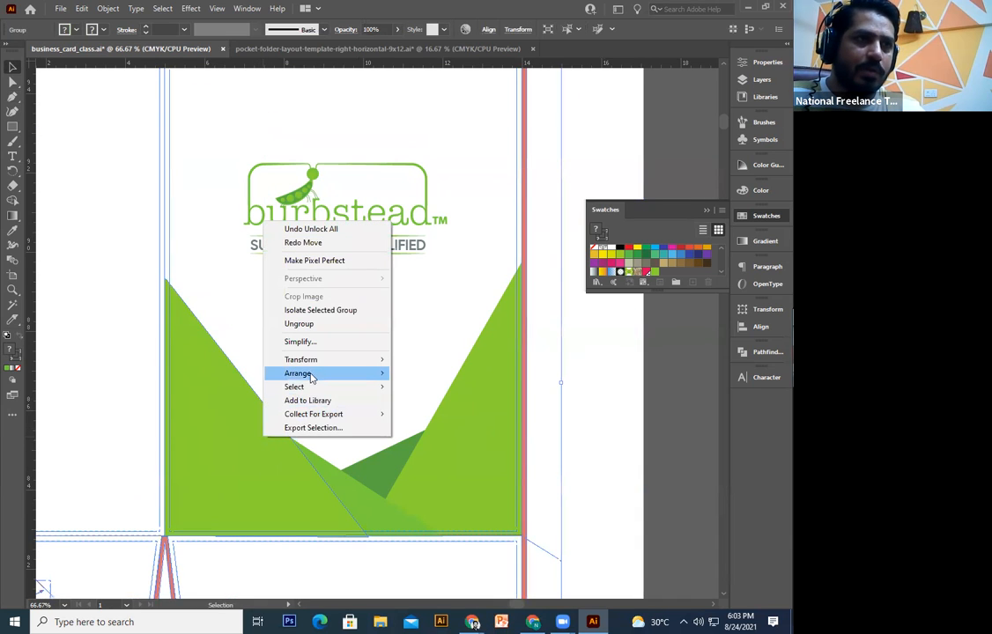
{"action": "left_click", "coordinate": [304, 324]}
{"action": "left_click", "coordinate": [226, 435]}
- Isolate the spine-side light green triangle and reduce its height until its peak is about 5.2 in above the pocket fold
{"action": "double_click", "coordinate": [233, 443]}
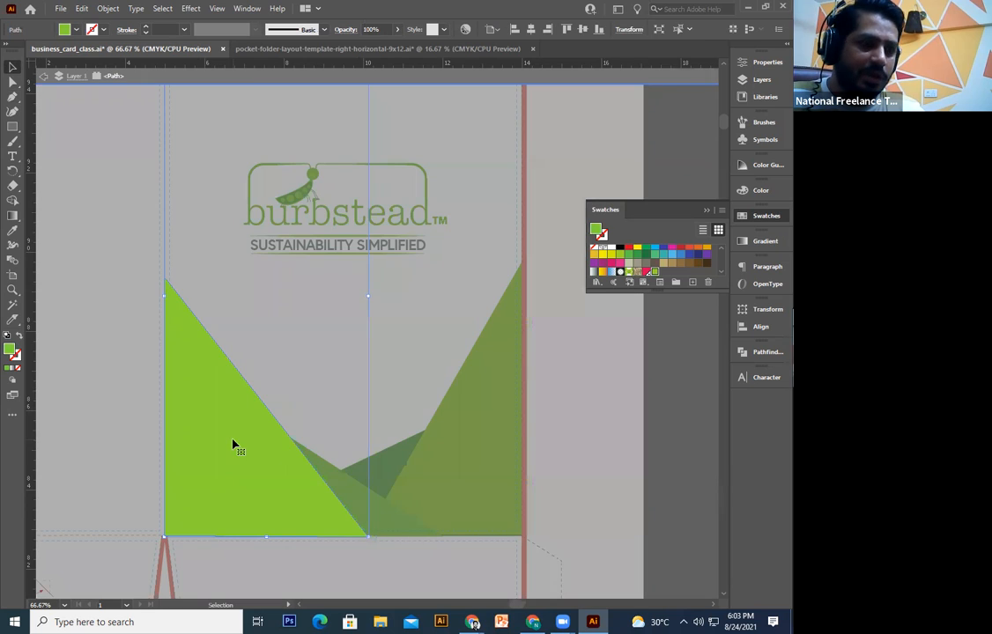
{"action": "left_click_drag", "start_coordinate": [221, 403], "coordinate": [228, 436]}
{"action": "left_click_drag", "start_coordinate": [260, 472], "coordinate": [425, 502]}
{"action": "key", "text": "ctrl+z"}
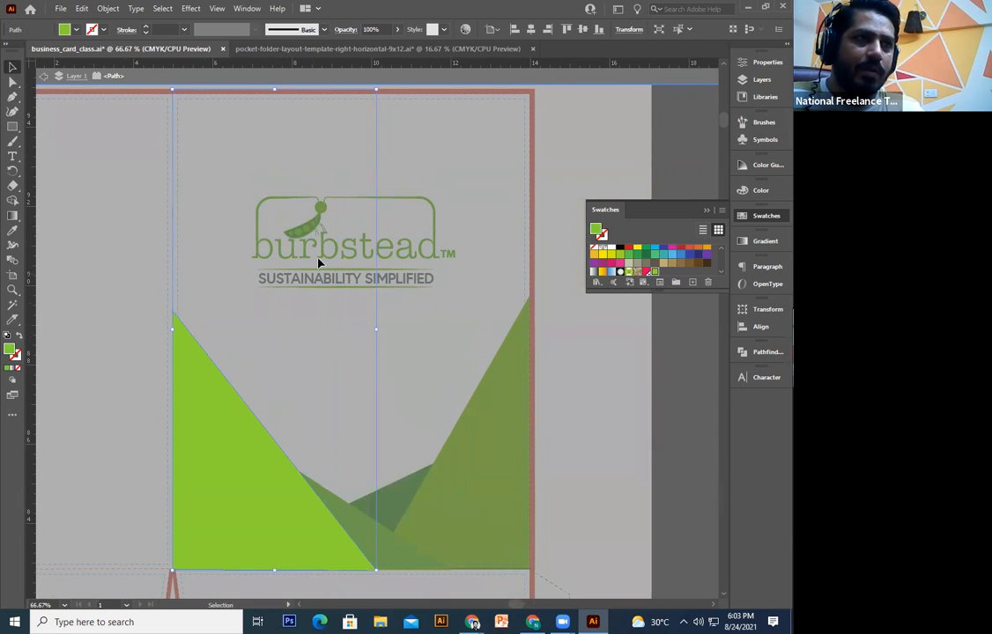
{"action": "left_click_drag", "start_coordinate": [274, 89], "coordinate": [288, 171]}
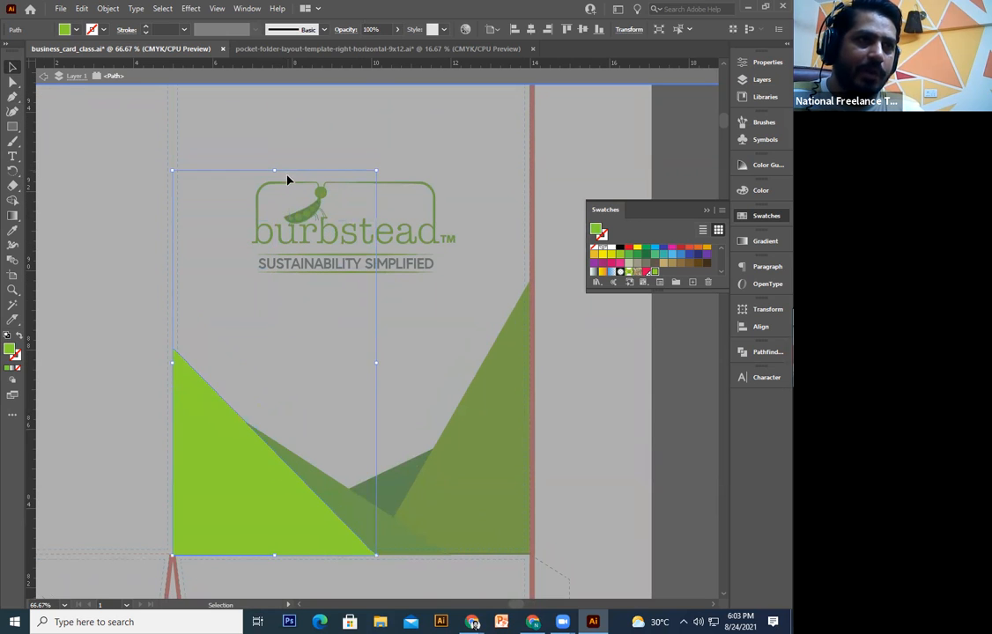
{"action": "double_click", "coordinate": [615, 420]}
- Move the Burbstead logo with its tagline straight down about 2.3 in on the front cover
{"action": "key", "text": "ctrl+minus"}
{"action": "left_click_drag", "start_coordinate": [606, 423], "coordinate": [585, 461]}
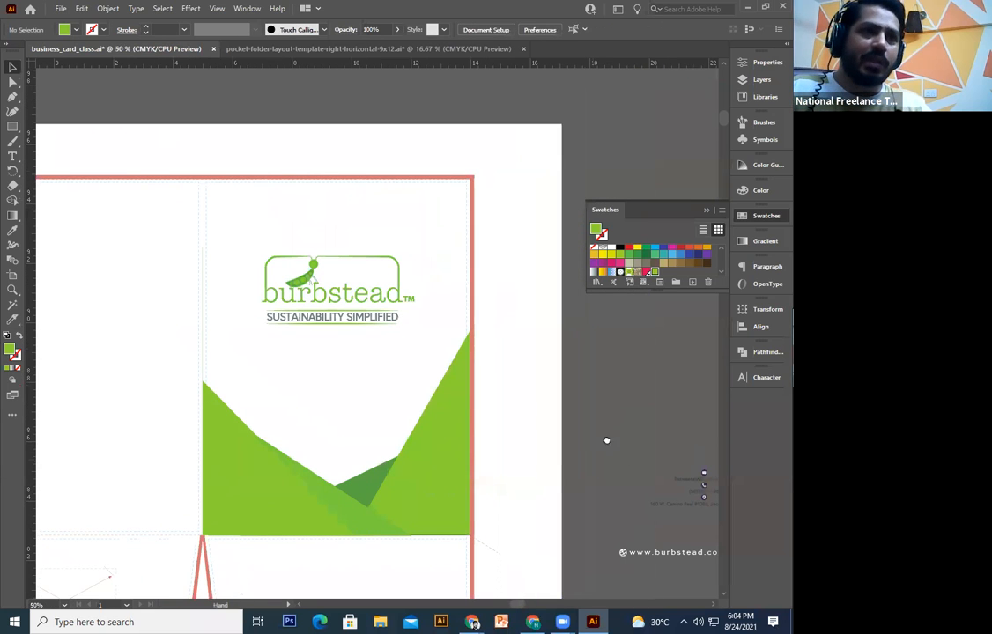
{"action": "left_click", "coordinate": [379, 324]}
{"action": "left_click_drag", "start_coordinate": [379, 333], "coordinate": [379, 401]}
- Reduce the height of all four green triangles together until the outer-edge one peaks about 5.9 in above the pocket fold
{"action": "left_click", "coordinate": [350, 528]}
{"action": "left_click", "coordinate": [354, 515], "text": "shift"}
{"action": "left_click", "coordinate": [366, 488], "text": "shift"}
{"action": "left_click", "coordinate": [441, 502], "text": "shift"}
{"action": "left_click_drag", "start_coordinate": [341, 252], "coordinate": [333, 291]}
{"action": "key", "text": "a"}
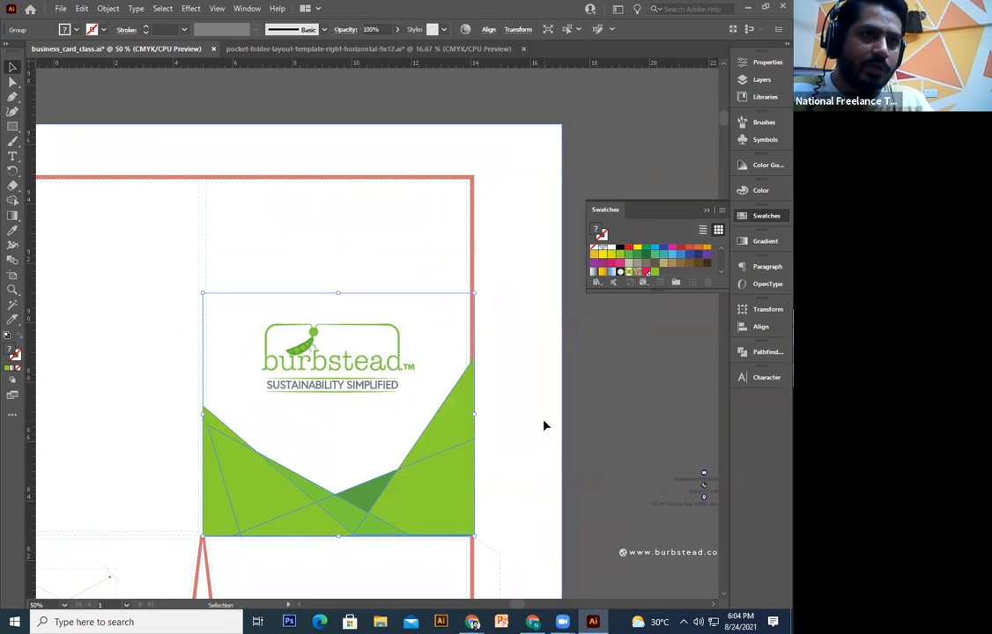
- Place a copy of the green triangle group rotated 180° against the front cover's top edge, opposite the pocket-fold triangles
{"action": "key", "text": "a"}
{"action": "key", "text": "v"}
{"action": "left_click_drag", "start_coordinate": [478, 284], "coordinate": [199, 491]}
{"action": "left_click_drag", "start_coordinate": [441, 297], "coordinate": [438, 237]}
{"action": "left_click", "coordinate": [551, 396]}
- Shift the Burbstead logo with its tagline slightly up and right to centre it in the white area between the triangle groups
{"action": "left_click_drag", "start_coordinate": [376, 393], "coordinate": [383, 381]}
{"action": "left_click", "coordinate": [383, 389]}
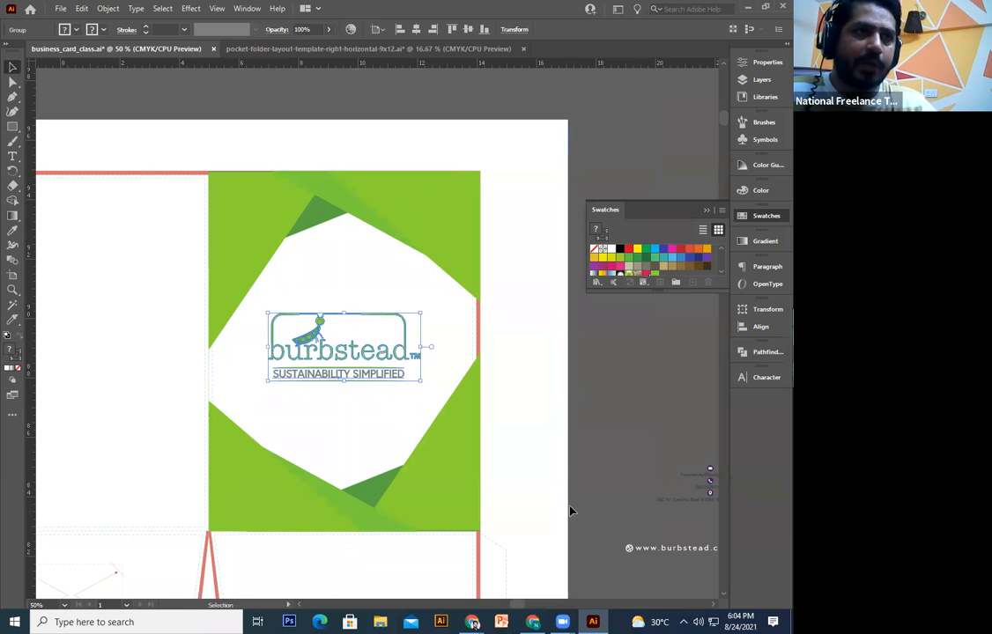
{"action": "key", "text": "Up"}
{"action": "key", "text": "Up"}
{"action": "key", "text": "Up"}
{"action": "key", "text": "Up"}
{"action": "key", "text": "Up"}
{"action": "key", "text": "Right"}
{"action": "key", "text": "Right"}
{"action": "key", "text": "Right"}
{"action": "key", "text": "Right"}
{"action": "key", "text": "Right"}
{"action": "key", "text": "Right"}
{"action": "key", "text": "Up"}
{"action": "key", "text": "Up"}
{"action": "key", "text": "Up"}
{"action": "key", "text": "Up"}
{"action": "key", "text": "Up"}
{"action": "key", "text": "Up"}
{"action": "key", "text": "Up"}
{"action": "key", "text": "Right"}
{"action": "key", "text": "Right"}
{"action": "left_click", "coordinate": [550, 495]}
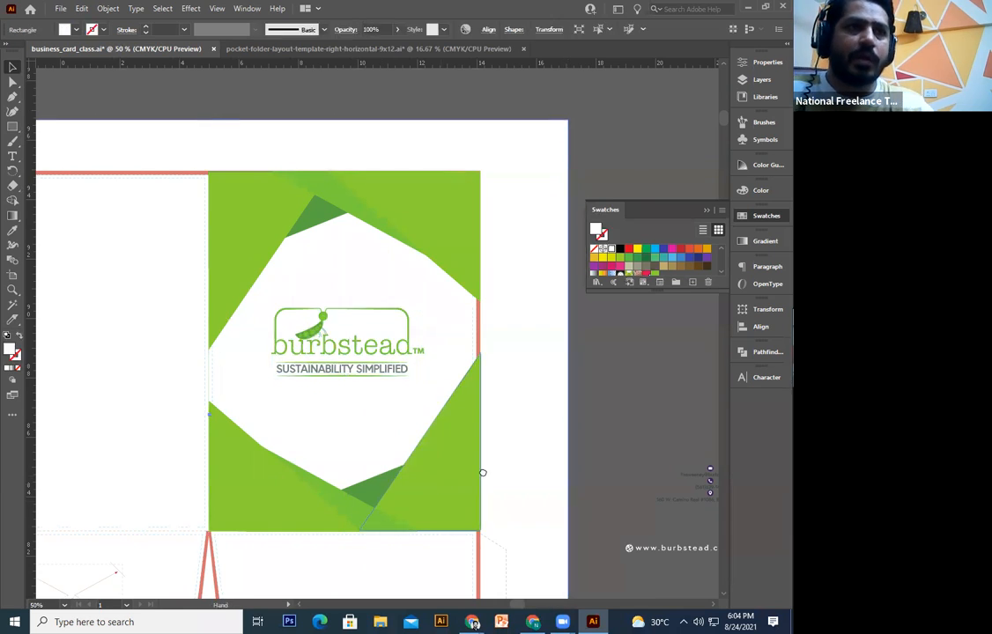
- Copy both green triangle groups of the front cover, paste them in front, and reflect the copy across the vertical axis
{"action": "left_click_drag", "start_coordinate": [440, 484], "coordinate": [458, 476]}
{"action": "left_click", "coordinate": [465, 473]}
{"action": "left_click_drag", "start_coordinate": [285, 479], "coordinate": [337, 479]}
{"action": "left_click", "coordinate": [317, 281], "text": "shift"}
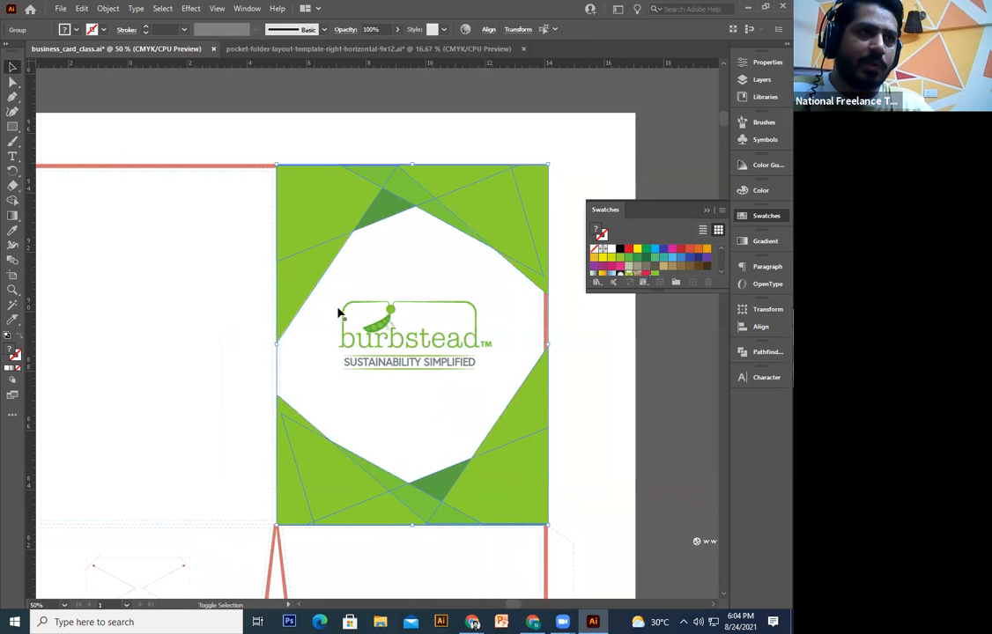
{"action": "key", "text": "a"}
{"action": "key", "text": "v"}
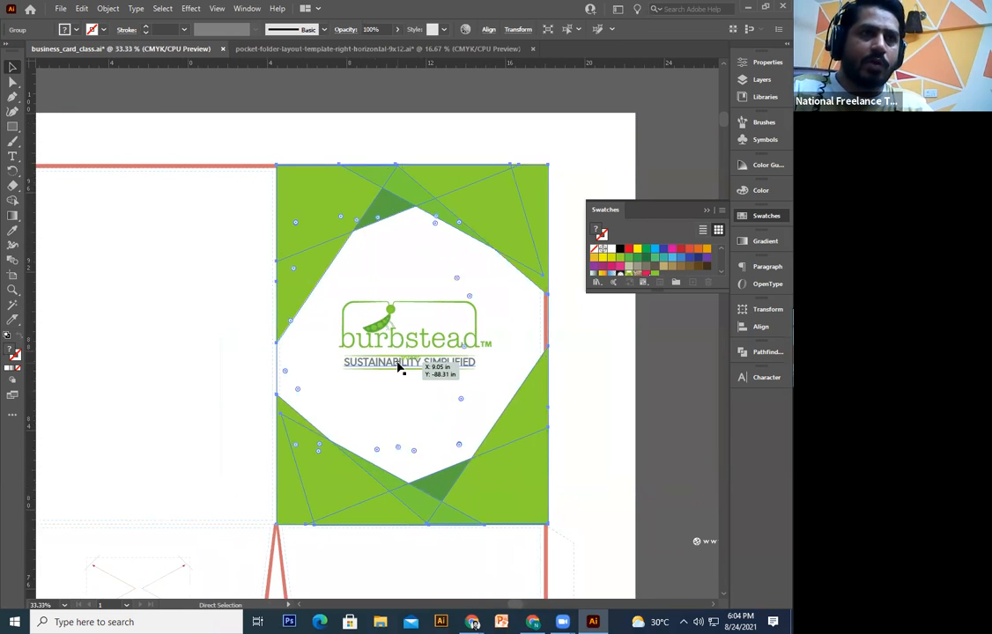
{"action": "key", "text": "ctrl+minus"}
{"action": "left_click", "coordinate": [543, 360]}
{"action": "left_click", "coordinate": [450, 416]}
{"action": "key", "text": "ctrl+c"}
{"action": "right_click", "coordinate": [447, 443]}
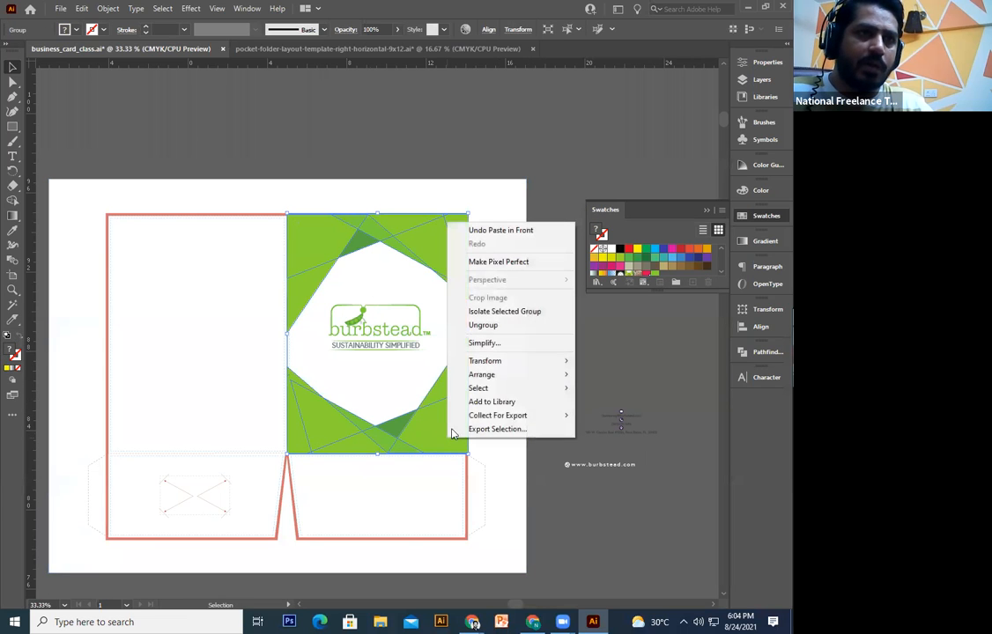
{"action": "mouse_move", "coordinate": [505, 361]}
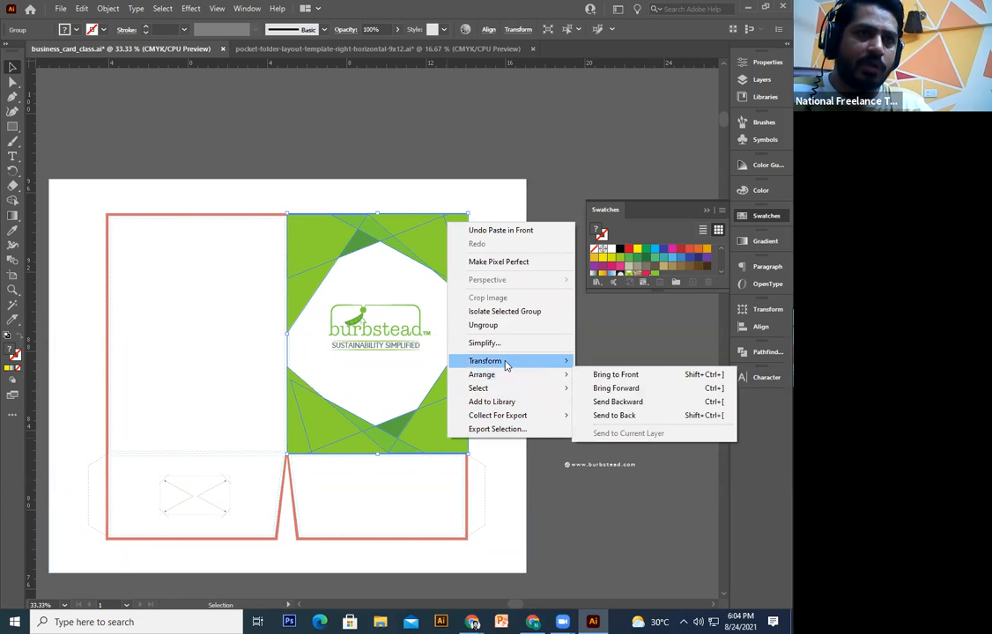
{"action": "left_click", "coordinate": [617, 406]}
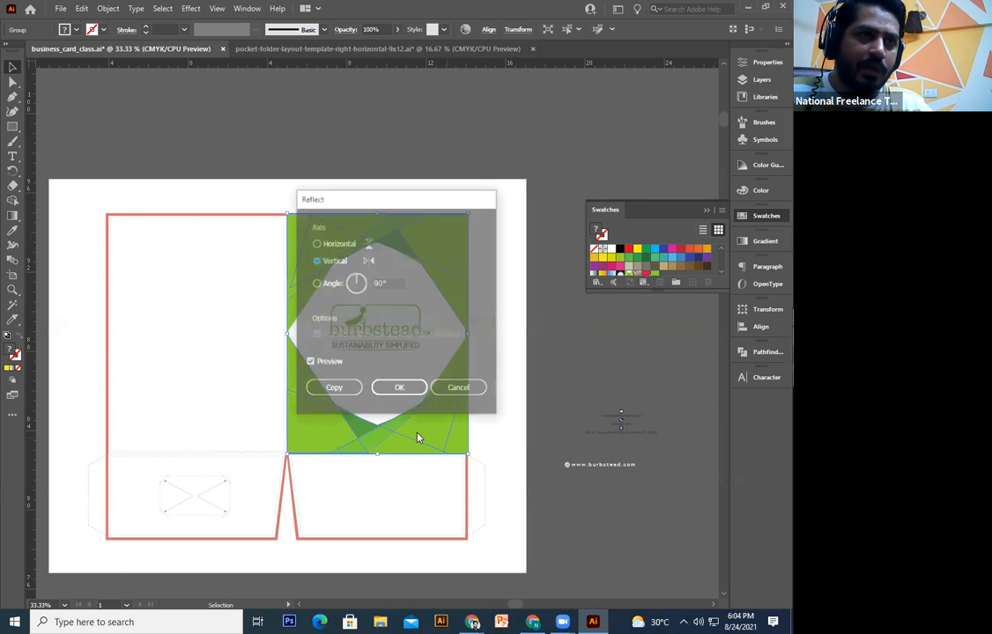
{"action": "left_click", "coordinate": [398, 388]}
- Move the mirrored triangle copy onto the back cover so that its inner edge meets the spine fold
{"action": "left_click_drag", "start_coordinate": [417, 437], "coordinate": [243, 430]}
{"action": "key", "text": "ctrl+equal"}
{"action": "key", "text": "ctrl+equal"}
{"action": "key", "text": "ctrl+equal"}
{"action": "key", "text": "ctrl+equal"}
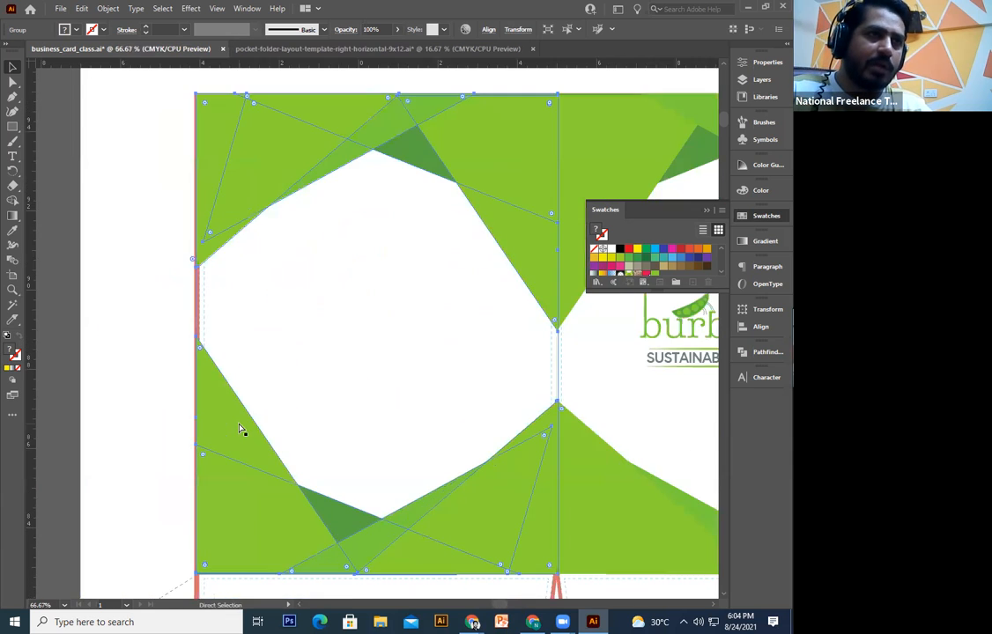
{"action": "left_click_drag", "start_coordinate": [550, 370], "coordinate": [290, 447]}
{"action": "left_click_drag", "start_coordinate": [517, 332], "coordinate": [350, 373]}
{"action": "left_click_drag", "start_coordinate": [278, 373], "coordinate": [324, 370]}
{"action": "key", "text": "ctrl+z"}
{"action": "key", "text": "ctrl+minus"}
{"action": "key", "text": "ctrl+minus"}
{"action": "key", "text": "ctrl+minus"}
{"action": "key", "text": "ctrl+minus"}
- Move the contact details block from beside the artboard onto the back cover and centre it in the white area between the triangles
{"action": "left_click", "coordinate": [279, 421]}
{"action": "scroll", "coordinate": [447, 397], "scroll_direction": "right", "scroll_amount": 6}
{"action": "left_click_drag", "start_coordinate": [627, 379], "coordinate": [529, 436]}
{"action": "scroll", "coordinate": [561, 456], "scroll_direction": "left", "scroll_amount": 3}
{"action": "left_click_drag", "start_coordinate": [617, 420], "coordinate": [194, 337]}
{"action": "key", "text": "ctrl+equal"}
{"action": "key", "text": "ctrl+equal"}
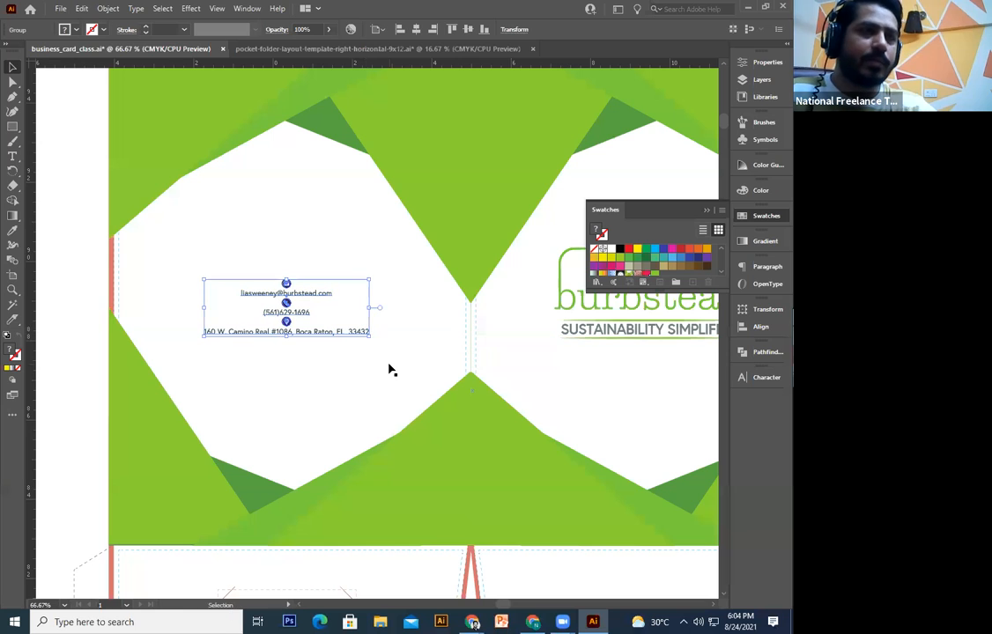
{"action": "key", "text": "Down"}
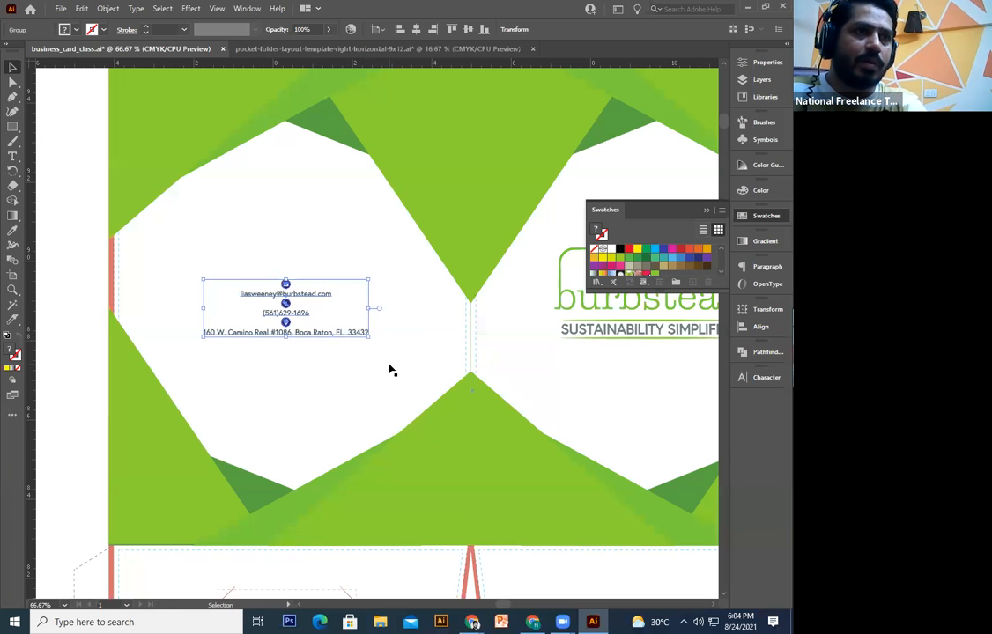
{"action": "key", "text": "Down"}
{"action": "key", "text": "Down"}
{"action": "key", "text": "Down"}
{"action": "key", "text": "Down"}
{"action": "key", "text": "Down"}
{"action": "key", "text": "Down"}
{"action": "key", "text": "Down"}
{"action": "key", "text": "Down"}
{"action": "key", "text": "Down"}
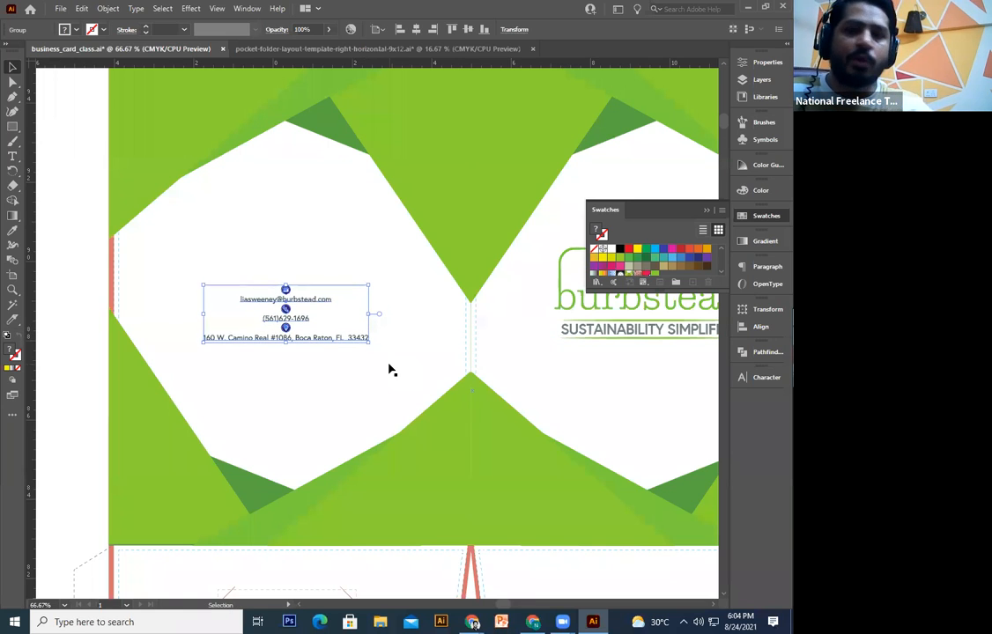
{"action": "key", "text": "ctrl+0"}
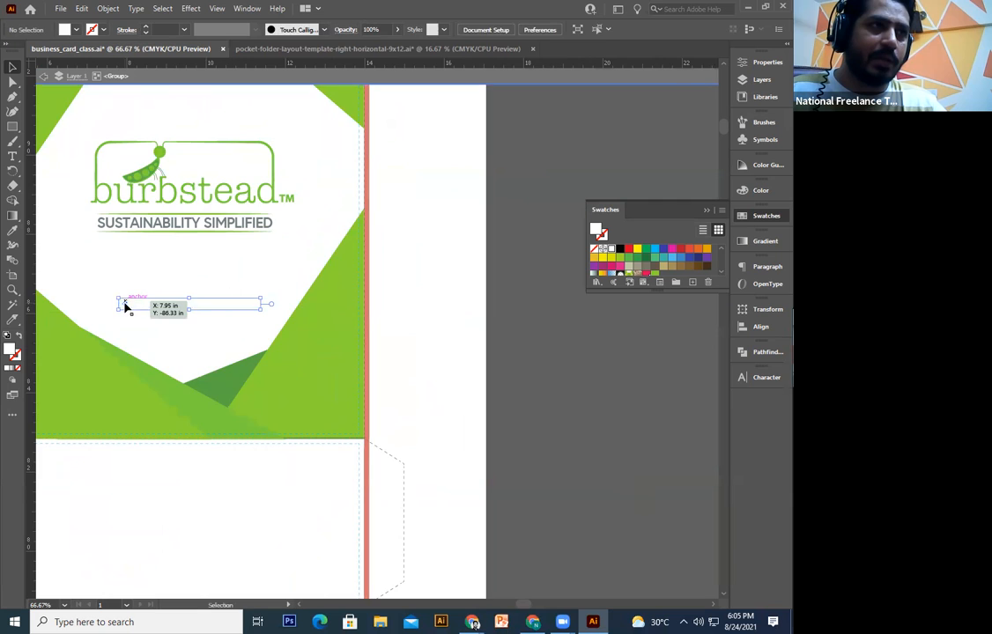
{"action": "left_click_drag", "start_coordinate": [126, 304], "coordinate": [120, 302]}
{"action": "key", "text": "ctrl+1"}
{"action": "key", "text": "ctrl+plus"}
{"action": "key", "text": "ctrl+plus"}
{"action": "left_click_drag", "start_coordinate": [275, 283], "coordinate": [335, 370]}
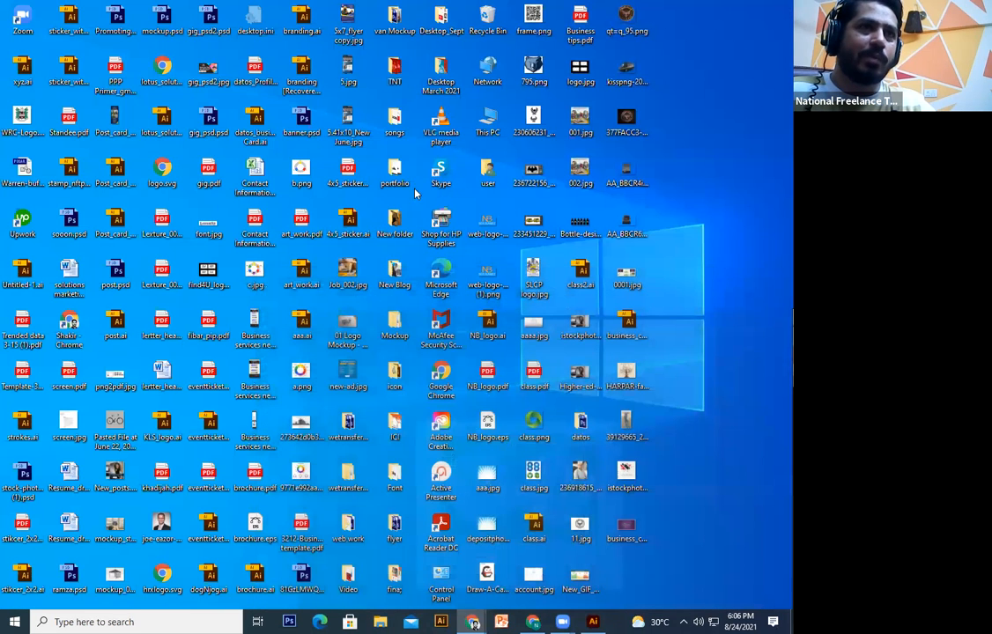
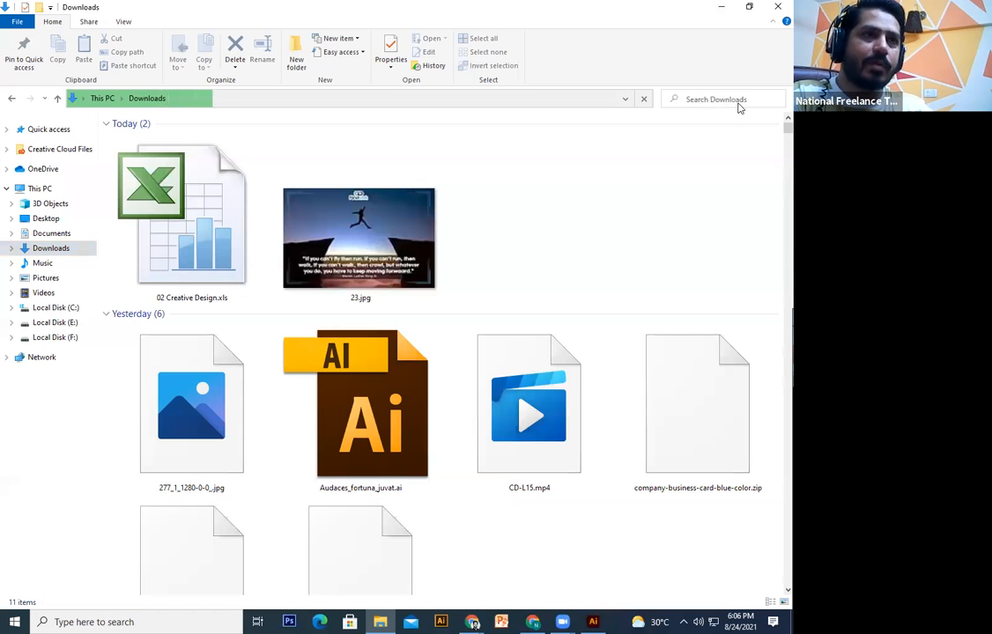
- Search the Downloads folder in File Explorer for "folder" and look through the files found
{"action": "left_click", "coordinate": [740, 104]}
{"action": "type", "text": "folder"}
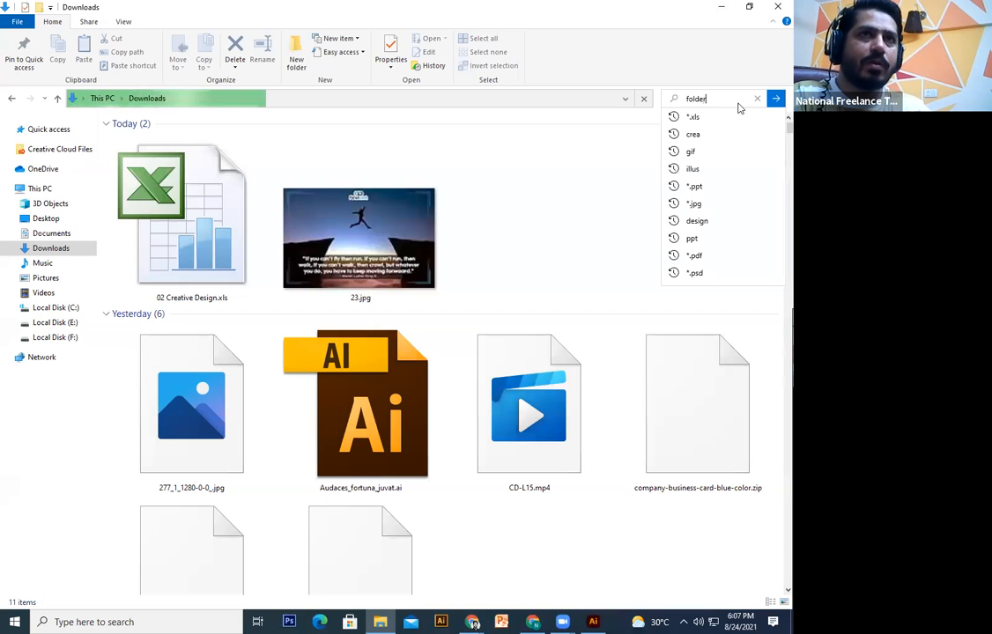
{"action": "key", "text": "Return"}
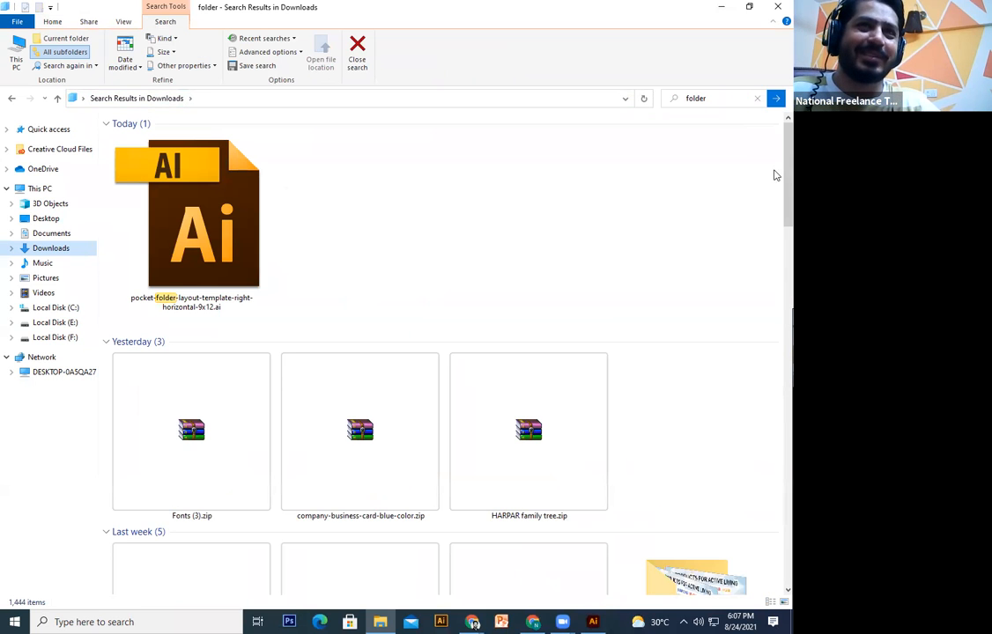
{"action": "left_click_drag", "start_coordinate": [776, 199], "coordinate": [776, 476]}
- Search the Downloads folder for "mockup" and browse the files found
{"action": "left_click", "coordinate": [705, 97]}
{"action": "type", "text": "mockup"}
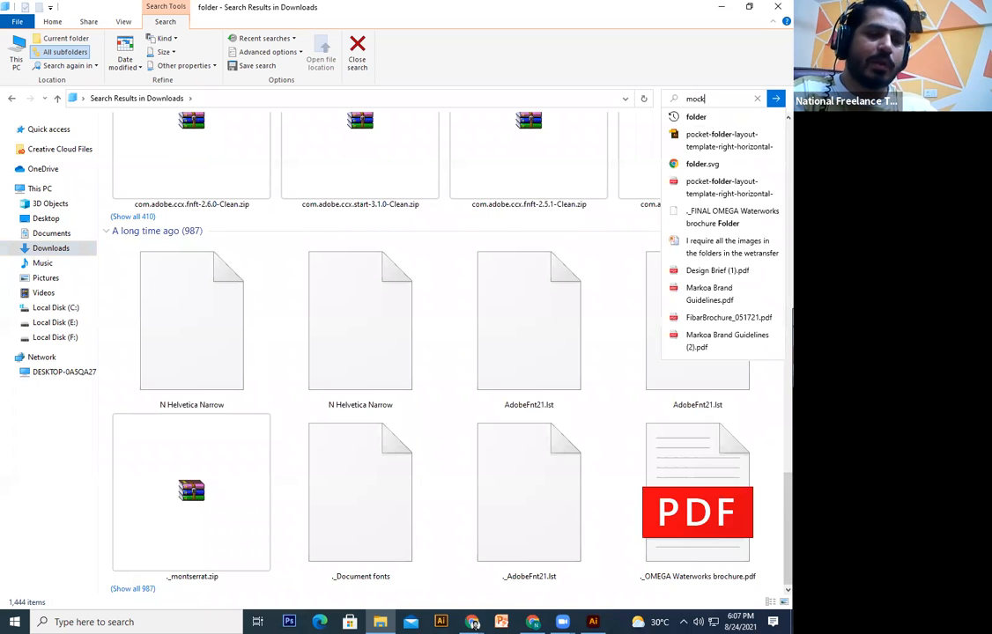
{"action": "key", "text": "Return"}
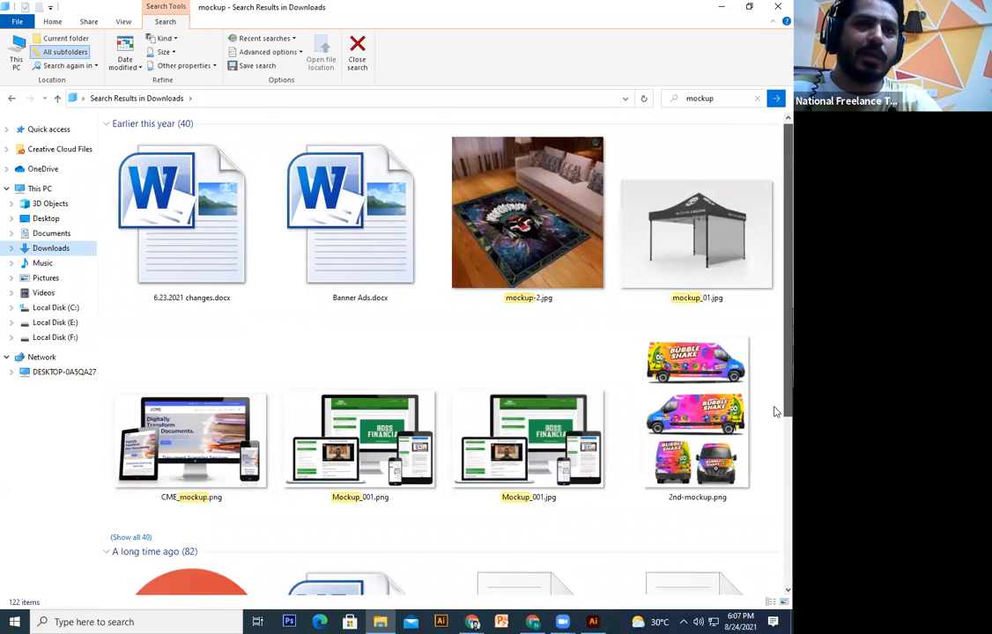
{"action": "scroll", "coordinate": [775, 411], "scroll_direction": "down", "scroll_amount": 4}
{"action": "scroll", "coordinate": [689, 127], "scroll_direction": "up", "scroll_amount": 4}
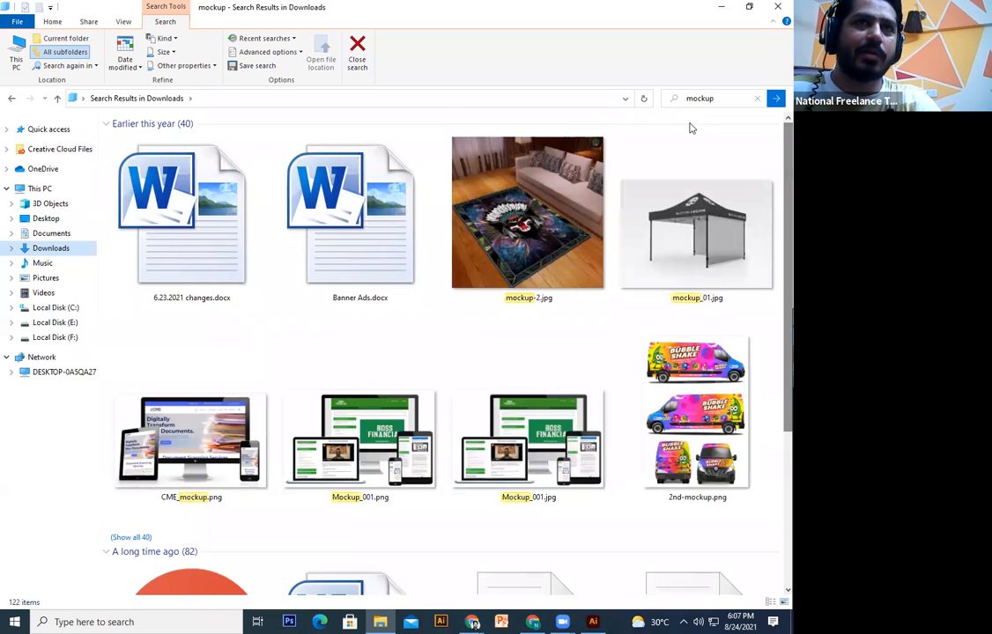
- Search the Downloads folder for all Photoshop files with *.psd and look through them
{"action": "key", "text": "ctrl+f"}
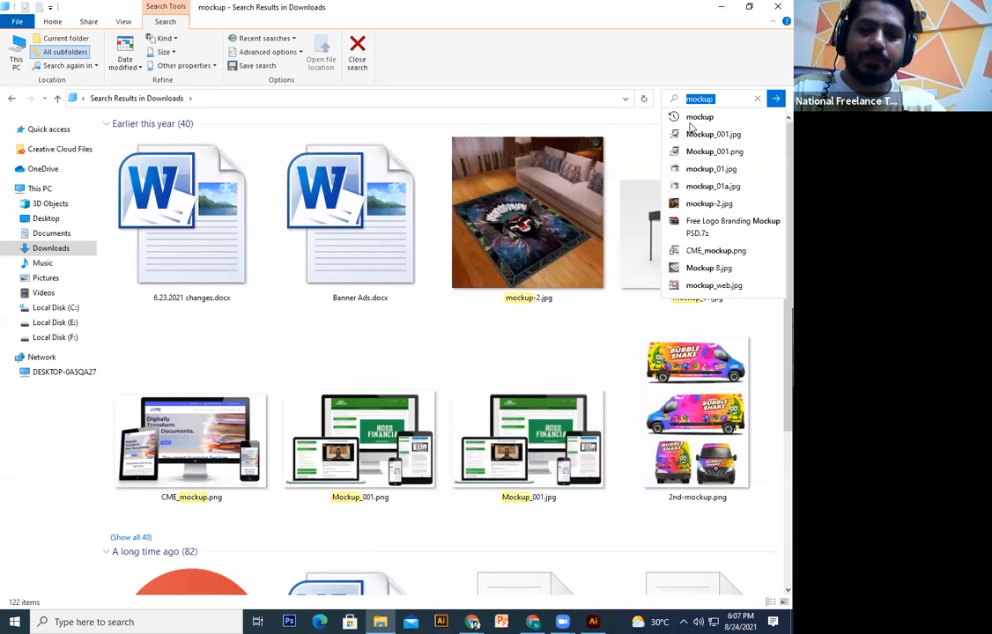
{"action": "type", "text": "*."}
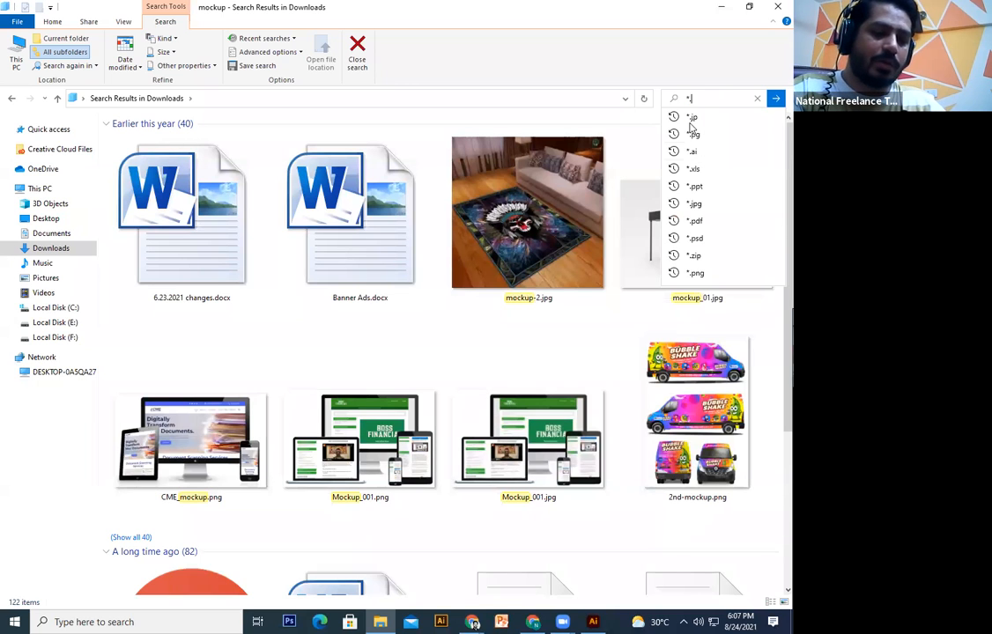
{"action": "type", "text": "psd"}
{"action": "key", "text": "Return"}
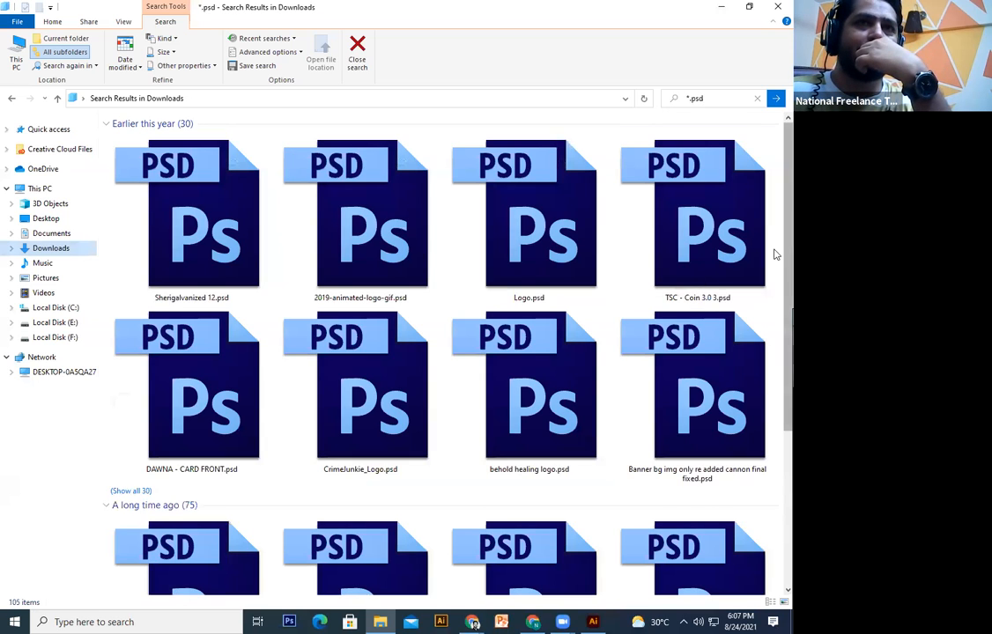
{"action": "scroll", "coordinate": [776, 306], "scroll_direction": "down", "scroll_amount": 3}
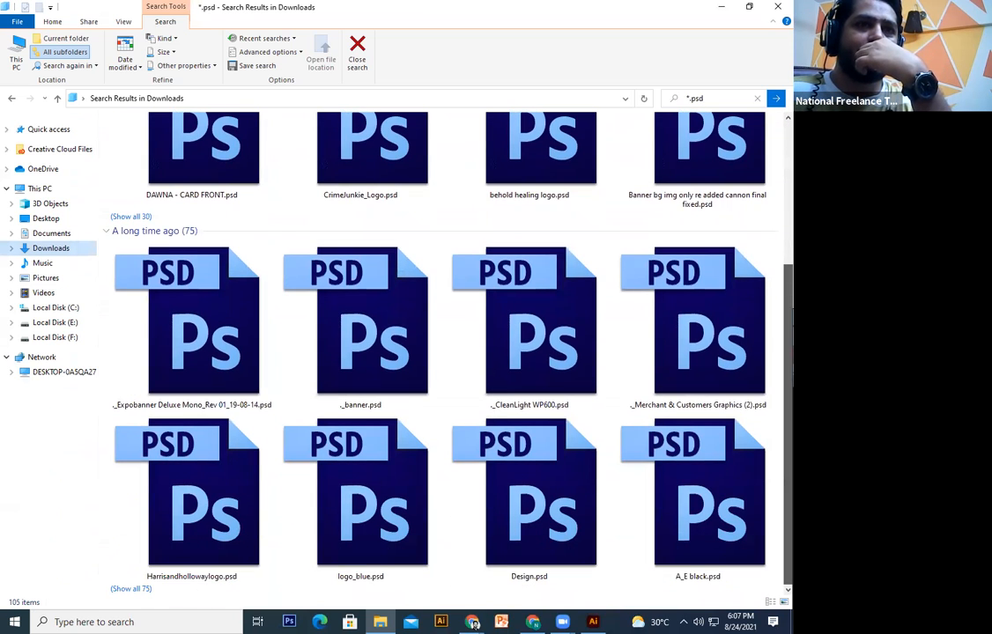
{"action": "scroll", "coordinate": [277, 339], "scroll_direction": "up", "scroll_amount": 3}
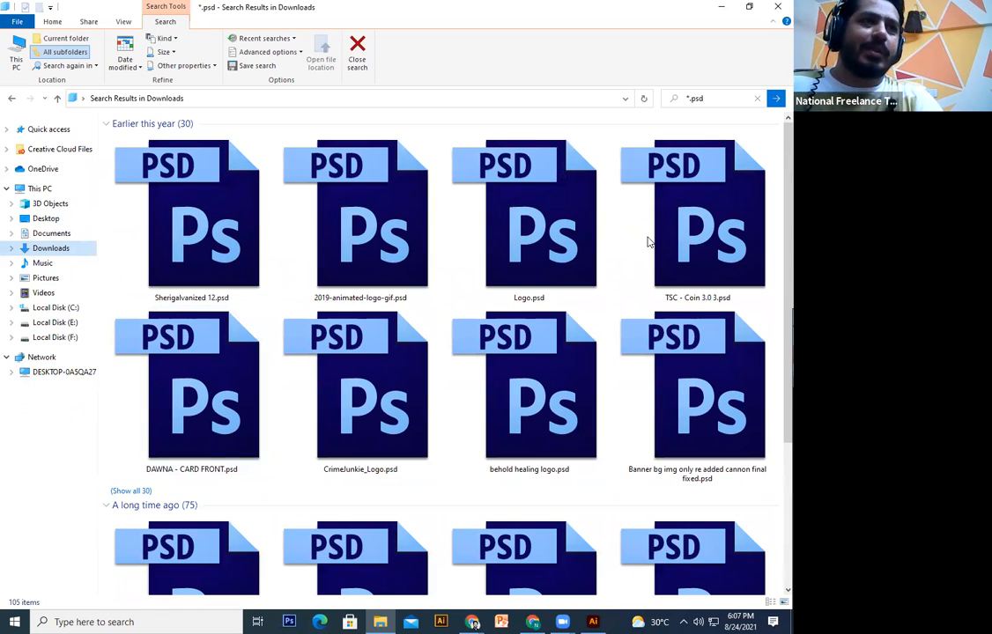
- Search the Downloads folder for "presentation" and look through the files found
{"action": "key", "text": "ctrl+e"}
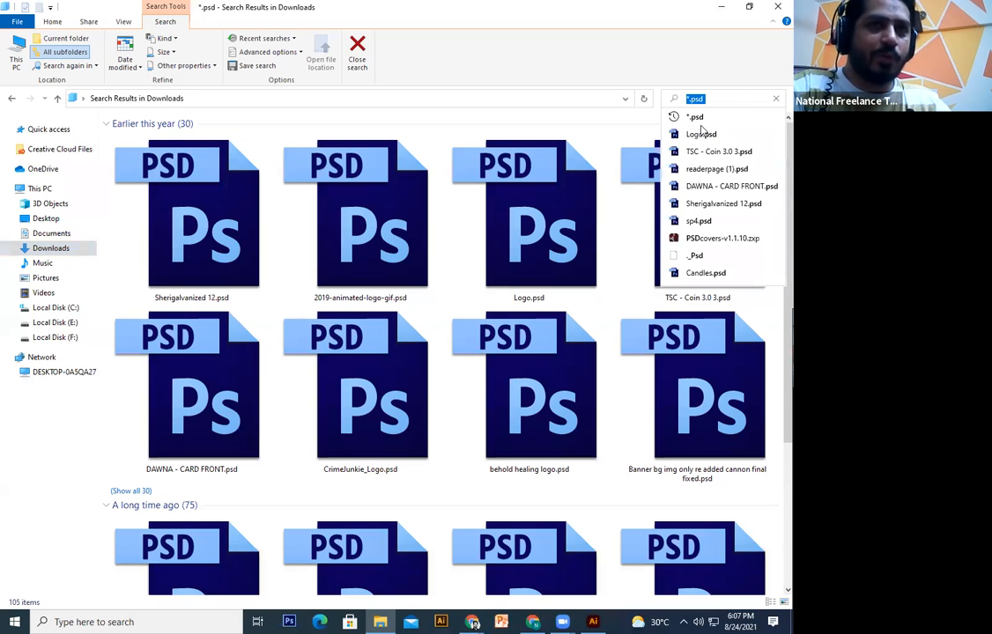
{"action": "type", "text": "mox"}
{"action": "key", "text": "BackSpace"}
{"action": "key", "text": "BackSpace"}
{"action": "key", "text": "BackSpace"}
{"action": "type", "text": "presen"}
{"action": "type", "text": "ttai"}
{"action": "key", "text": "BackSpace"}
{"action": "key", "text": "BackSpace"}
{"action": "key", "text": "BackSpace"}
{"action": "type", "text": "ation"}
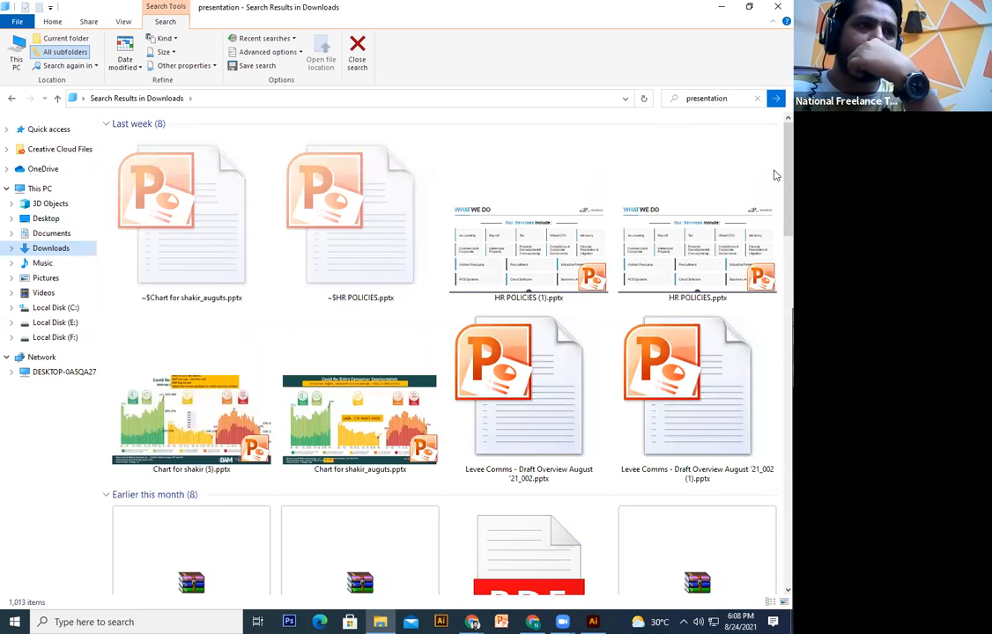
{"action": "scroll", "coordinate": [775, 209], "scroll_direction": "down", "scroll_amount": 2}
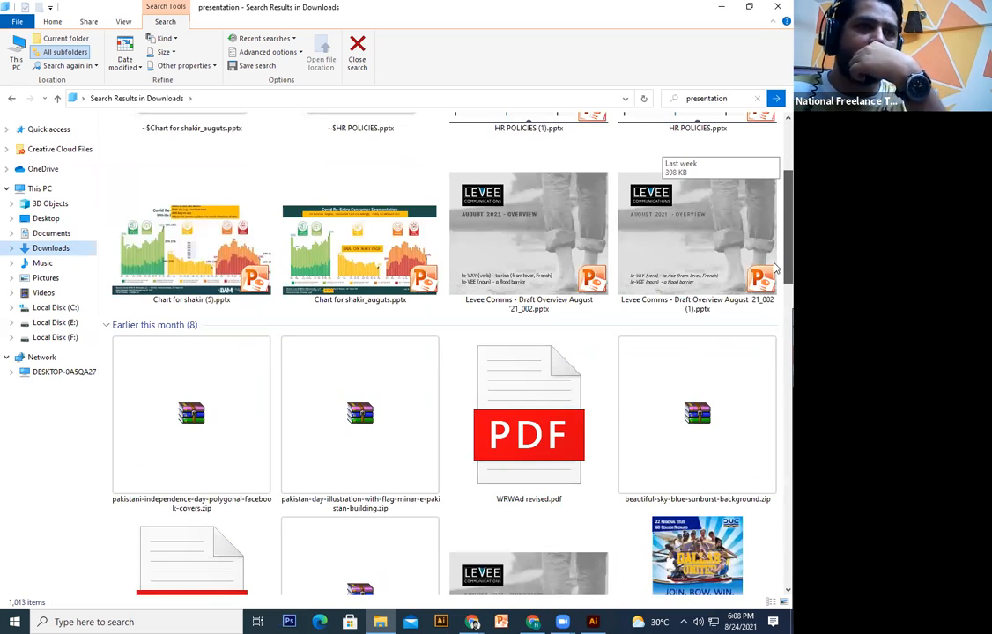
{"action": "scroll", "coordinate": [776, 286], "scroll_direction": "up", "scroll_amount": 2}
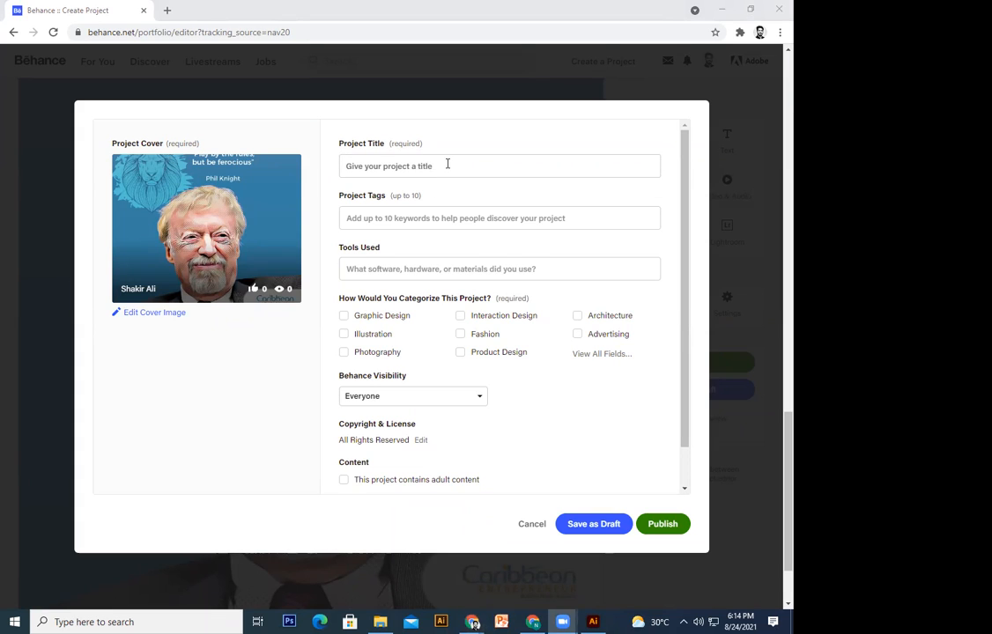
- Leave the Behance project editor in the browser without saving the changes and go back to the designer's profile page
{"action": "double_click", "coordinate": [427, 13]}
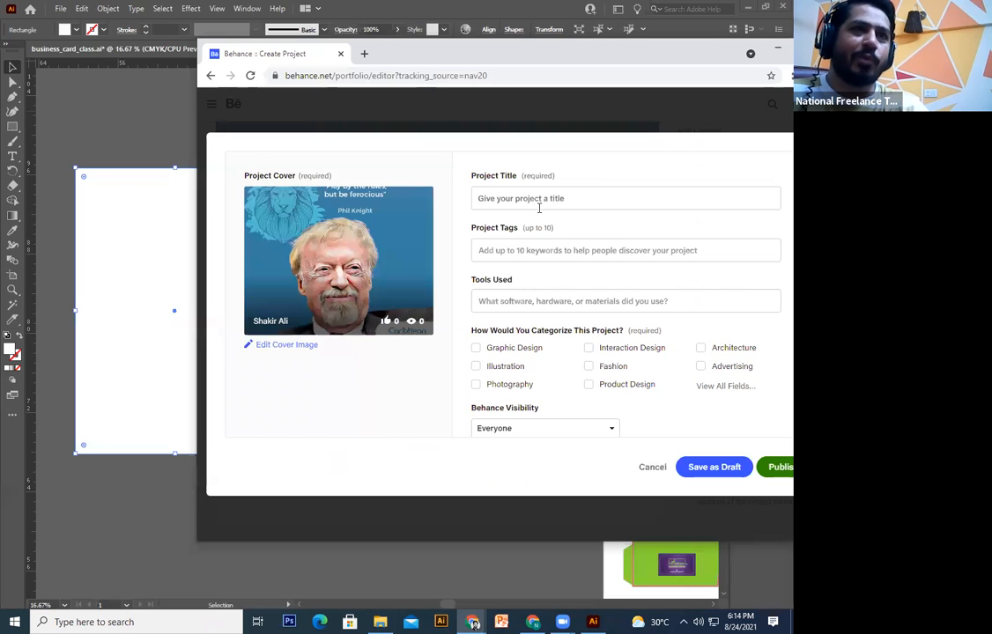
{"action": "double_click", "coordinate": [538, 56]}
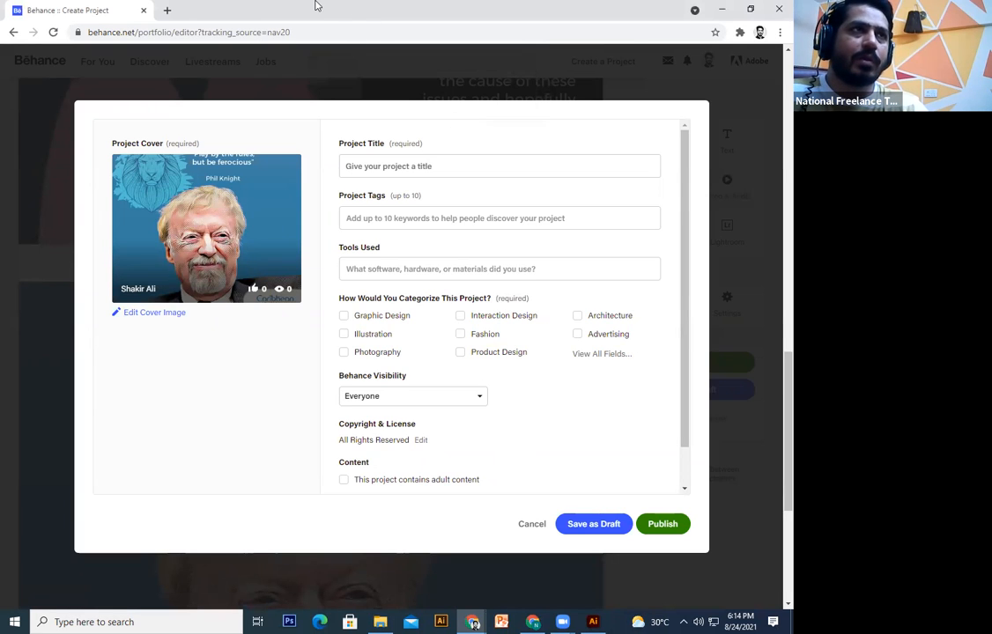
{"action": "left_click_drag", "start_coordinate": [315, 7], "coordinate": [42, 209]}
{"action": "left_click", "coordinate": [43, 208]}
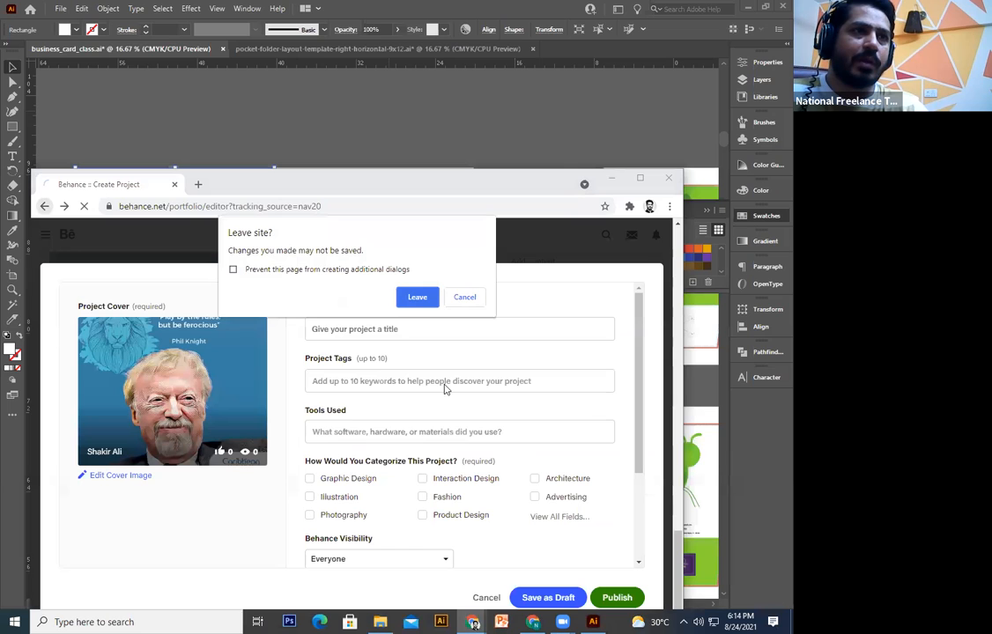
{"action": "left_click", "coordinate": [435, 302]}
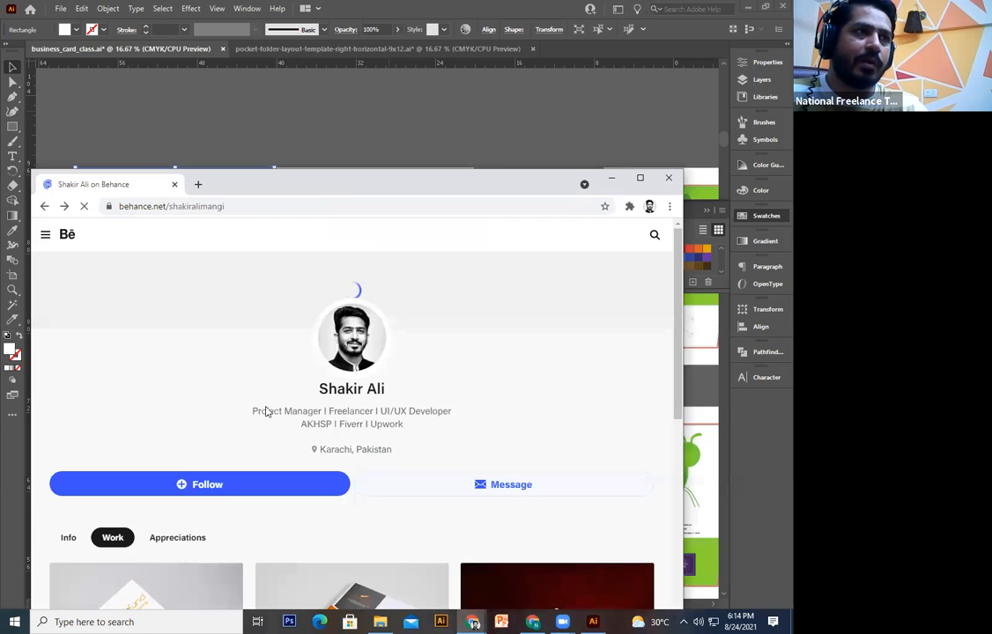
- Open the Simple Fund project (Bi-fold, Flyer, Rack Card, P. Folder) on the profile and examine its mockup images
{"action": "double_click", "coordinate": [358, 186]}
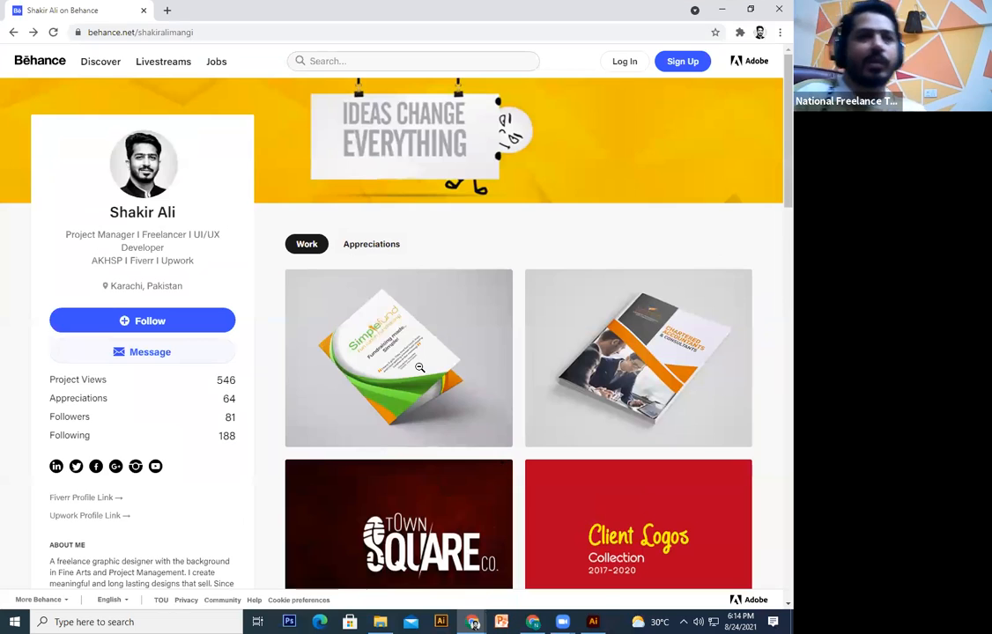
{"action": "left_click", "coordinate": [419, 367]}
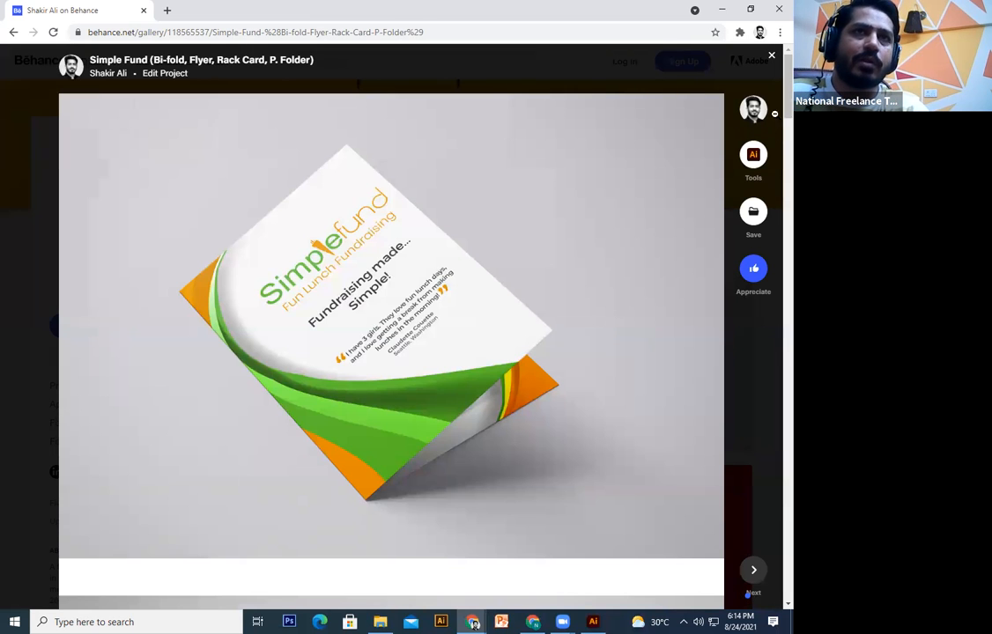
{"action": "scroll", "coordinate": [772, 167], "scroll_direction": "down", "scroll_amount": 7}
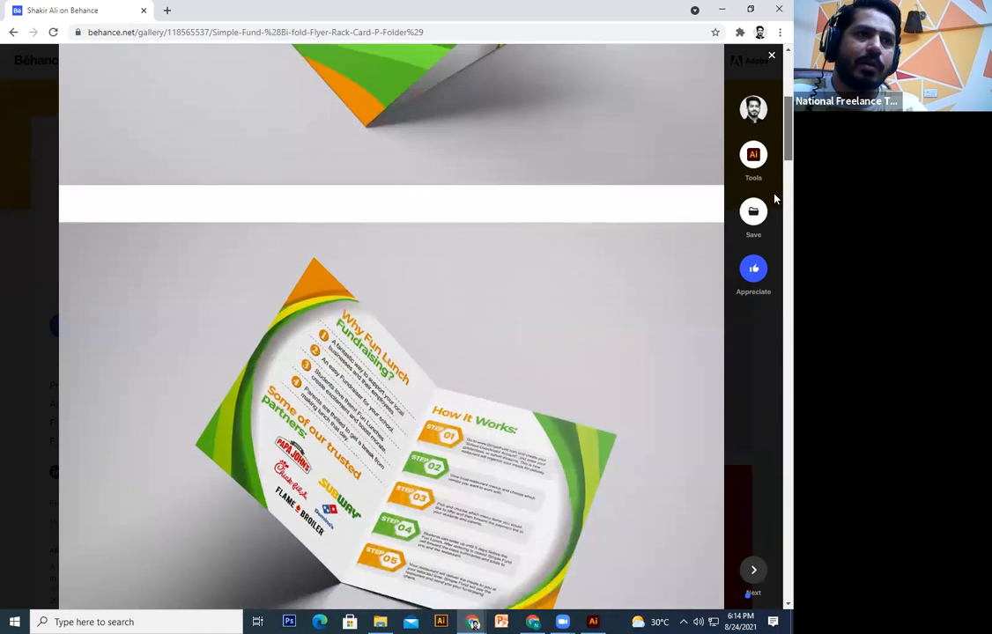
- Look through the rest of the Simple Fund project, comparing the bi-fold mockups with the final pocket folder mockup
{"action": "scroll", "coordinate": [775, 199], "scroll_direction": "down", "scroll_amount": 3}
{"action": "scroll", "coordinate": [776, 200], "scroll_direction": "up", "scroll_amount": 4}
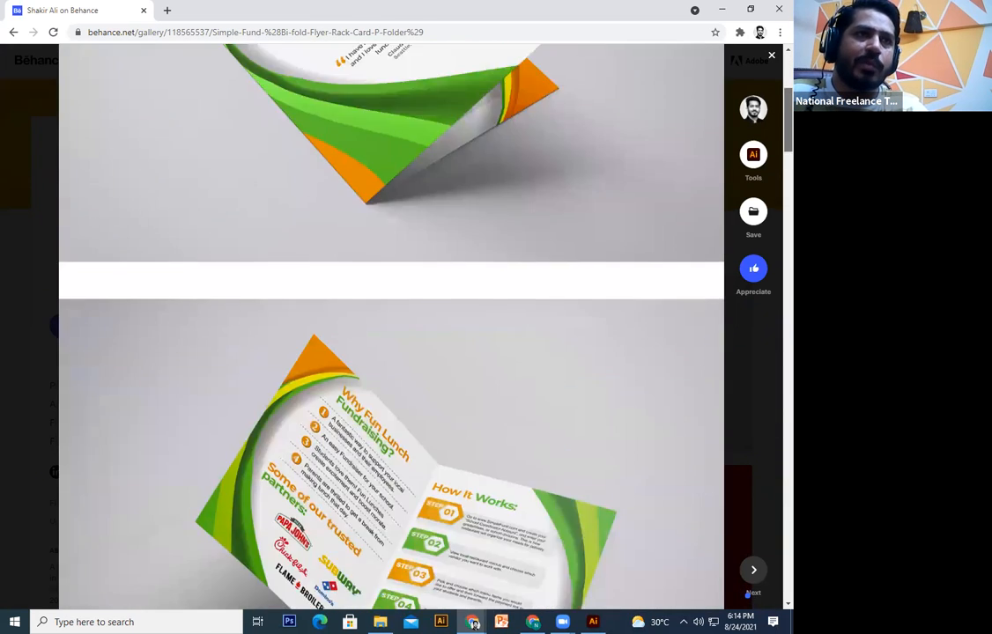
{"action": "scroll", "coordinate": [747, 594], "scroll_direction": "up", "scroll_amount": 3}
{"action": "scroll", "coordinate": [748, 595], "scroll_direction": "down", "scroll_amount": 10}
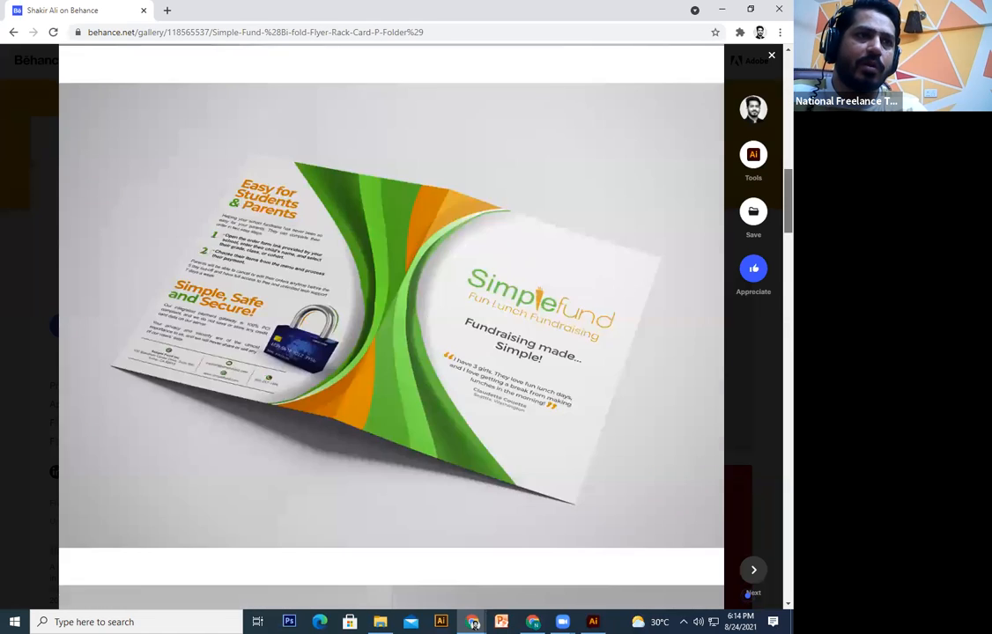
{"action": "scroll", "coordinate": [748, 595], "scroll_direction": "down", "scroll_amount": 15}
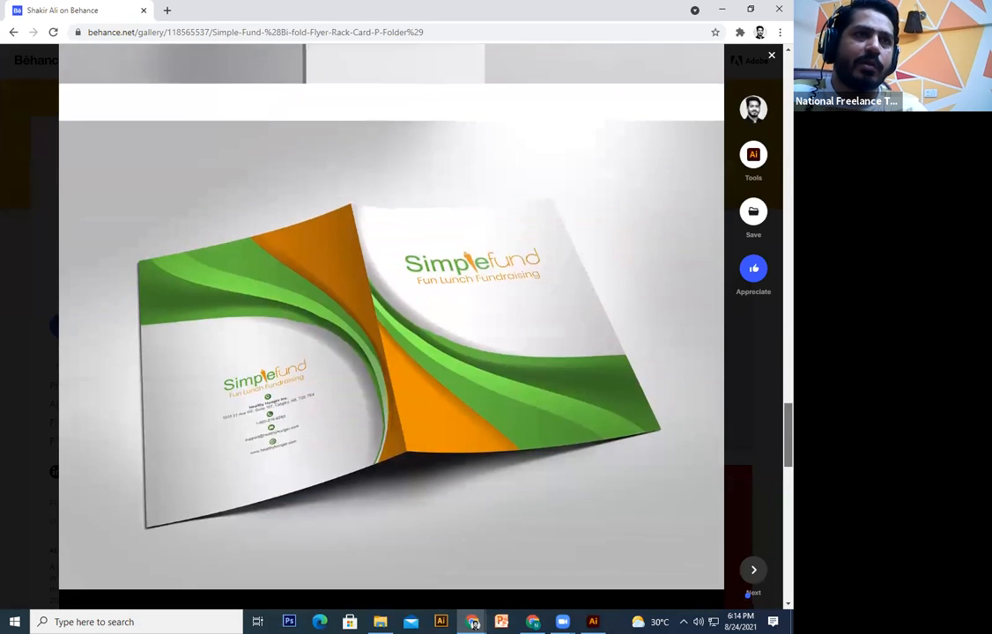
{"action": "scroll", "coordinate": [747, 595], "scroll_direction": "down", "scroll_amount": 1}
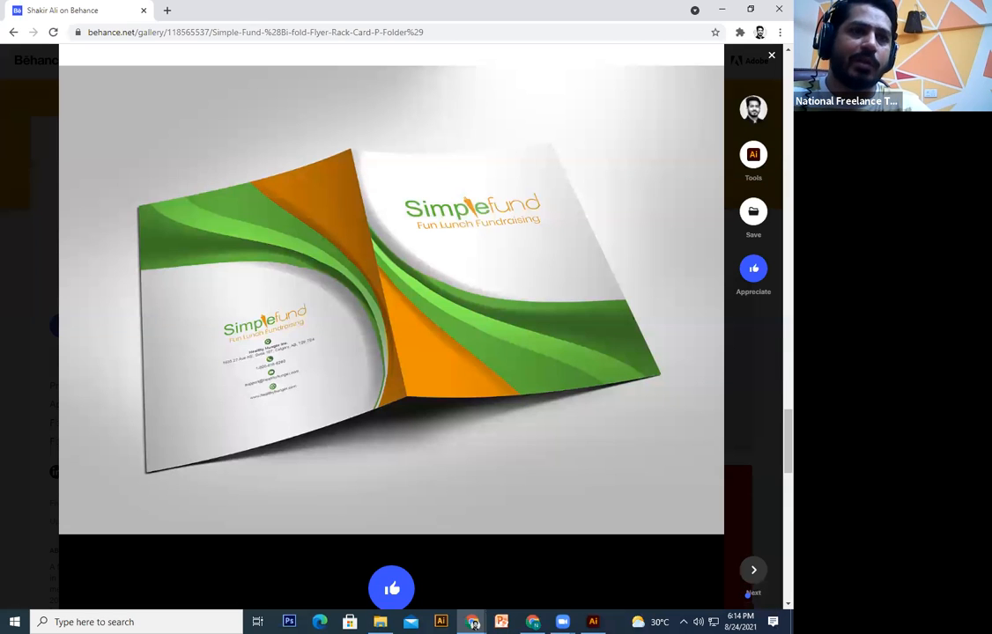
{"action": "scroll", "coordinate": [568, 97], "scroll_direction": "up", "scroll_amount": 1}
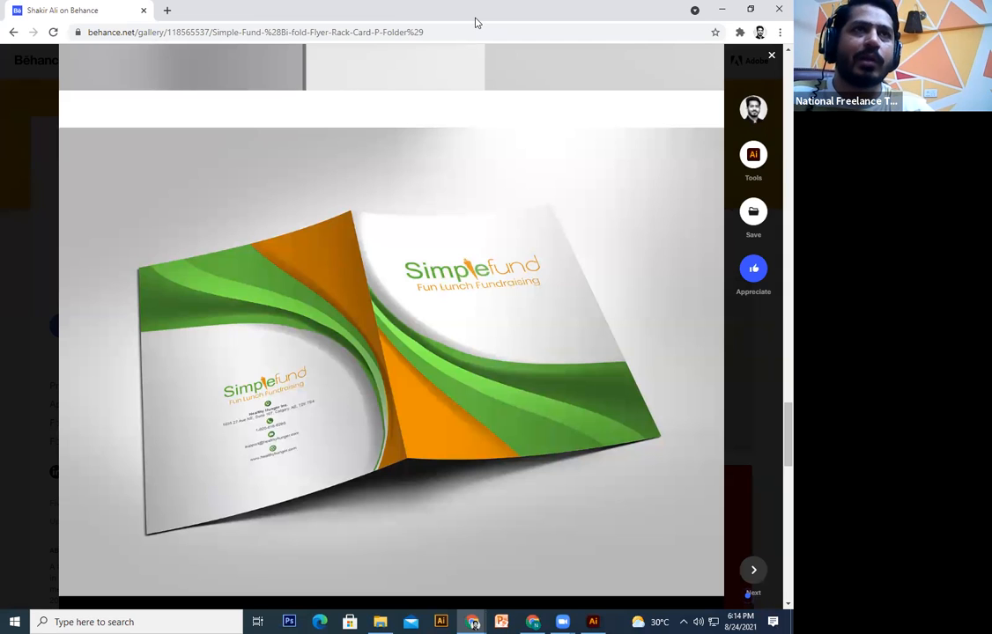
- Close the browser, return to Illustrator and save business_card_class.ai
{"action": "left_click", "coordinate": [776, 10]}
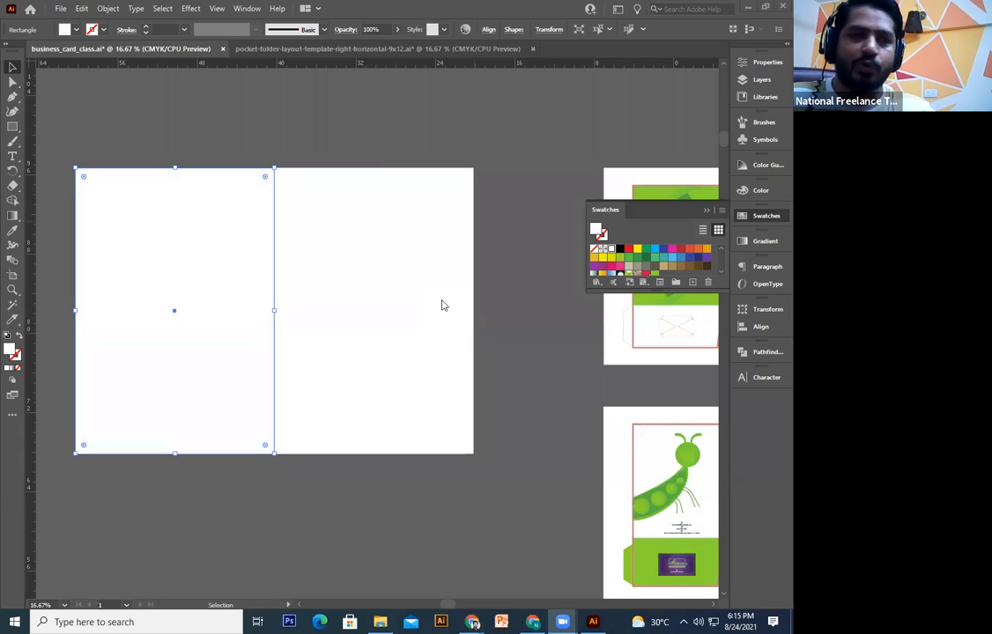
{"action": "key", "text": "a"}
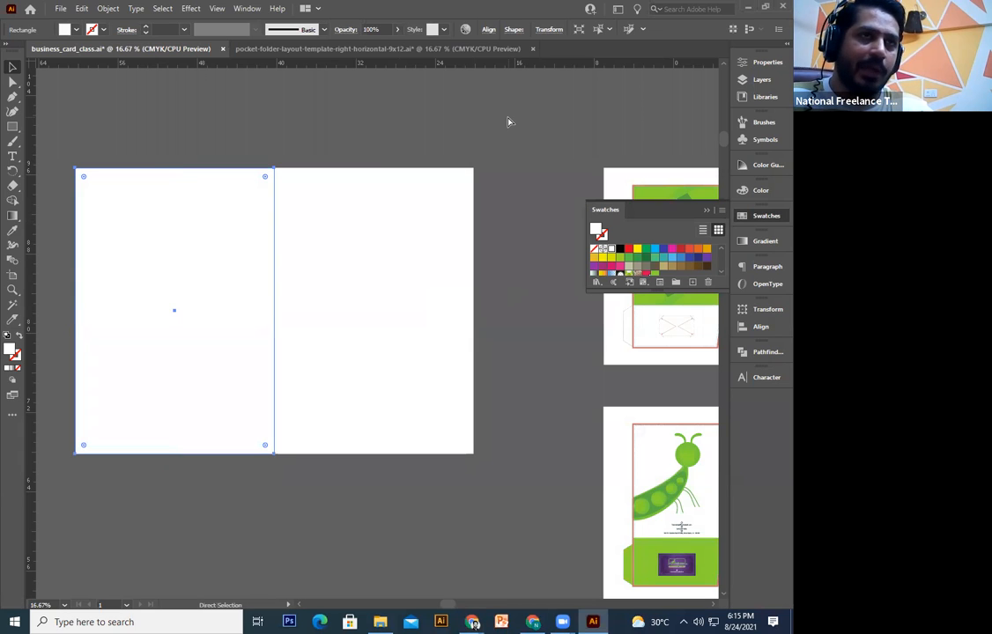
{"action": "key", "text": "v"}
{"action": "key", "text": "ctrl+s"}
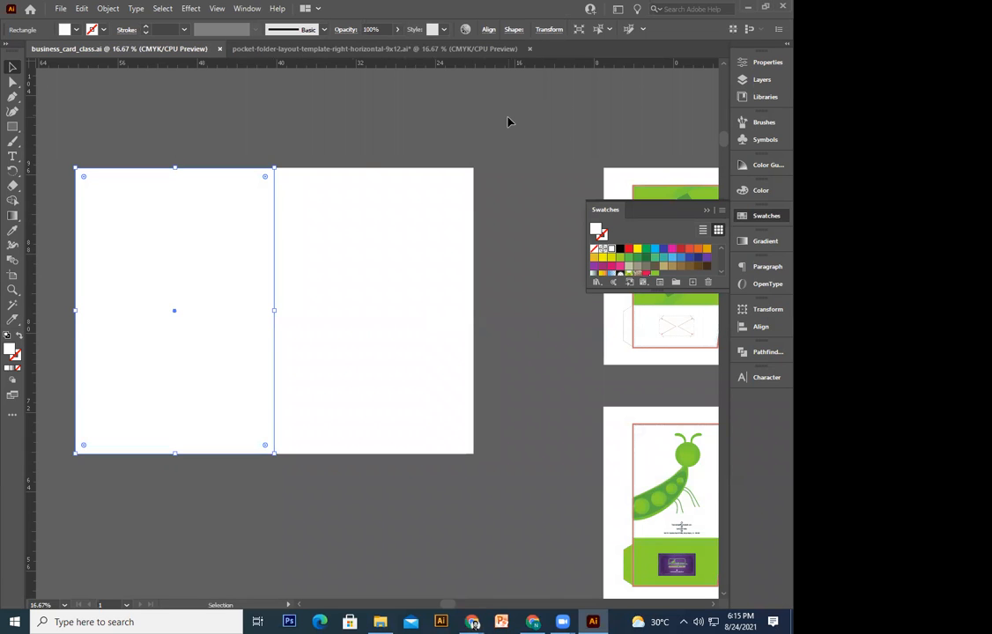